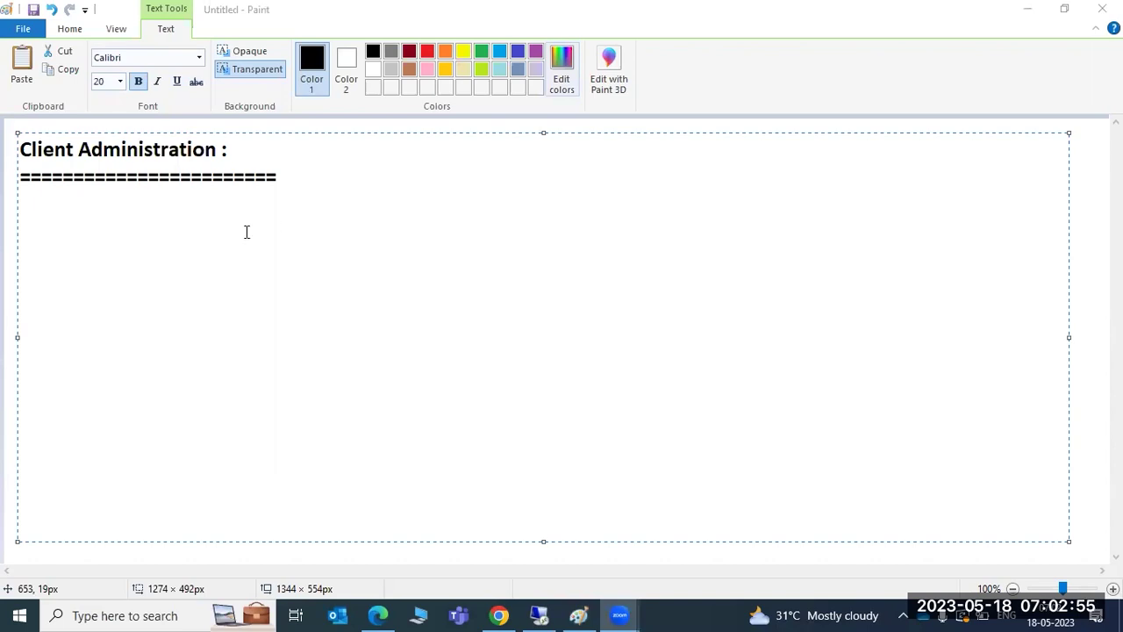
Start a new line in the note's text box directly below the '====' divider.
{"action": "left_click", "coordinate": [342, 183]}
{"action": "key", "text": "Return"}
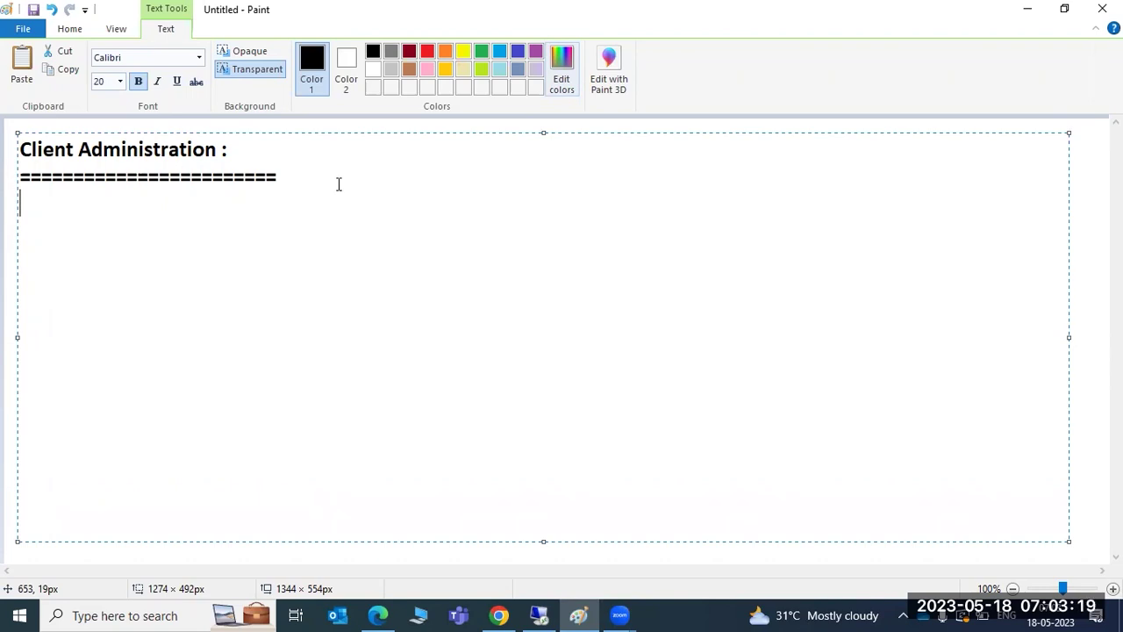
Type 'HOw to login to the newly created client ?' below the divider and begin another line.
{"action": "type", "text": "HOw to "}
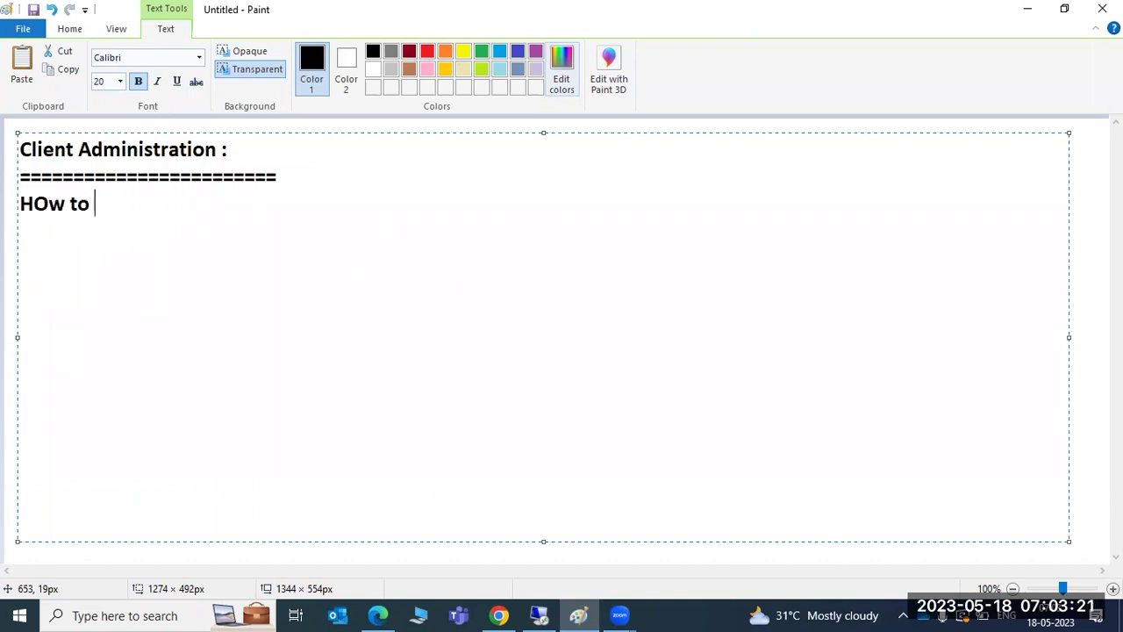
{"action": "type", "text": "login to t"}
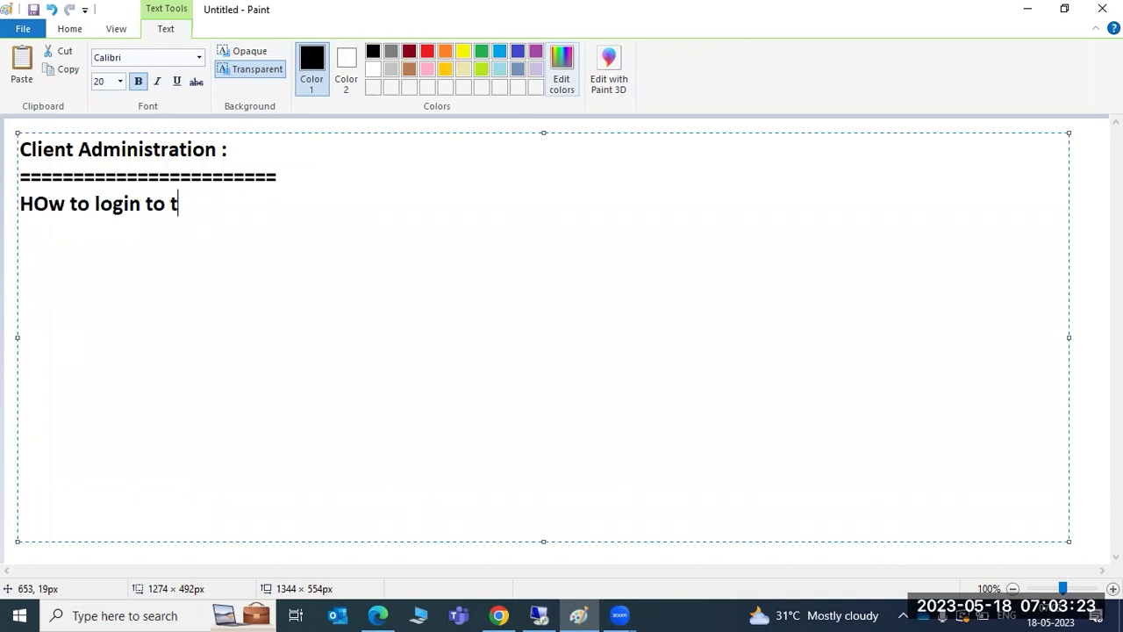
{"action": "type", "text": "he newly cr"}
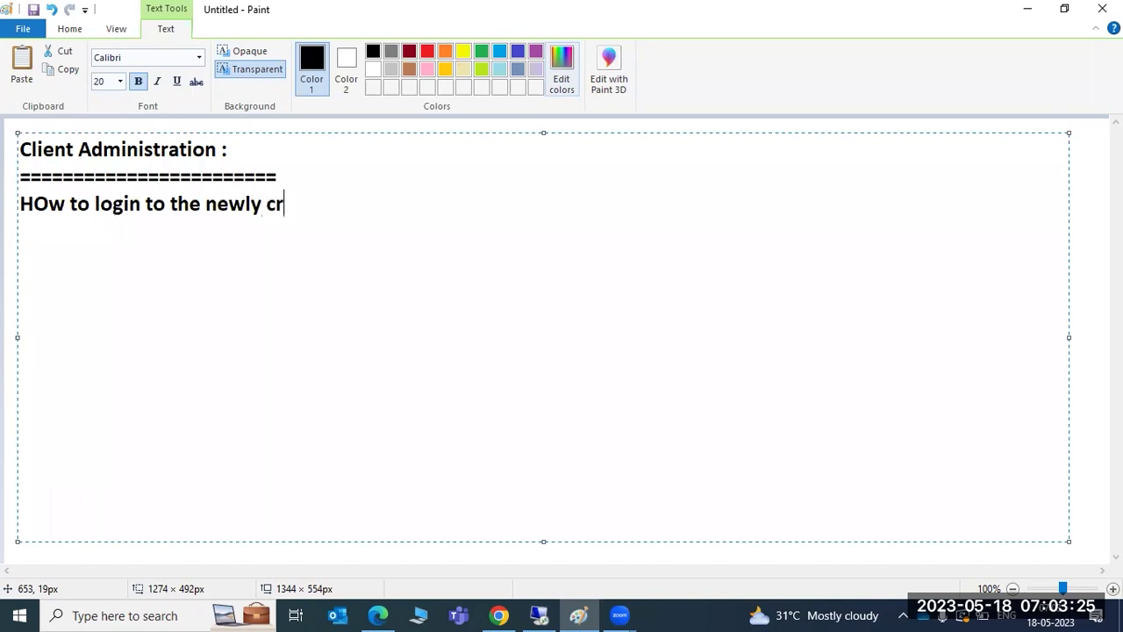
{"action": "type", "text": "eated client ?"}
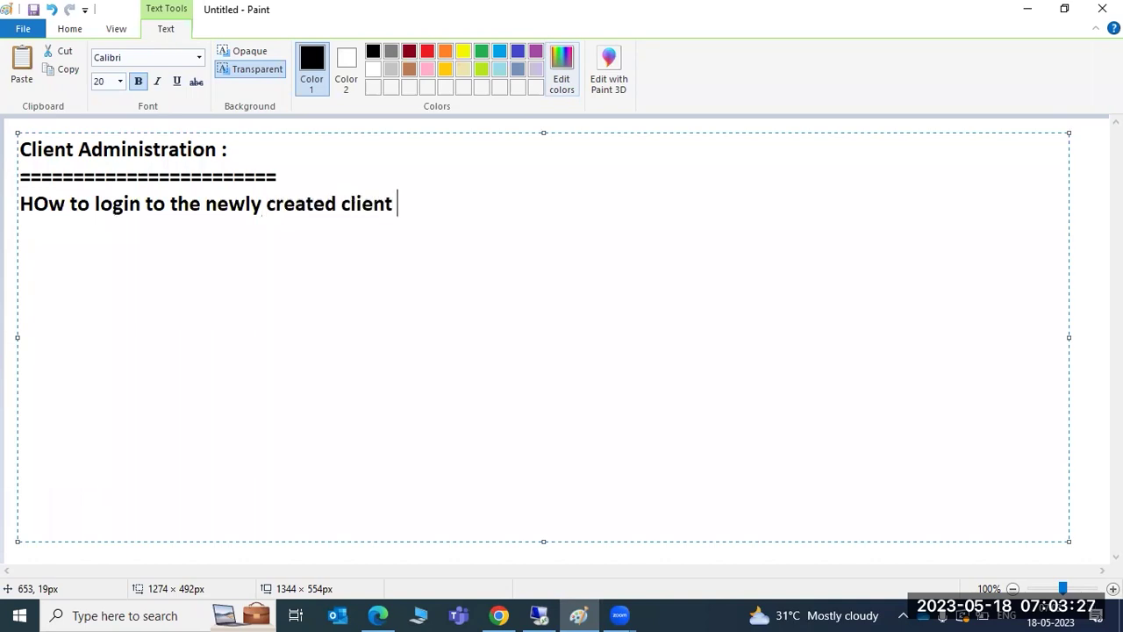
{"action": "key", "text": "Return"}
Switch to SAP Logon 770 and open the SAP ECC PRODUCTION system's logon screen.
{"action": "left_click", "coordinate": [537, 614]}
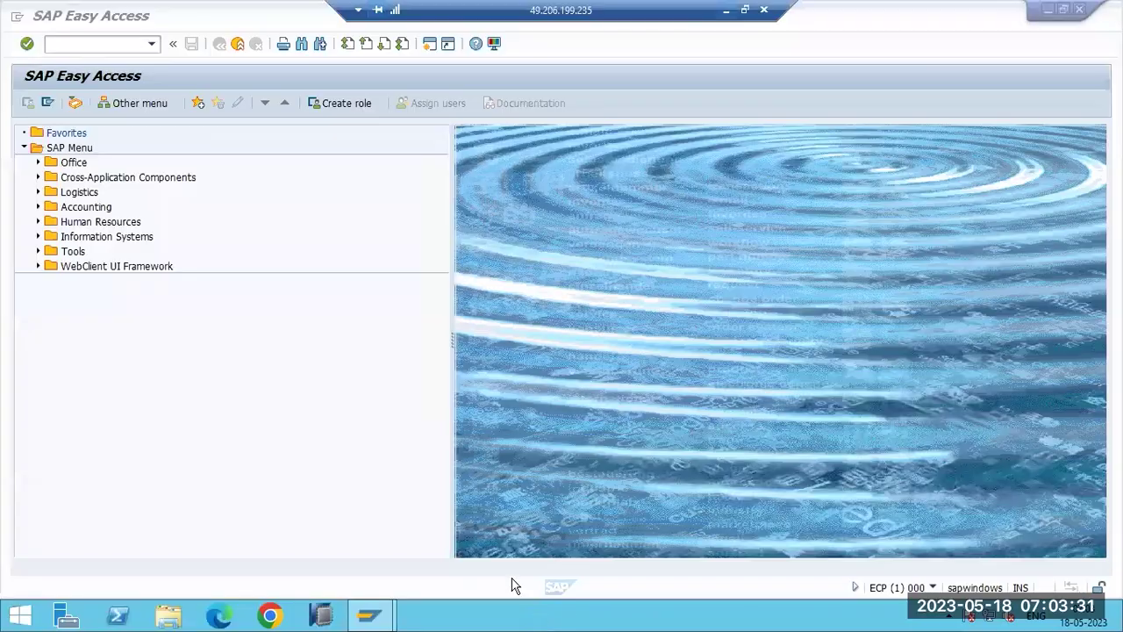
{"action": "mouse_move", "coordinate": [318, 618]}
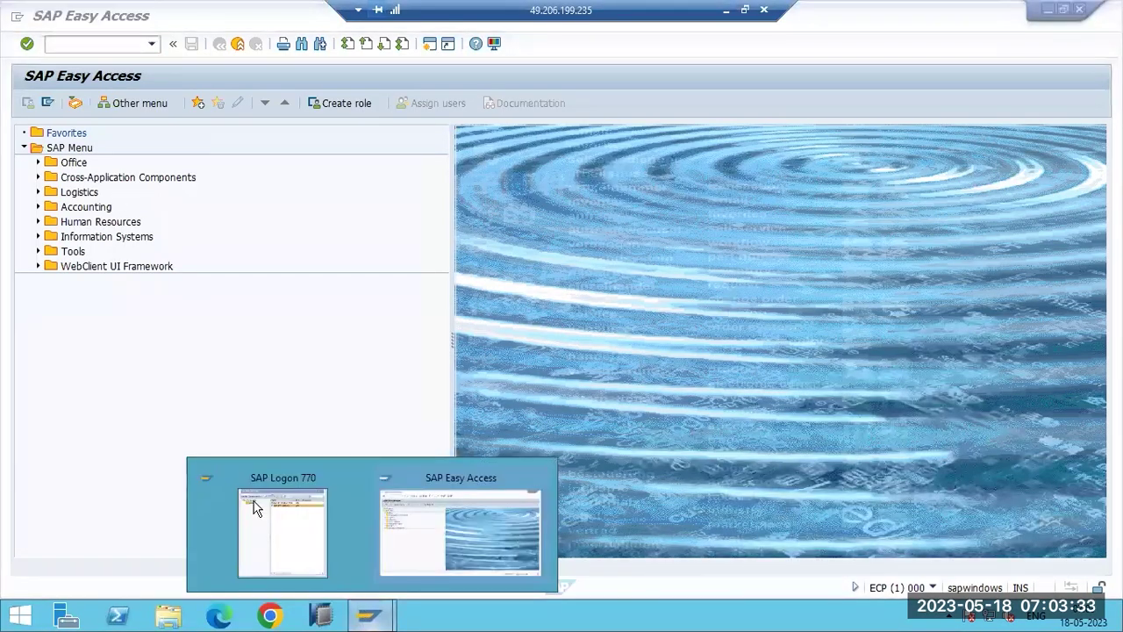
{"action": "left_click", "coordinate": [281, 522]}
{"action": "left_click", "coordinate": [304, 125]}
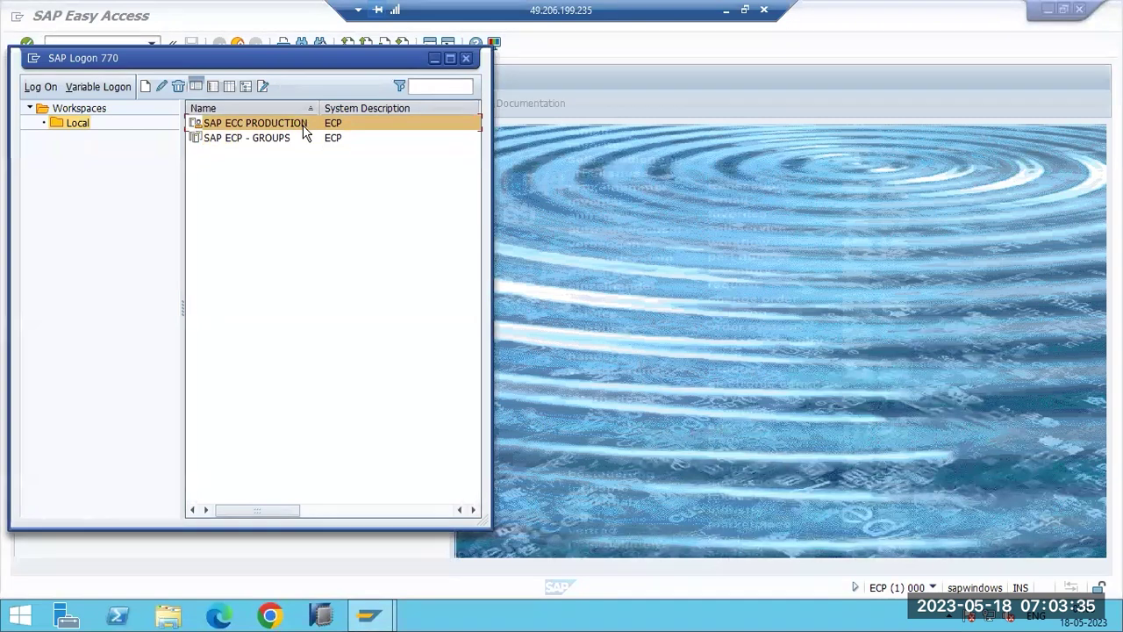
{"action": "double_click", "coordinate": [297, 137]}
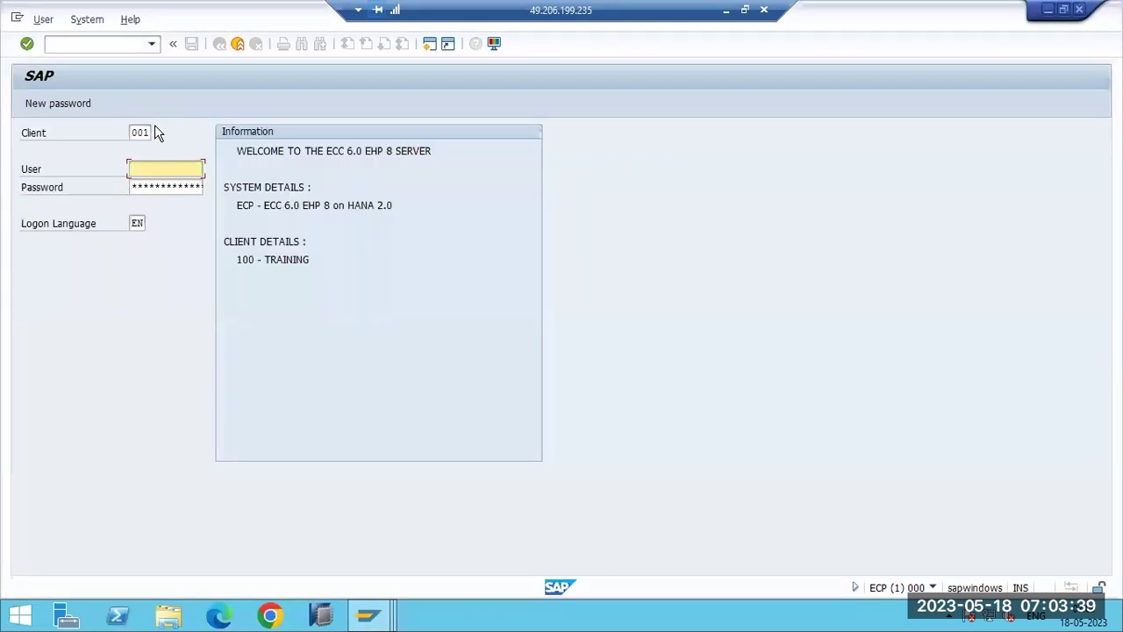
Fill the SAP logon with client 100, the user name and the password.
{"action": "left_click", "coordinate": [141, 133]}
{"action": "type", "text": "100"}
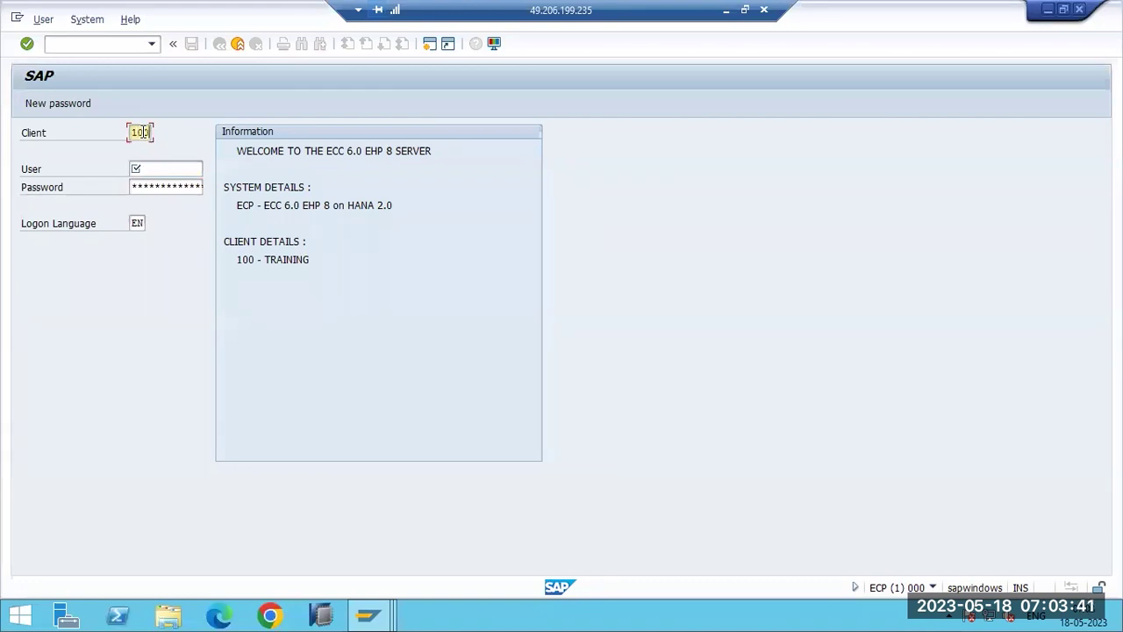
{"action": "key", "text": "Tab"}
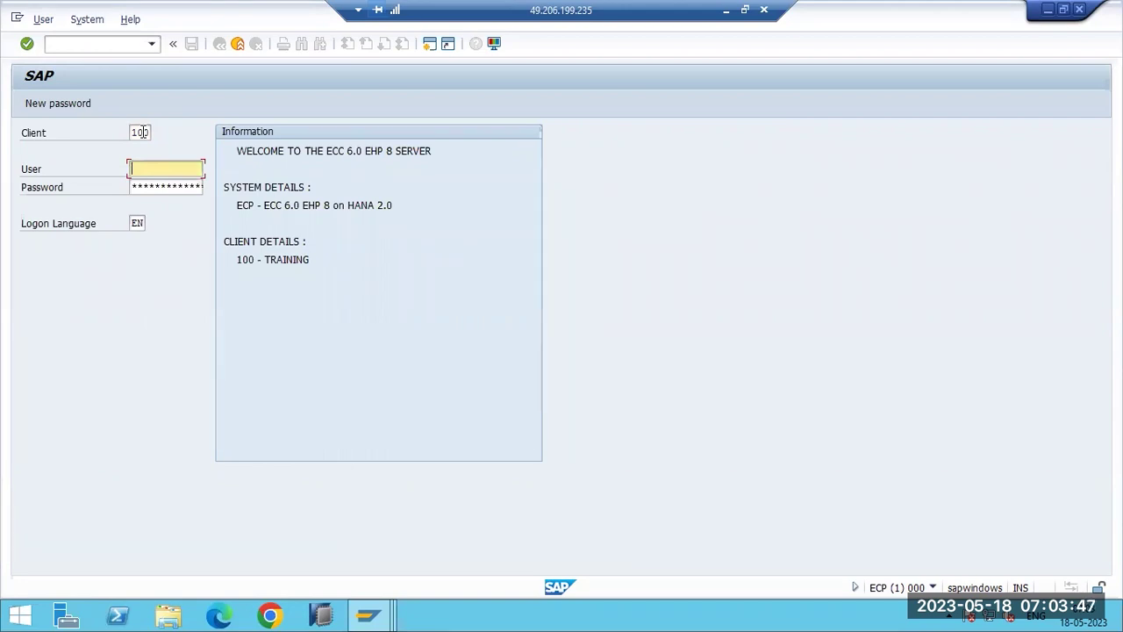
{"action": "type", "text": "ddic"}
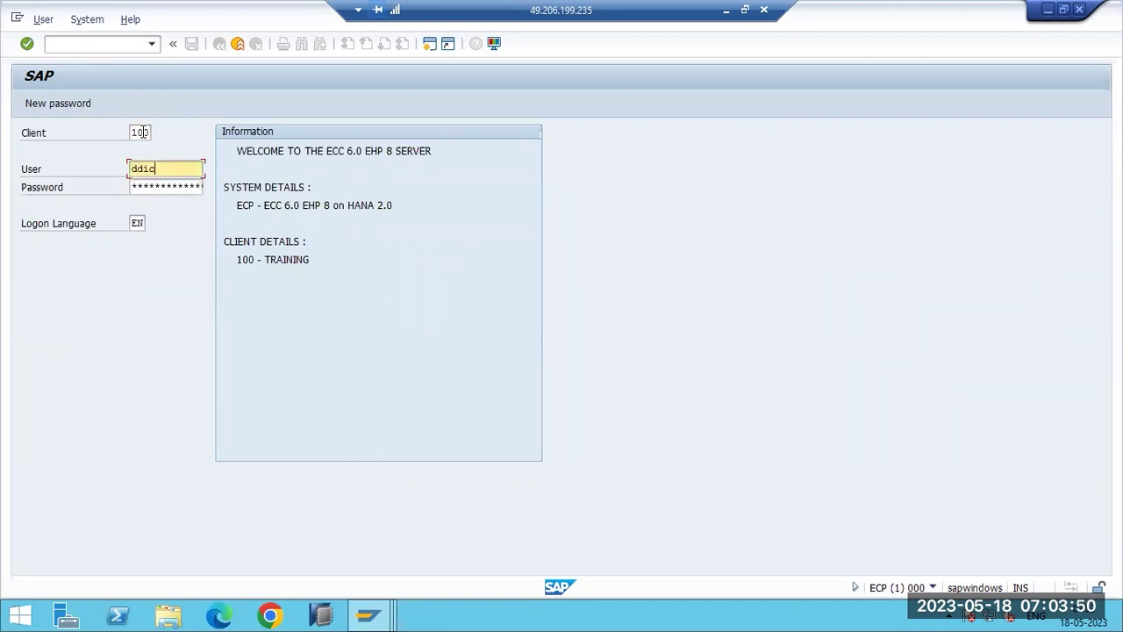
{"action": "key", "text": "Tab"}
{"action": "type", "text": "******"}
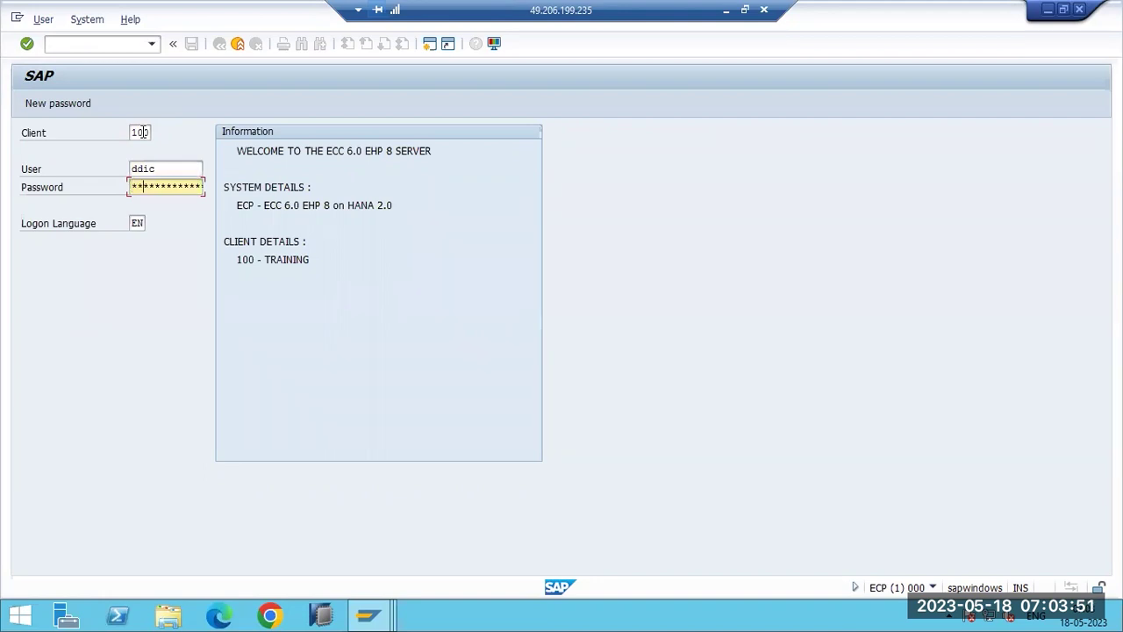
{"action": "type", "text": "****"}
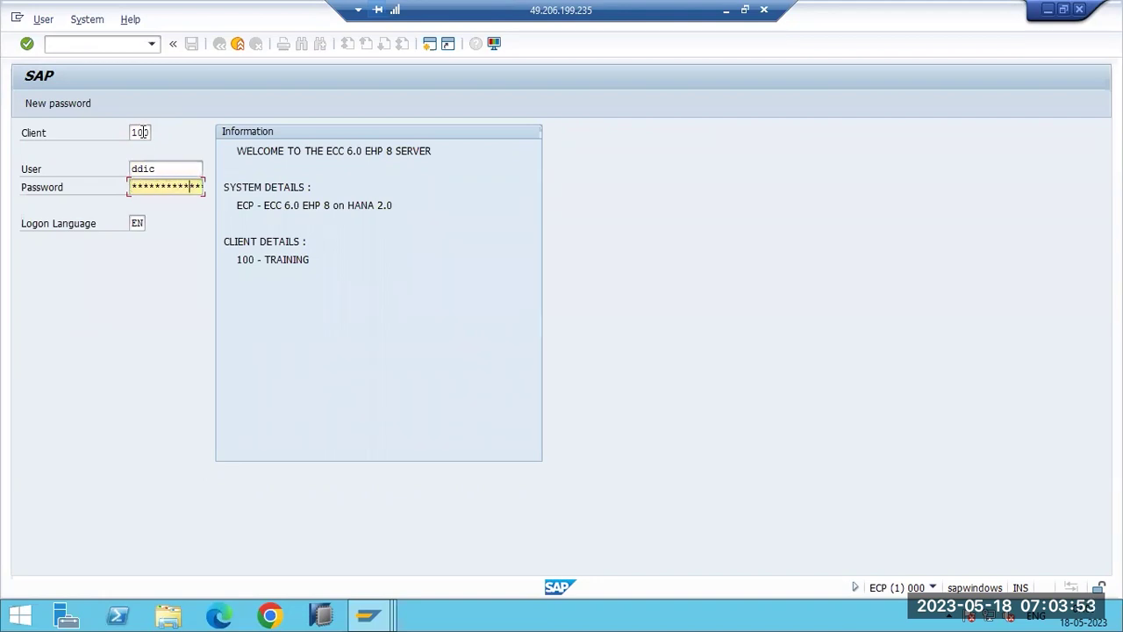
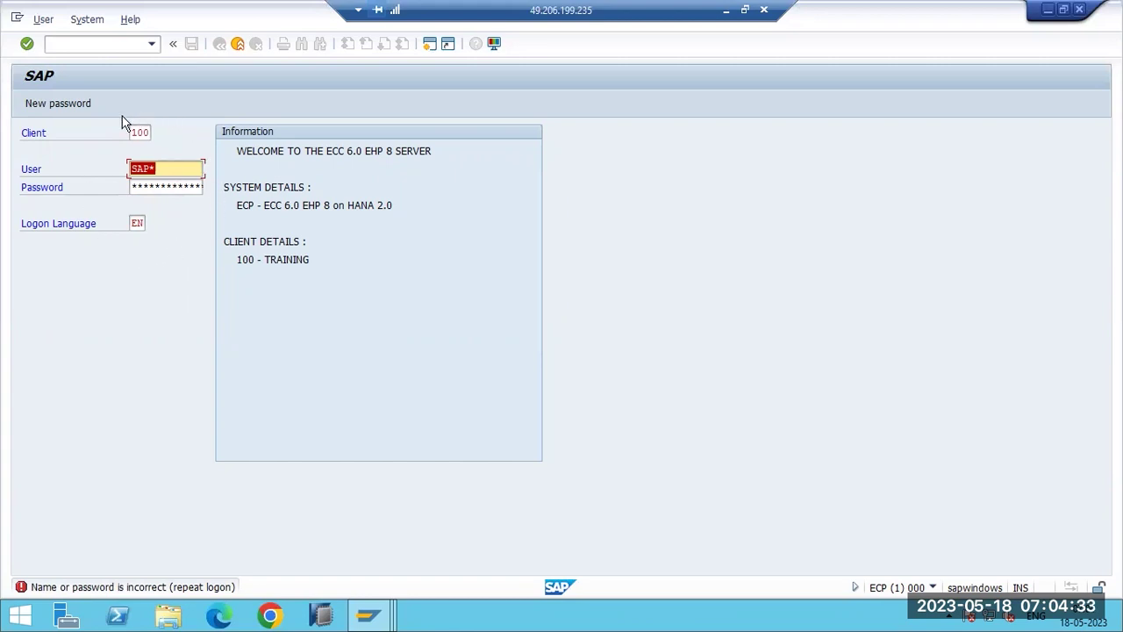
{"action": "left_click", "coordinate": [136, 134]}
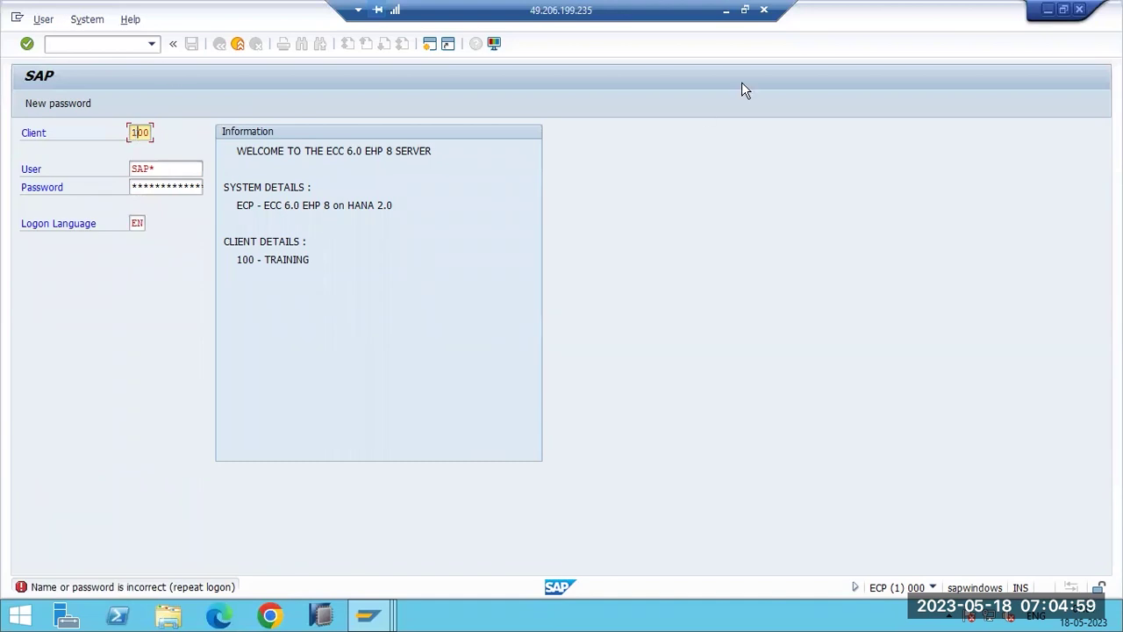
Minimize the Remote Desktop session so the local Paint notes show.
{"action": "left_click", "coordinate": [727, 9]}
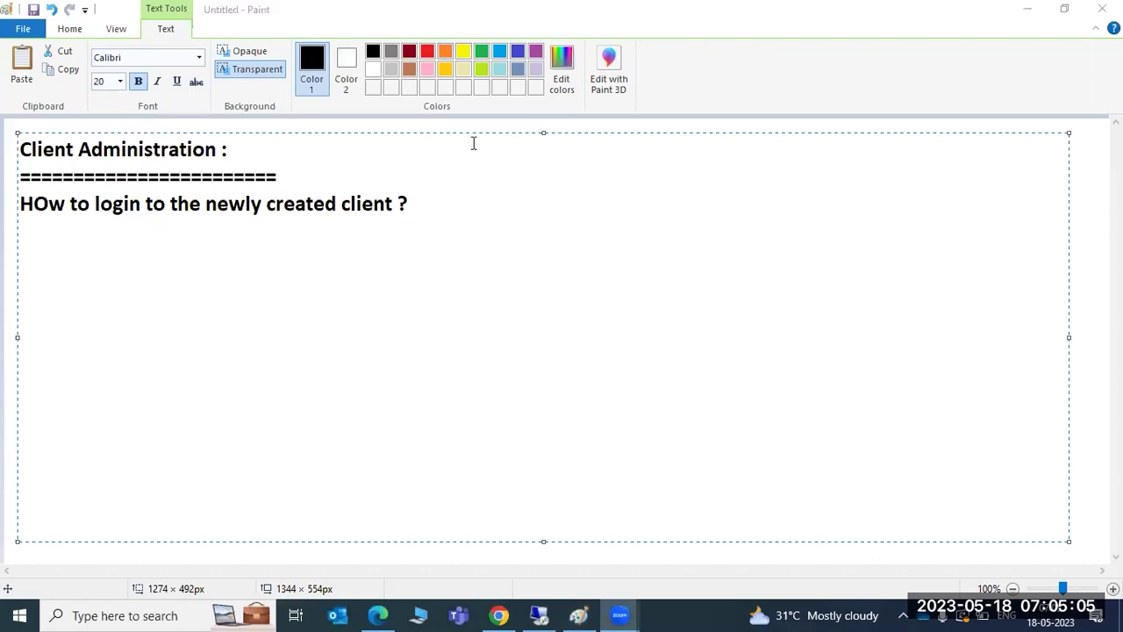
Underline the login question with a row of dashes.
{"action": "left_click", "coordinate": [184, 251]}
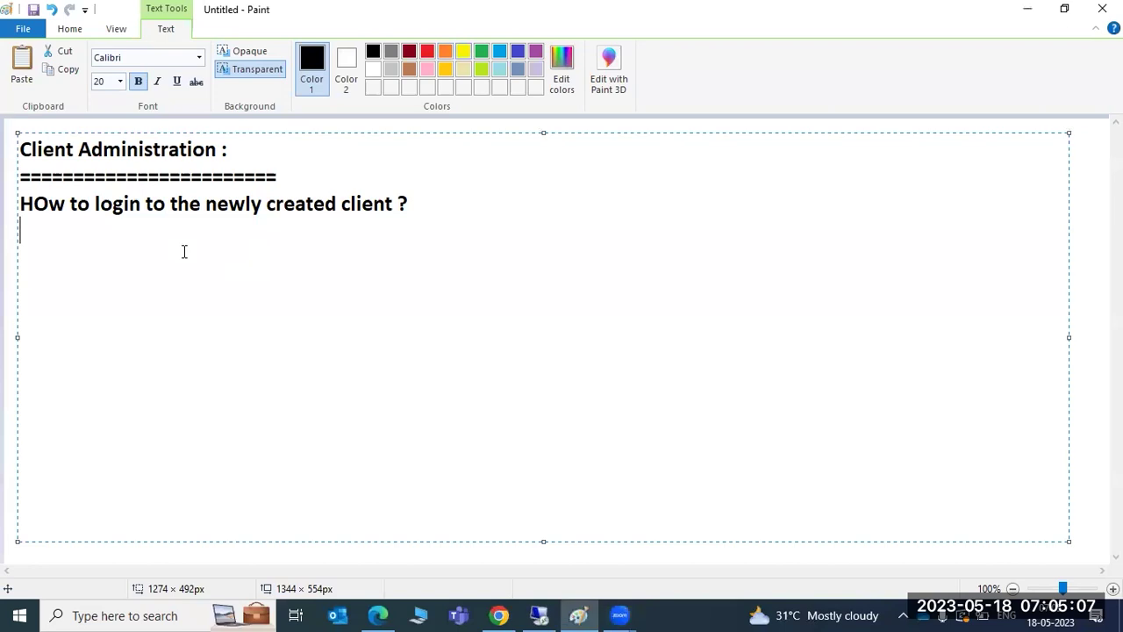
{"action": "type", "text": "---------"}
{"action": "key", "text": "Return"}
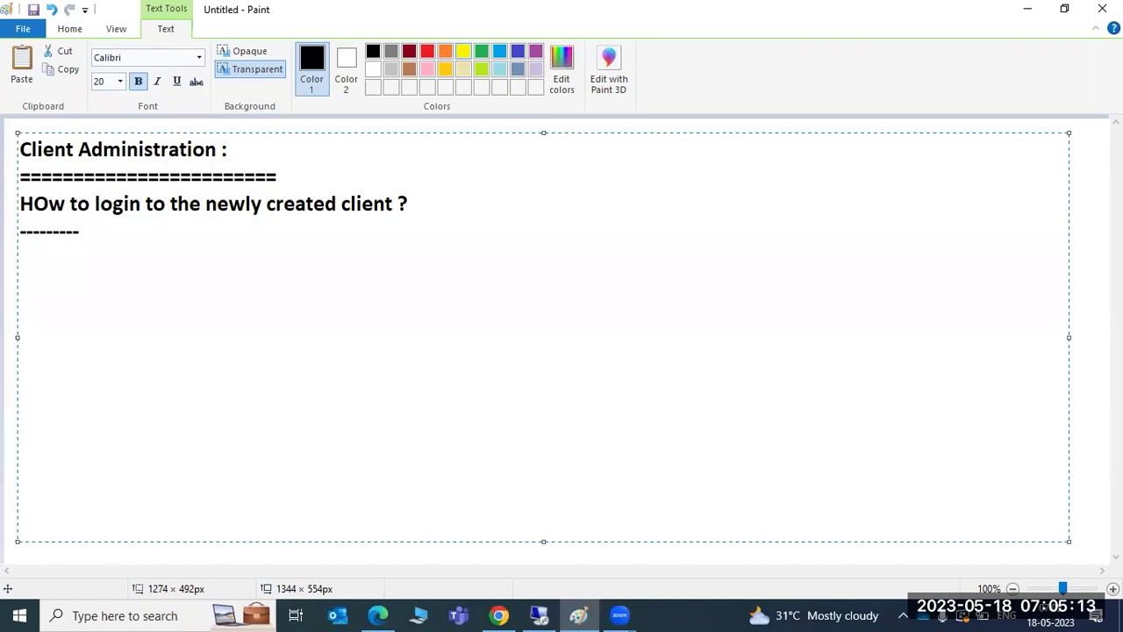
{"action": "type", "text": "enable th"}
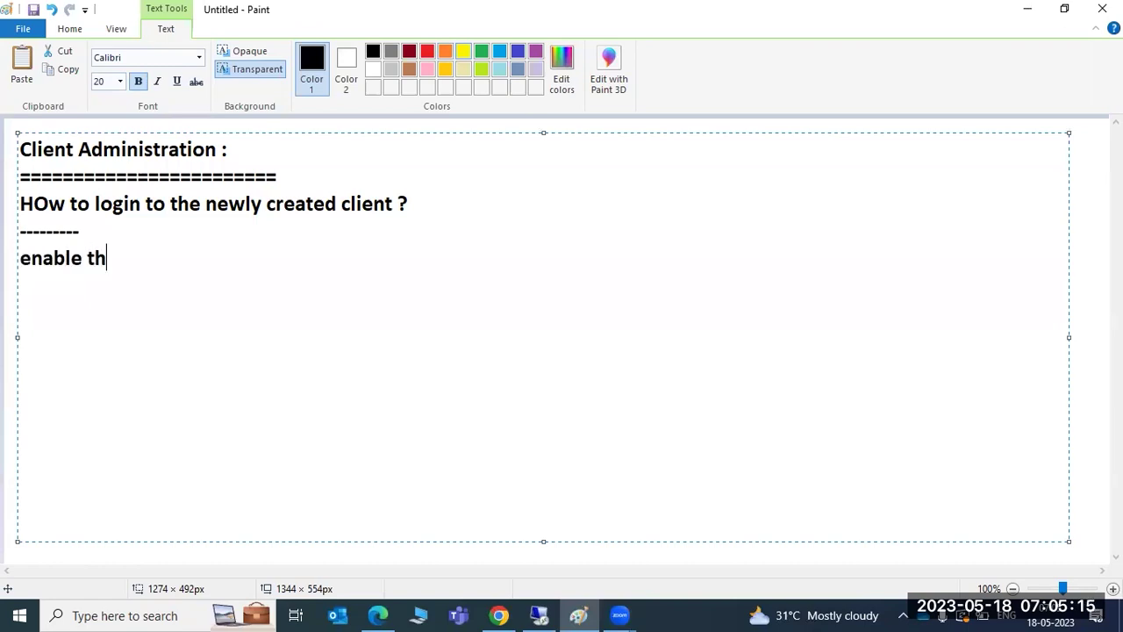
{"action": "type", "text": "e SAP* -"}
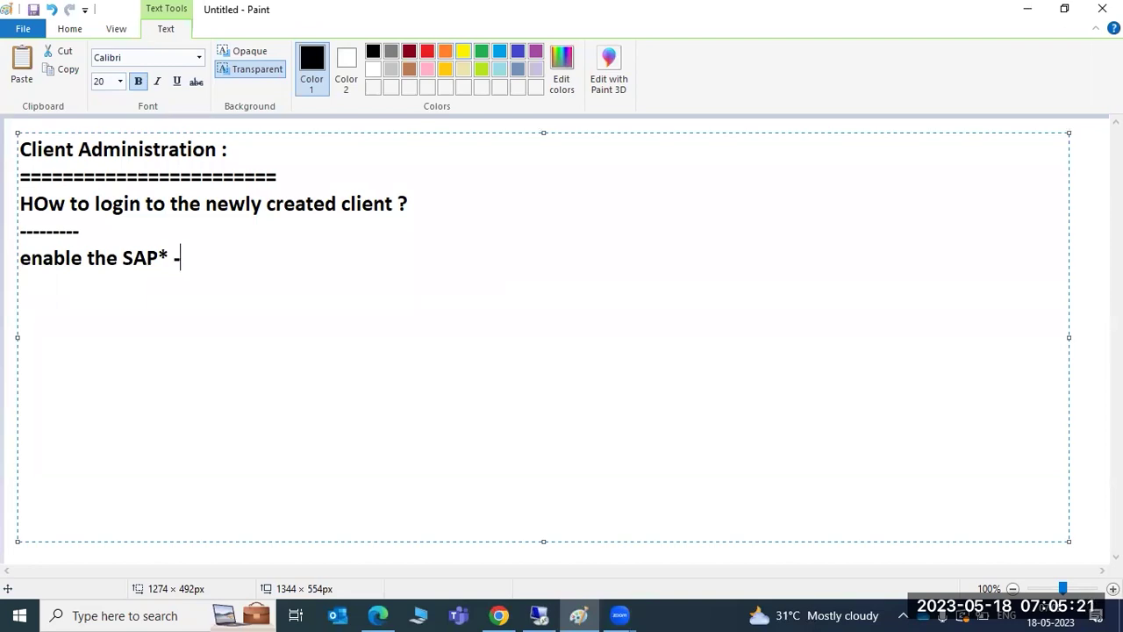
{"action": "type", "text": "pass -"}
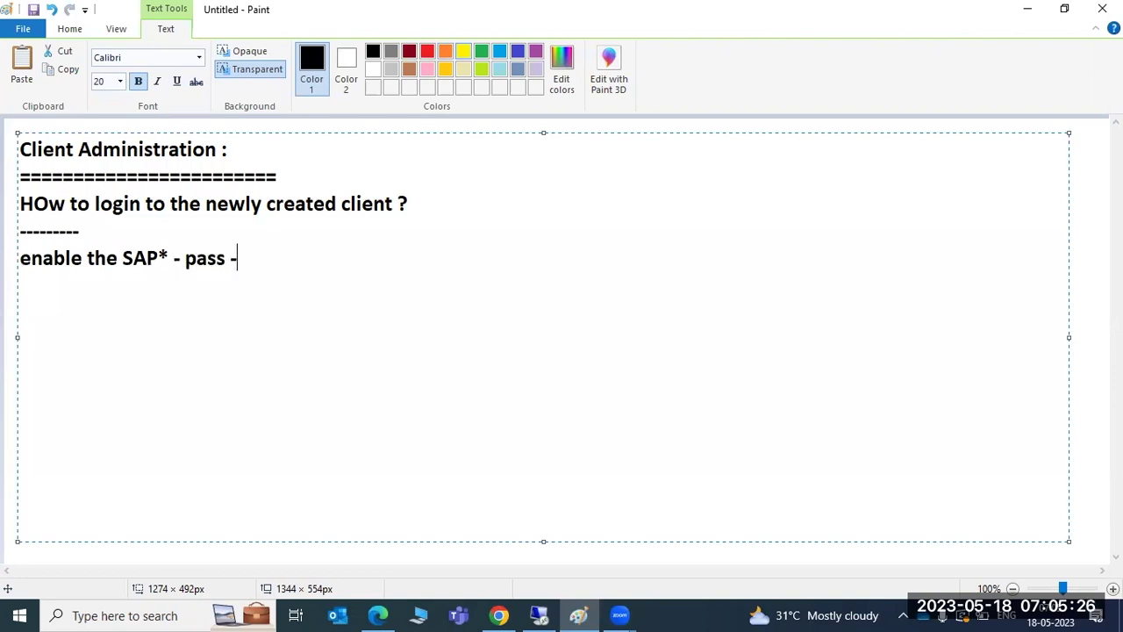
{"action": "key", "text": "BackSpace"}
{"action": "type", "text": "=====sap*/pass"}
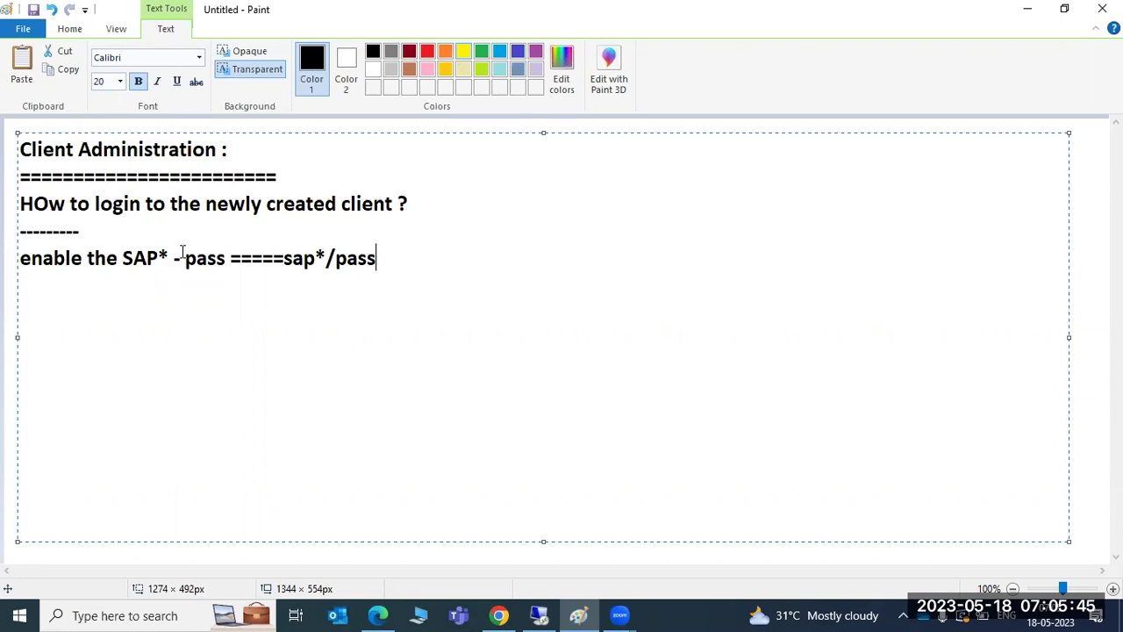
{"action": "key", "text": "Return"}
{"action": "key", "text": "Return"}
{"action": "type", "text": "Login"}
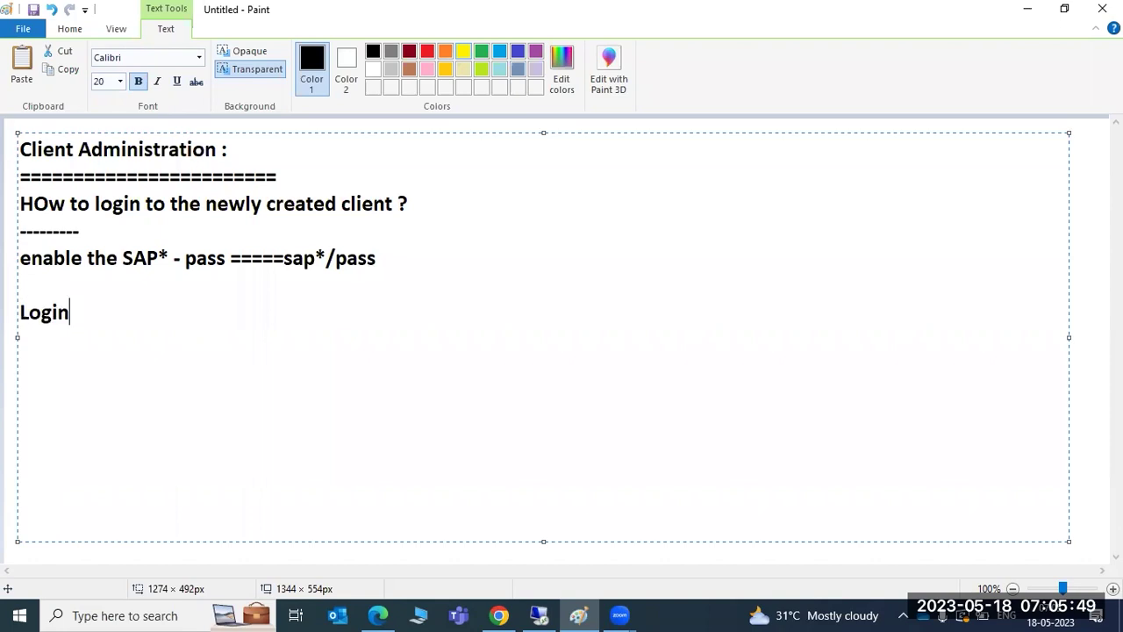
{"action": "type", "text": "/no_automa"}
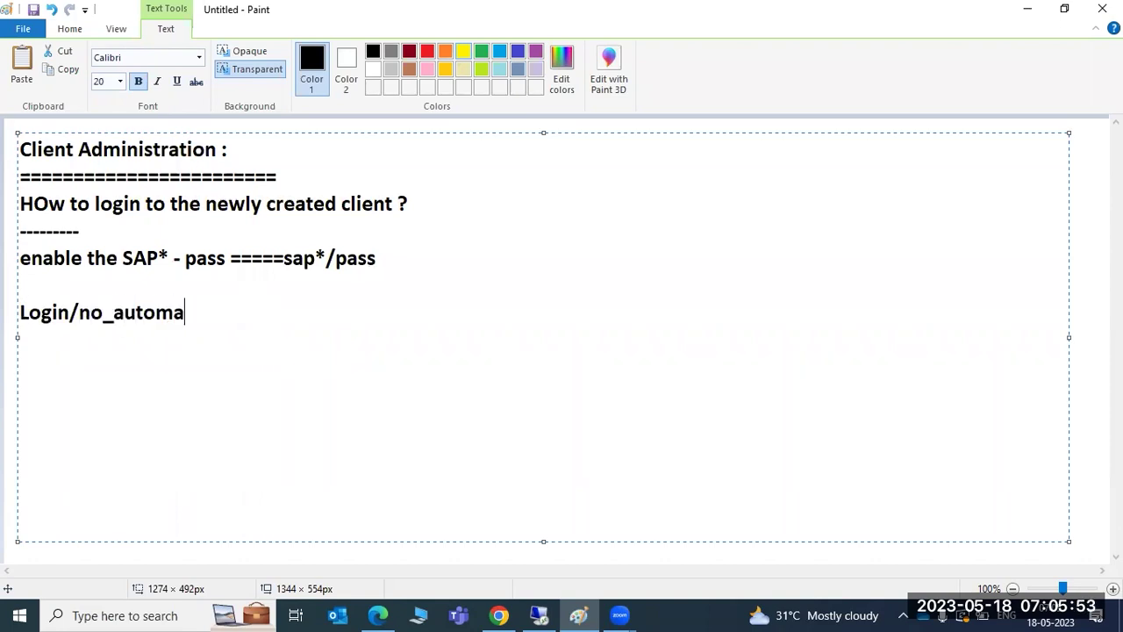
{"action": "type", "text": "tic_user_"}
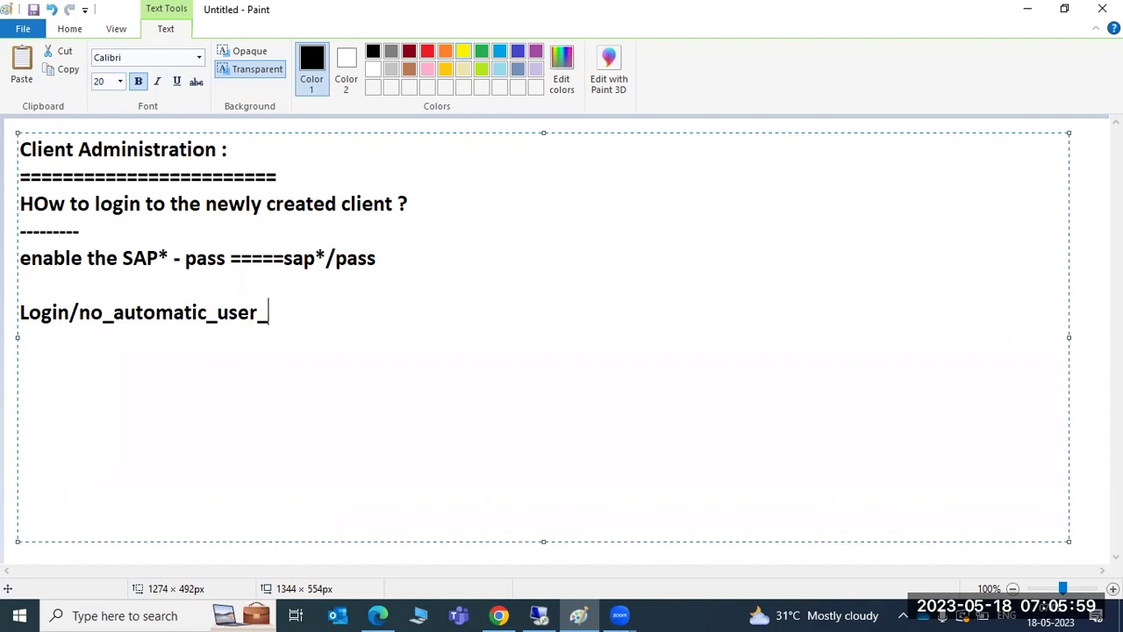
Delete the partial 'Login/no_automatic_user_' line.
{"action": "key", "text": "BackSpace"}
{"action": "key", "text": "BackSpace"}
{"action": "key", "text": "BackSpace"}
{"action": "key", "text": "BackSpace"}
{"action": "key", "text": "BackSpace"}
{"action": "key", "text": "BackSpace"}
{"action": "key", "text": "BackSpace"}
{"action": "key", "text": "BackSpace"}
{"action": "key", "text": "BackSpace"}
{"action": "key", "text": "BackSpace"}
{"action": "key", "text": "BackSpace"}
{"action": "key", "text": "BackSpace"}
{"action": "key", "text": "BackSpace"}
{"action": "key", "text": "BackSpace"}
{"action": "key", "text": "BackSpace"}
{"action": "key", "text": "BackSpace"}
{"action": "key", "text": "BackSpace"}
{"action": "key", "text": "BackSpace"}
{"action": "key", "text": "BackSpace"}
{"action": "key", "text": "BackSpace"}
{"action": "key", "text": "BackSpace"}
{"action": "key", "text": "BackSpace"}
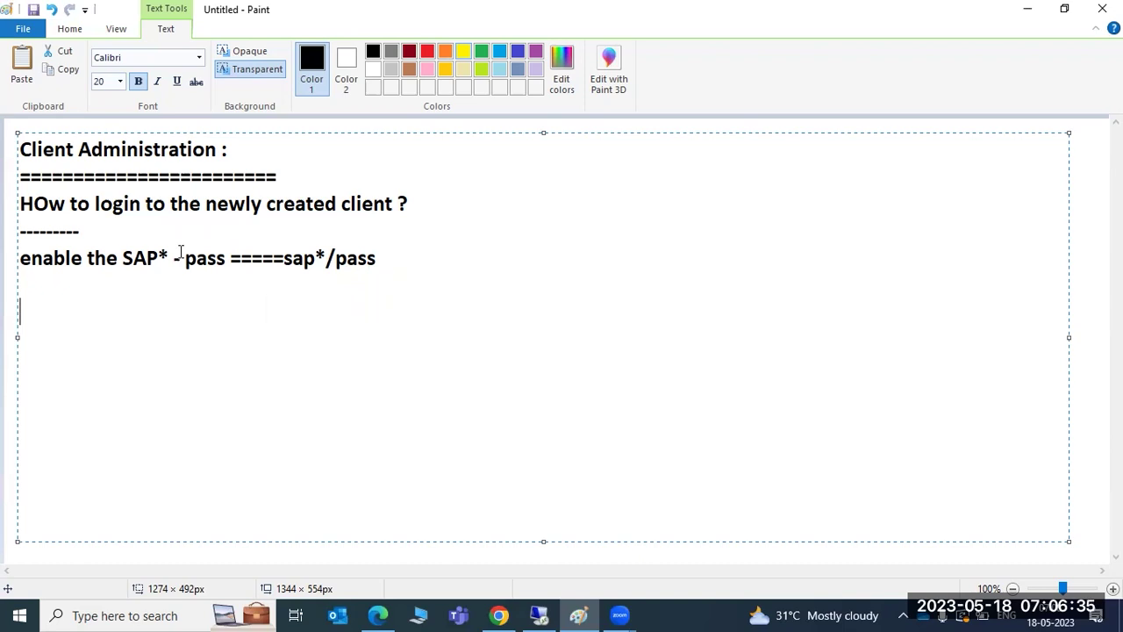
Add a dashed 'PROFILE and PARAMETER ADMINISTRATION' heading on a new line after the sap*/pass note.
{"action": "left_click_drag", "start_coordinate": [65, 204], "coordinate": [416, 208]}
{"action": "left_click", "coordinate": [416, 212]}
{"action": "left_click", "coordinate": [387, 259]}
{"action": "key", "text": "Return"}
{"action": "type", "text": "---------------------------------------------------------PR"}
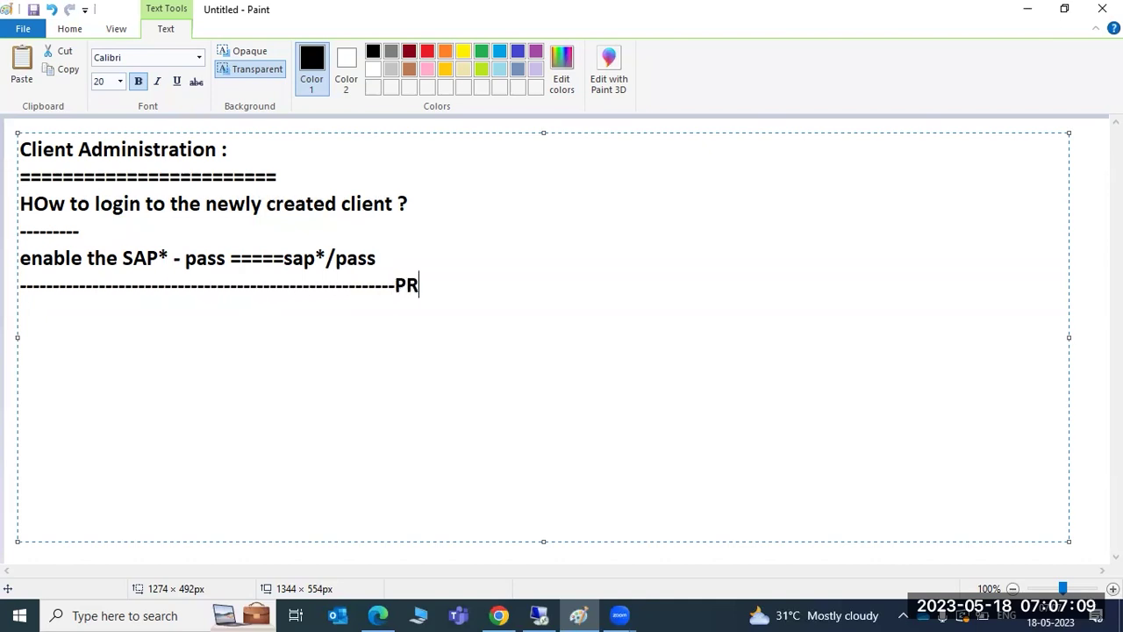
{"action": "type", "text": "OFILE and P"}
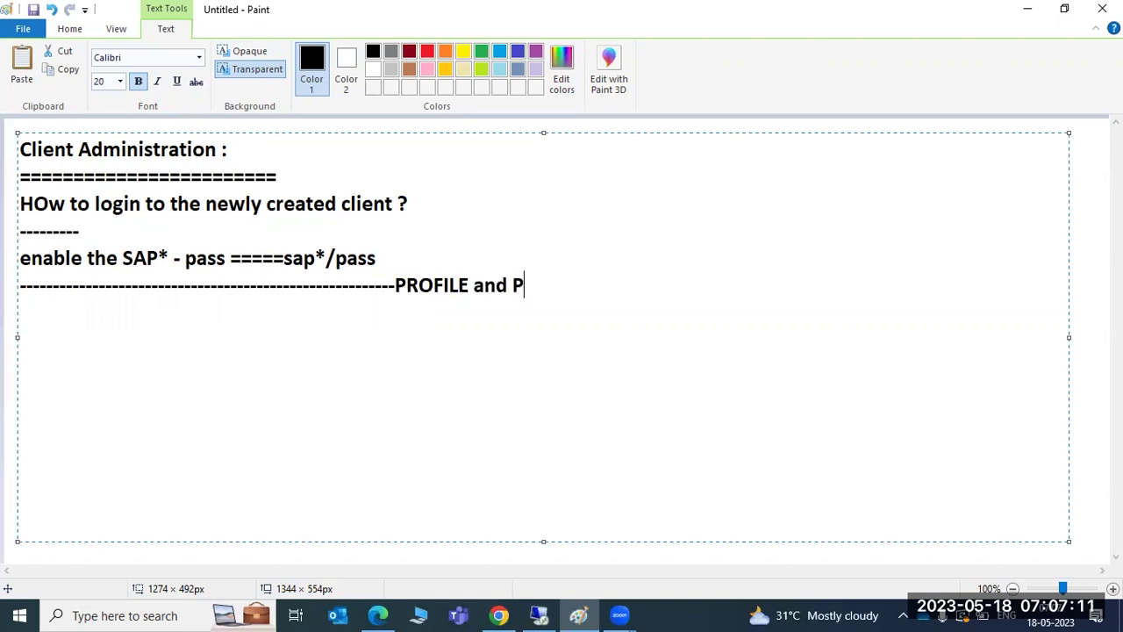
{"action": "type", "text": "ARAMETER "}
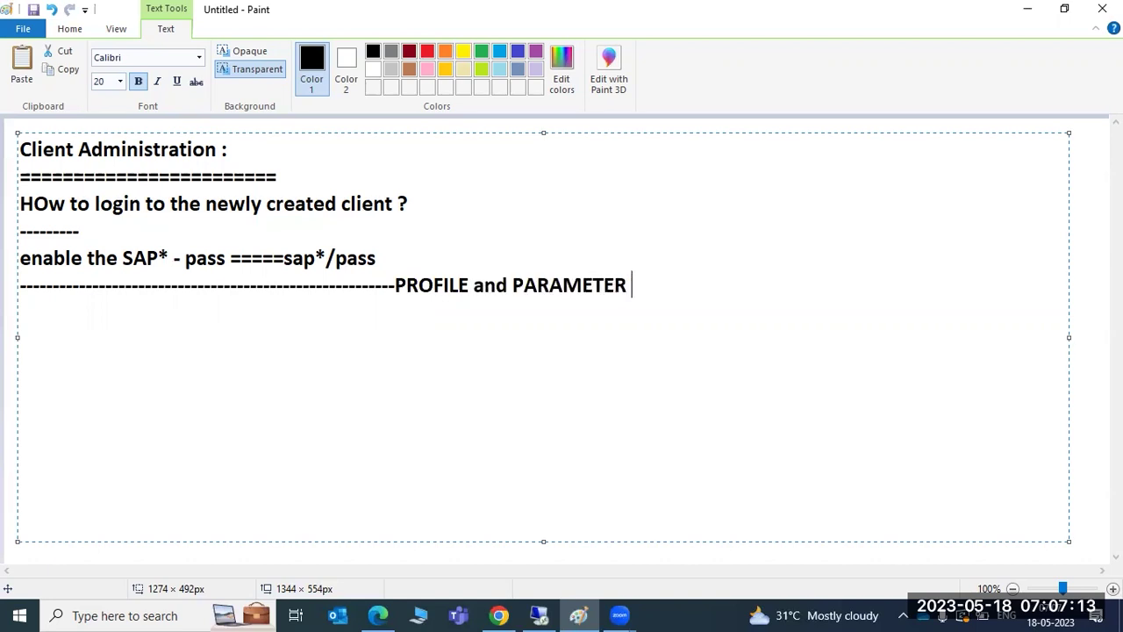
{"action": "type", "text": "ADMINIS"}
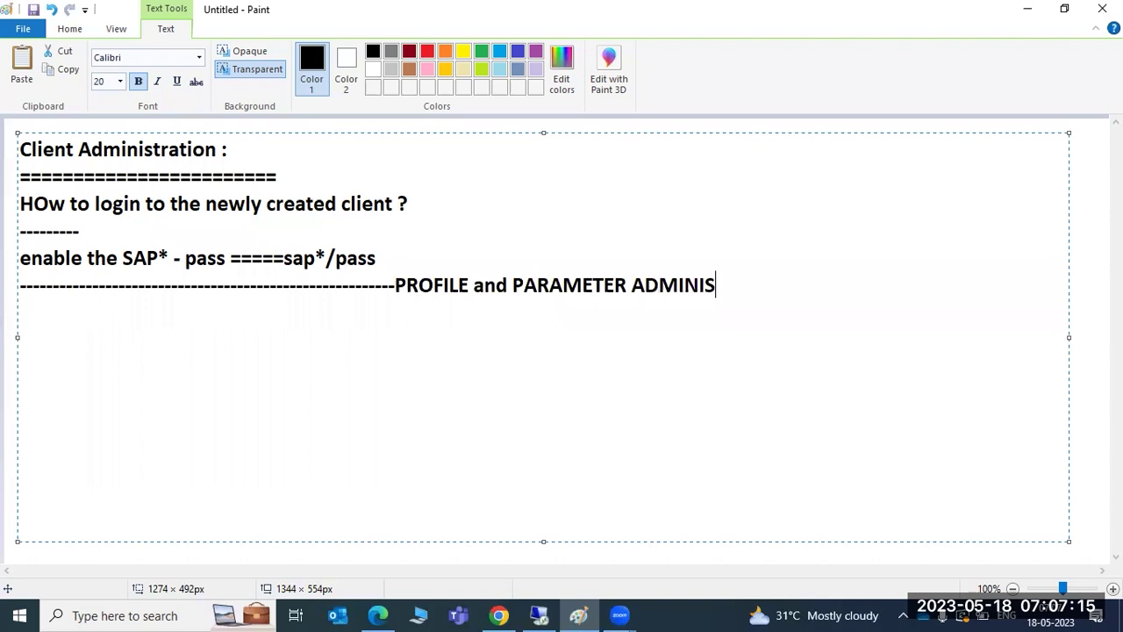
{"action": "type", "text": "TRATION "}
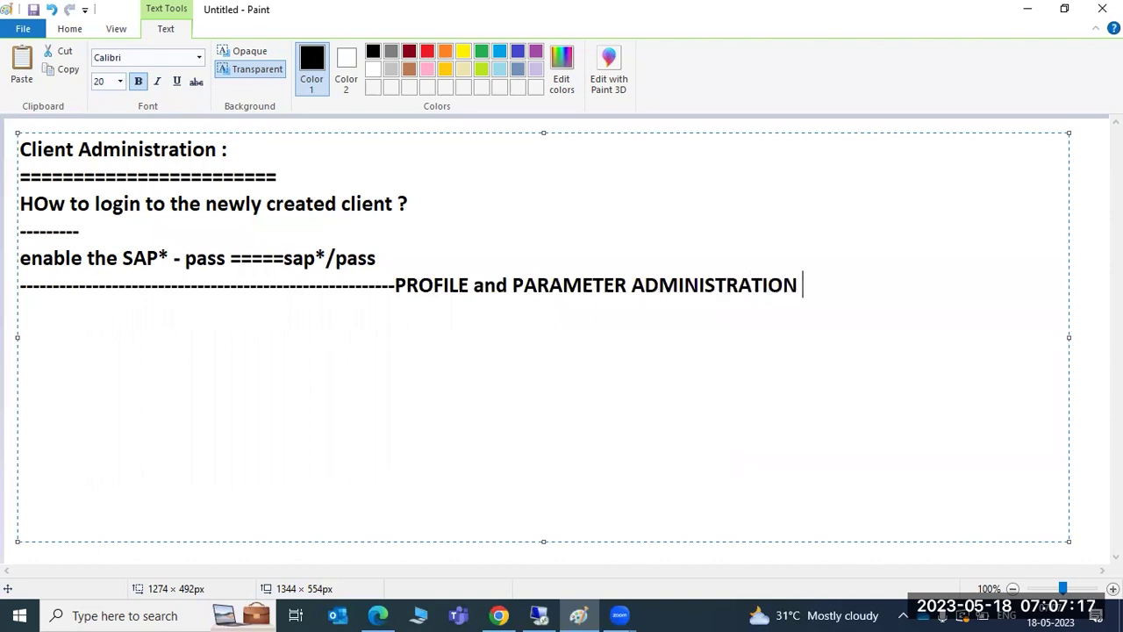
{"action": "type", "text": "----------------"}
{"action": "key", "text": "Return"}
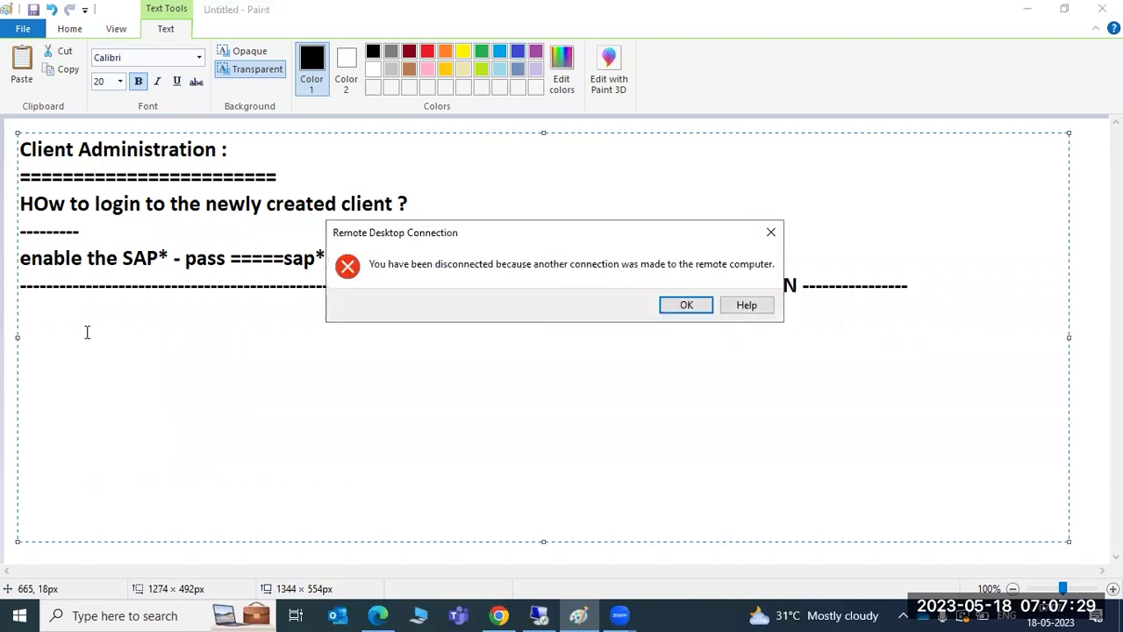
Dismiss the disconnection error and reconnect to the remote server with the account password.
{"action": "left_click", "coordinate": [687, 306]}
{"action": "left_click", "coordinate": [541, 614]}
{"action": "left_click", "coordinate": [541, 614]}
{"action": "left_click", "coordinate": [617, 289]}
{"action": "type", "text": "********"}
{"action": "key", "text": "Return"}
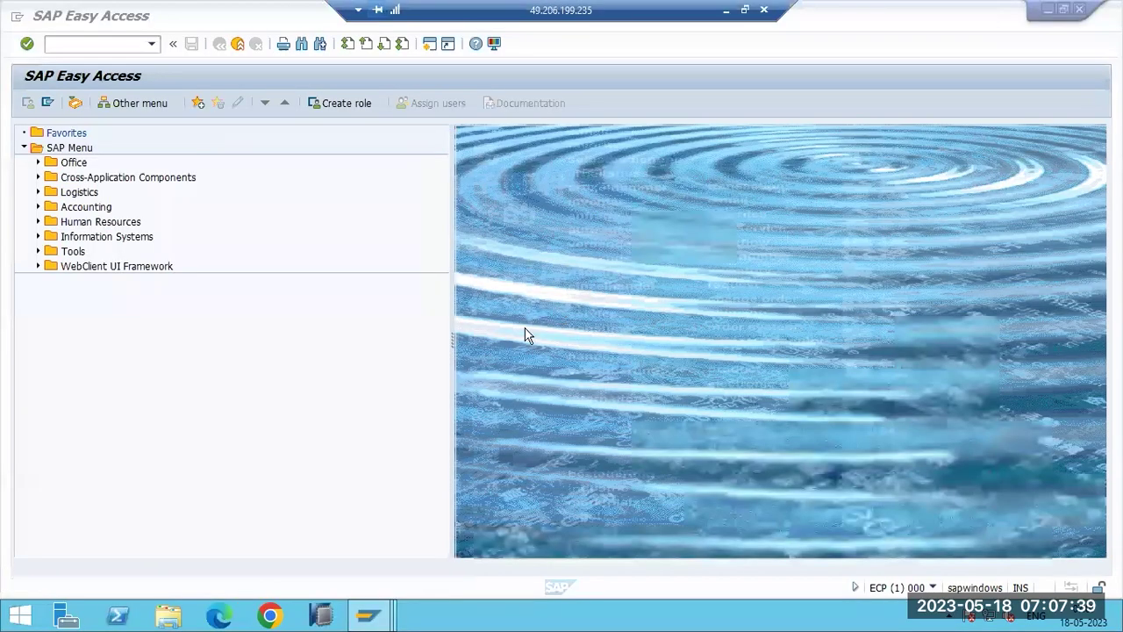
Bring the remote SAP logon window forward, then minimize the session back to Paint.
{"action": "left_click", "coordinate": [376, 619]}
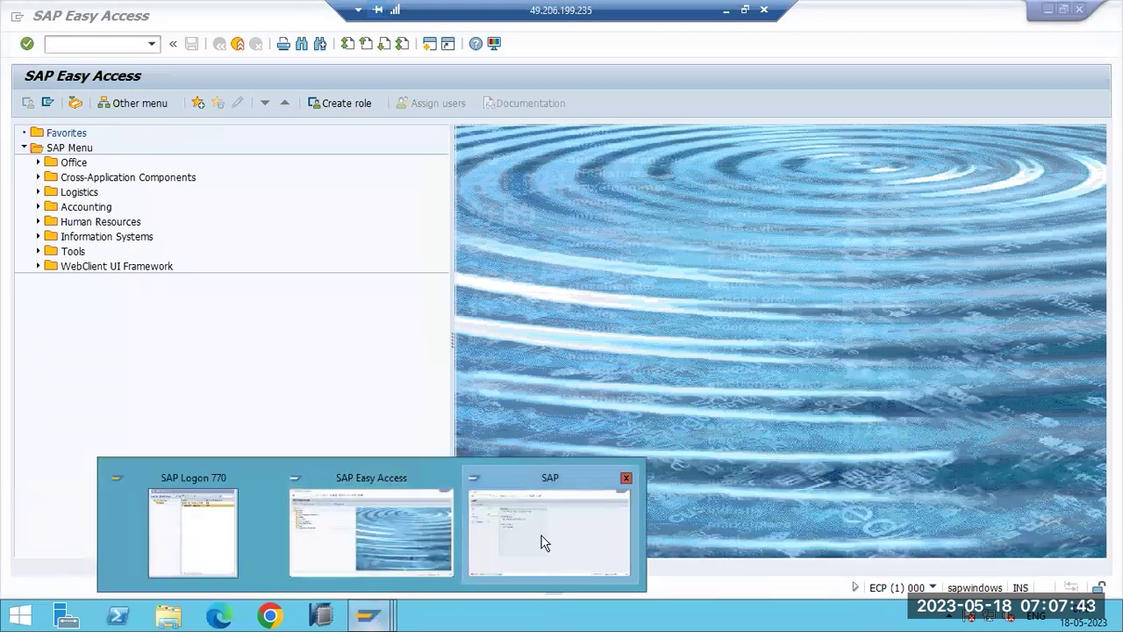
{"action": "left_click", "coordinate": [542, 543]}
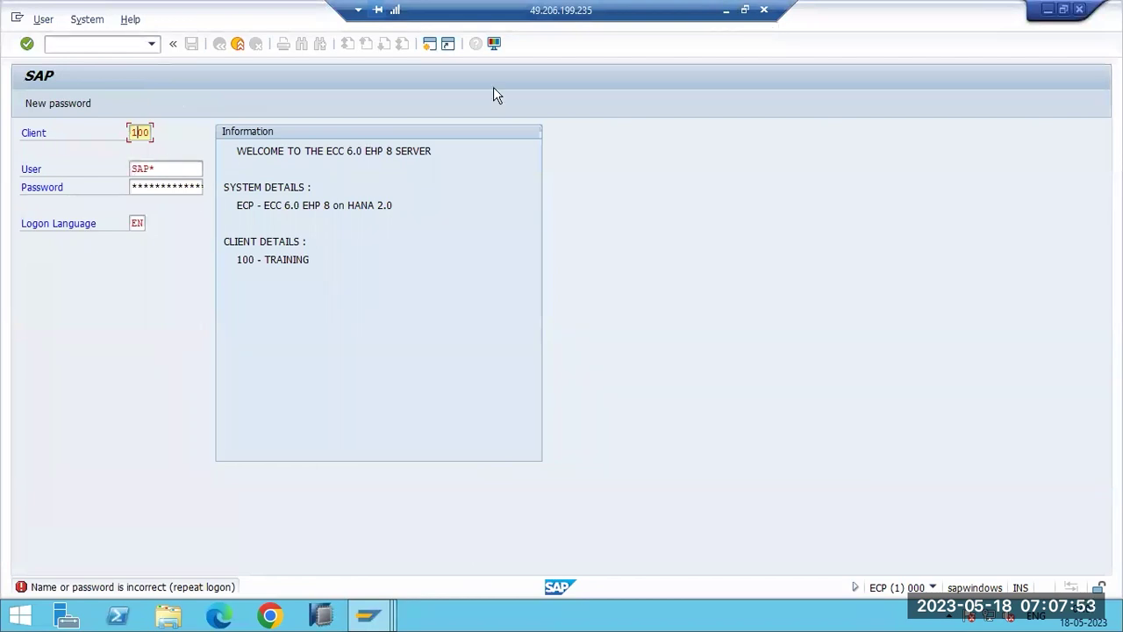
{"action": "left_click", "coordinate": [725, 10]}
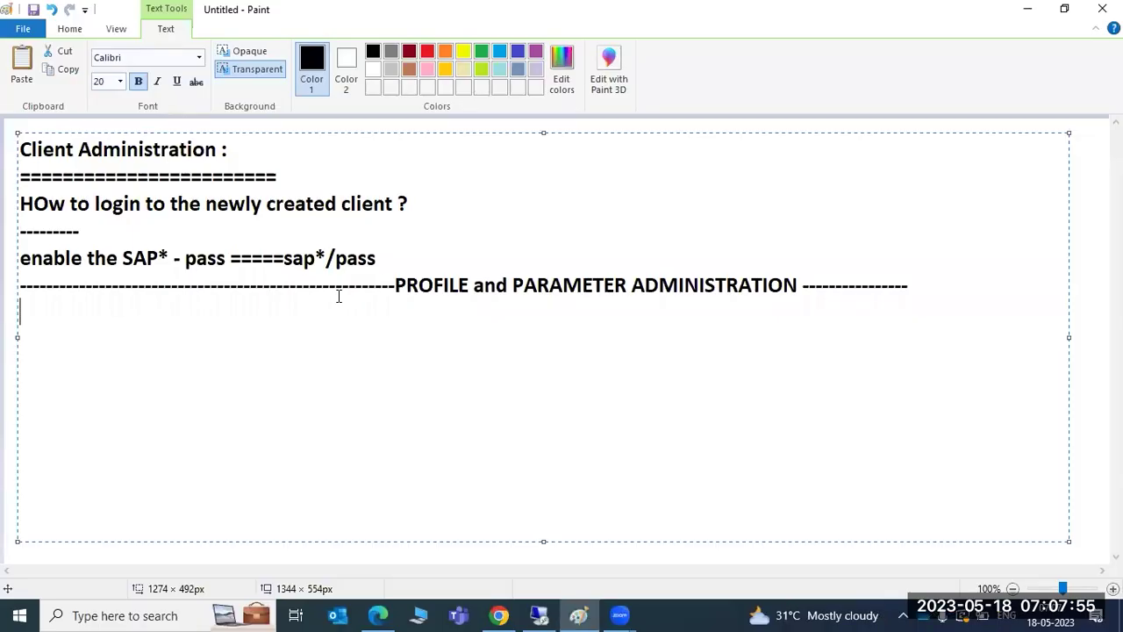
Trim dashes before PROFILE in the heading and start a new line below it.
{"action": "left_click", "coordinate": [395, 286]}
{"action": "key", "text": "BackSpace"}
{"action": "key", "text": "BackSpace"}
{"action": "key", "text": "BackSpace"}
{"action": "key", "text": "BackSpace"}
{"action": "key", "text": "BackSpace"}
{"action": "key", "text": "BackSpace"}
{"action": "key", "text": "BackSpace"}
{"action": "key", "text": "BackSpace"}
{"action": "key", "text": "BackSpace"}
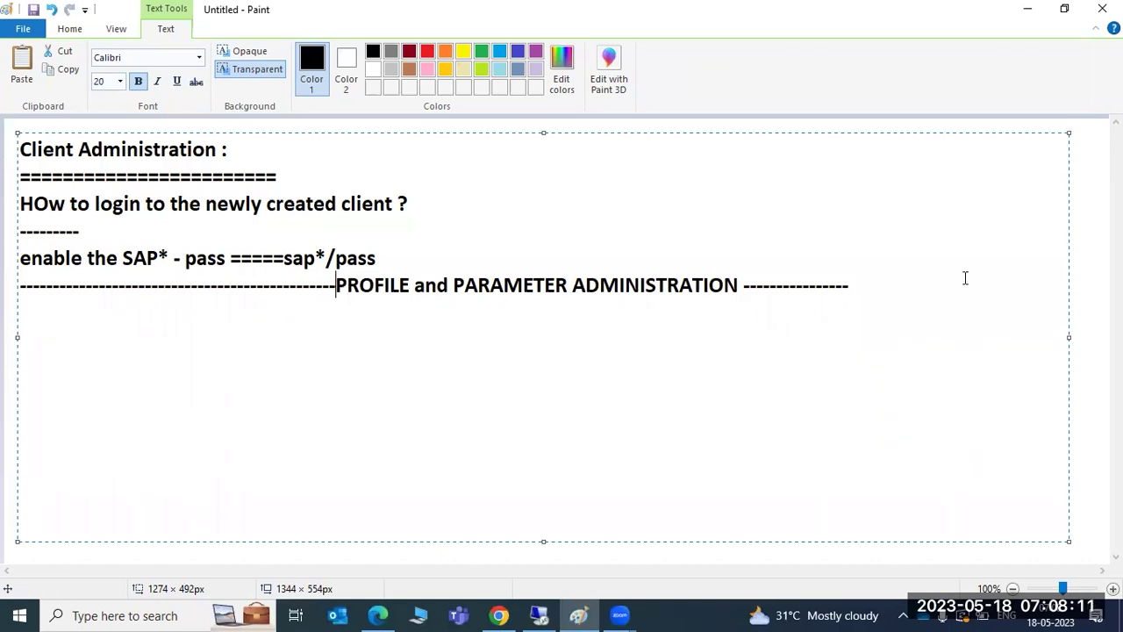
{"action": "left_click", "coordinate": [866, 285]}
{"action": "key", "text": "Return"}
Type 'DEFAULT PROFILE' and 'INSTANCE PROFILE : 1) SAP APPLICATIOn SERVER ... 2)ASCS PROFILE'.
{"action": "type", "text": "DEFAULT"}
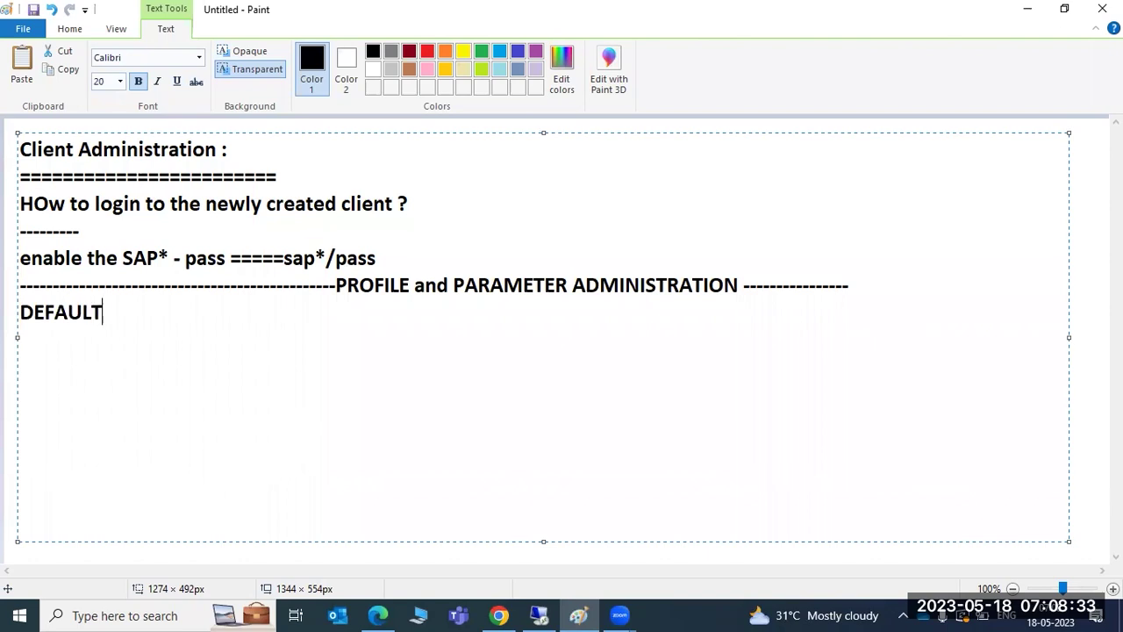
{"action": "type", "text": " PROFILE"}
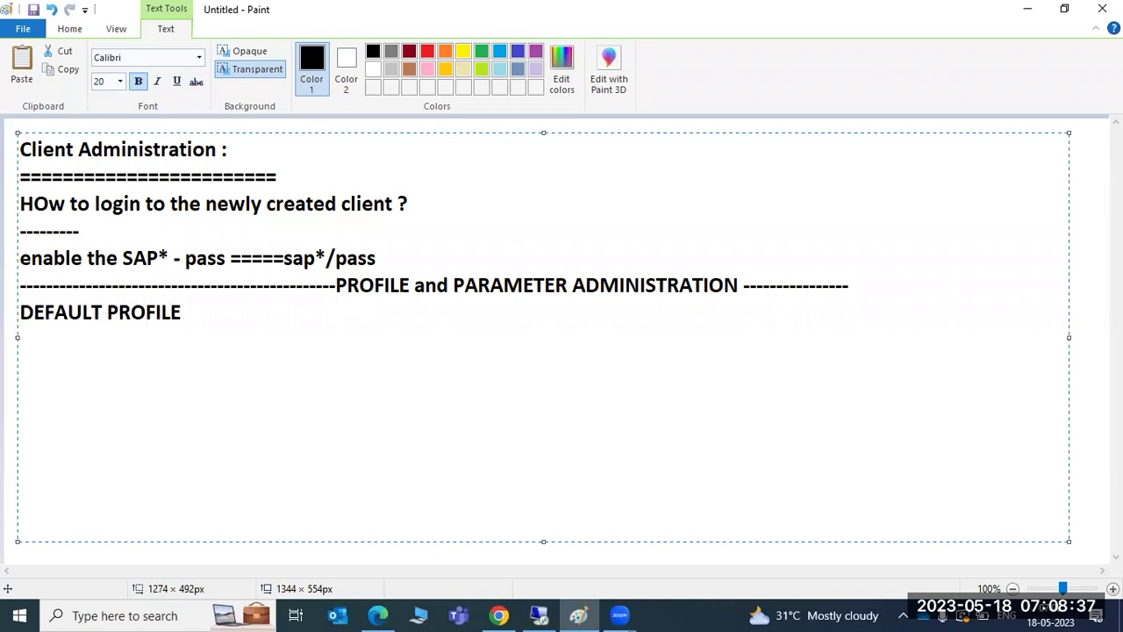
{"action": "key", "text": "Return"}
{"action": "type", "text": "INSTANCE PROFILE "}
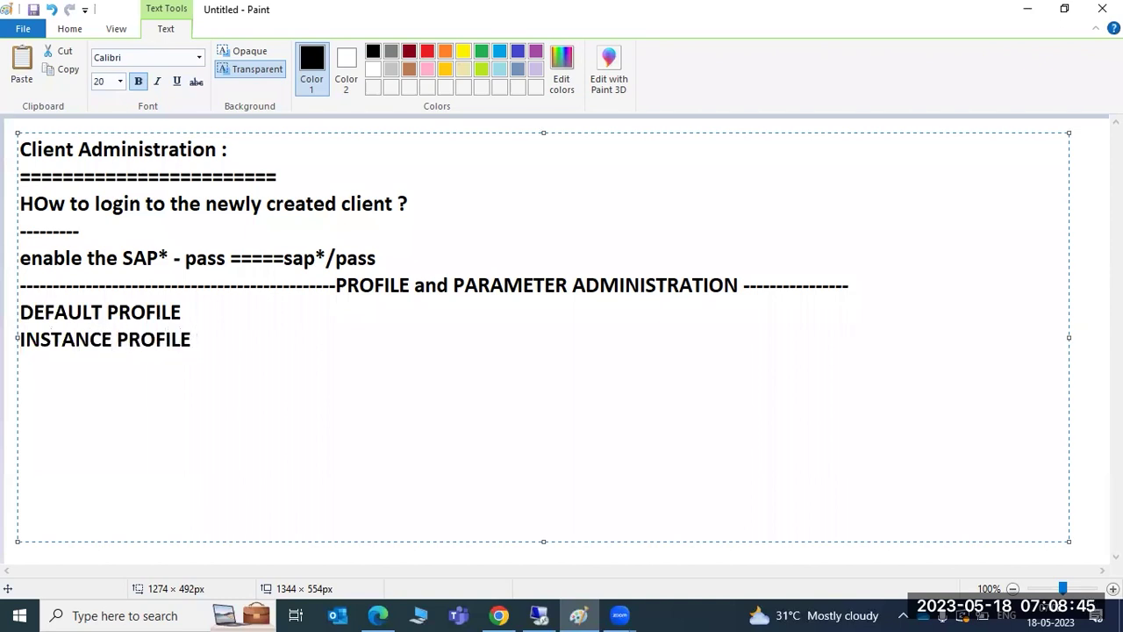
{"action": "type", "text": ": 1) SAP APPLI"}
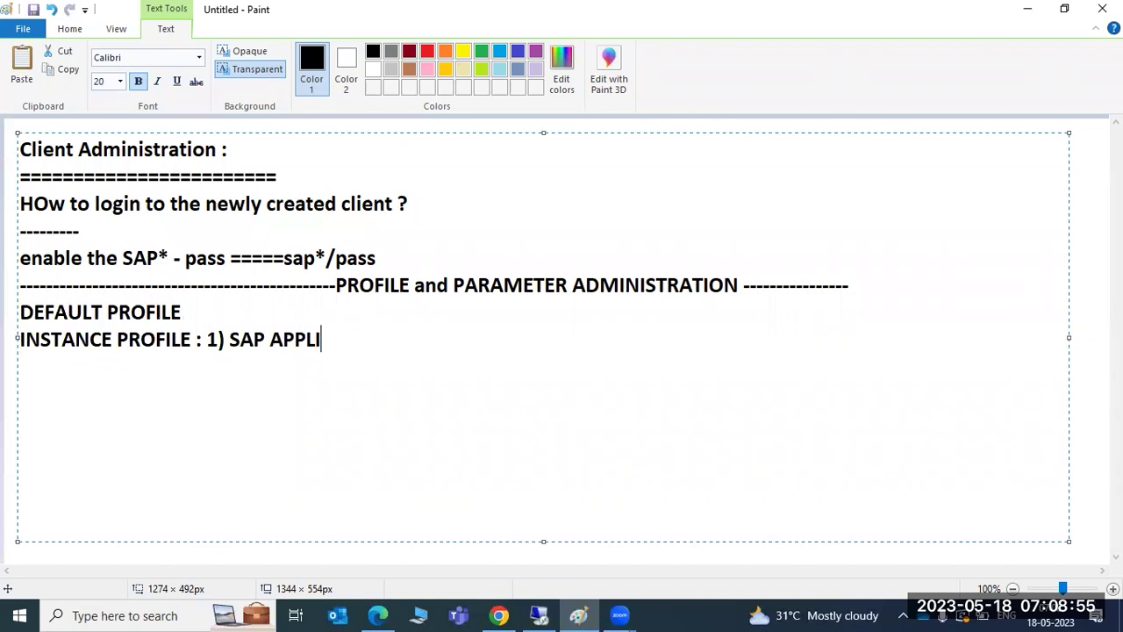
{"action": "type", "text": "CATI"}
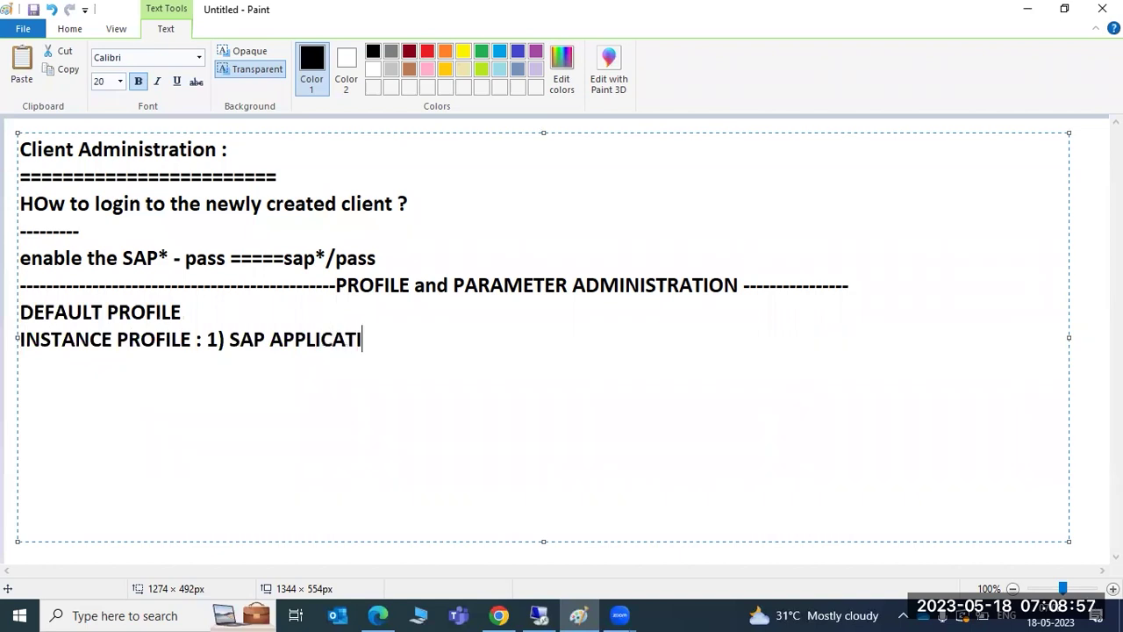
{"action": "type", "text": "On SERVER                 "}
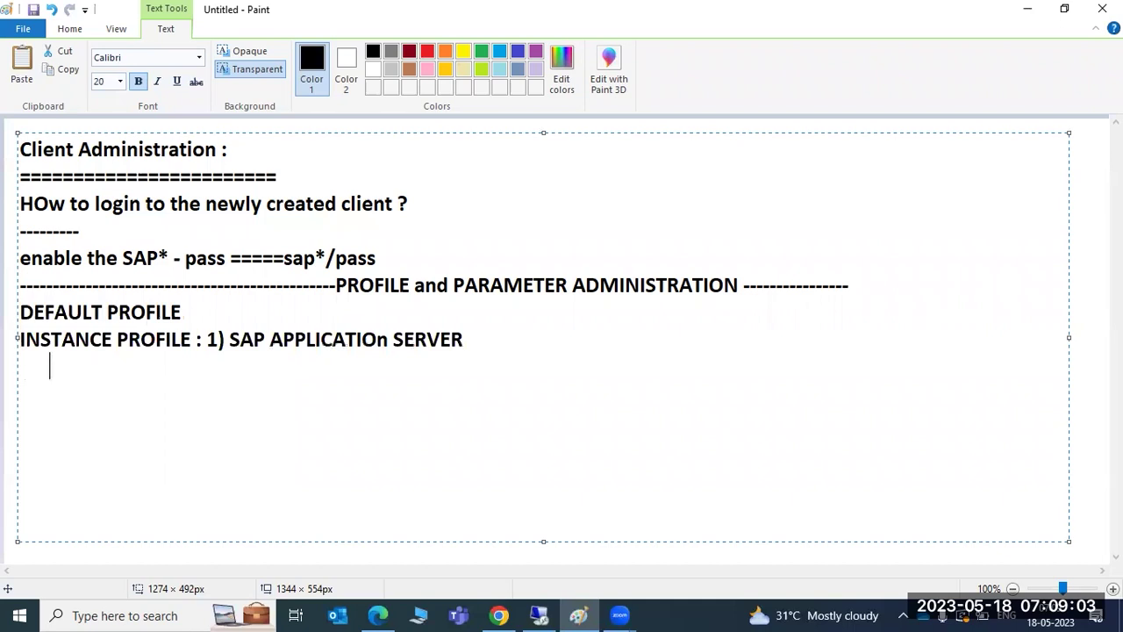
{"action": "type", "text": "                                    2)ASC"}
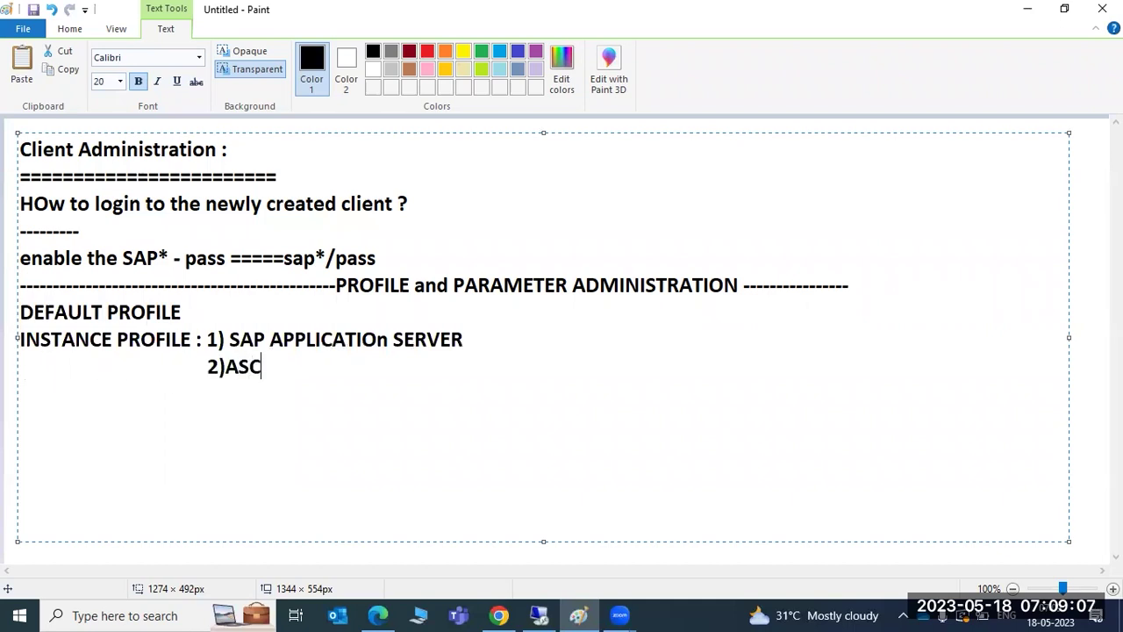
{"action": "type", "text": "S PROFILE"}
Append 'profile' after SERVER on the application server line and highlight part of PROFILE.
{"action": "key", "text": "Up"}
{"action": "key", "text": "Right"}
{"action": "key", "text": "Right"}
{"action": "key", "text": "Right"}
{"action": "key", "text": "Right"}
{"action": "key", "text": "Right"}
{"action": "key", "text": "Right"}
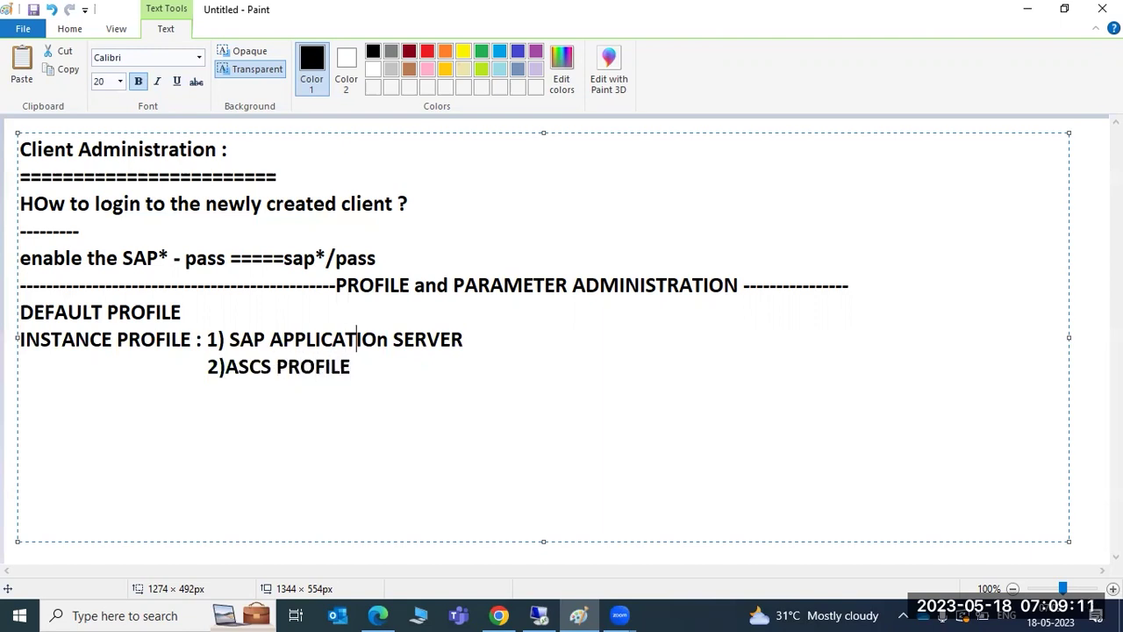
{"action": "key", "text": "Right"}
{"action": "key", "text": "Right"}
{"action": "key", "text": "Right"}
{"action": "key", "text": "Right"}
{"action": "key", "text": "Right"}
{"action": "type", "text": "profile"}
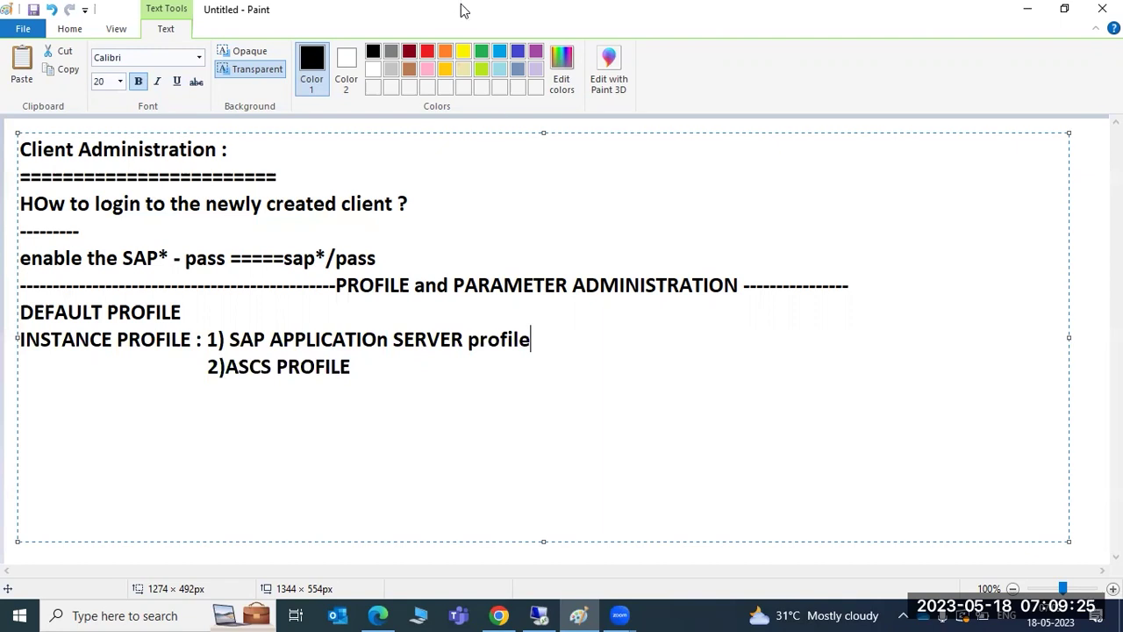
{"action": "left_click_drag", "start_coordinate": [140, 338], "coordinate": [171, 338]}
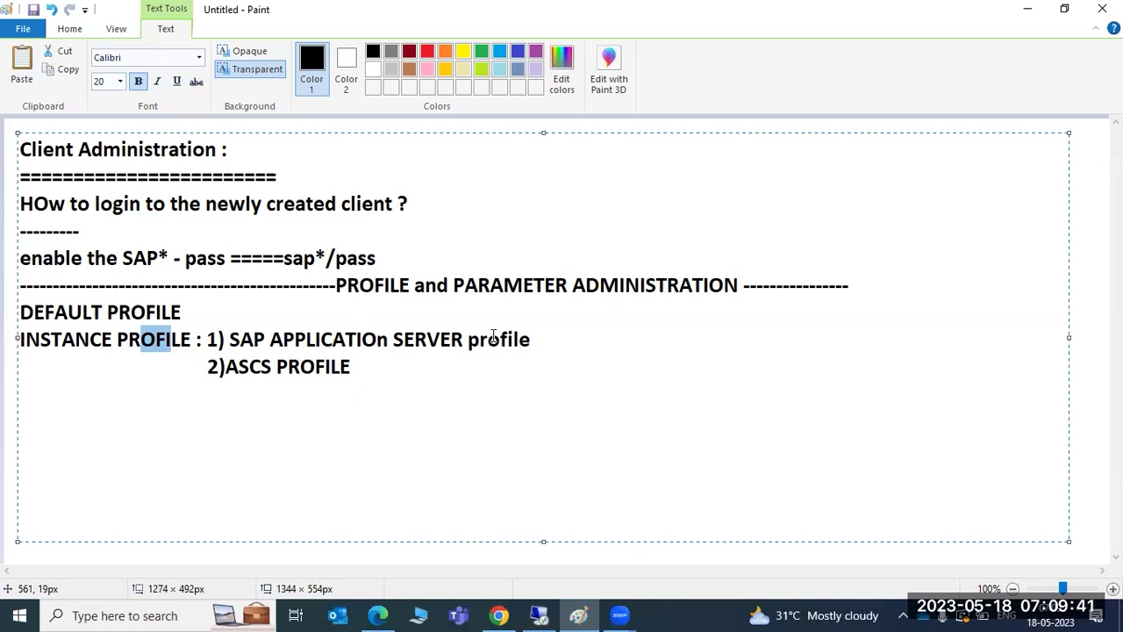
Append ':SID_HOSTNAME_' to the application server line and ':ASCS_HOSTNAME_' to the ASCS line.
{"action": "left_click", "coordinate": [586, 336]}
{"action": "key", "text": "BackSpace"}
{"action": "key", "text": "BackSpace"}
{"action": "key", "text": "BackSpace"}
{"action": "key", "text": "BackSpace"}
{"action": "key", "text": "BackSpace"}
{"action": "key", "text": "BackSpace"}
{"action": "key", "text": "BackSpace"}
{"action": "key", "text": "BackSpace"}
{"action": "key", "text": "BackSpace"}
{"action": "key", "text": "BackSpace"}
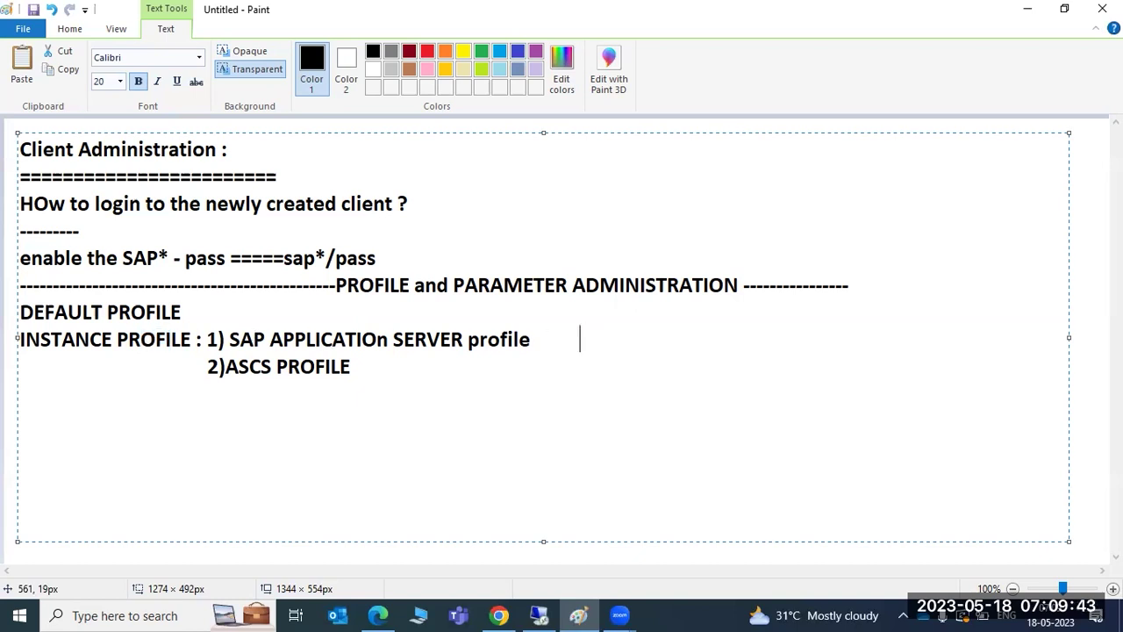
{"action": "key", "text": "BackSpace"}
{"action": "type", "text": ":SID"}
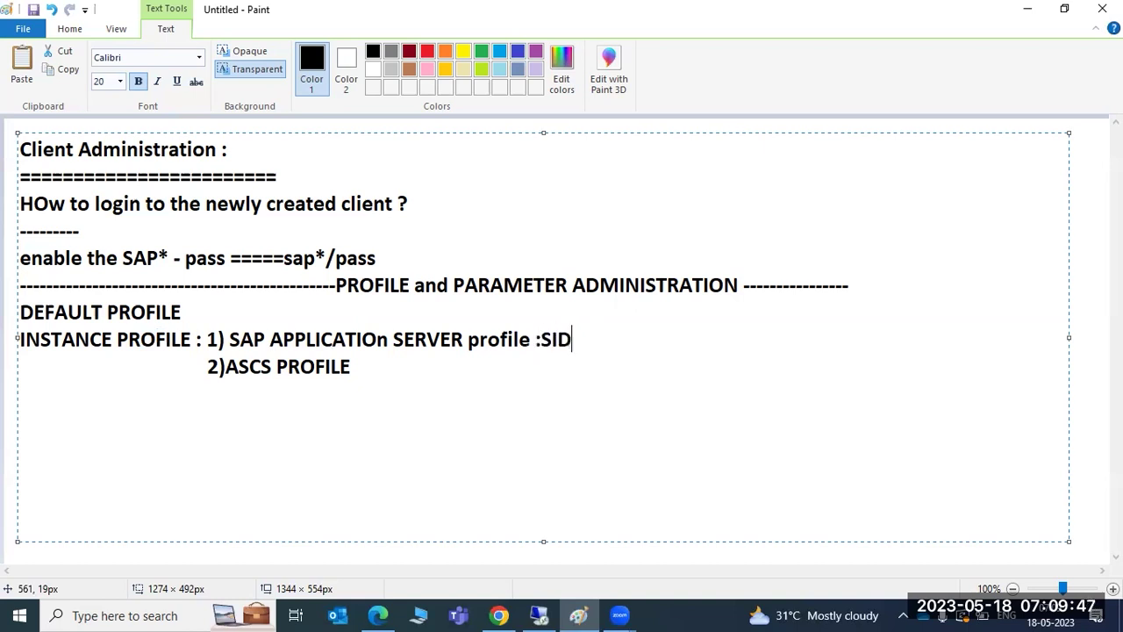
{"action": "type", "text": "_HOST"}
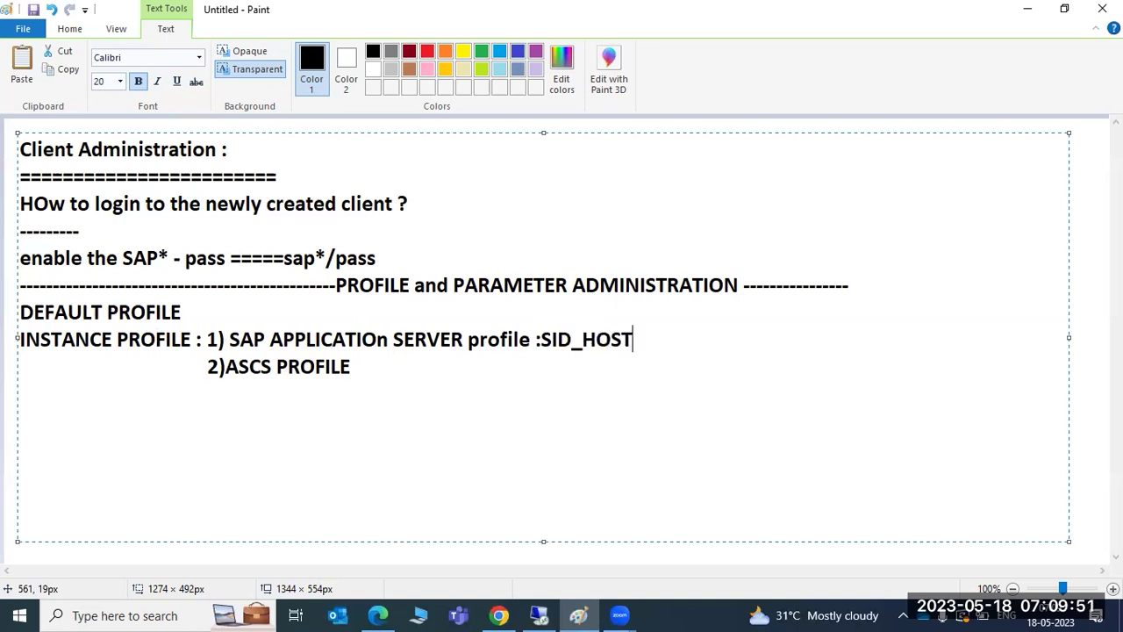
{"action": "type", "text": "NAME_"}
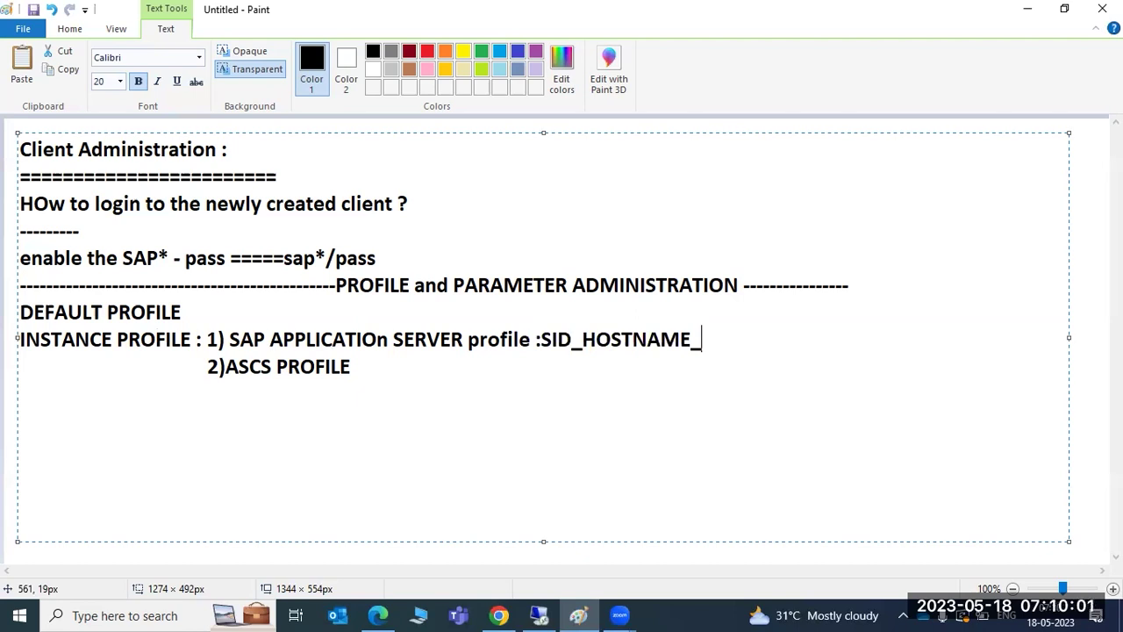
{"action": "left_click", "coordinate": [350, 365]}
{"action": "type", "text": ":ASCS"}
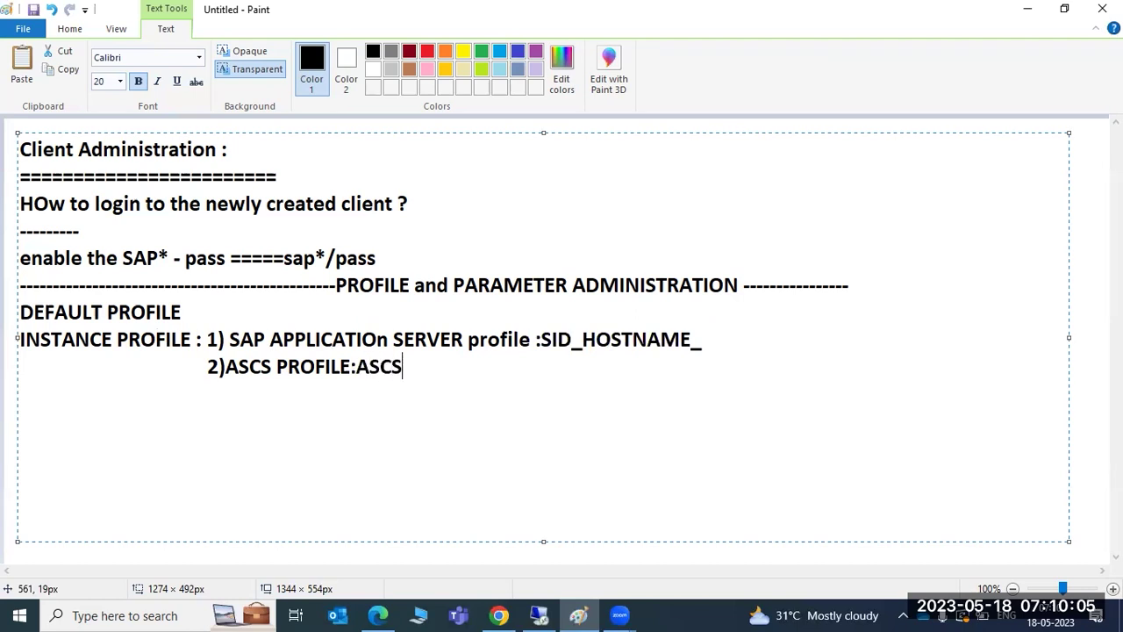
{"action": "type", "text": "_HOST"}
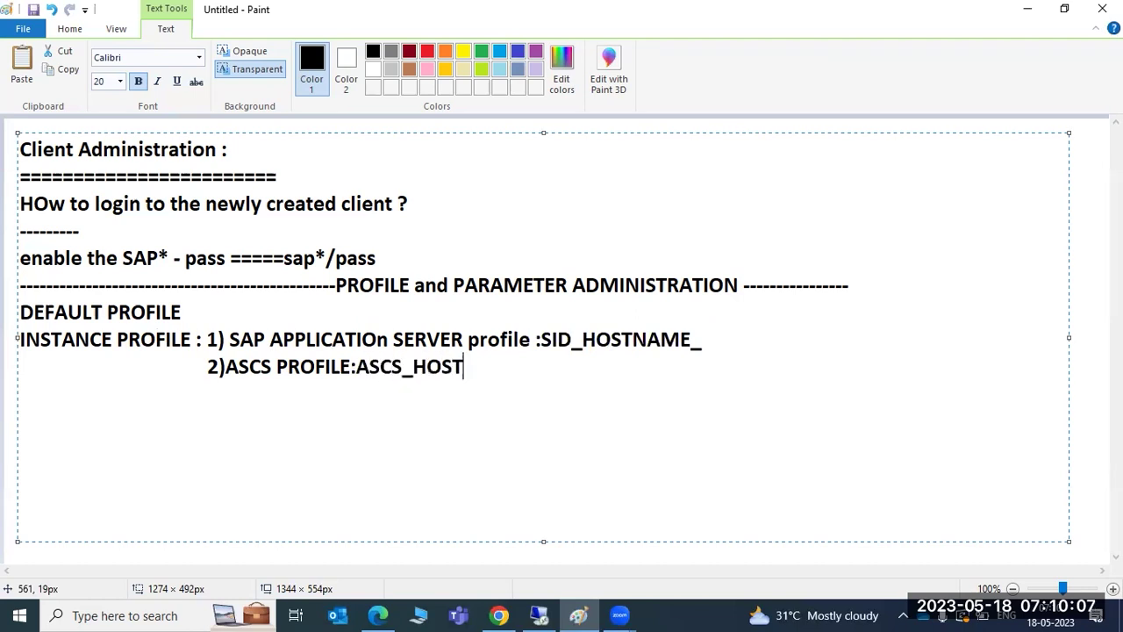
{"action": "type", "text": "NAME_"}
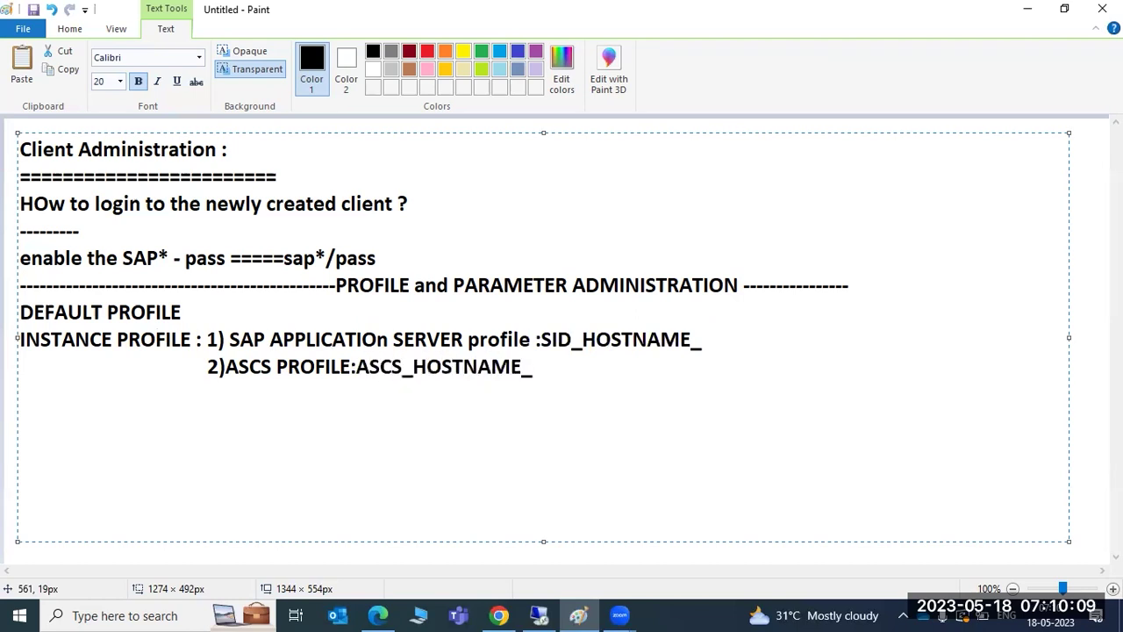
{"action": "left_click", "coordinate": [539, 615]}
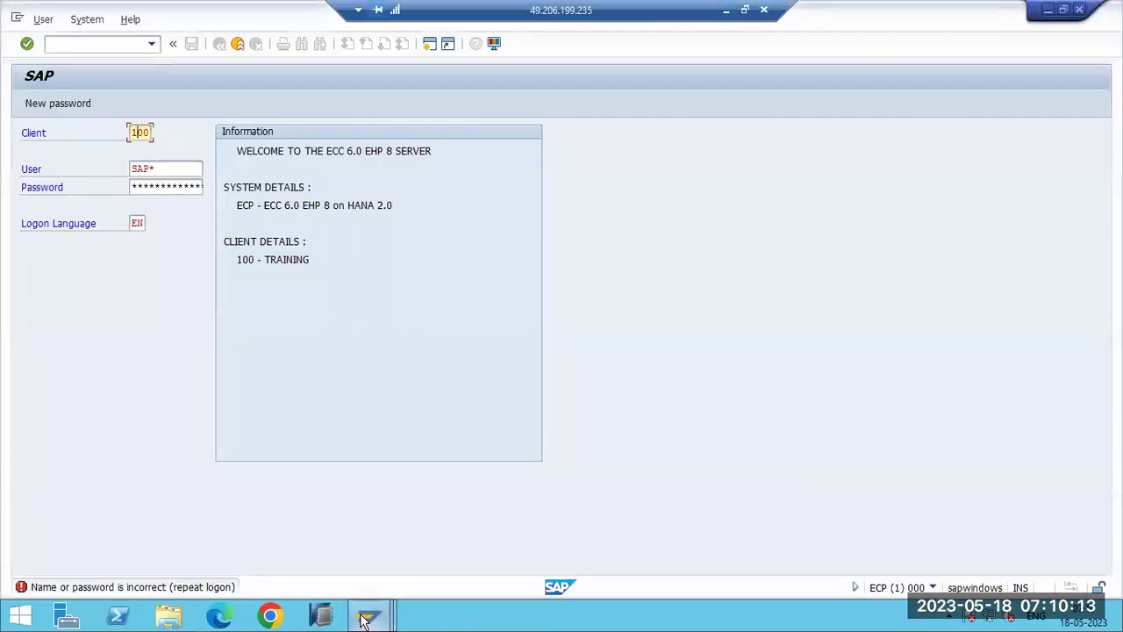
Switch to the SAP Easy Access window via its taskbar thumbnail.
{"action": "mouse_move", "coordinate": [369, 615]}
{"action": "left_click", "coordinate": [365, 552]}
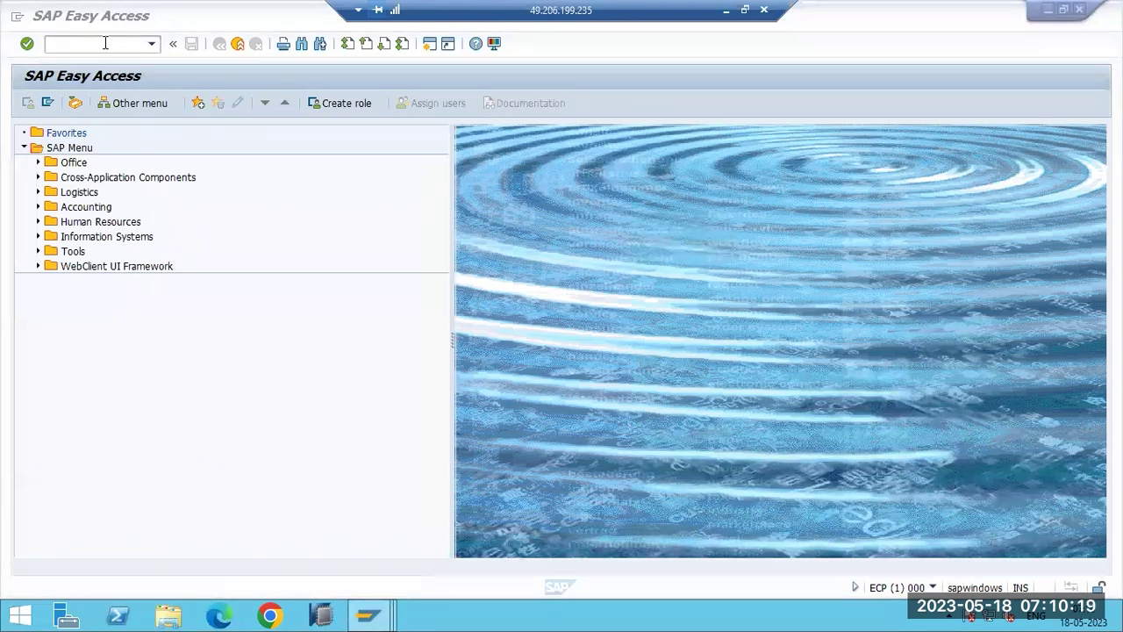
Write 'RZ10 RZ11' on a new line in the Paint notes.
{"action": "left_click", "coordinate": [726, 10]}
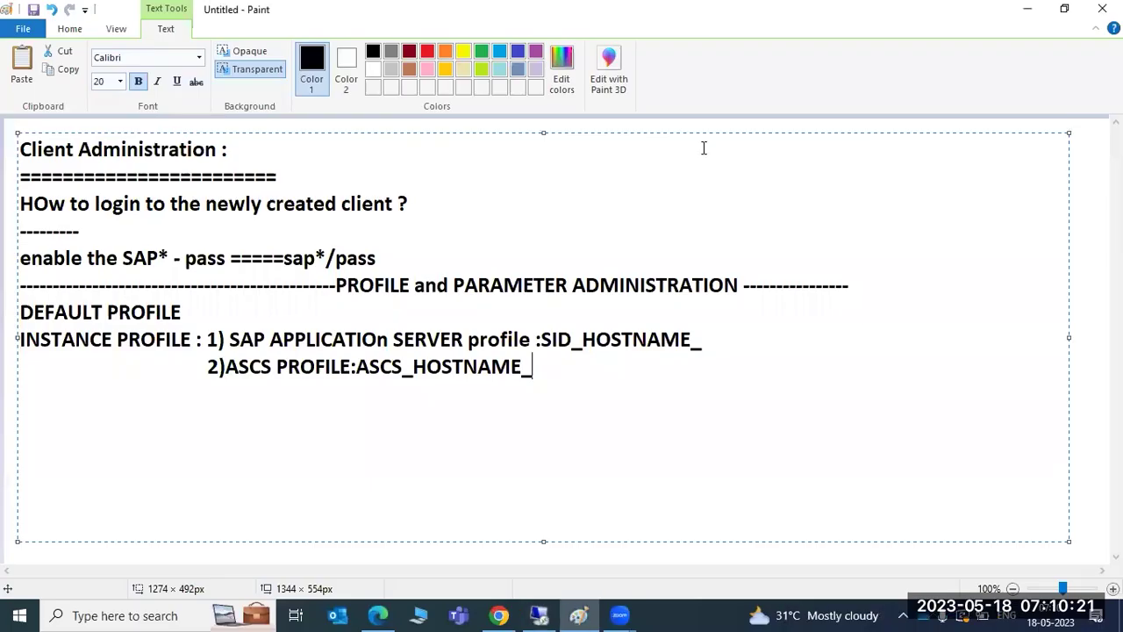
{"action": "key", "text": "Return"}
{"action": "key", "text": "Return"}
{"action": "type", "text": "RZ"}
{"action": "type", "text": "10 "}
{"action": "type", "text": "RZ11"}
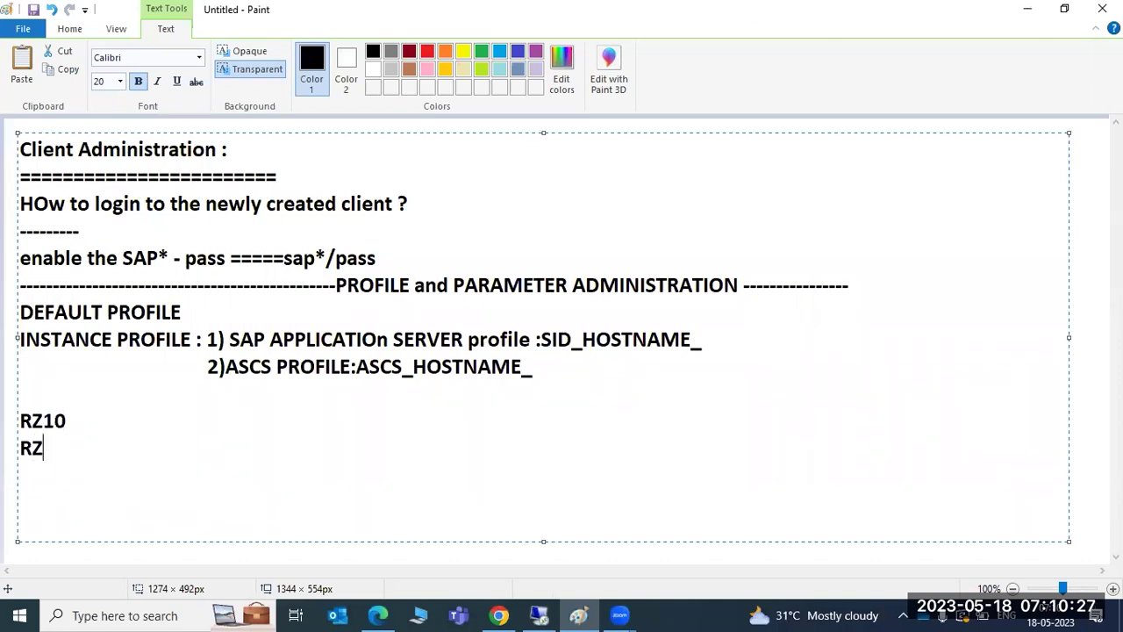
Return to the SAP Easy Access window in the remote session.
{"action": "left_click", "coordinate": [539, 615]}
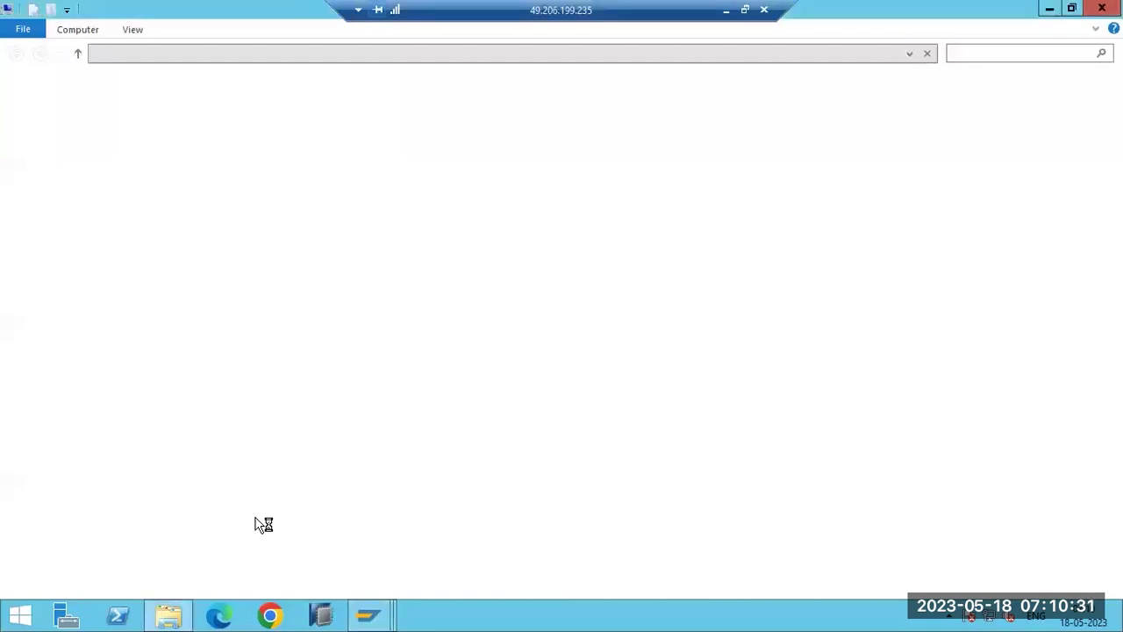
{"action": "mouse_move", "coordinate": [390, 614]}
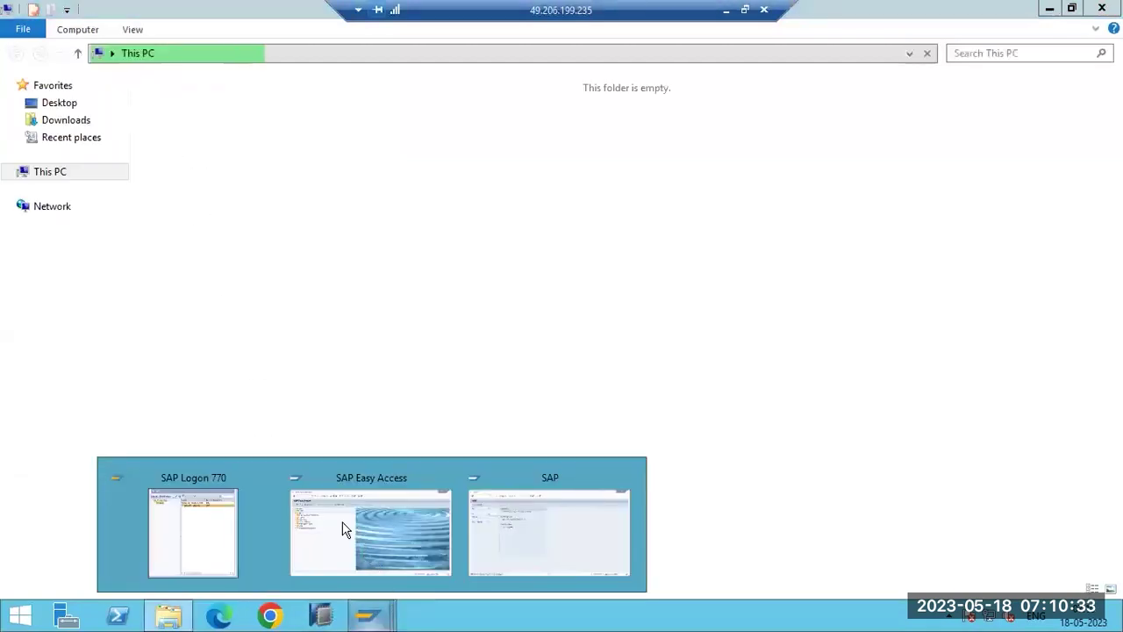
{"action": "left_click", "coordinate": [295, 457]}
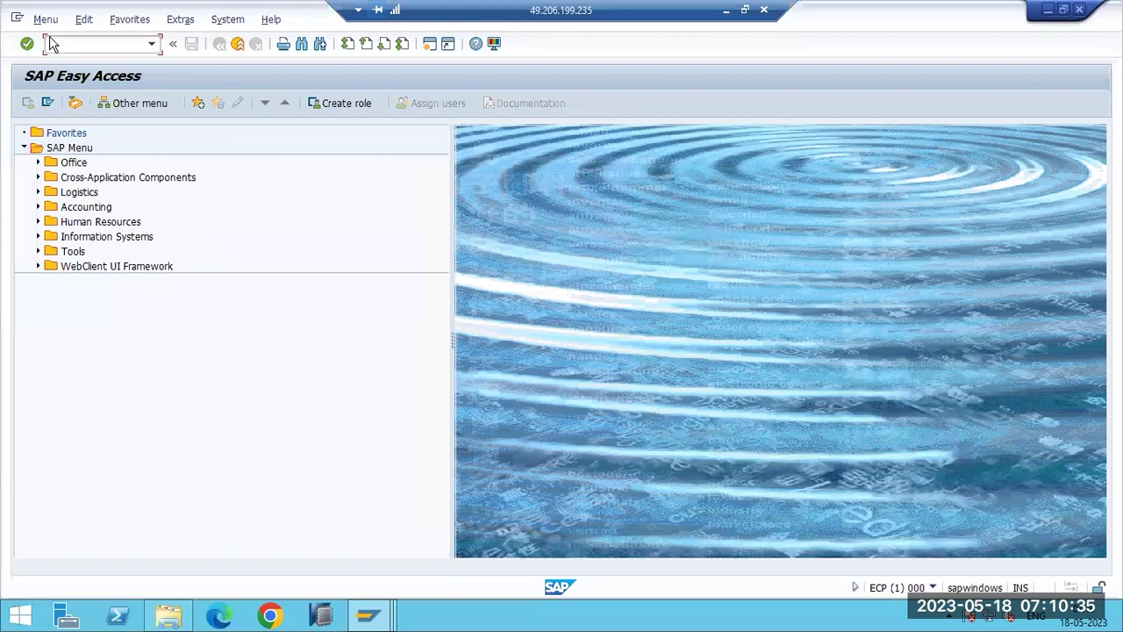
Start profile maintenance and list the profiles: DEFAULT, ECP_ASCS01_SAPWINDOWS and ECP_D00_SAPWINDOWS.
{"action": "type", "text": "su01"}
{"action": "key", "text": "Return"}
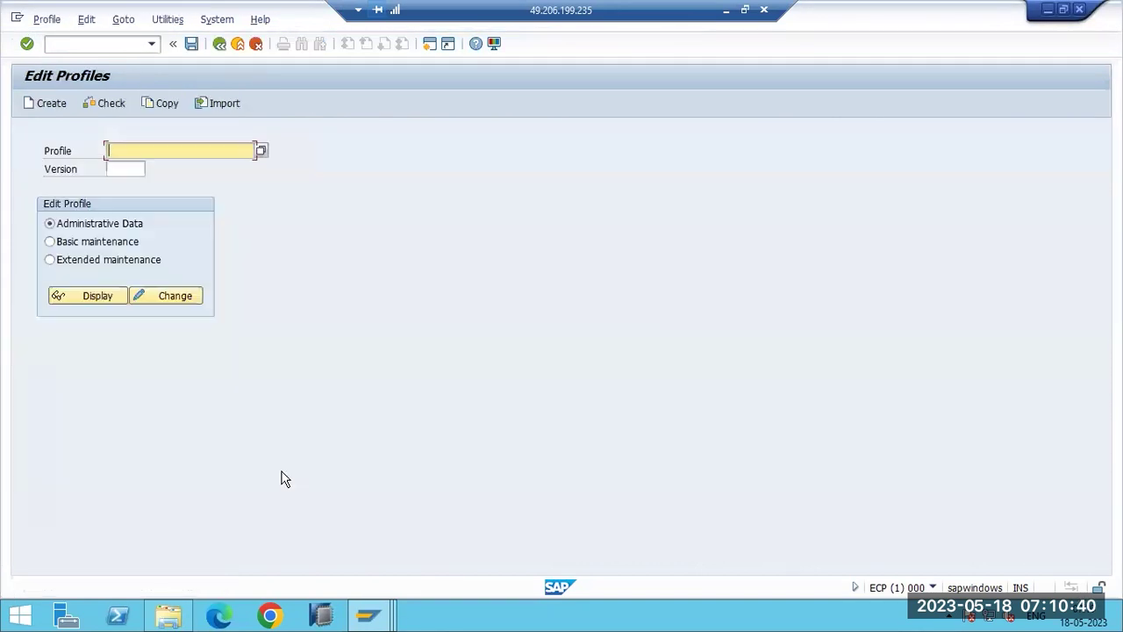
{"action": "left_click", "coordinate": [261, 150]}
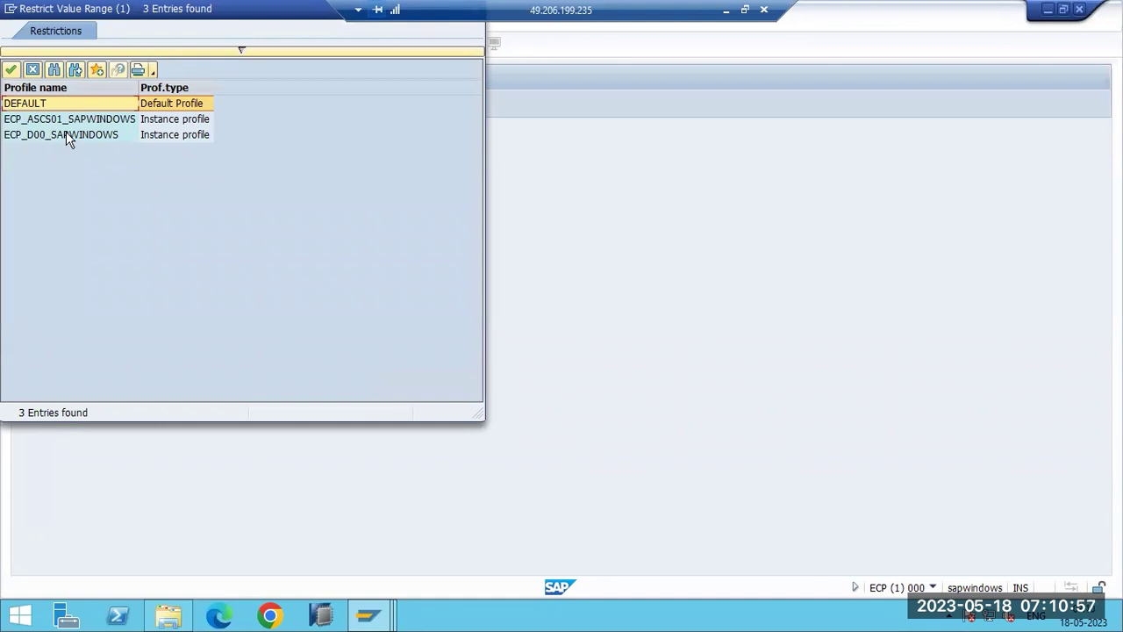
In the Paint notes, correct the application server profile line to SID_D<IN>_HOSTNAME.
{"action": "left_click", "coordinate": [726, 10]}
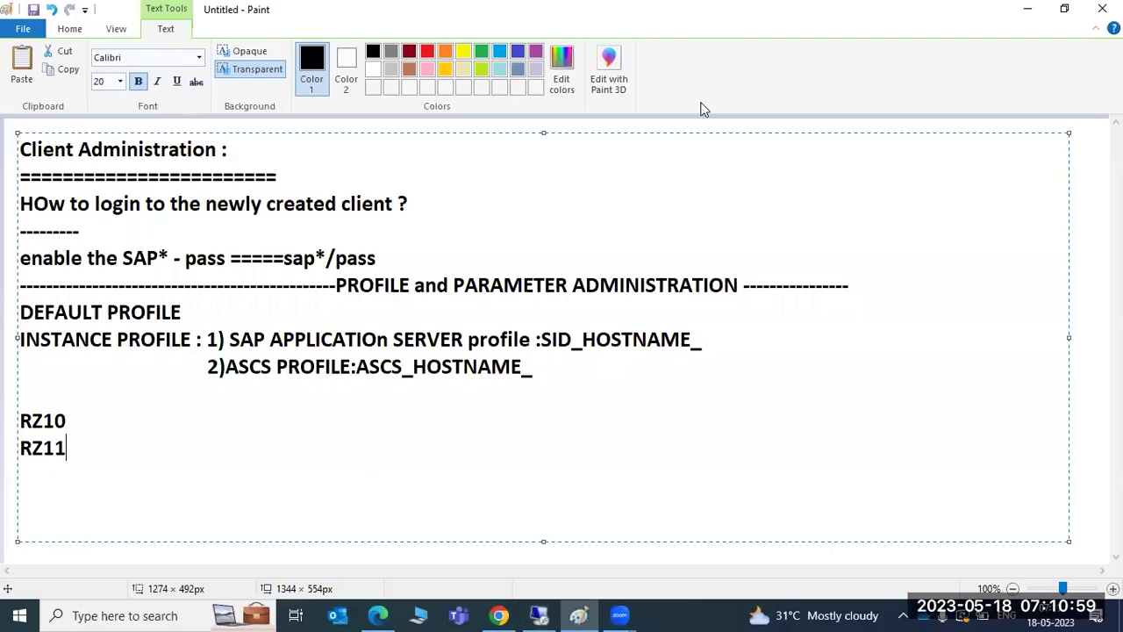
{"action": "left_click", "coordinate": [583, 340]}
{"action": "type", "text": "ASCS"}
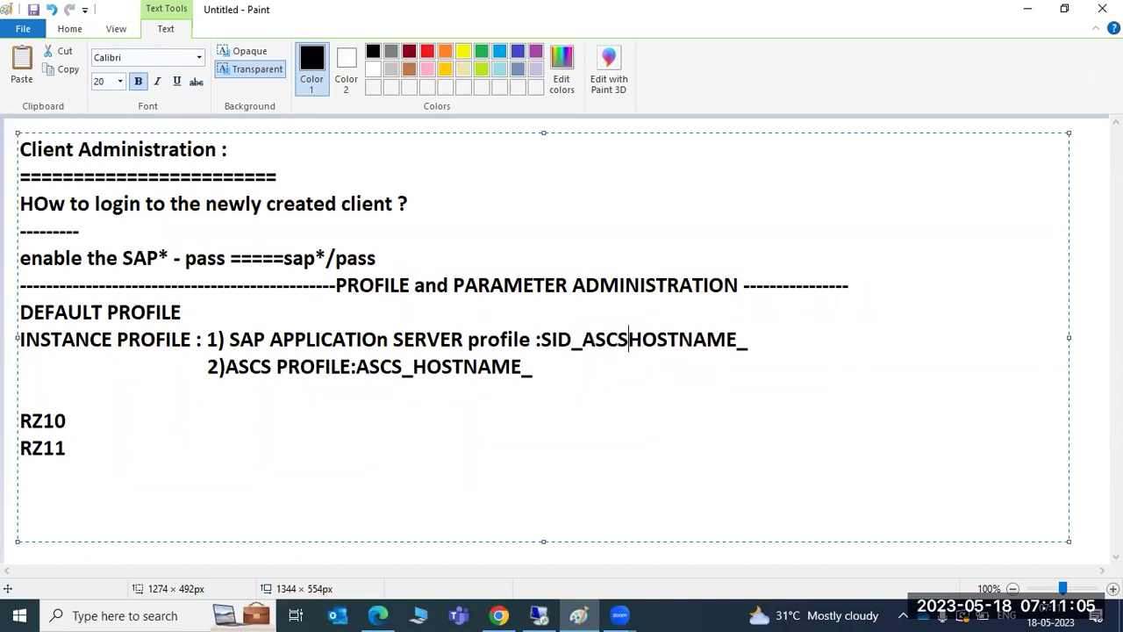
{"action": "type", "text": "_"}
{"action": "key", "text": "BackSpace"}
{"action": "key", "text": "BackSpace"}
{"action": "key", "text": "BackSpace"}
{"action": "key", "text": "BackSpace"}
{"action": "key", "text": "BackSpace"}
{"action": "key", "text": "BackSpace"}
{"action": "key", "text": "BackSpace"}
{"action": "key", "text": "BackSpace"}
{"action": "key", "text": "BackSpace"}
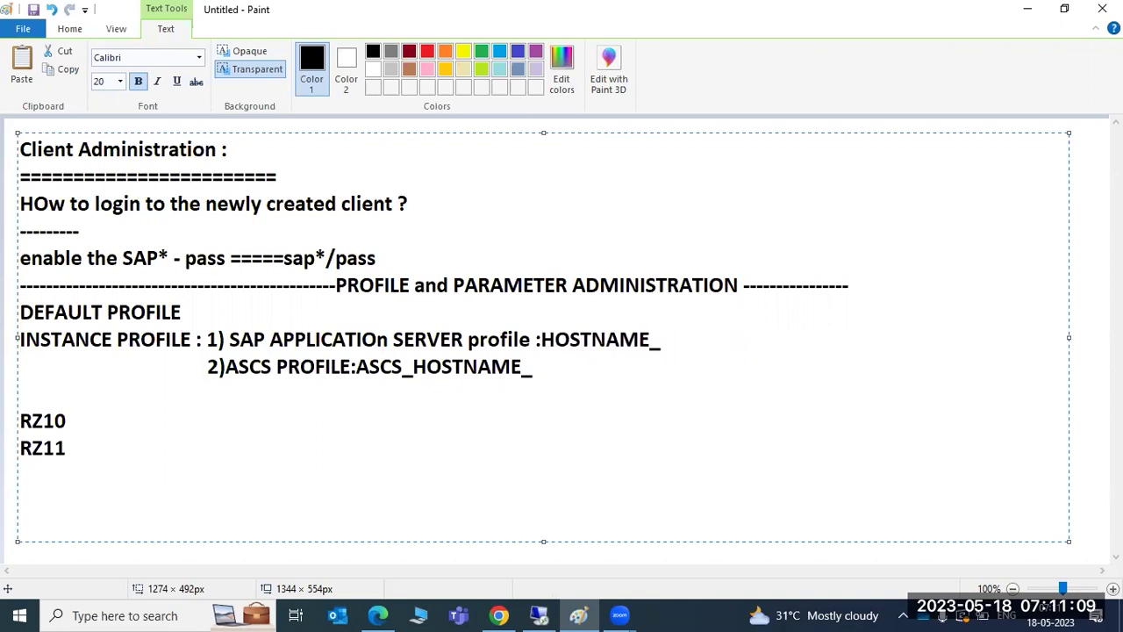
{"action": "type", "text": "SID"}
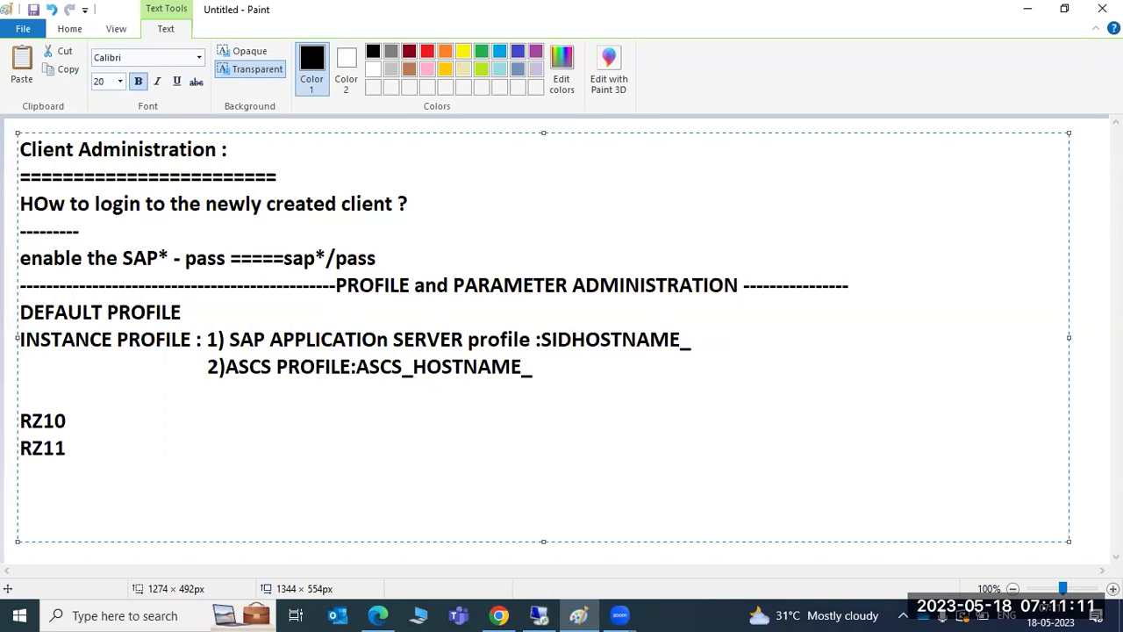
{"action": "type", "text": "_D<IN"}
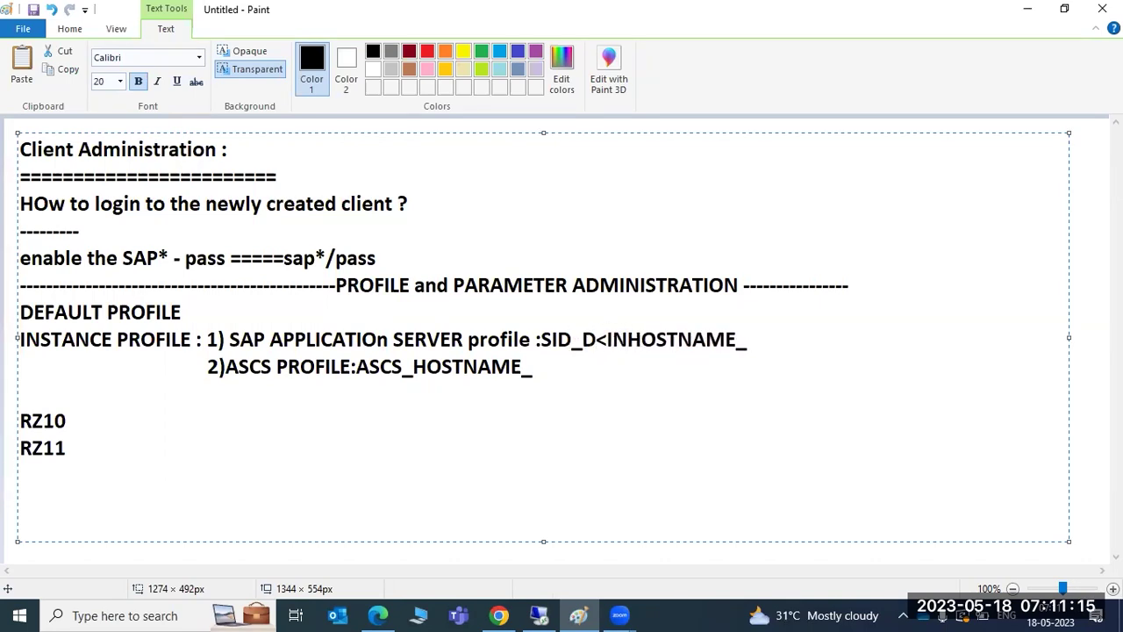
{"action": "type", "text": ">_"}
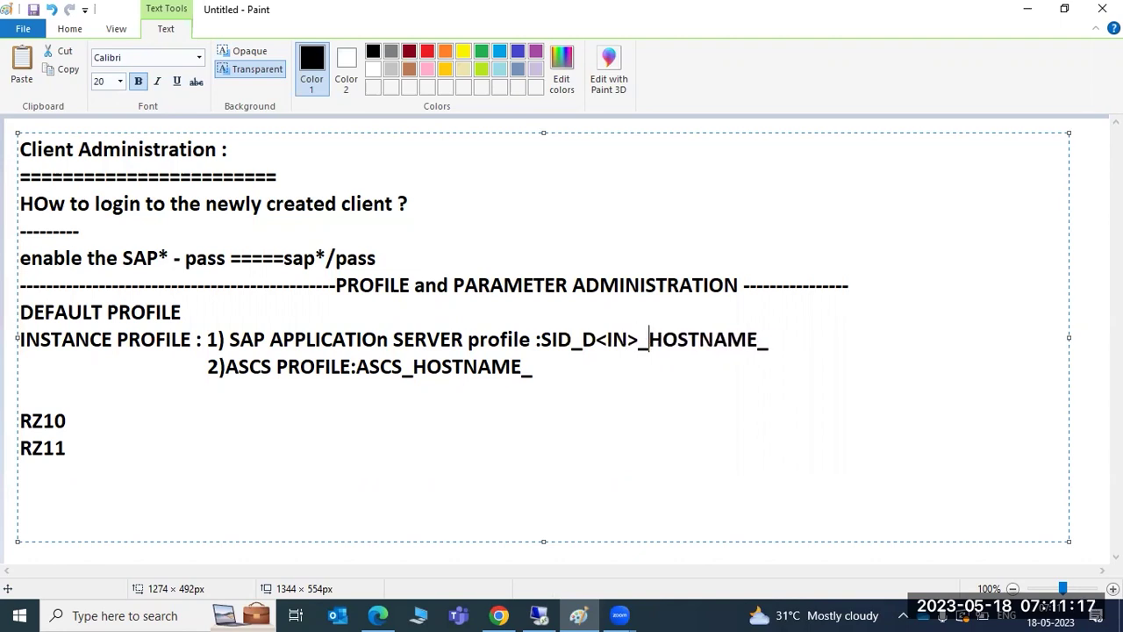
{"action": "left_click", "coordinate": [800, 342]}
{"action": "key", "text": "BackSpace"}
{"action": "key", "text": "BackSpace"}
{"action": "key", "text": "BackSpace"}
{"action": "key", "text": "BackSpace"}
{"action": "key", "text": "BackSpace"}
Correct the ASCS profile line to SID_ASCS_HOSTNAME and append '---DEFAULT' after DEFAULT PROFILE.
{"action": "left_click", "coordinate": [354, 367]}
{"action": "type", "text": "SID_"}
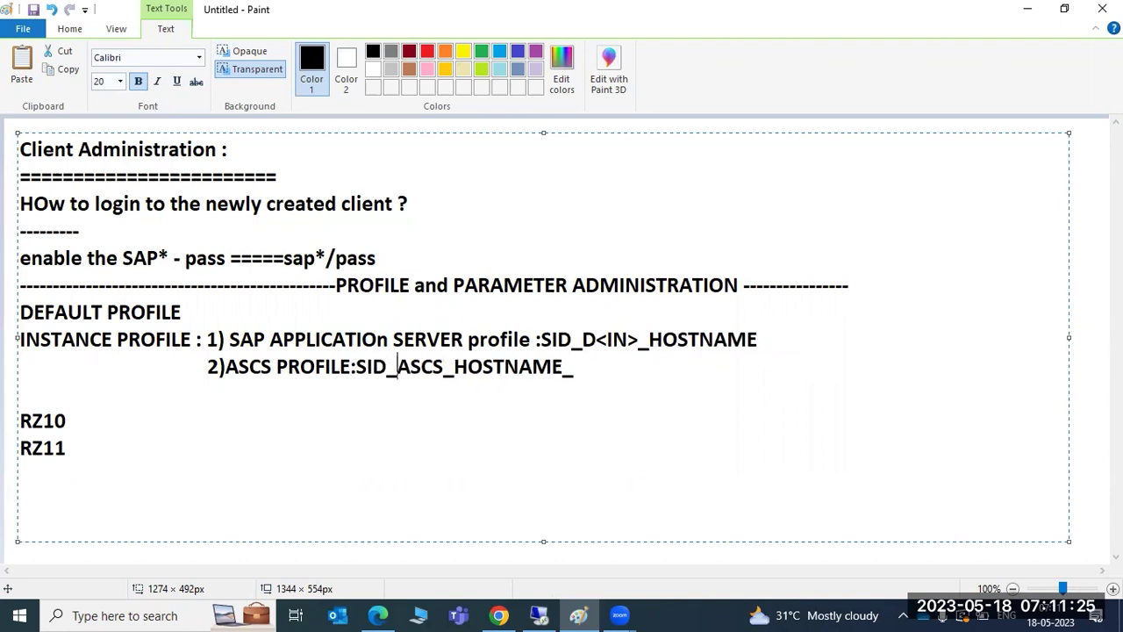
{"action": "left_click", "coordinate": [634, 356]}
{"action": "key", "text": "BackSpace"}
{"action": "type", "text": "---DEFAULT"}
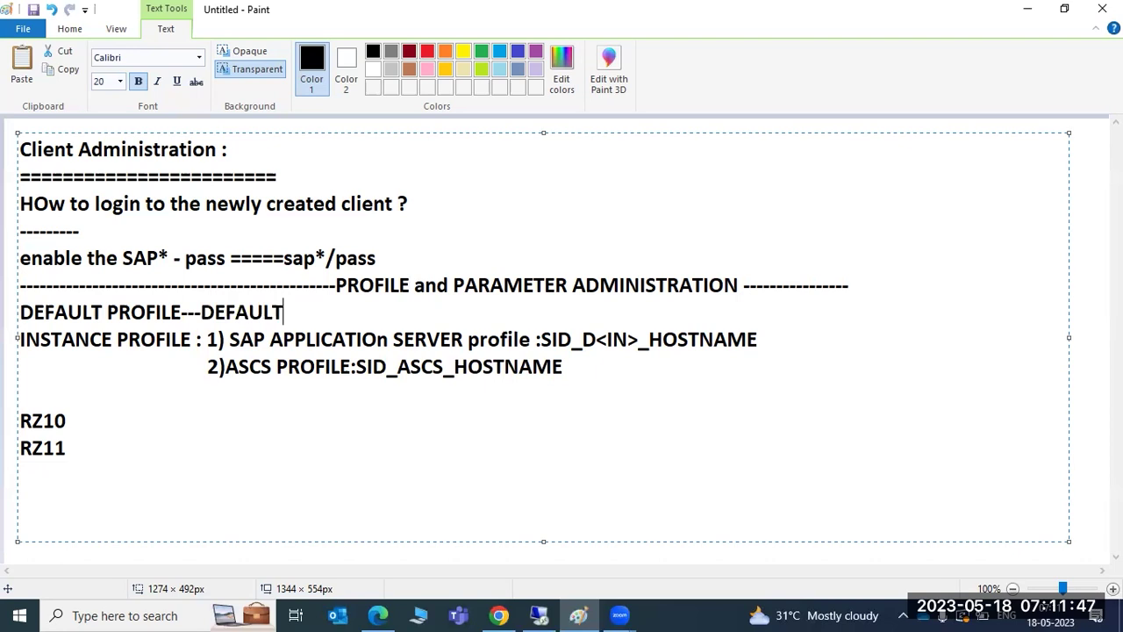
{"action": "left_click", "coordinate": [547, 611]}
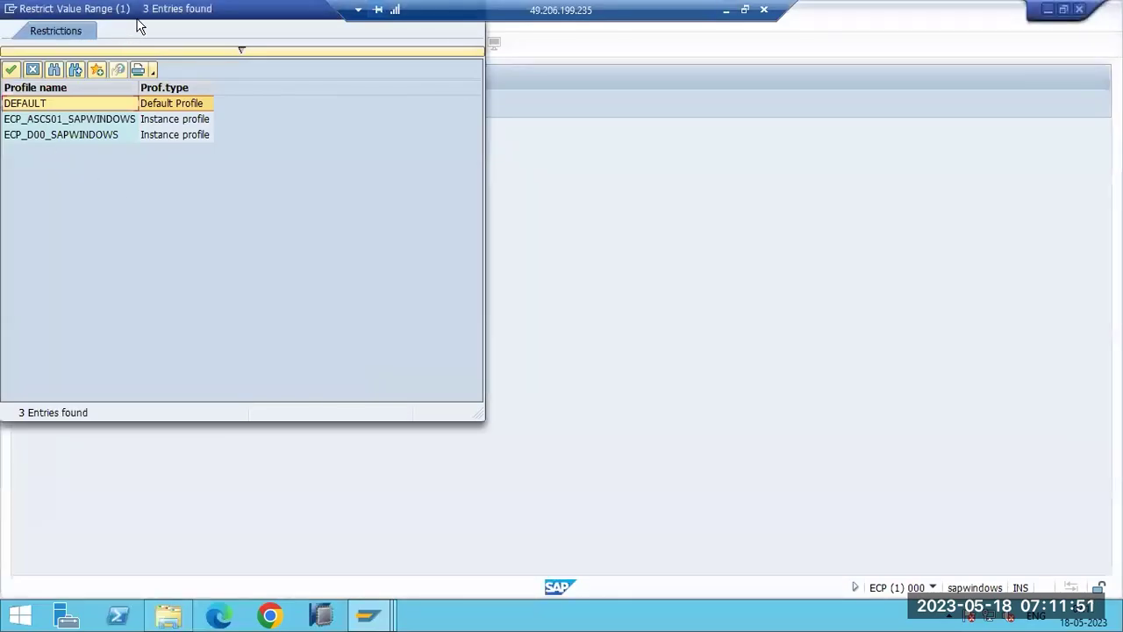
Center the profile list, review DEFAULT, ECP_ASCS01_SAPWINDOWS and ECP_D00_SAPWINDOWS, then close it without choosing.
{"action": "left_click_drag", "start_coordinate": [171, 18], "coordinate": [469, 133]}
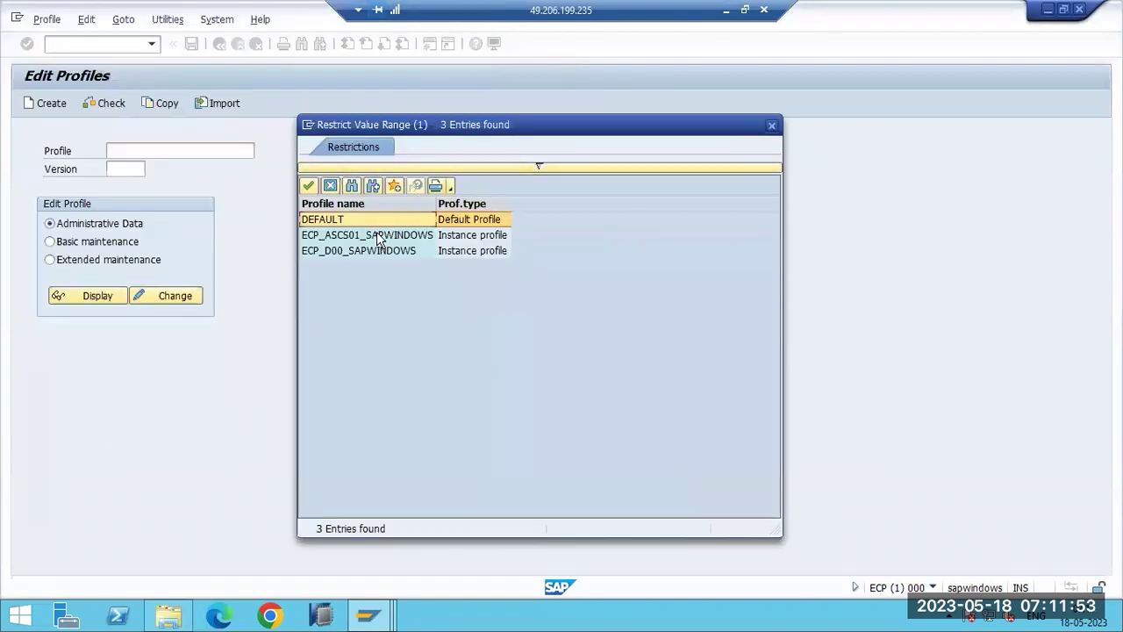
{"action": "left_click", "coordinate": [457, 248]}
{"action": "left_click", "coordinate": [457, 219]}
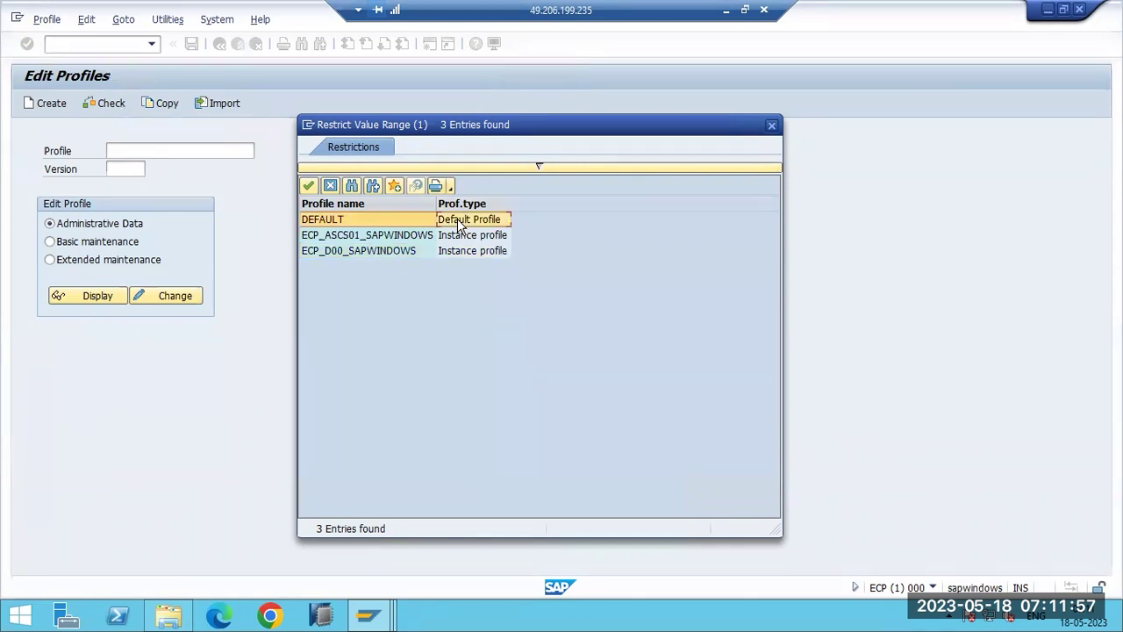
{"action": "left_click", "coordinate": [465, 235]}
{"action": "left_click", "coordinate": [466, 251]}
{"action": "left_click", "coordinate": [465, 235]}
{"action": "left_click", "coordinate": [465, 255]}
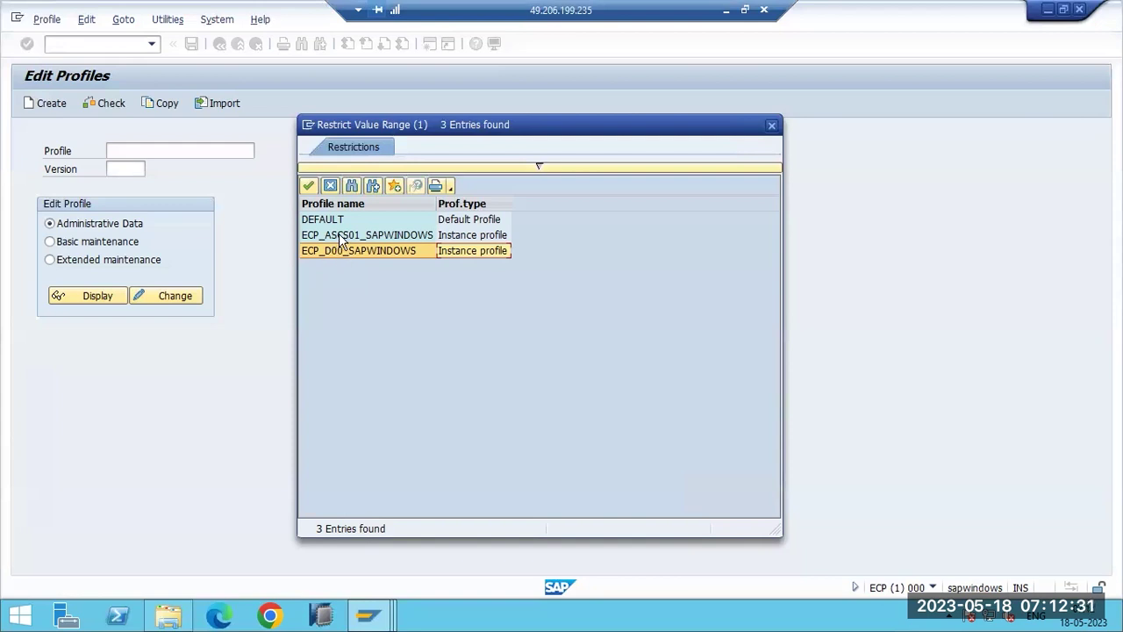
{"action": "left_click", "coordinate": [363, 237]}
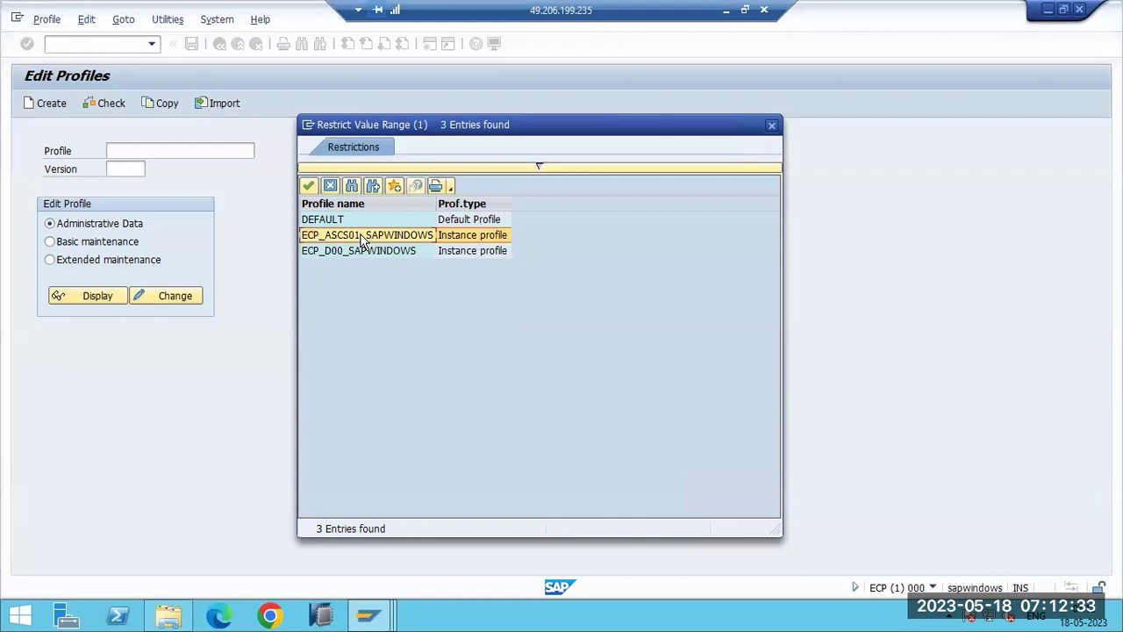
{"action": "left_click", "coordinate": [358, 255]}
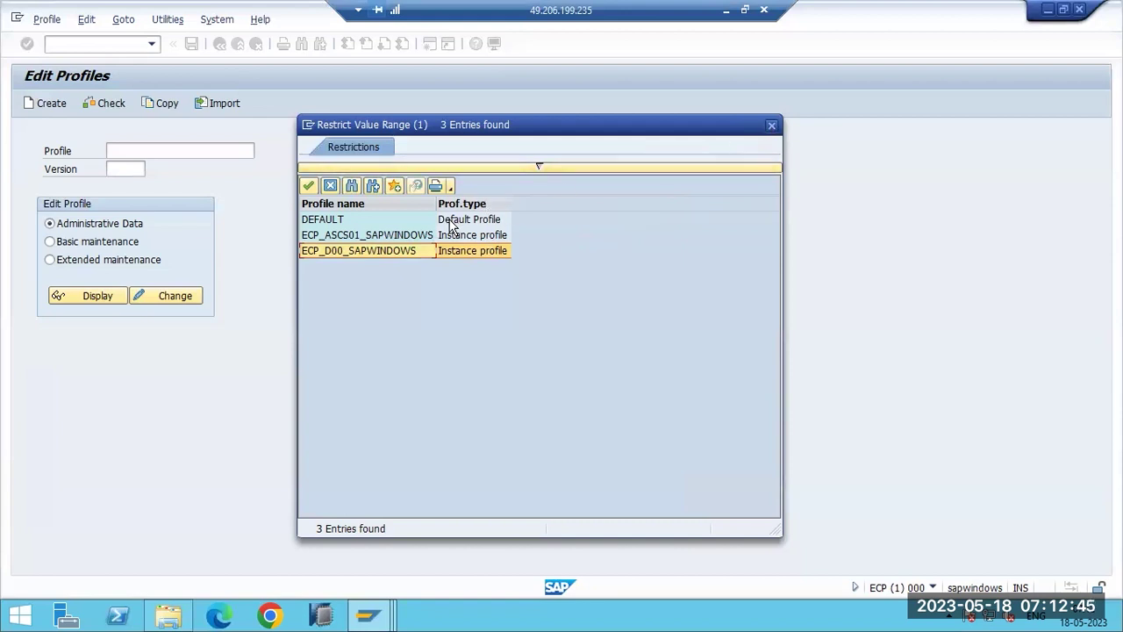
{"action": "left_click", "coordinate": [772, 126]}
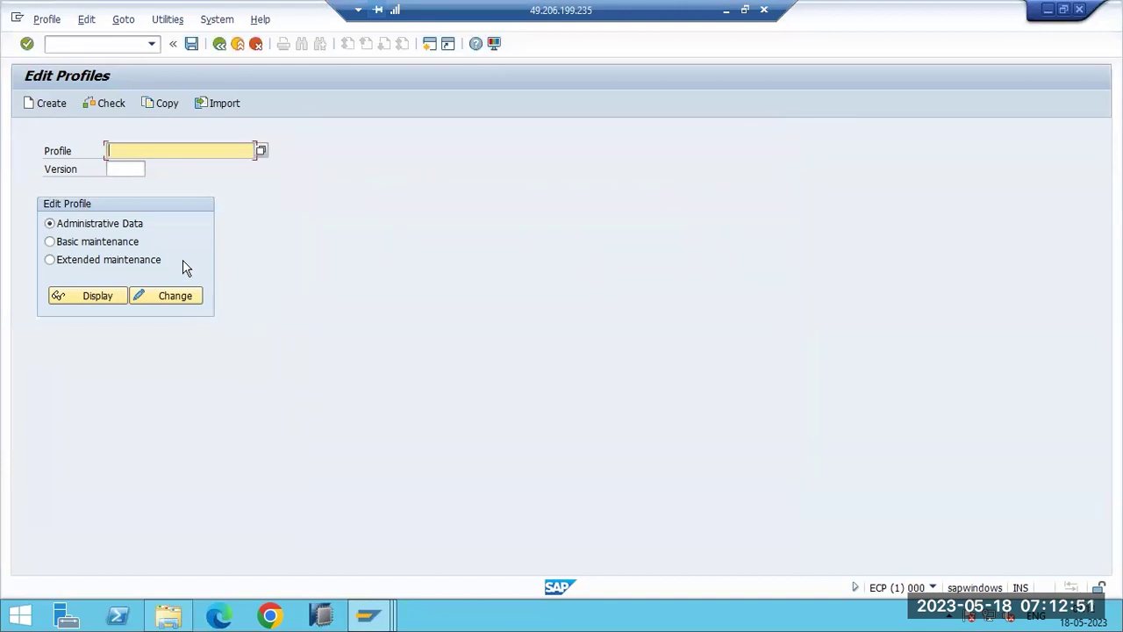
Return to Edit Profiles, load the DEFAULT profile and select Extended maintenance.
{"action": "key", "text": "F3"}
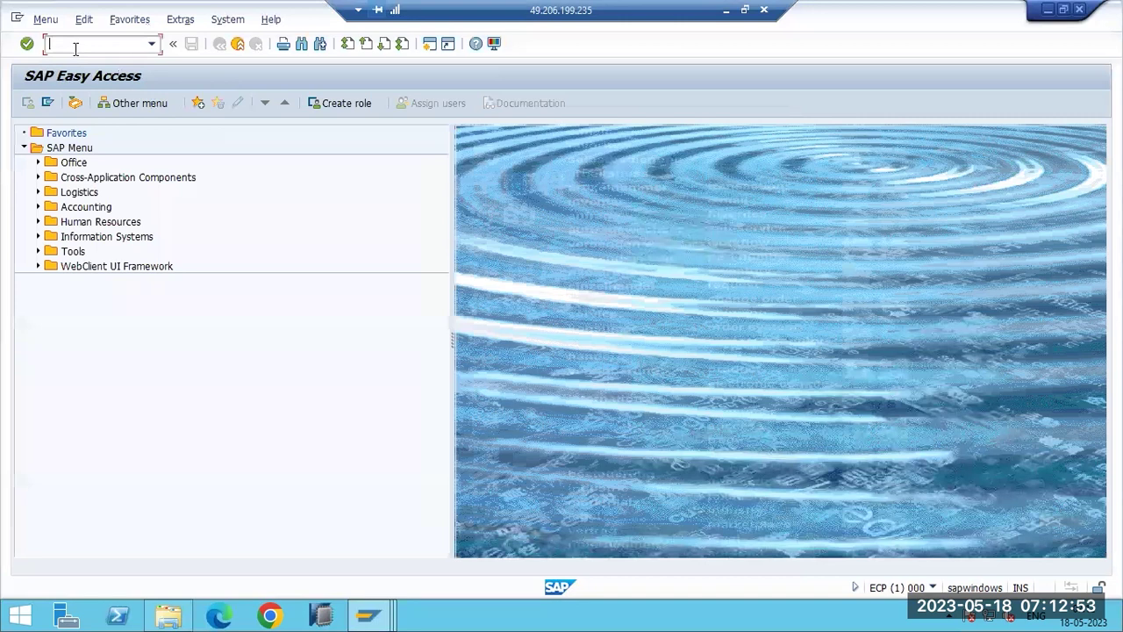
{"action": "key", "text": "Return"}
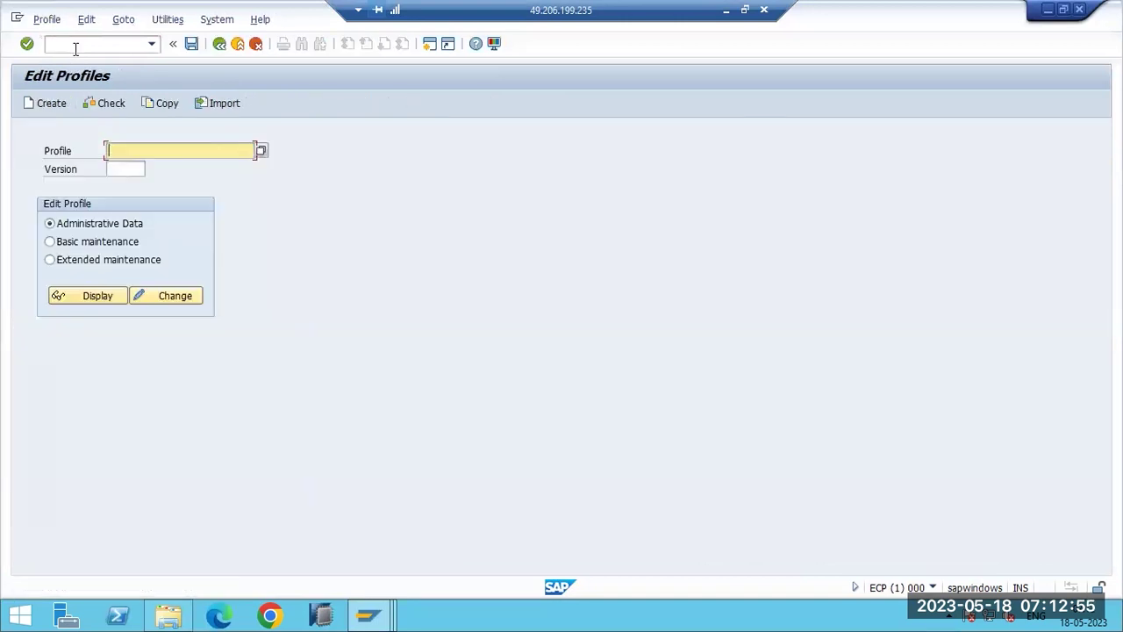
{"action": "left_click", "coordinate": [260, 151]}
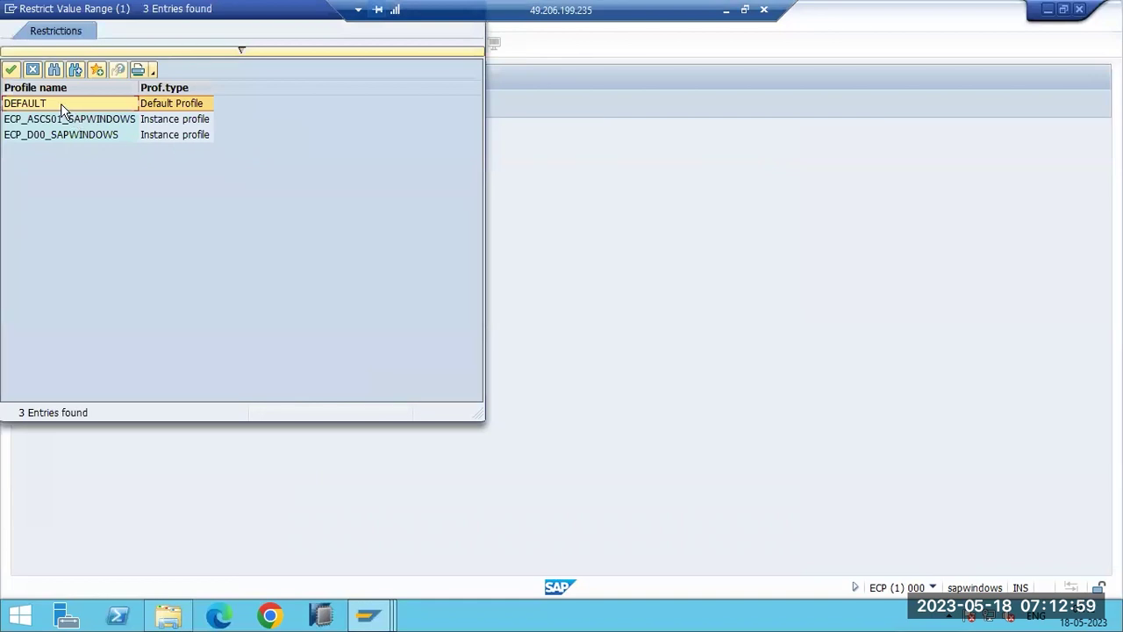
{"action": "double_click", "coordinate": [62, 106]}
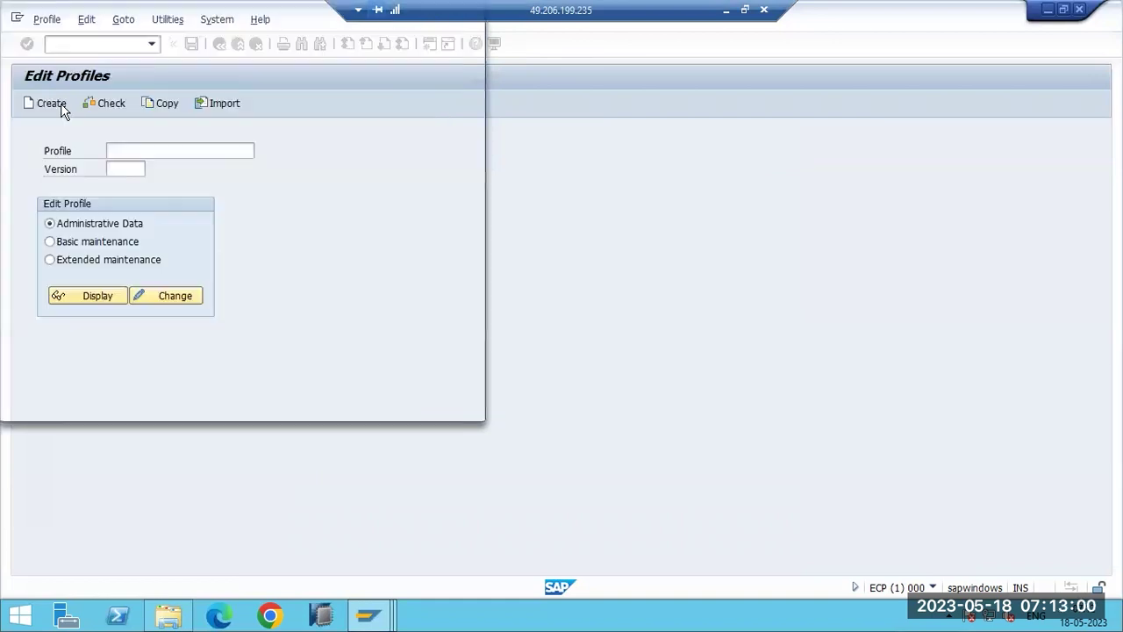
{"action": "left_click", "coordinate": [78, 260]}
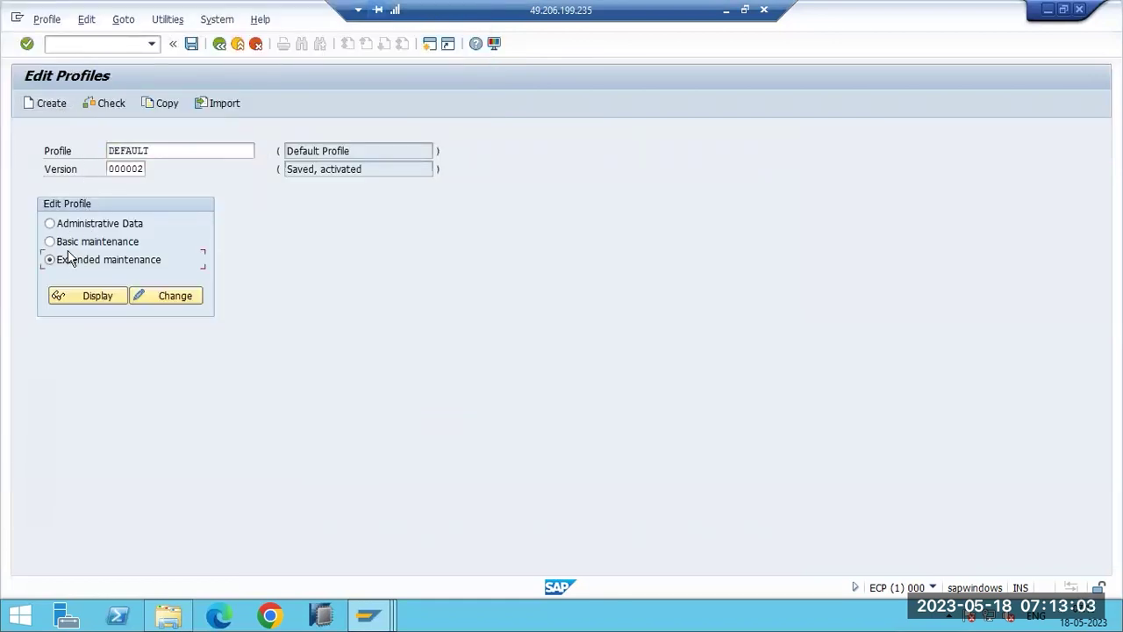
{"action": "left_click", "coordinate": [65, 240]}
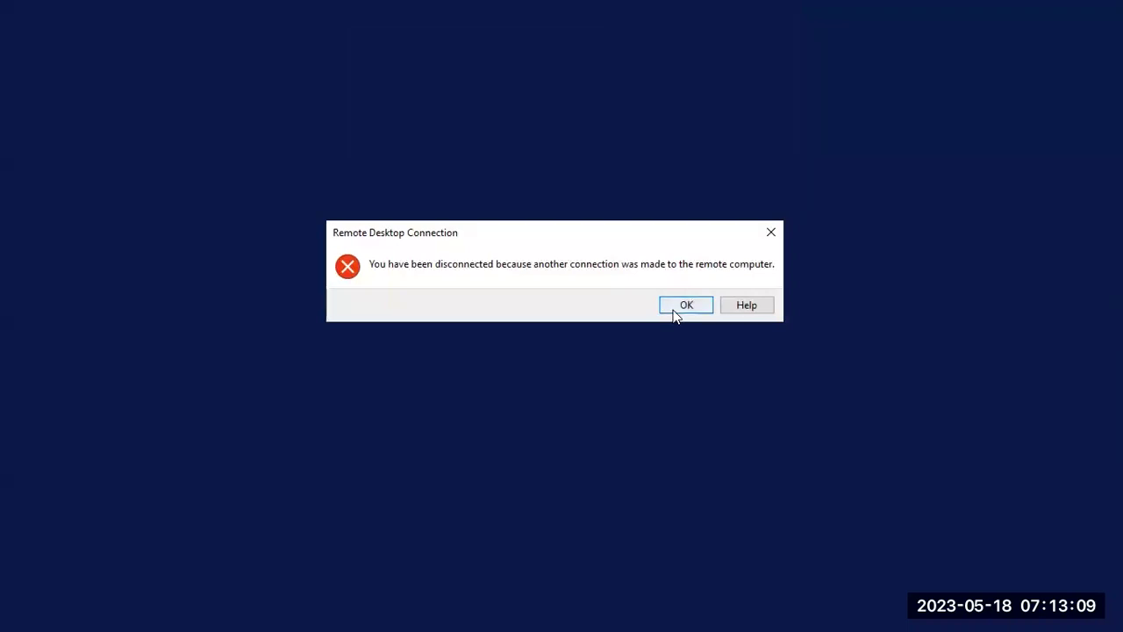
Dismiss the disconnect error and reconnect to the server with the Administrator password.
{"action": "left_click", "coordinate": [672, 314]}
{"action": "left_click", "coordinate": [617, 294]}
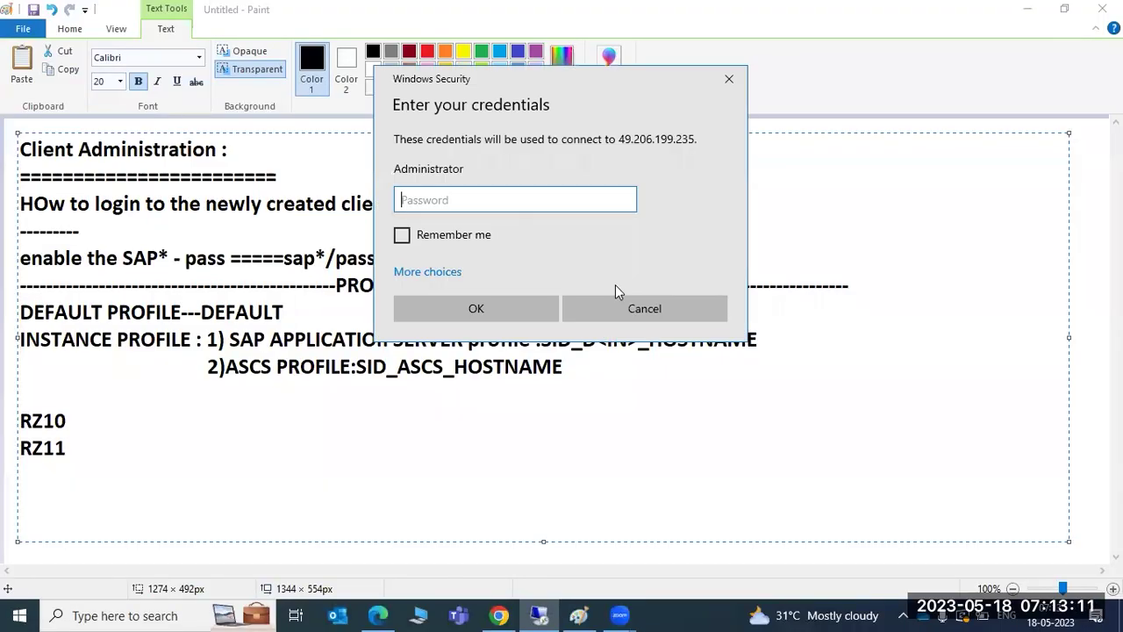
{"action": "type", "text": "***********"}
{"action": "key", "text": "Return"}
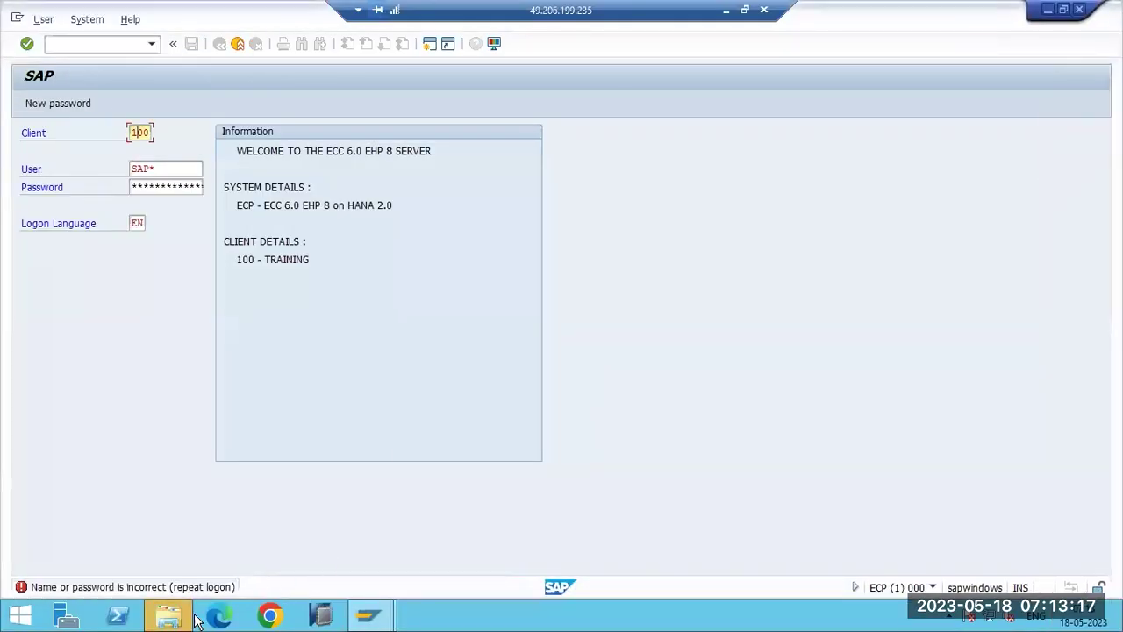
Reach the local Users list via This PC properties, Remote settings and Select Users.
{"action": "left_click", "coordinate": [176, 621]}
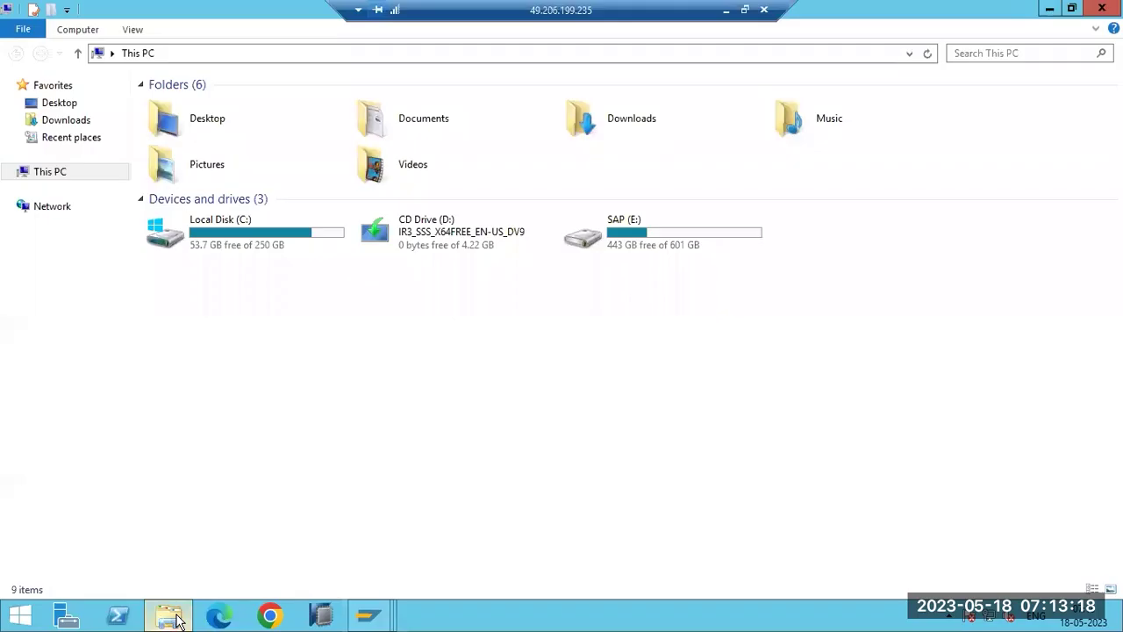
{"action": "right_click", "coordinate": [41, 179]}
{"action": "left_click", "coordinate": [92, 363]}
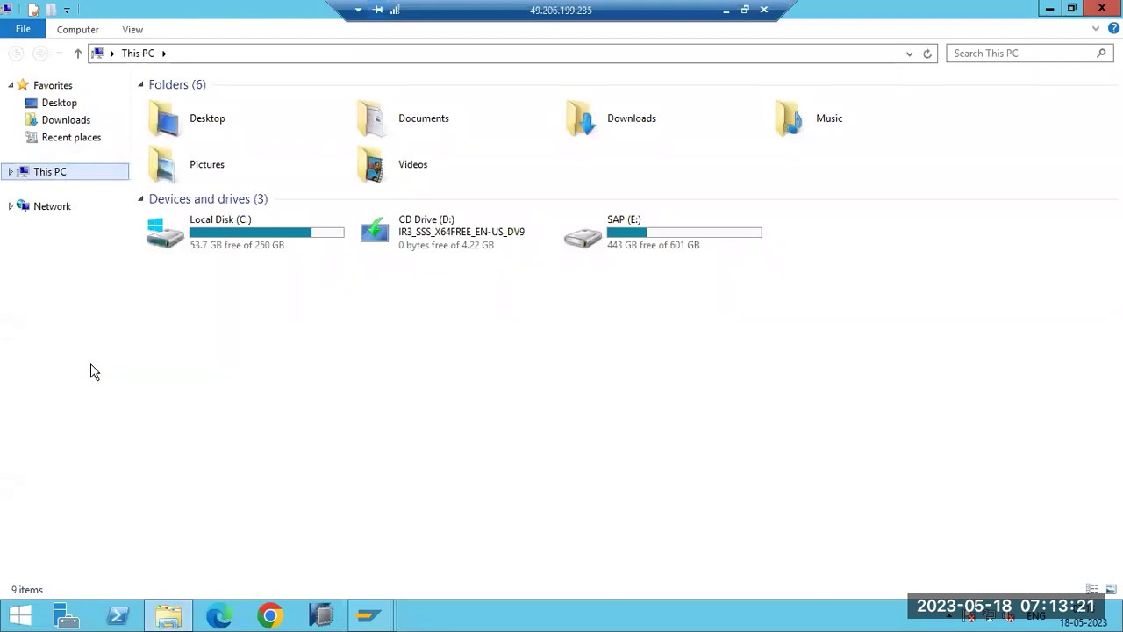
{"action": "left_click", "coordinate": [337, 207]}
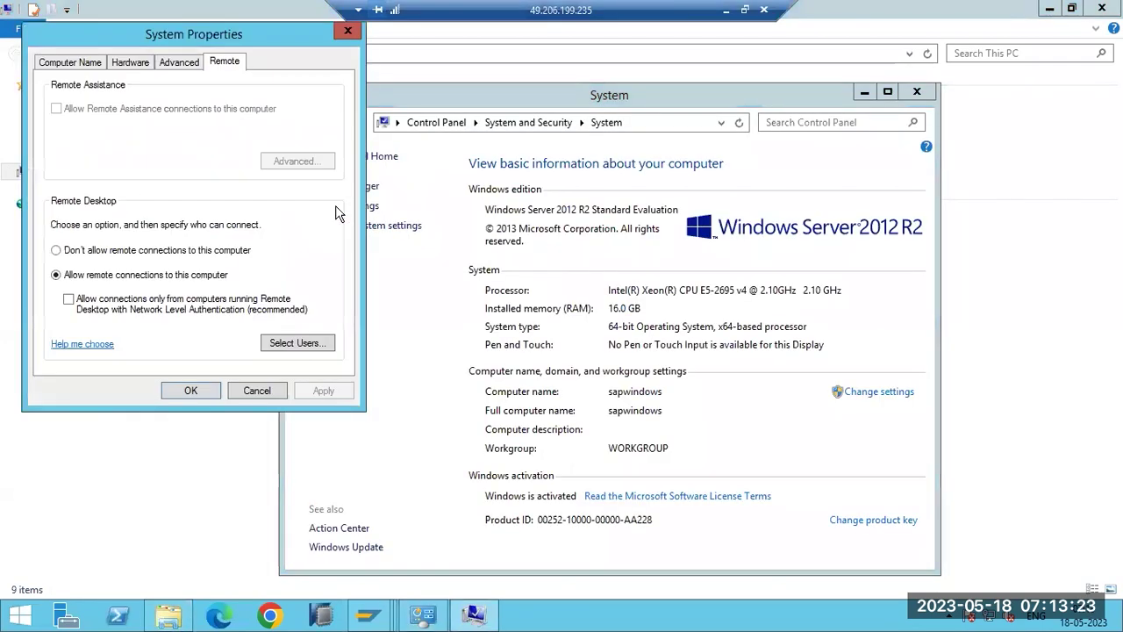
{"action": "left_click", "coordinate": [289, 344]}
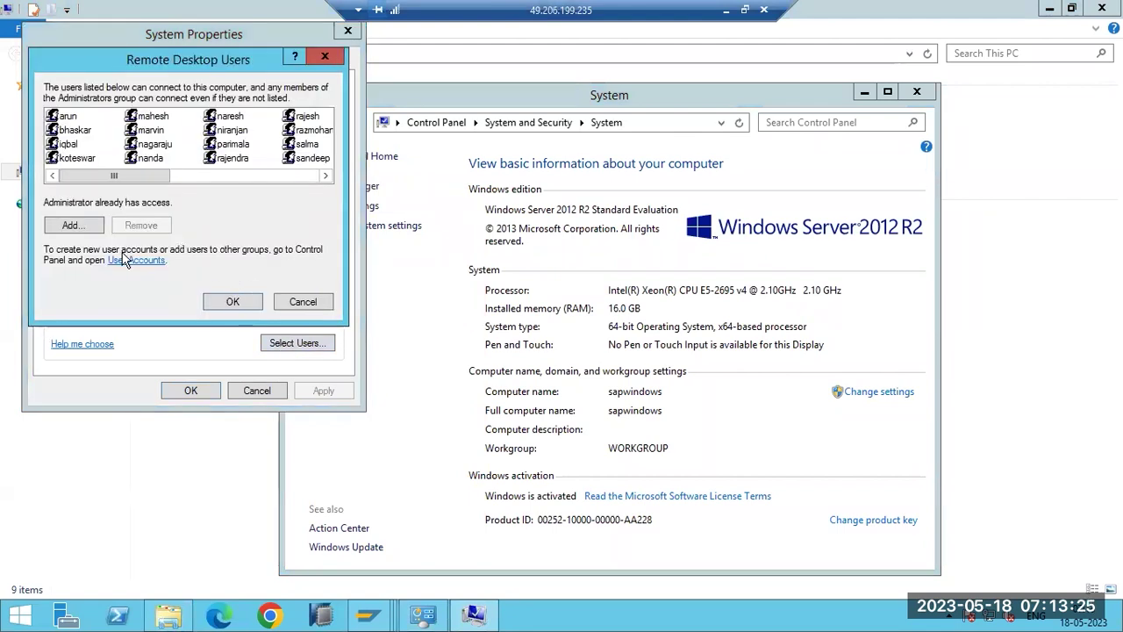
{"action": "left_click", "coordinate": [125, 261]}
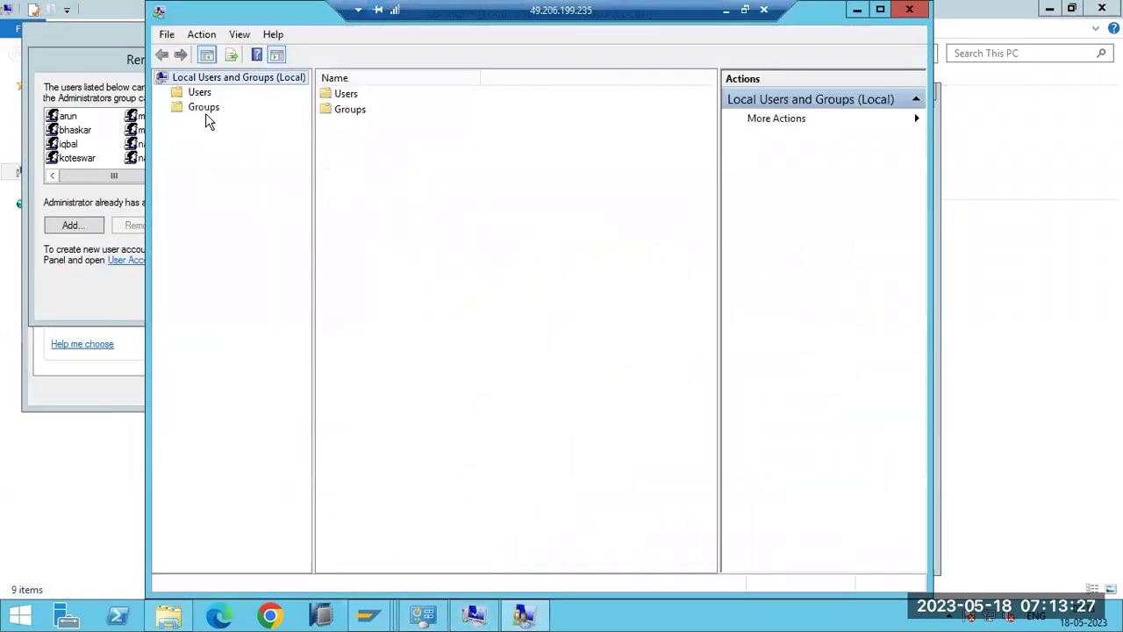
{"action": "left_click", "coordinate": [200, 92]}
Set and confirm a new password for the built-in Administrator account.
{"action": "right_click", "coordinate": [348, 95]}
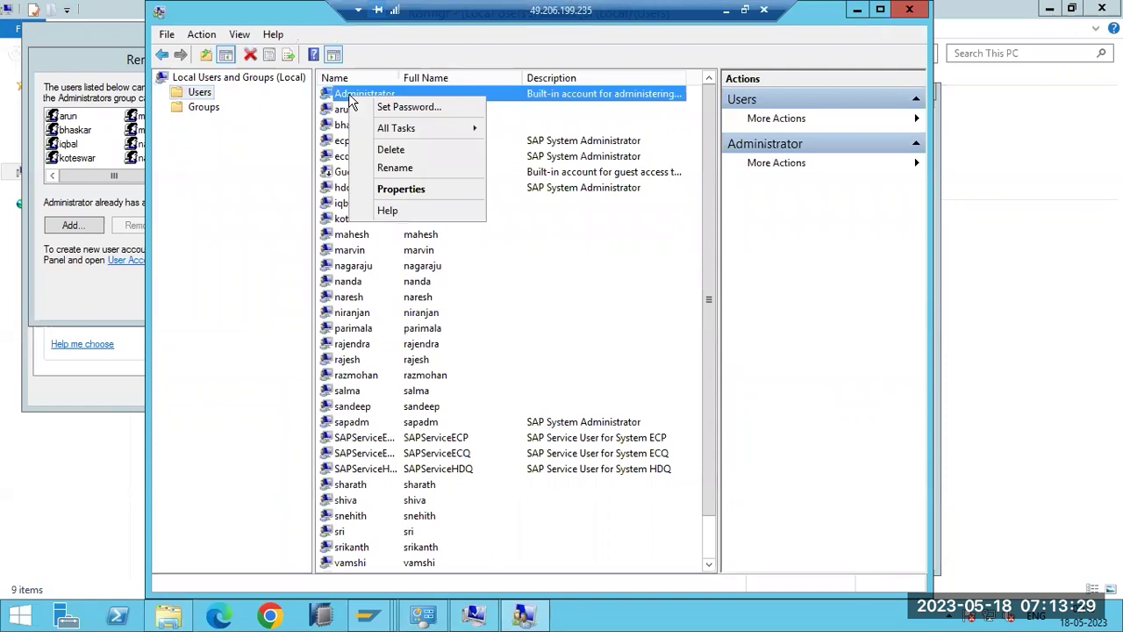
{"action": "left_click", "coordinate": [383, 108]}
{"action": "left_click", "coordinate": [462, 386]}
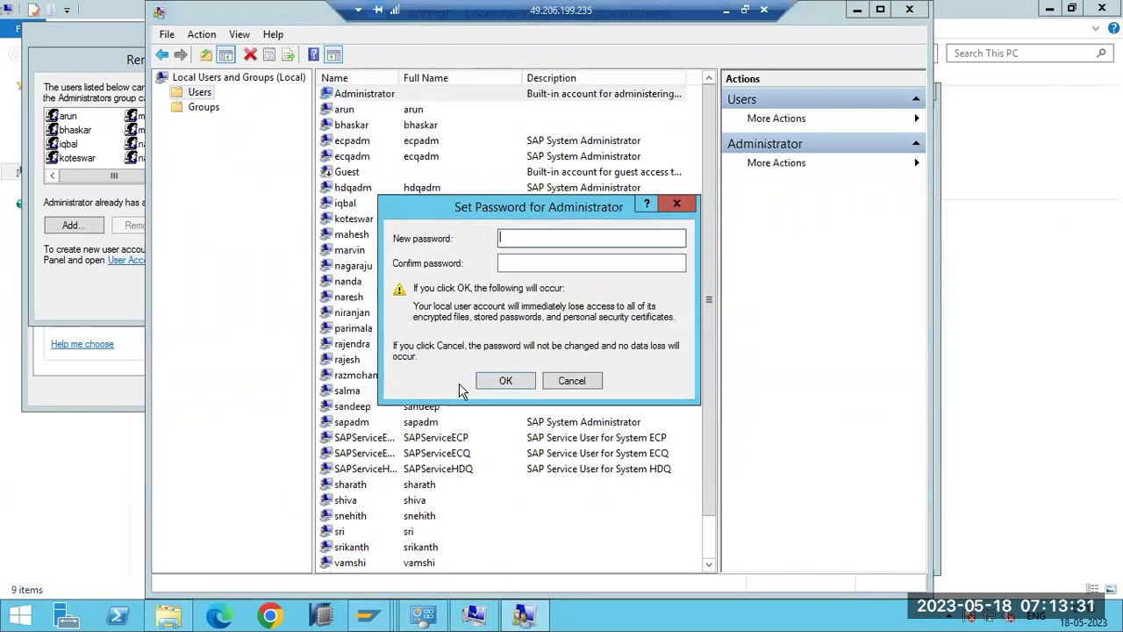
{"action": "type", "text": "••••••"}
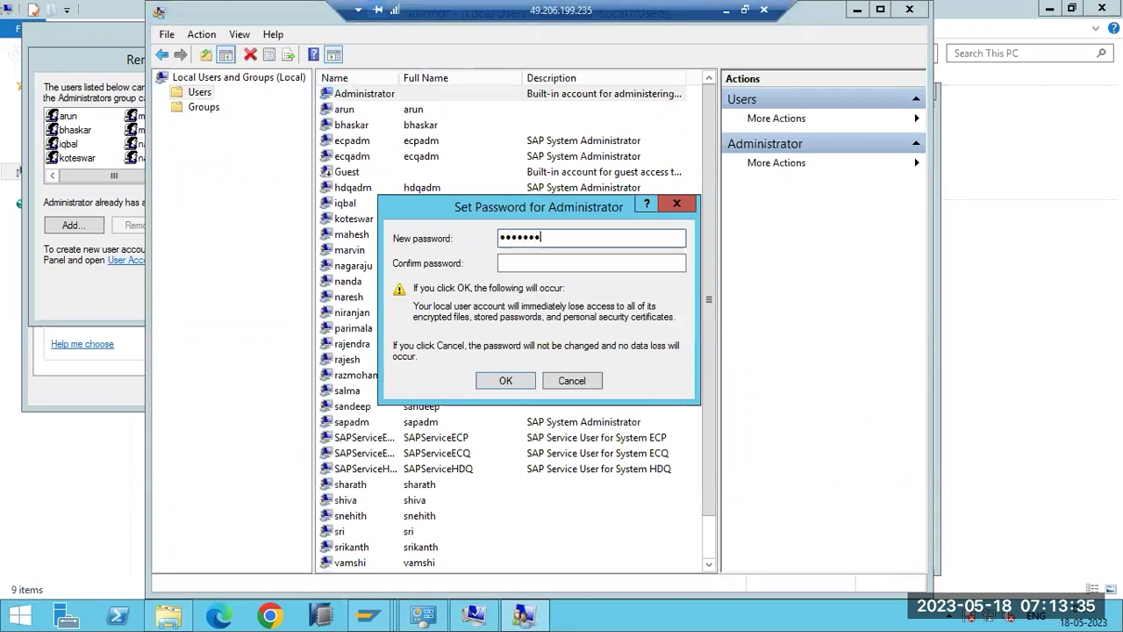
{"action": "left_click", "coordinate": [591, 263]}
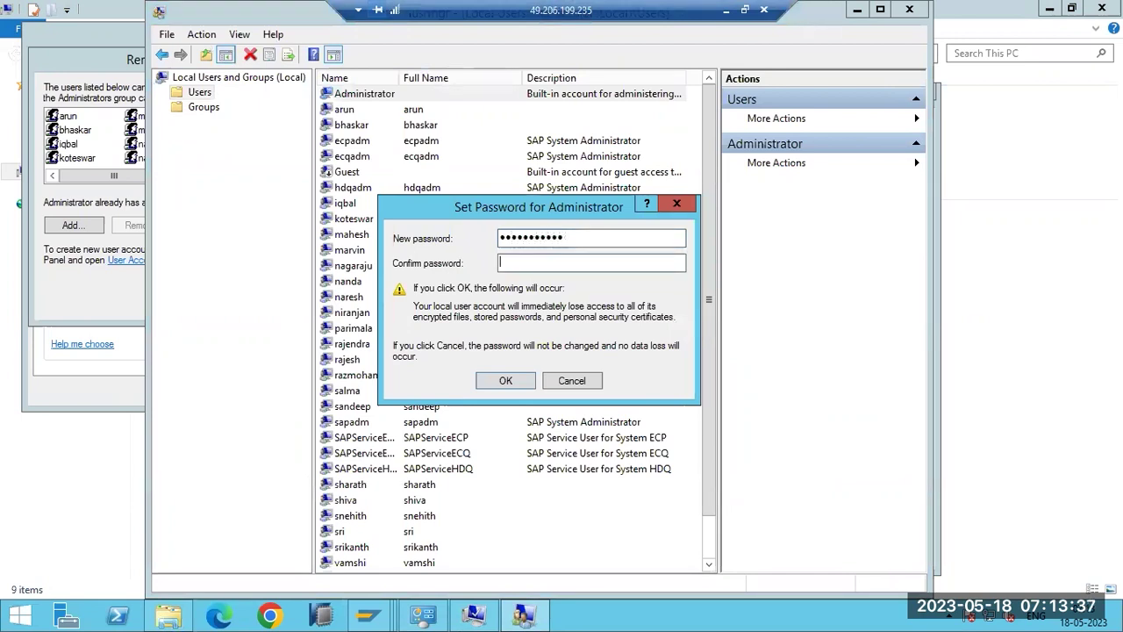
{"action": "type", "text": "•••••••"}
{"action": "key", "text": "Return"}
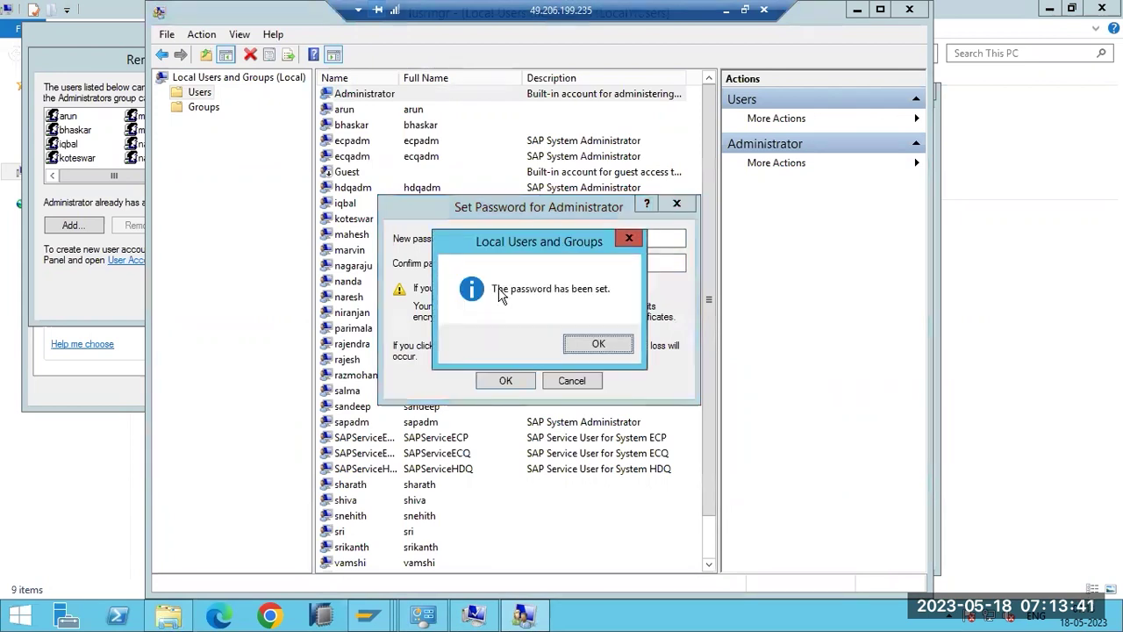
{"action": "left_click", "coordinate": [598, 343]}
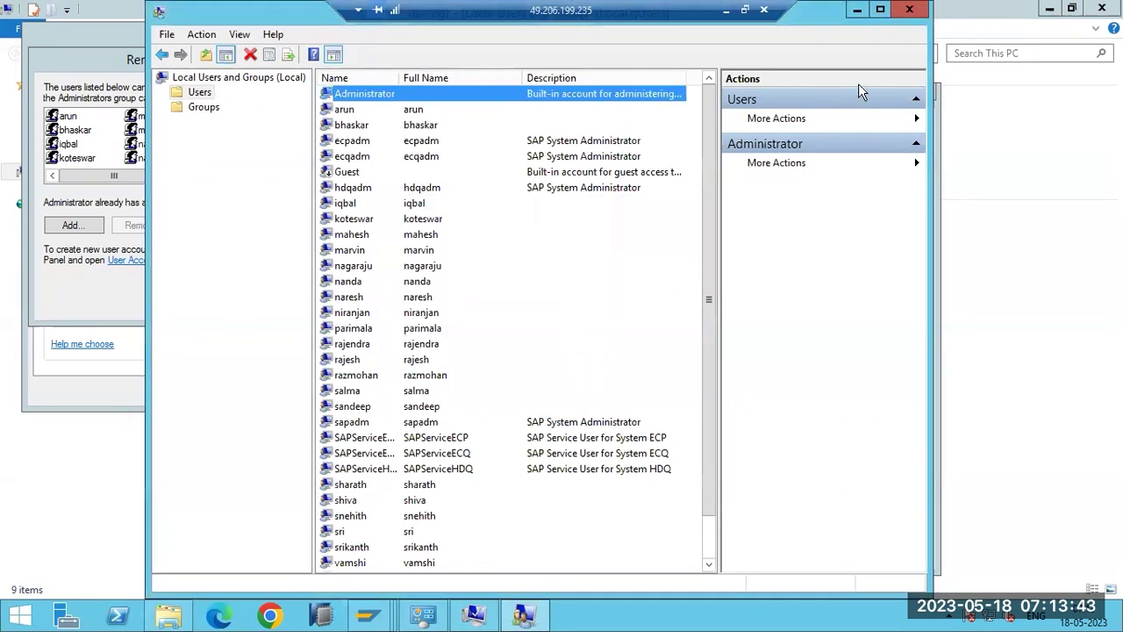
Close the user management, Remote Desktop Users, System Properties and System windows.
{"action": "key", "text": "alt+F4"}
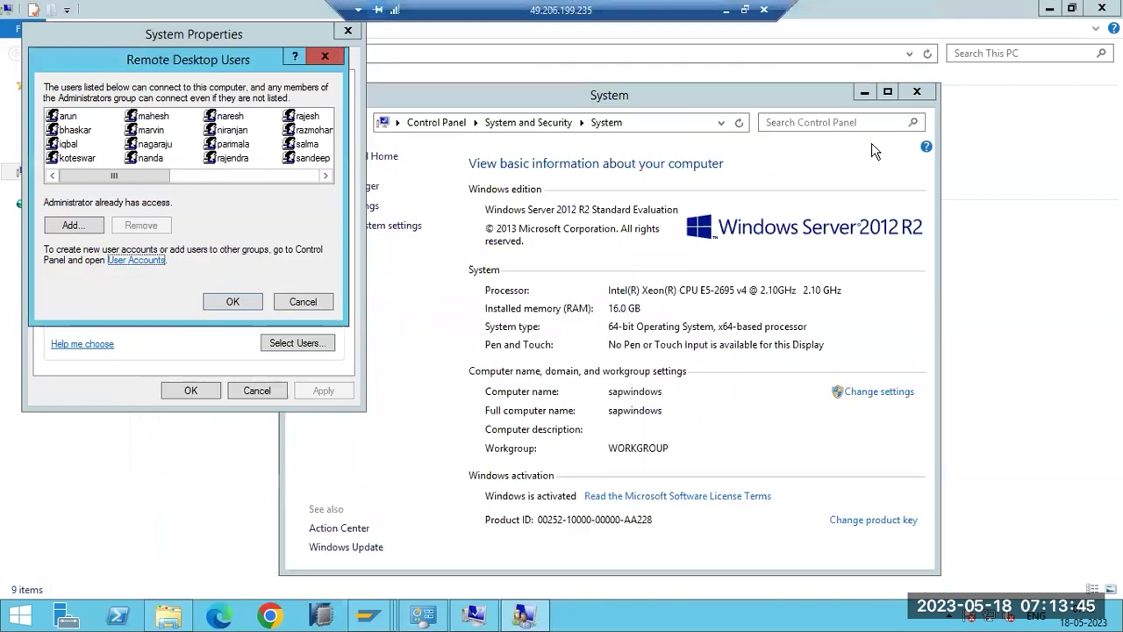
{"action": "left_click", "coordinate": [233, 301]}
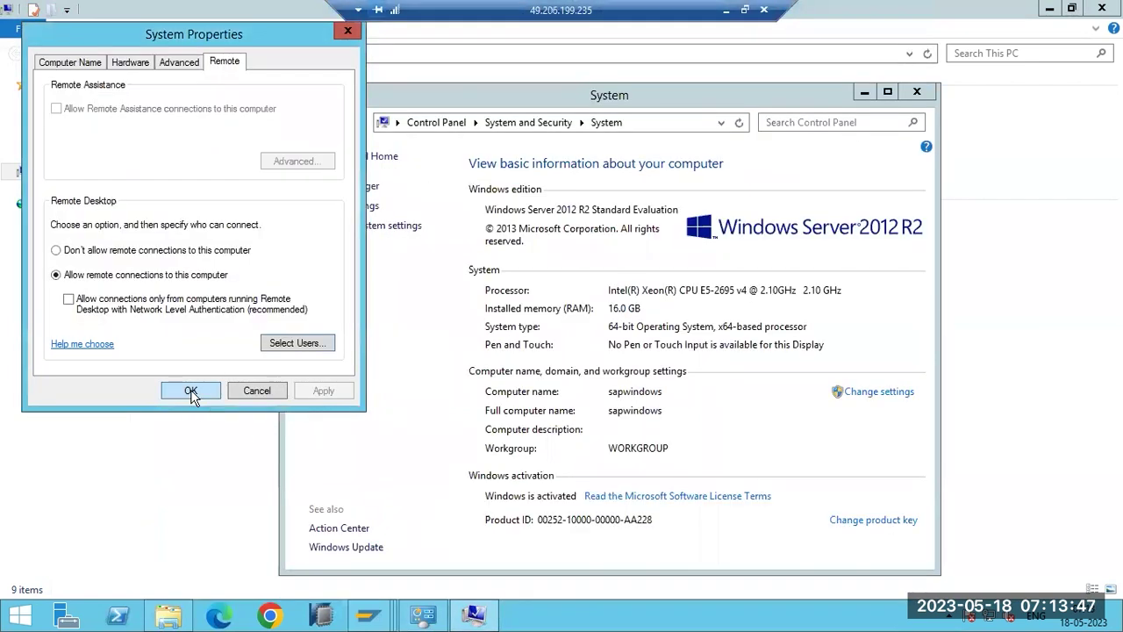
{"action": "left_click", "coordinate": [190, 389]}
{"action": "left_click", "coordinate": [917, 92]}
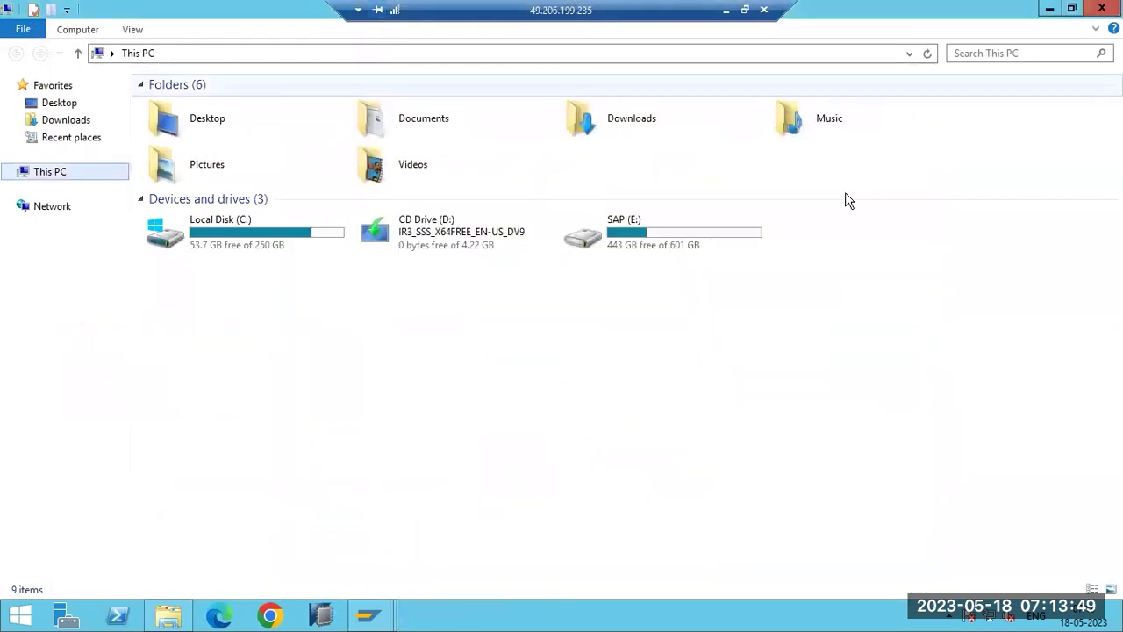
Minimise File Explorer and bring the SAP Edit Profiles window back to the front.
{"action": "left_click", "coordinate": [1049, 8]}
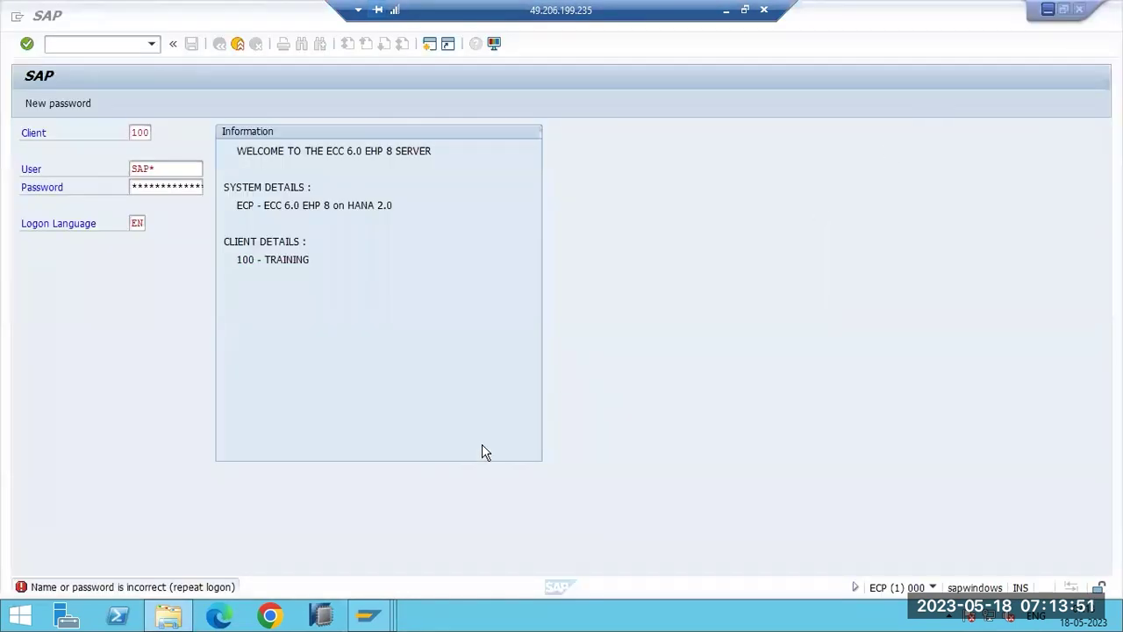
{"action": "mouse_move", "coordinate": [367, 615]}
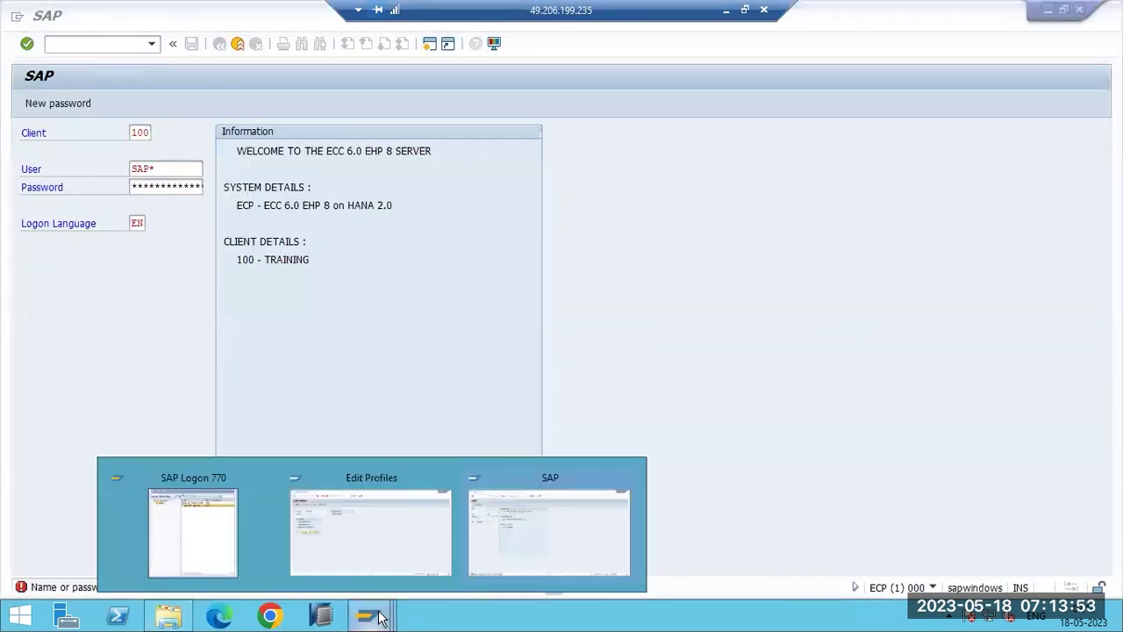
{"action": "left_click", "coordinate": [367, 549]}
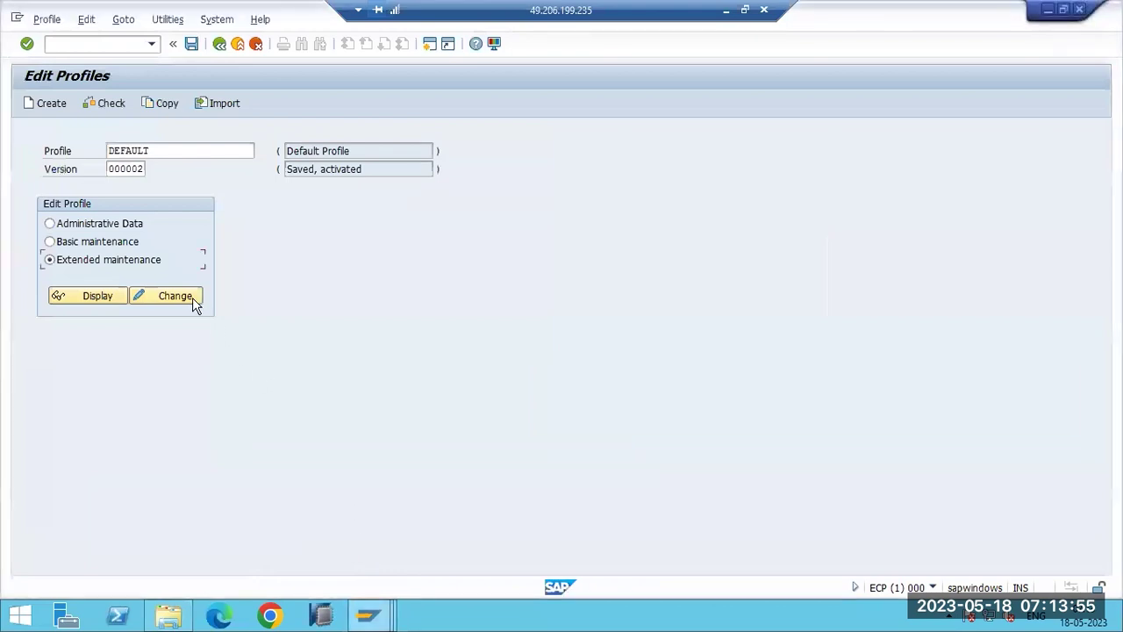
{"action": "left_click", "coordinate": [176, 153]}
Choose instance profile ECP_D00_SAPWINDOWS from the profile list and display its parameters.
{"action": "left_click", "coordinate": [261, 154]}
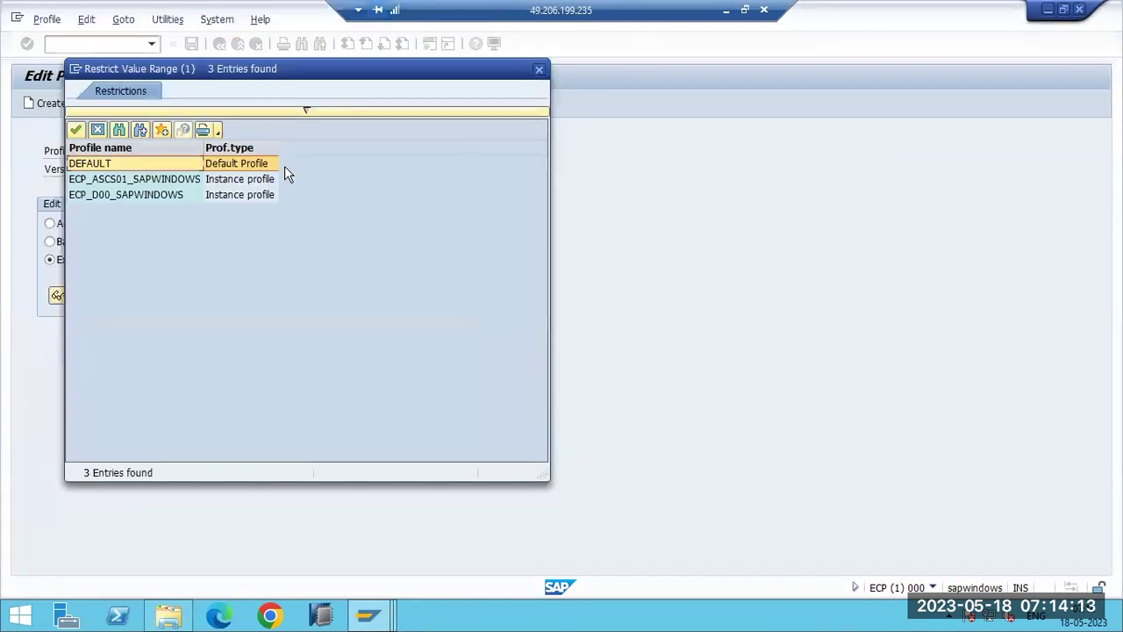
{"action": "left_click_drag", "start_coordinate": [330, 72], "coordinate": [443, 169]}
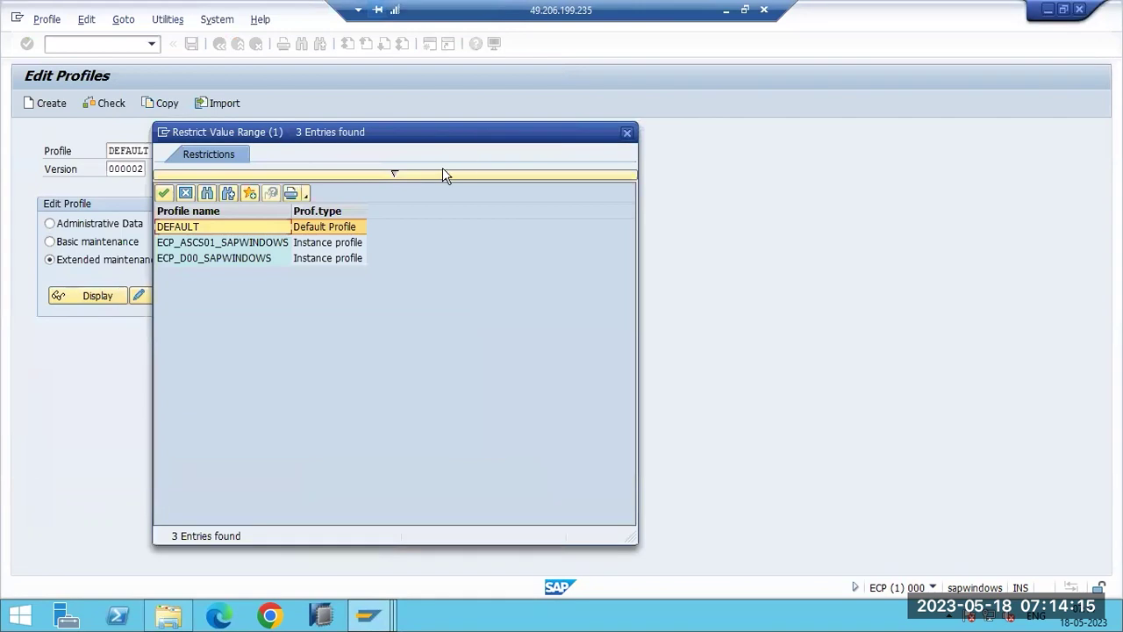
{"action": "left_click", "coordinate": [627, 134]}
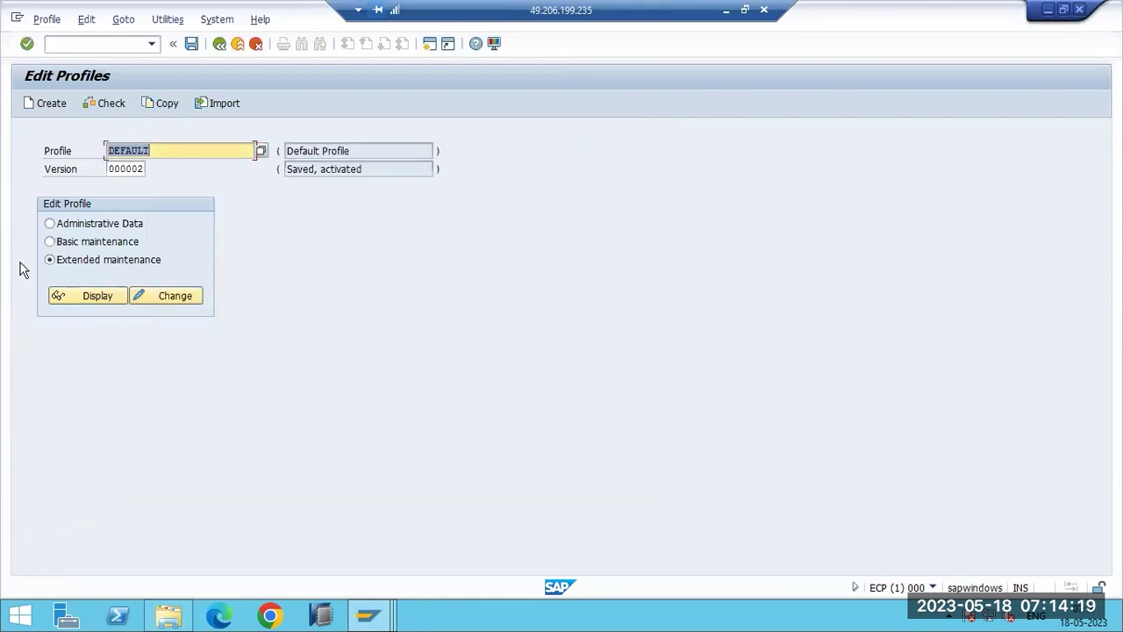
{"action": "left_click", "coordinate": [260, 151]}
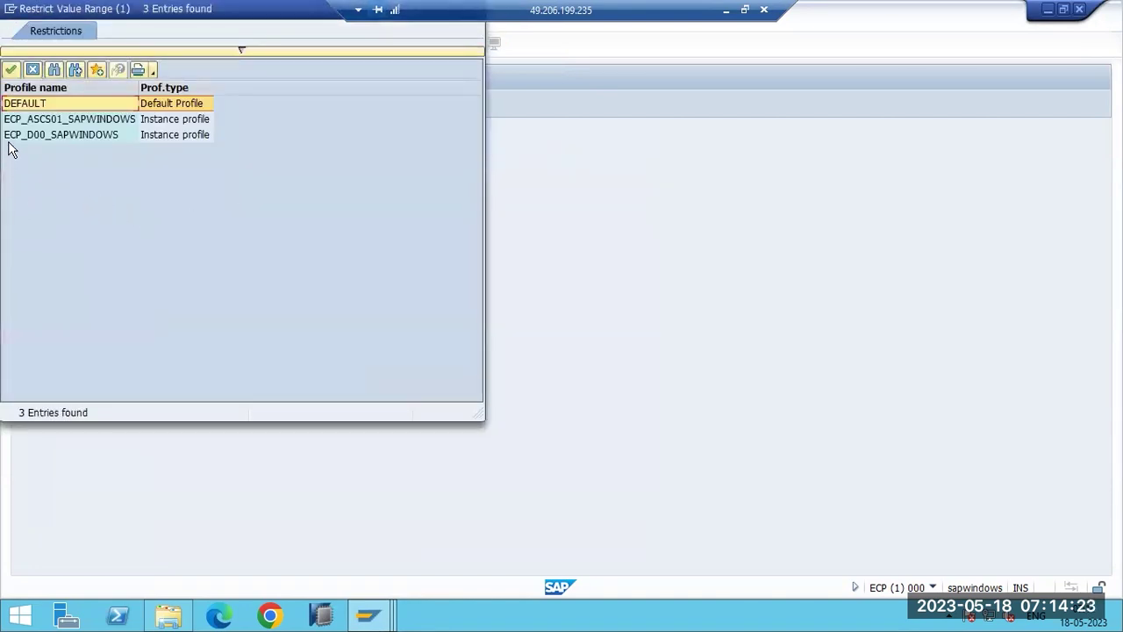
{"action": "double_click", "coordinate": [32, 135]}
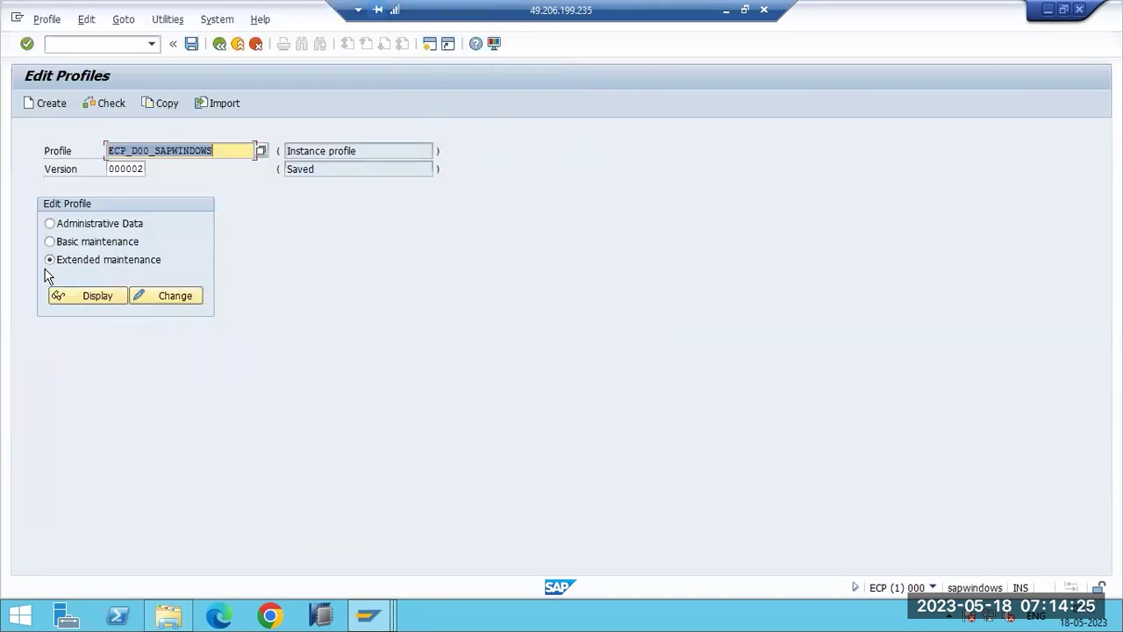
{"action": "left_click", "coordinate": [83, 295]}
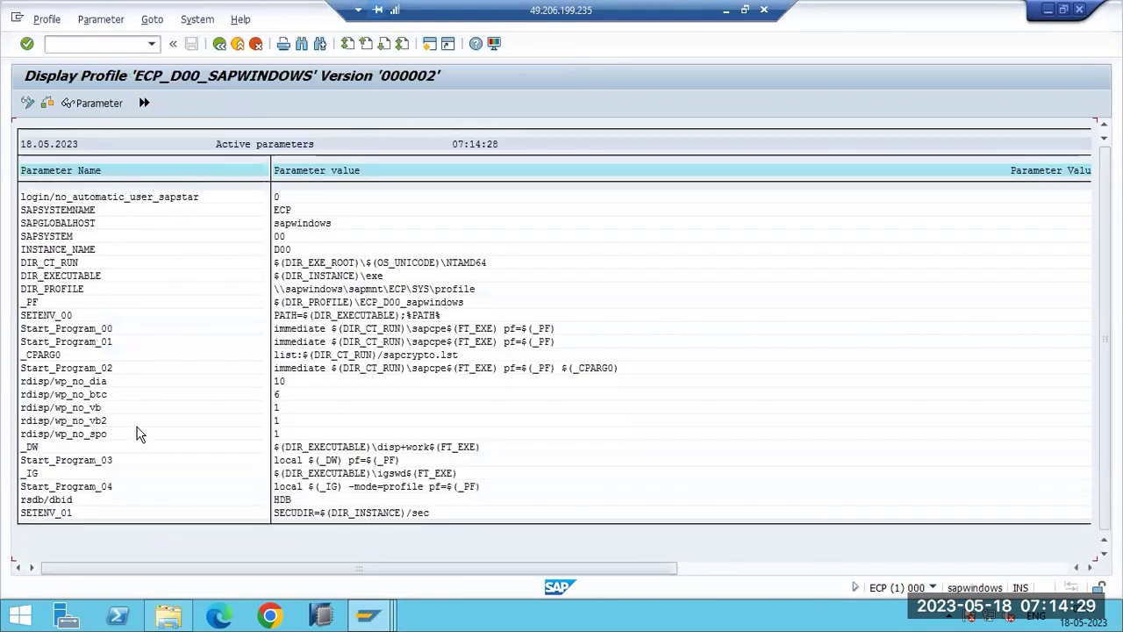
Review the SETENV rows and open rdisp/wp_no_dia details, confirming value 10, then return.
{"action": "left_click", "coordinate": [86, 315]}
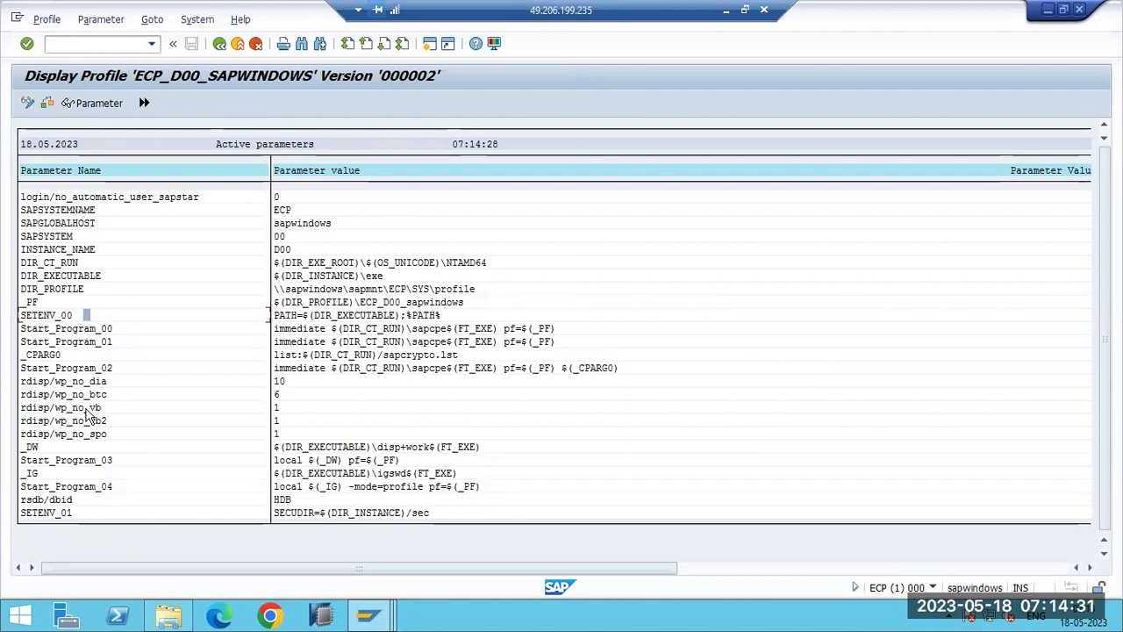
{"action": "left_click", "coordinate": [86, 512]}
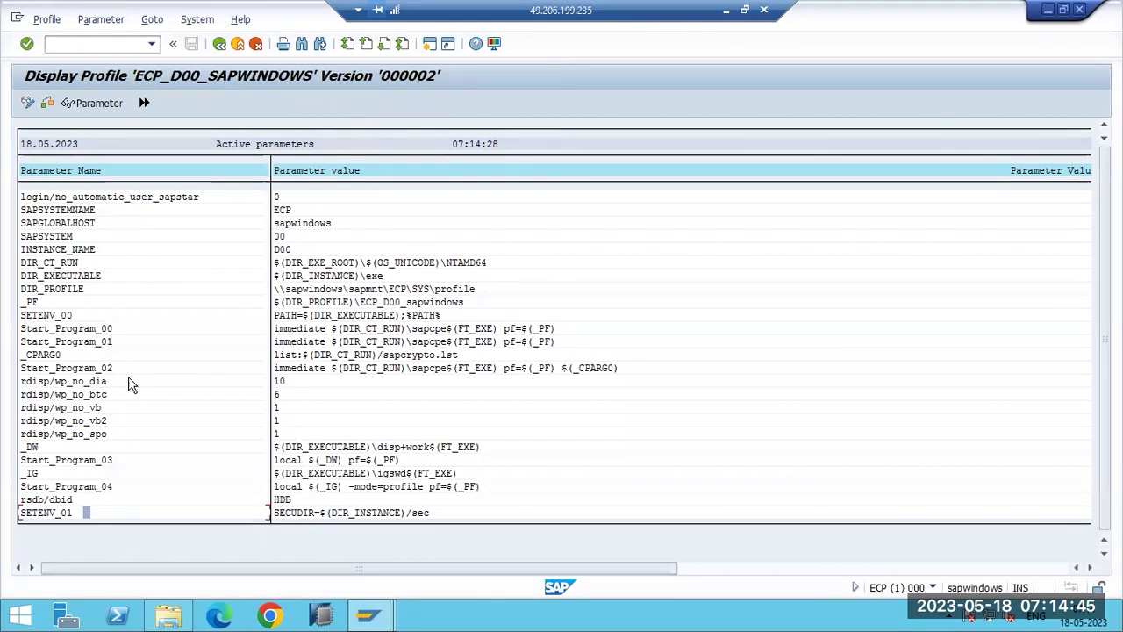
{"action": "left_click", "coordinate": [98, 384]}
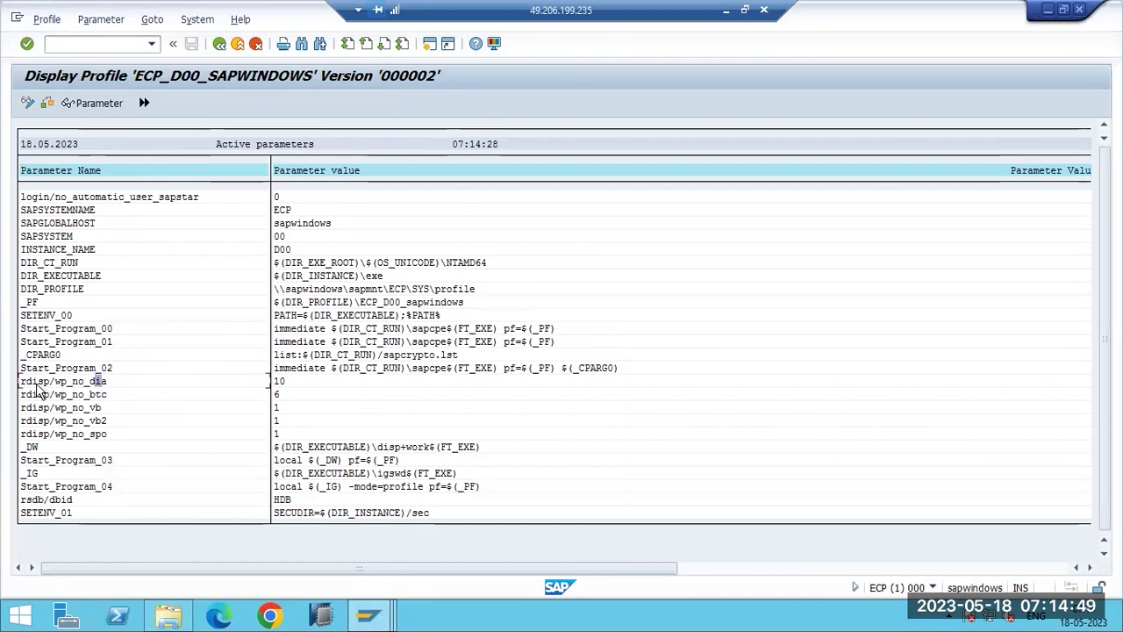
{"action": "double_click", "coordinate": [37, 383]}
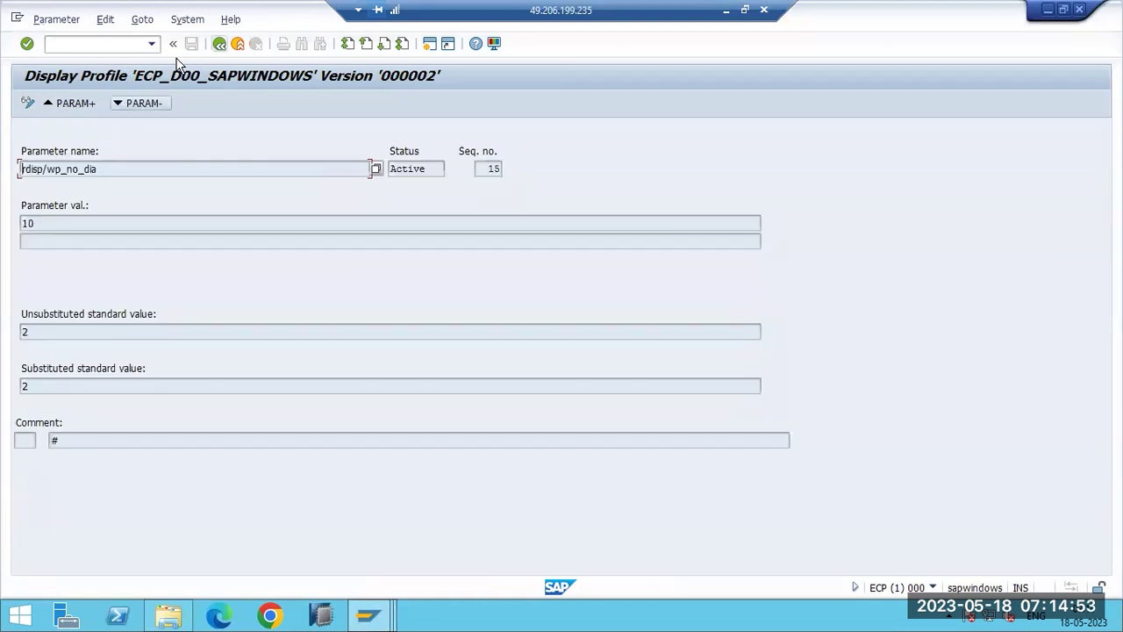
{"action": "left_click", "coordinate": [220, 43]}
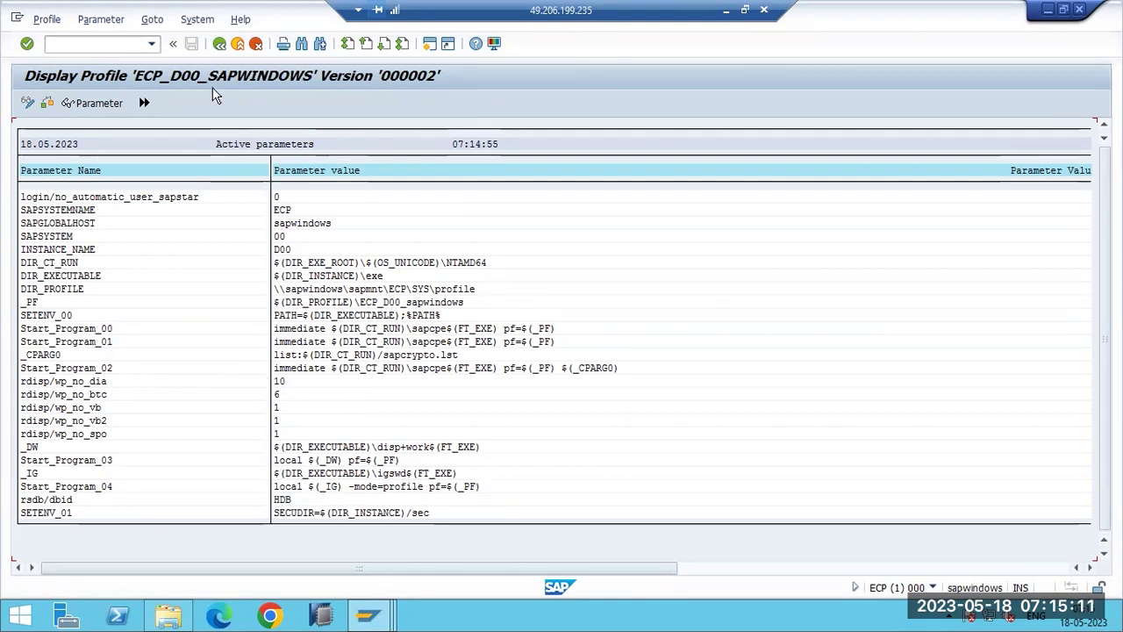
Back in Edit Profiles, select ECP_ASCS01_SAPWINDOWS, try displaying it, and dismiss the profile list.
{"action": "key", "text": "F3"}
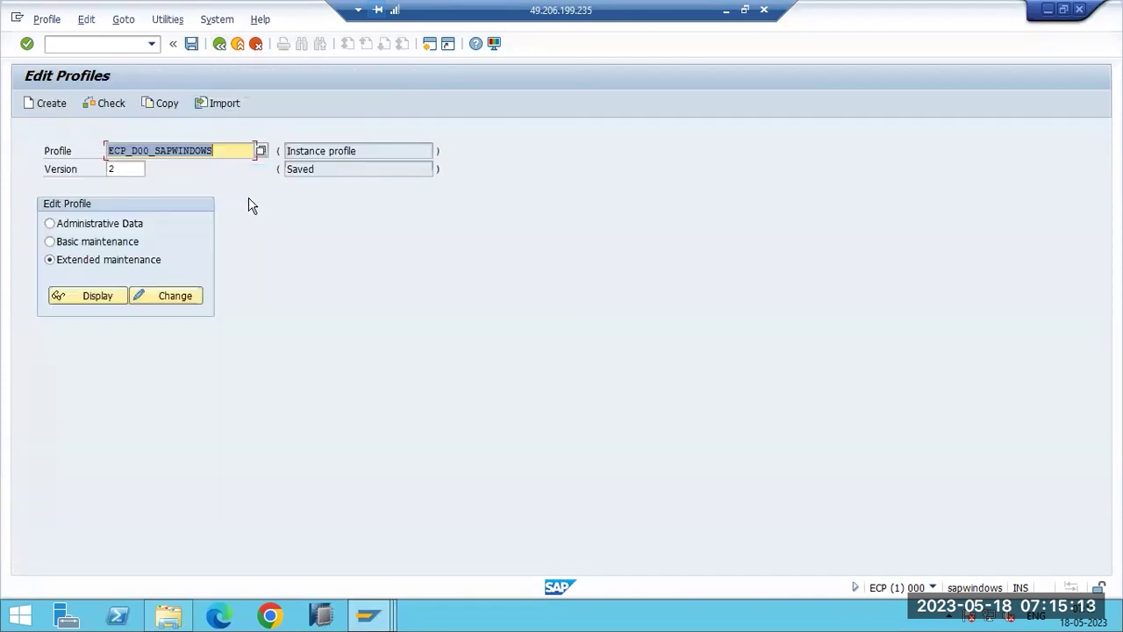
{"action": "left_click", "coordinate": [261, 151]}
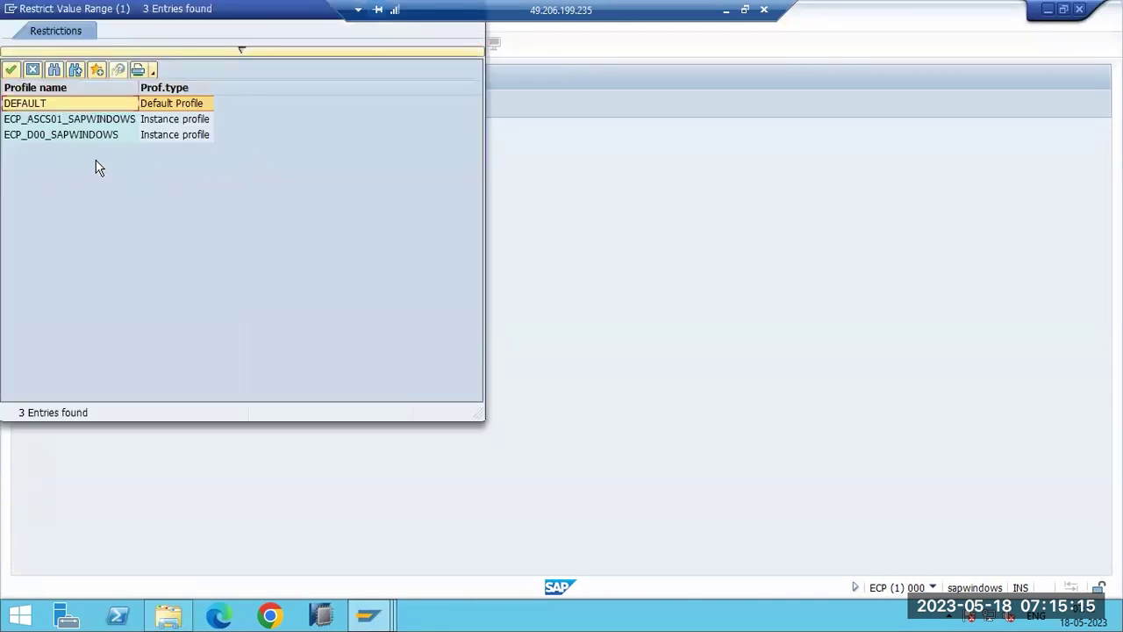
{"action": "double_click", "coordinate": [38, 120]}
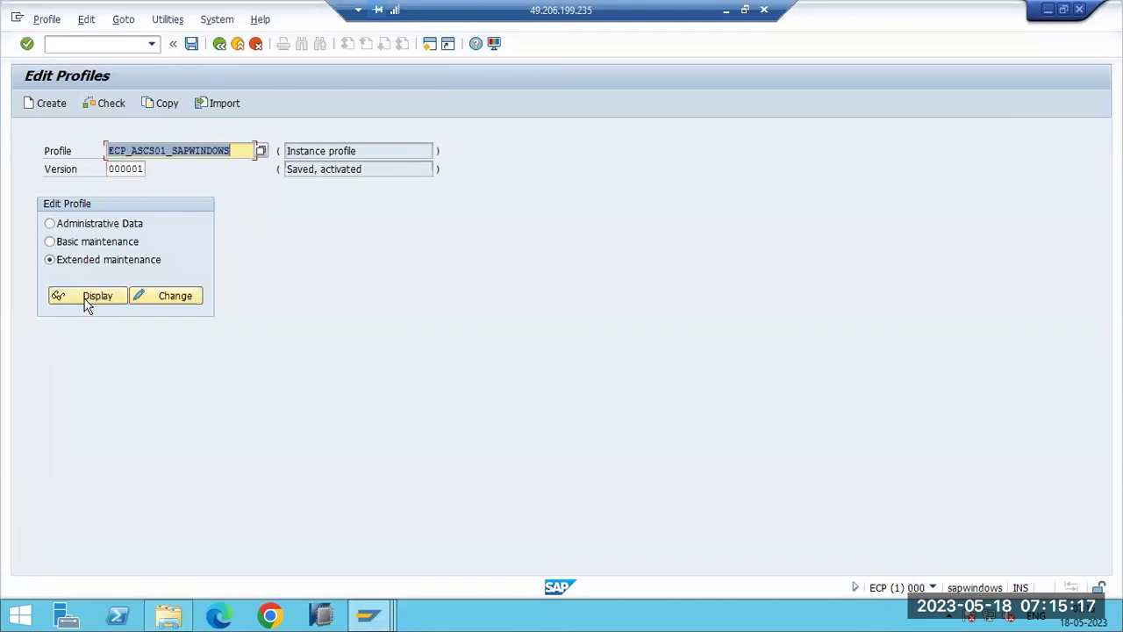
{"action": "left_click", "coordinate": [86, 300]}
{"action": "left_click", "coordinate": [259, 155]}
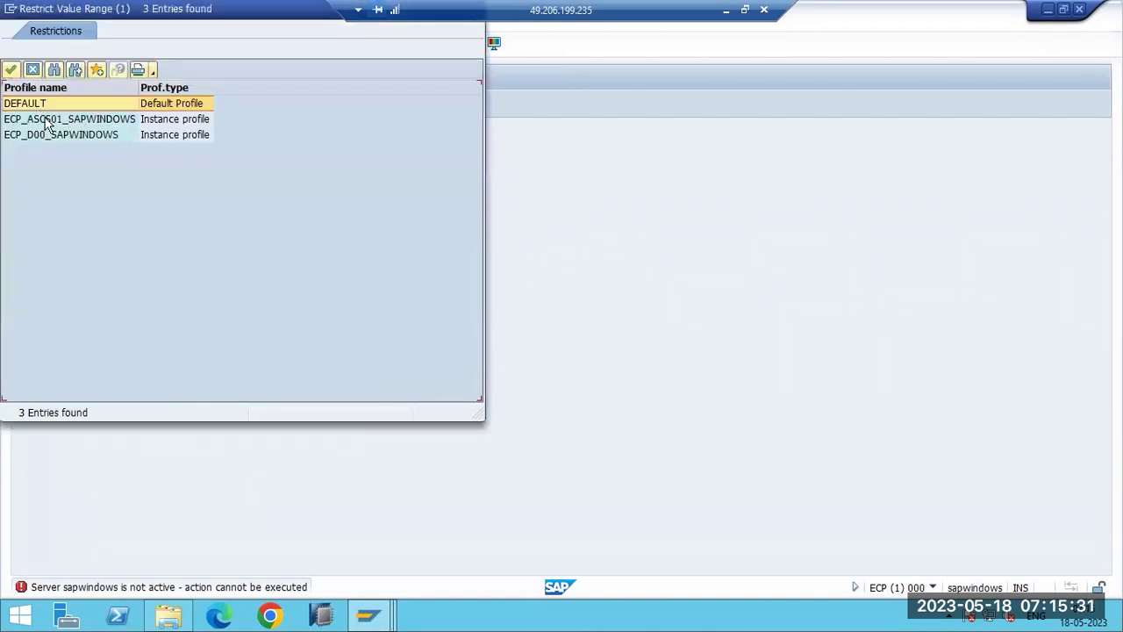
{"action": "key", "text": "Escape"}
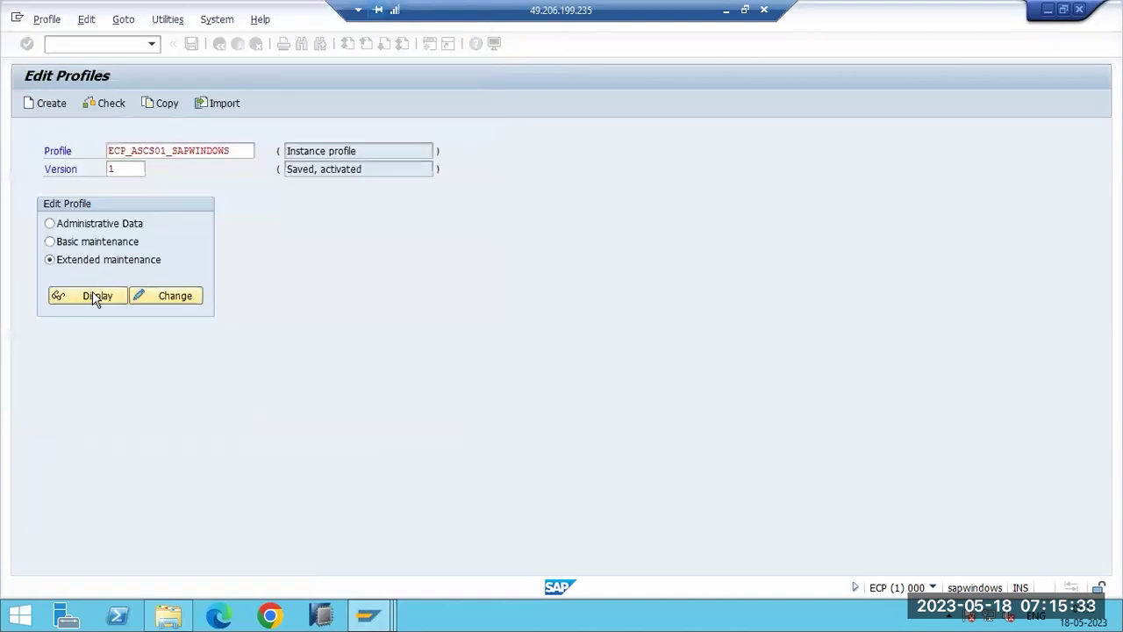
Display the DEFAULT profile's active parameters, scroll through them, and go back to Edit Profiles.
{"action": "left_click", "coordinate": [93, 295]}
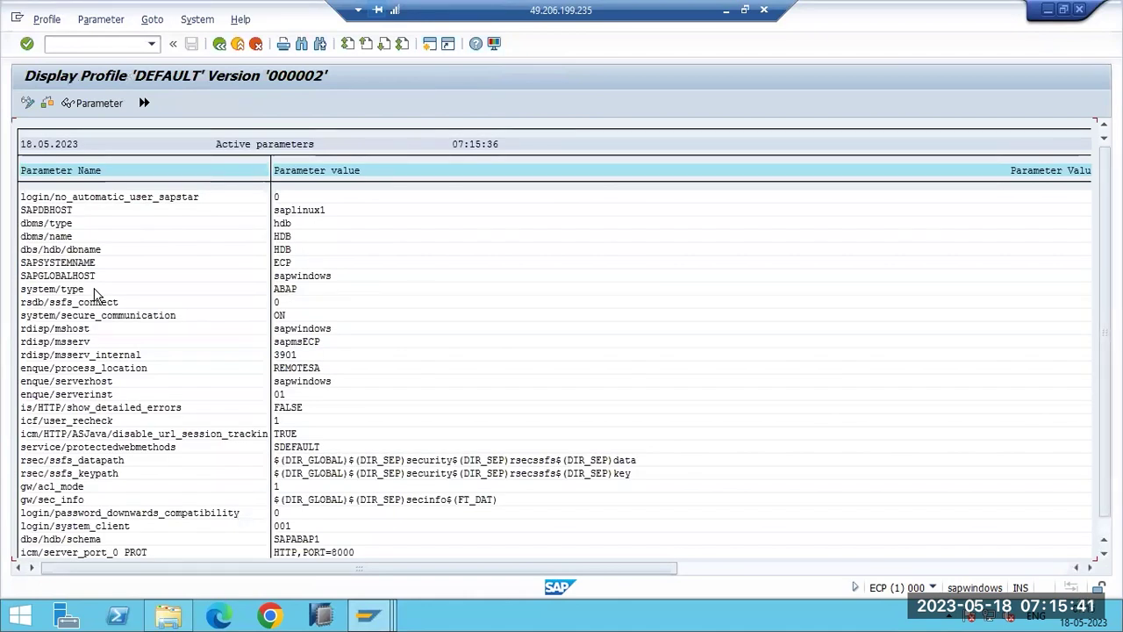
{"action": "scroll", "coordinate": [95, 294], "scroll_direction": "down", "scroll_amount": 1}
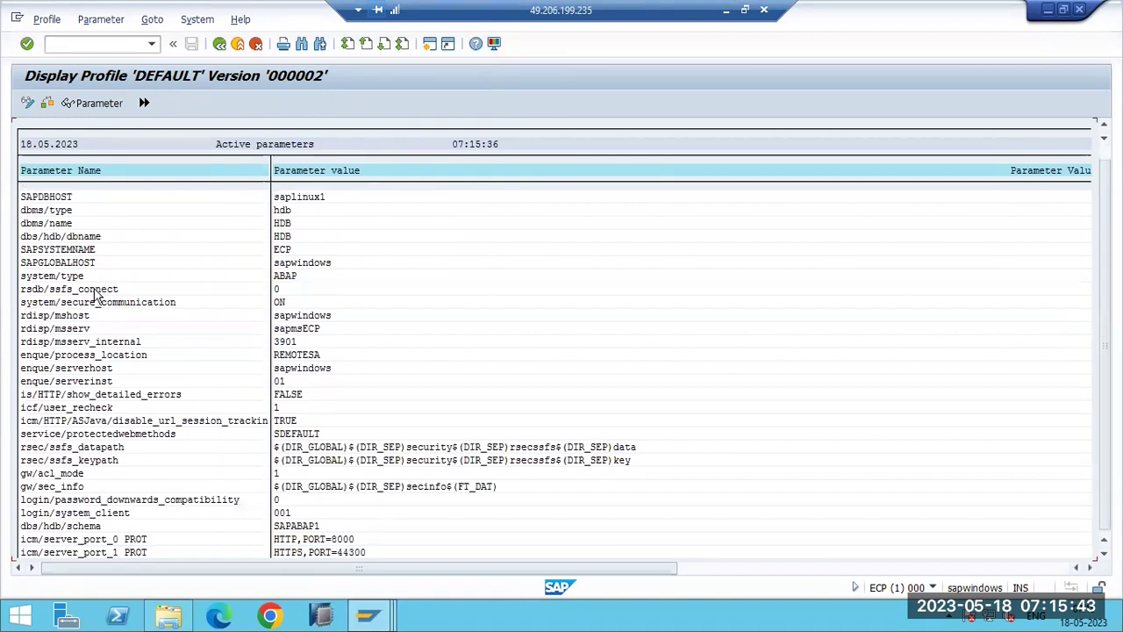
{"action": "scroll", "coordinate": [133, 468], "scroll_direction": "down", "scroll_amount": 1}
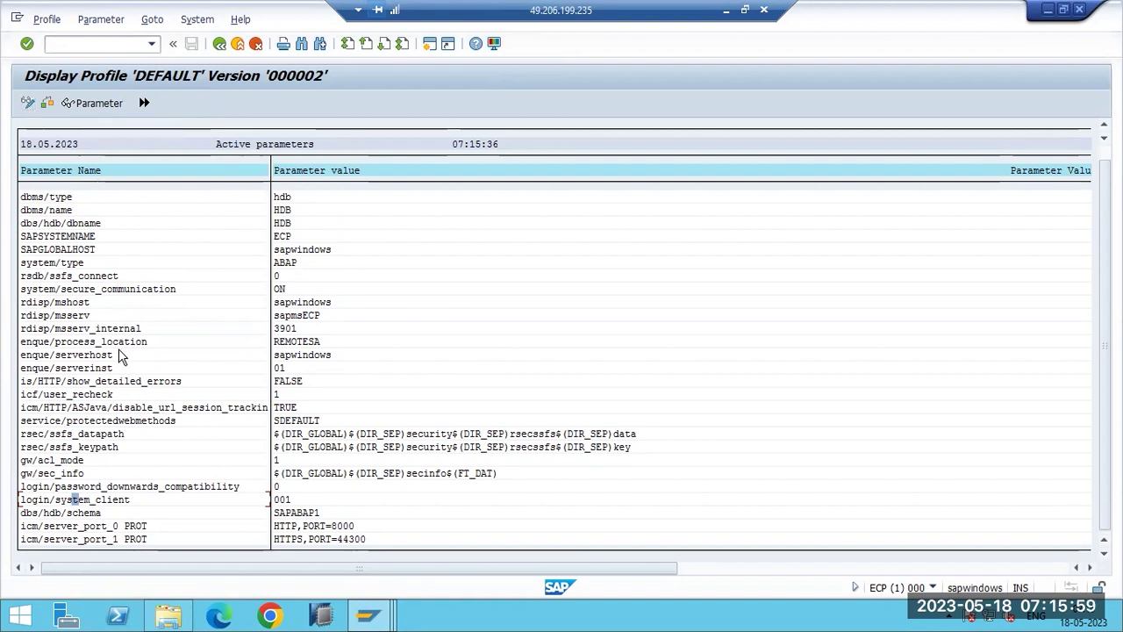
{"action": "key", "text": "F3"}
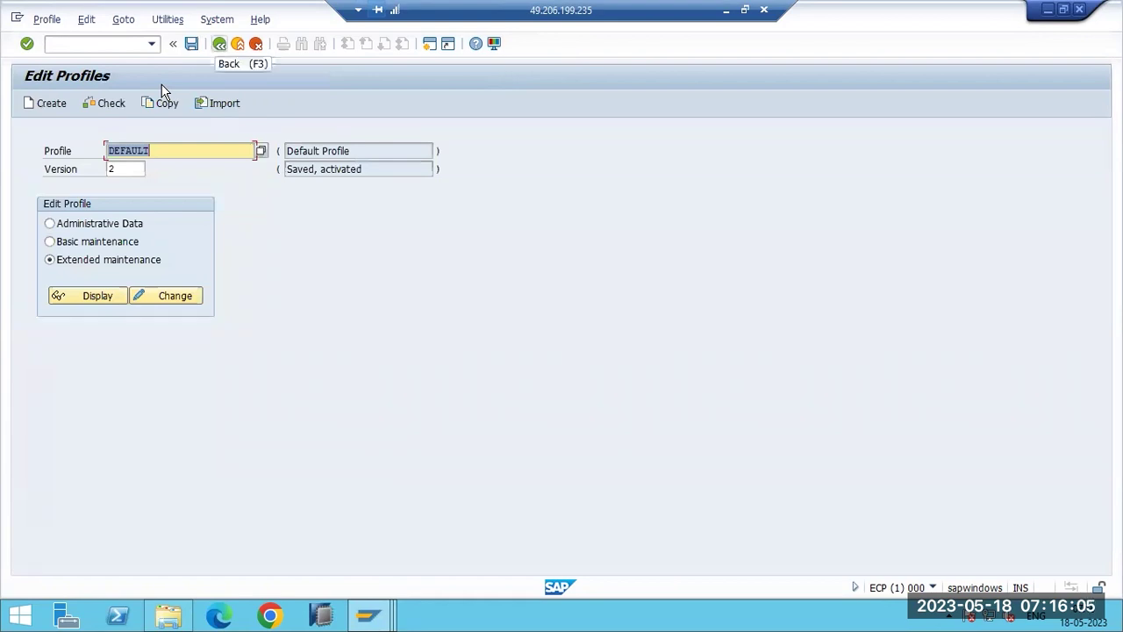
Write the heading 'two types of parameters:' with 'Static parameters' and 'Dynamic Parameters' lines below it.
{"action": "left_click", "coordinate": [725, 11]}
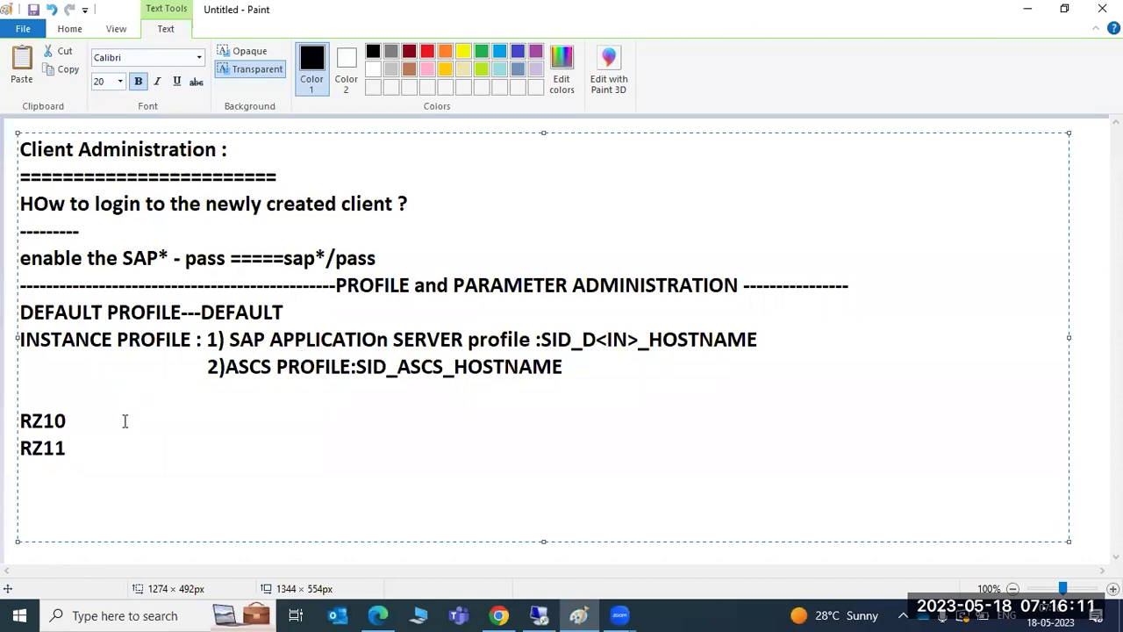
{"action": "left_click_drag", "start_coordinate": [67, 449], "coordinate": [21, 415]}
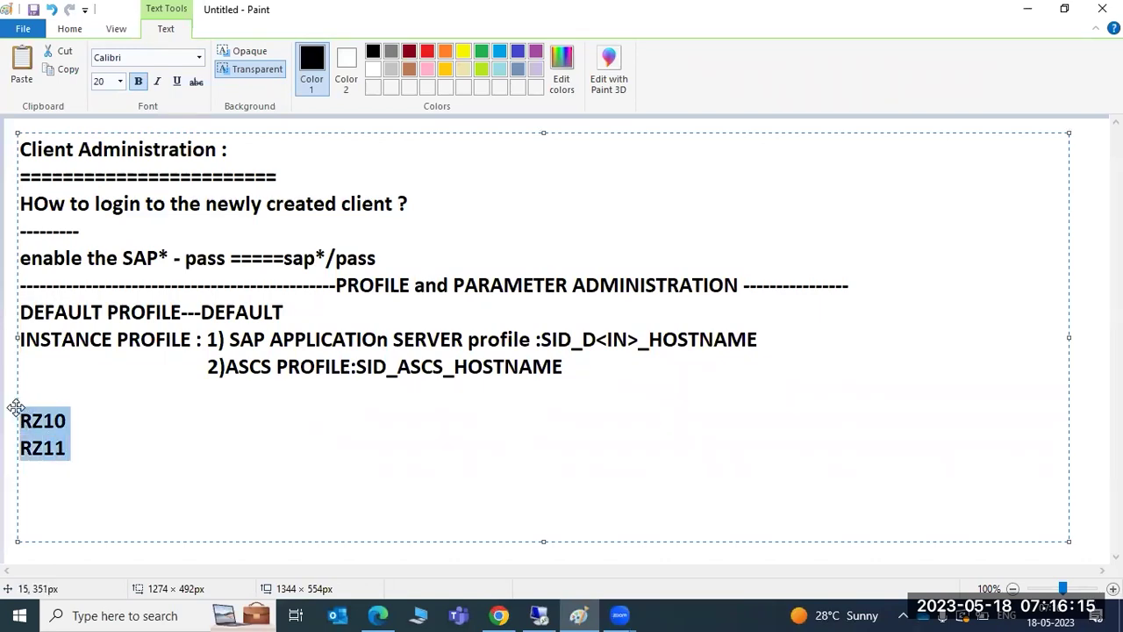
{"action": "type", "text": "t"}
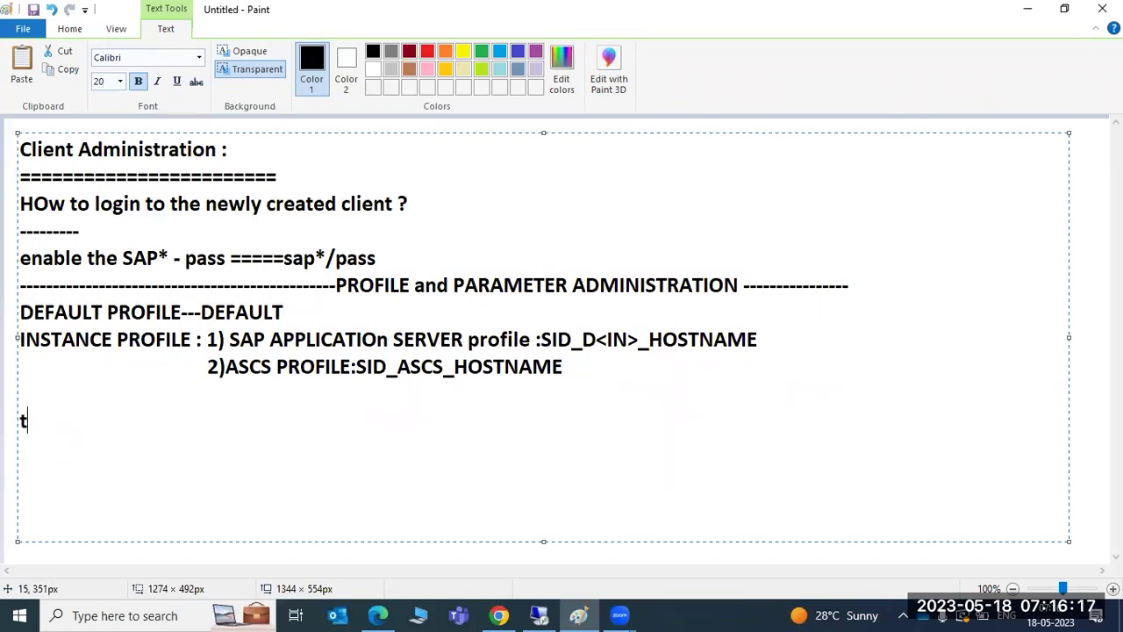
{"action": "type", "text": "wo types "}
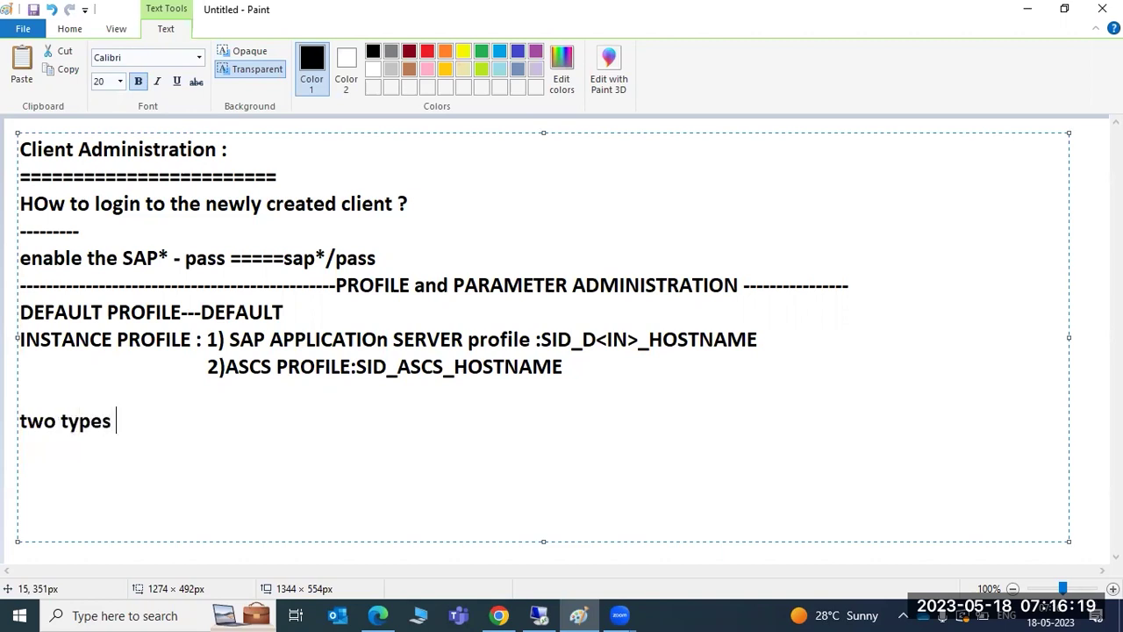
{"action": "type", "text": "of parameters"}
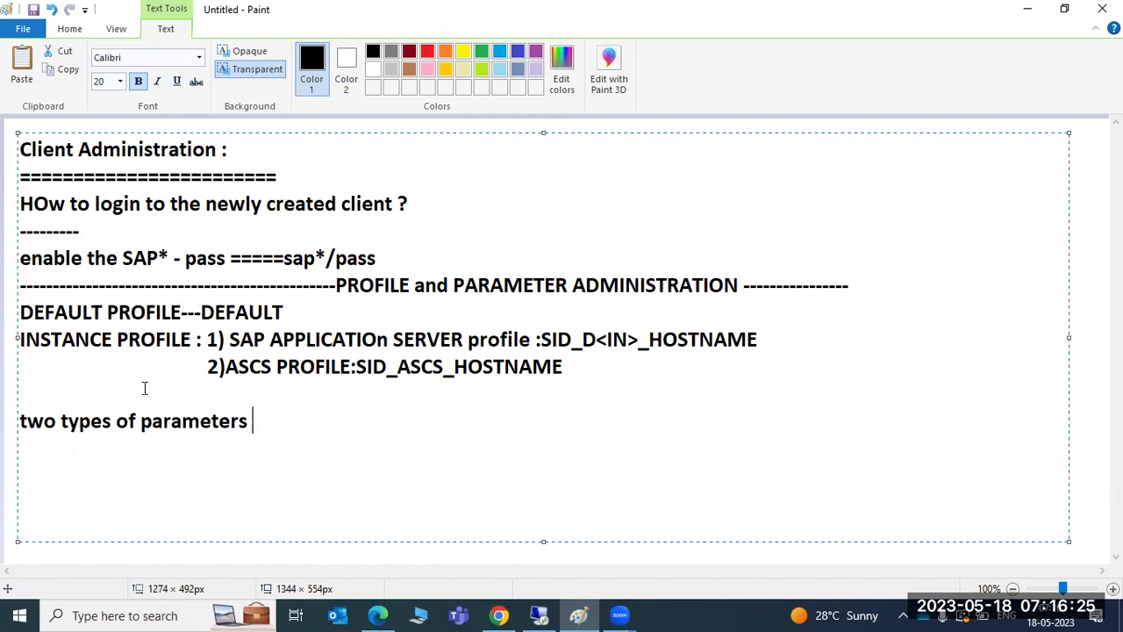
{"action": "type", "text": ":"}
{"action": "key", "text": "Return"}
{"action": "type", "text": "Static parameters"}
{"action": "key", "text": "Return"}
{"action": "type", "text": "Dynamic Parameters"}
Define static parameters: after changing a value, the system must restart before it takes effect.
{"action": "left_click", "coordinate": [20, 502]}
{"action": "key", "text": "Up"}
{"action": "type", "text": ":"}
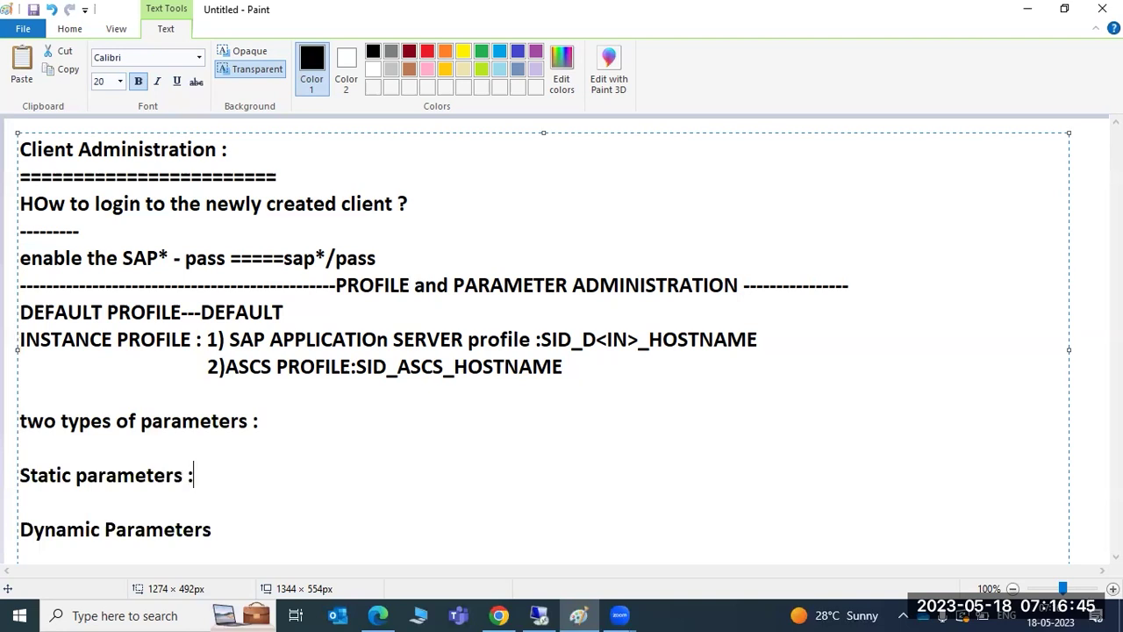
{"action": "type", "text": " when t"}
{"action": "key", "text": "BackSpace"}
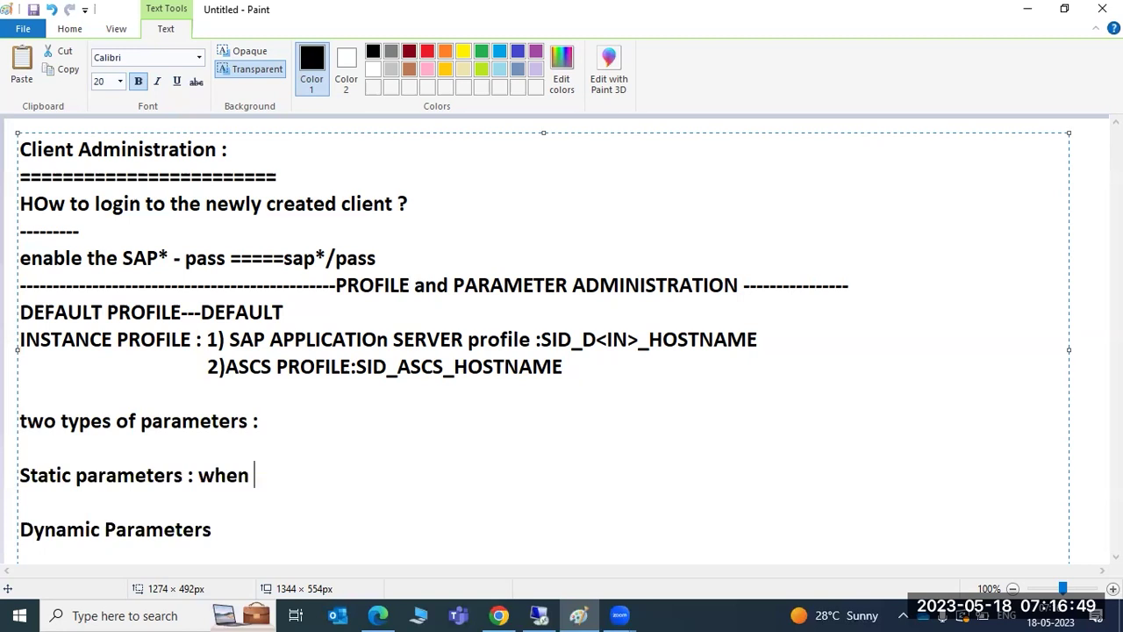
{"action": "type", "text": "you the value of the paramete"}
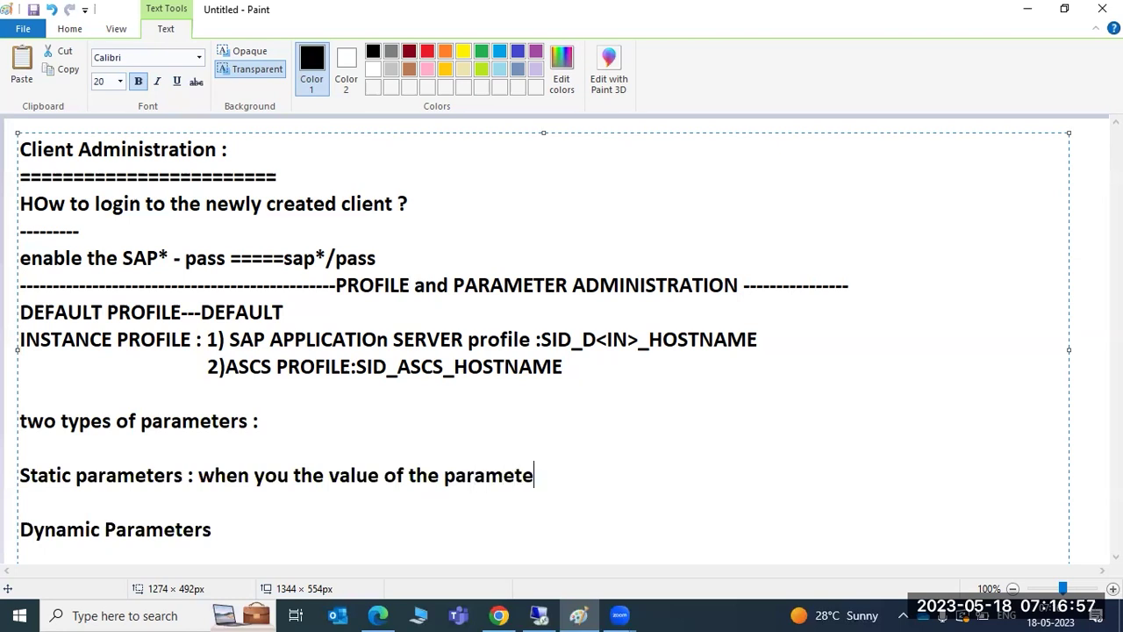
{"action": "type", "text": "r ,then you ne"}
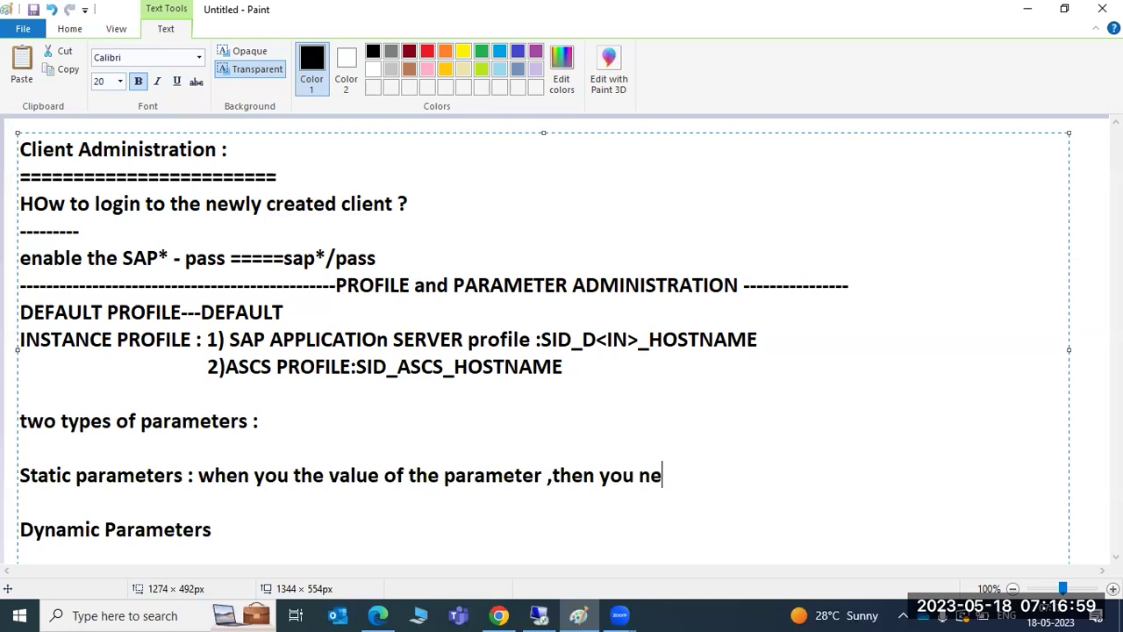
{"action": "type", "text": "ed to resta"}
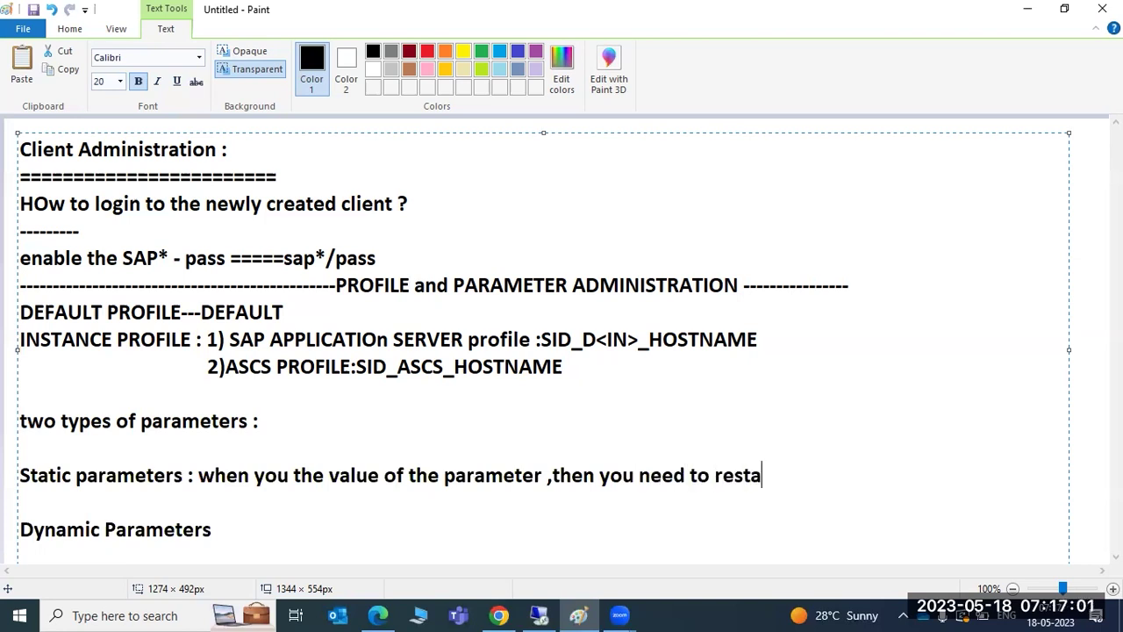
{"action": "type", "text": "rt the system"}
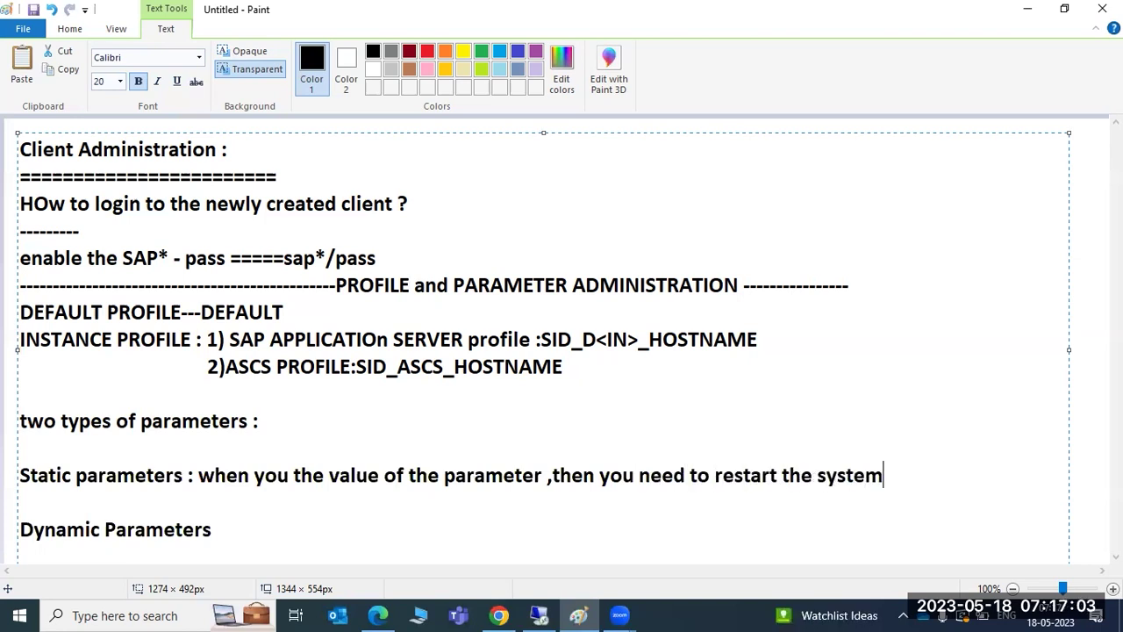
{"action": "type", "text": ",then only "}
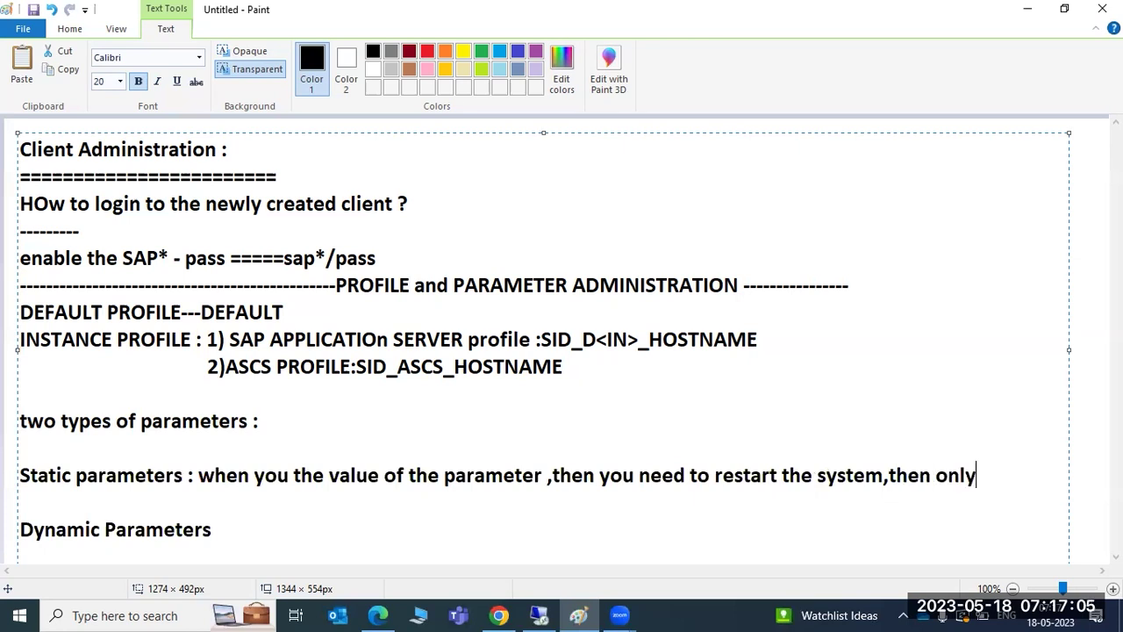
{"action": "type", "text": "value "}
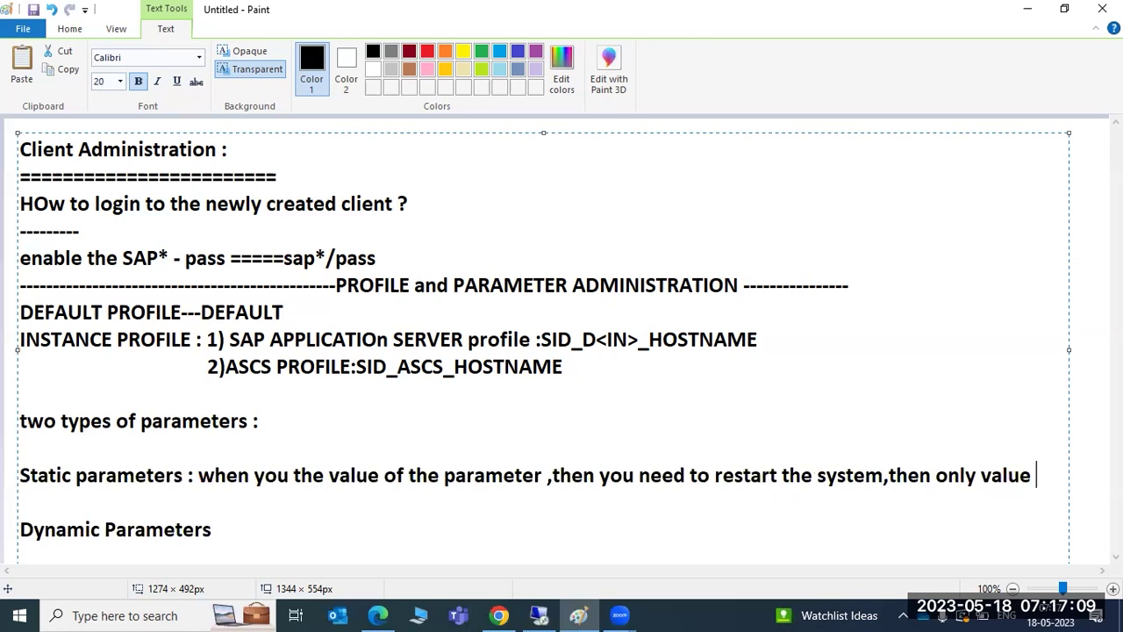
{"action": "type", "text": "will"}
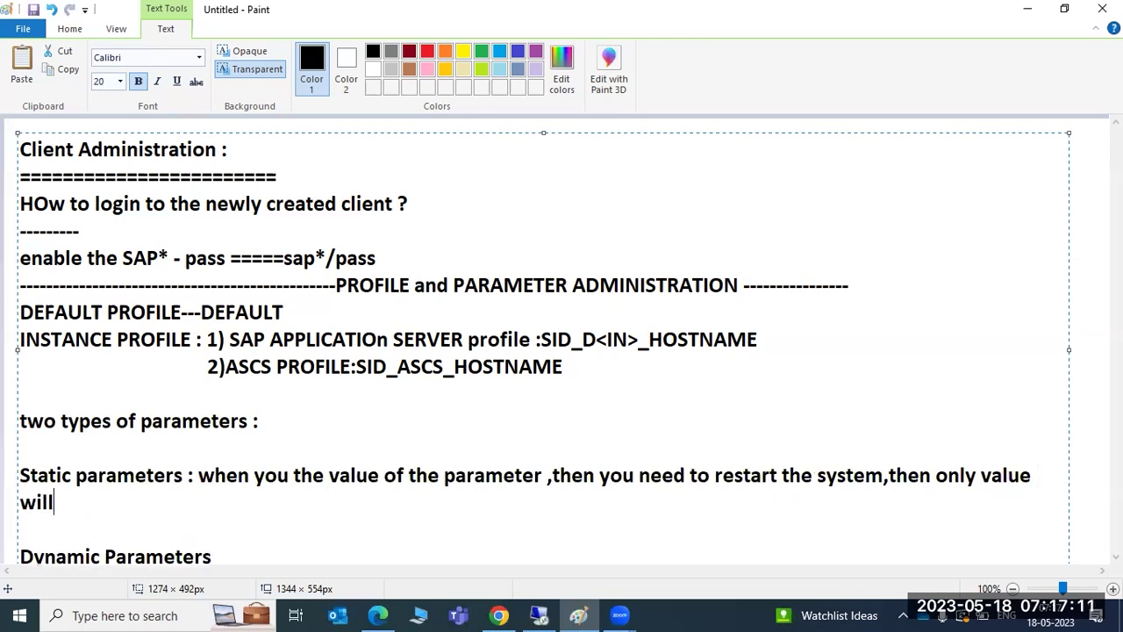
{"action": "type", "text": " be effected ."}
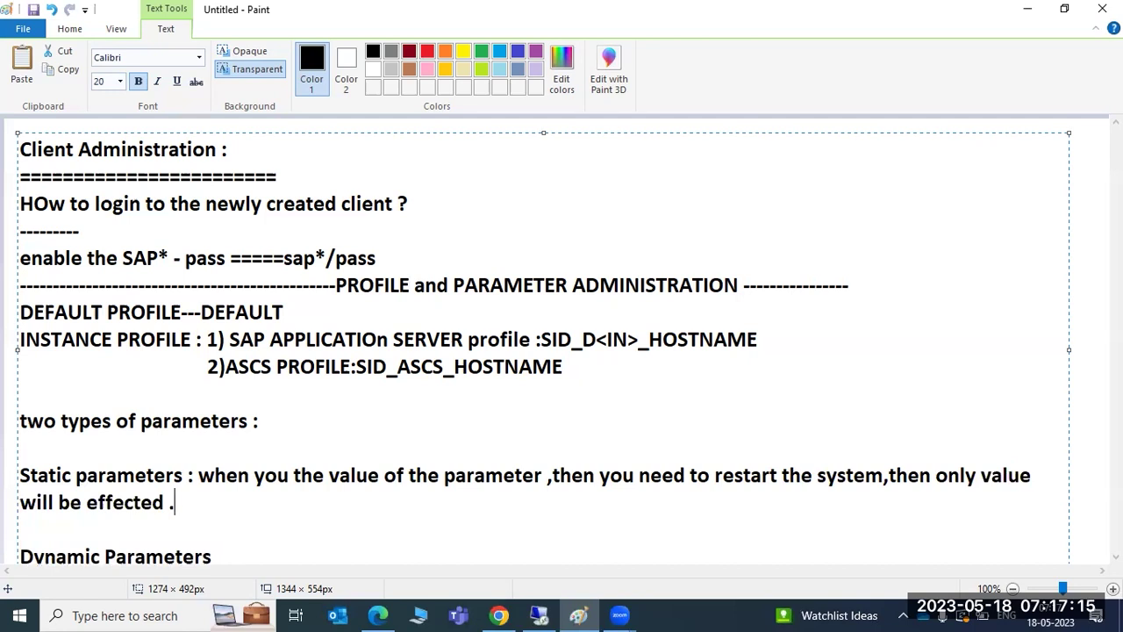
{"action": "key", "text": "BackSpace"}
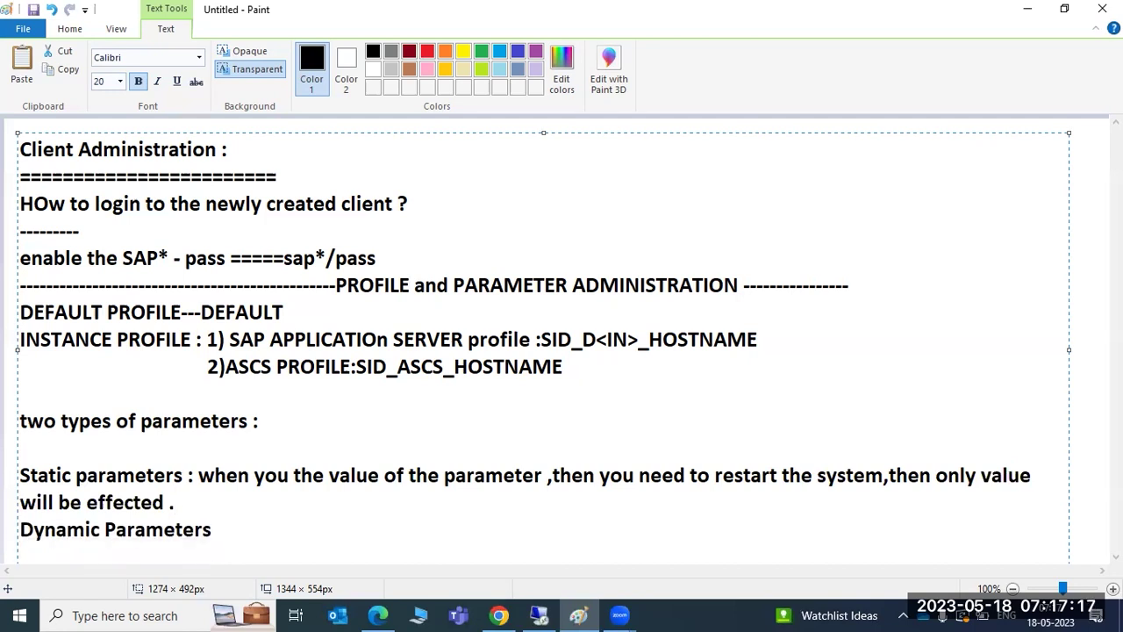
Define dynamic parameters: value changes take effect immediately, with no SAP system restart.
{"action": "key", "text": "Down"}
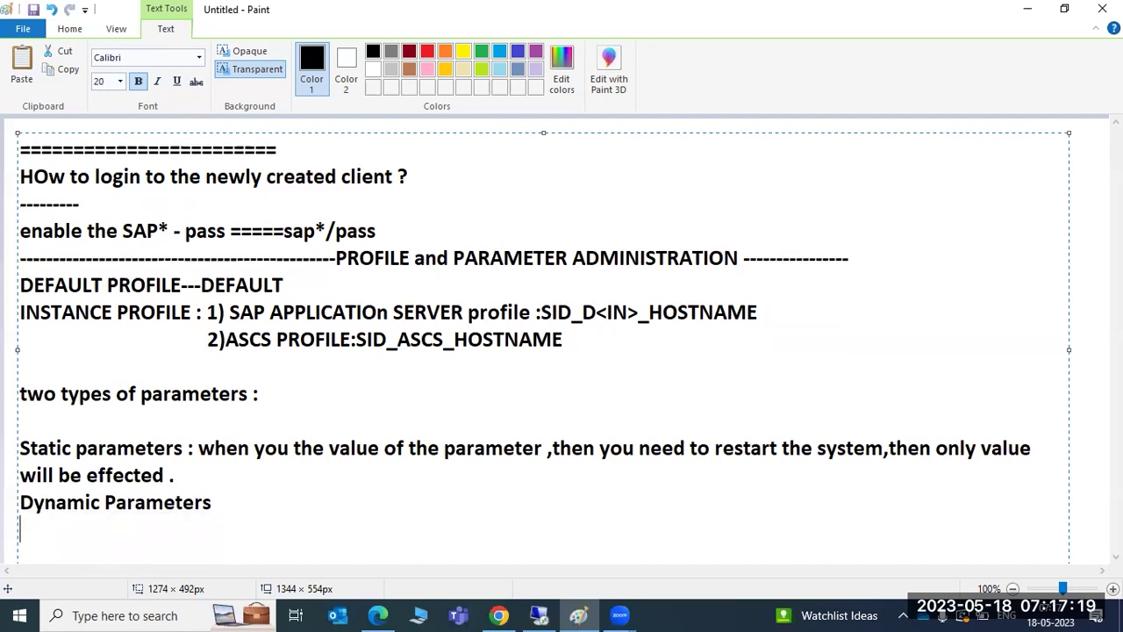
{"action": "left_click", "coordinate": [251, 500]}
{"action": "type", "text": ":When you chan"}
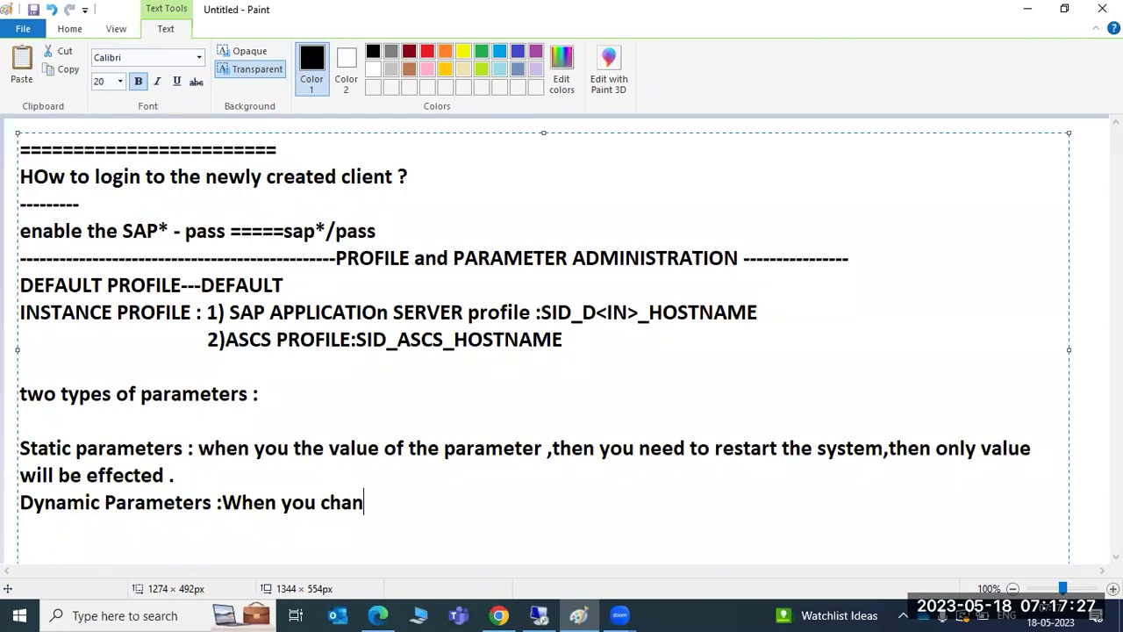
{"action": "type", "text": "ge the value of the parameter ,then"}
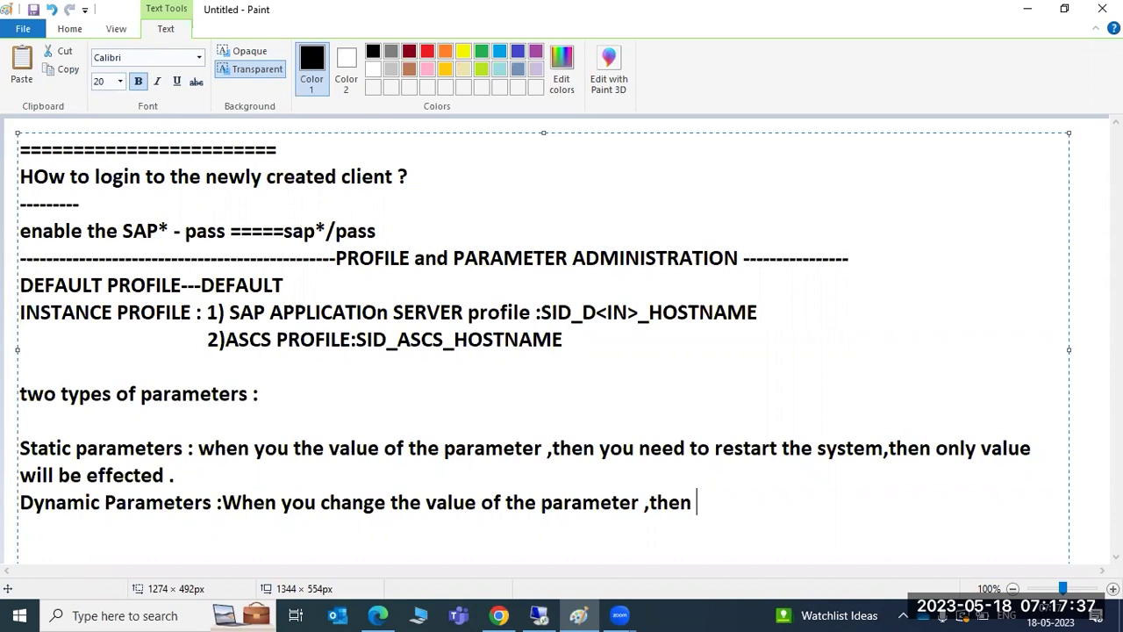
{"action": "type", "text": "immeidately parame"}
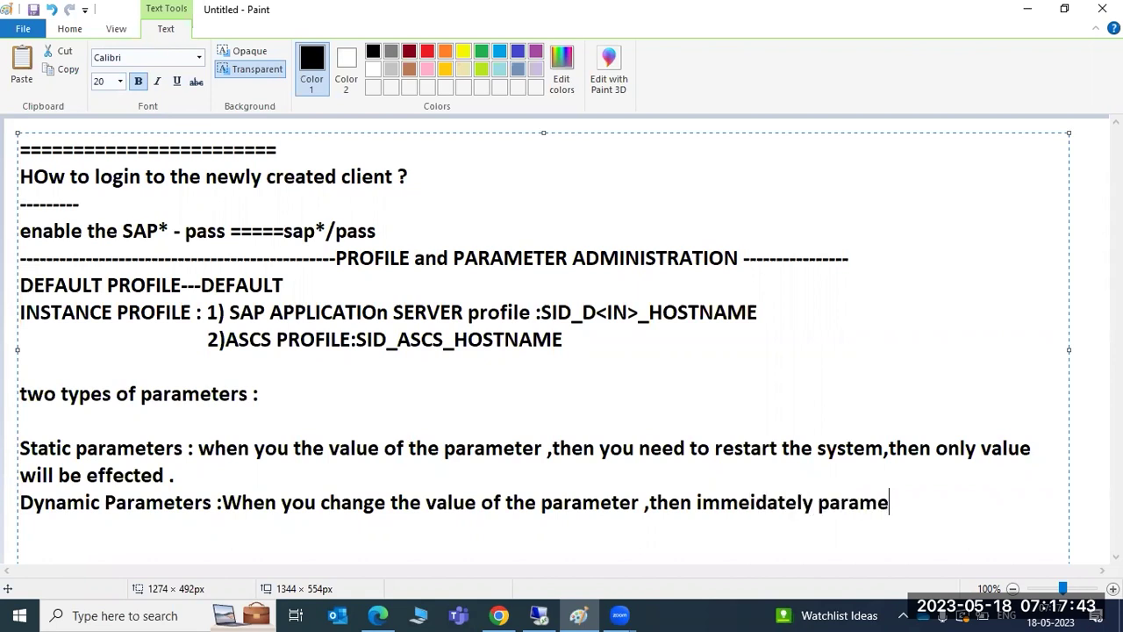
{"action": "type", "text": "ter vlaue"}
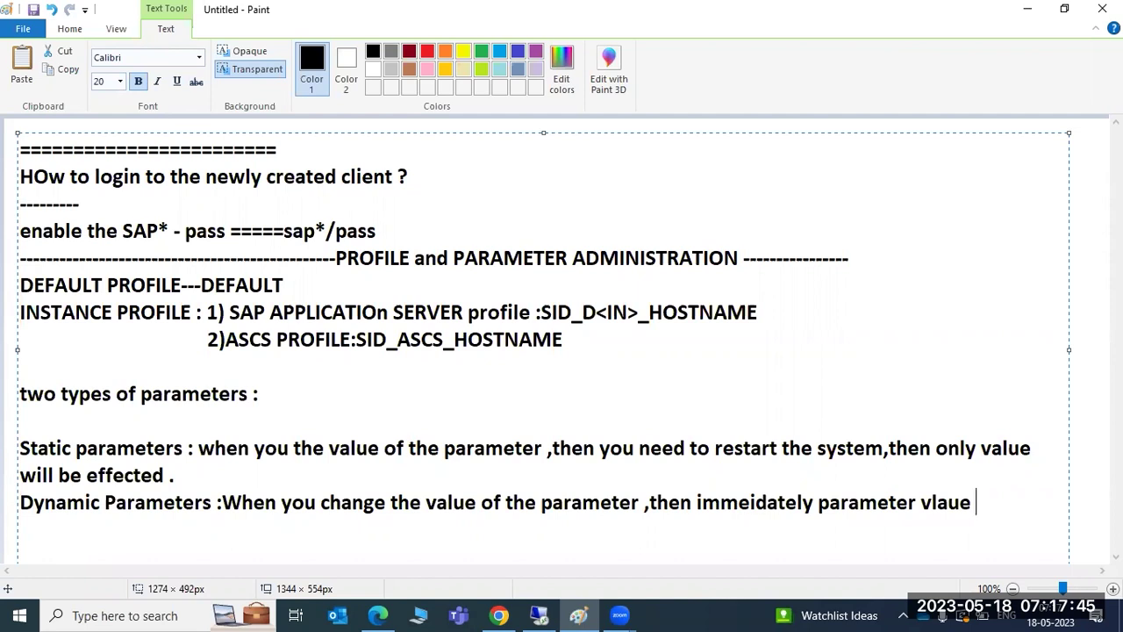
{"action": "key", "text": "BackSpace"}
{"action": "key", "text": "BackSpace"}
{"action": "key", "text": "BackSpace"}
{"action": "key", "text": "BackSpace"}
{"action": "key", "text": "BackSpace"}
{"action": "type", "text": "alue will be eff"}
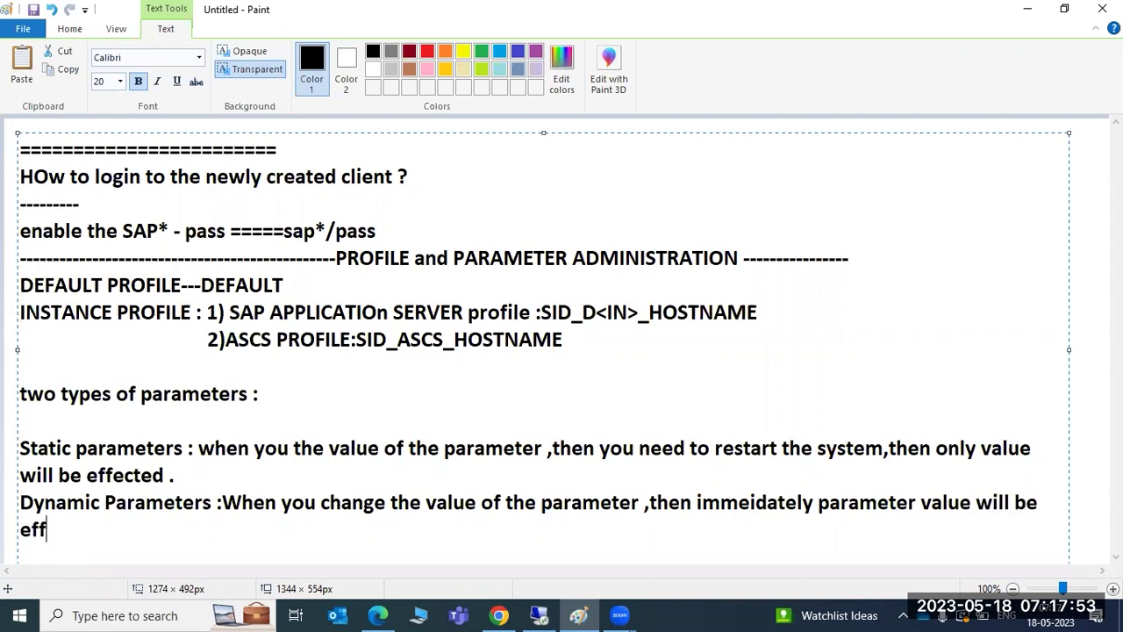
{"action": "type", "text": "ected ,you "}
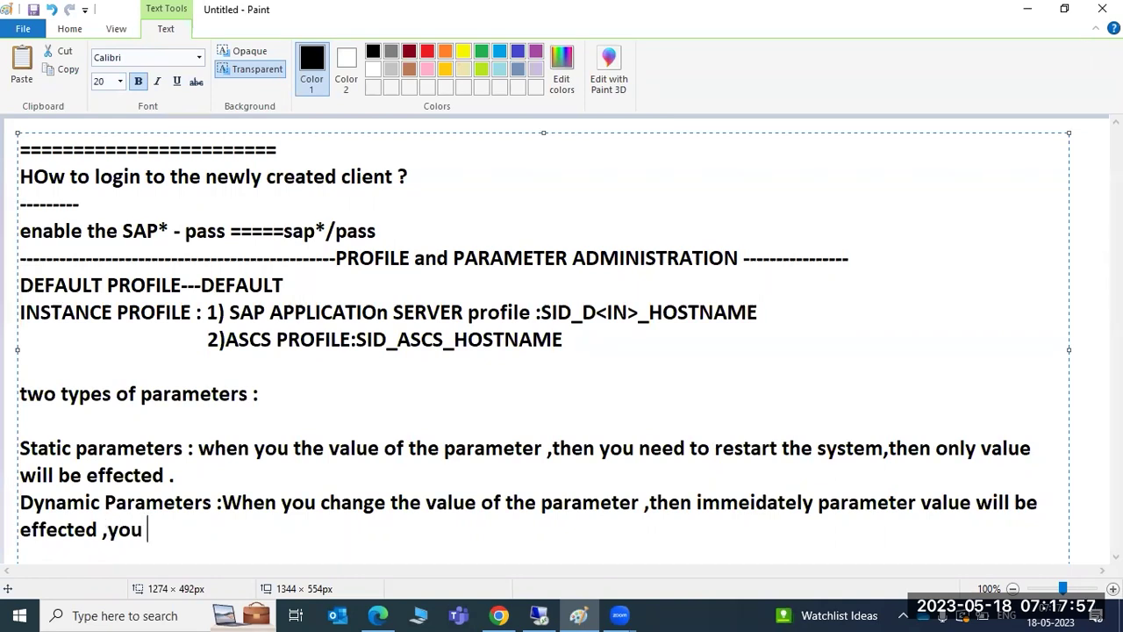
{"action": "type", "text": "no need to "}
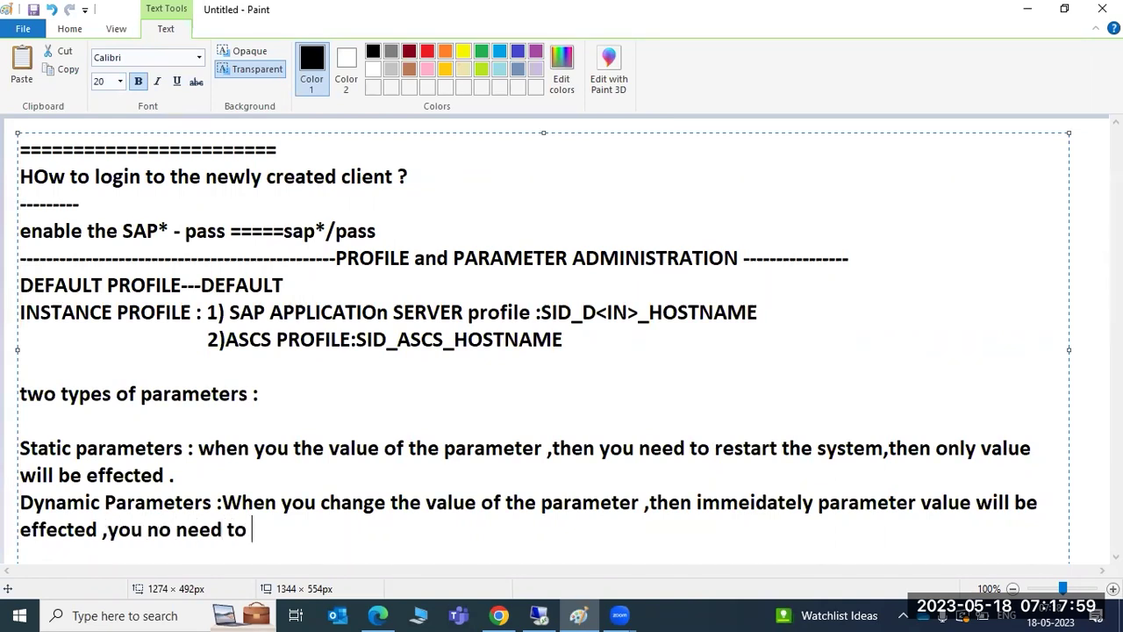
{"action": "type", "text": "restart th"}
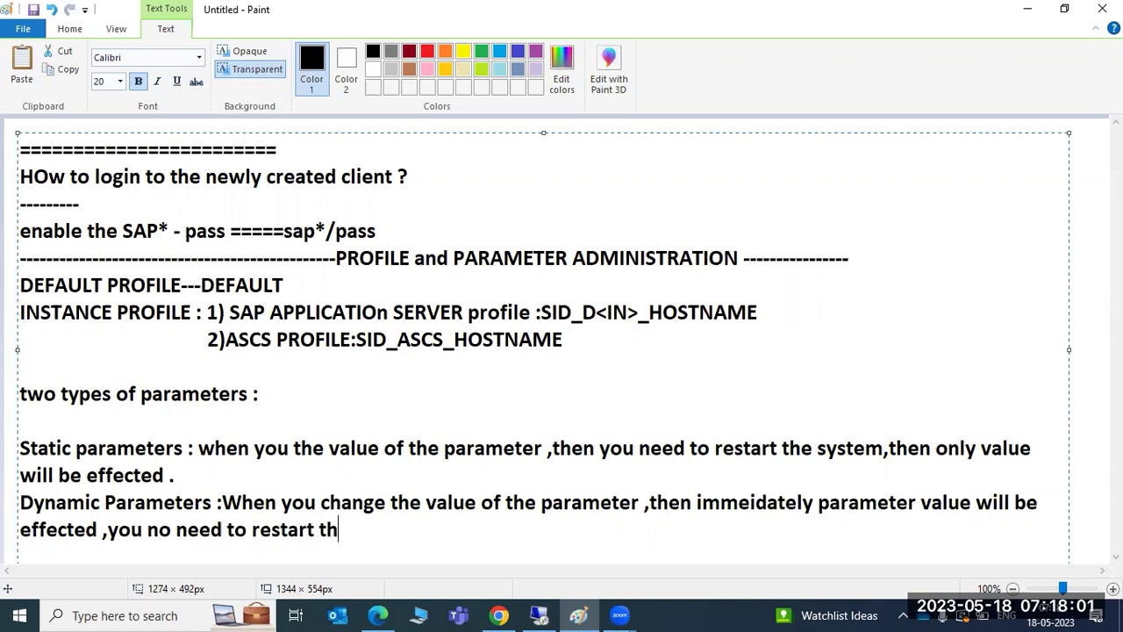
{"action": "type", "text": "e SAP s"}
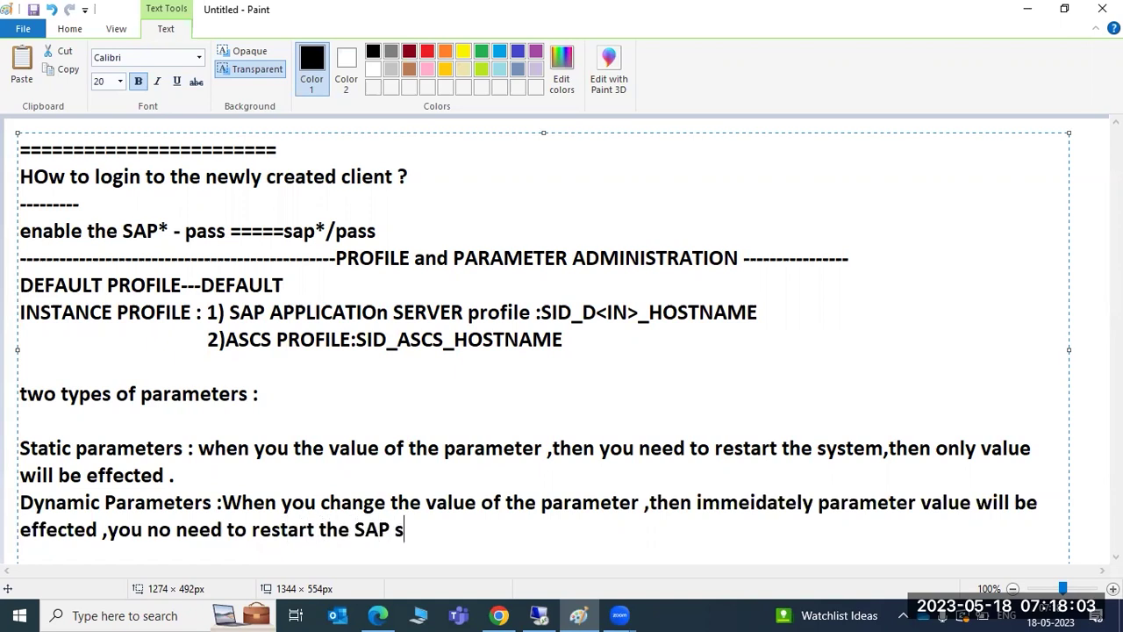
{"action": "type", "text": "ystem."}
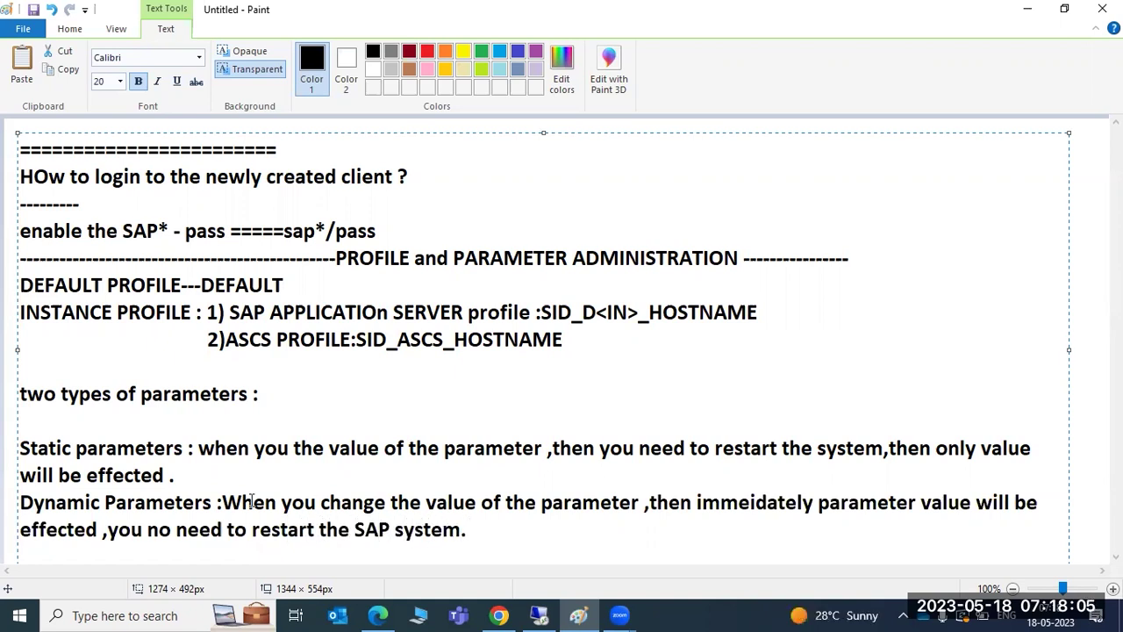
Colour the 'Static parameters' and 'Dynamic Parameters' headings red, keeping the restart clause intact.
{"action": "left_click_drag", "start_coordinate": [21, 448], "coordinate": [183, 449]}
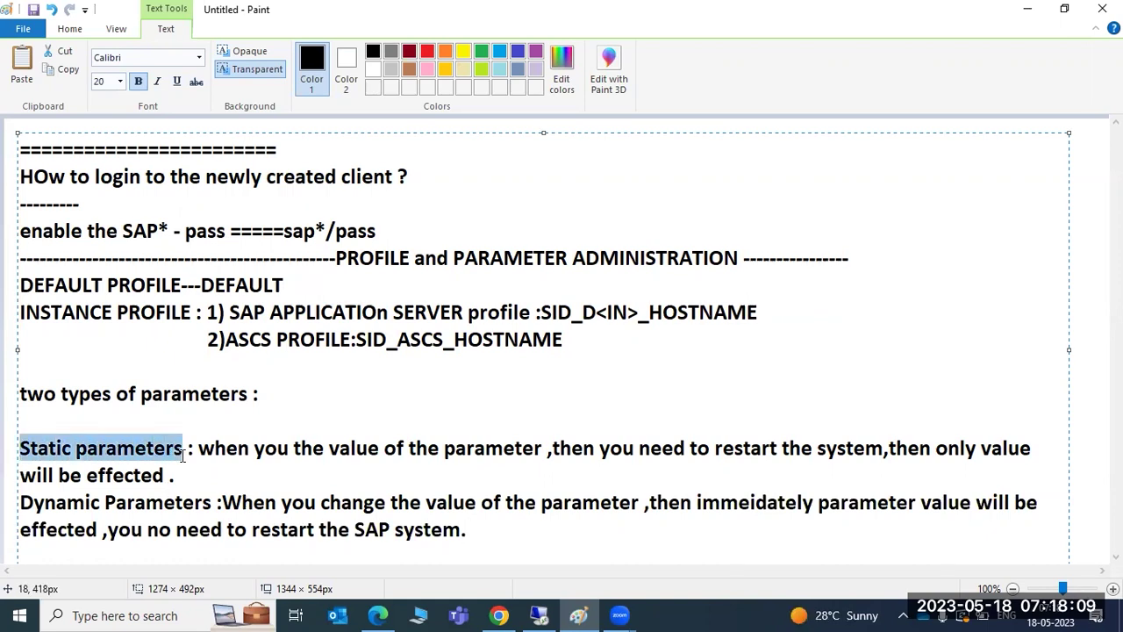
{"action": "left_click", "coordinate": [427, 50]}
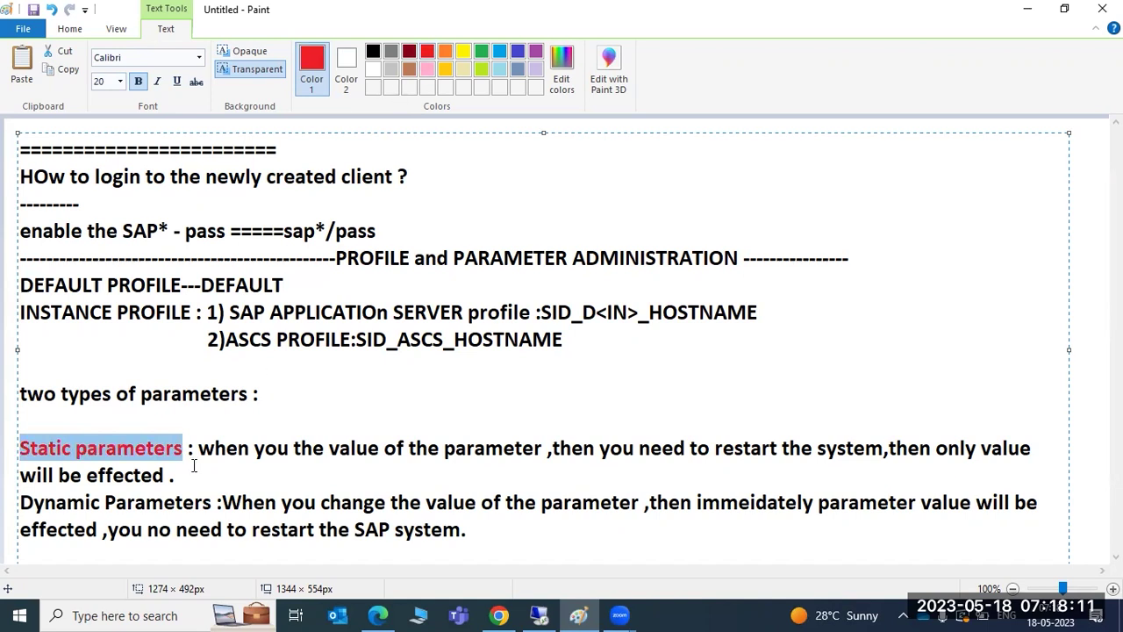
{"action": "left_click", "coordinate": [25, 502]}
{"action": "left_click_drag", "start_coordinate": [24, 502], "coordinate": [212, 509]}
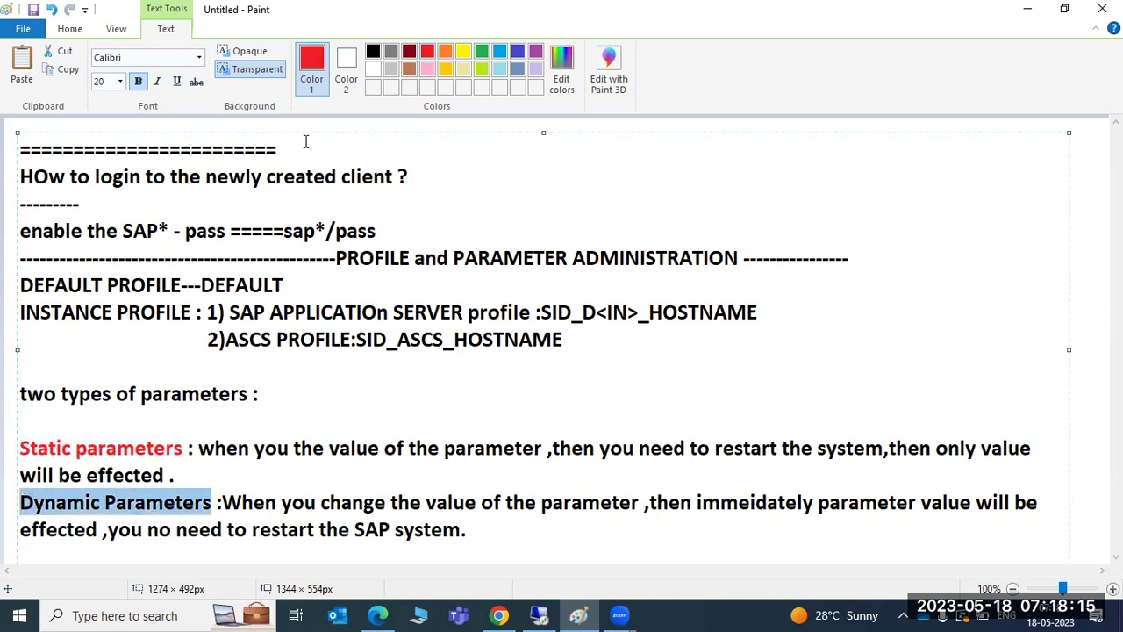
{"action": "left_click", "coordinate": [381, 87]}
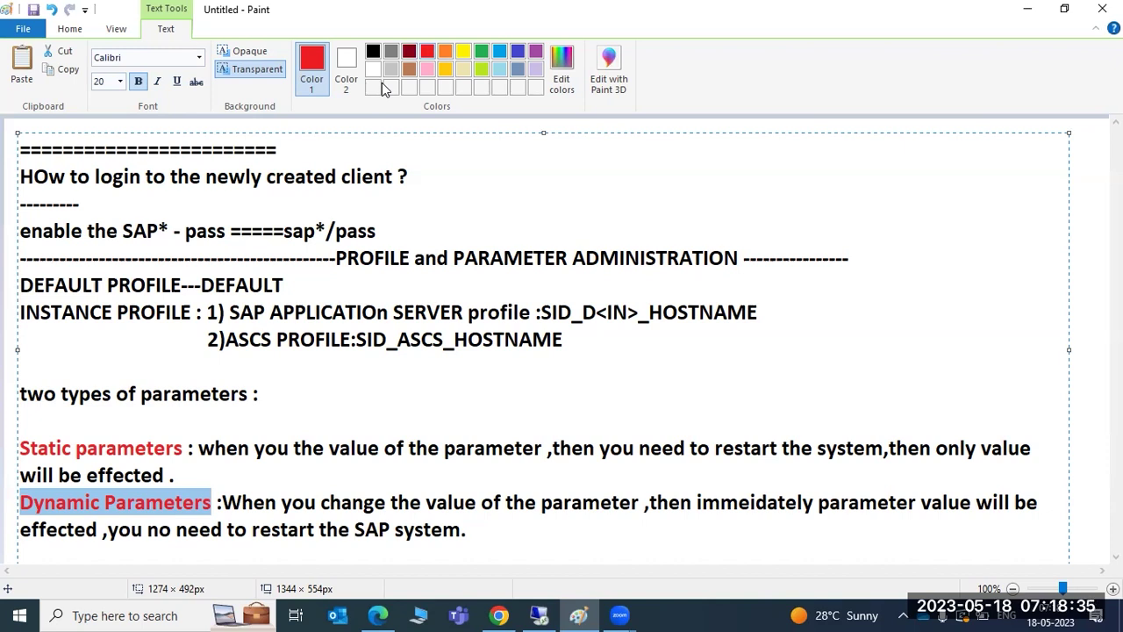
{"action": "left_click", "coordinate": [222, 480]}
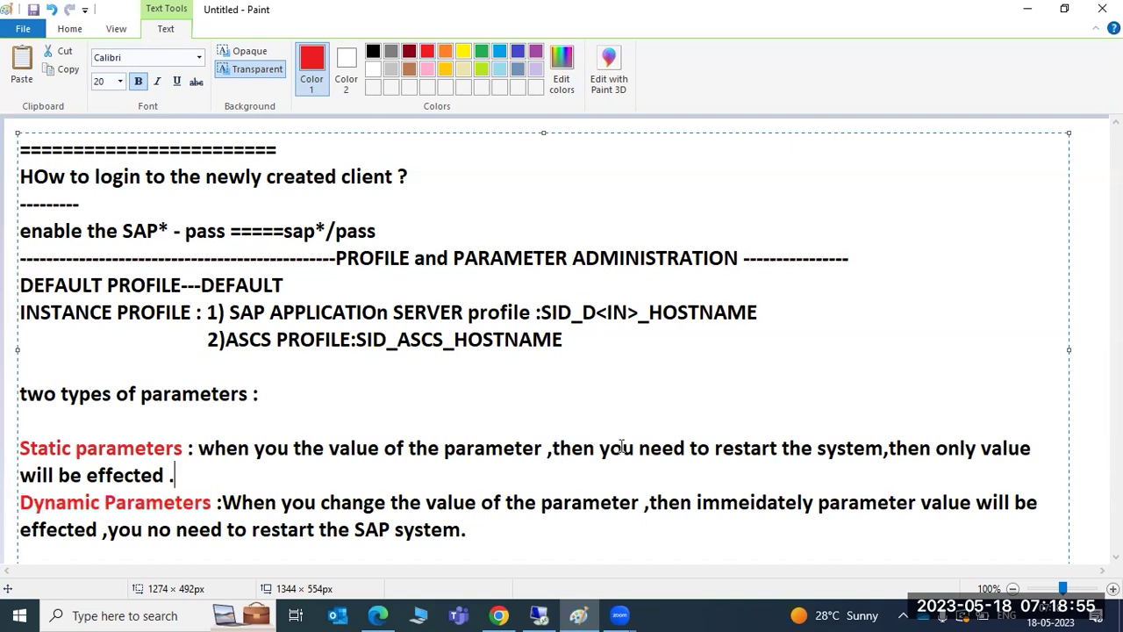
{"action": "left_click", "coordinate": [596, 448]}
{"action": "key", "text": "shift+End"}
{"action": "key", "text": "Delete"}
{"action": "key", "text": "ctrl+z"}
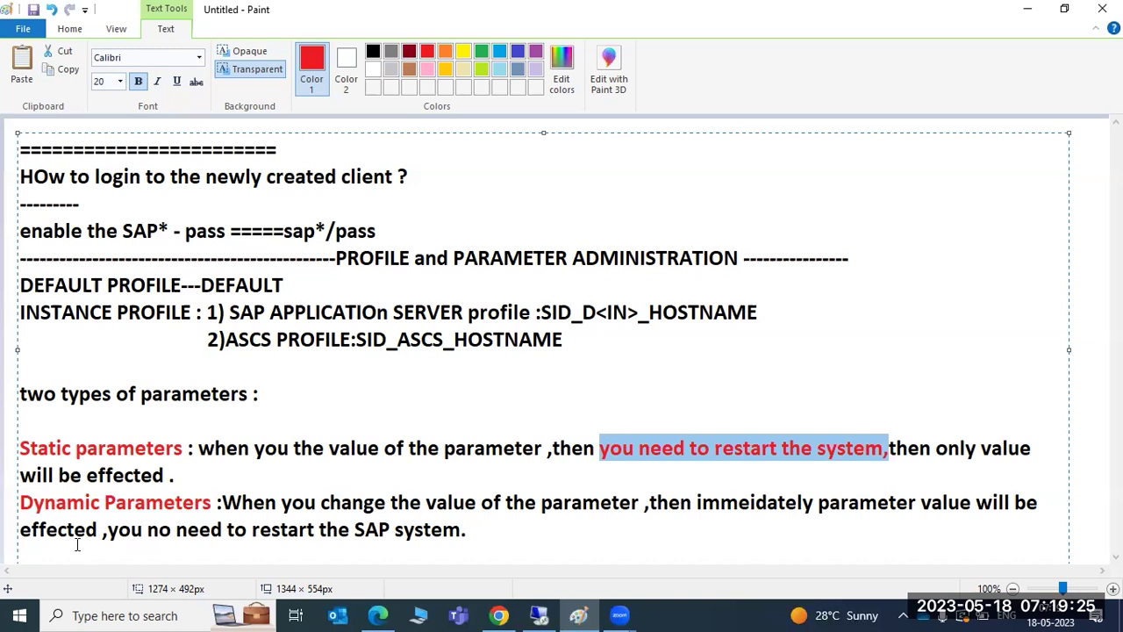
Add 'permanent changes' after the static parameters definition.
{"action": "left_click_drag", "start_coordinate": [67, 502], "coordinate": [521, 503]}
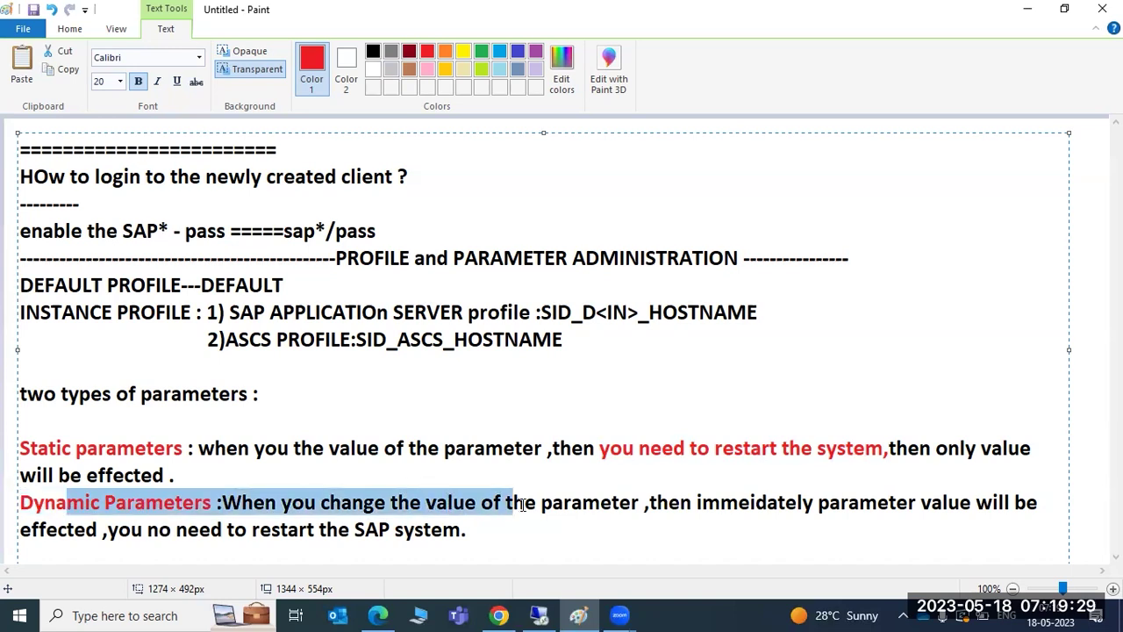
{"action": "left_click", "coordinate": [290, 476]}
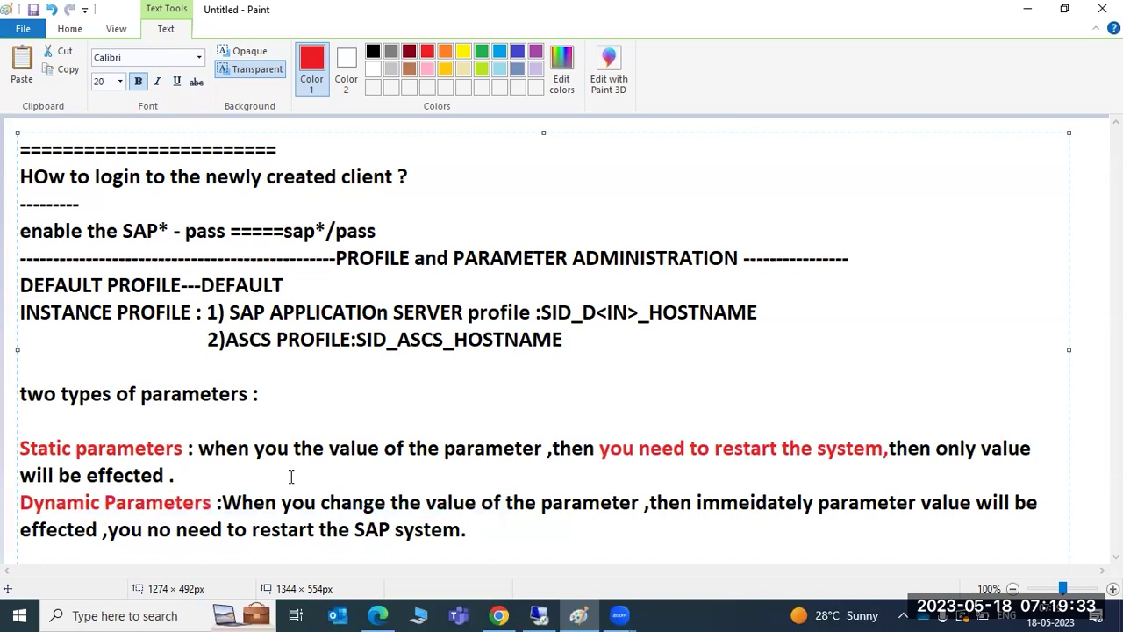
{"action": "type", "text": "permanet"}
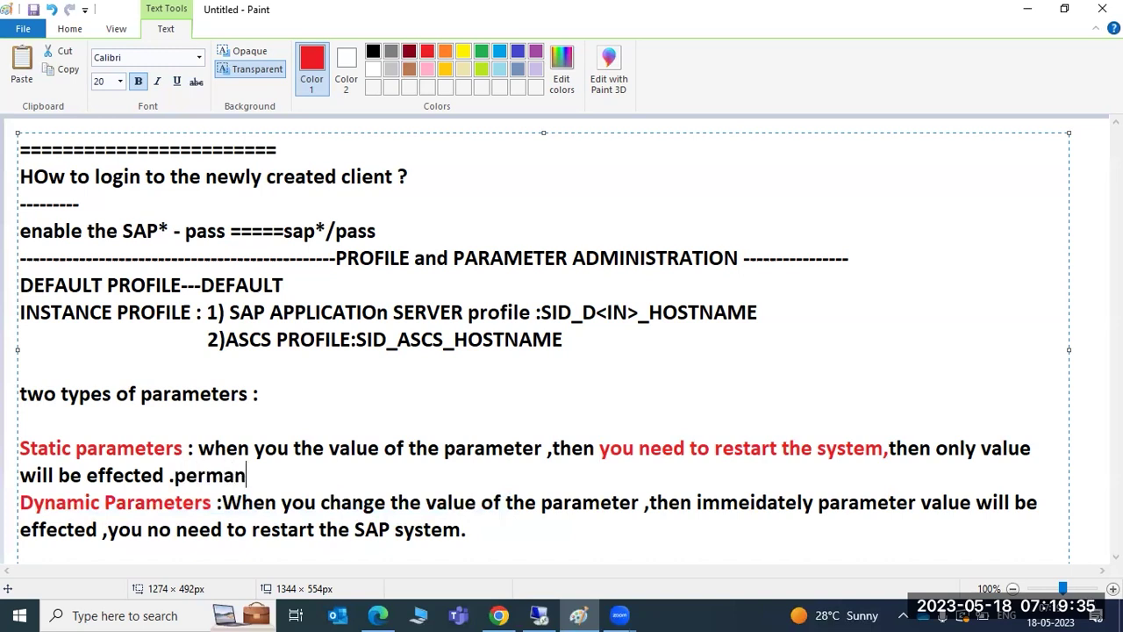
{"action": "key", "text": "BackSpace"}
{"action": "key", "text": "BackSpace"}
{"action": "key", "text": "BackSpace"}
{"action": "key", "text": "BackSpace"}
{"action": "type", "text": "anent changes"}
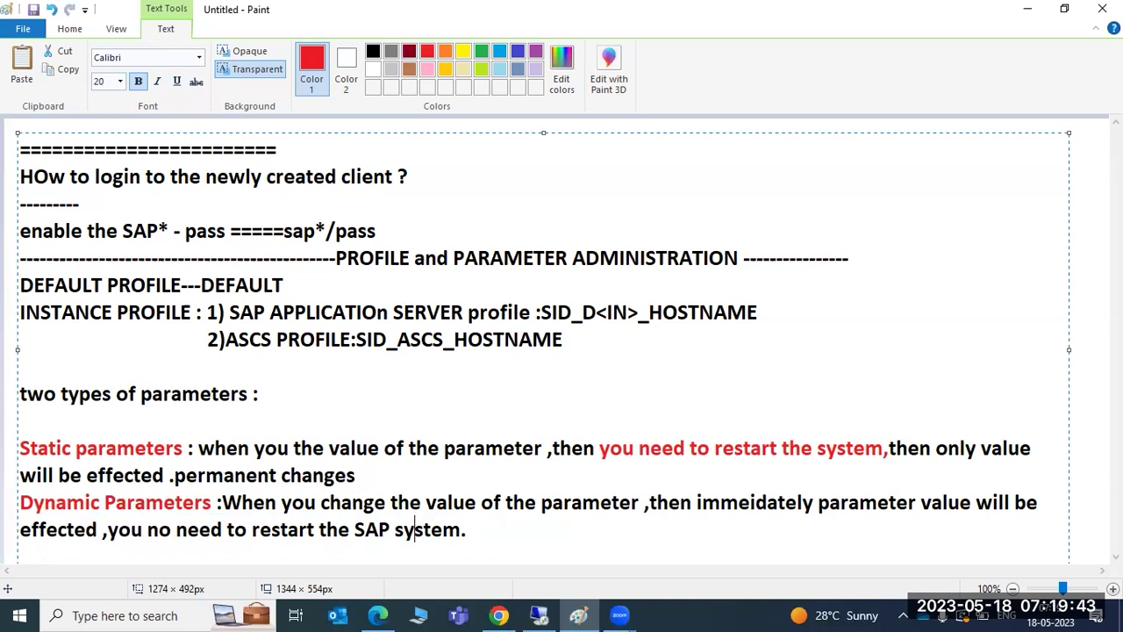
Add 'temporary change.' after the dynamic definition, then highlight the DEFAULT PROFILE and ASCS naming notes.
{"action": "left_click", "coordinate": [467, 529]}
{"action": "type", "text": "temporaary"}
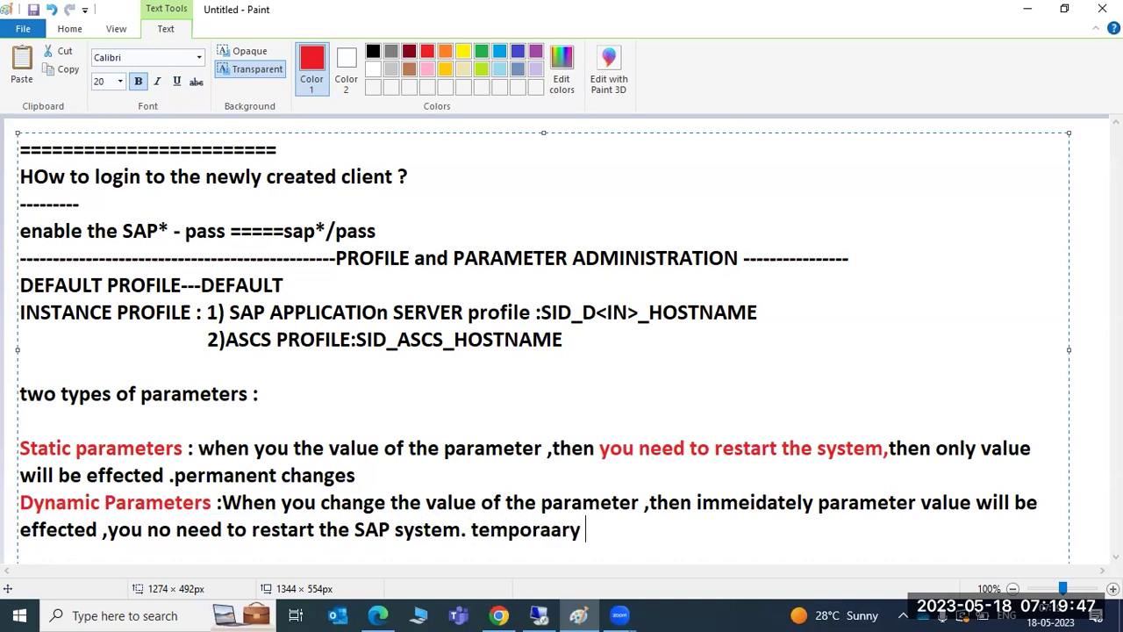
{"action": "key", "text": "BackSpace"}
{"action": "key", "text": "BackSpace"}
{"action": "key", "text": "BackSpace"}
{"action": "key", "text": "BackSpace"}
{"action": "key", "text": "BackSpace"}
{"action": "type", "text": "ary change."}
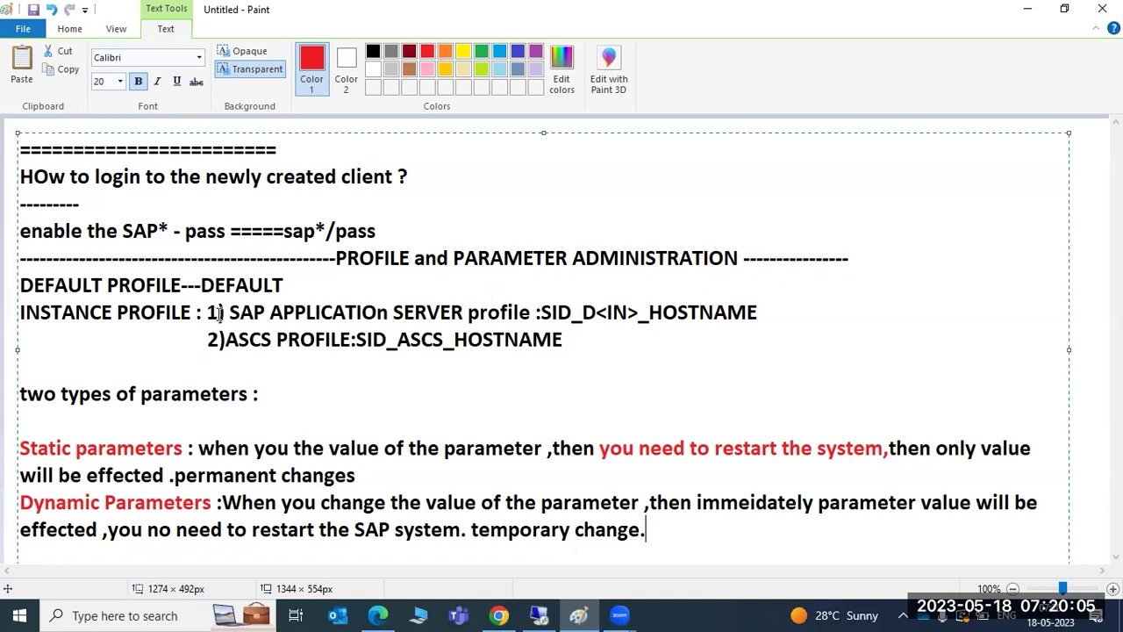
{"action": "mouse_move", "coordinate": [201, 286]}
{"action": "left_mouse_down"}
{"action": "mouse_move", "coordinate": [283, 288]}
{"action": "mouse_move", "coordinate": [377, 313]}
{"action": "mouse_move", "coordinate": [611, 304]}
{"action": "left_mouse_up"}
{"action": "left_click_drag", "start_coordinate": [314, 339], "coordinate": [471, 339]}
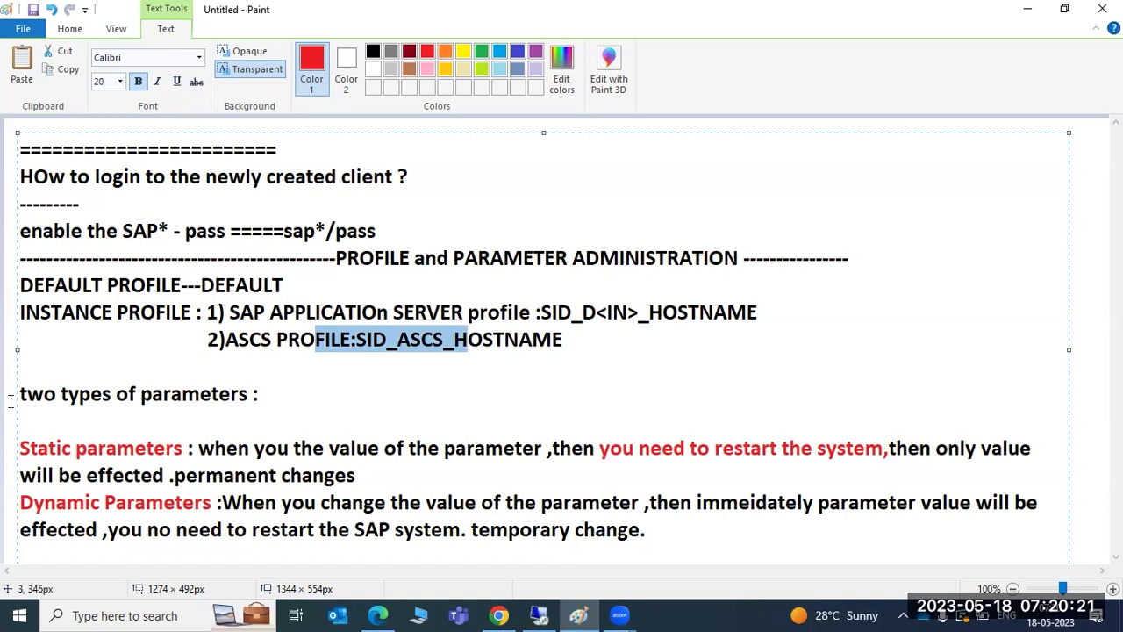
Reword the static definition to read 'change the value of the parameter'.
{"action": "left_click", "coordinate": [329, 446]}
{"action": "type", "text": "change"}
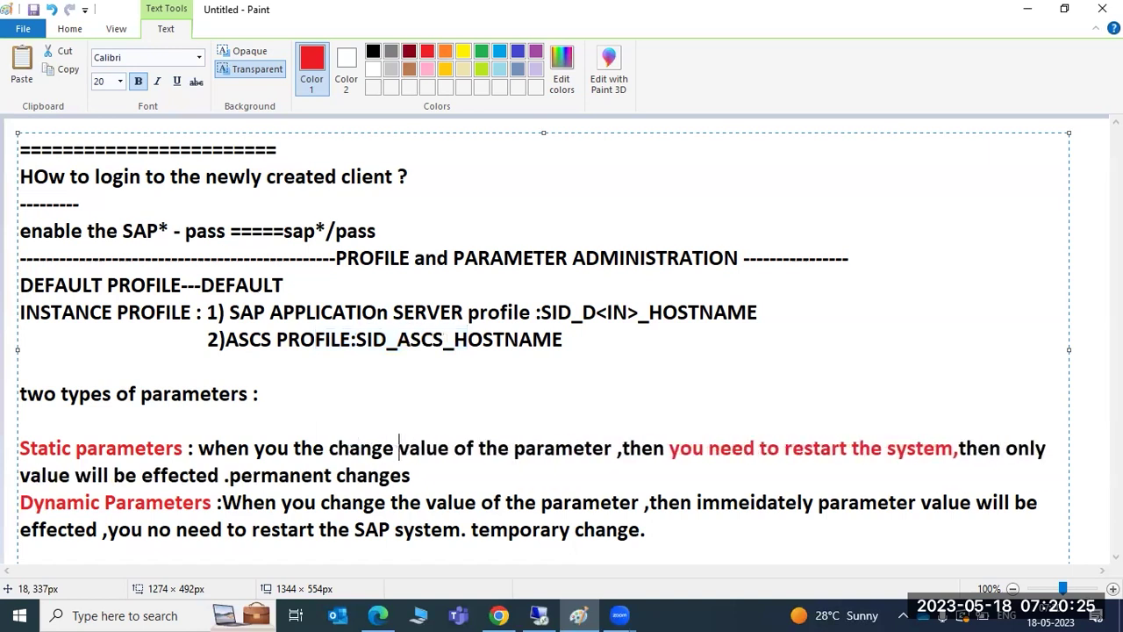
{"action": "key", "text": "BackSpace"}
{"action": "key", "text": "BackSpace"}
{"action": "key", "text": "BackSpace"}
{"action": "key", "text": "BackSpace"}
{"action": "key", "text": "BackSpace"}
{"action": "key", "text": "BackSpace"}
{"action": "key", "text": "BackSpace"}
{"action": "key", "text": "BackSpace"}
{"action": "key", "text": "BackSpace"}
{"action": "key", "text": "BackSpace"}
{"action": "key", "text": "BackSpace"}
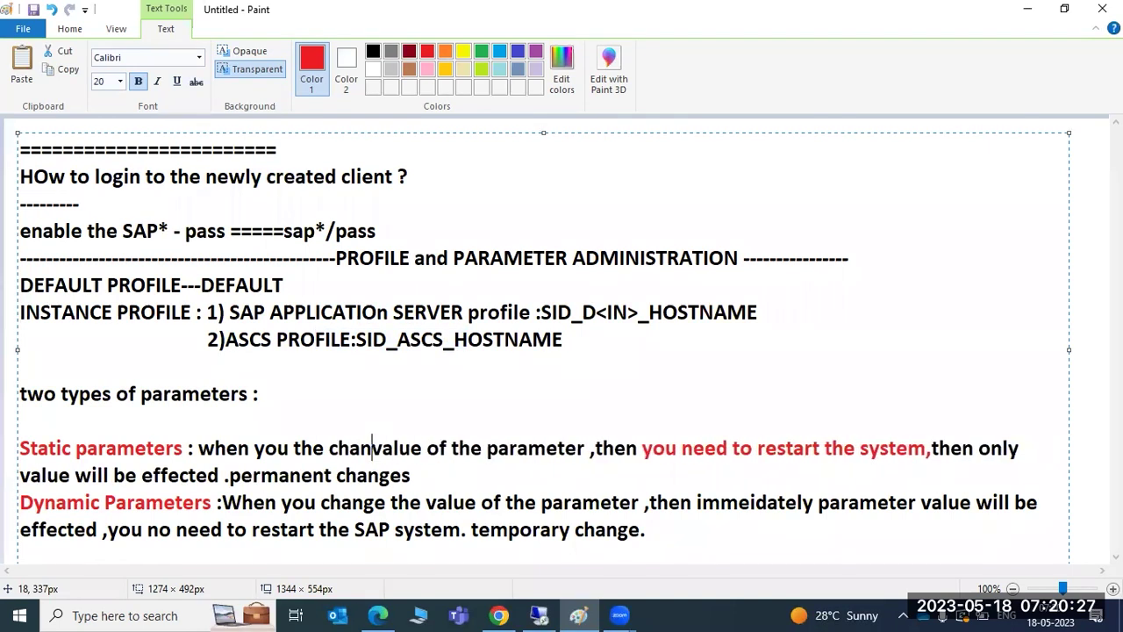
{"action": "type", "text": "change the"}
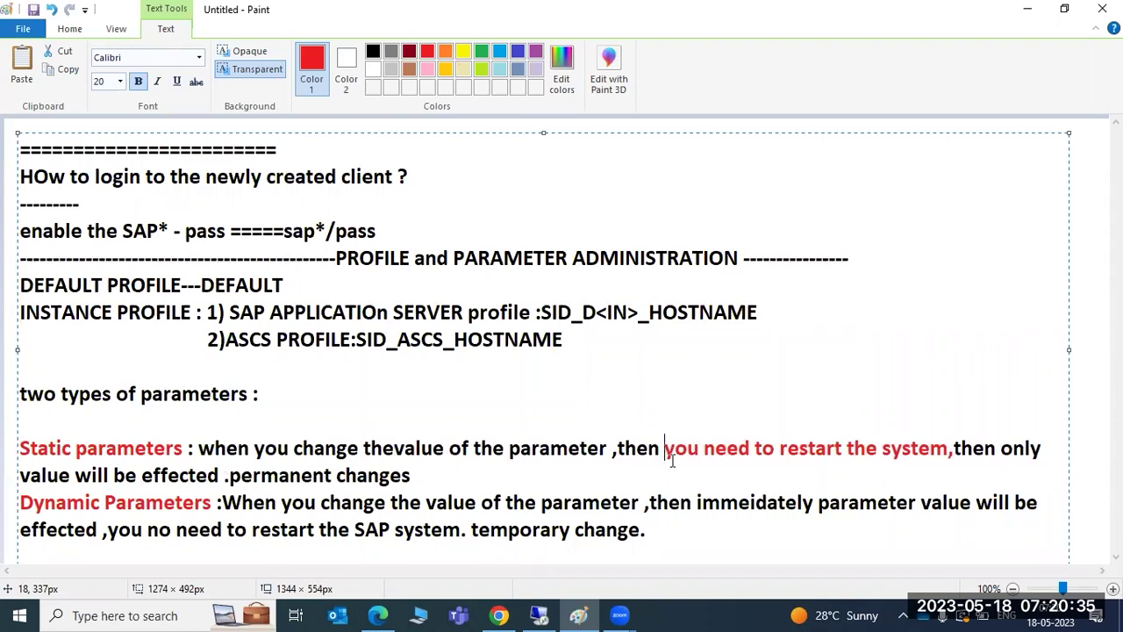
{"action": "left_click_drag", "start_coordinate": [665, 452], "coordinate": [689, 468]}
{"action": "left_click", "coordinate": [115, 445]}
Tag the static note '----RZ10' and the dynamic note '--RZ11', then return to SAP.
{"action": "left_click", "coordinate": [439, 470]}
{"action": "type", "text": "----"}
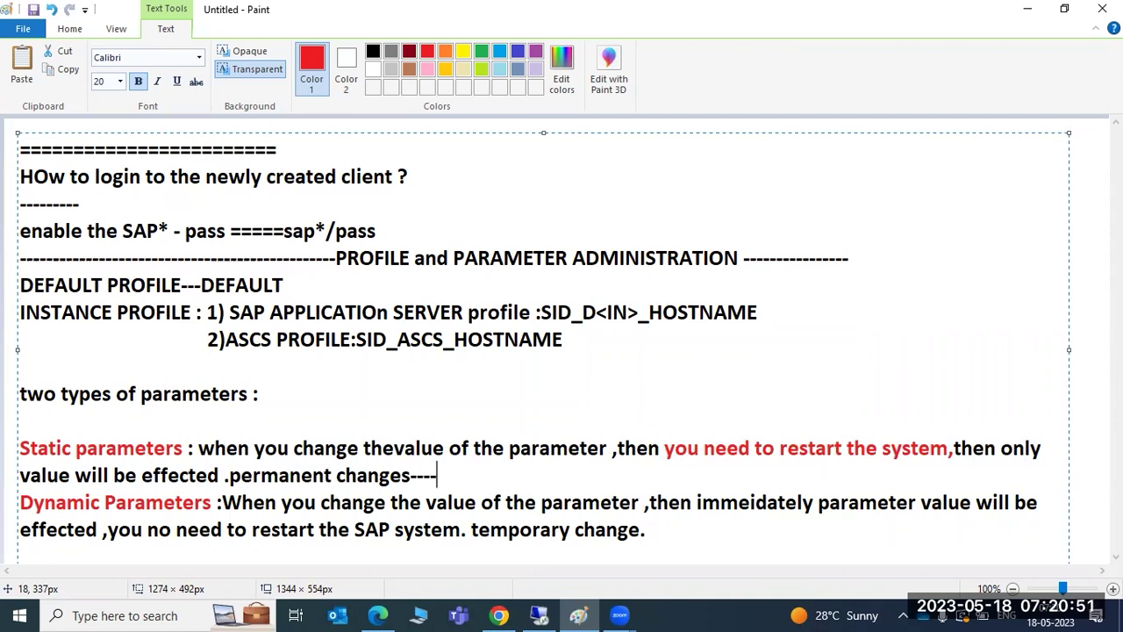
{"action": "type", "text": "RZ10"}
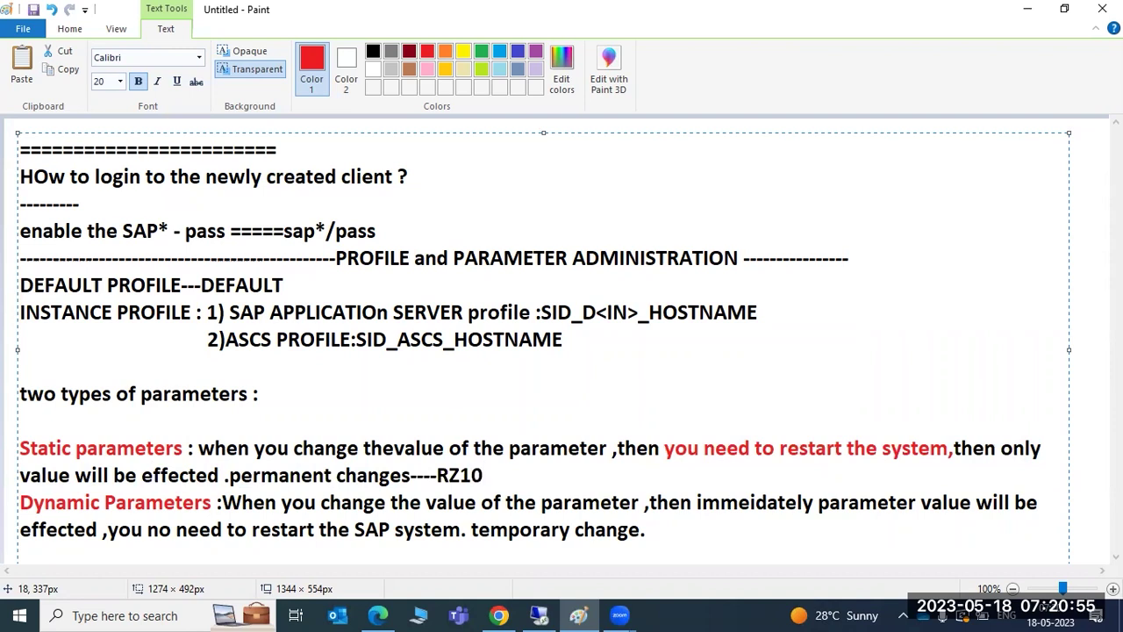
{"action": "key", "text": "Right"}
{"action": "key", "text": "Right"}
{"action": "key", "text": "Right"}
{"action": "key", "text": "Right"}
{"action": "key", "text": "Right"}
{"action": "key", "text": "Right"}
{"action": "key", "text": "Right"}
{"action": "key", "text": "Right"}
{"action": "key", "text": "Right"}
{"action": "key", "text": "Right"}
{"action": "key", "text": "Right"}
{"action": "key", "text": "Right"}
{"action": "key", "text": "Right"}
{"action": "key", "text": "Right"}
{"action": "key", "text": "Right"}
{"action": "key", "text": "Right"}
{"action": "type", "text": "--RZ11"}
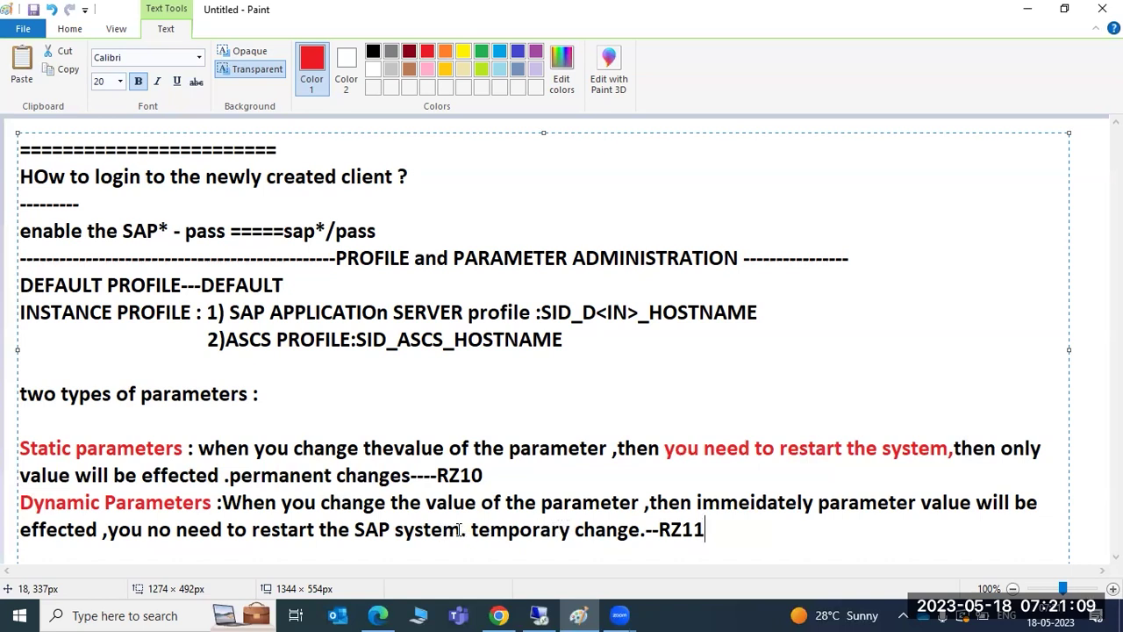
{"action": "left_click", "coordinate": [538, 615]}
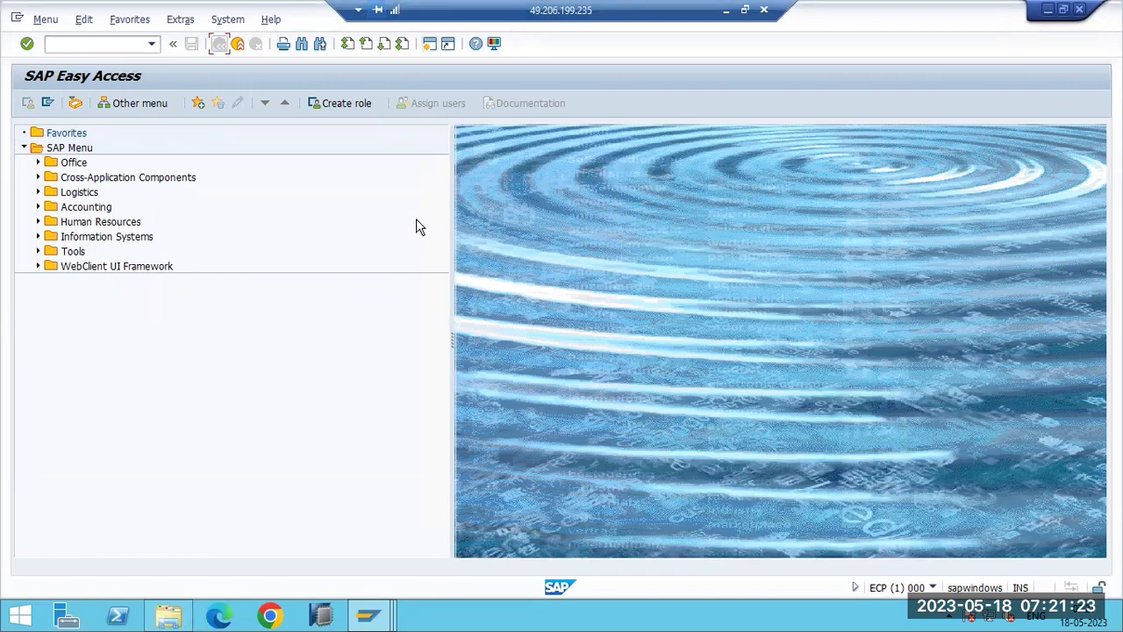
{"action": "left_click", "coordinate": [70, 45]}
{"action": "type", "text": "sm50"}
{"action": "key", "text": "Return"}
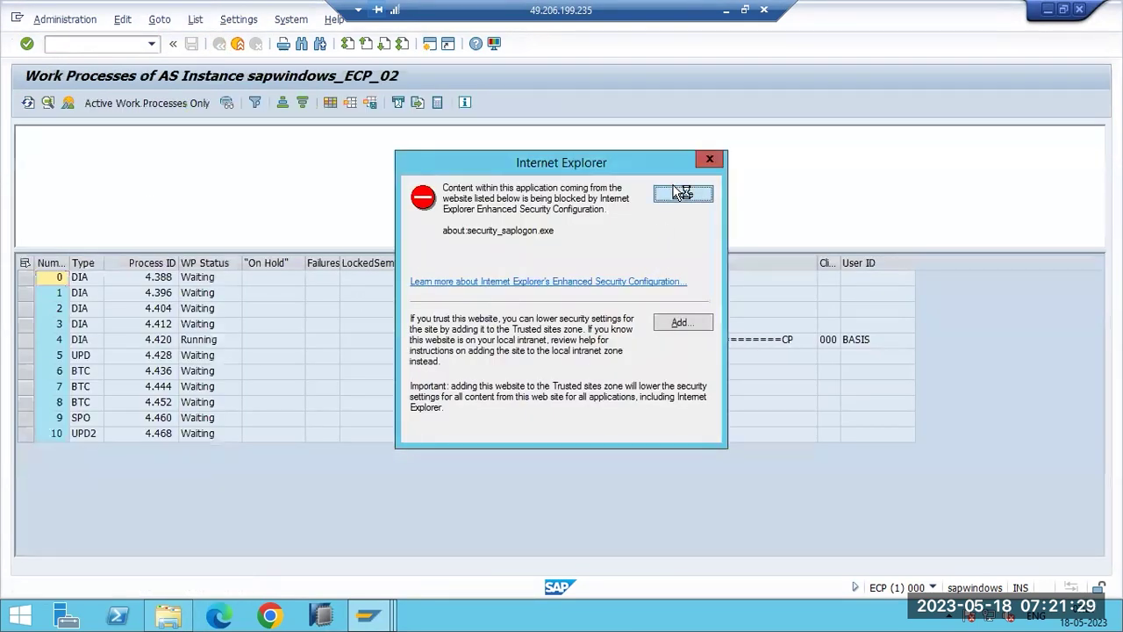
{"action": "left_click", "coordinate": [682, 193]}
{"action": "left_click", "coordinate": [193, 186]}
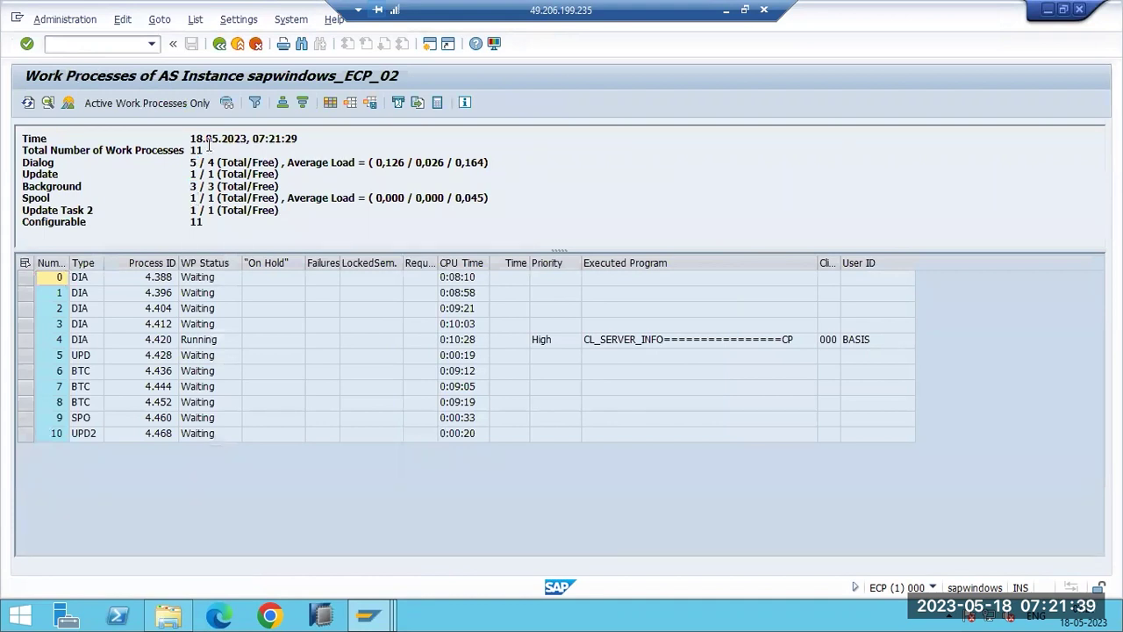
{"action": "left_click", "coordinate": [219, 43]}
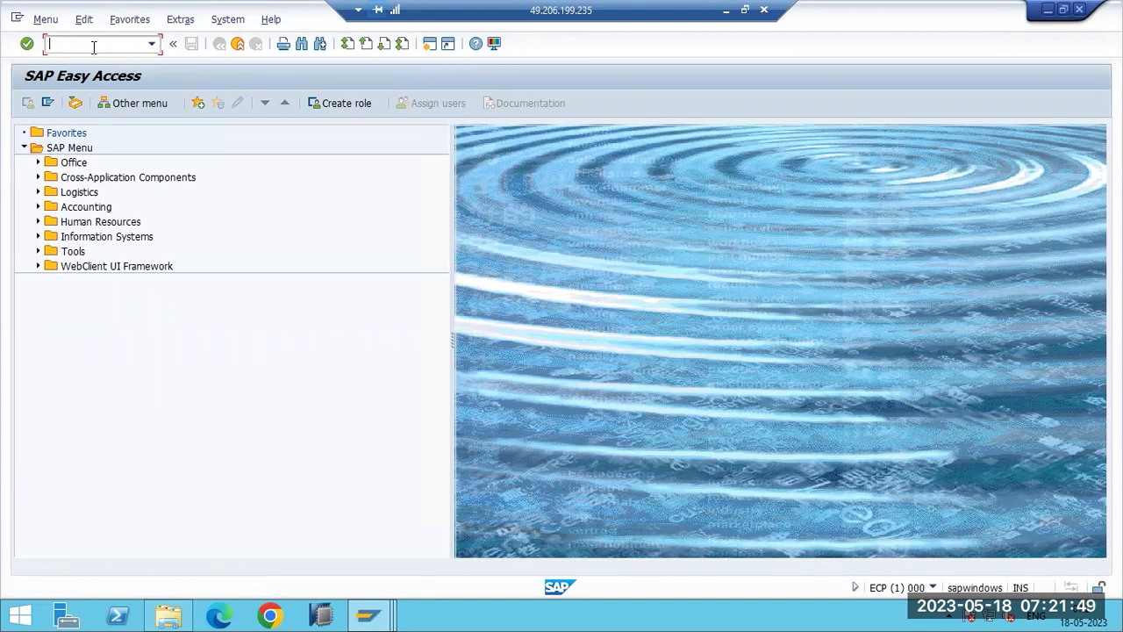
In RZ10, import profiles of active servers via Utilities, then go back to Edit Profiles.
{"action": "type", "text": "rz10"}
{"action": "key", "text": "Return"}
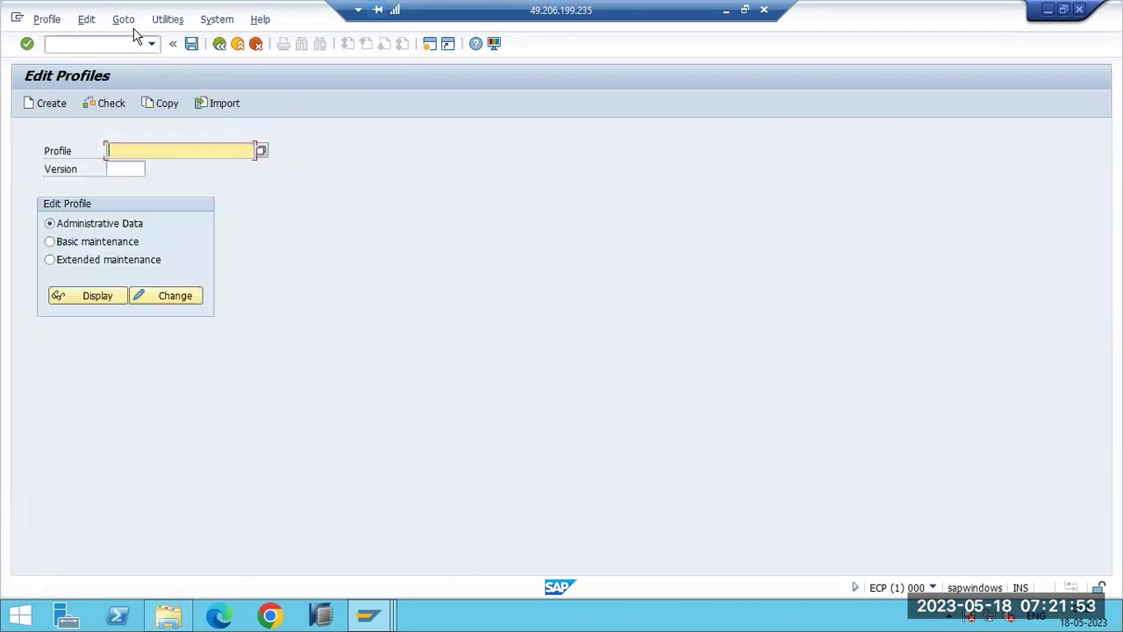
{"action": "left_click", "coordinate": [262, 151]}
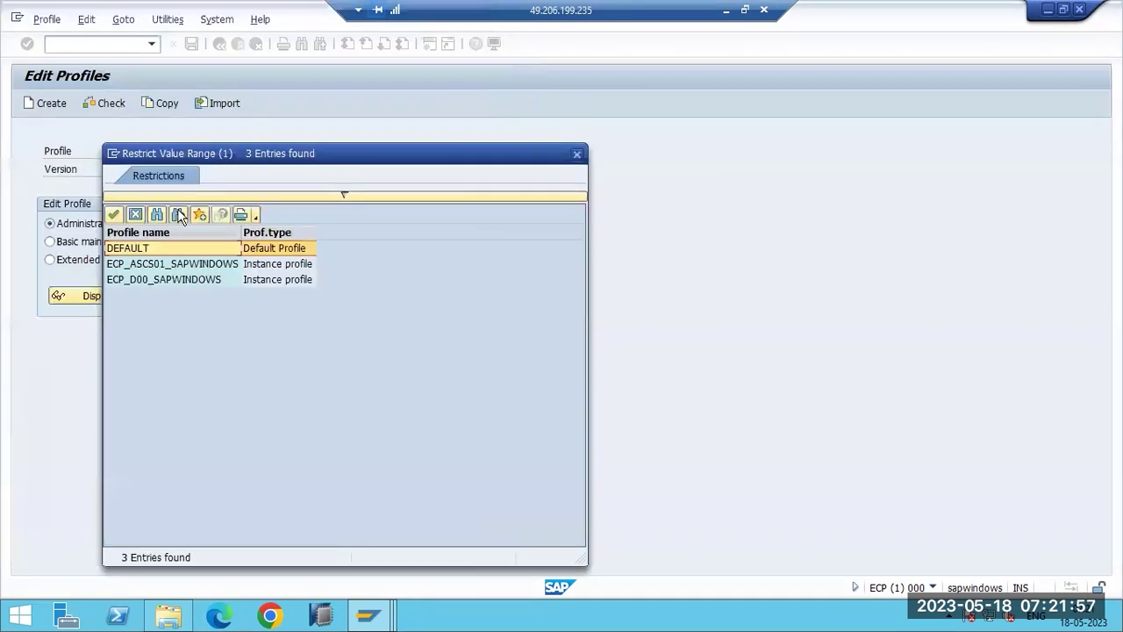
{"action": "left_click", "coordinate": [577, 154]}
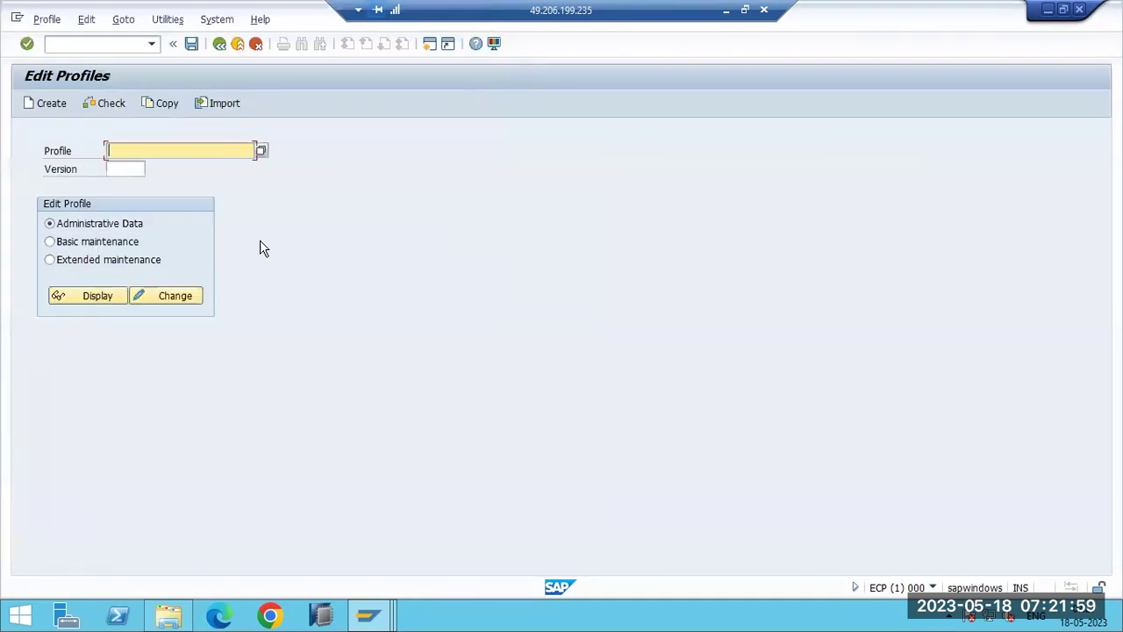
{"action": "left_click", "coordinate": [165, 20]}
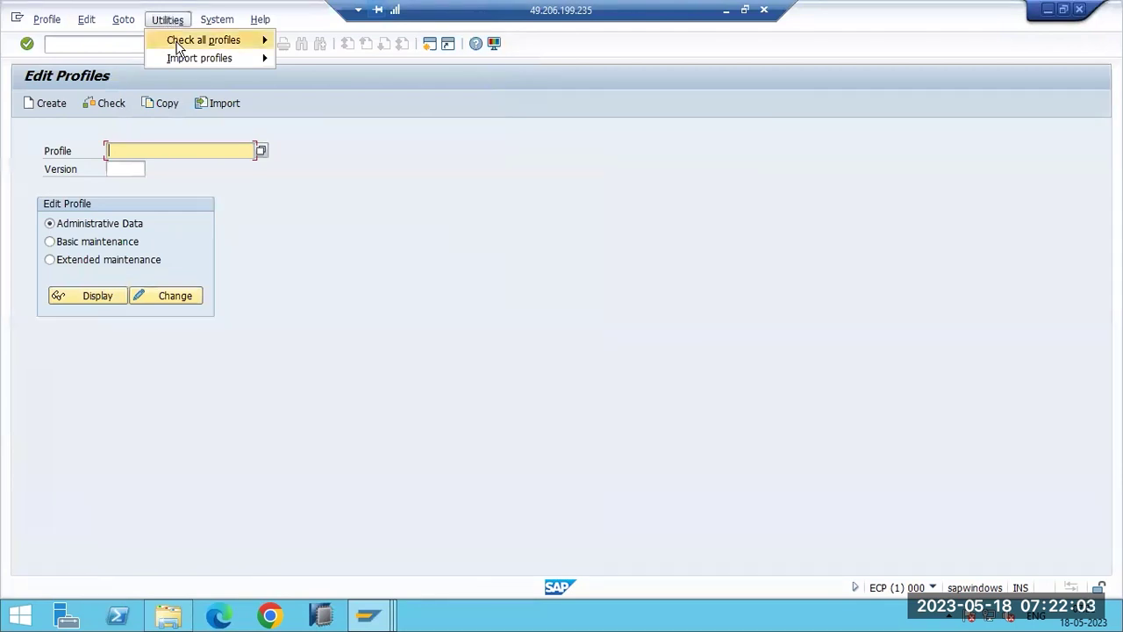
{"action": "mouse_move", "coordinate": [180, 59]}
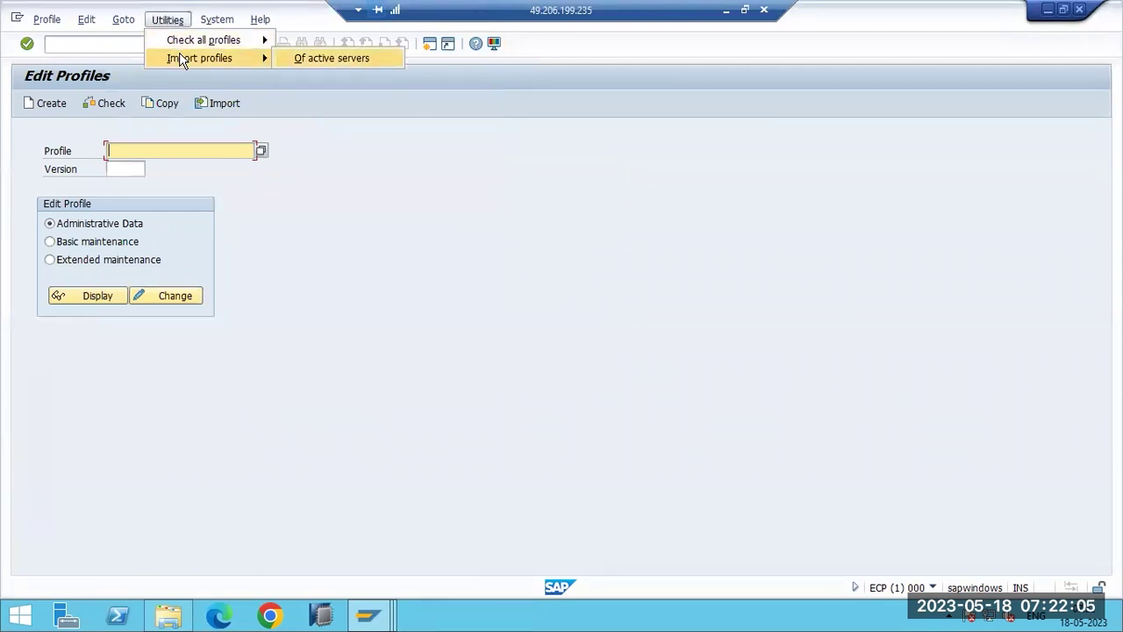
{"action": "left_click", "coordinate": [332, 58]}
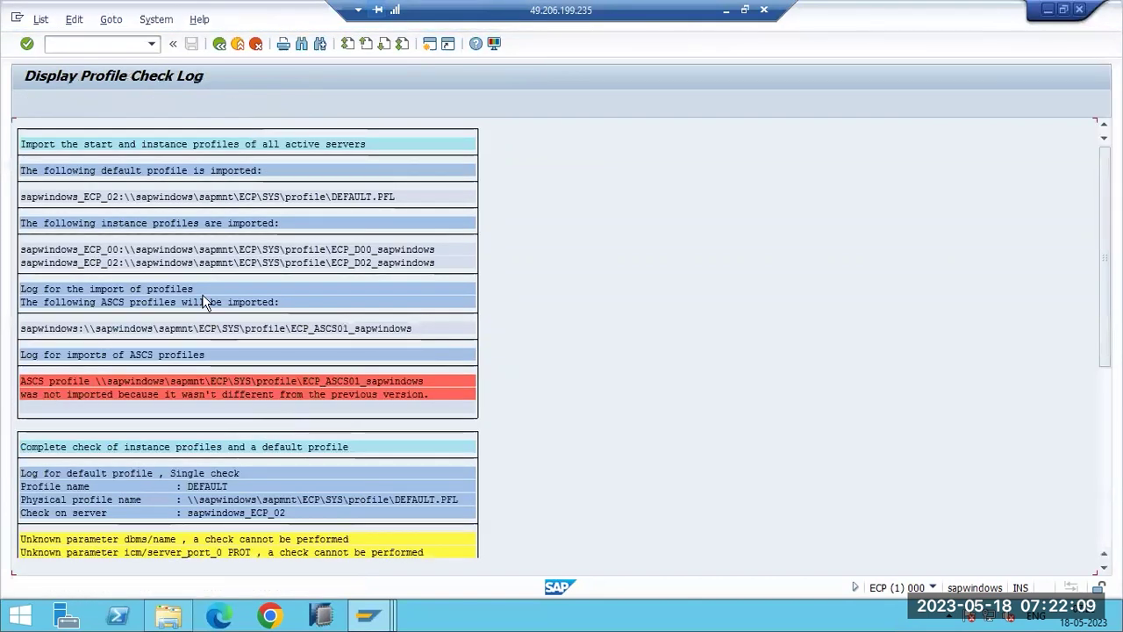
{"action": "left_click", "coordinate": [220, 43]}
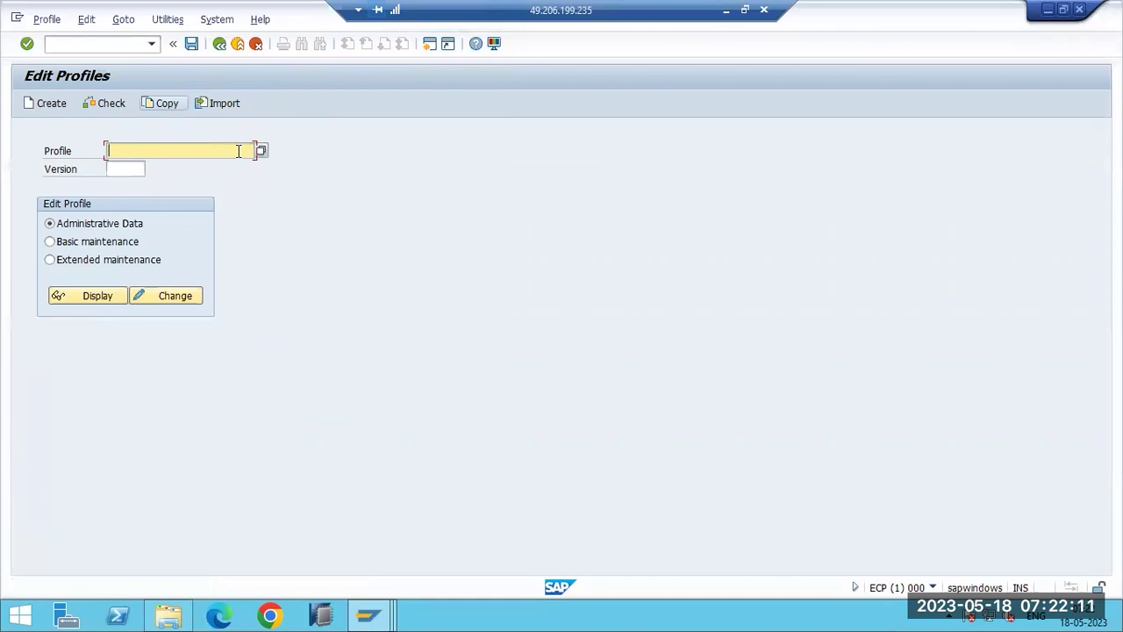
Choose ECP_D02_SAPWINDOWS from the profile list as the profile to maintain.
{"action": "left_click", "coordinate": [261, 151]}
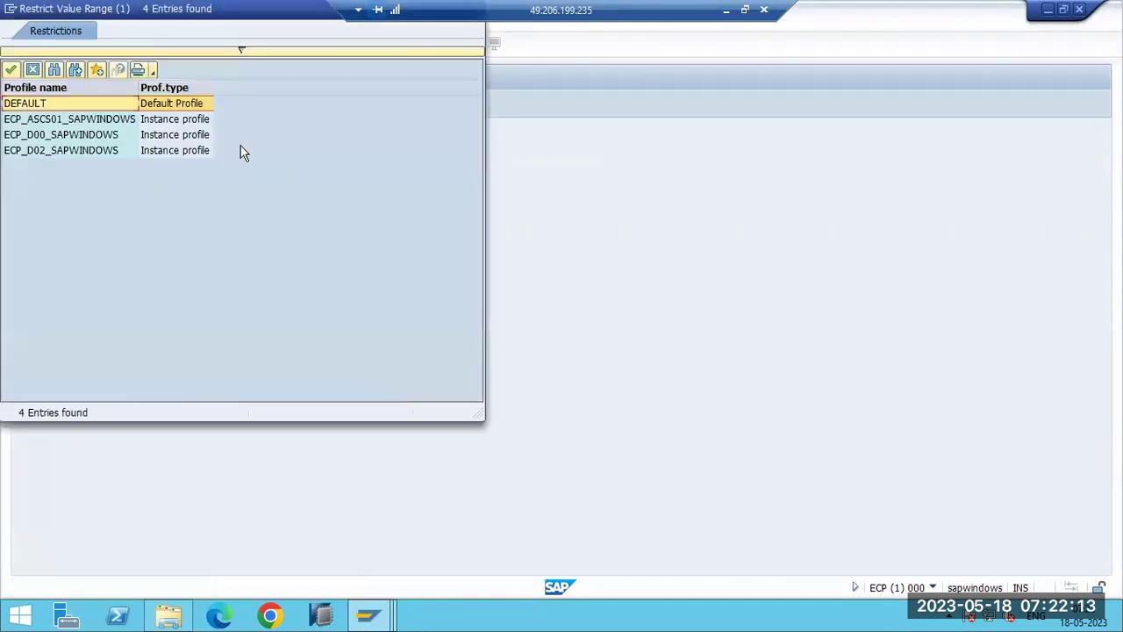
{"action": "left_click_drag", "start_coordinate": [136, 10], "coordinate": [419, 156]}
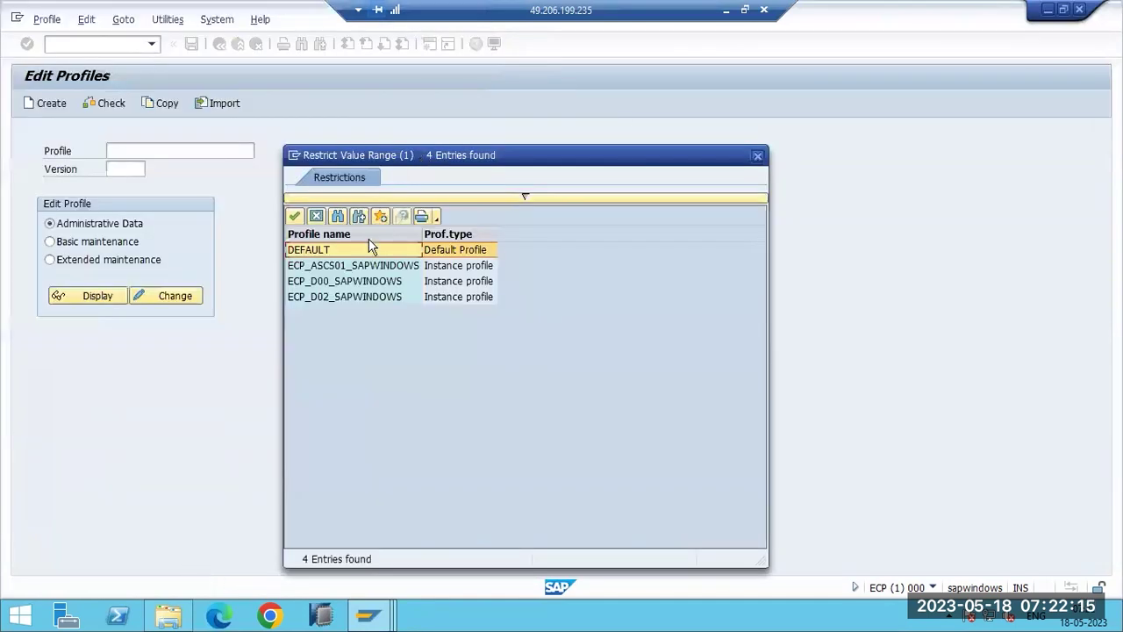
{"action": "left_click", "coordinate": [323, 298]}
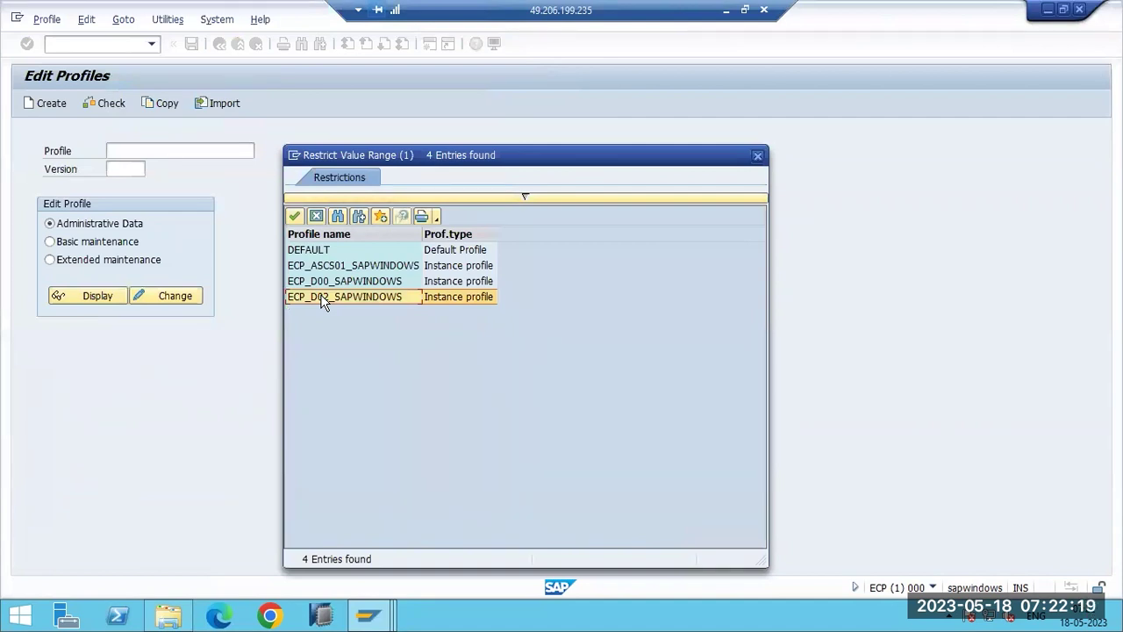
{"action": "double_click", "coordinate": [323, 298]}
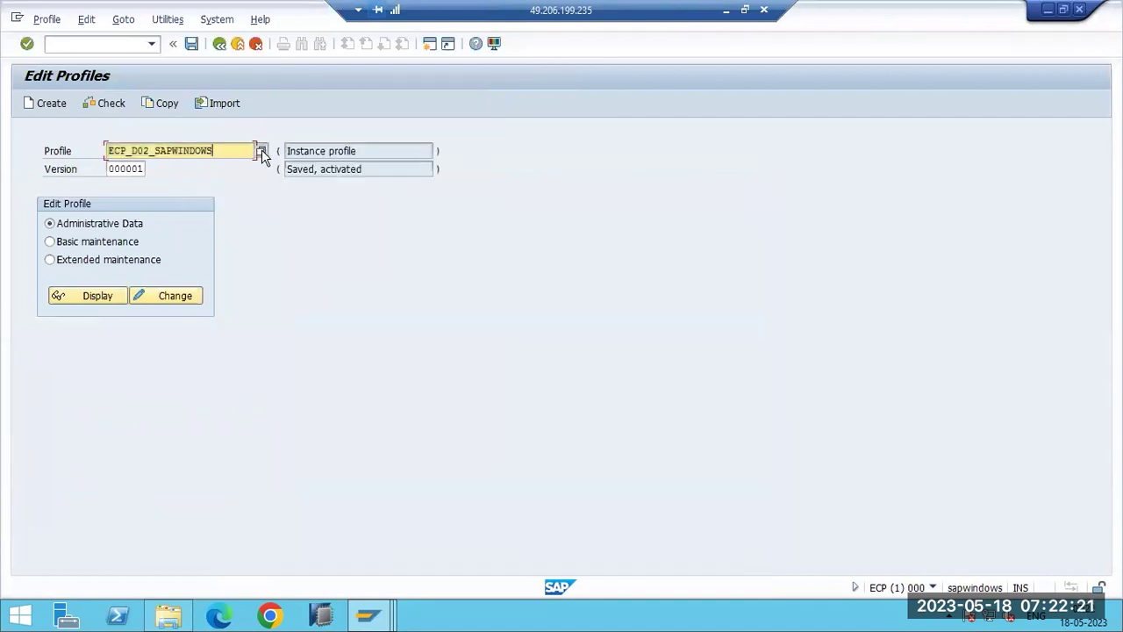
Review the ECP_D00, ECP_D02 and DEFAULT entries in the profile list, and check the Paint notes.
{"action": "left_click", "coordinate": [261, 151]}
{"action": "left_click_drag", "start_coordinate": [127, 16], "coordinate": [398, 151]}
{"action": "left_click", "coordinate": [355, 272]}
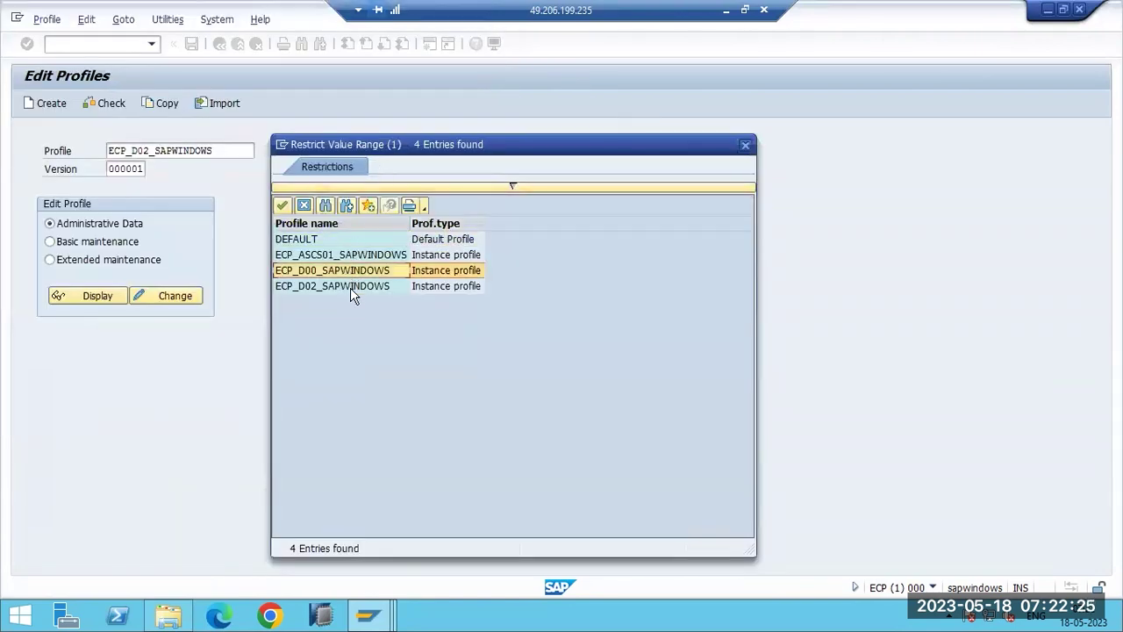
{"action": "left_click", "coordinate": [329, 285]}
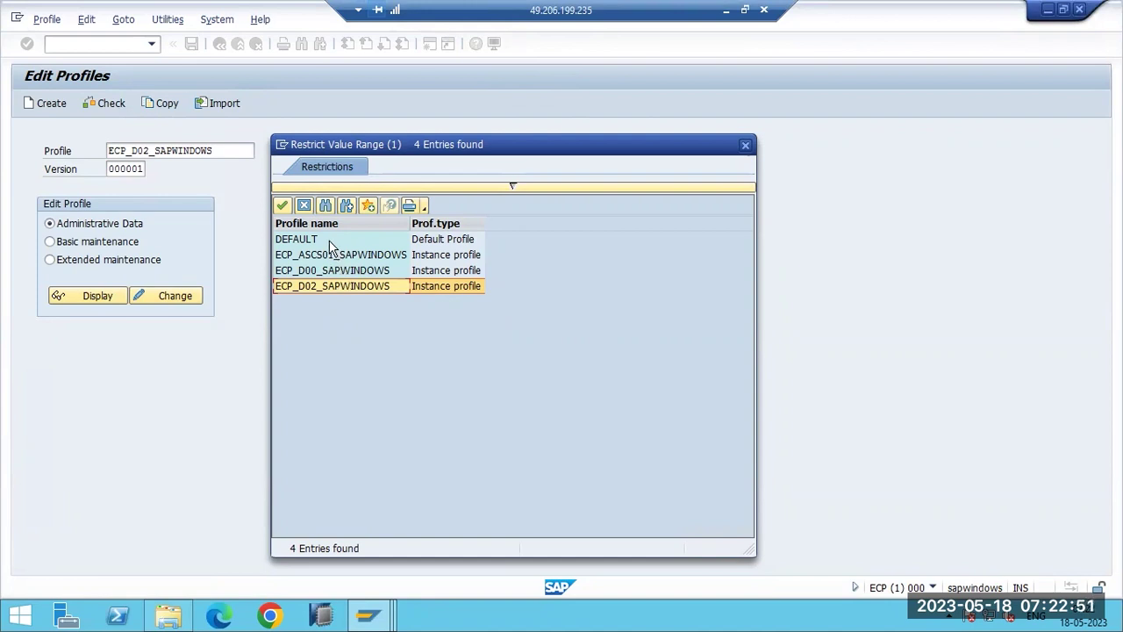
{"action": "left_click", "coordinate": [331, 244]}
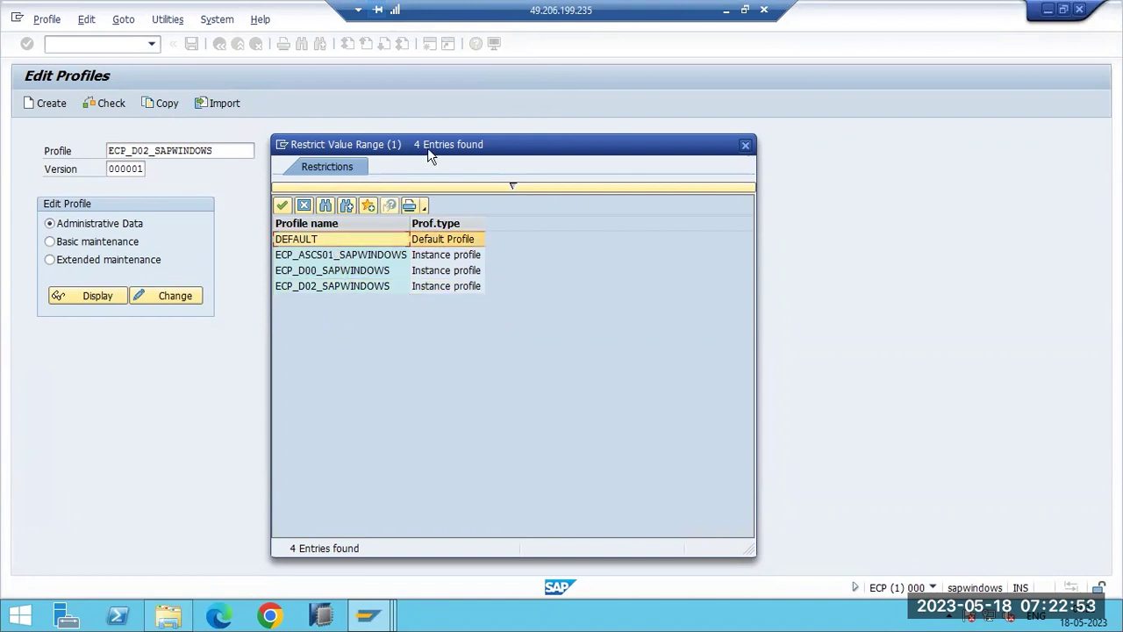
{"action": "left_click", "coordinate": [727, 11]}
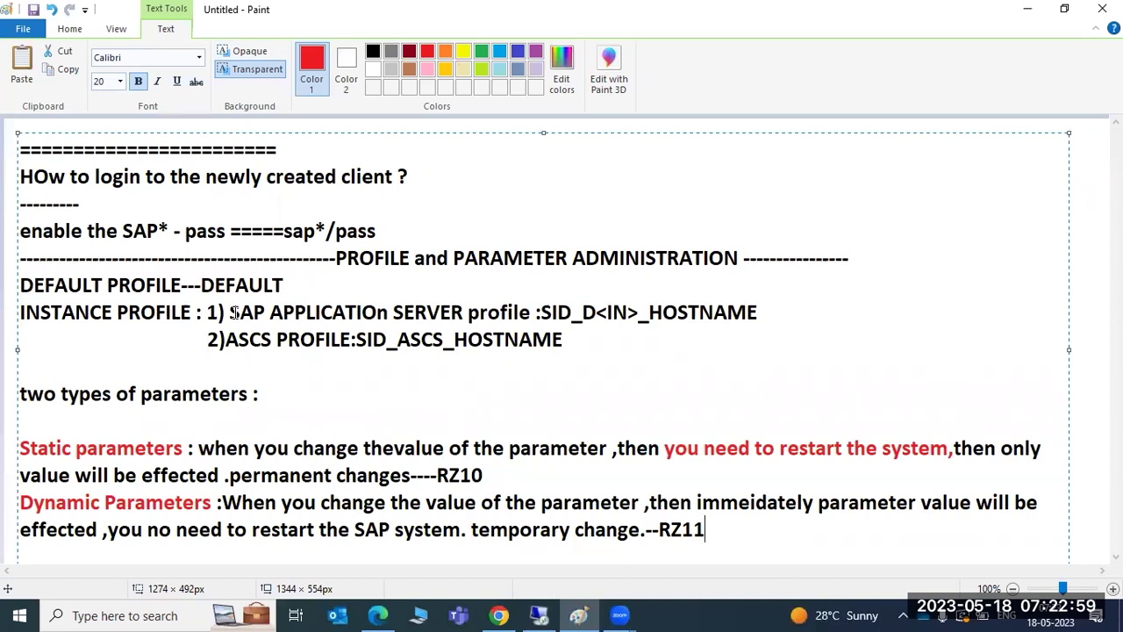
{"action": "left_click_drag", "start_coordinate": [111, 177], "coordinate": [393, 180]}
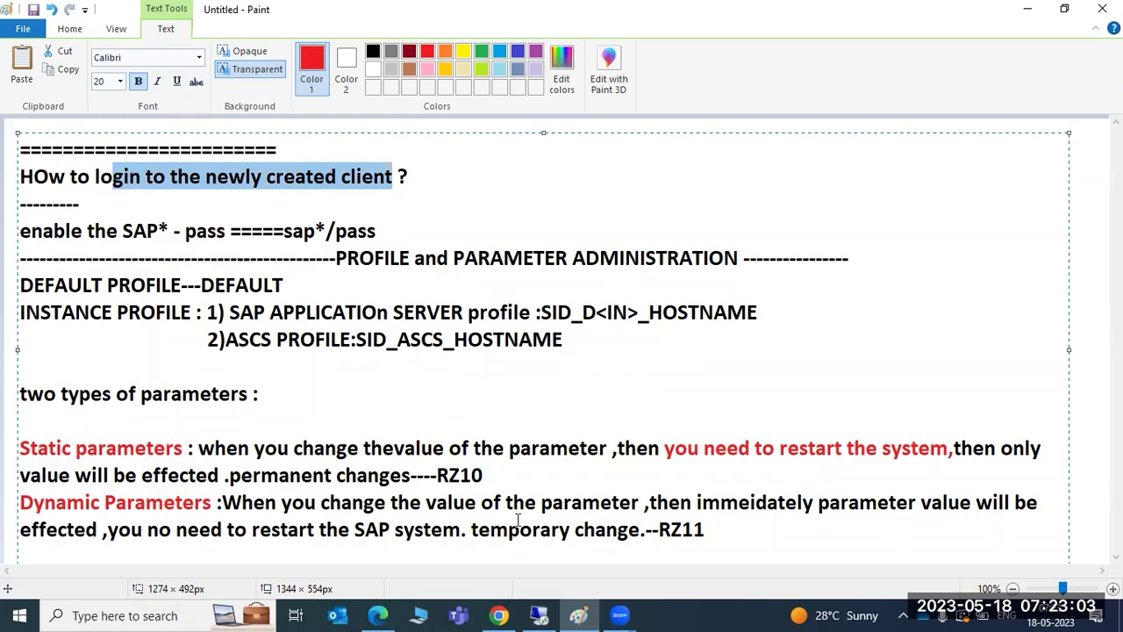
{"action": "left_click", "coordinate": [539, 615]}
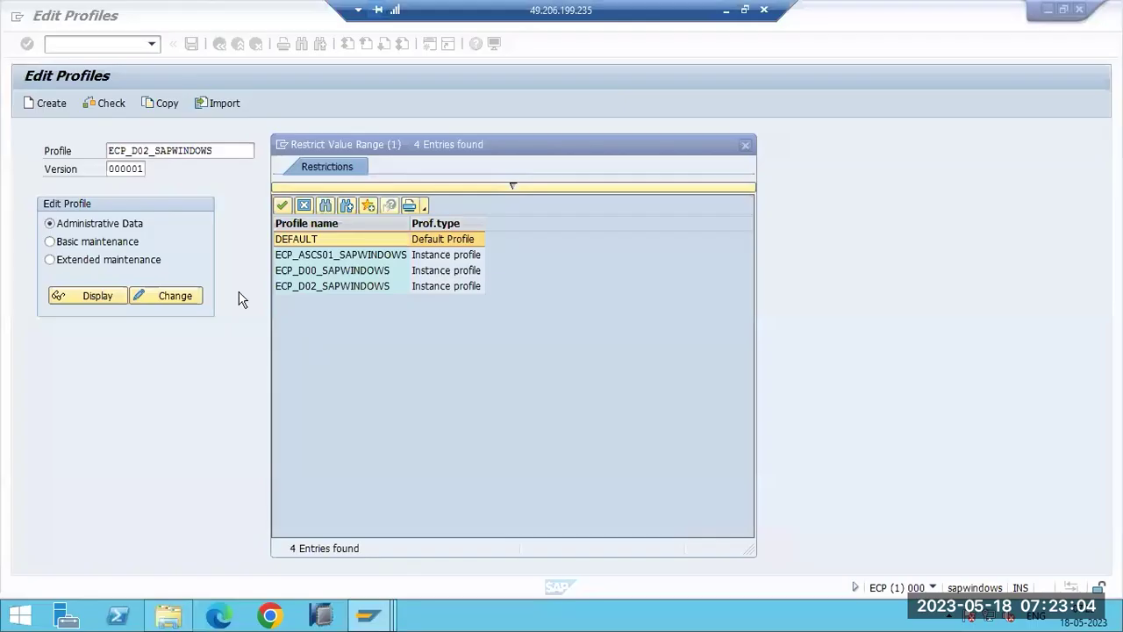
Load the DEFAULT profile in extended maintenance and start creating a new parameter.
{"action": "double_click", "coordinate": [294, 239]}
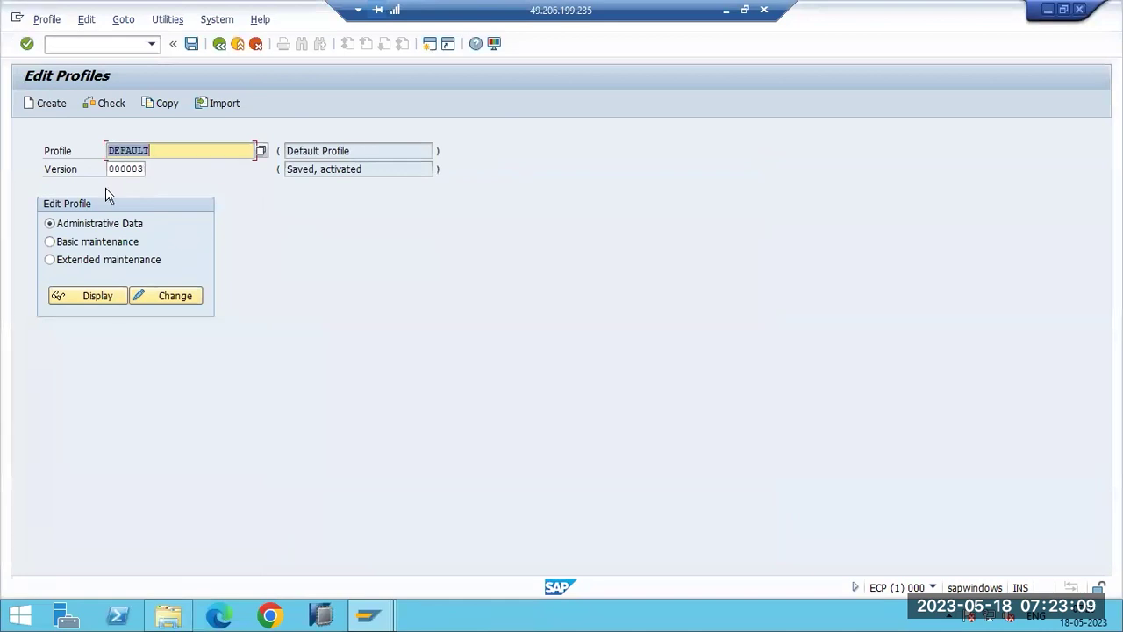
{"action": "left_click", "coordinate": [95, 264]}
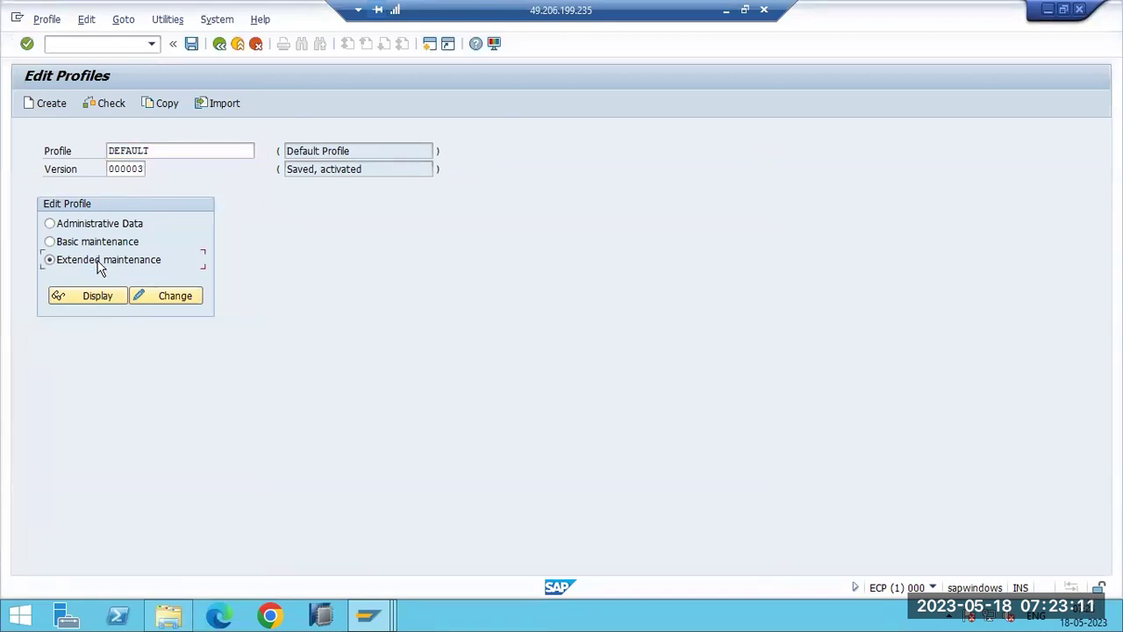
{"action": "left_click", "coordinate": [150, 295]}
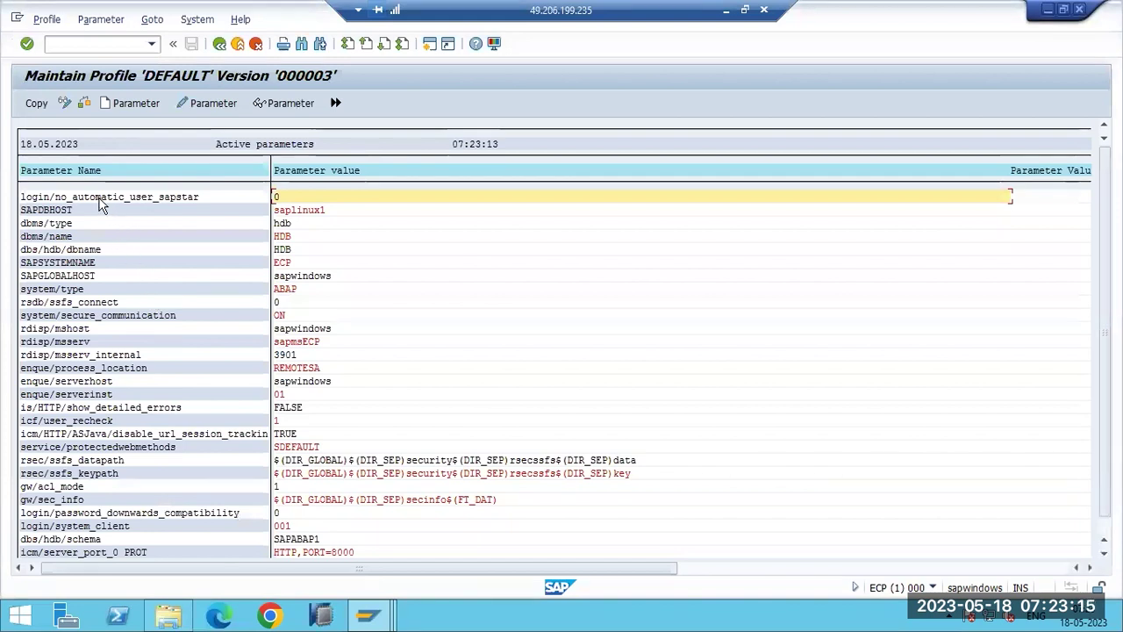
{"action": "left_click", "coordinate": [120, 102]}
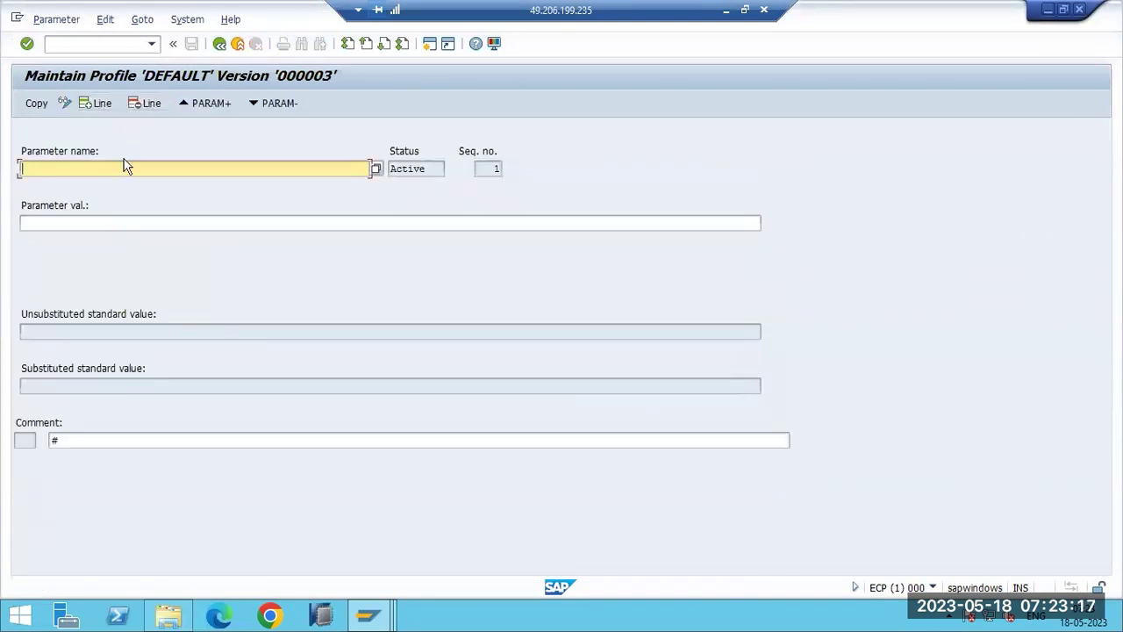
{"action": "left_click", "coordinate": [220, 43]}
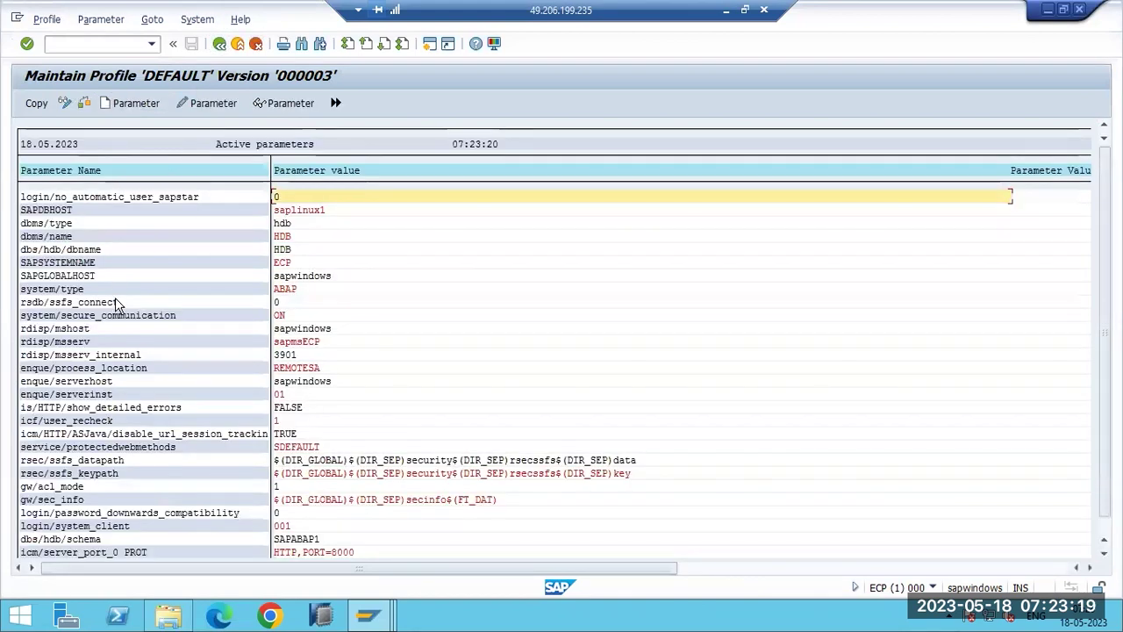
{"action": "left_click", "coordinate": [105, 104]}
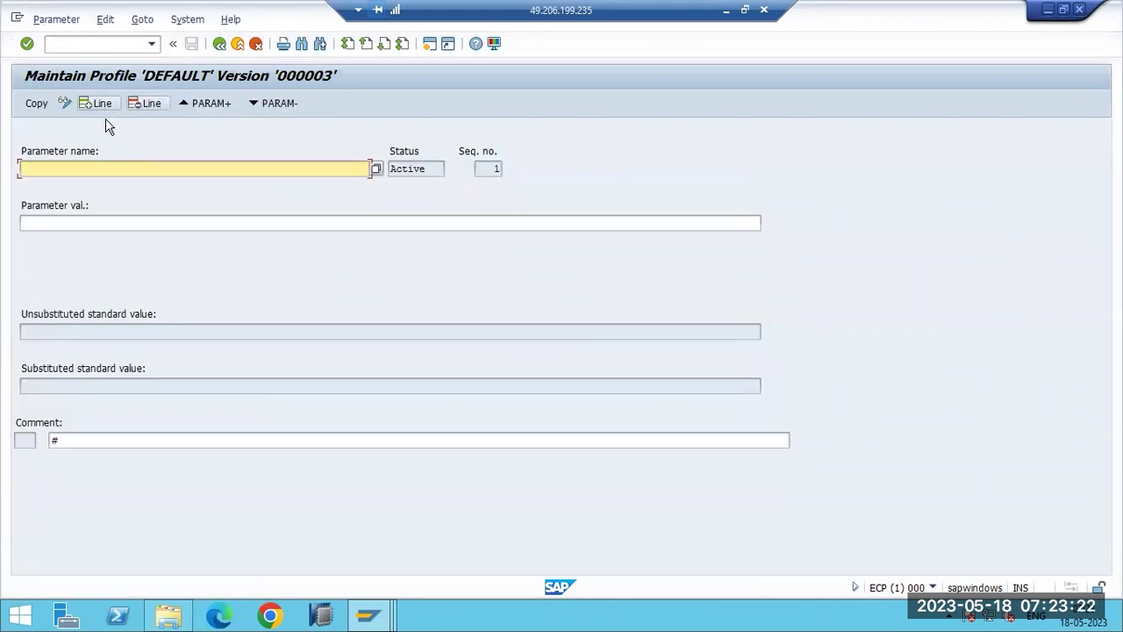
Browse down through the F4 list of 2021 profile parameter names.
{"action": "left_click", "coordinate": [375, 170]}
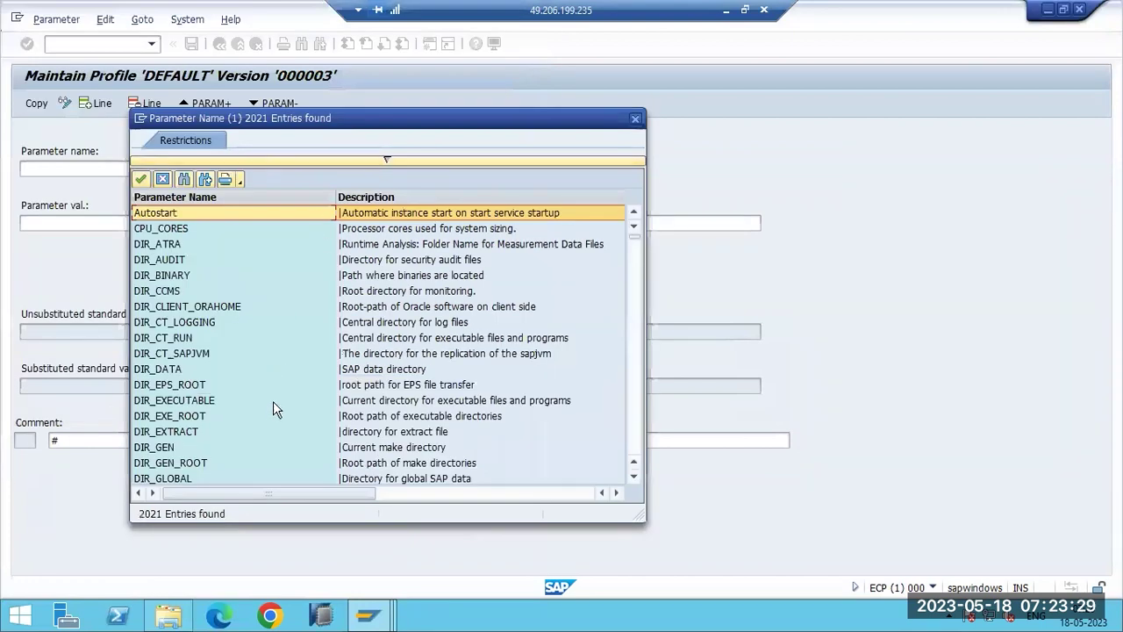
{"action": "scroll", "coordinate": [245, 384], "scroll_direction": "down", "scroll_amount": 10}
{"action": "scroll", "coordinate": [245, 386], "scroll_direction": "down", "scroll_amount": 12}
{"action": "scroll", "coordinate": [207, 377], "scroll_direction": "down", "scroll_amount": 15}
{"action": "scroll", "coordinate": [209, 385], "scroll_direction": "down", "scroll_amount": 20}
{"action": "scroll", "coordinate": [209, 384], "scroll_direction": "down", "scroll_amount": 20}
{"action": "scroll", "coordinate": [209, 391], "scroll_direction": "down", "scroll_amount": 20}
{"action": "scroll", "coordinate": [208, 391], "scroll_direction": "down", "scroll_amount": 15}
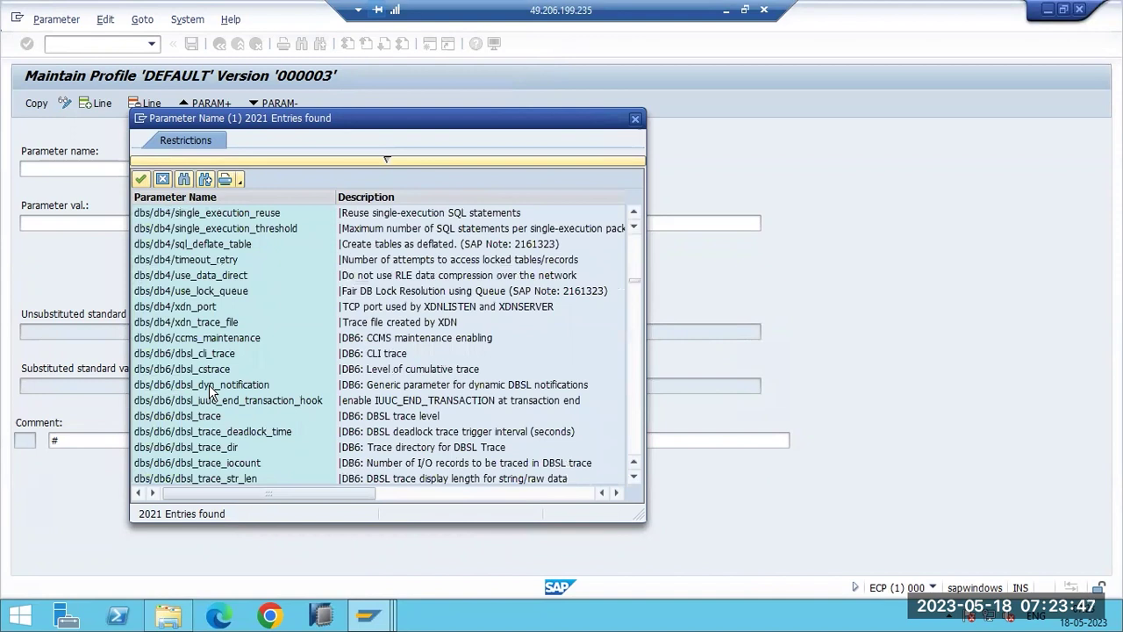
{"action": "scroll", "coordinate": [209, 384], "scroll_direction": "down", "scroll_amount": 20}
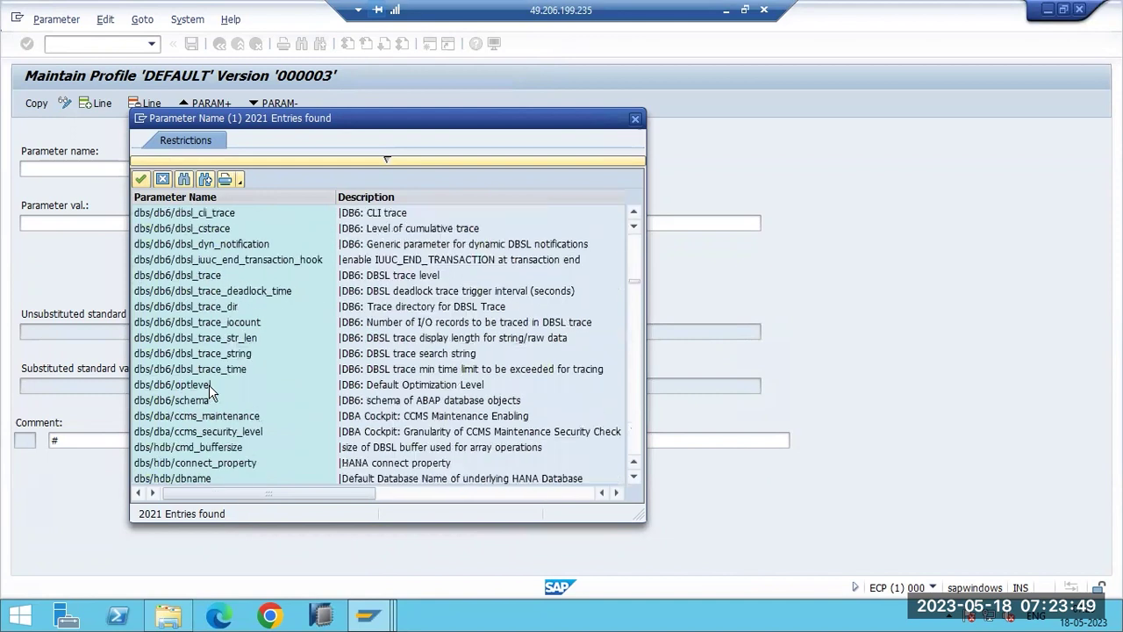
{"action": "scroll", "coordinate": [209, 391], "scroll_direction": "down", "scroll_amount": 6}
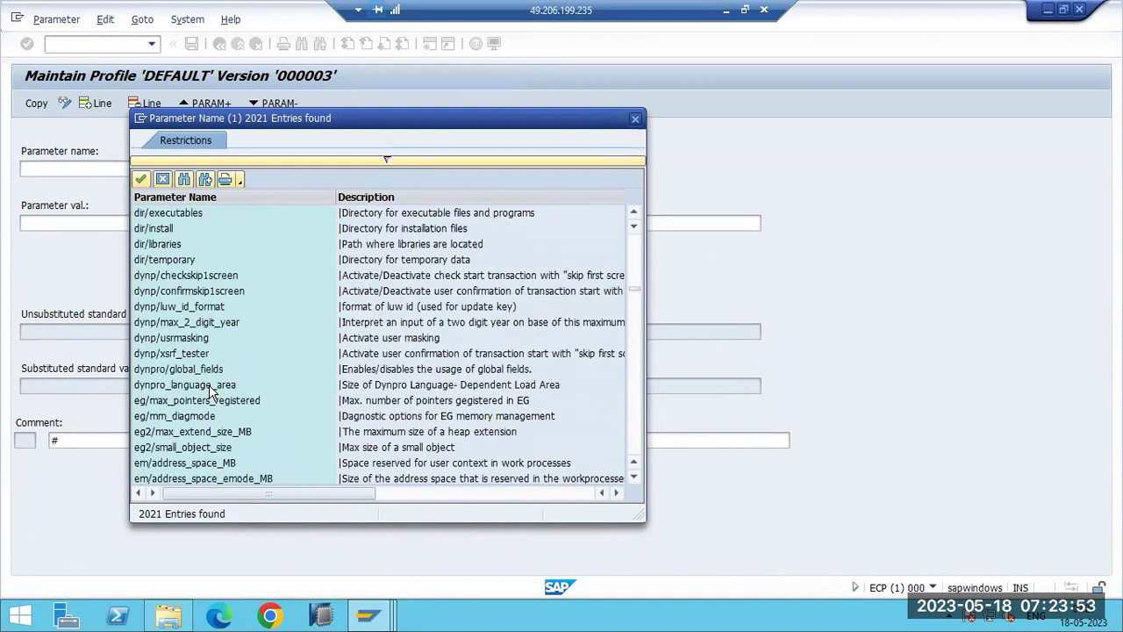
{"action": "scroll", "coordinate": [209, 391], "scroll_direction": "down", "scroll_amount": 20}
{"action": "scroll", "coordinate": [209, 390], "scroll_direction": "down", "scroll_amount": 20}
{"action": "scroll", "coordinate": [207, 391], "scroll_direction": "down", "scroll_amount": 20}
{"action": "scroll", "coordinate": [207, 391], "scroll_direction": "down", "scroll_amount": 20}
{"action": "scroll", "coordinate": [207, 390], "scroll_direction": "down", "scroll_amount": 15}
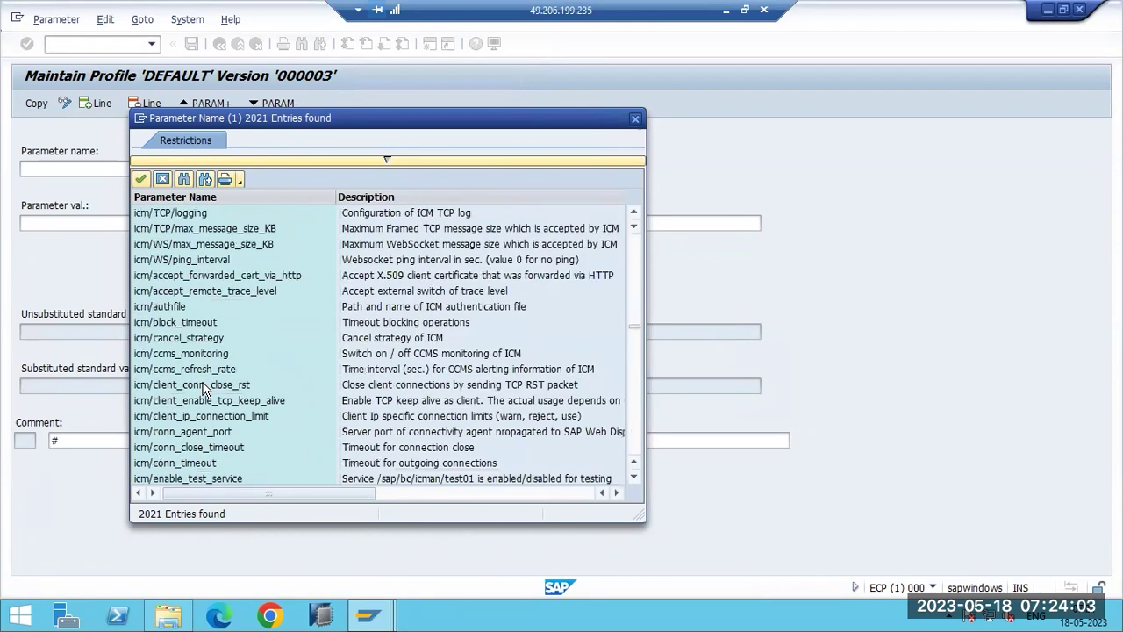
{"action": "scroll", "coordinate": [207, 392], "scroll_direction": "down", "scroll_amount": 20}
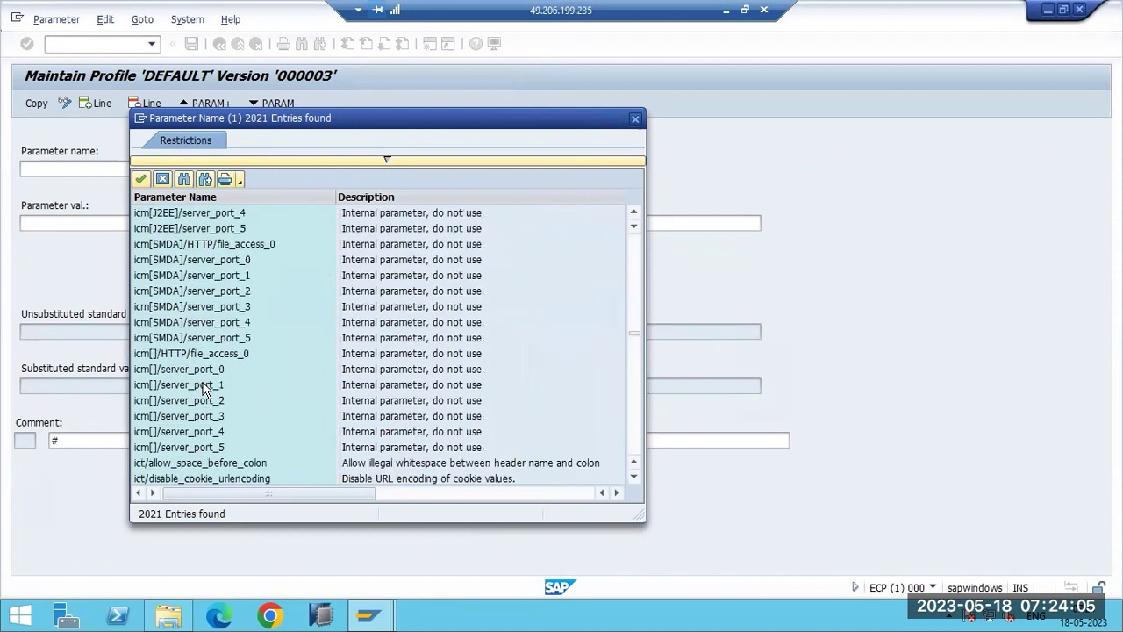
{"action": "scroll", "coordinate": [201, 389], "scroll_direction": "down", "scroll_amount": 5}
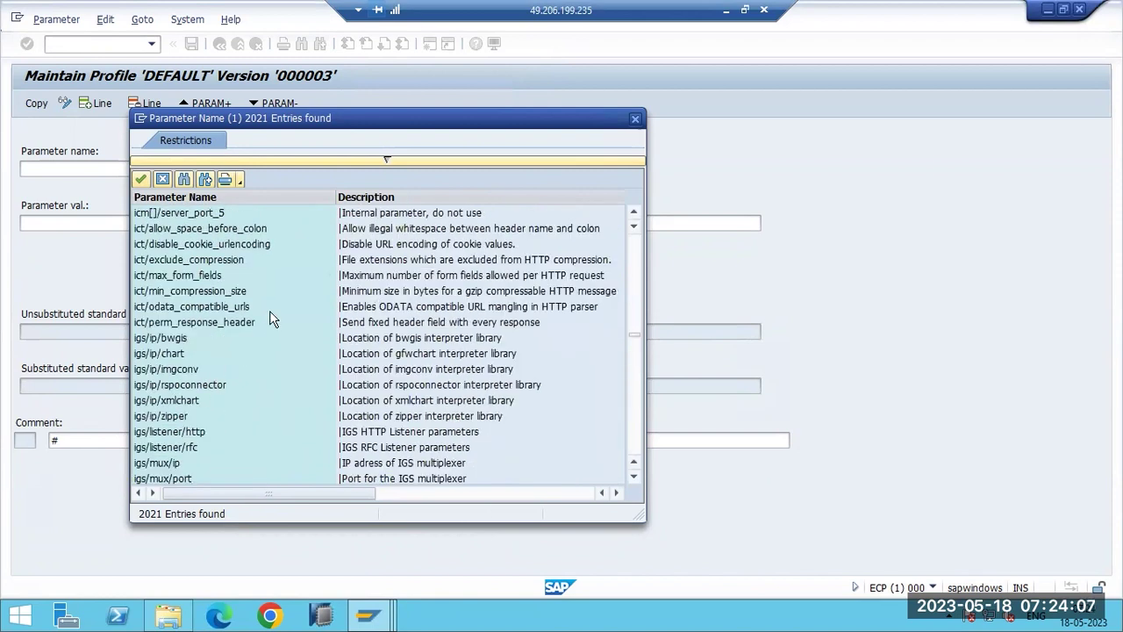
{"action": "scroll", "coordinate": [204, 451], "scroll_direction": "down", "scroll_amount": 4}
{"action": "scroll", "coordinate": [204, 448], "scroll_direction": "down", "scroll_amount": 8}
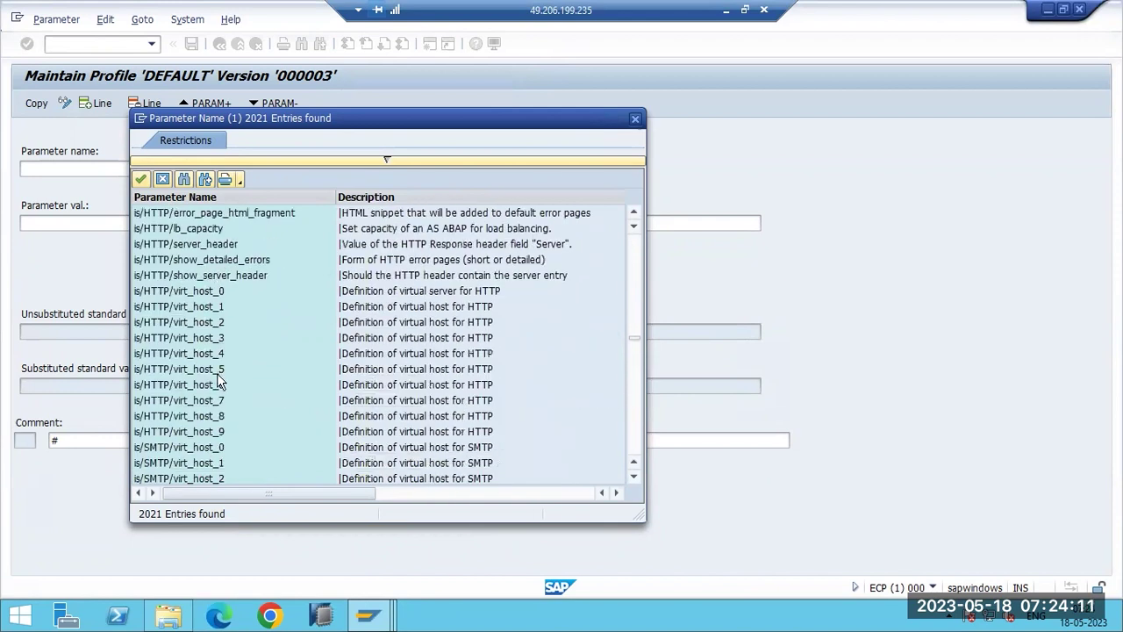
{"action": "scroll", "coordinate": [219, 388], "scroll_direction": "down", "scroll_amount": 18}
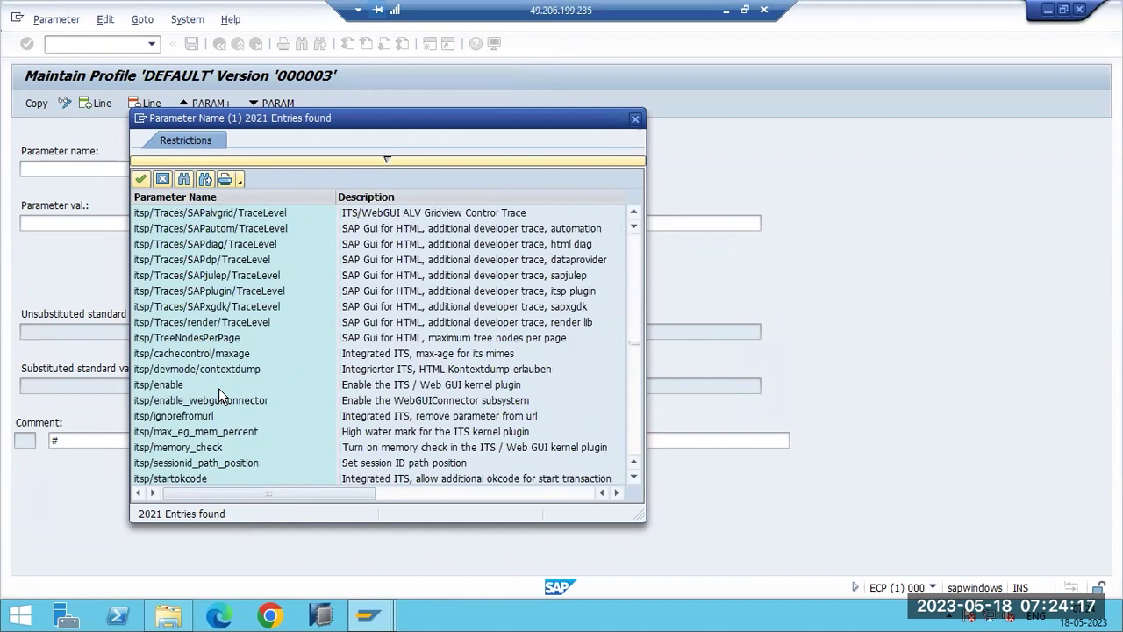
{"action": "scroll", "coordinate": [218, 388], "scroll_direction": "down", "scroll_amount": 10}
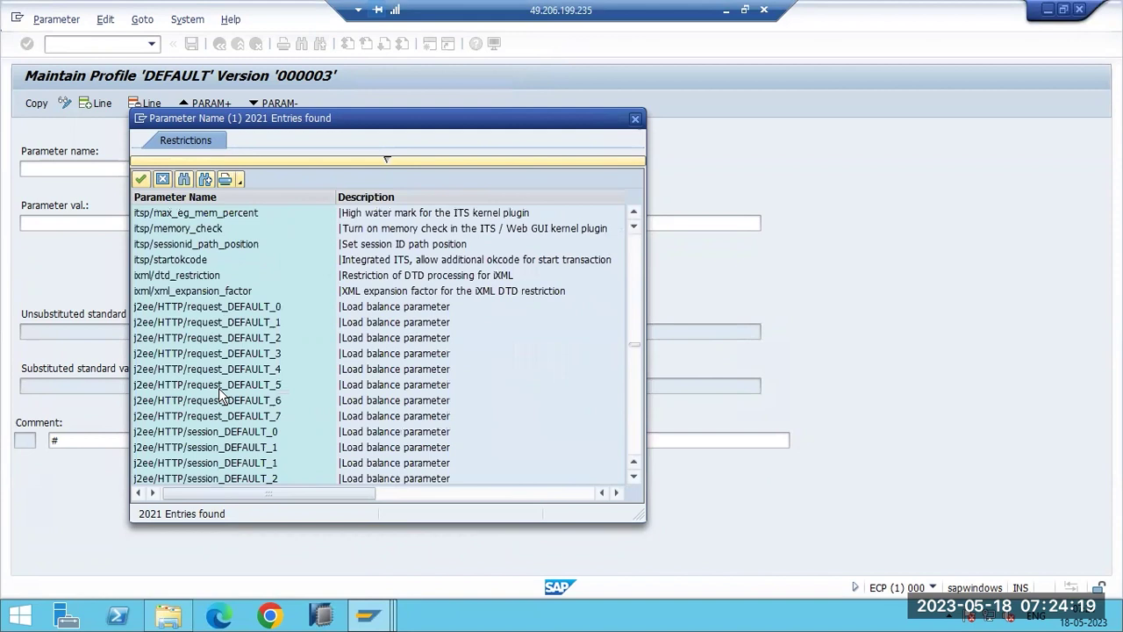
{"action": "scroll", "coordinate": [218, 397], "scroll_direction": "down", "scroll_amount": 3}
{"action": "scroll", "coordinate": [218, 390], "scroll_direction": "down", "scroll_amount": 6}
{"action": "scroll", "coordinate": [171, 252], "scroll_direction": "down", "scroll_amount": 15}
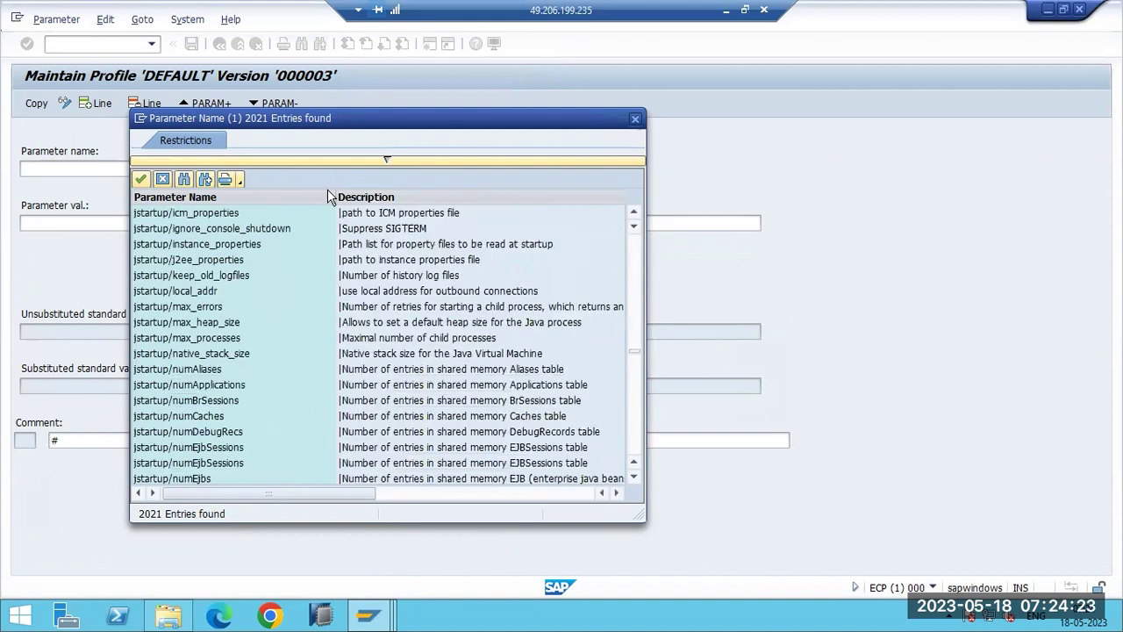
{"action": "scroll", "coordinate": [313, 214], "scroll_direction": "down", "scroll_amount": 12}
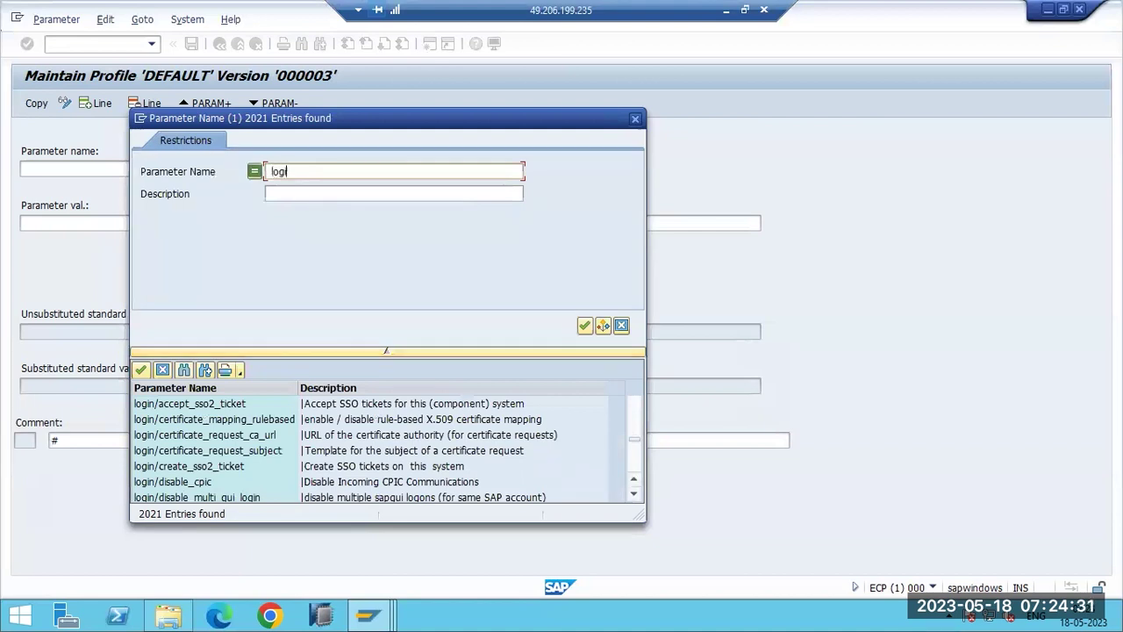
Filter parameter names with login* and load login/no_automatic_user_sapstar, value 0.
{"action": "type", "text": "*"}
{"action": "key", "text": "Return"}
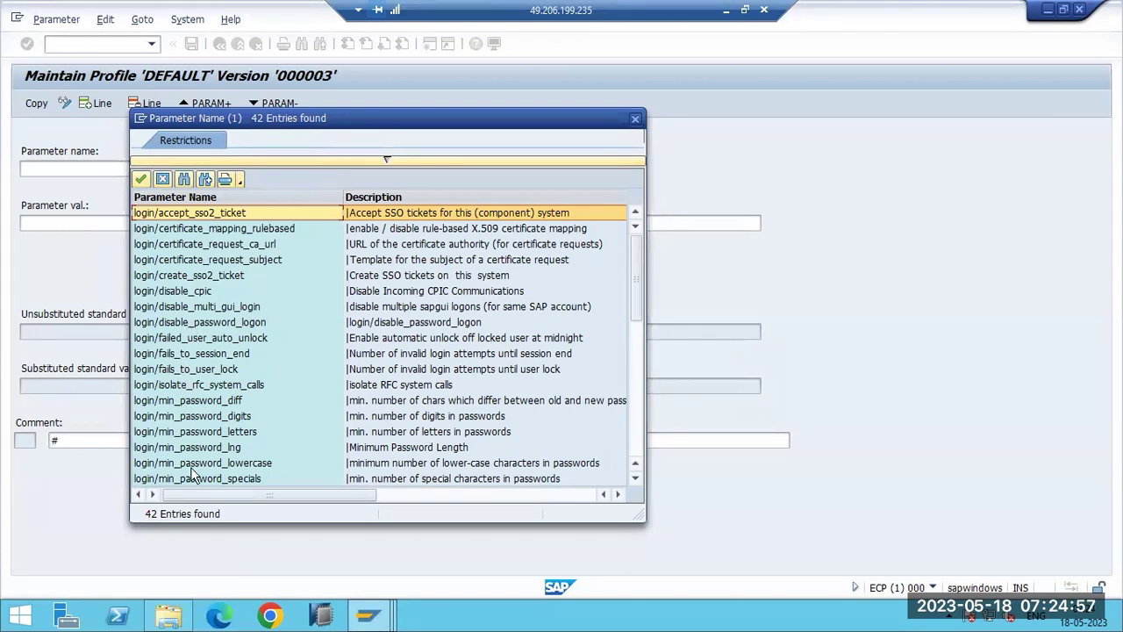
{"action": "scroll", "coordinate": [191, 471], "scroll_direction": "down", "scroll_amount": 3}
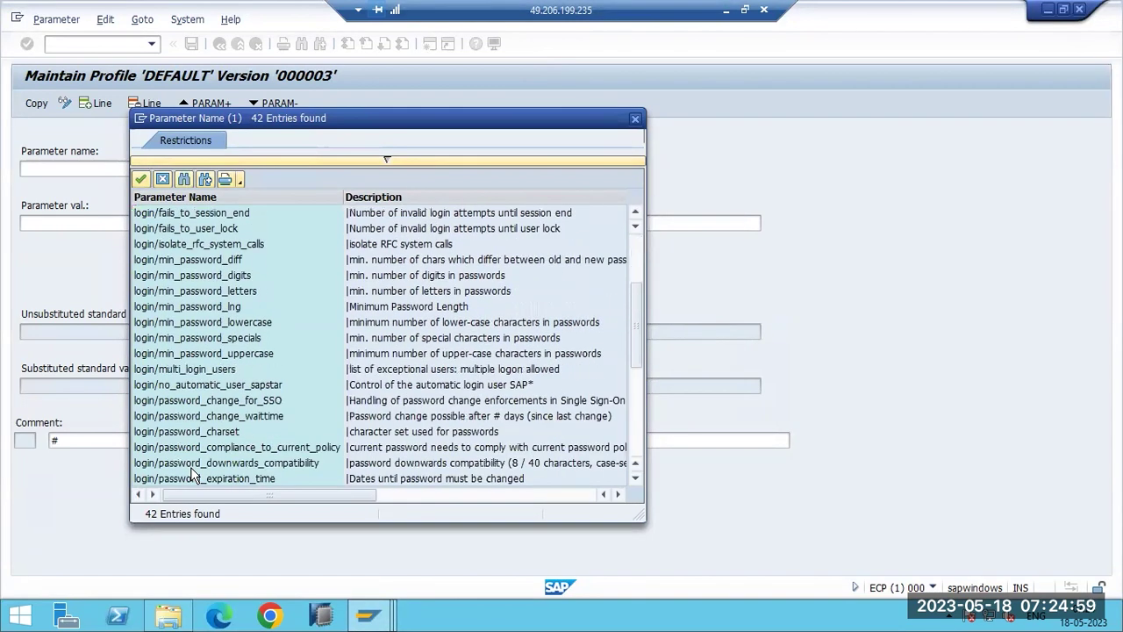
{"action": "left_click", "coordinate": [202, 389]}
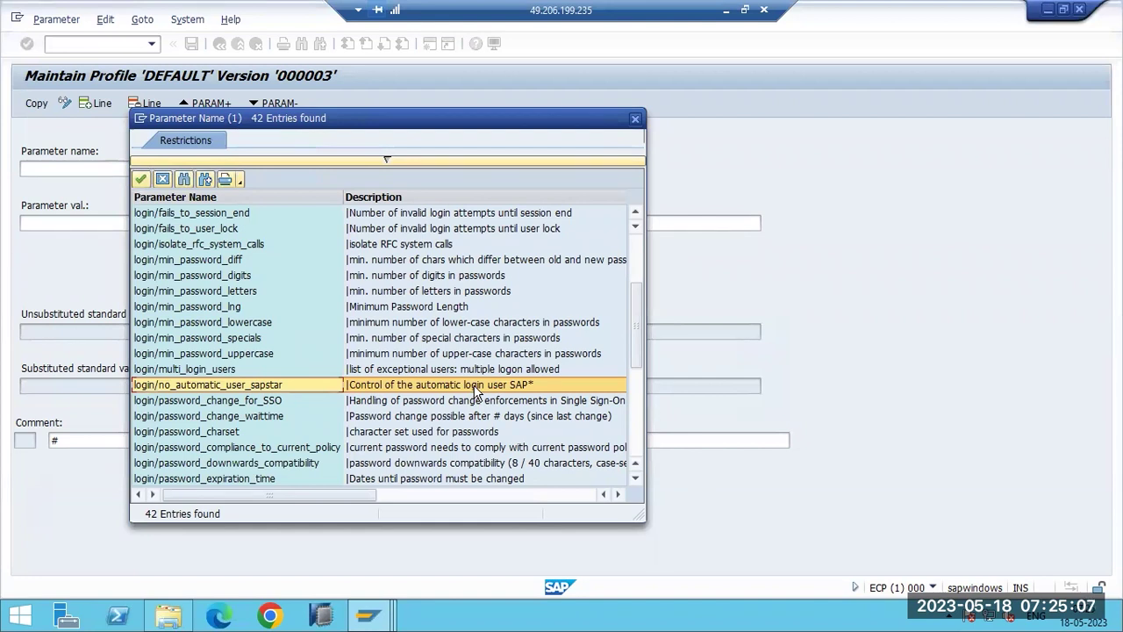
{"action": "double_click", "coordinate": [474, 389]}
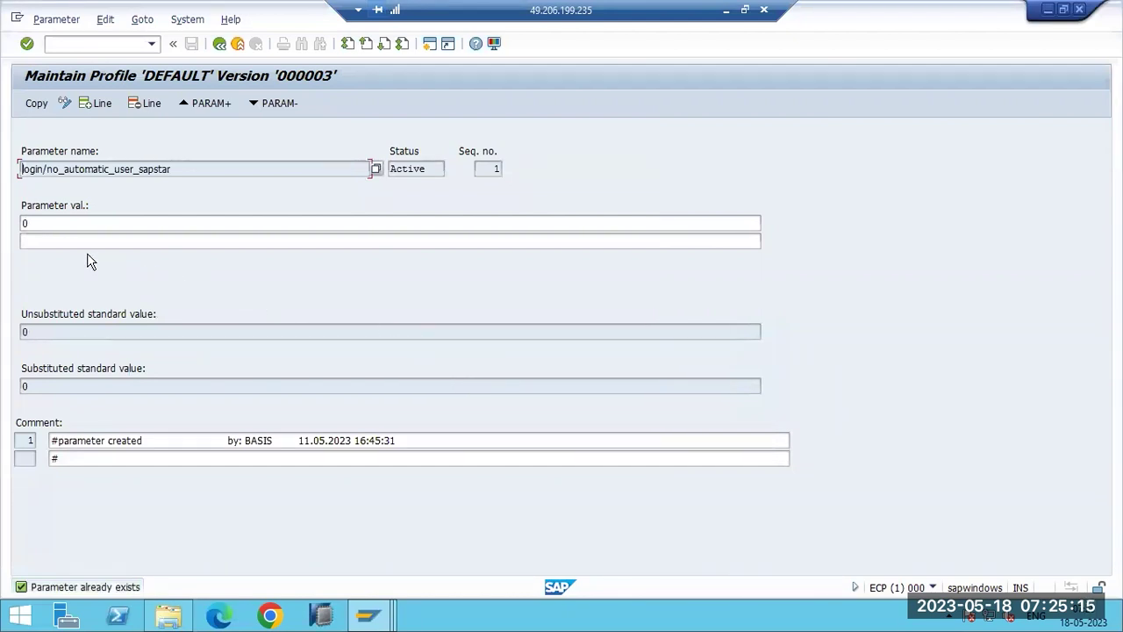
Apply login/no_automatic_user_sapstar with value 0 to the DEFAULT profile.
{"action": "left_click", "coordinate": [56, 224]}
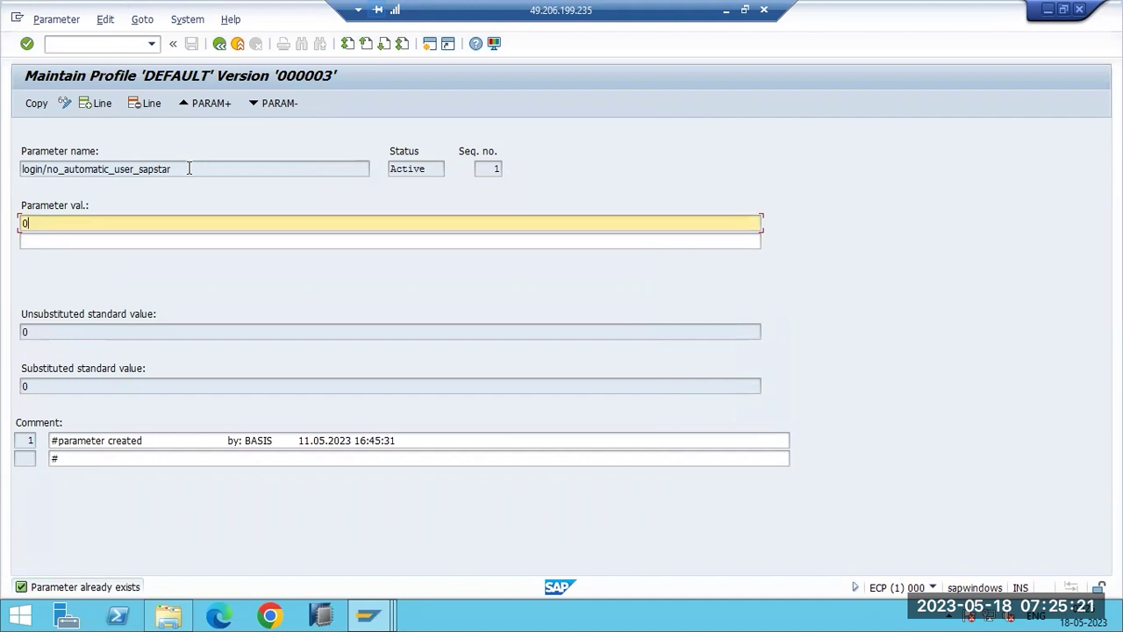
{"action": "left_click_drag", "start_coordinate": [189, 168], "coordinate": [22, 189]}
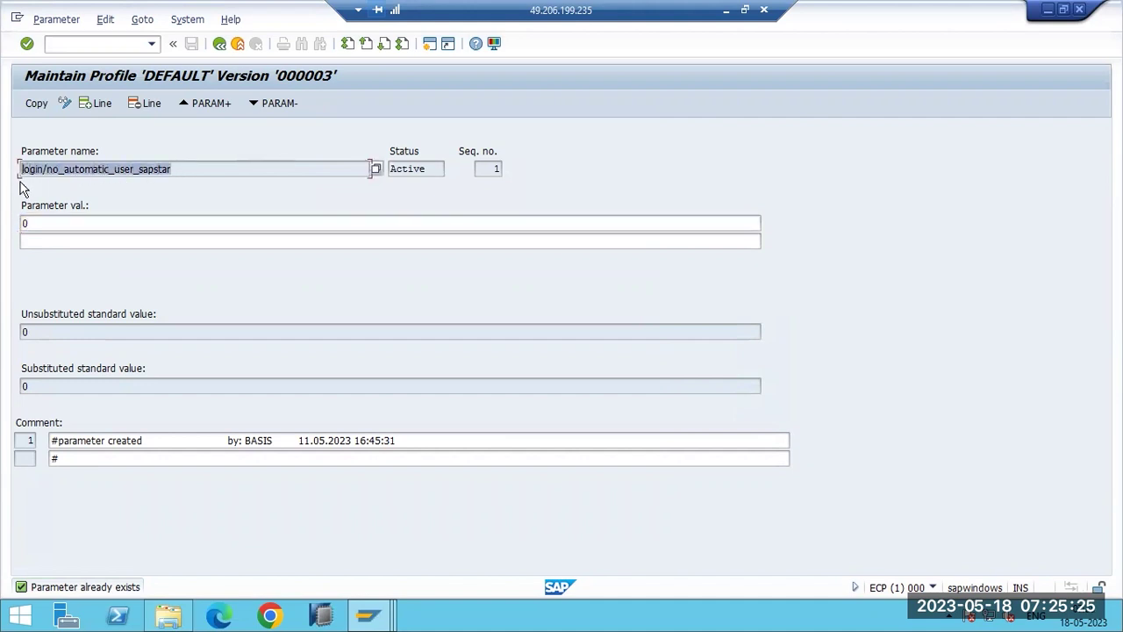
{"action": "left_click", "coordinate": [34, 223]}
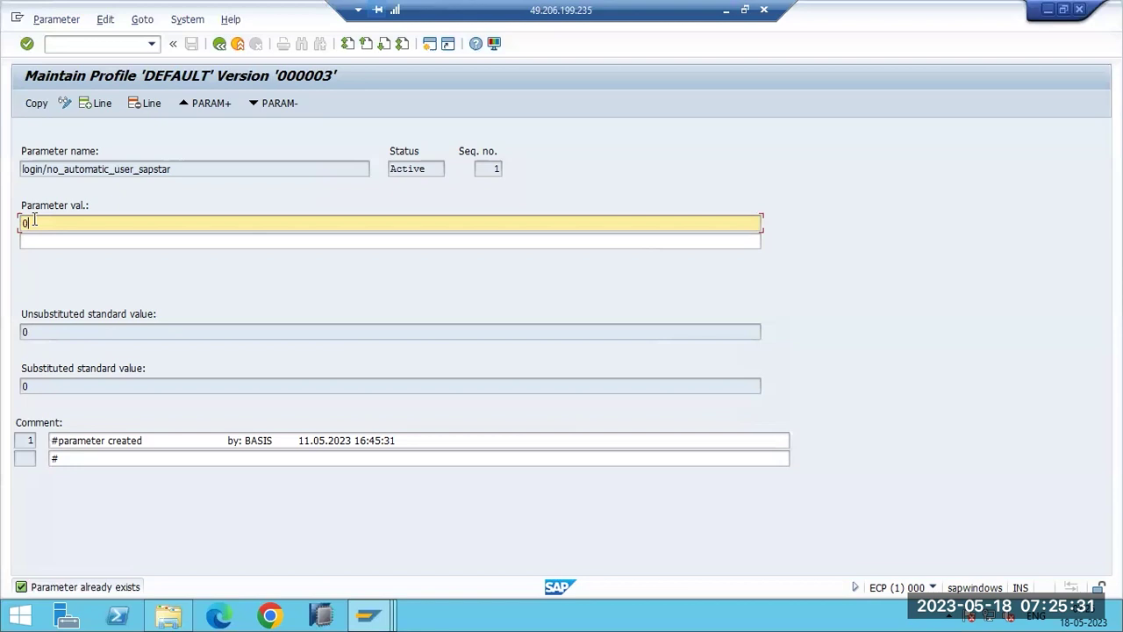
{"action": "left_click_drag", "start_coordinate": [40, 223], "coordinate": [11, 228]}
{"action": "left_click", "coordinate": [35, 109]}
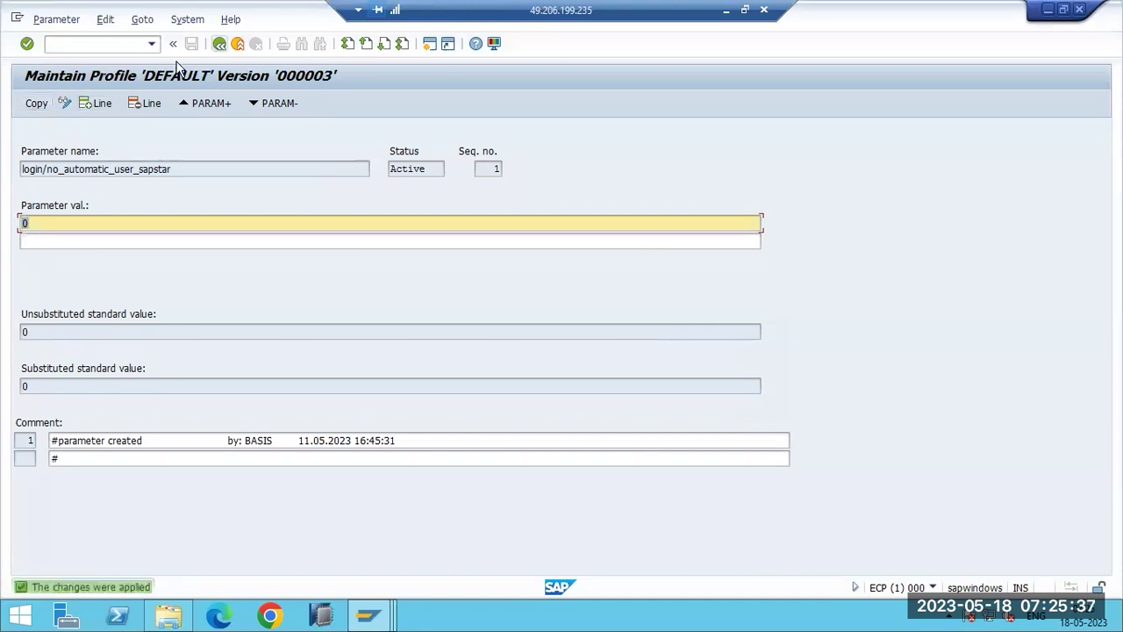
{"action": "left_click", "coordinate": [219, 43]}
Copy the changes, save the DEFAULT profile, and review values with check warnings.
{"action": "left_click", "coordinate": [35, 104]}
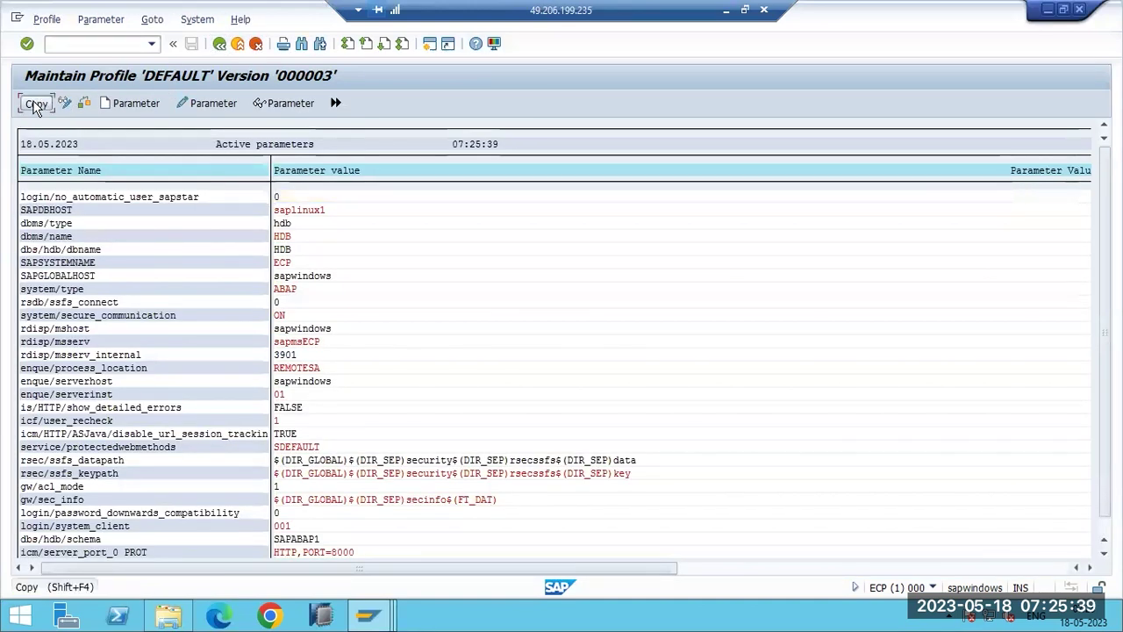
{"action": "left_click", "coordinate": [220, 43]}
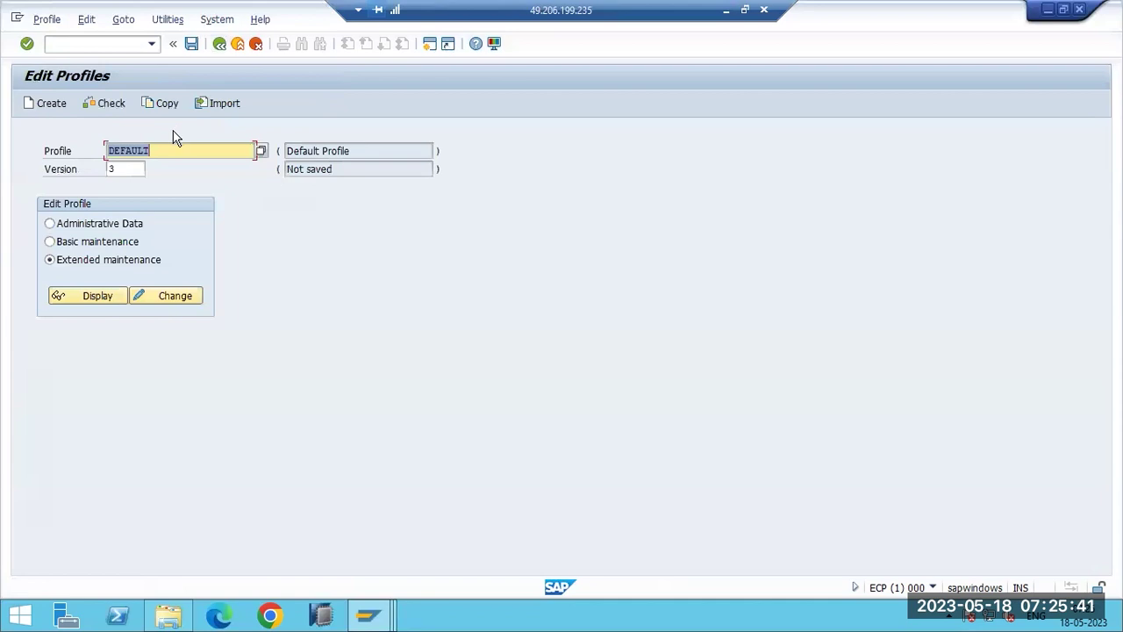
{"action": "key", "text": "ctrl+s"}
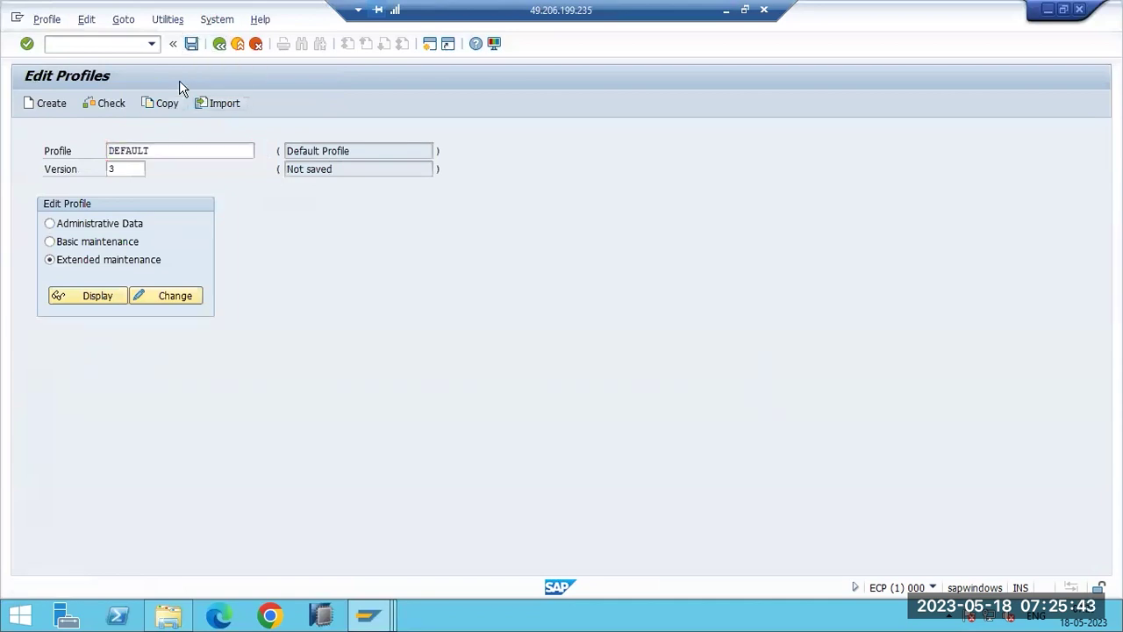
{"action": "left_click", "coordinate": [224, 307]}
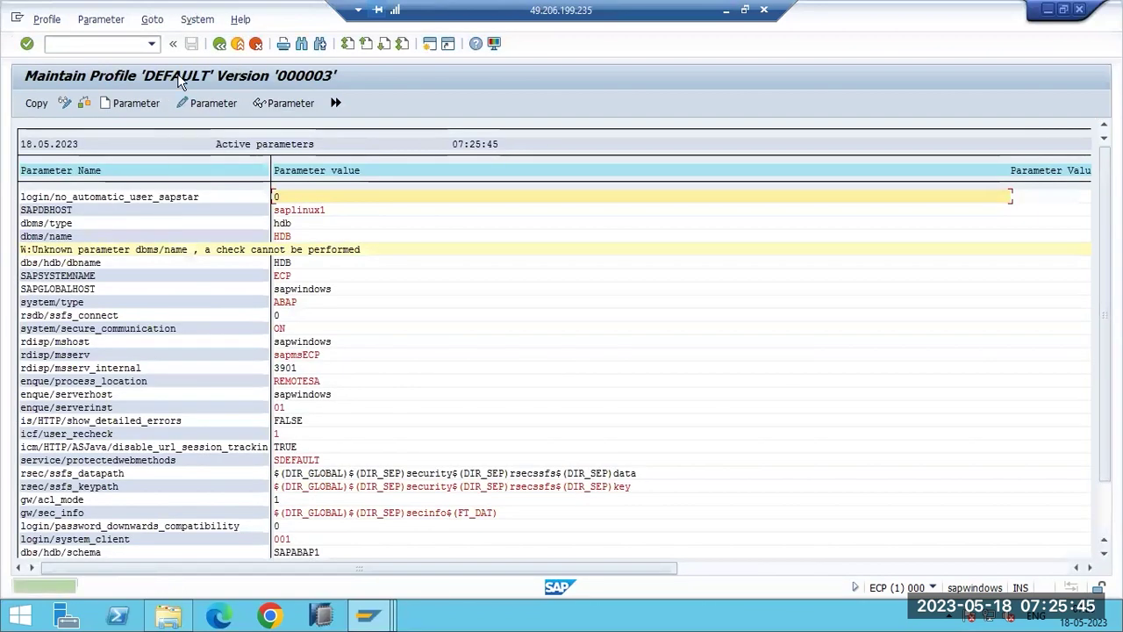
{"action": "left_click", "coordinate": [219, 43]}
Confirm activation of DEFAULT profile version 000004 and dismiss the server restart note.
{"action": "left_click", "coordinate": [224, 303]}
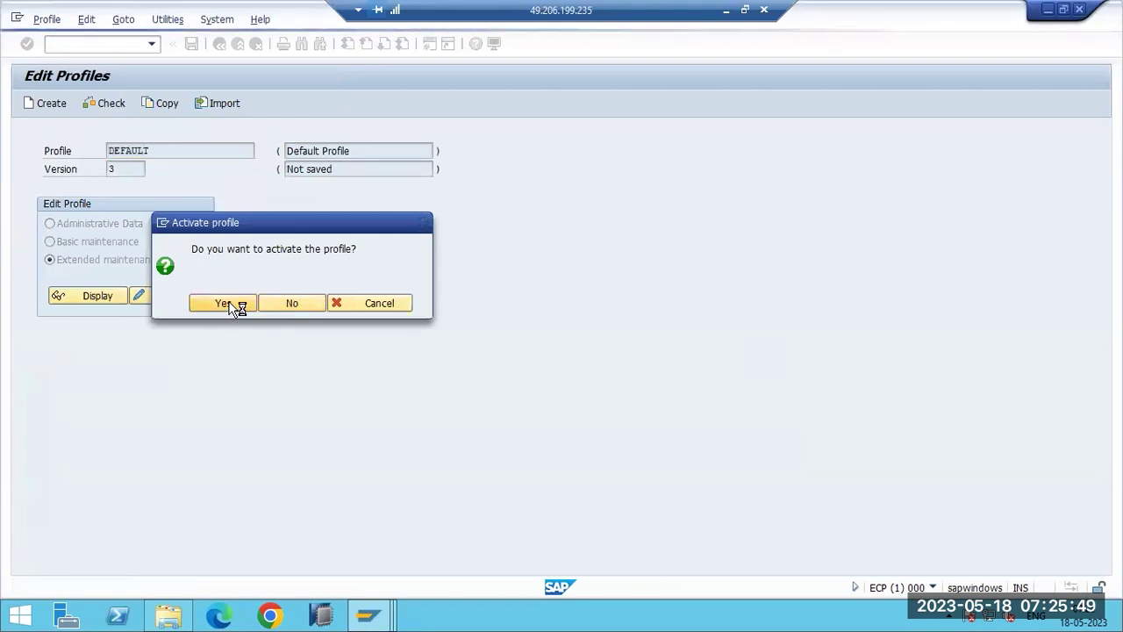
{"action": "left_click", "coordinate": [170, 450]}
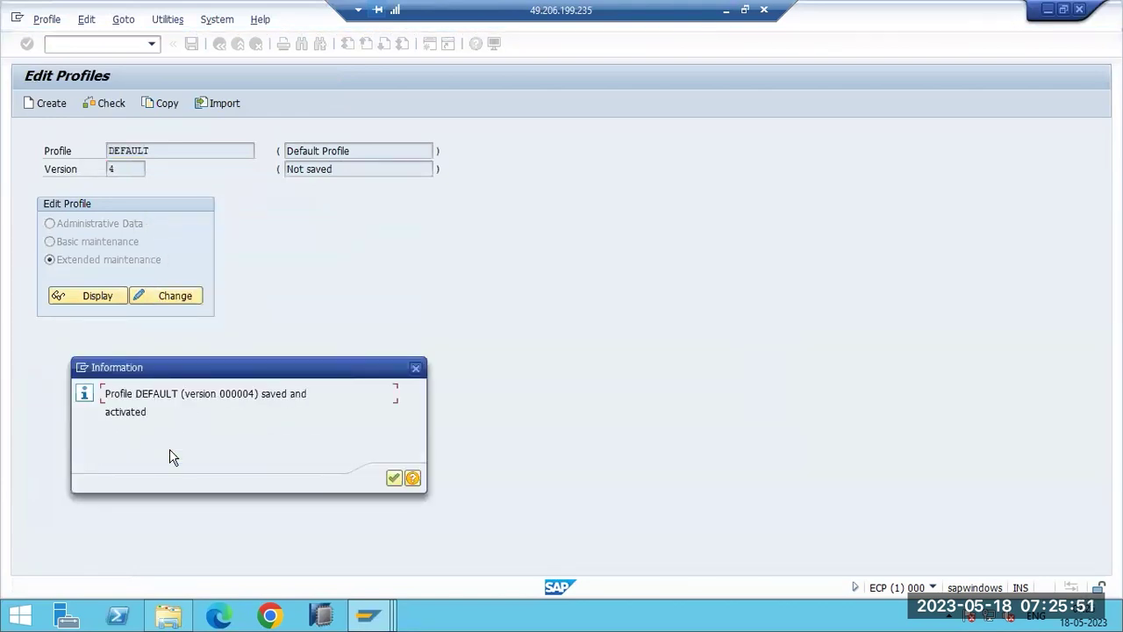
{"action": "left_click", "coordinate": [393, 479]}
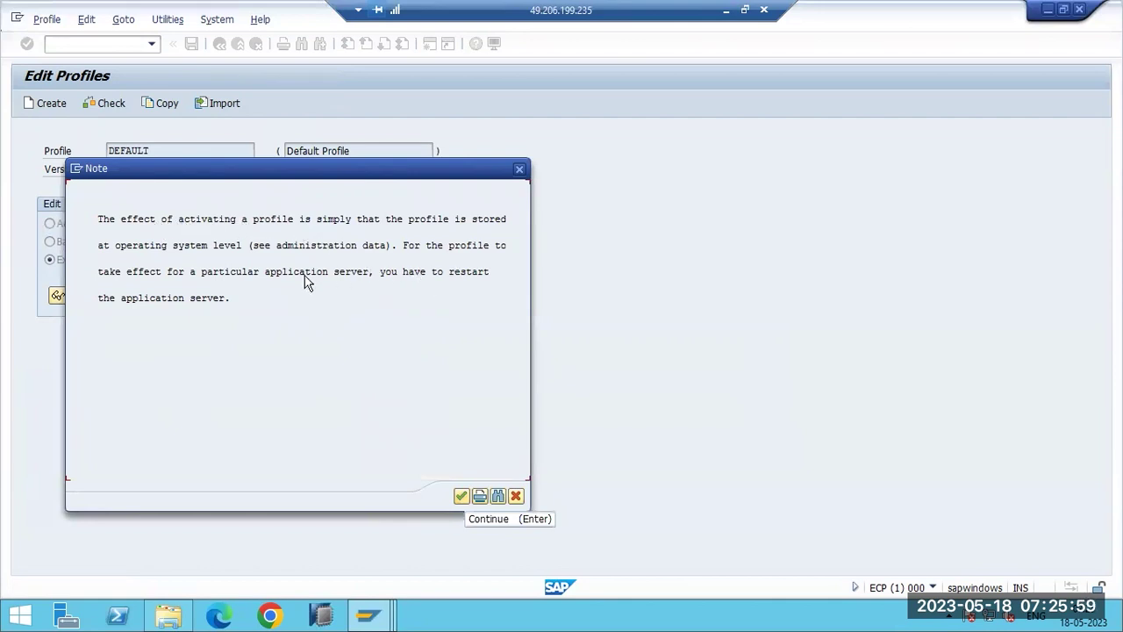
{"action": "left_click", "coordinate": [155, 275]}
{"action": "left_click", "coordinate": [378, 269]}
{"action": "left_click", "coordinate": [460, 495]}
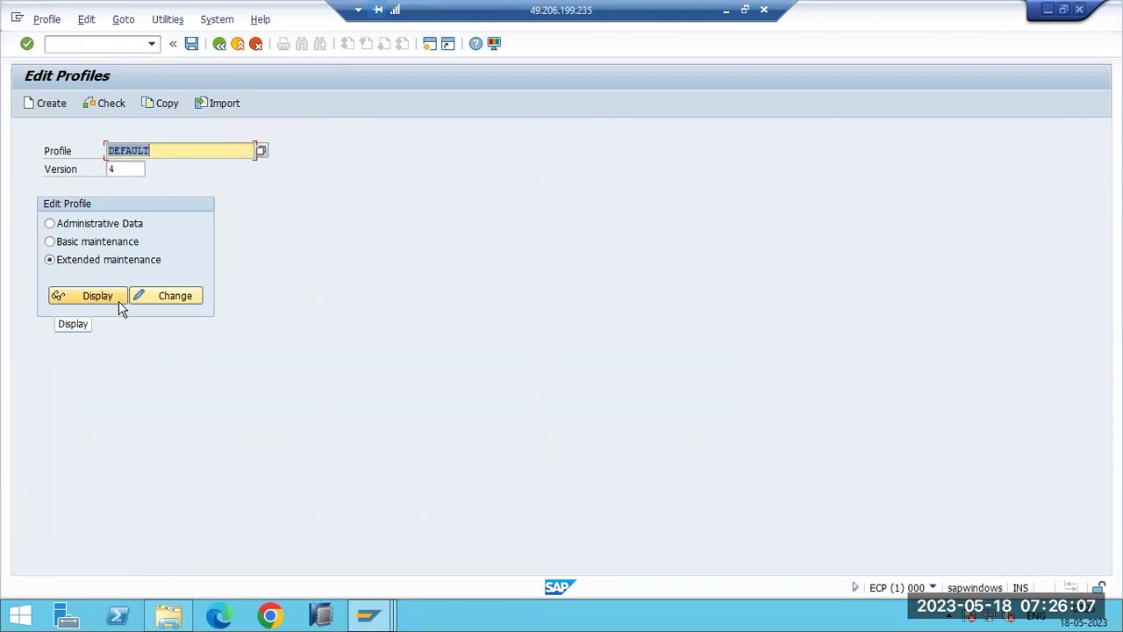
Pick instance profile ECP_D00_SAPWINDOWS from the profile list and open it for changing.
{"action": "left_click", "coordinate": [261, 158]}
{"action": "left_click", "coordinate": [258, 155]}
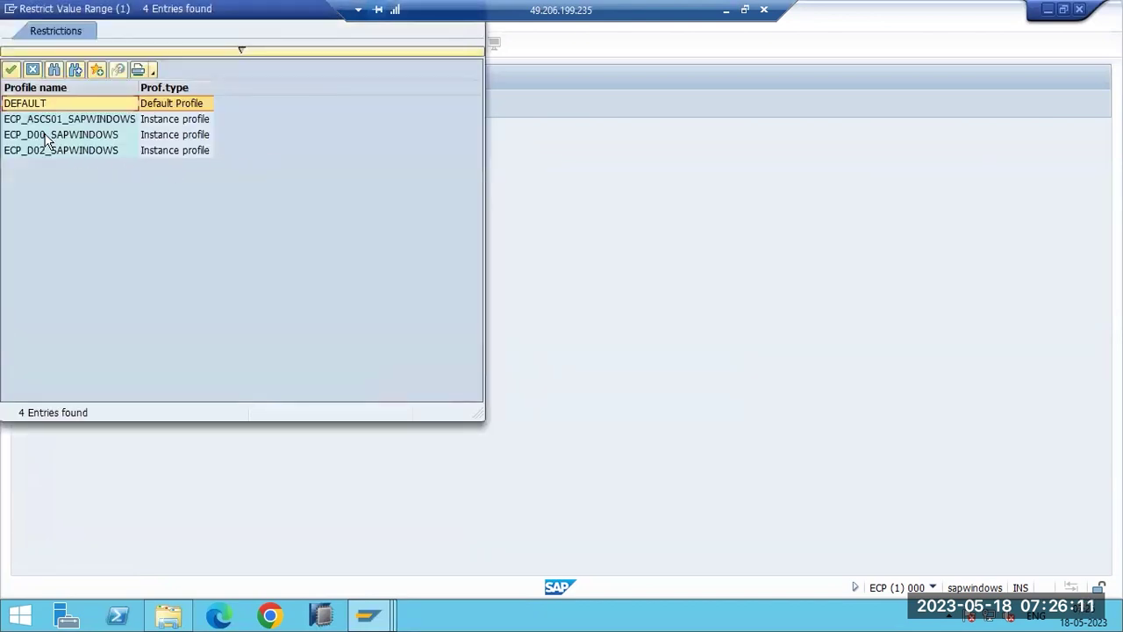
{"action": "double_click", "coordinate": [49, 140]}
{"action": "left_click", "coordinate": [141, 294]}
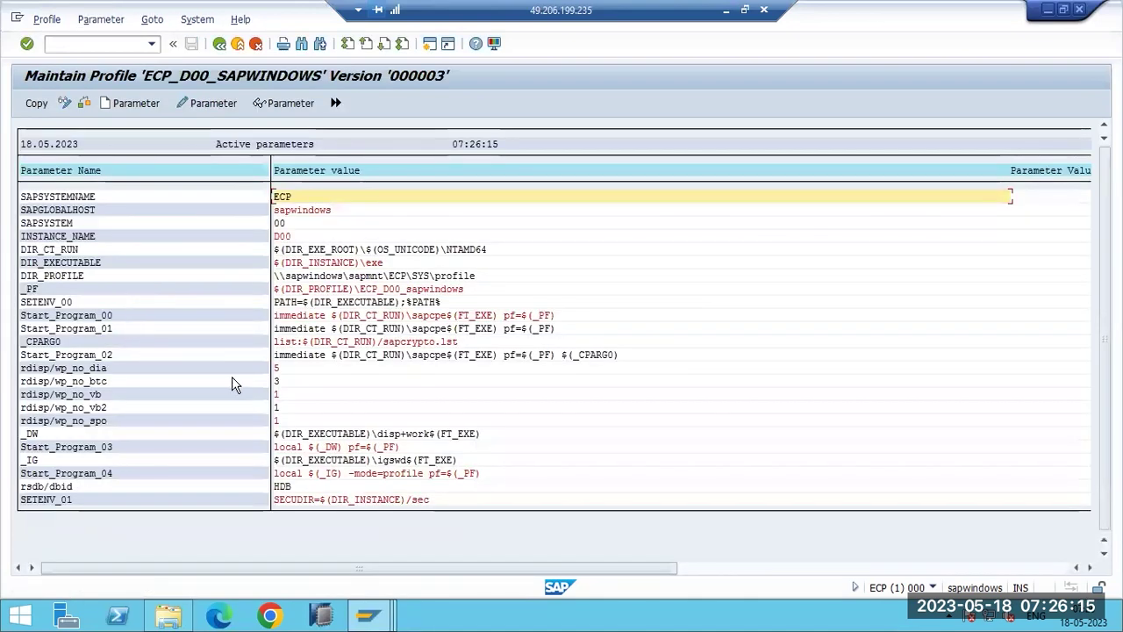
Set rdisp/wp_no_dia to 4 and rdisp/wp_no_btc to 2, and copy the changes into the profile.
{"action": "left_click", "coordinate": [283, 368]}
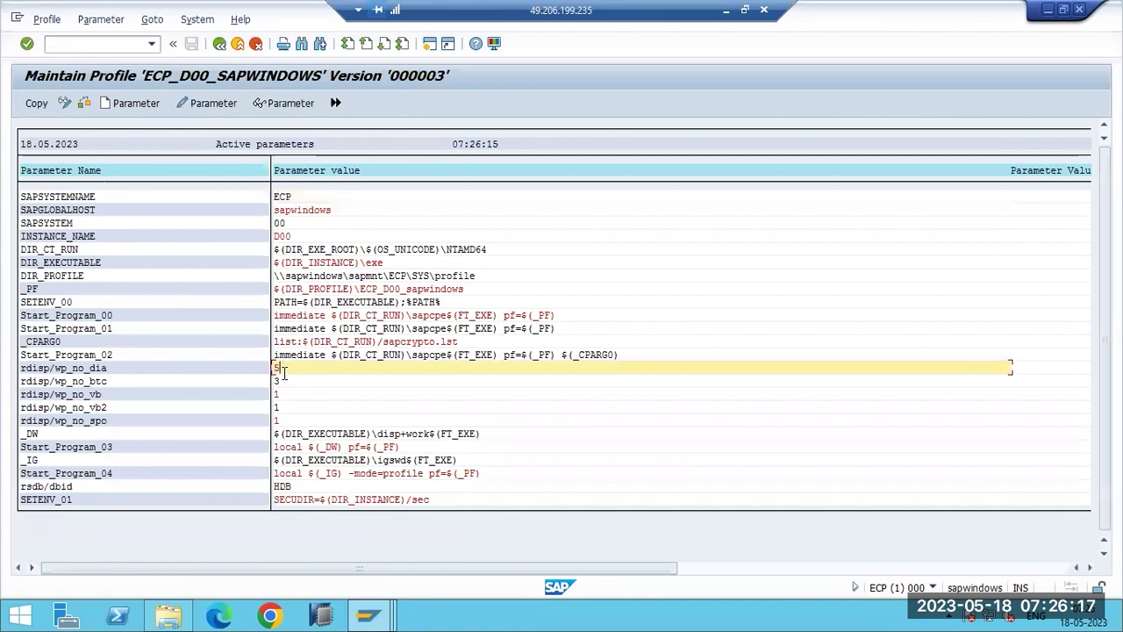
{"action": "left_click", "coordinate": [287, 382]}
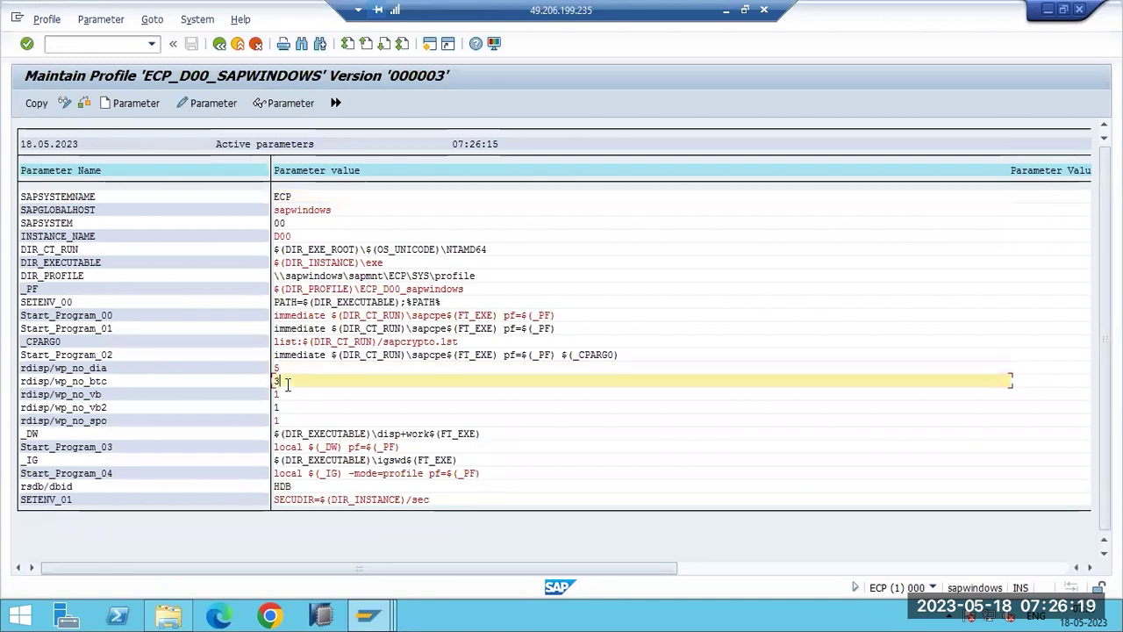
{"action": "left_click", "coordinate": [287, 369]}
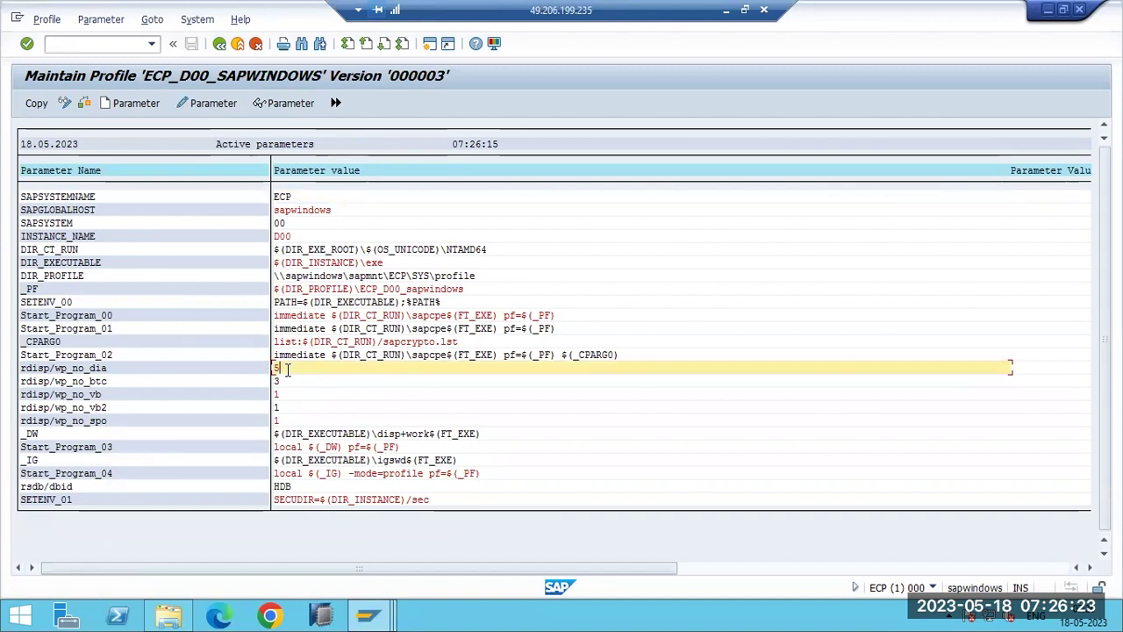
{"action": "left_click", "coordinate": [277, 382]}
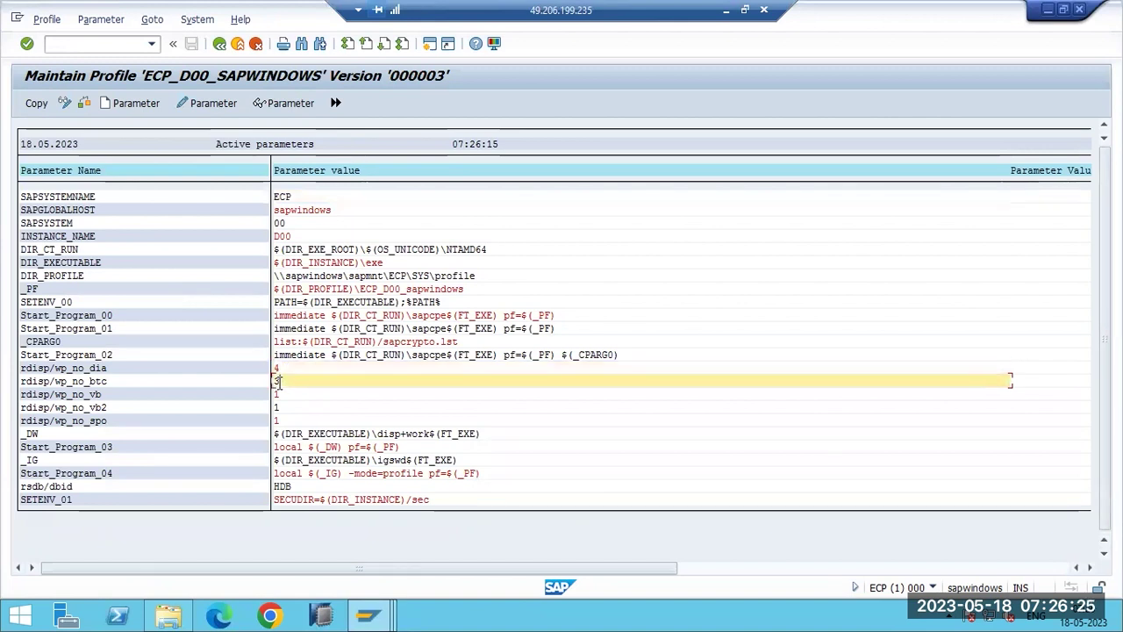
{"action": "type", "text": "2"}
{"action": "left_click", "coordinate": [33, 103]}
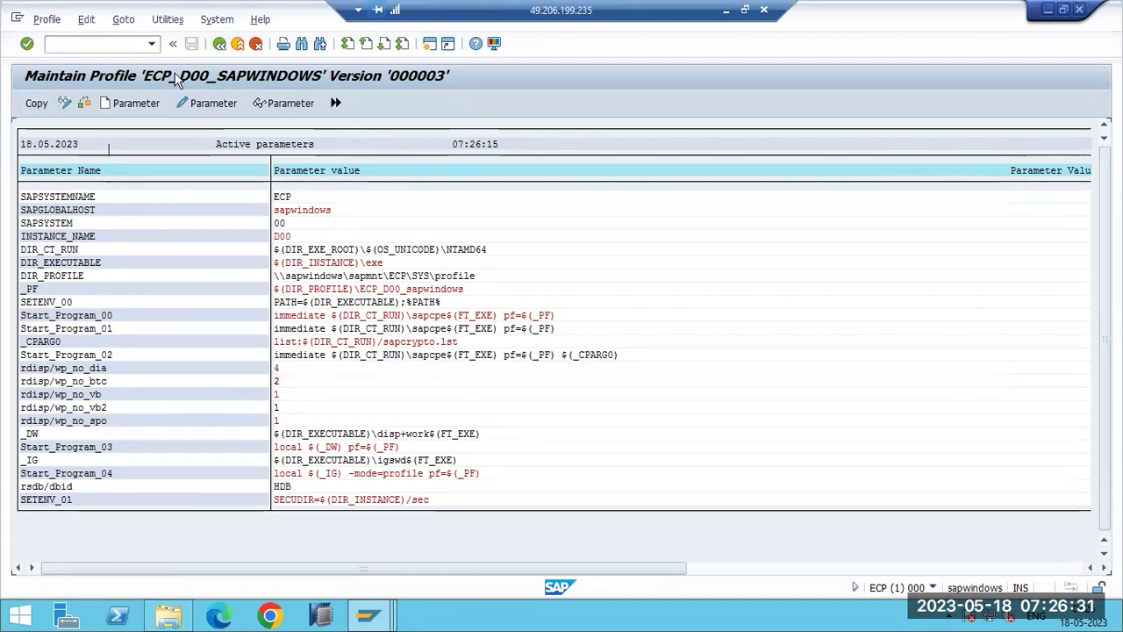
{"action": "left_click", "coordinate": [219, 44]}
Save and activate the profile as version 000004, acknowledging the information and restart notes.
{"action": "left_click", "coordinate": [182, 48]}
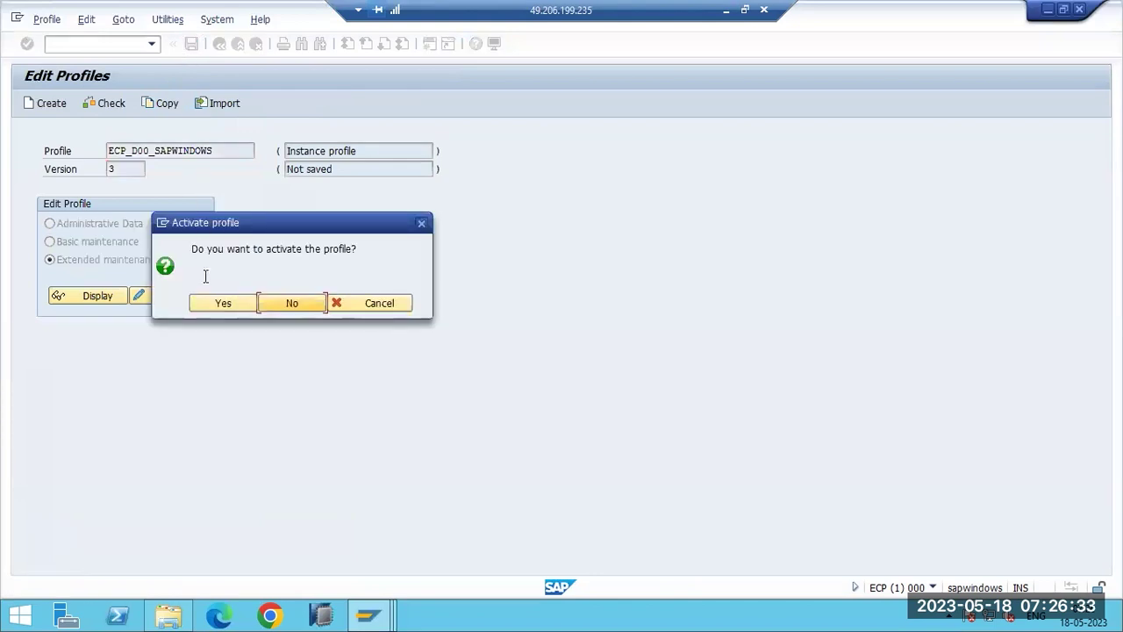
{"action": "left_click", "coordinate": [215, 304]}
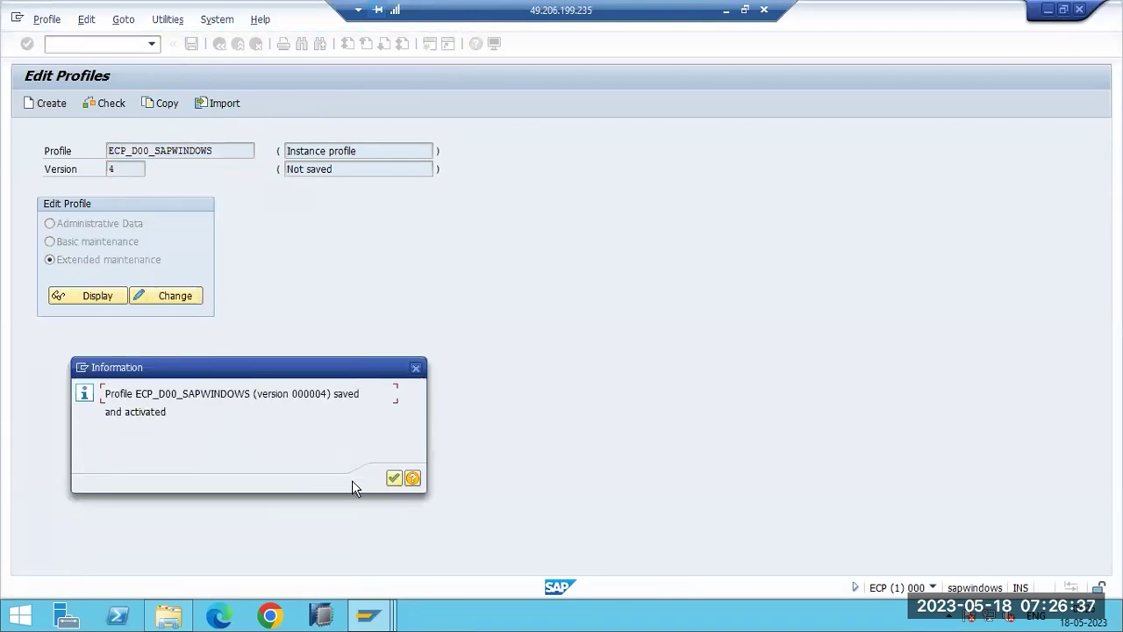
{"action": "left_click", "coordinate": [393, 479]}
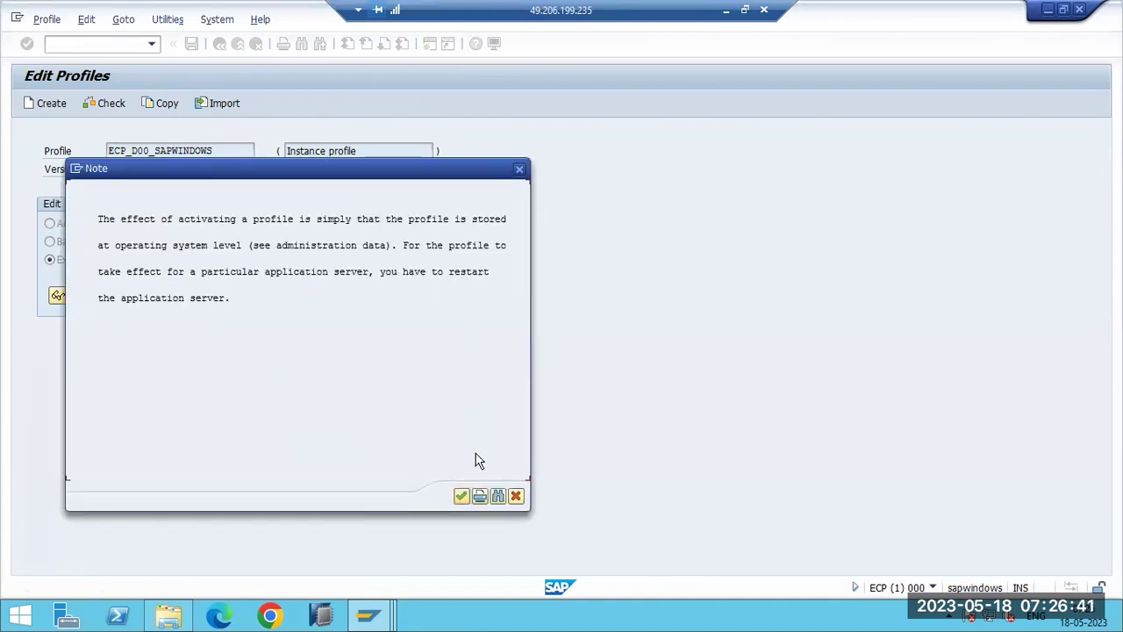
{"action": "left_click", "coordinate": [462, 497]}
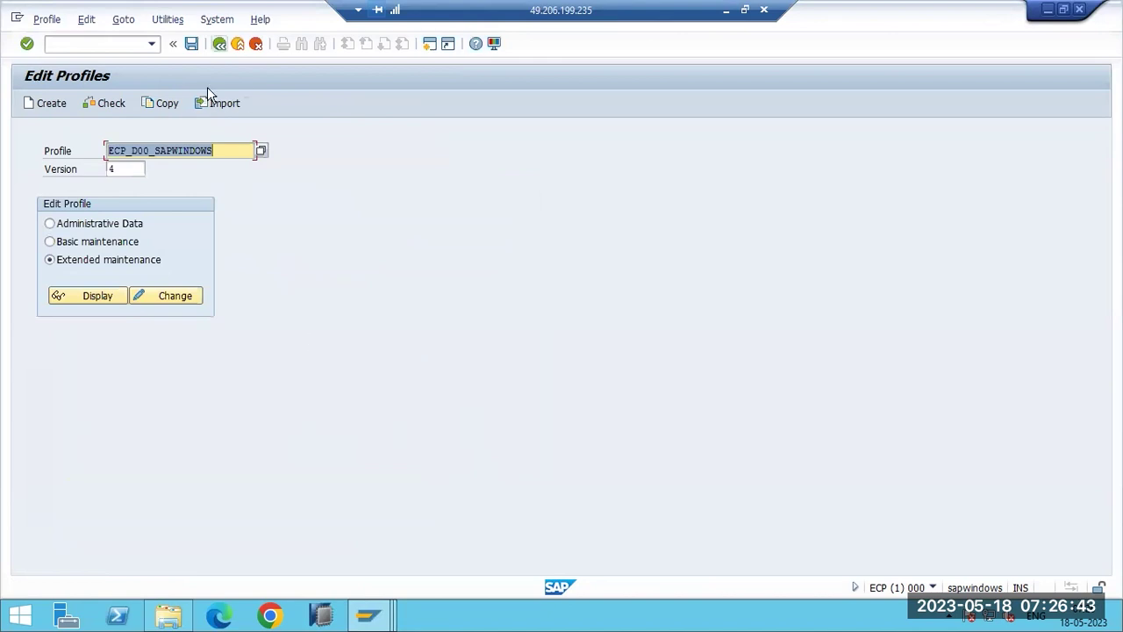
Leave profile maintenance and run SM50 to view the work processes.
{"action": "key", "text": "F3"}
{"action": "type", "text": "sm50"}
{"action": "key", "text": "Return"}
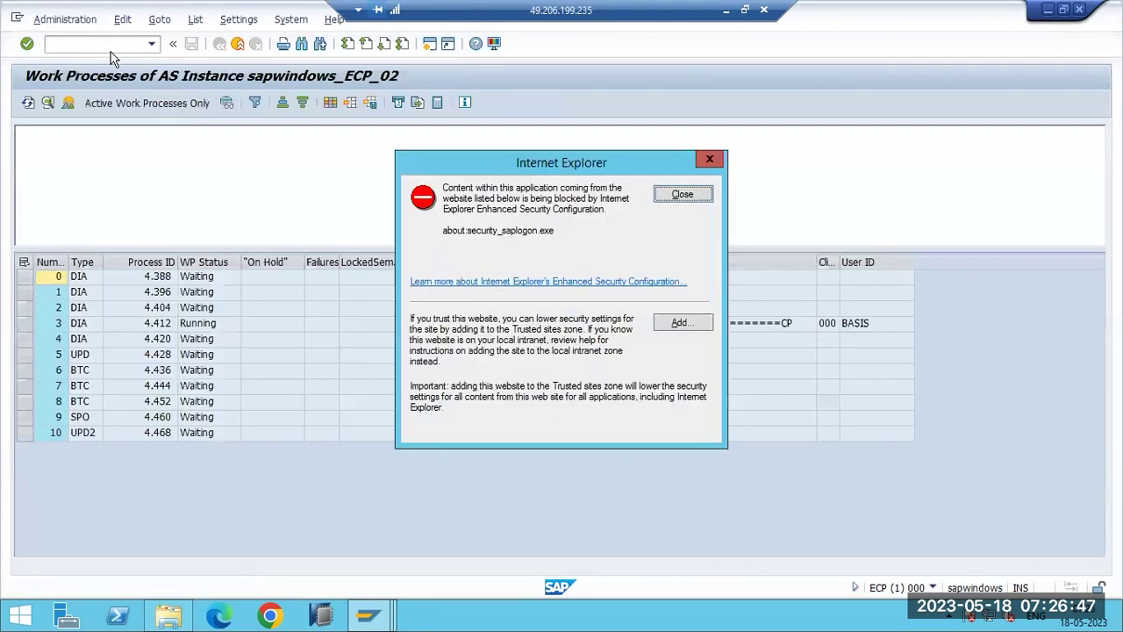
Close the security warning to review all 11 work processes, then bring up the taskbar menu.
{"action": "left_click", "coordinate": [679, 194]}
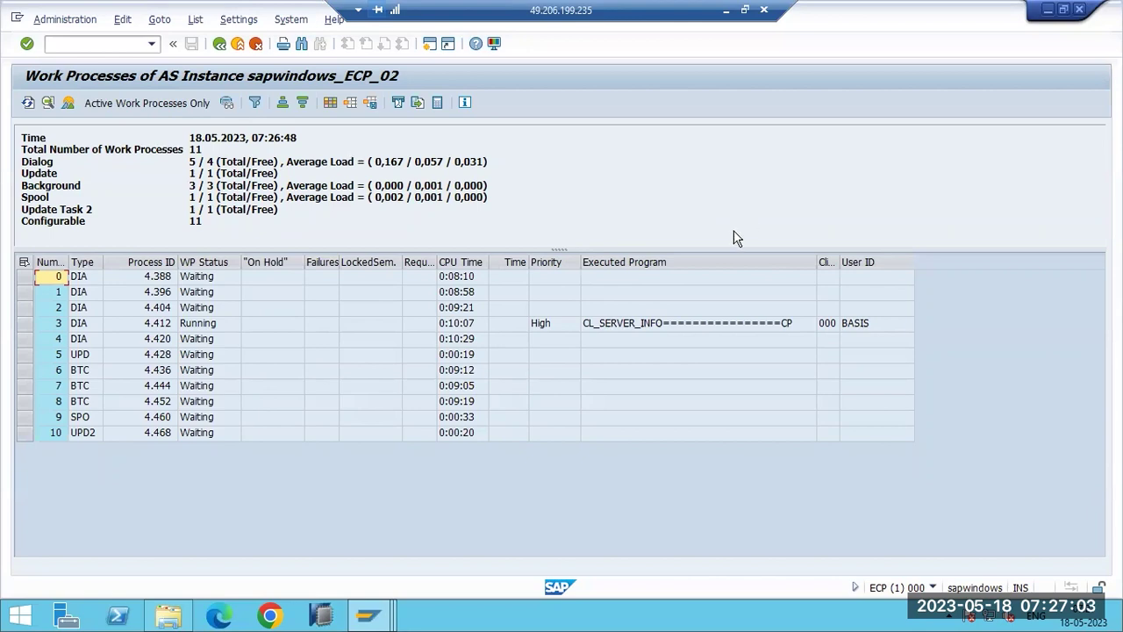
{"action": "right_click", "coordinate": [553, 614]}
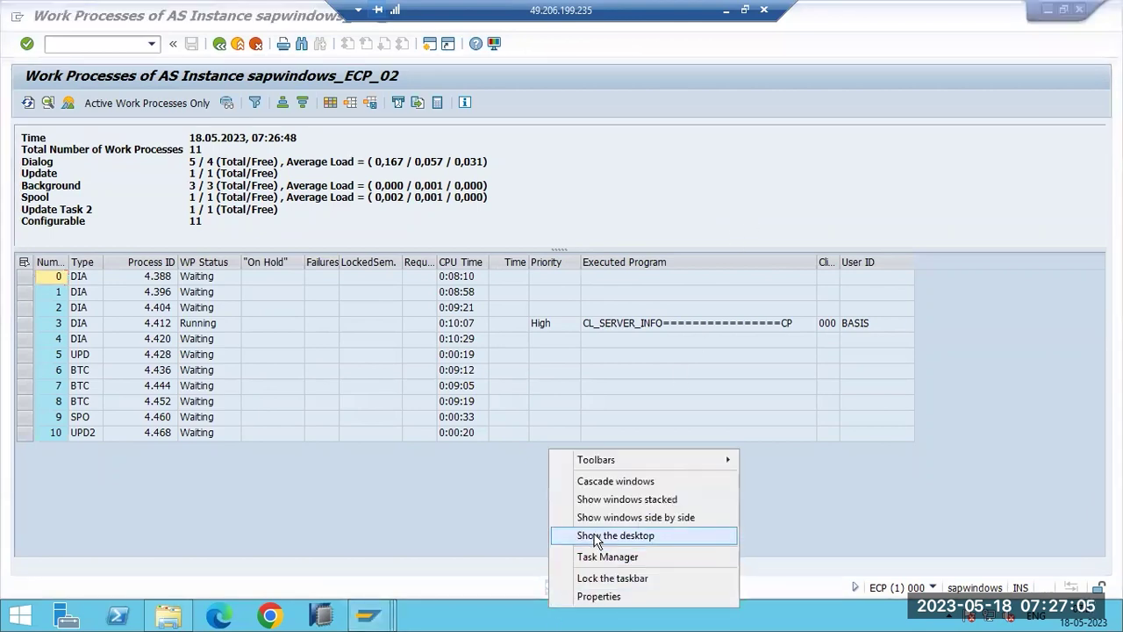
Show the desktop, launch SAP Management Console and expand the ECP system's instances.
{"action": "left_click", "coordinate": [595, 535]}
{"action": "double_click", "coordinate": [156, 205]}
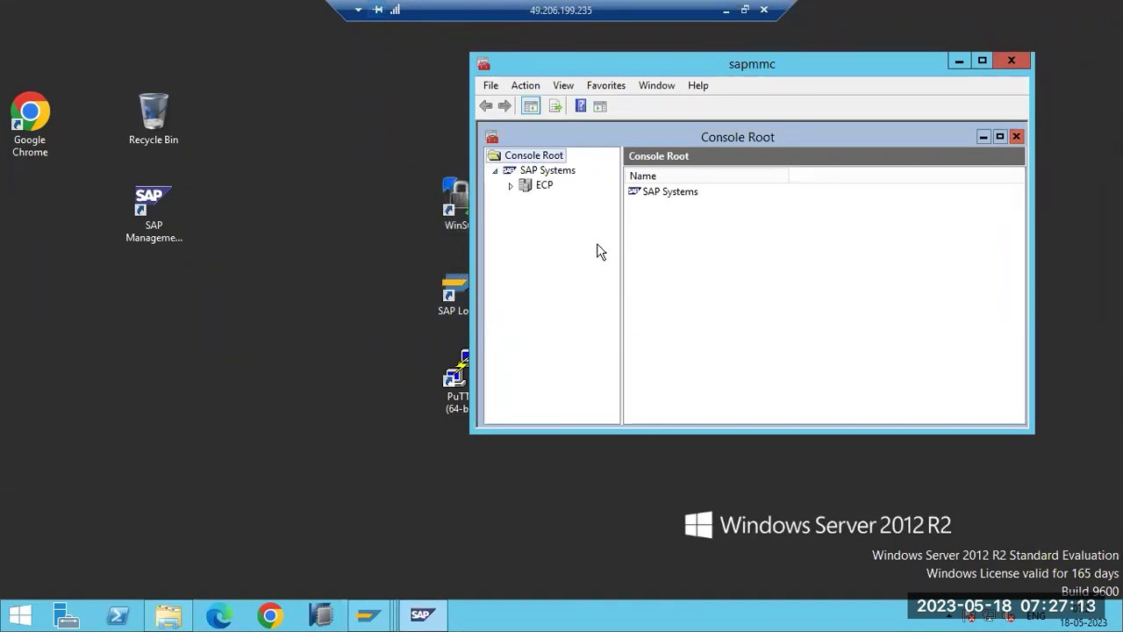
{"action": "left_click", "coordinate": [511, 186]}
{"action": "left_click", "coordinate": [526, 215]}
{"action": "left_click", "coordinate": [525, 215]}
{"action": "left_click", "coordinate": [526, 229]}
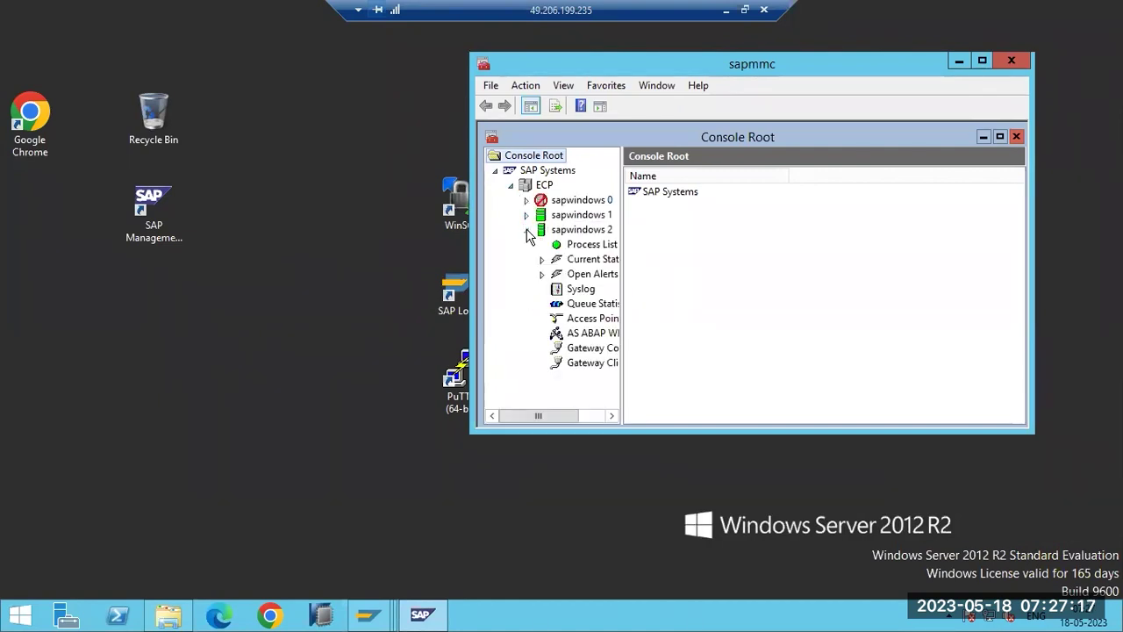
{"action": "left_click", "coordinate": [526, 201]}
{"action": "left_click", "coordinate": [568, 201]}
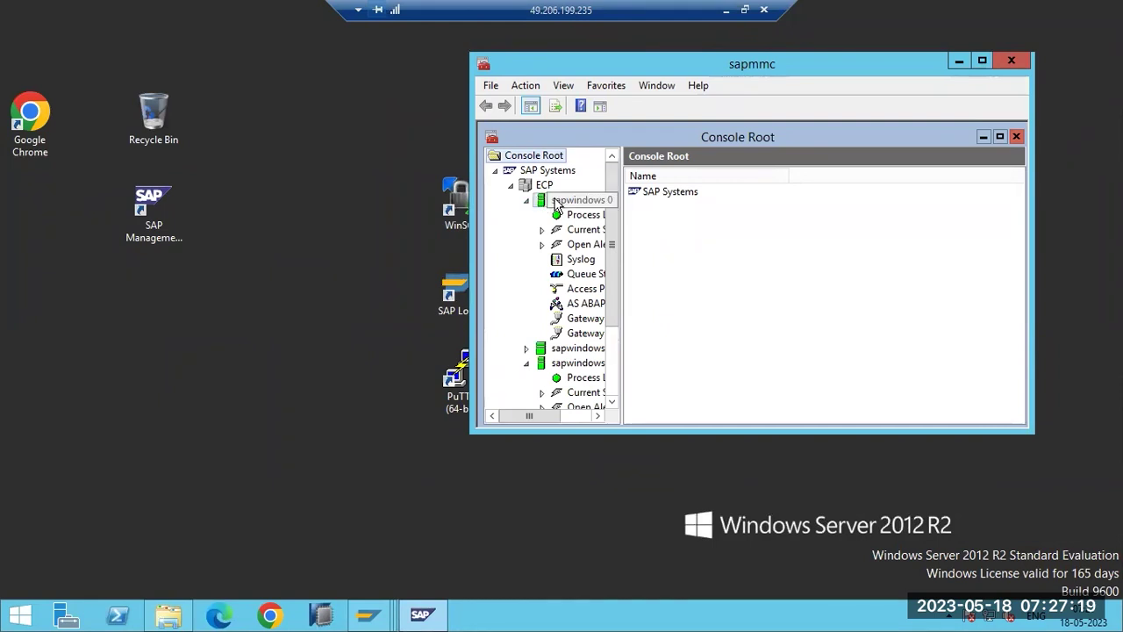
Restart instance sapwindows 0, confirming the hard restart and entering the OS user's password.
{"action": "right_click", "coordinate": [565, 202]}
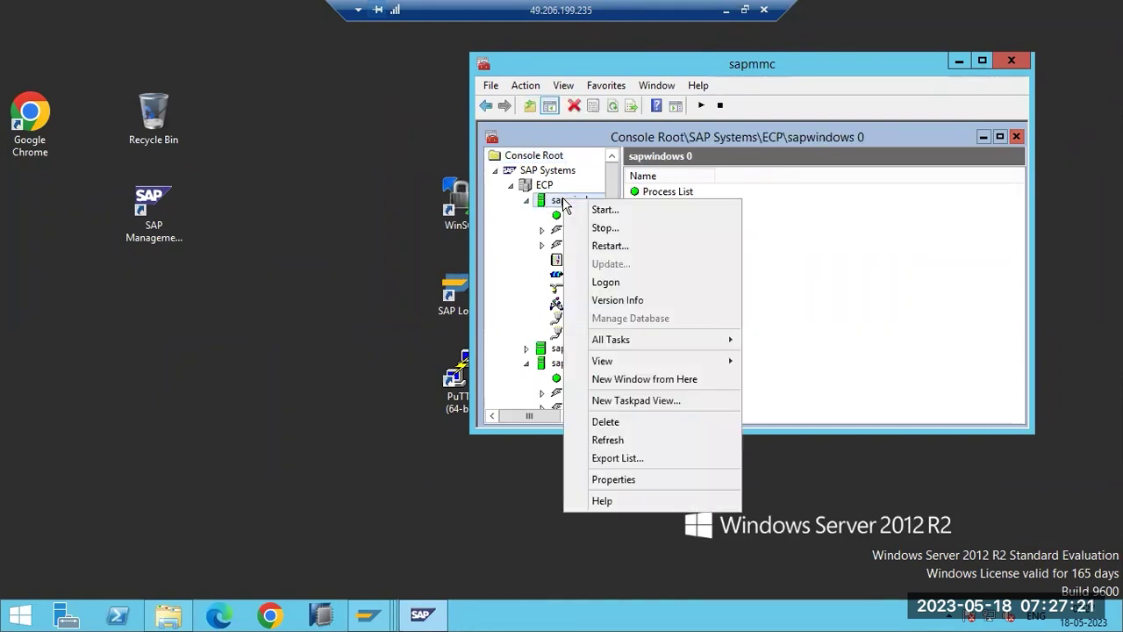
{"action": "left_click", "coordinate": [610, 247]}
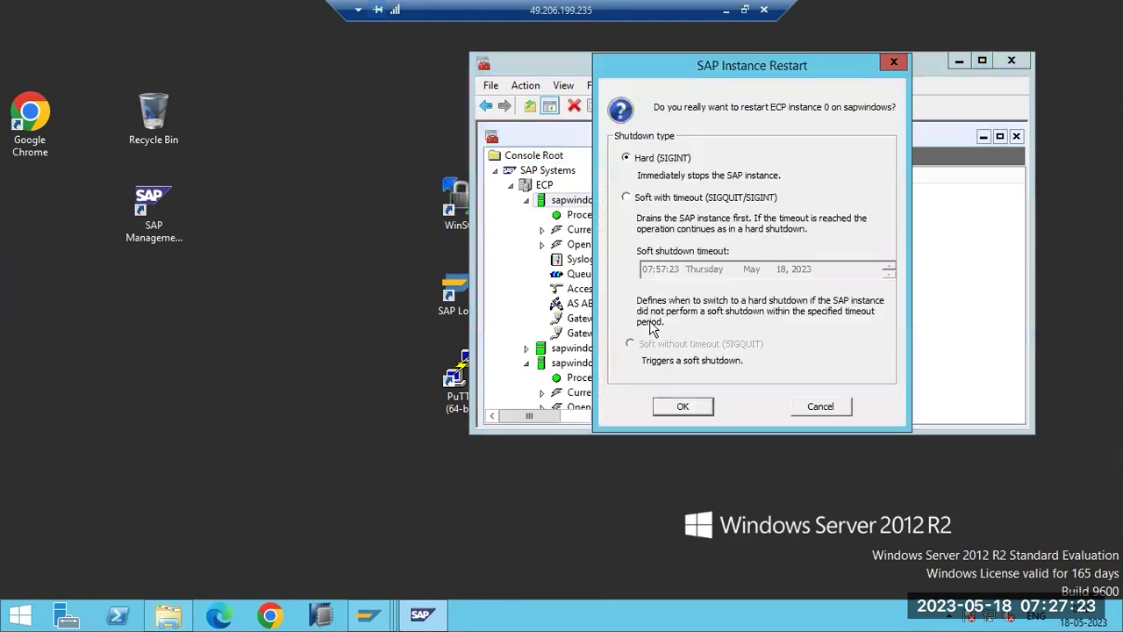
{"action": "left_click", "coordinate": [683, 407]}
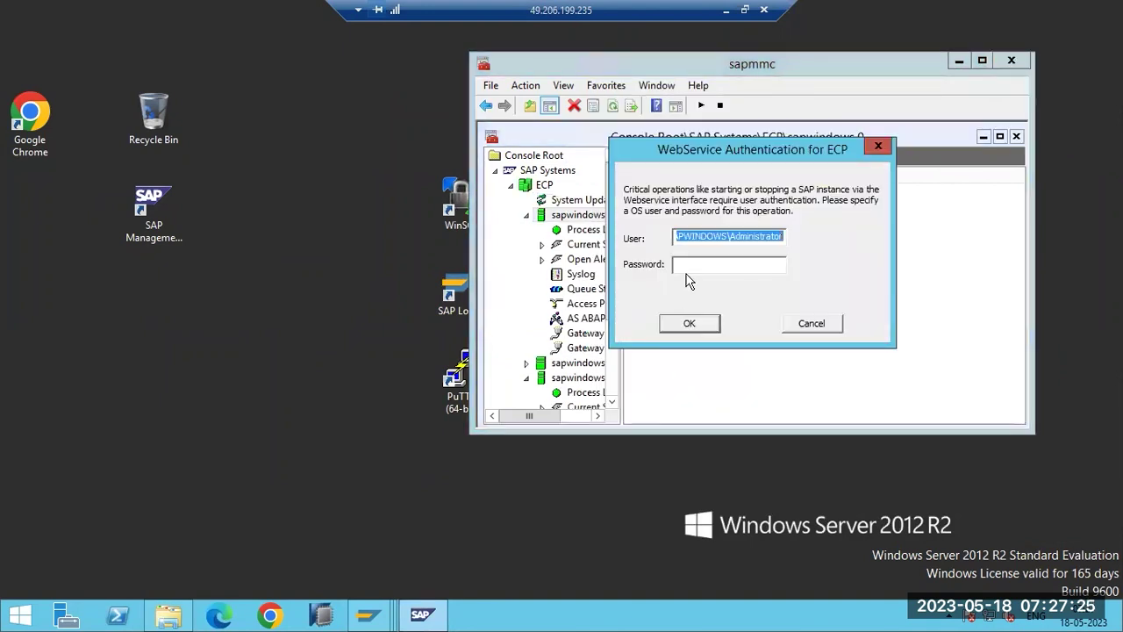
{"action": "left_click", "coordinate": [687, 267]}
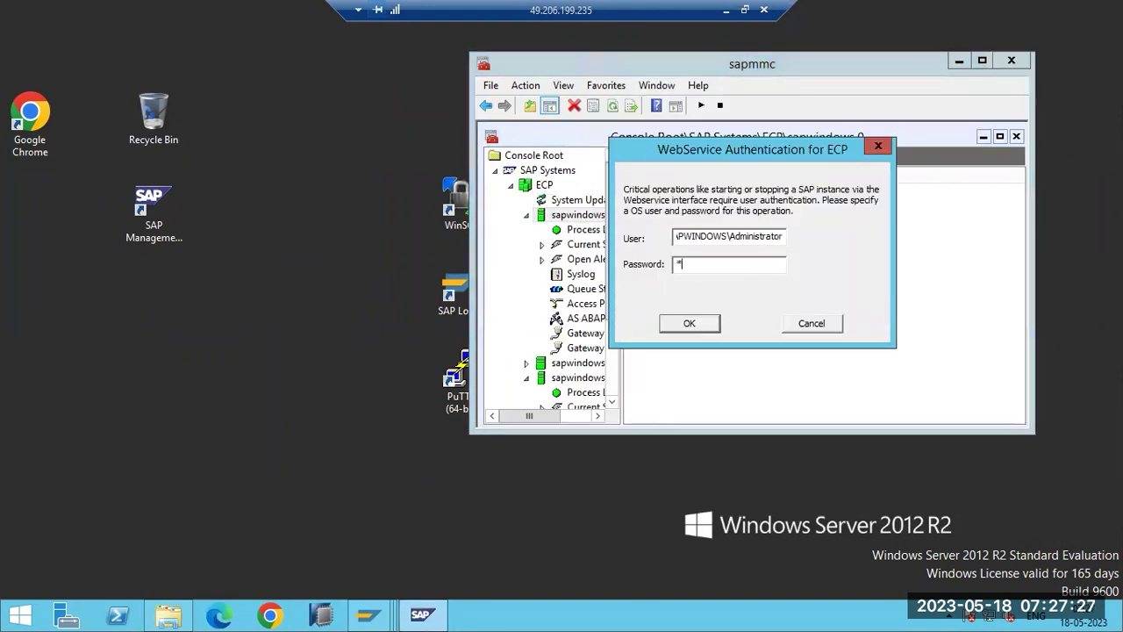
{"action": "type", "text": "****"}
{"action": "key", "text": "Return"}
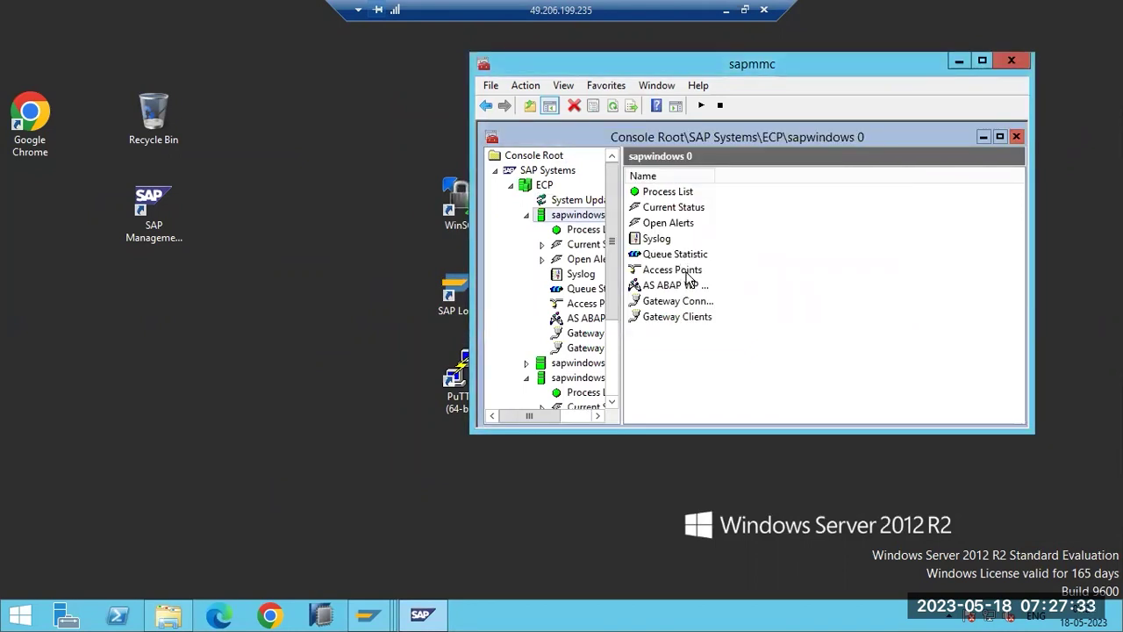
Refresh the sapwindows 0 process list until disp+work.EXE and the IGS watchdog show Stopped.
{"action": "left_click", "coordinate": [583, 229]}
{"action": "left_click", "coordinate": [573, 109]}
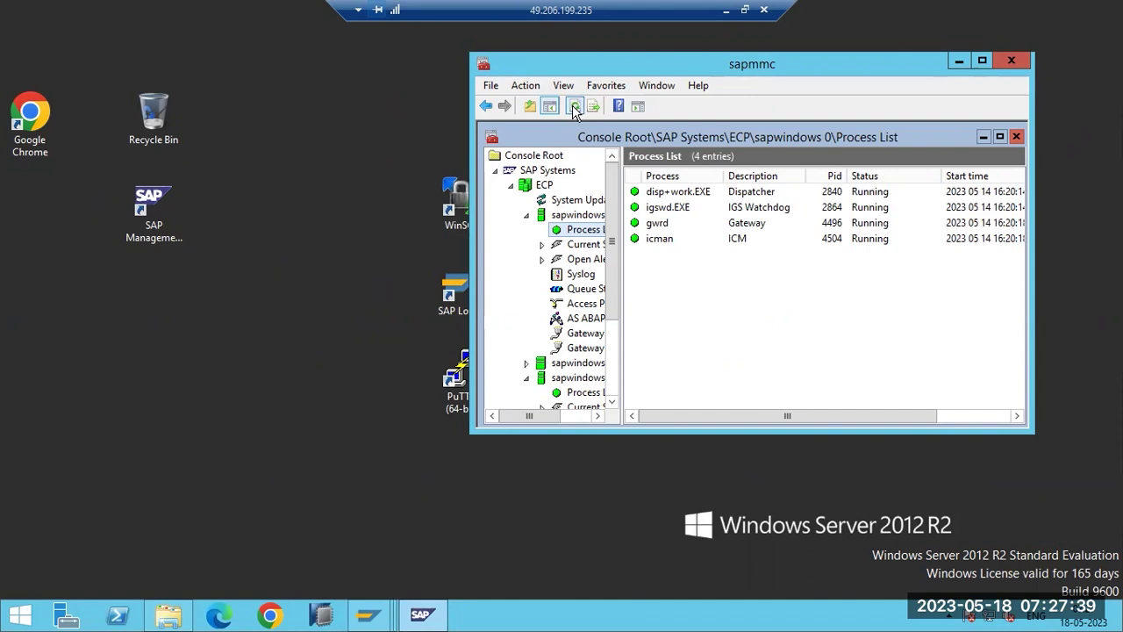
{"action": "left_click", "coordinate": [573, 109]}
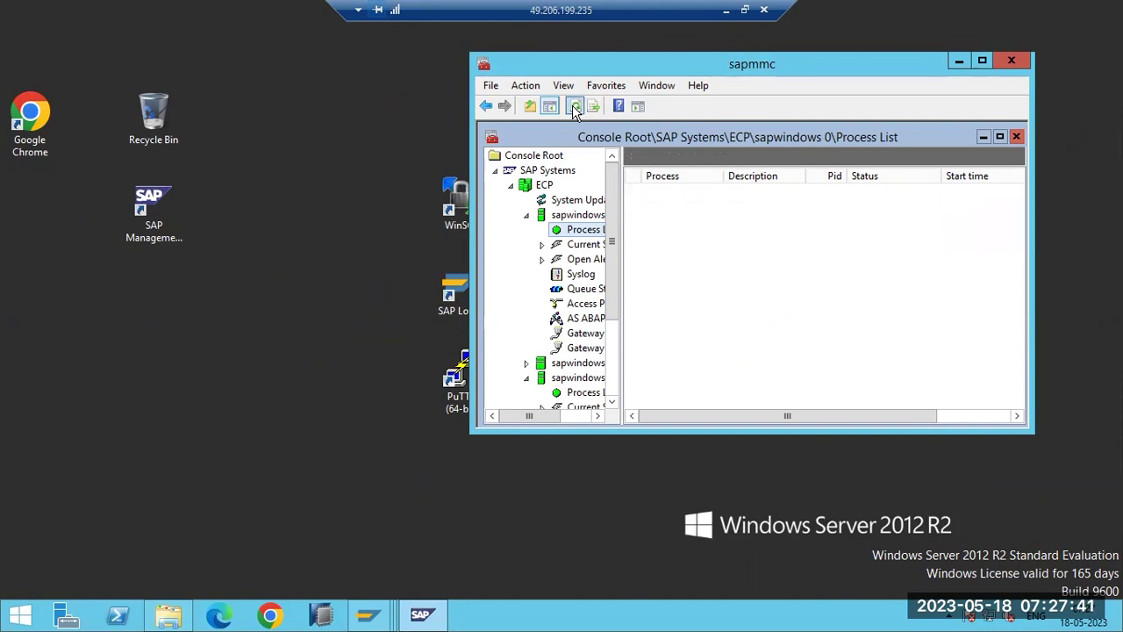
{"action": "left_click", "coordinate": [575, 108]}
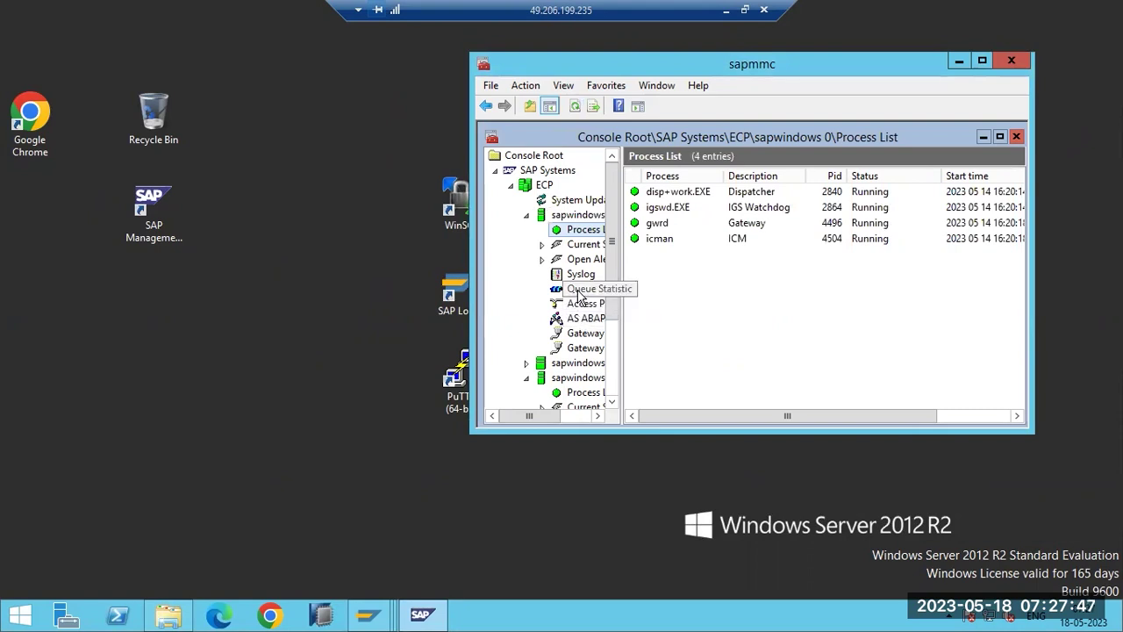
{"action": "left_click", "coordinate": [576, 107]}
{"action": "left_click", "coordinate": [575, 107]}
{"action": "left_click", "coordinate": [575, 107]}
{"action": "left_click", "coordinate": [575, 107]}
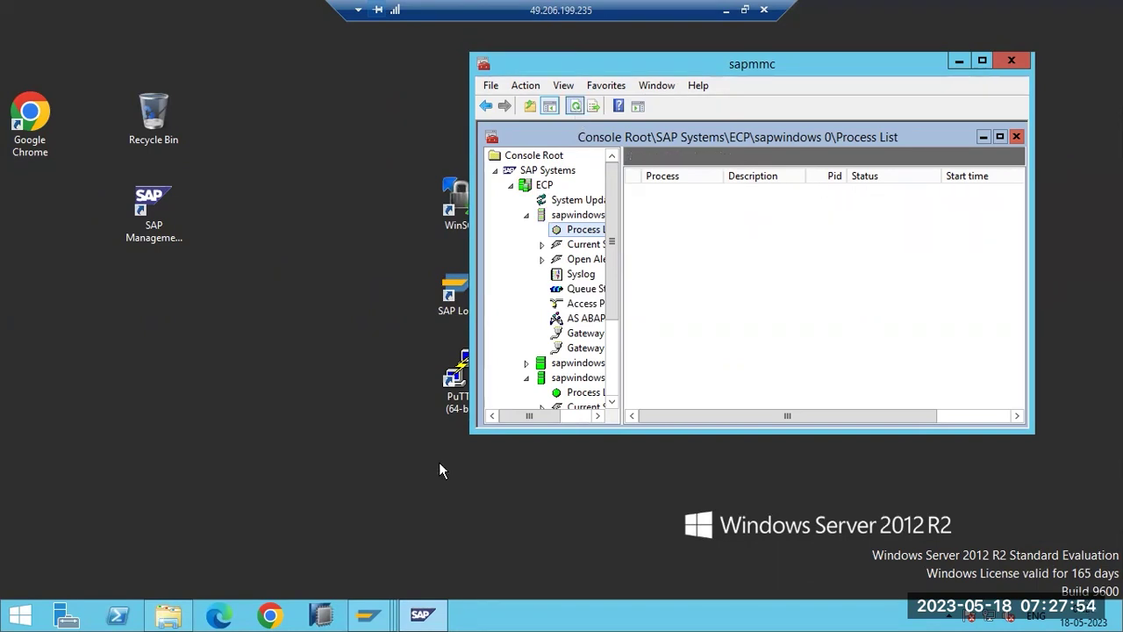
{"action": "left_click", "coordinate": [368, 616]}
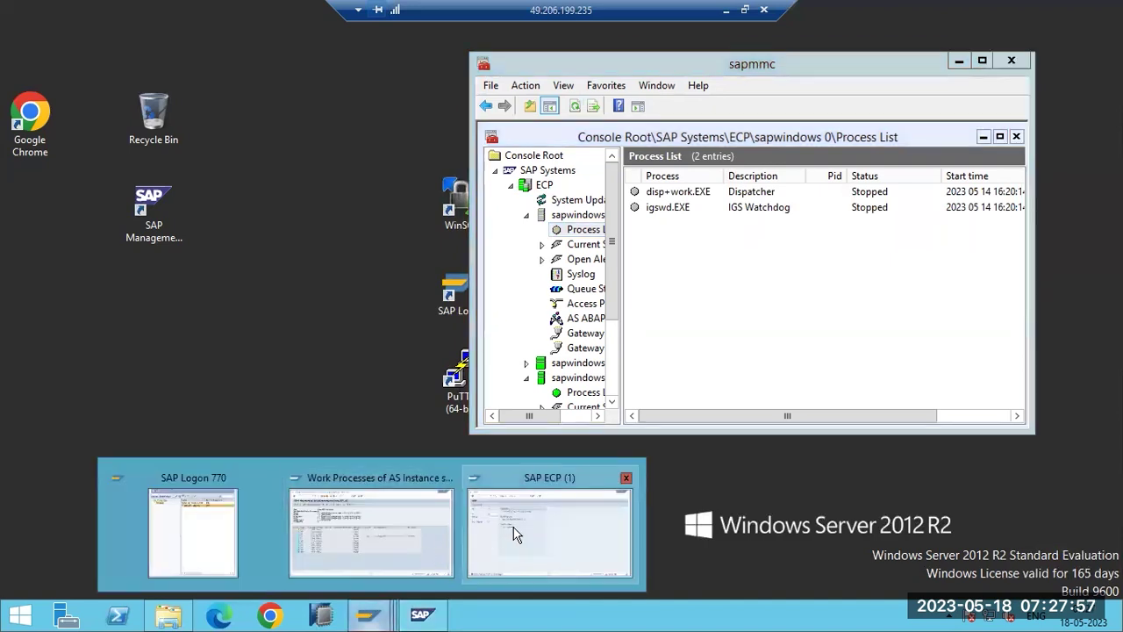
Bring the SM50 work process overview to the front and refresh it.
{"action": "left_click", "coordinate": [513, 535]}
{"action": "left_click", "coordinate": [364, 619]}
{"action": "left_click", "coordinate": [309, 544]}
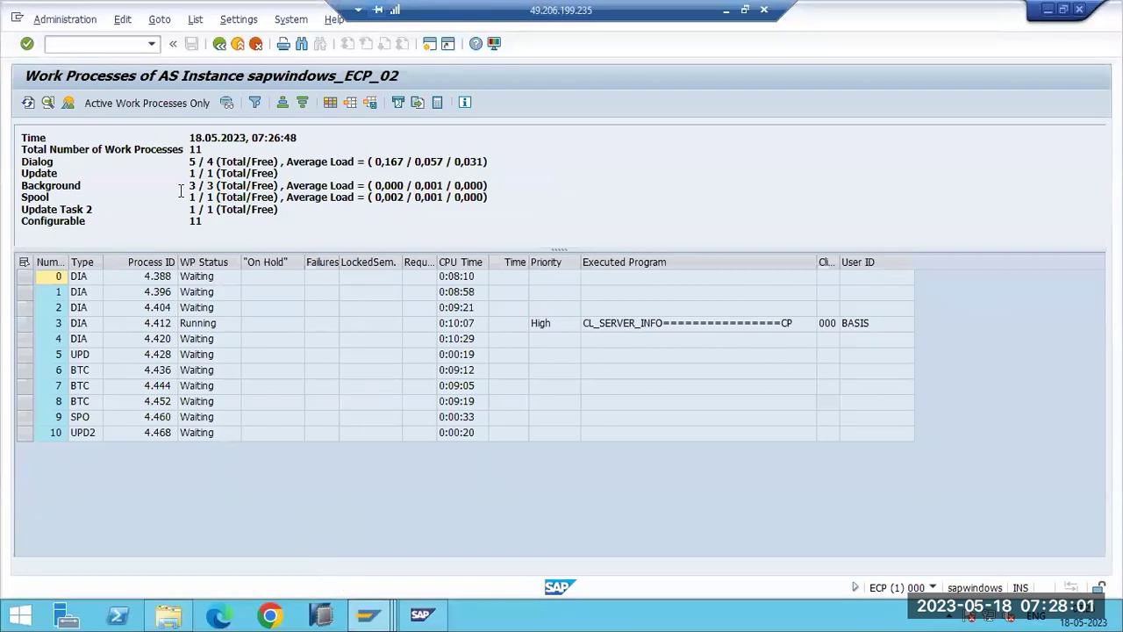
{"action": "left_click", "coordinate": [28, 104]}
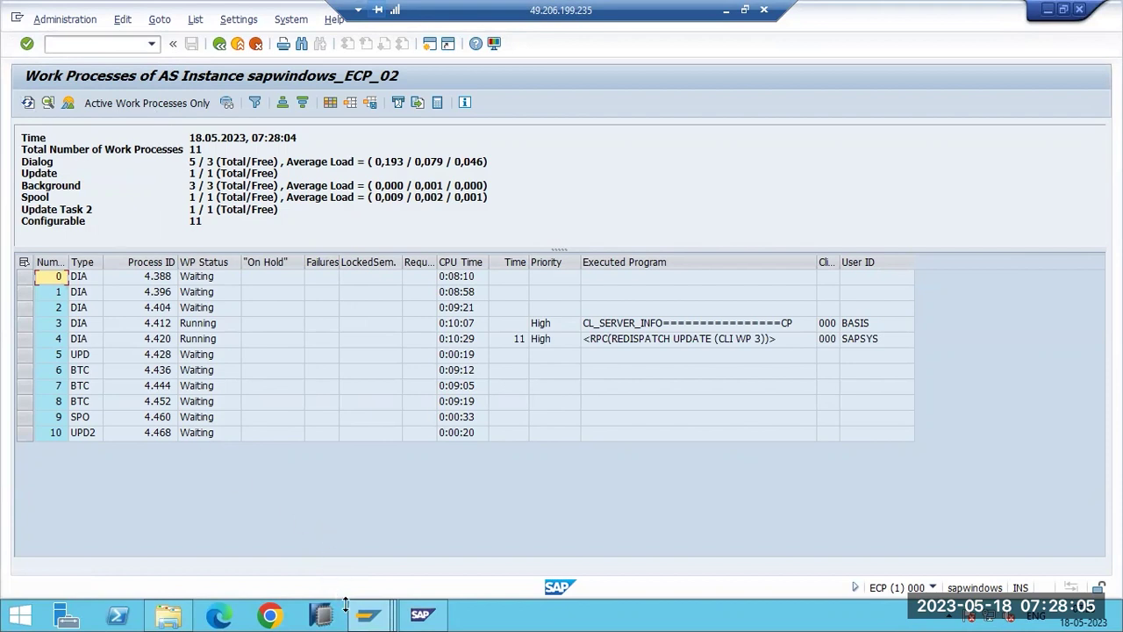
Start a logon to SAP ECP - GROUPS from SAP Logon, then return to the management console.
{"action": "mouse_move", "coordinate": [351, 596]}
{"action": "left_click", "coordinate": [150, 527]}
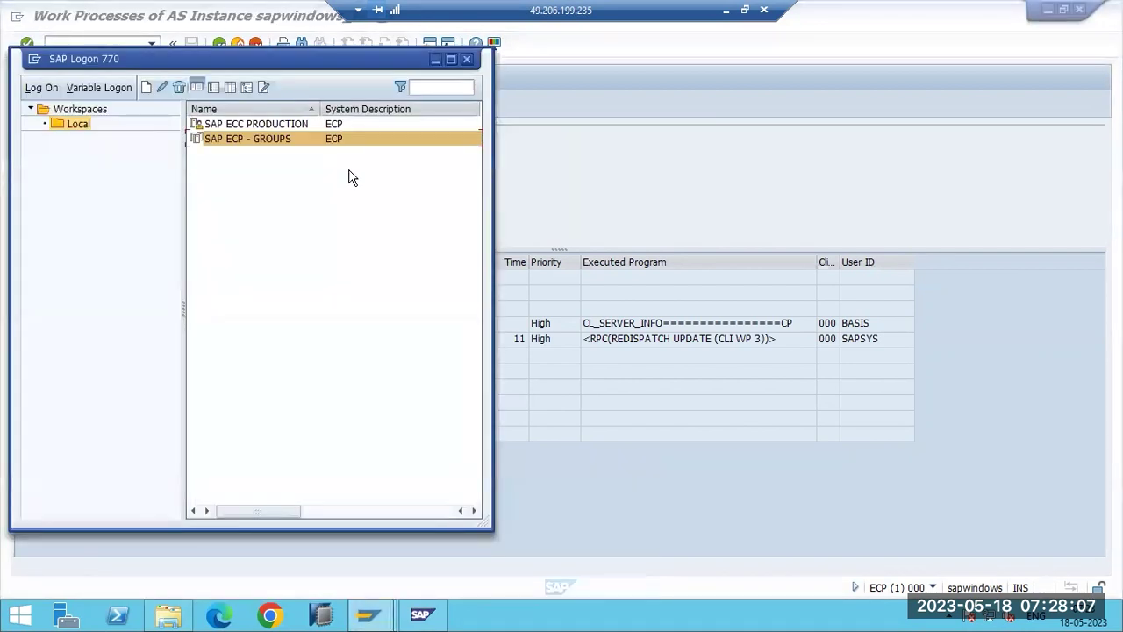
{"action": "double_click", "coordinate": [232, 139]}
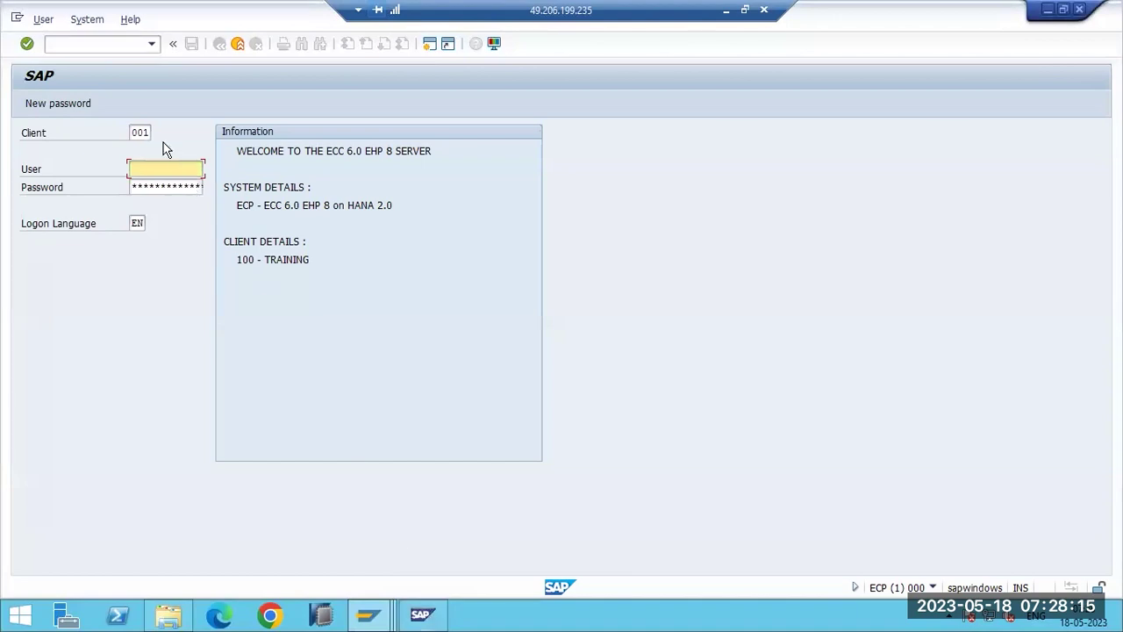
{"action": "left_click", "coordinate": [143, 128]}
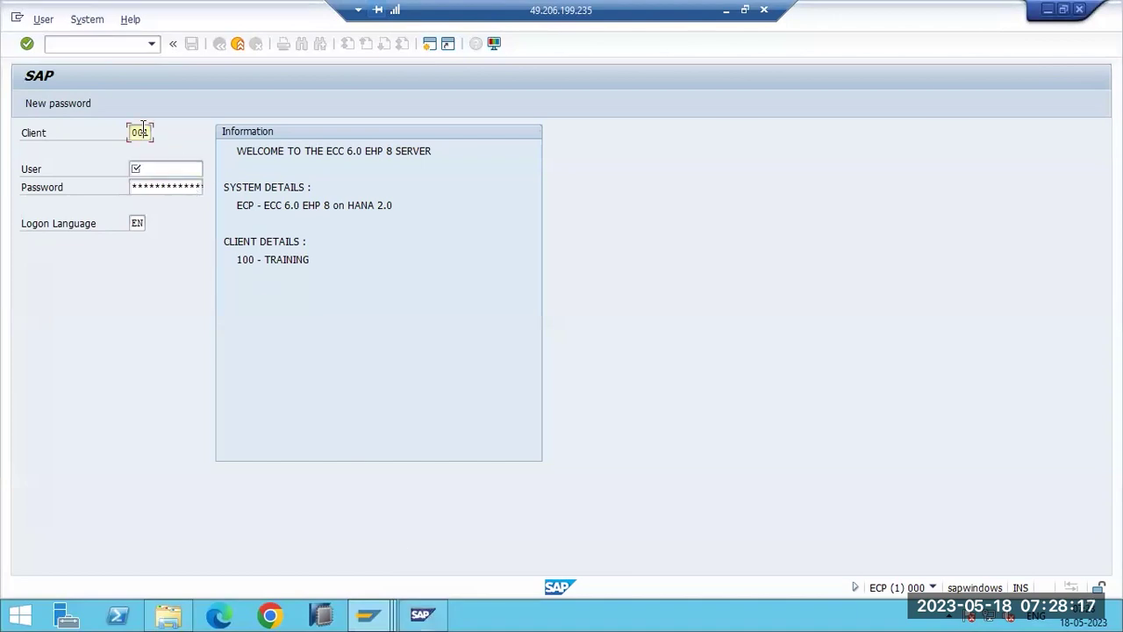
{"action": "left_click", "coordinate": [419, 616]}
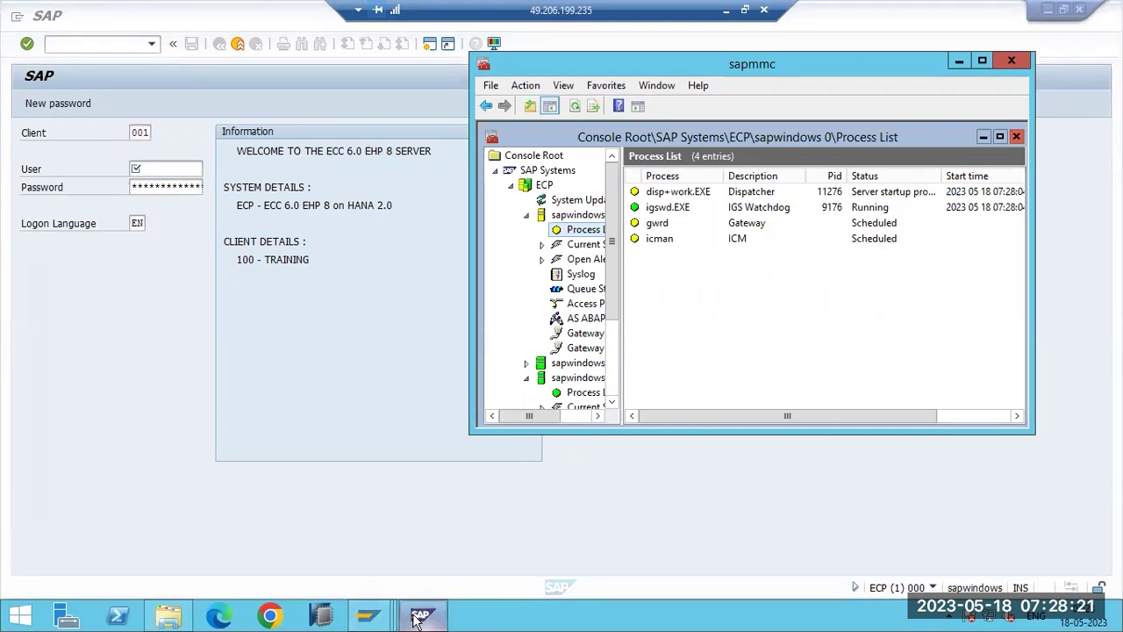
Check the process lists of sapwindows 0 and sapwindows 2, refreshing the latter.
{"action": "left_click", "coordinate": [577, 215]}
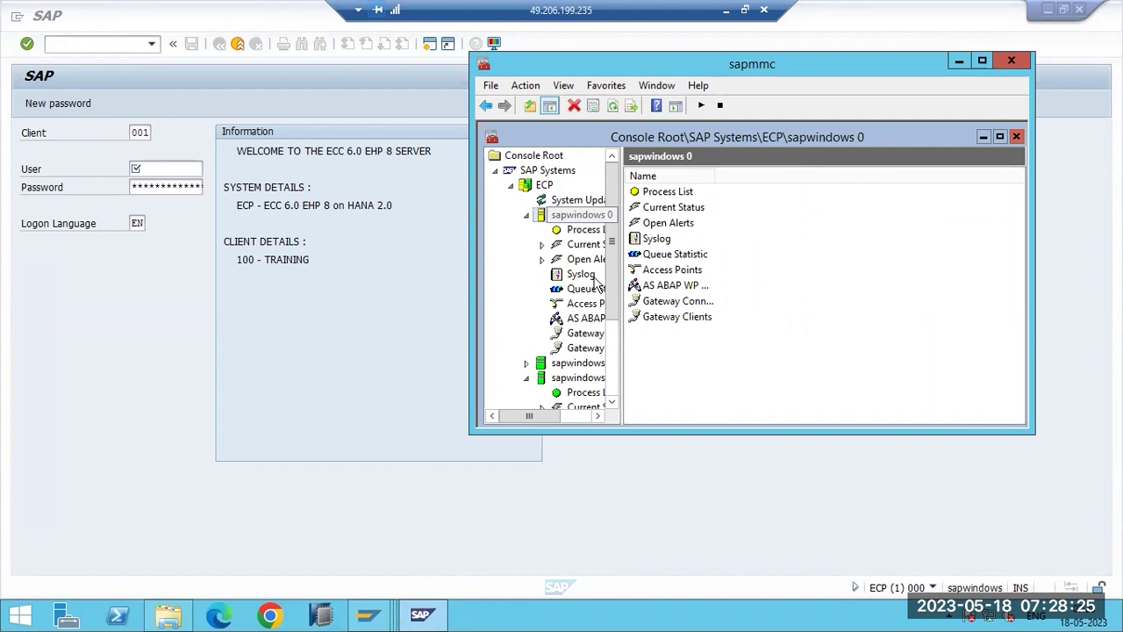
{"action": "left_click", "coordinate": [611, 335]}
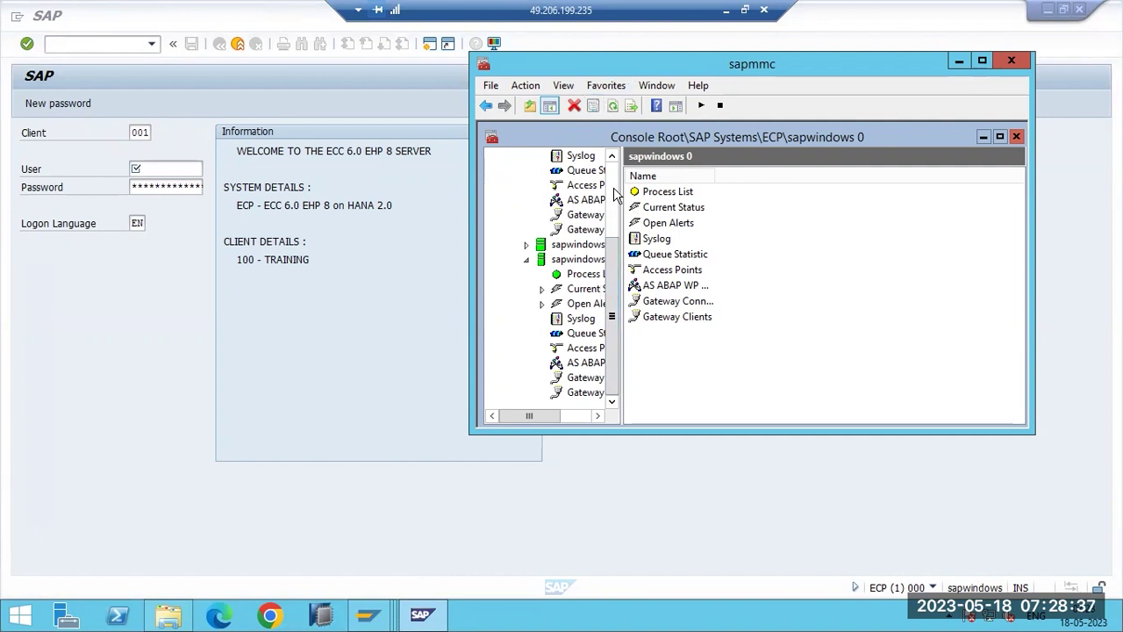
{"action": "scroll", "coordinate": [617, 195], "scroll_direction": "up", "scroll_amount": 3}
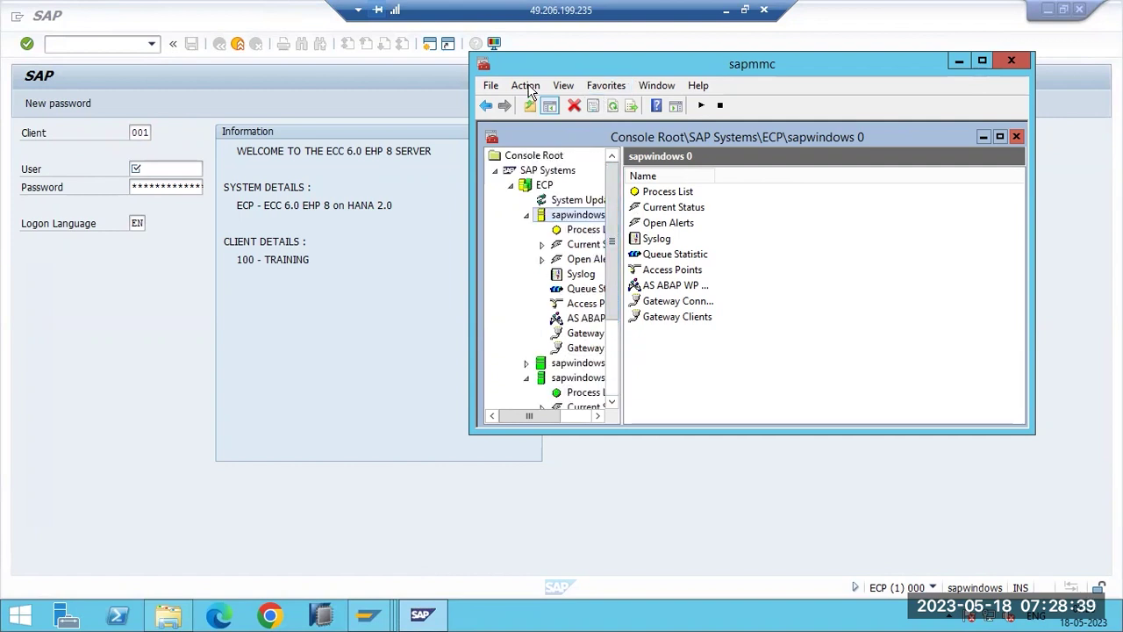
{"action": "left_click", "coordinate": [724, 11]}
{"action": "left_click", "coordinate": [533, 613]}
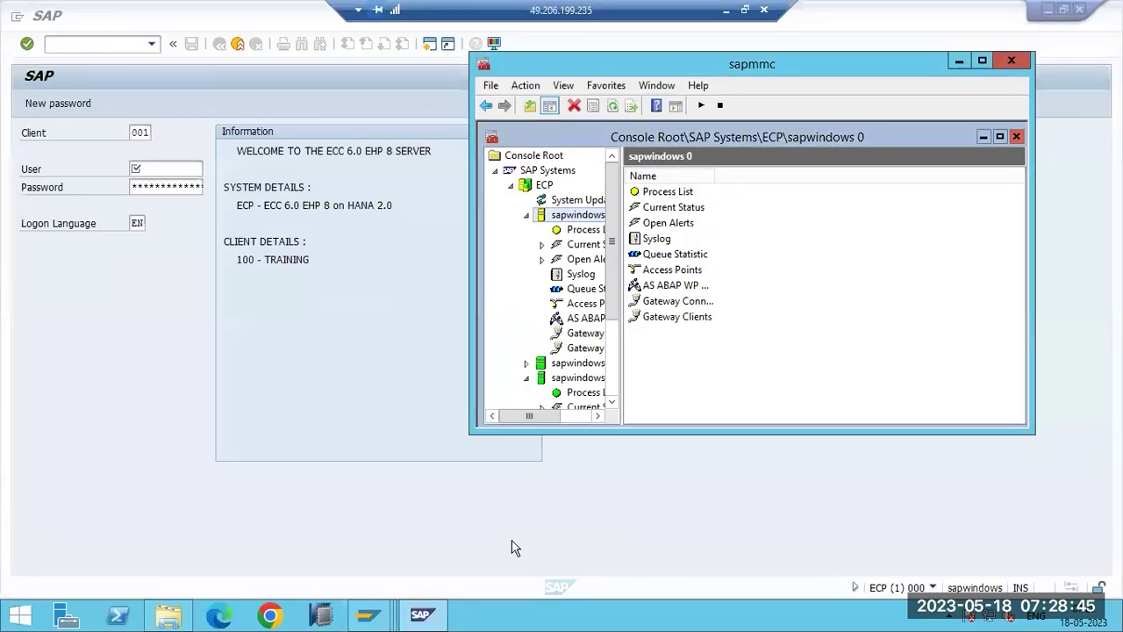
{"action": "left_click", "coordinate": [526, 216]}
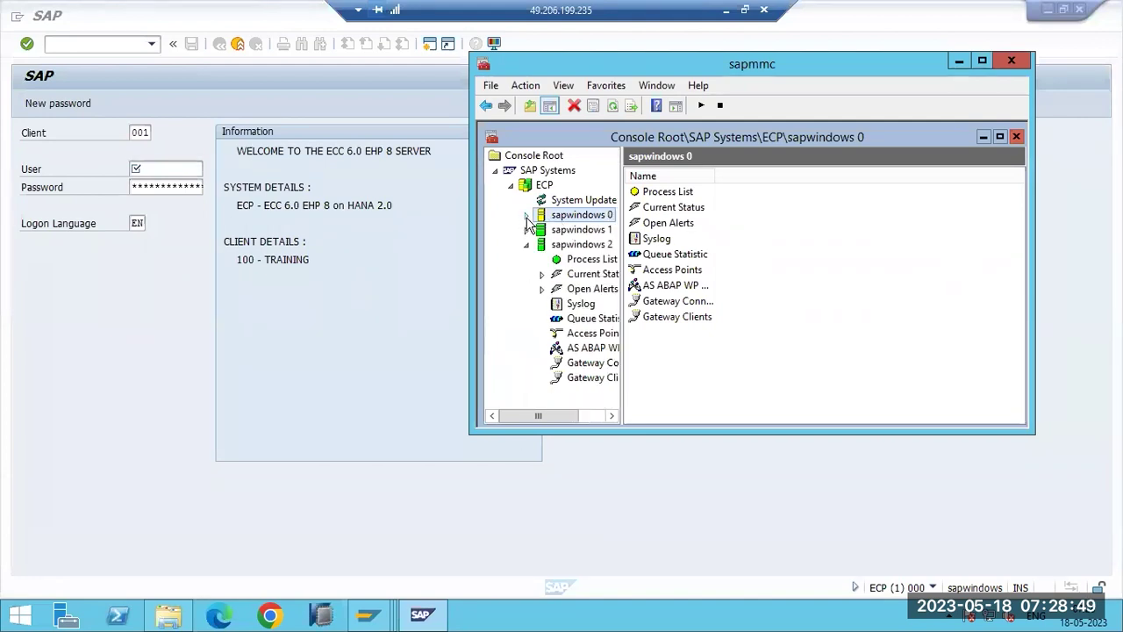
{"action": "left_click", "coordinate": [526, 216]}
{"action": "left_click", "coordinate": [562, 230]}
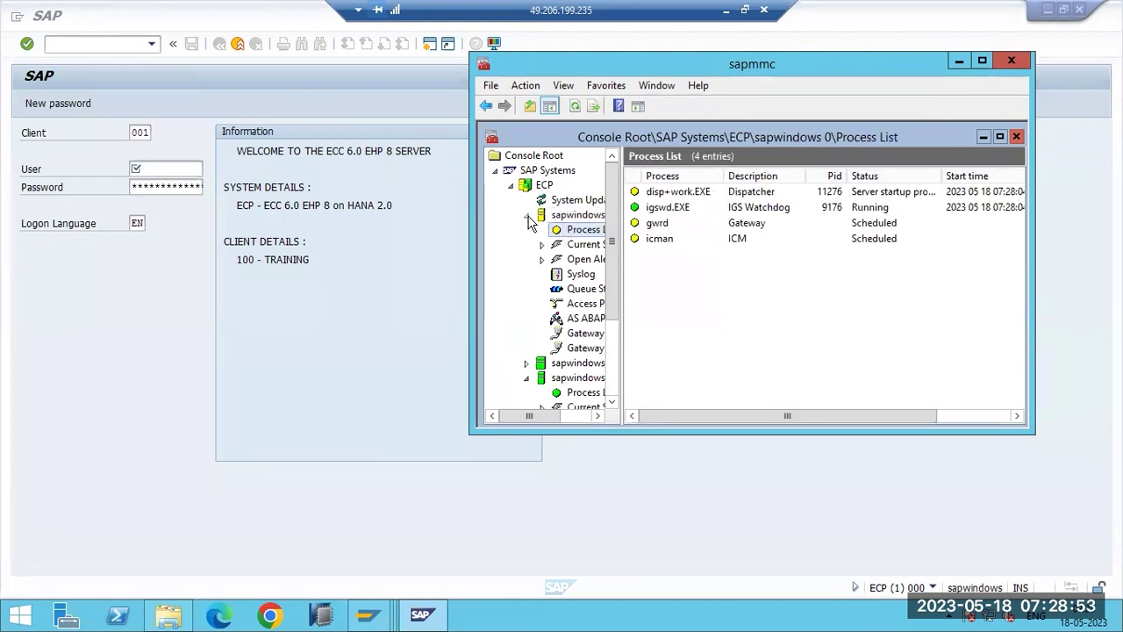
{"action": "left_click", "coordinate": [526, 216]}
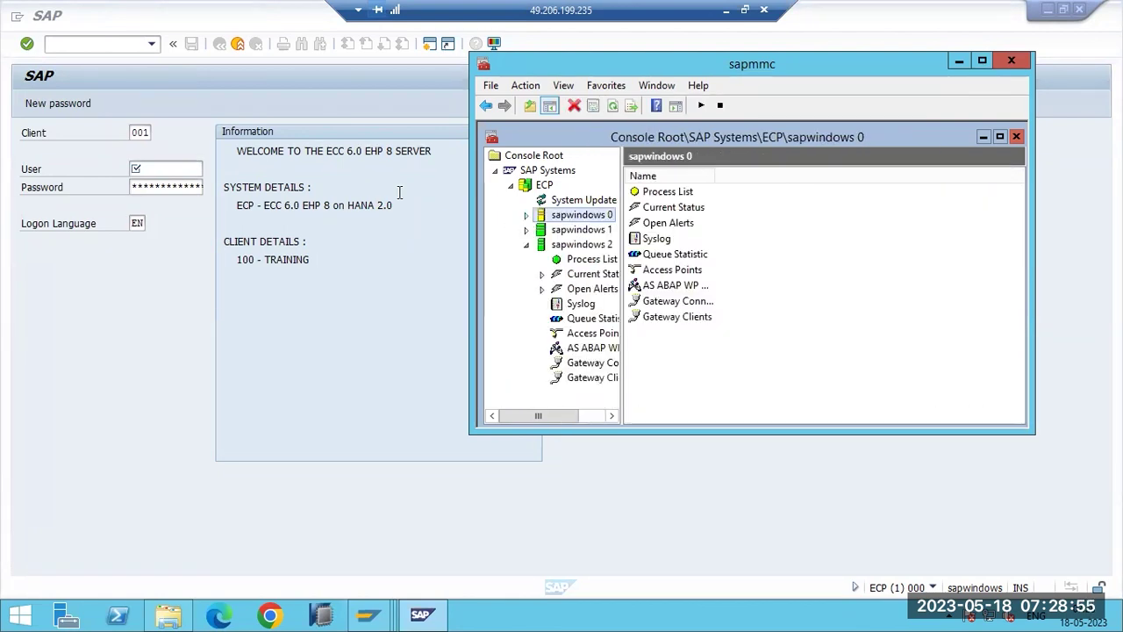
{"action": "left_click", "coordinate": [572, 261]}
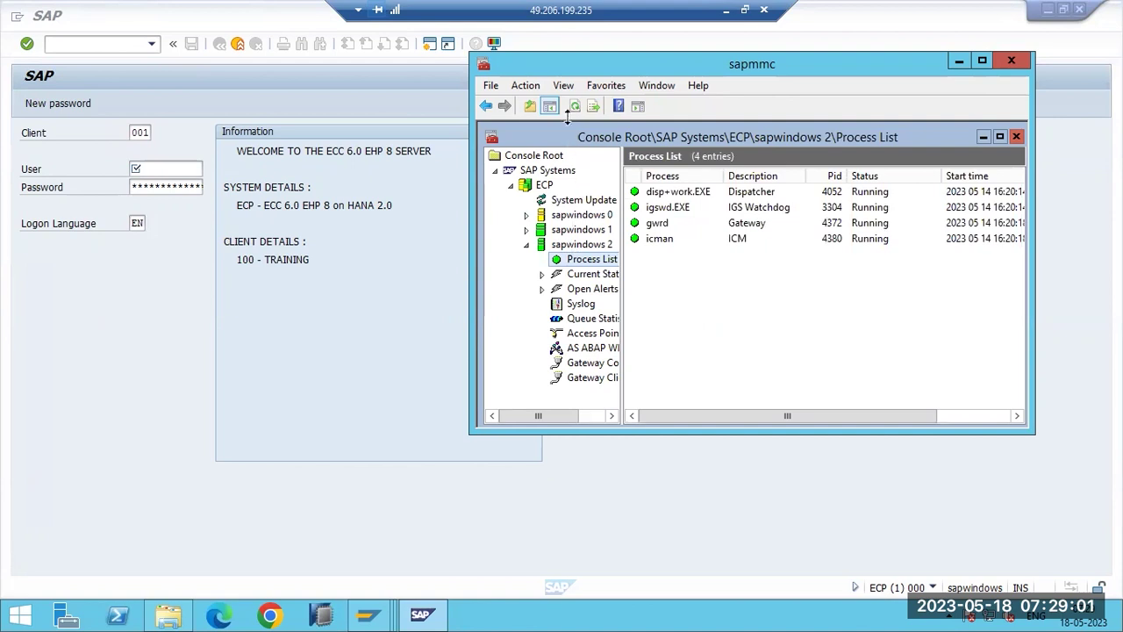
{"action": "left_click", "coordinate": [575, 106]}
Review the sapwindows 1 process list, recheck sapwindows 2, then bring SAP Logon forward.
{"action": "left_click", "coordinate": [576, 231]}
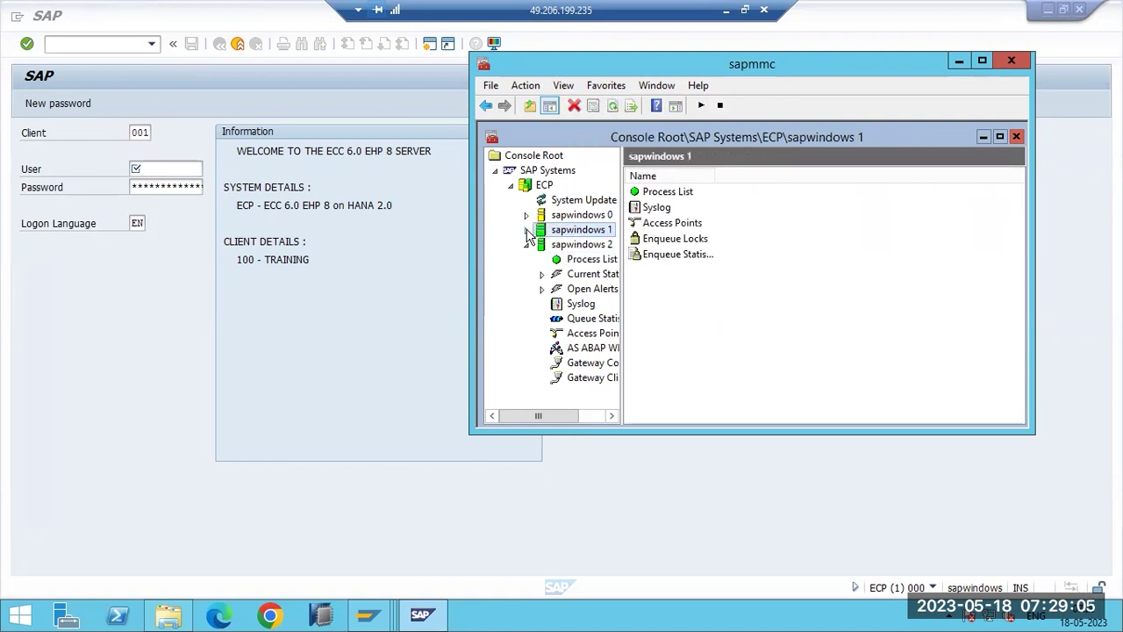
{"action": "left_click", "coordinate": [527, 230]}
{"action": "left_click", "coordinate": [584, 245]}
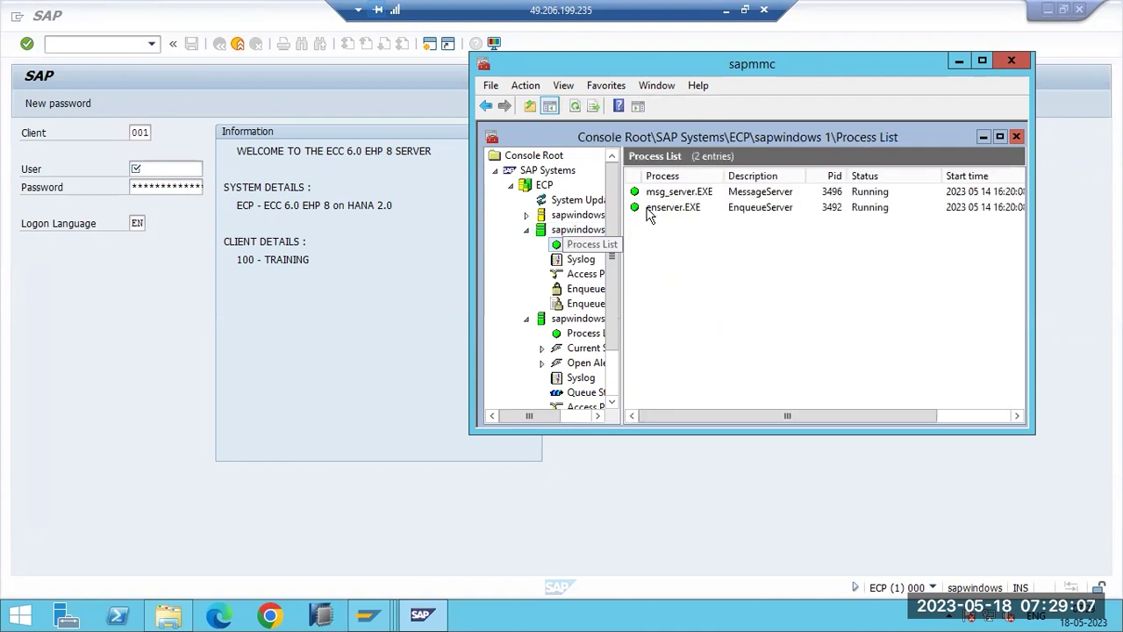
{"action": "left_click", "coordinate": [657, 192]}
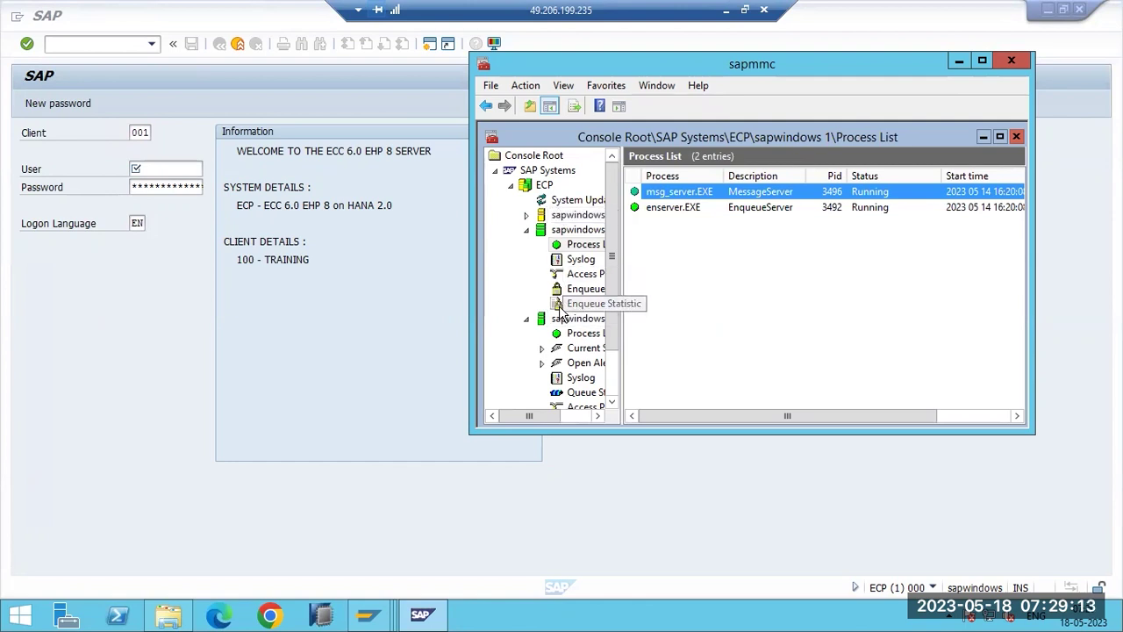
{"action": "left_click", "coordinate": [557, 219]}
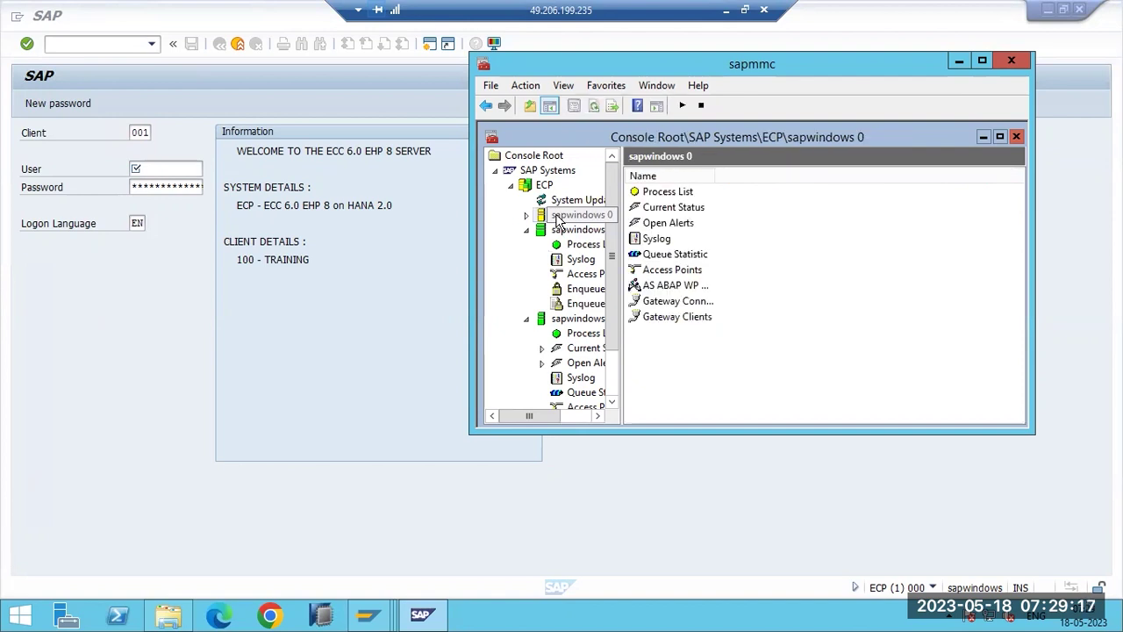
{"action": "left_click", "coordinate": [572, 335]}
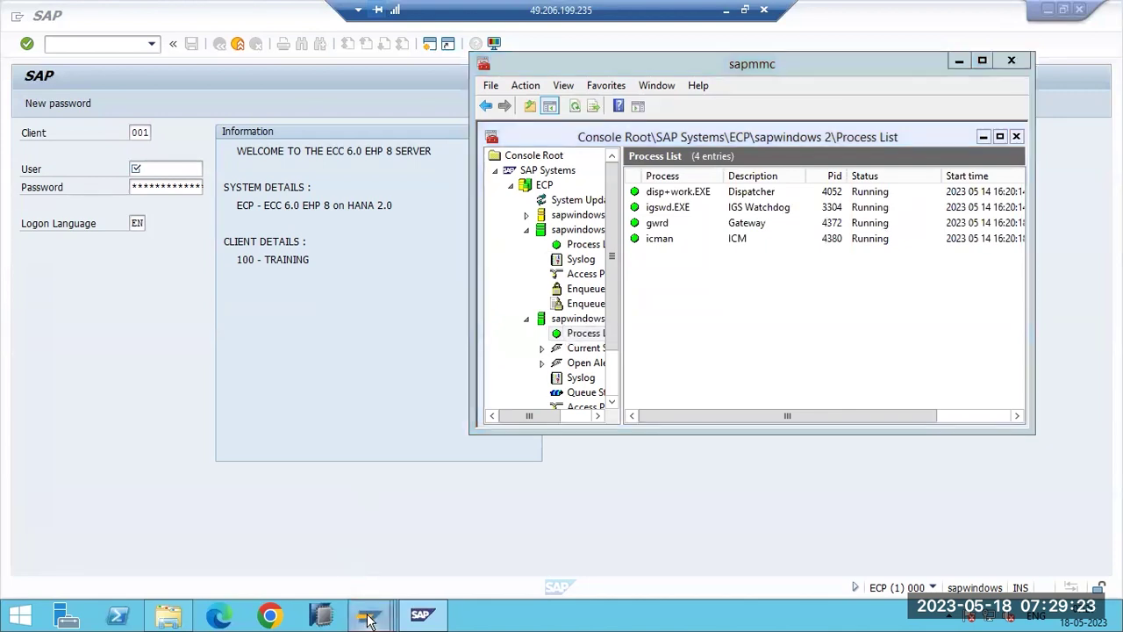
{"action": "mouse_move", "coordinate": [368, 614]}
{"action": "left_click", "coordinate": [148, 532]}
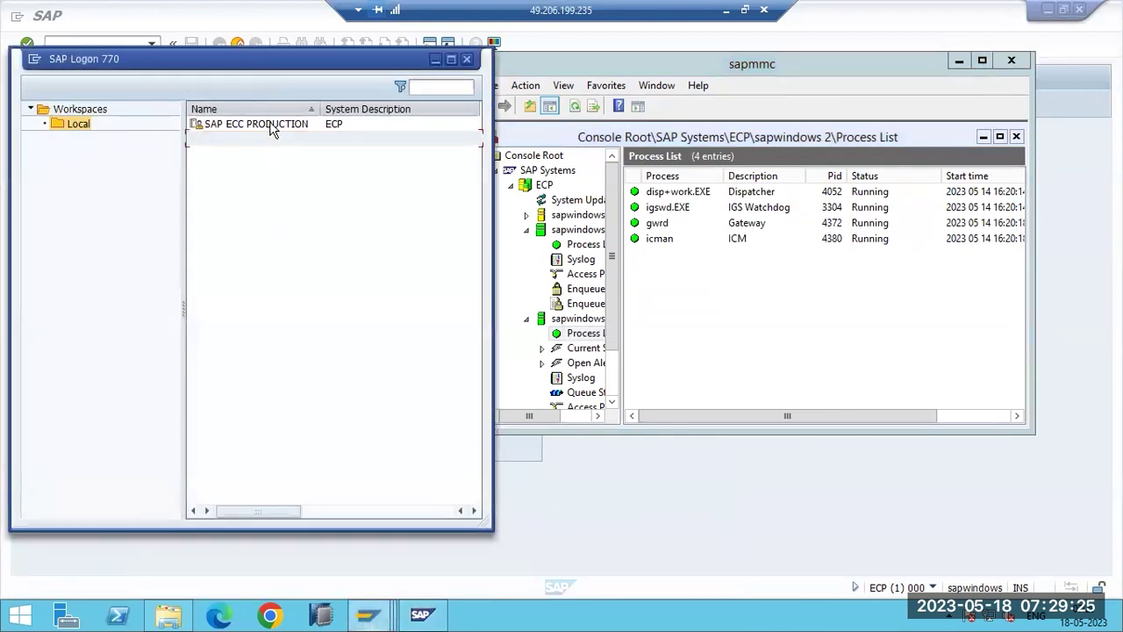
Choose SAP ECP - GROUPS and fill in the client and user name on the logon screen.
{"action": "left_click", "coordinate": [269, 124]}
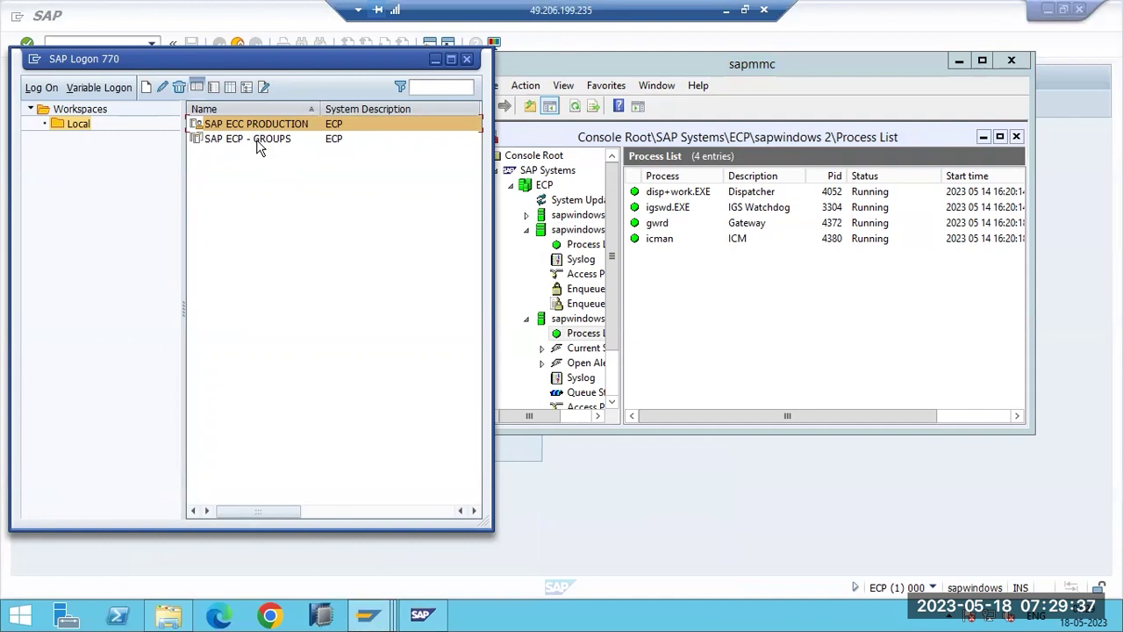
{"action": "left_click", "coordinate": [257, 140]}
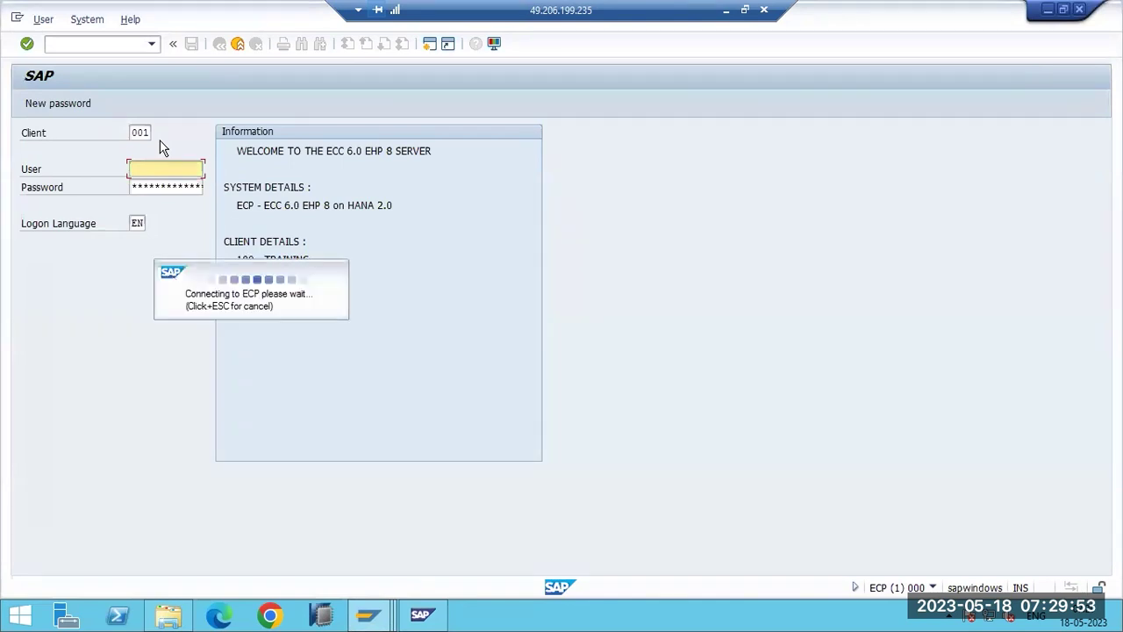
{"action": "left_click", "coordinate": [144, 133]}
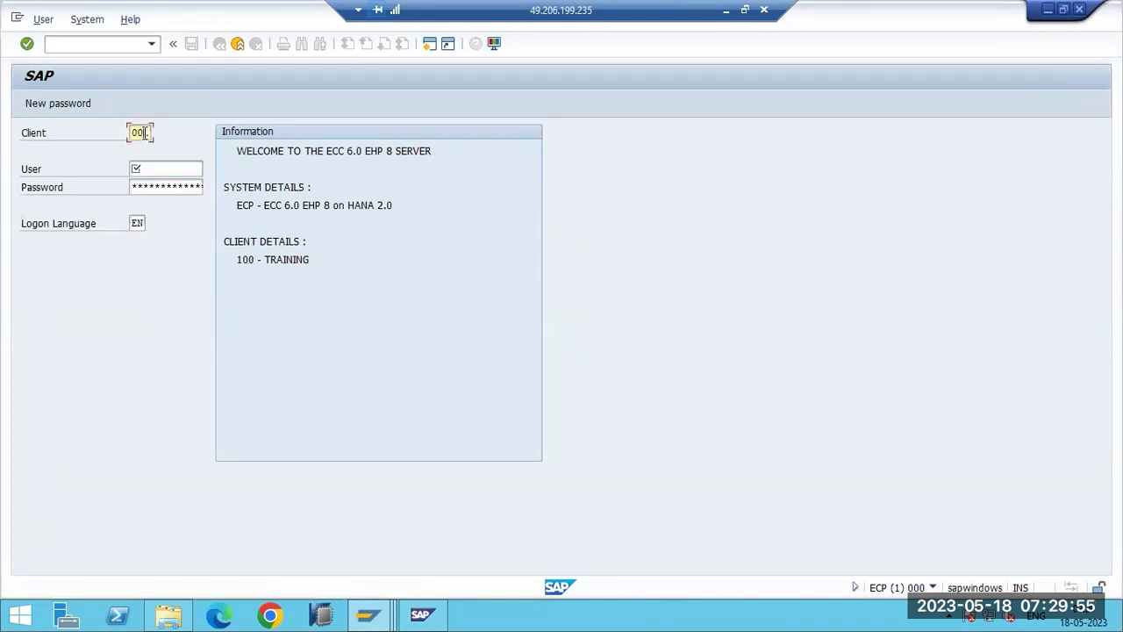
{"action": "left_click", "coordinate": [156, 169]}
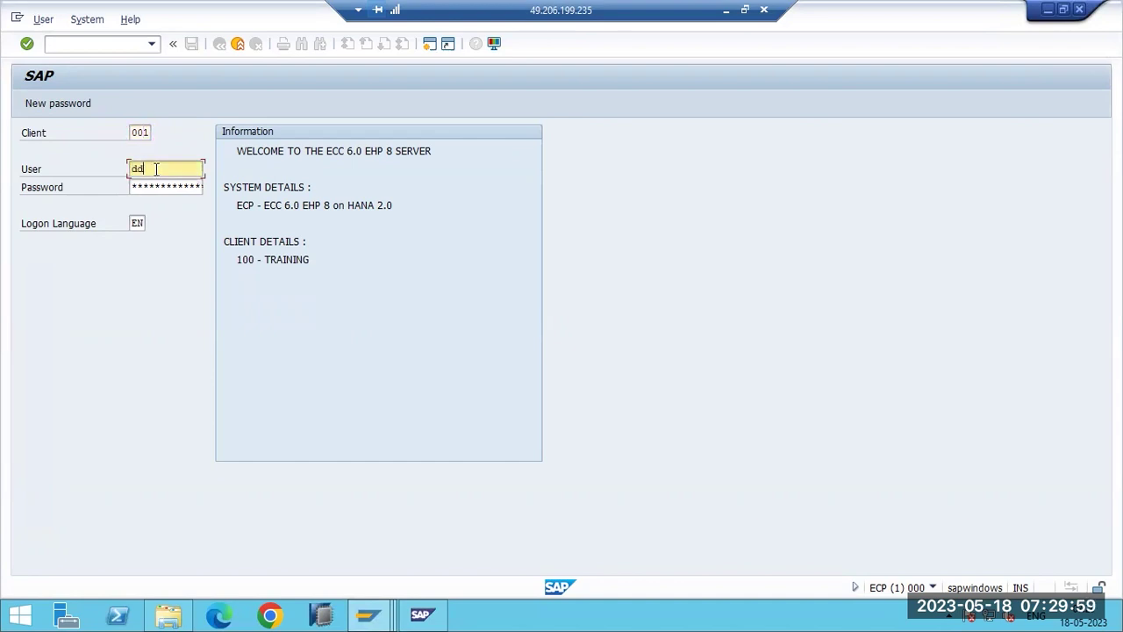
{"action": "type", "text": "ic"}
{"action": "key", "text": "Tab"}
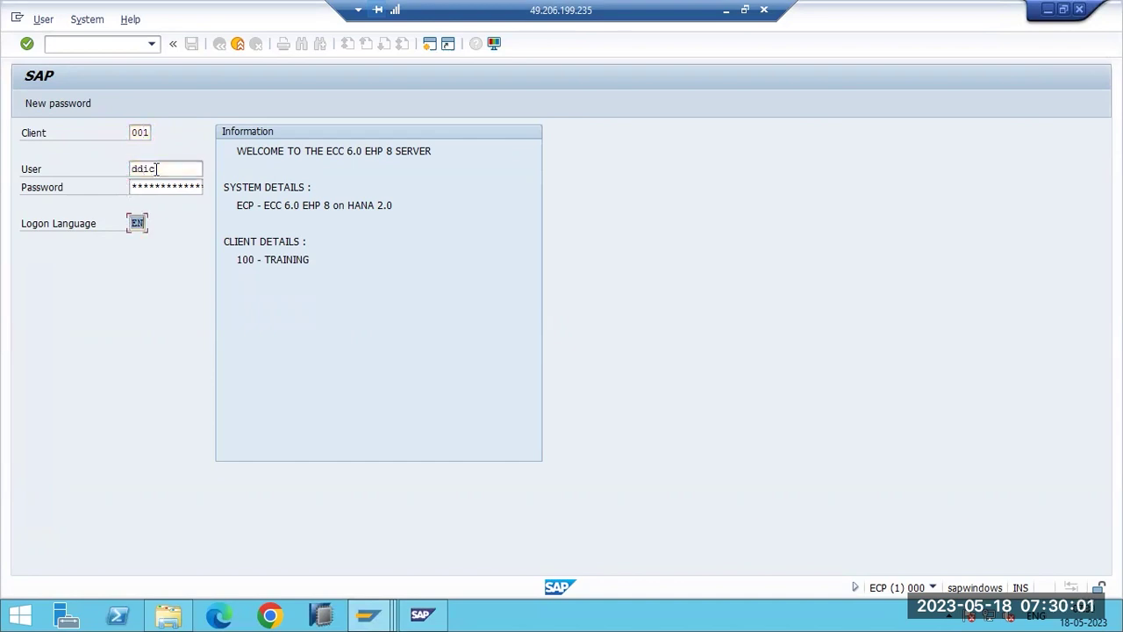
{"action": "left_click", "coordinate": [146, 182]}
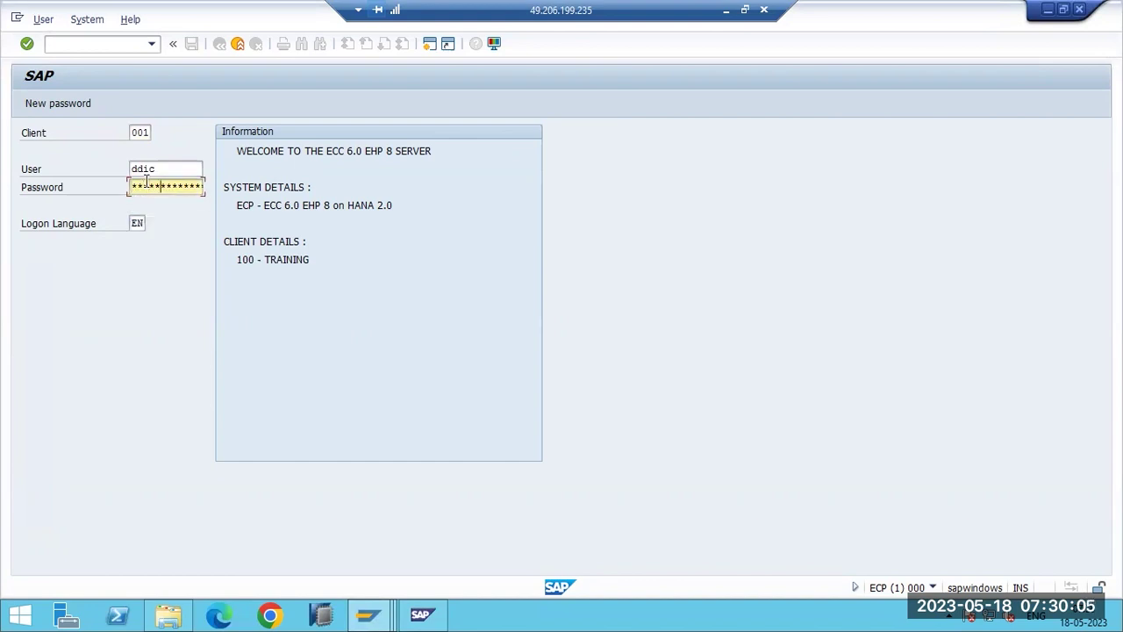
Submit the logon credentials to sign in to client 001.
{"action": "key", "text": "Return"}
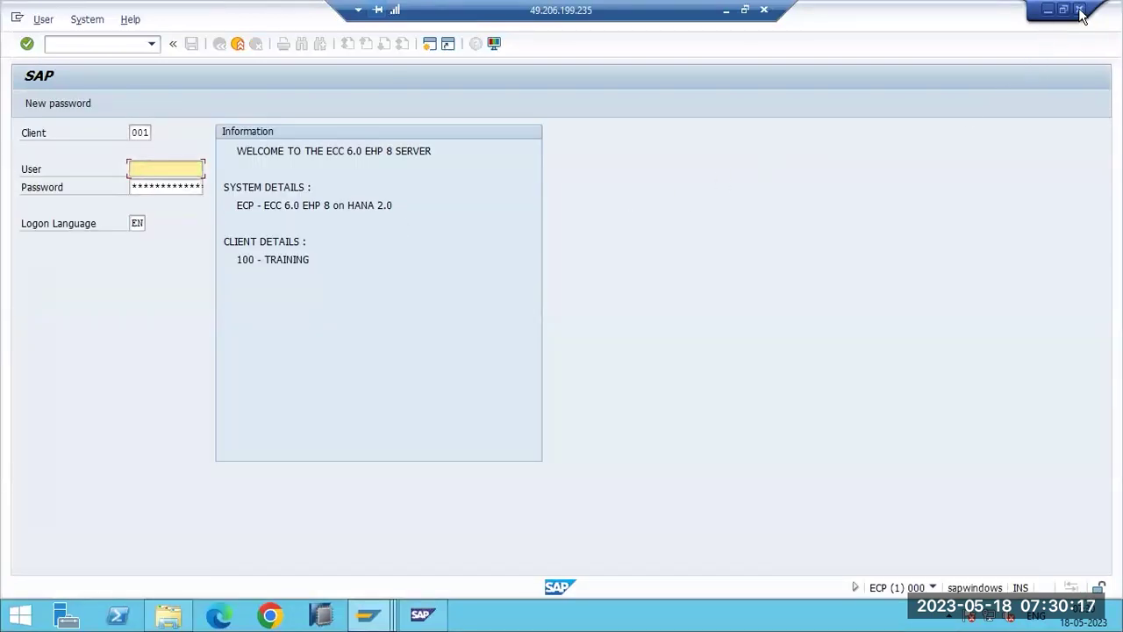
{"action": "type", "text": "ddic"}
{"action": "key", "text": "Return"}
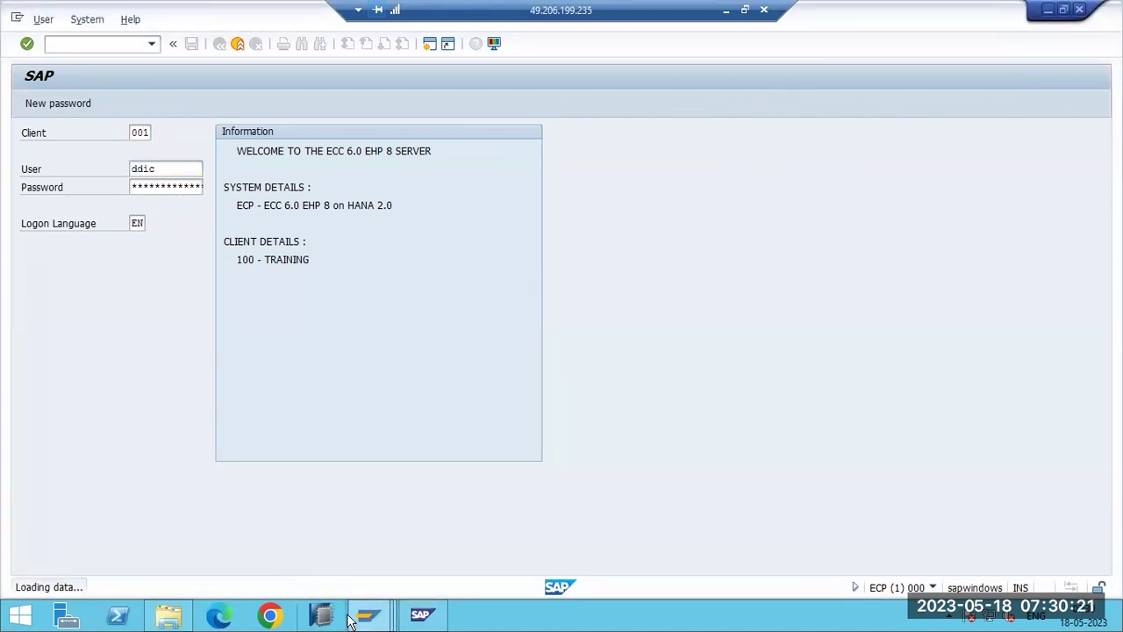
{"action": "mouse_move", "coordinate": [367, 614]}
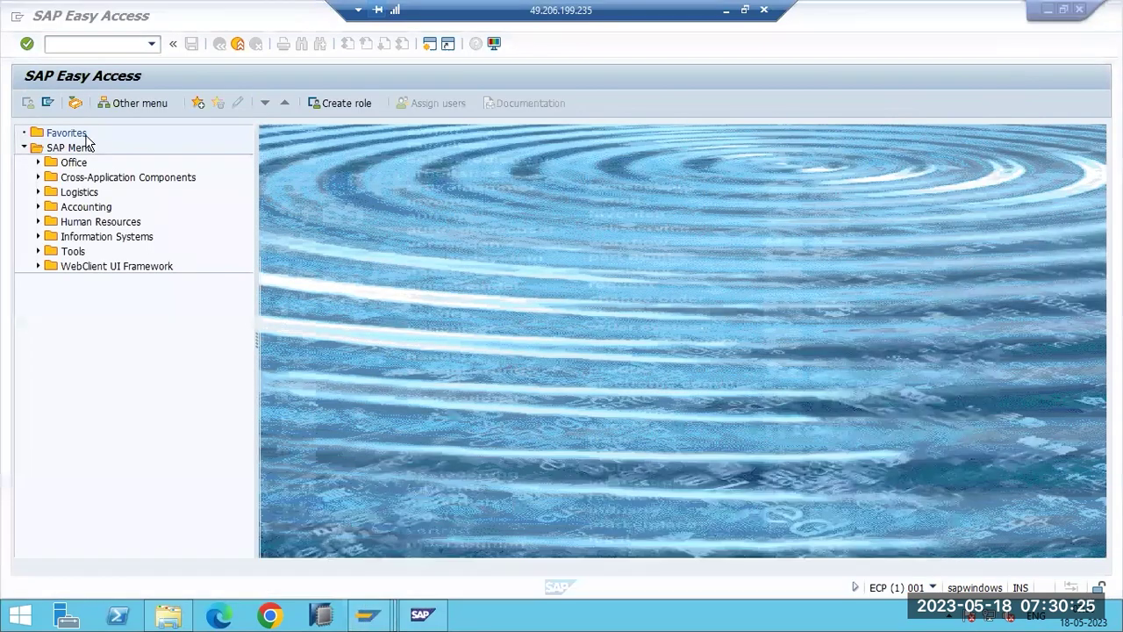
{"action": "left_click", "coordinate": [59, 43]}
Run SM50, refresh the work process list, and return to SAP Easy Access.
{"action": "type", "text": "sm50"}
{"action": "key", "text": "Return"}
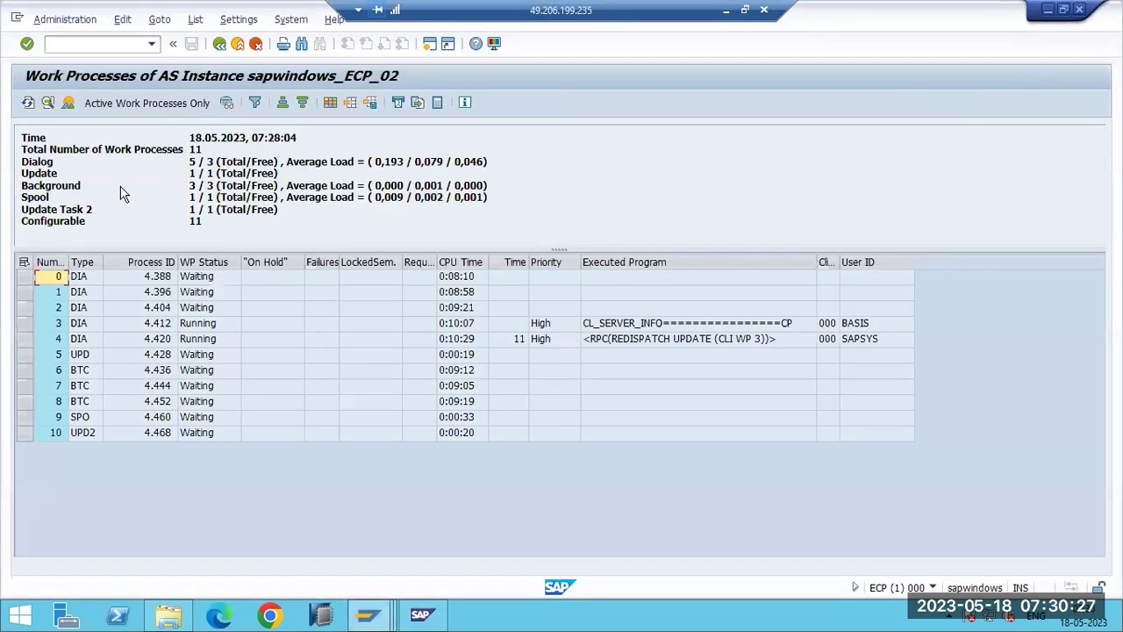
{"action": "left_click", "coordinate": [28, 104]}
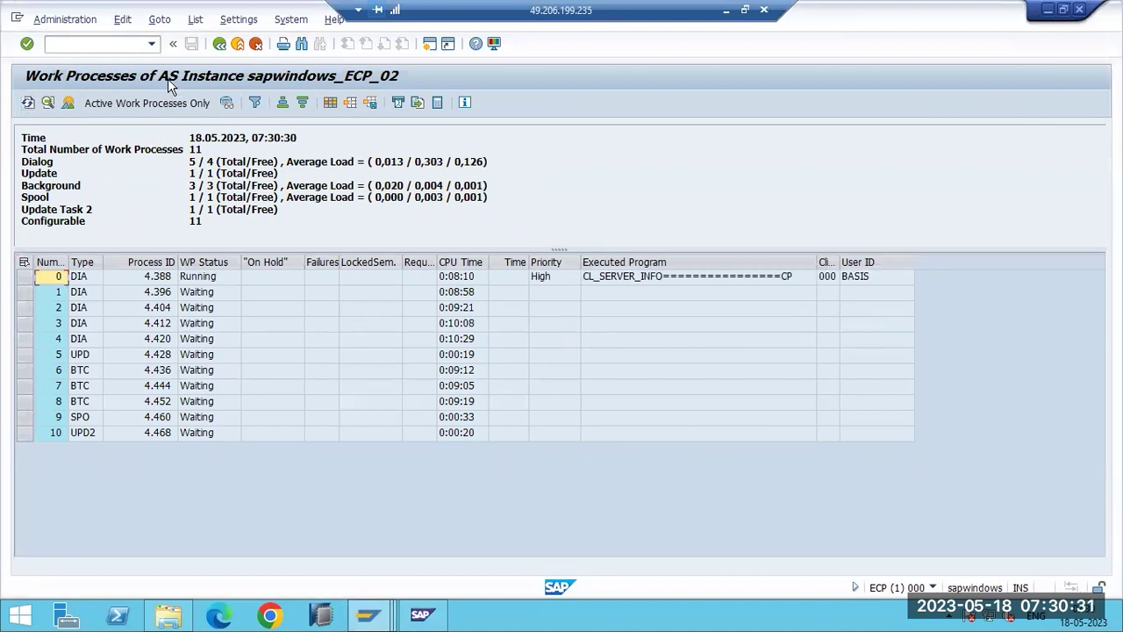
{"action": "left_click", "coordinate": [219, 43]}
Open sapwindows_ECP_00 via SM51 and confirm 4 dialog and 2 background work processes.
{"action": "type", "text": "sm51"}
{"action": "key", "text": "Return"}
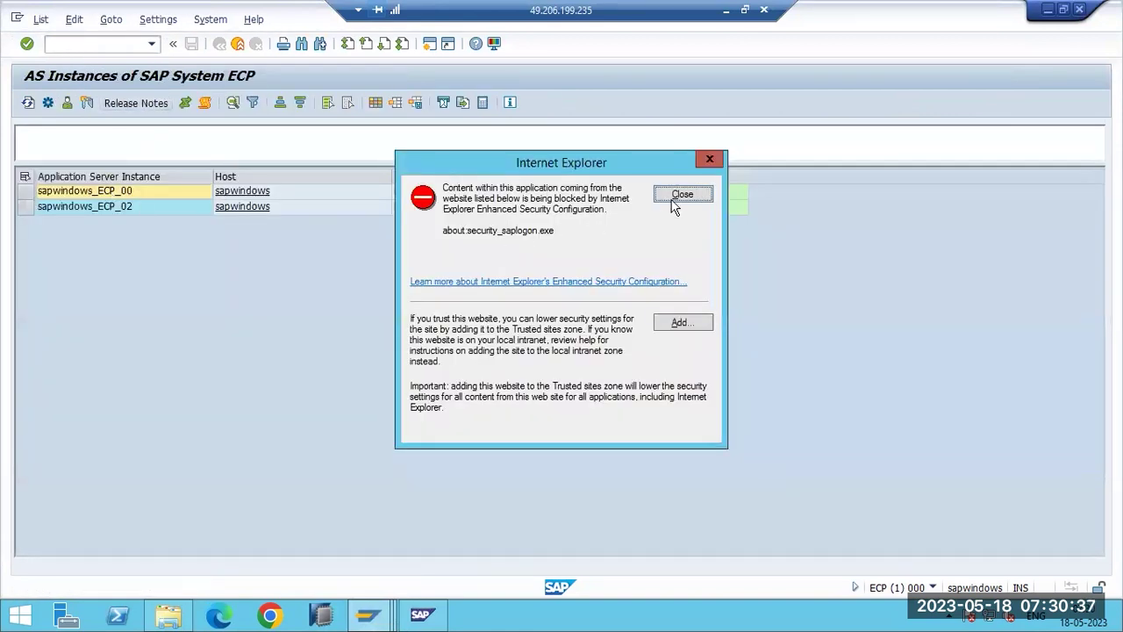
{"action": "left_click", "coordinate": [674, 195]}
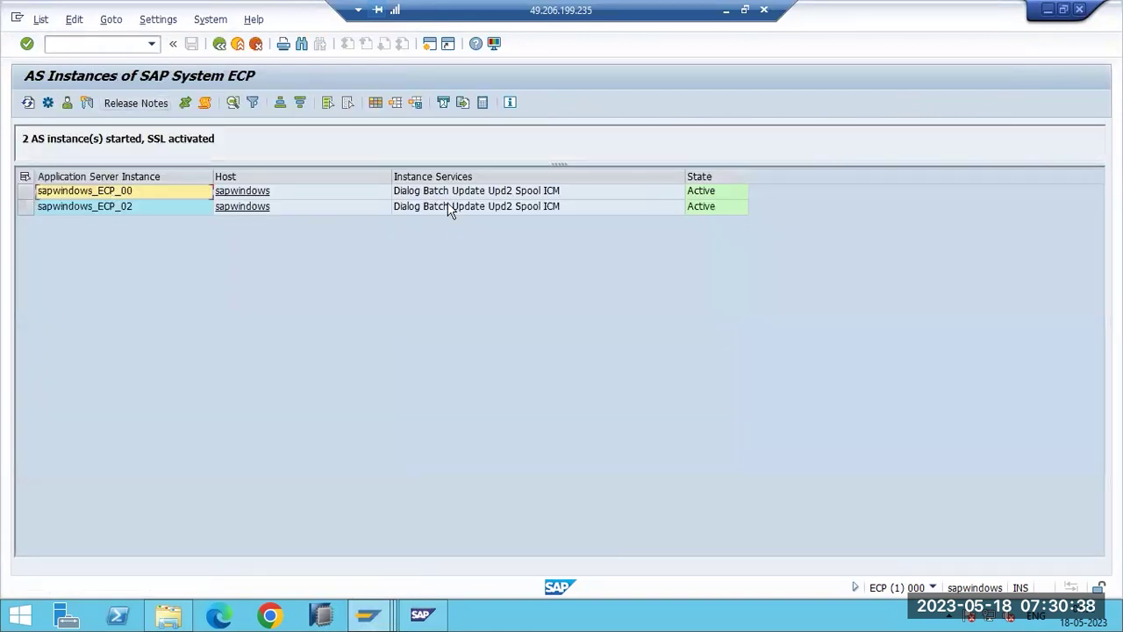
{"action": "double_click", "coordinate": [134, 198]}
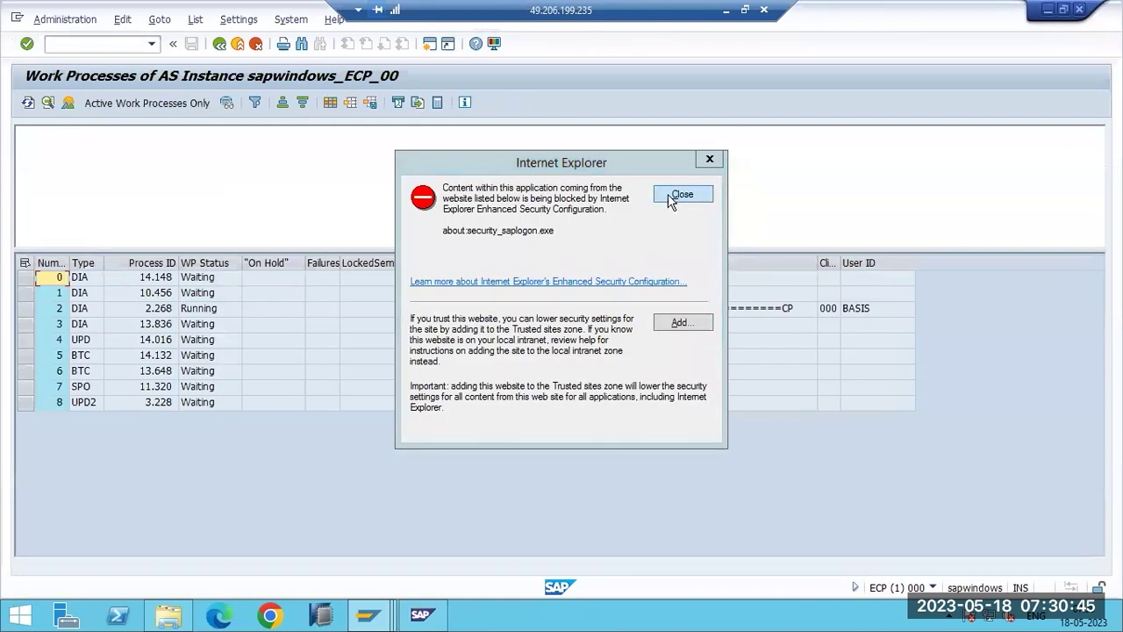
{"action": "left_click", "coordinate": [672, 195]}
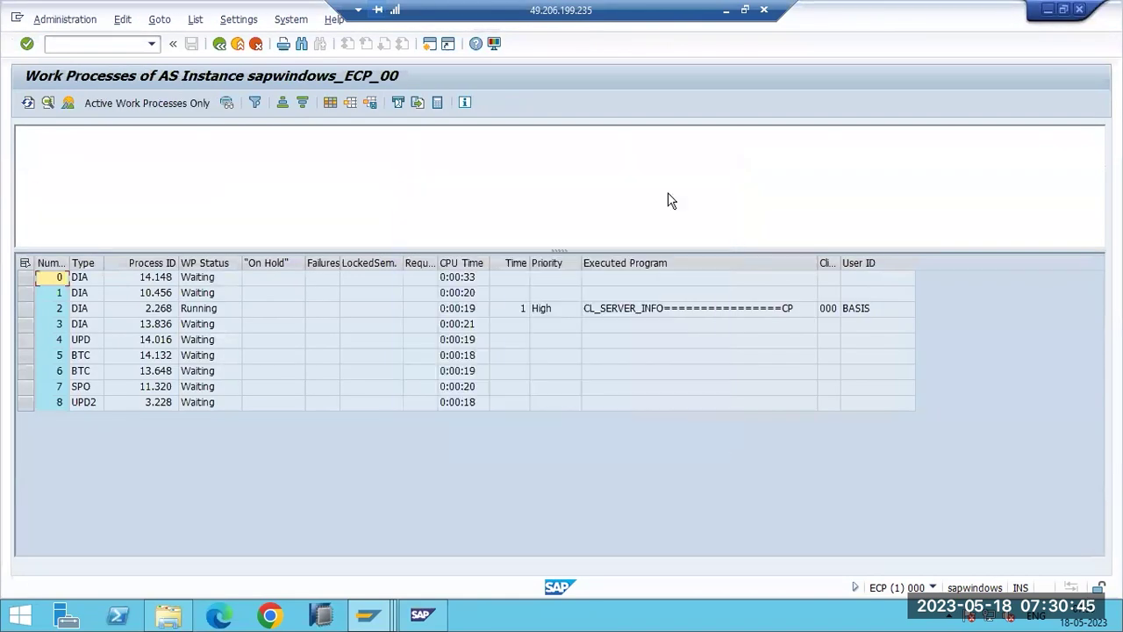
{"action": "left_click_drag", "start_coordinate": [38, 162], "coordinate": [217, 164]}
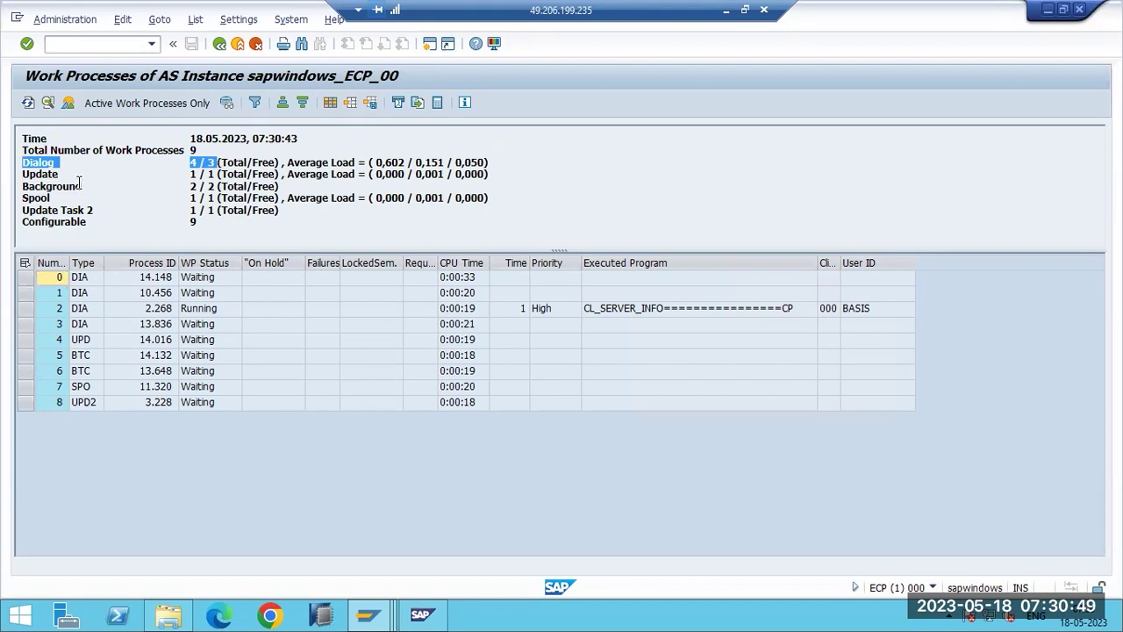
{"action": "left_click_drag", "start_coordinate": [23, 186], "coordinate": [236, 186]}
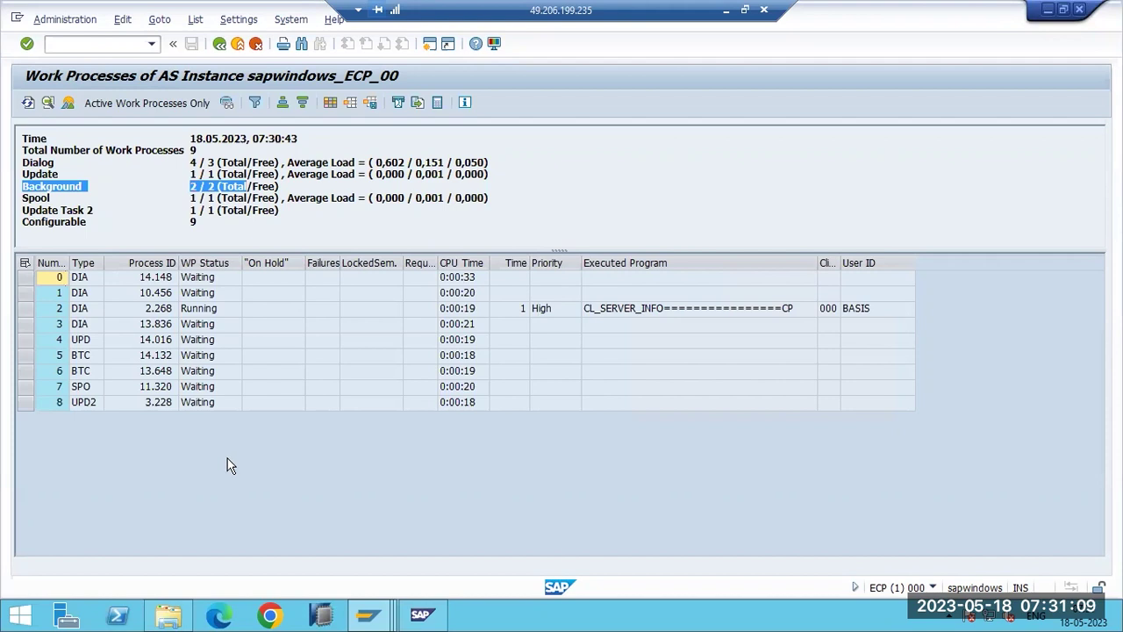
Switch to the SAP logon screen, log on to client 100 as superuser, and dismiss the copyright notice.
{"action": "mouse_move", "coordinate": [368, 619]}
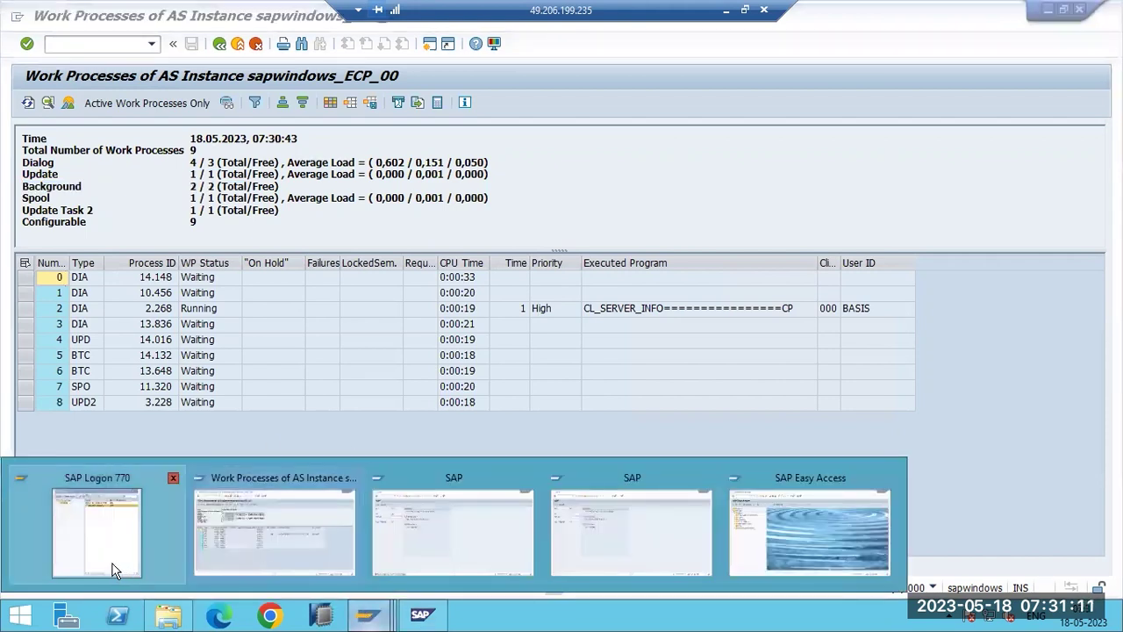
{"action": "left_click", "coordinate": [127, 568]}
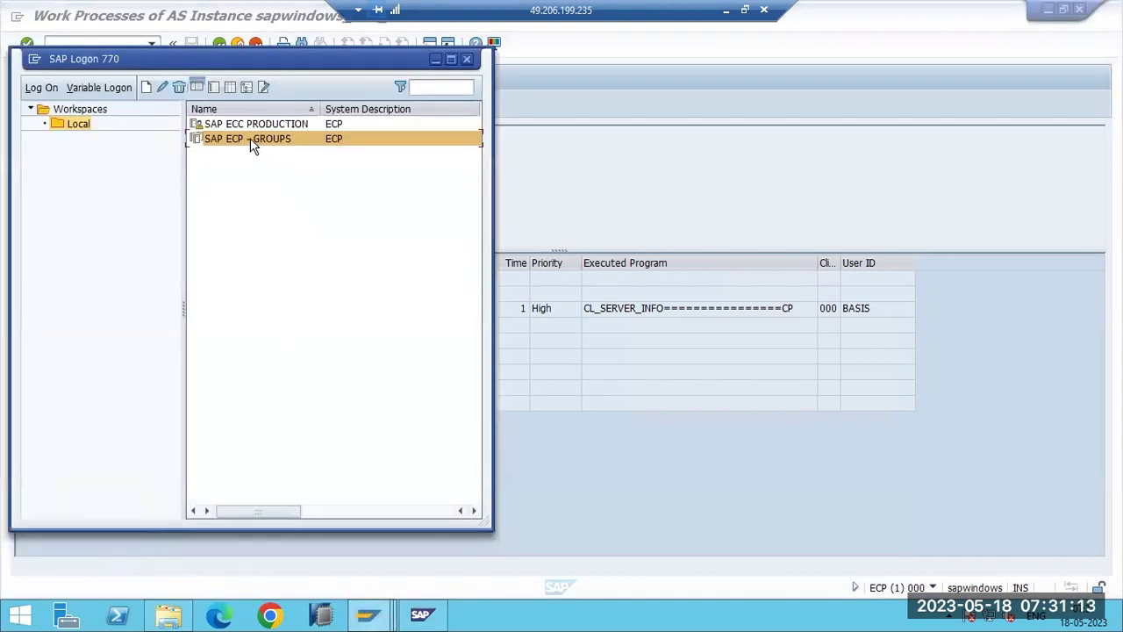
{"action": "left_click", "coordinate": [382, 617]}
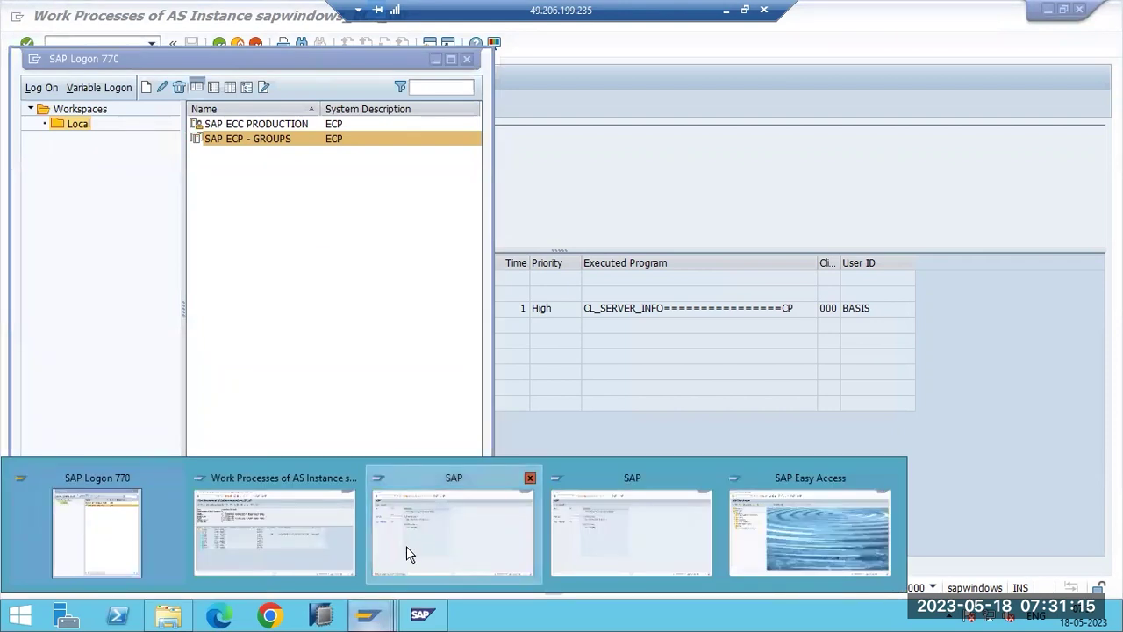
{"action": "left_click", "coordinate": [406, 546]}
{"action": "key", "text": "Tab"}
{"action": "key", "text": "Tab"}
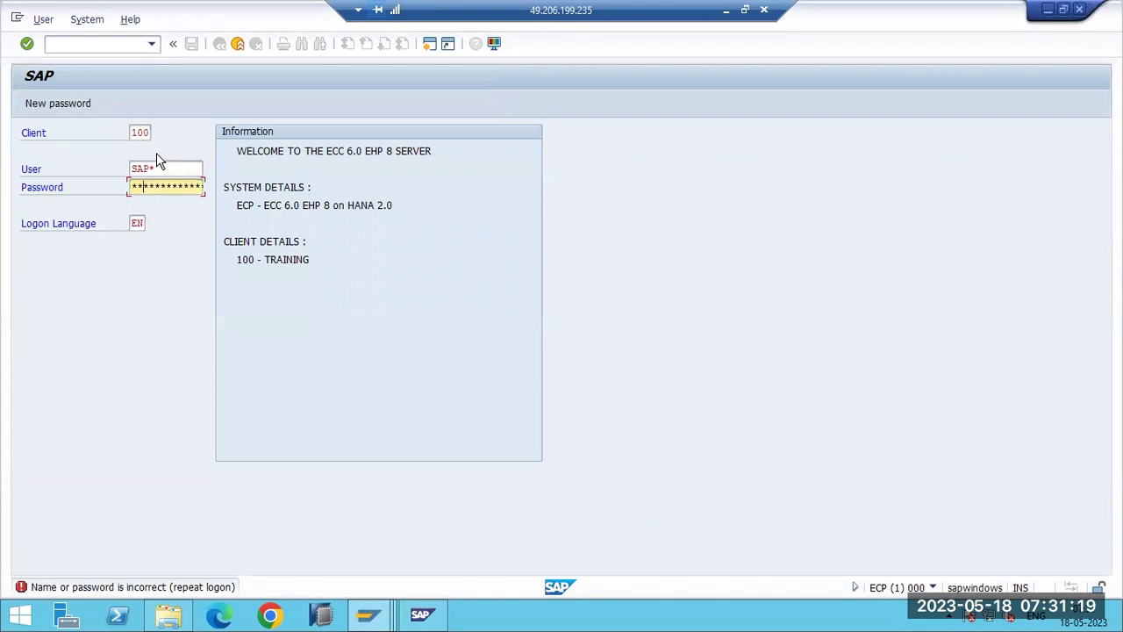
{"action": "key", "text": "Return"}
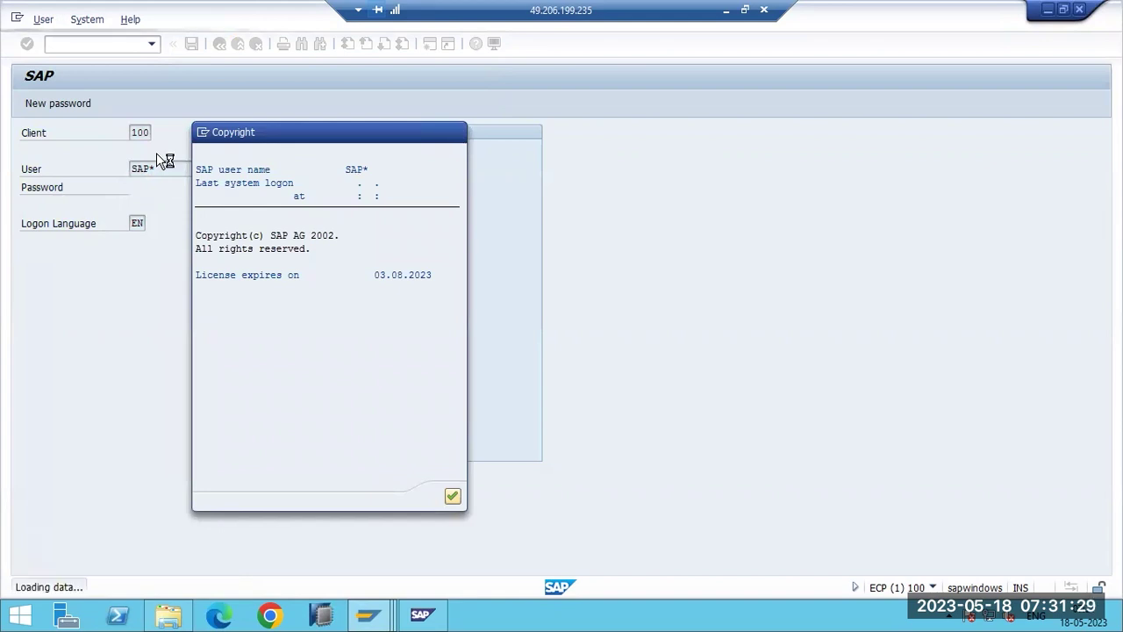
{"action": "key", "text": "Return"}
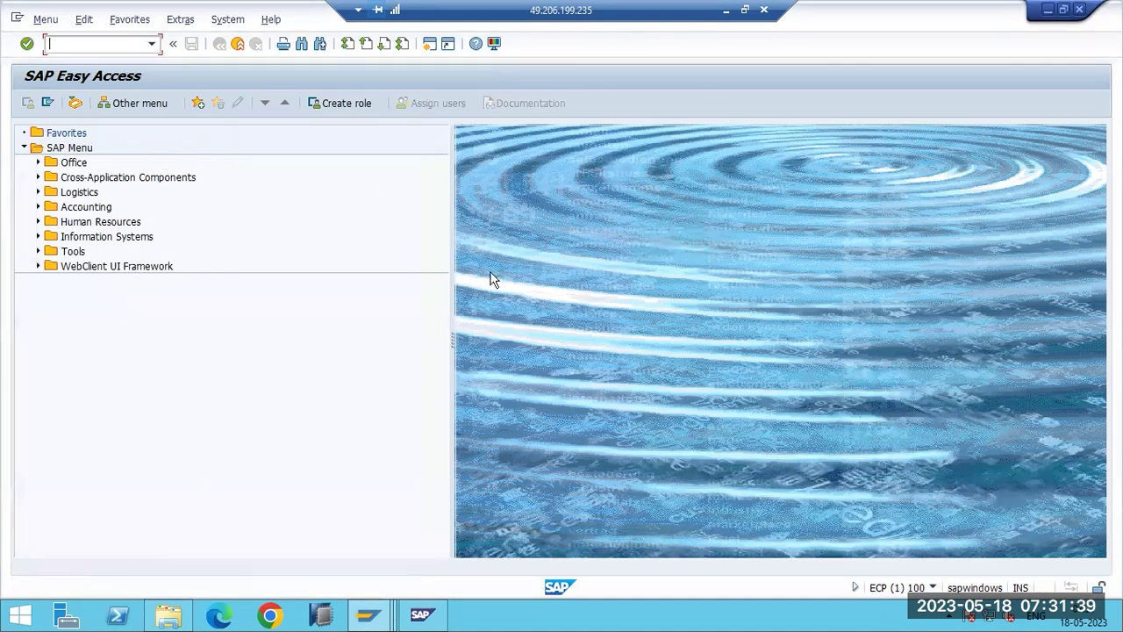
From the Work Processes session, run /nrz10 to reach Edit Profiles.
{"action": "left_click", "coordinate": [371, 617]}
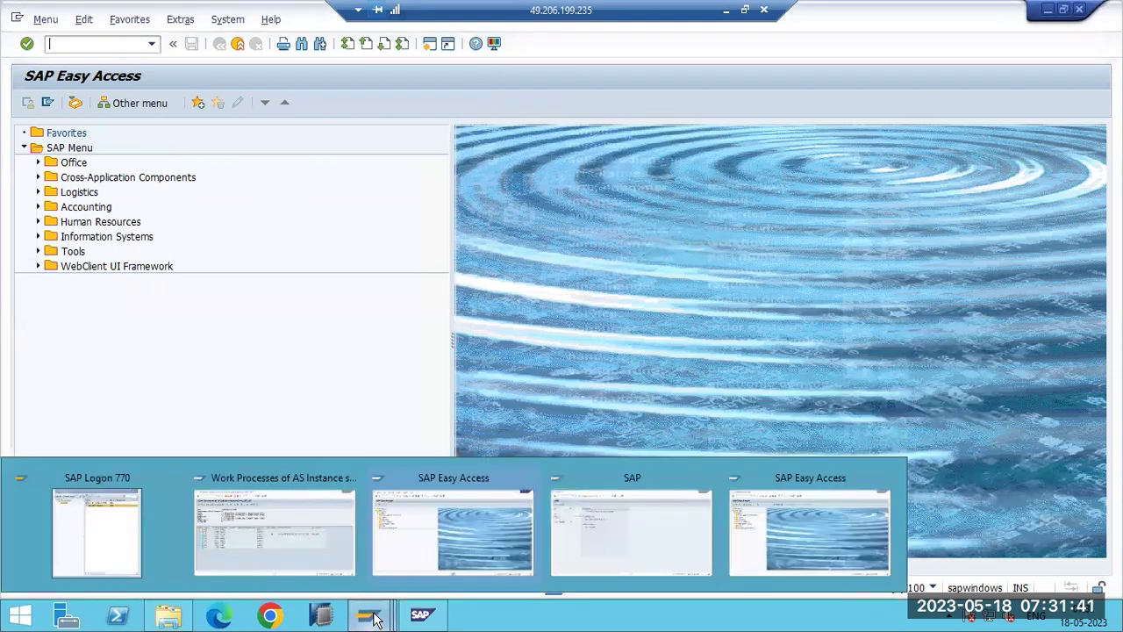
{"action": "left_click", "coordinate": [277, 516]}
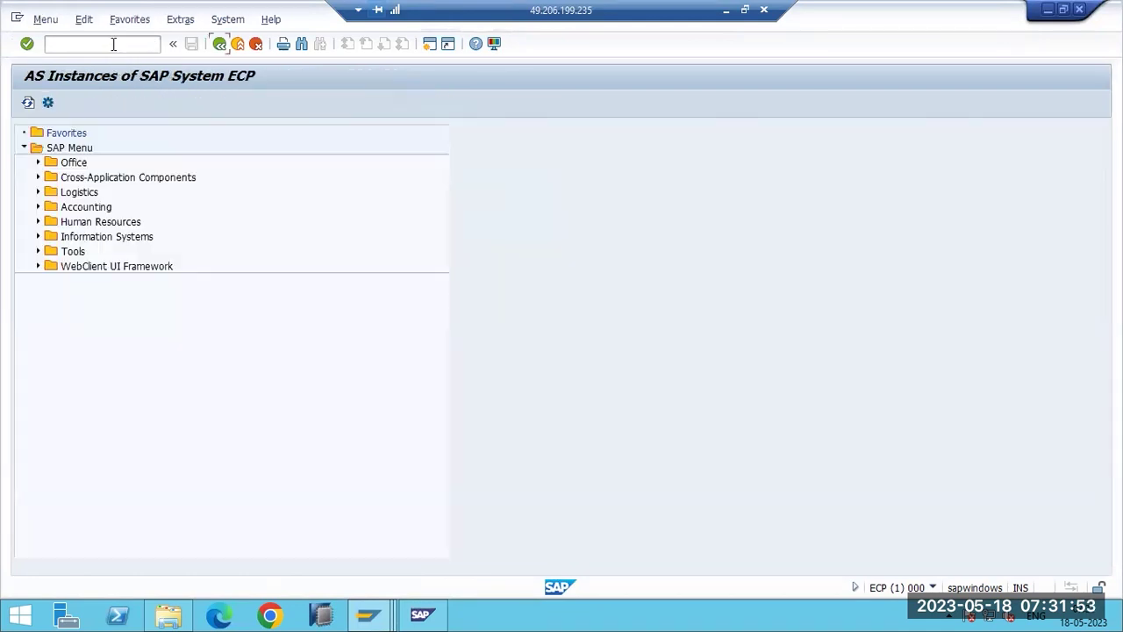
{"action": "type", "text": "/nrz10"}
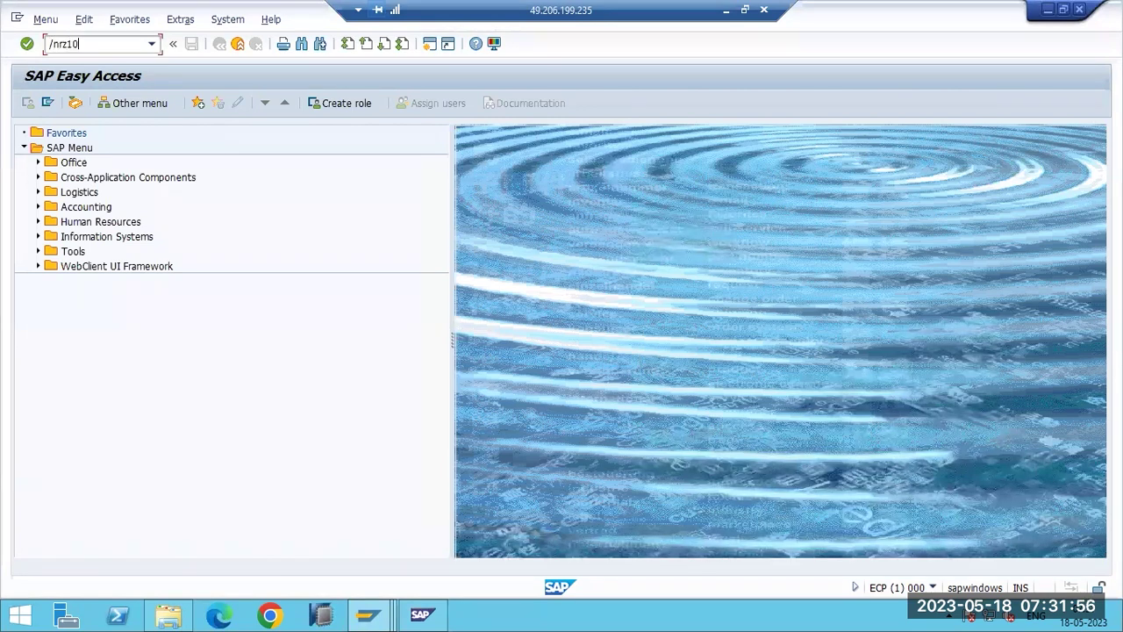
{"action": "key", "text": "Return"}
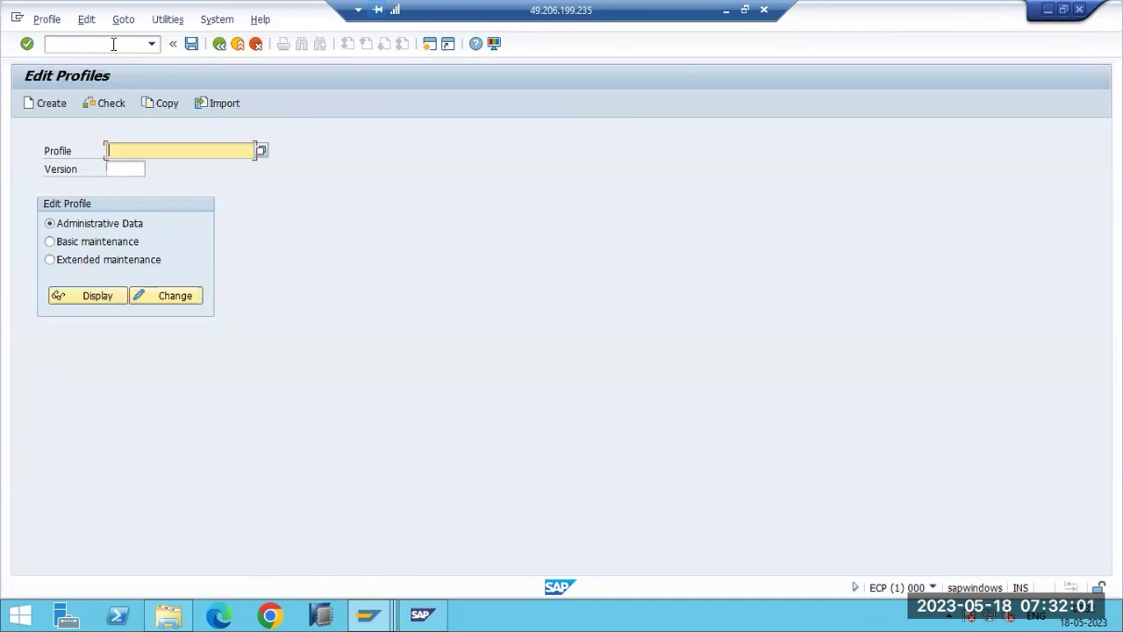
Display the DEFAULT profile in extended maintenance and check login/no_automatic_user_sapstar equals 0.
{"action": "left_click", "coordinate": [260, 153]}
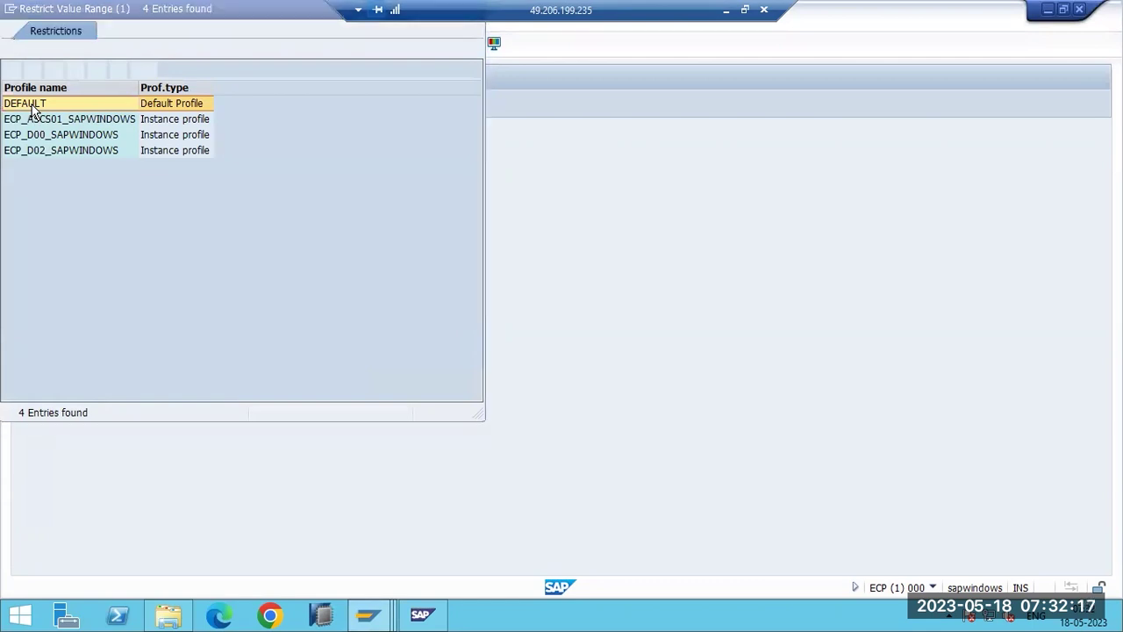
{"action": "double_click", "coordinate": [33, 106]}
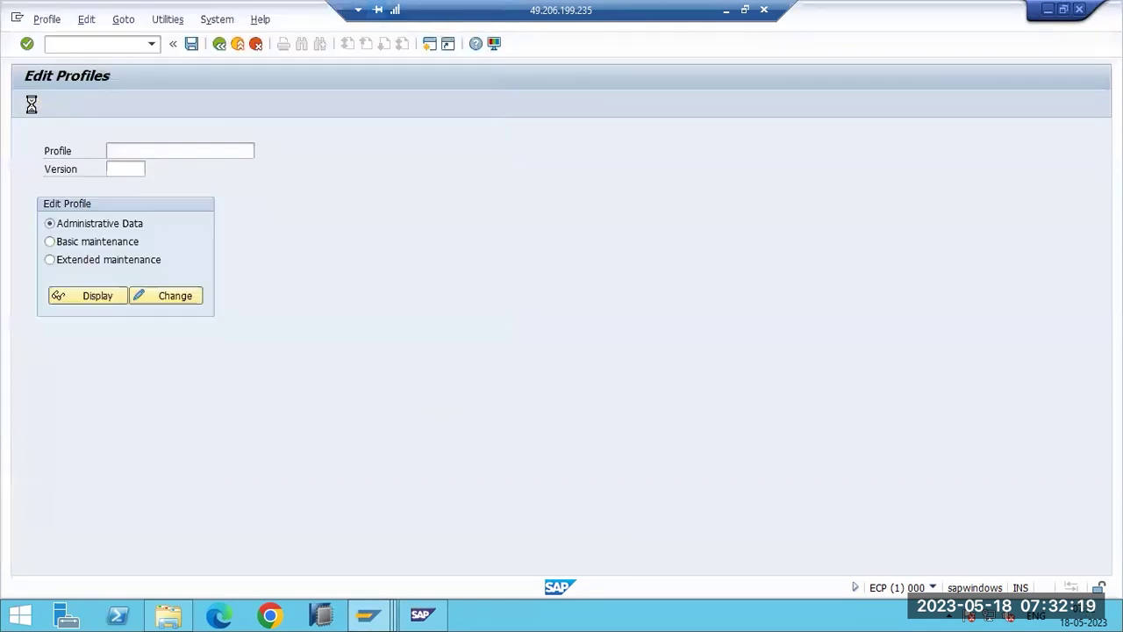
{"action": "left_click", "coordinate": [61, 263]}
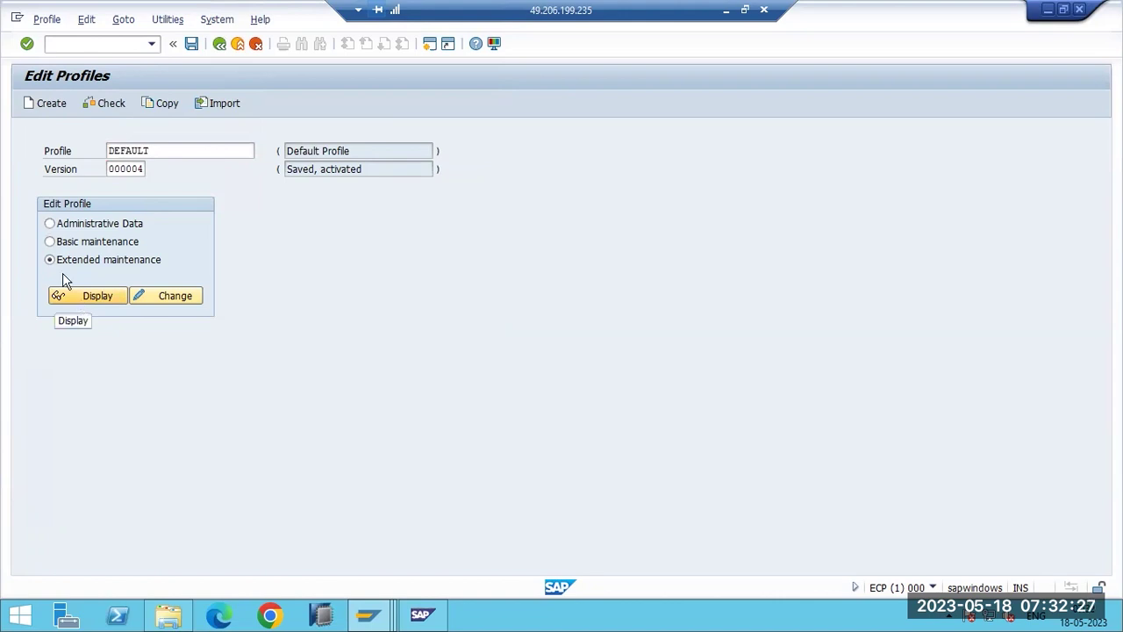
{"action": "left_click", "coordinate": [78, 303]}
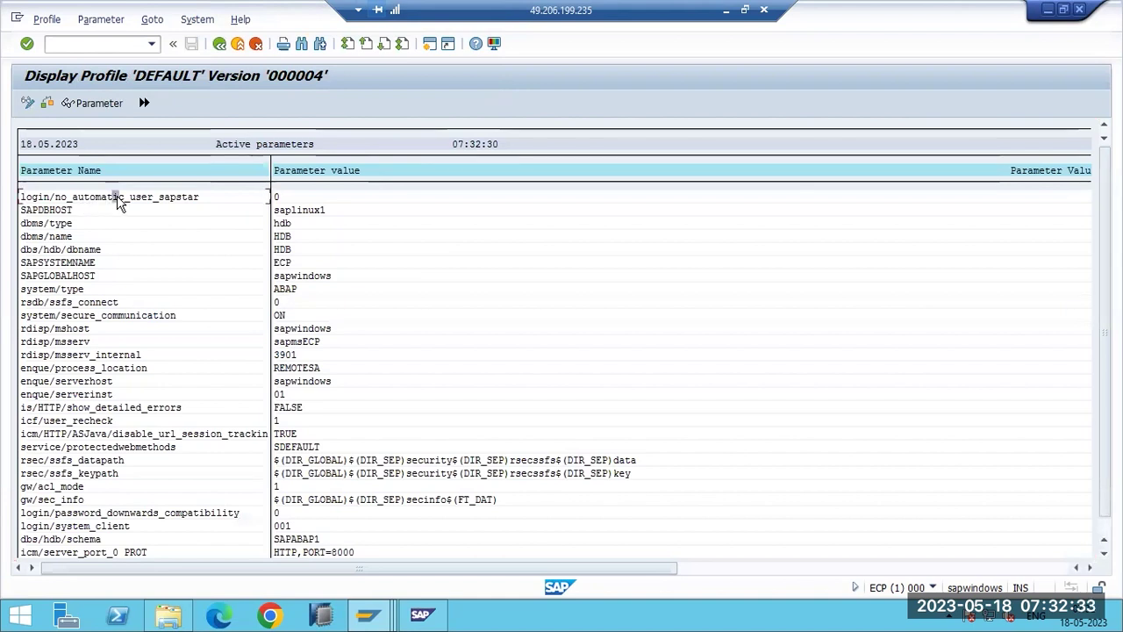
{"action": "double_click", "coordinate": [118, 202]}
{"action": "left_click_drag", "start_coordinate": [172, 169], "coordinate": [19, 169]}
{"action": "key", "text": "ctrl+c"}
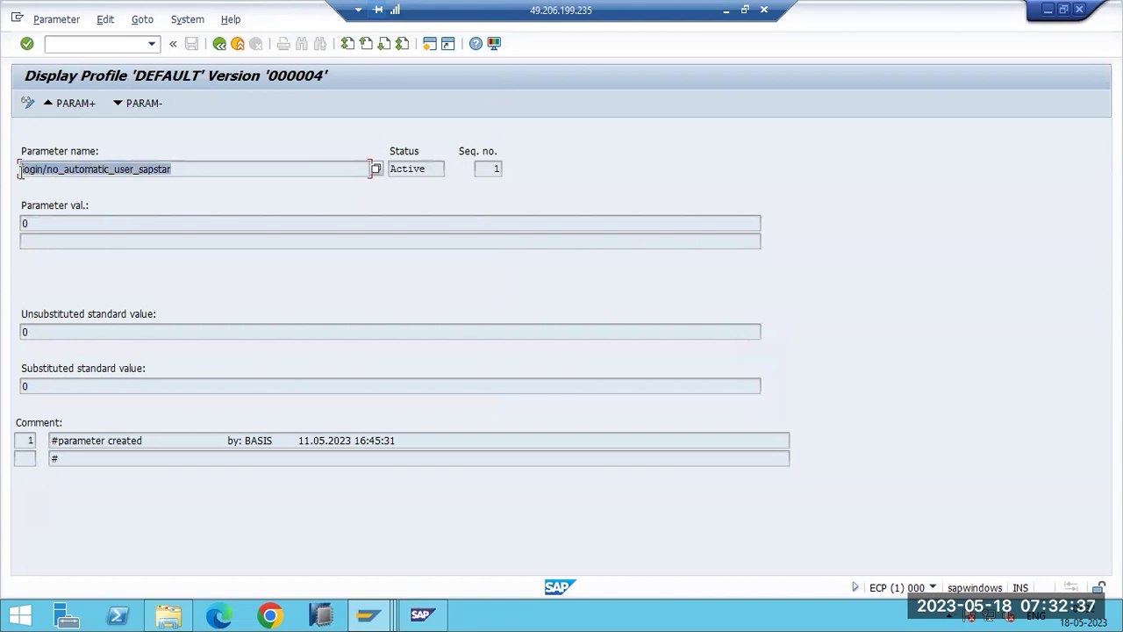
{"action": "left_click", "coordinate": [19, 169]}
{"action": "key", "text": "F3"}
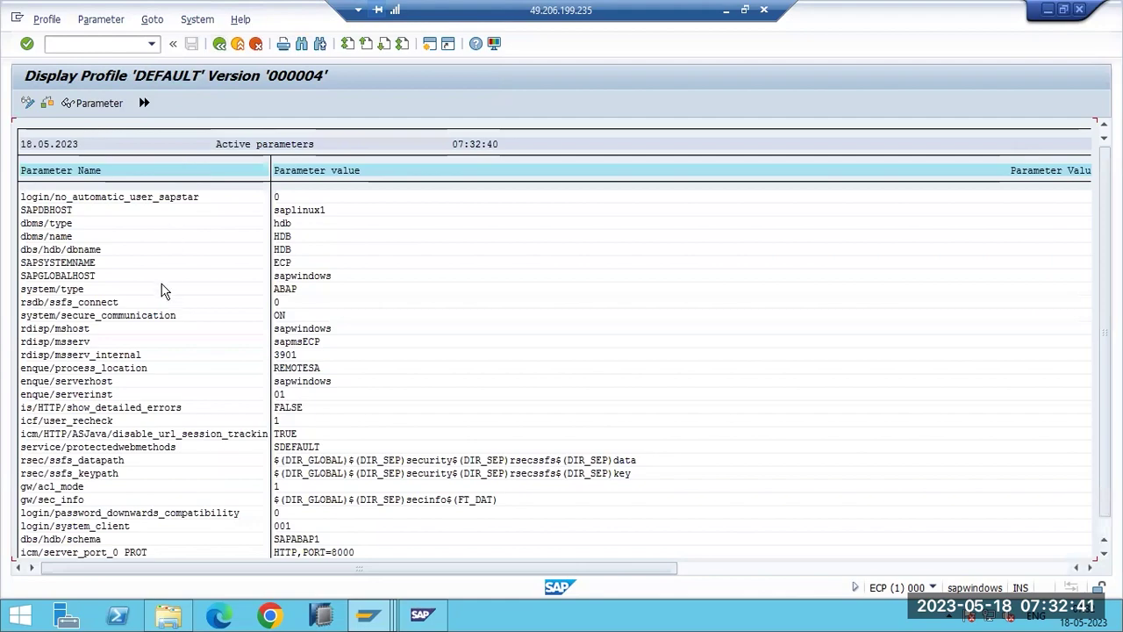
Start a blank Paint canvas and draw a large text box for notes.
{"action": "left_click", "coordinate": [727, 11]}
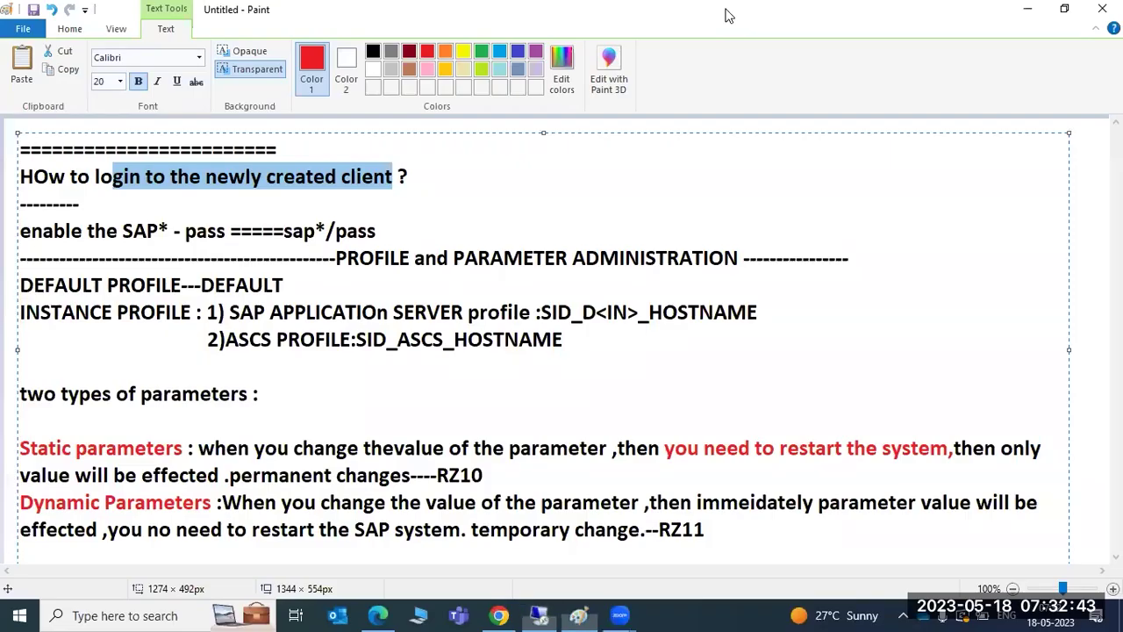
{"action": "left_click", "coordinate": [145, 615]}
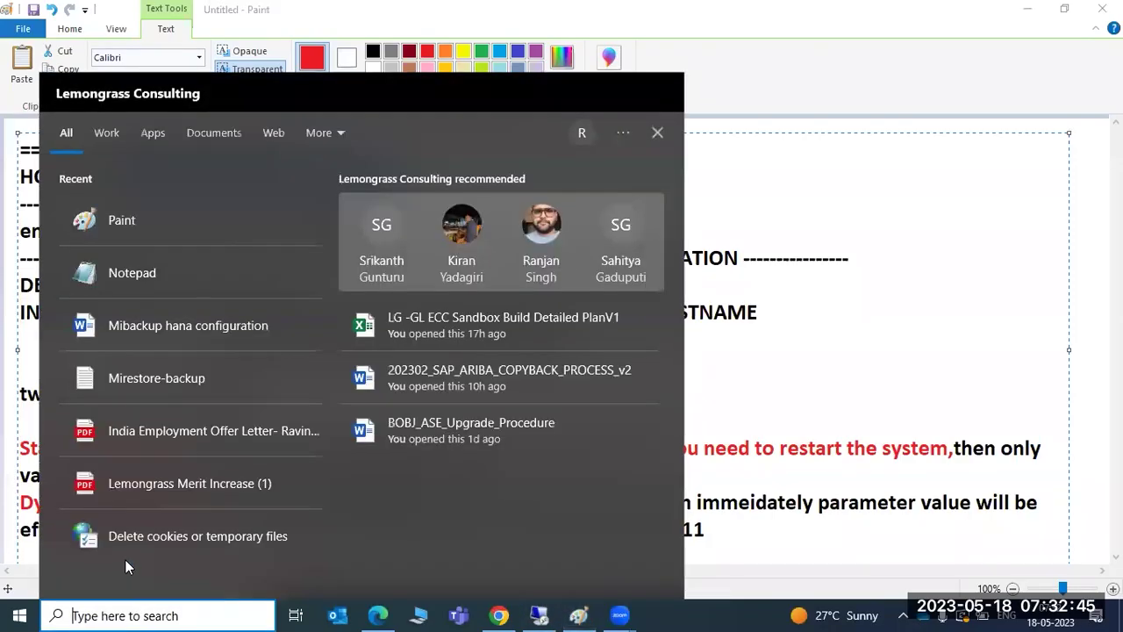
{"action": "left_click", "coordinate": [121, 219]}
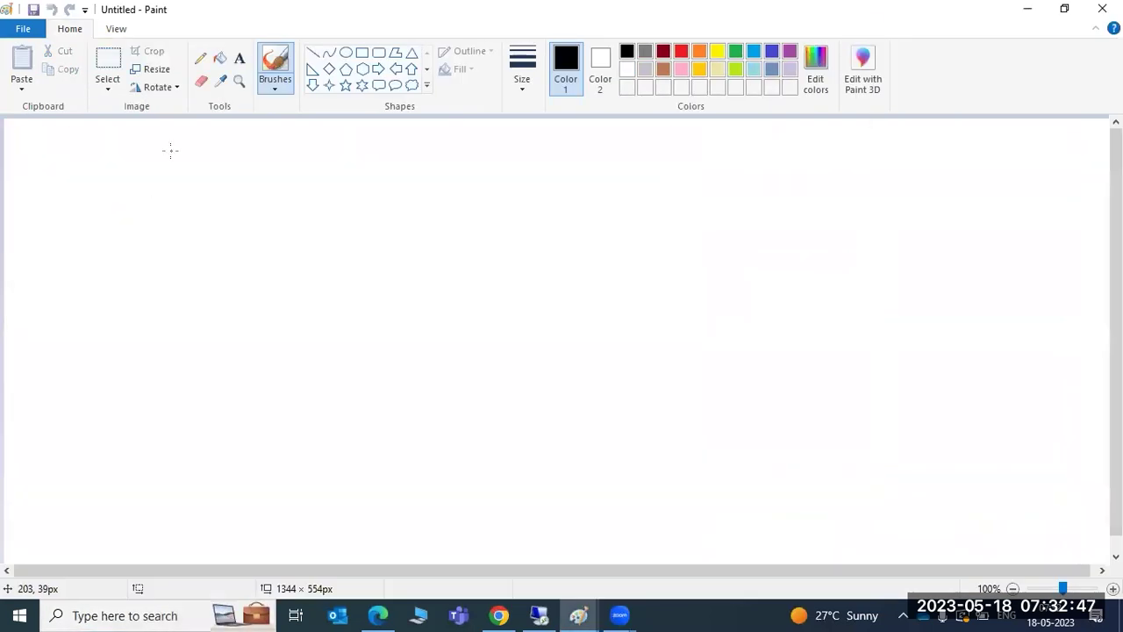
{"action": "left_click", "coordinate": [238, 58]}
{"action": "mouse_move", "coordinate": [63, 139]}
{"action": "left_mouse_down"}
{"action": "mouse_move", "coordinate": [367, 311]}
{"action": "mouse_move", "coordinate": [954, 393]}
{"action": "mouse_move", "coordinate": [988, 519]}
{"action": "mouse_move", "coordinate": [1008, 541]}
{"action": "left_mouse_up"}
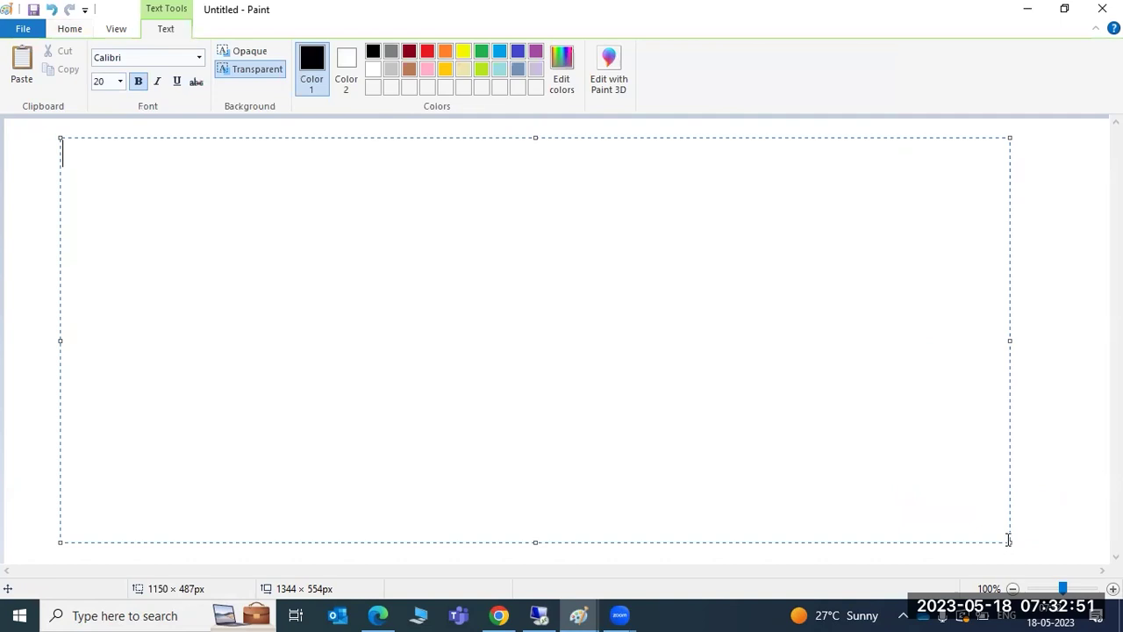
Paste the copied parameter name into the note, followed by '-1 to 0'.
{"action": "key", "text": "ctrl+v"}
{"action": "type", "text": "-"}
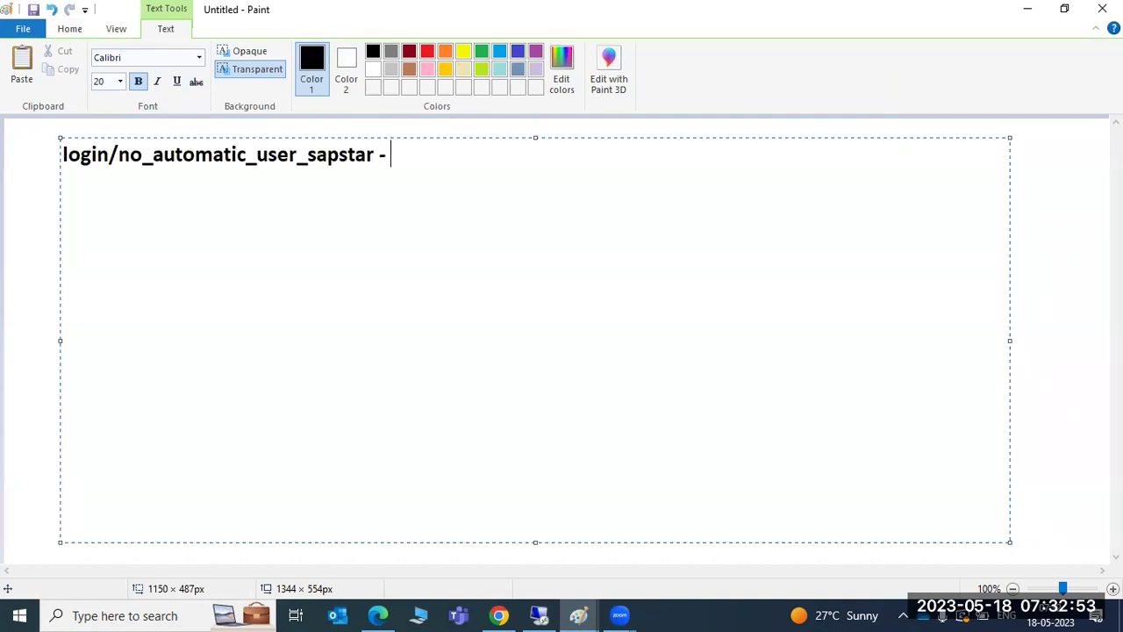
{"action": "type", "text": "0"}
{"action": "key", "text": "BackSpace"}
{"action": "type", "text": "1 to 0"}
{"action": "key", "text": "Return"}
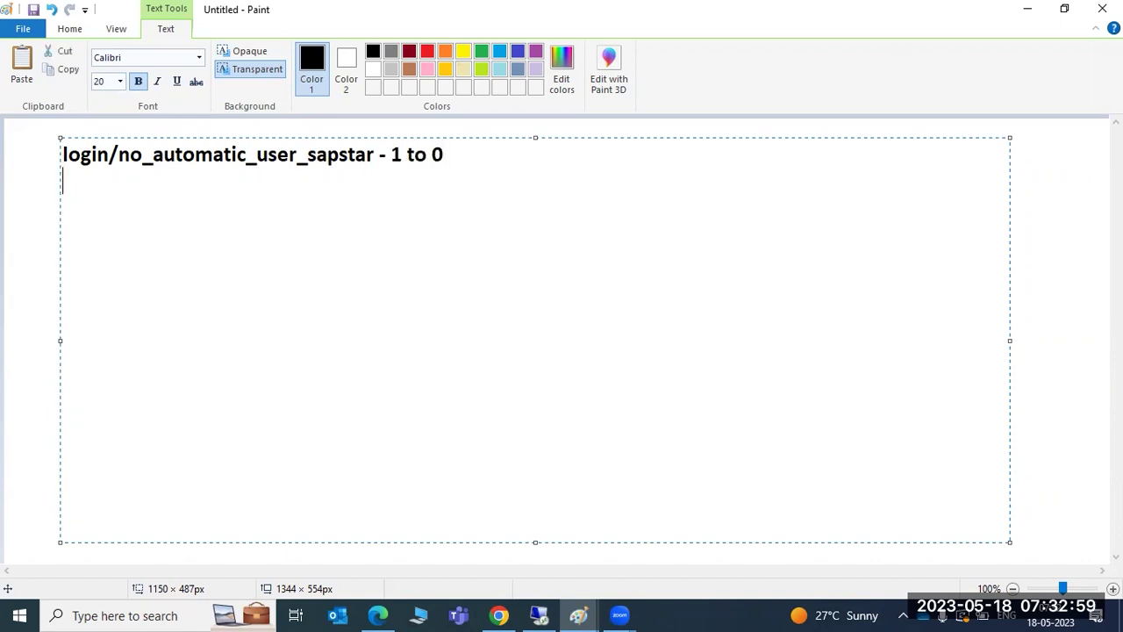
Note rdisp/wp_no_dia, rdisp/wp_no_btc, wp_no_spo and 'logon/system_client =001 to 100', then return to SAP GUI.
{"action": "type", "text": "rdisp"}
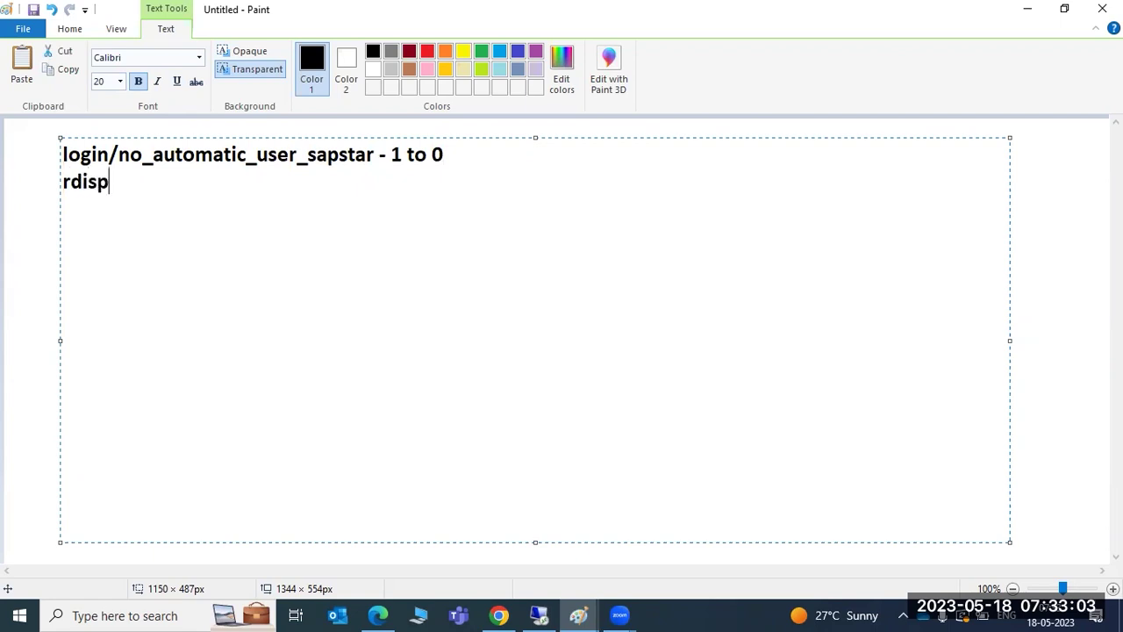
{"action": "type", "text": "/wp_no_dia "}
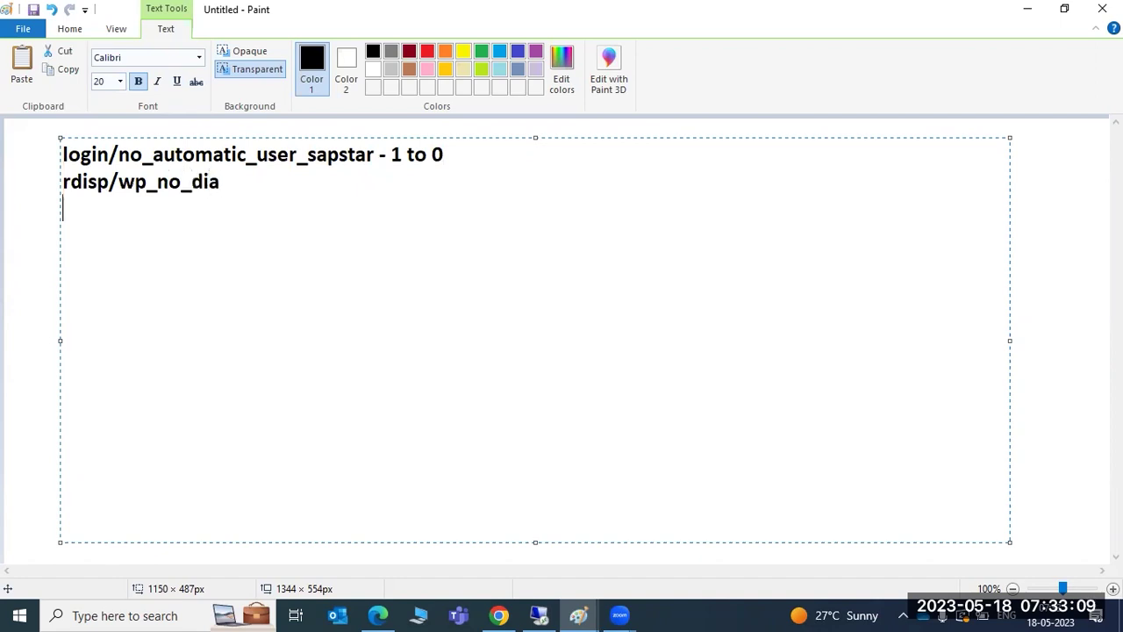
{"action": "type", "text": "rdisp/wp_no_btc"}
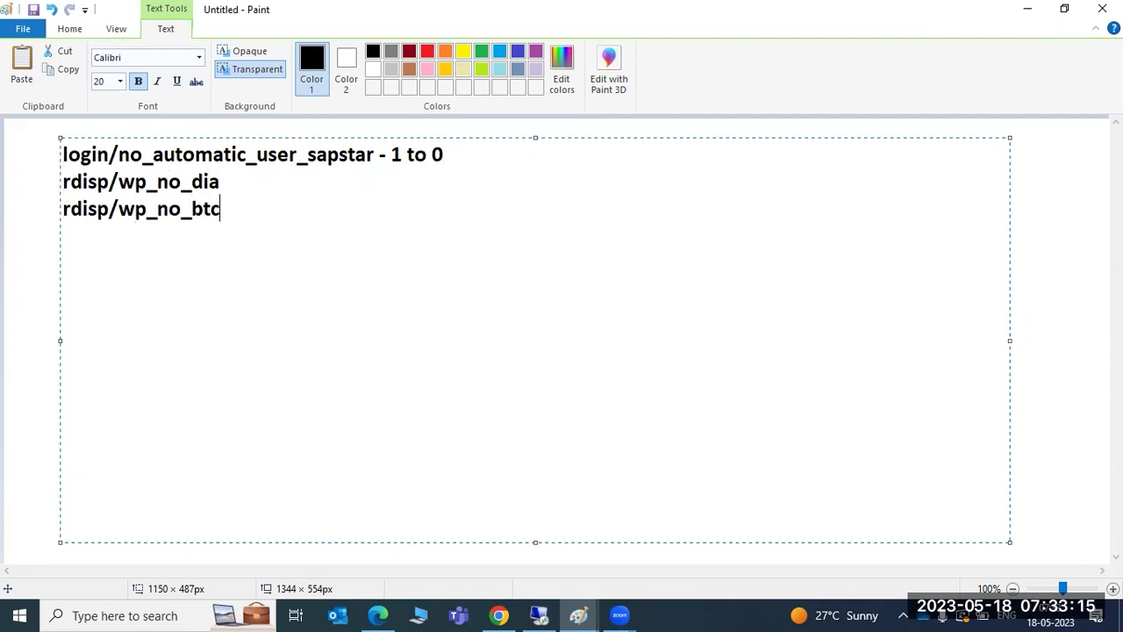
{"action": "key", "text": "Return"}
{"action": "type", "text": "rdps/"}
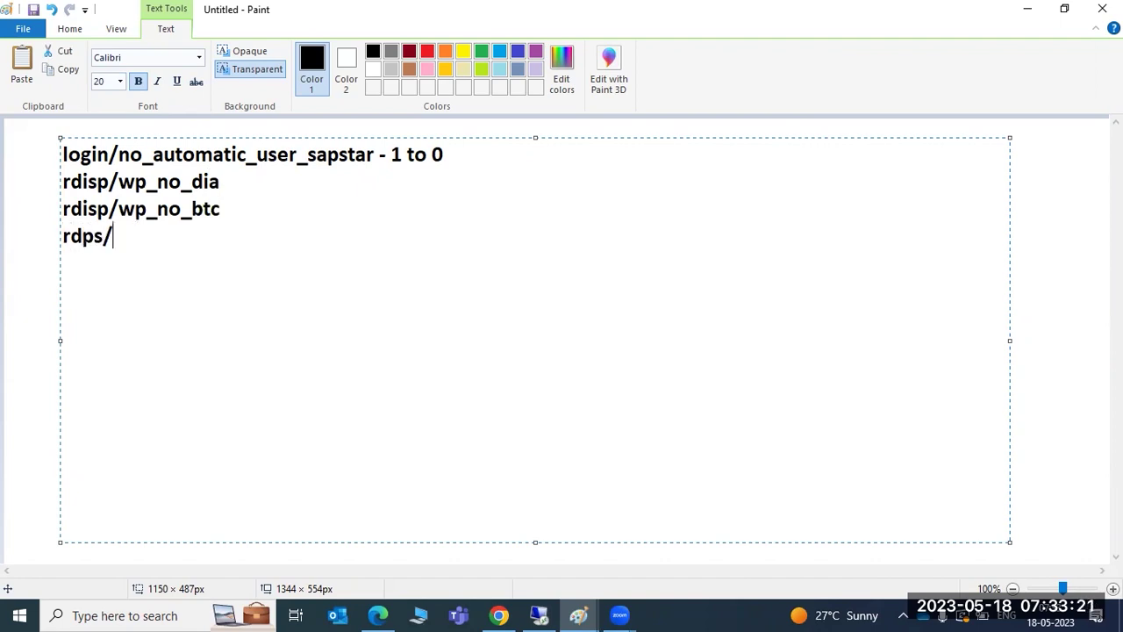
{"action": "type", "text": "wp_no_spo"}
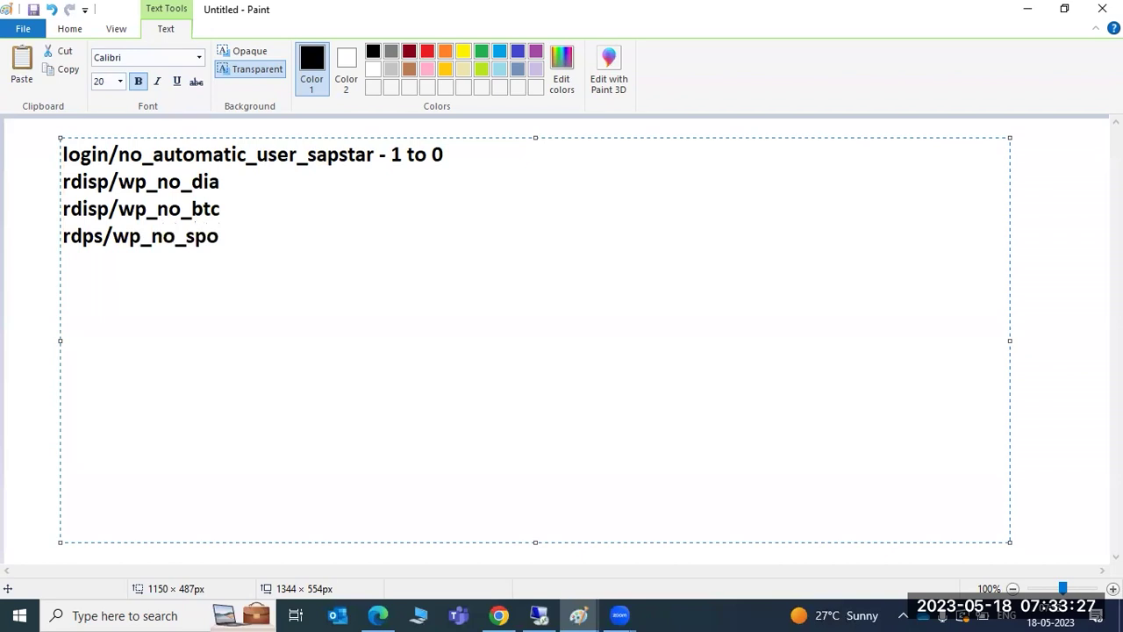
{"action": "key", "text": "Return"}
{"action": "type", "text": "logon/sys"}
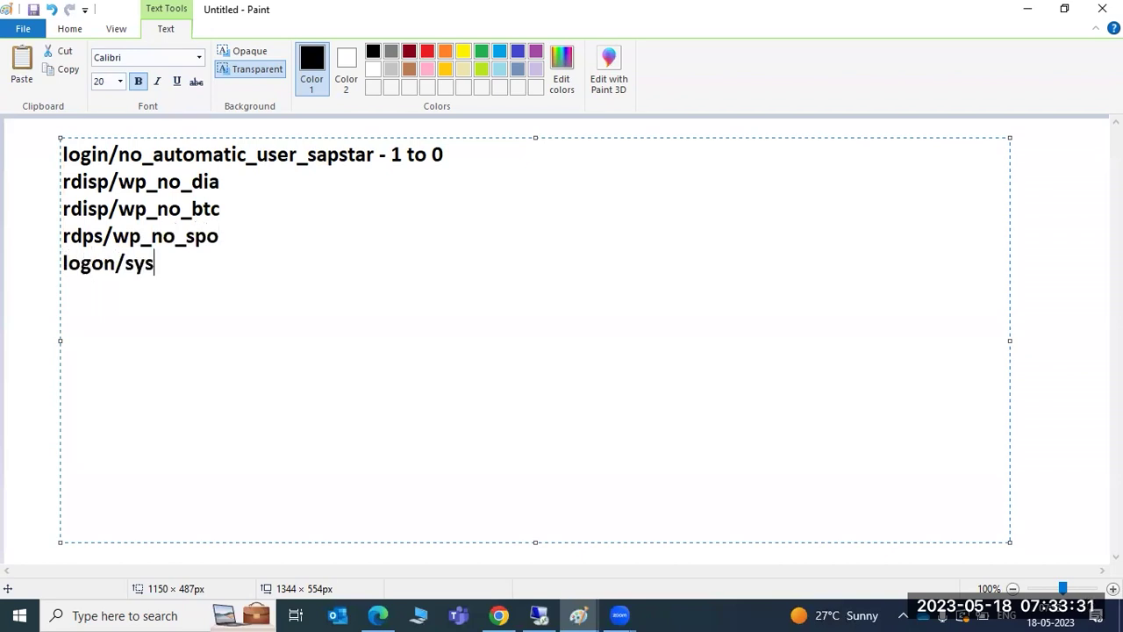
{"action": "type", "text": "tem_c"}
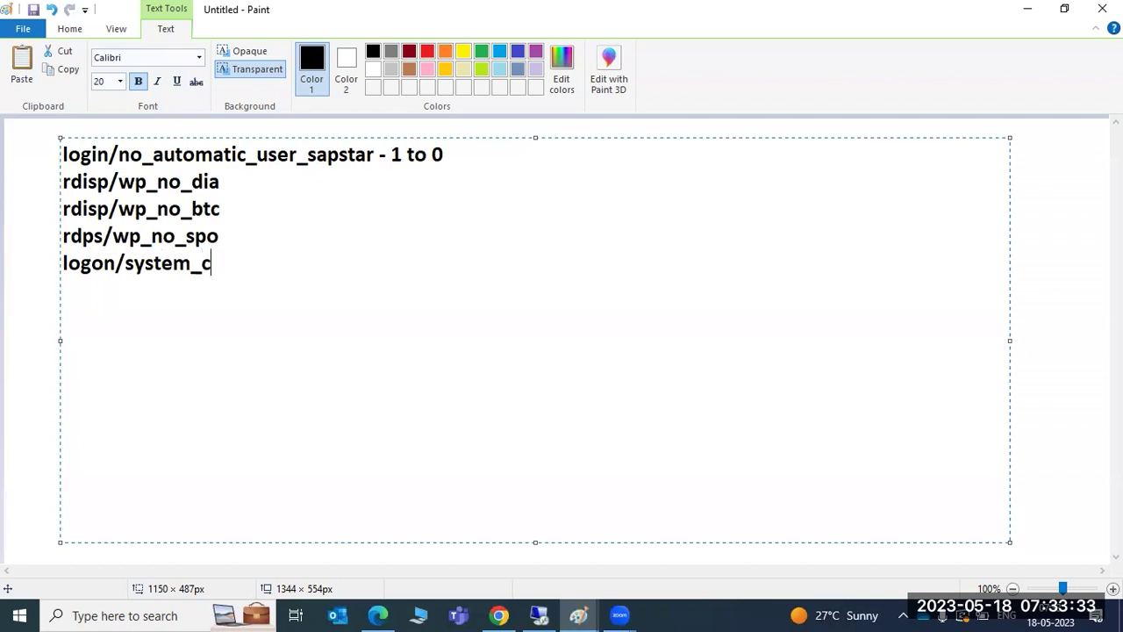
{"action": "type", "text": "lient =00"}
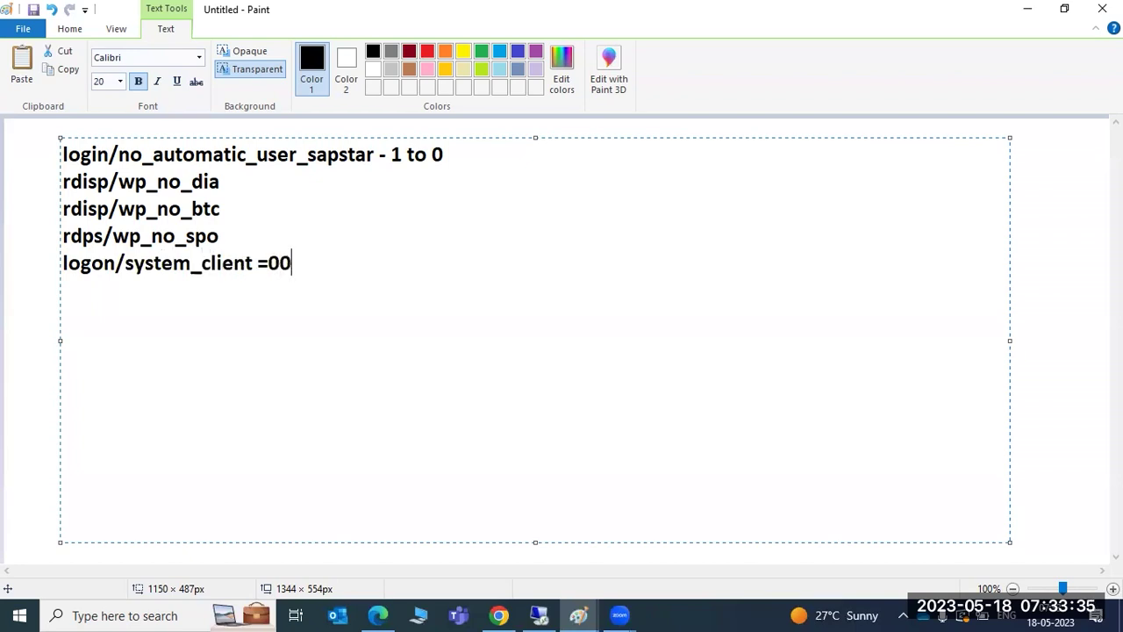
{"action": "type", "text": "1 to 100"}
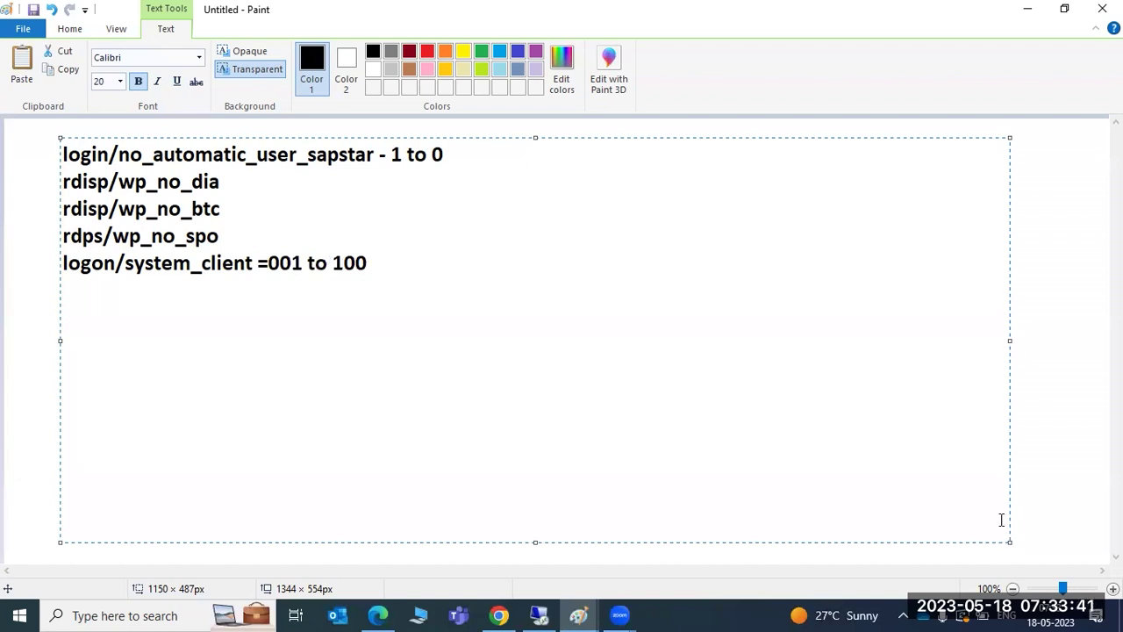
{"action": "left_click", "coordinate": [538, 615]}
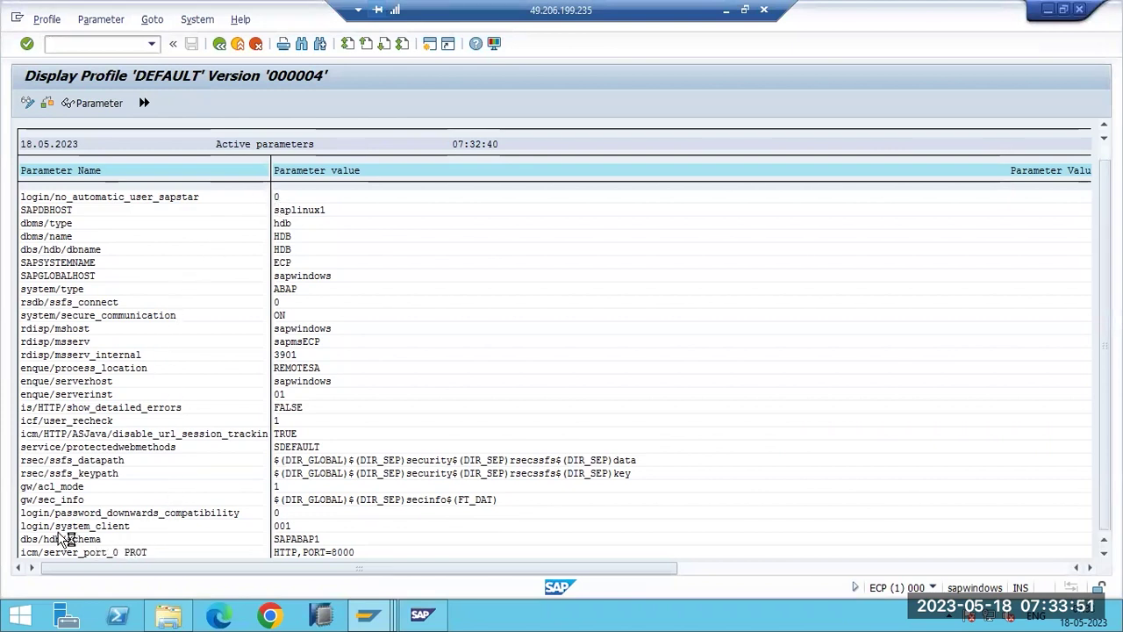
Mark login/system_client's 001 value, then change the logon screen's client to 100.
{"action": "scroll", "coordinate": [60, 534], "scroll_direction": "down", "scroll_amount": 1}
{"action": "scroll", "coordinate": [60, 533], "scroll_direction": "down", "scroll_amount": 1}
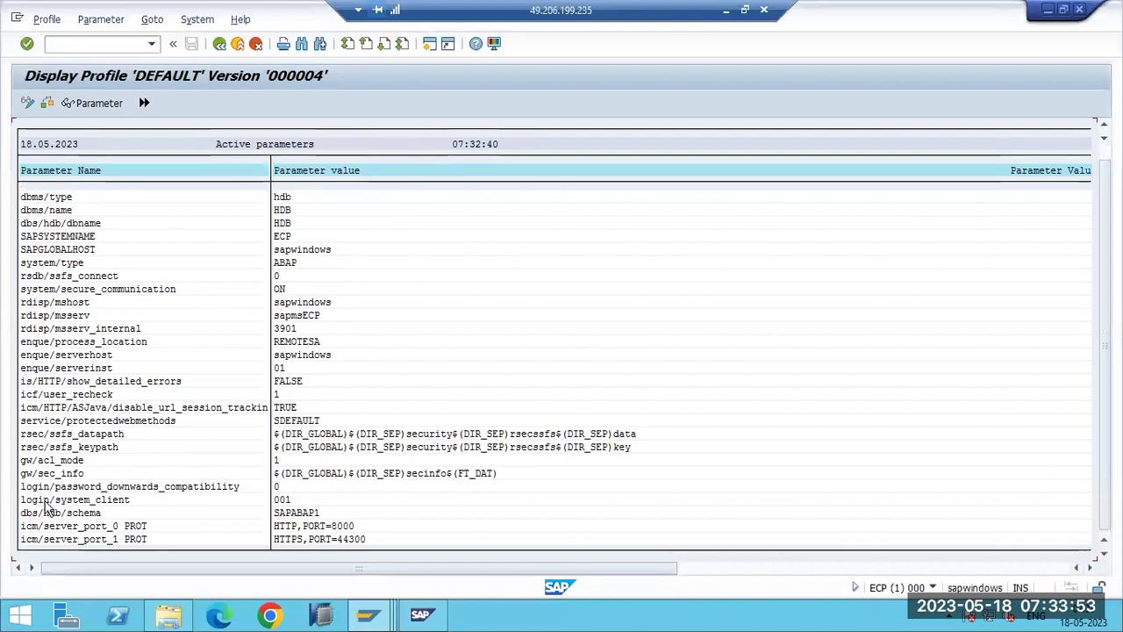
{"action": "left_click", "coordinate": [279, 500]}
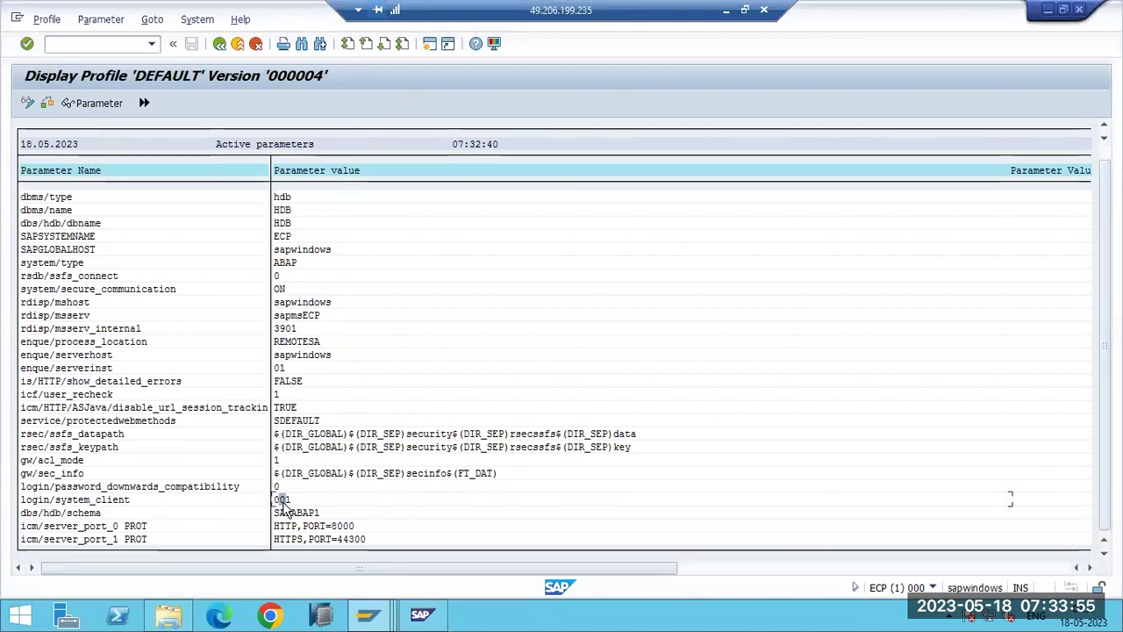
{"action": "mouse_move", "coordinate": [372, 620]}
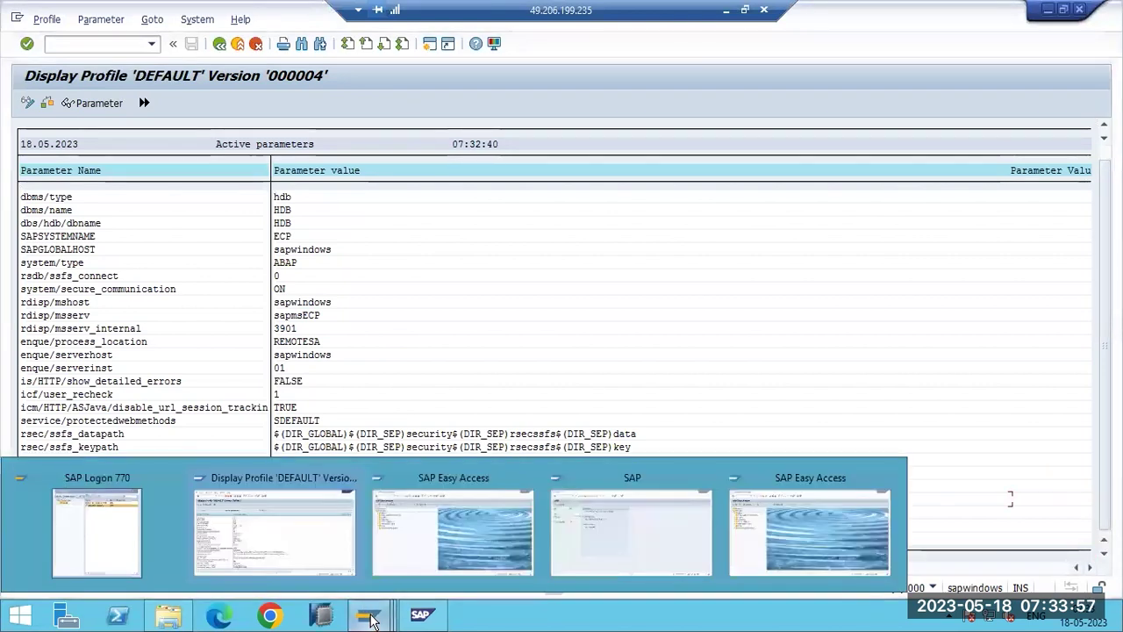
{"action": "left_click", "coordinate": [632, 531]}
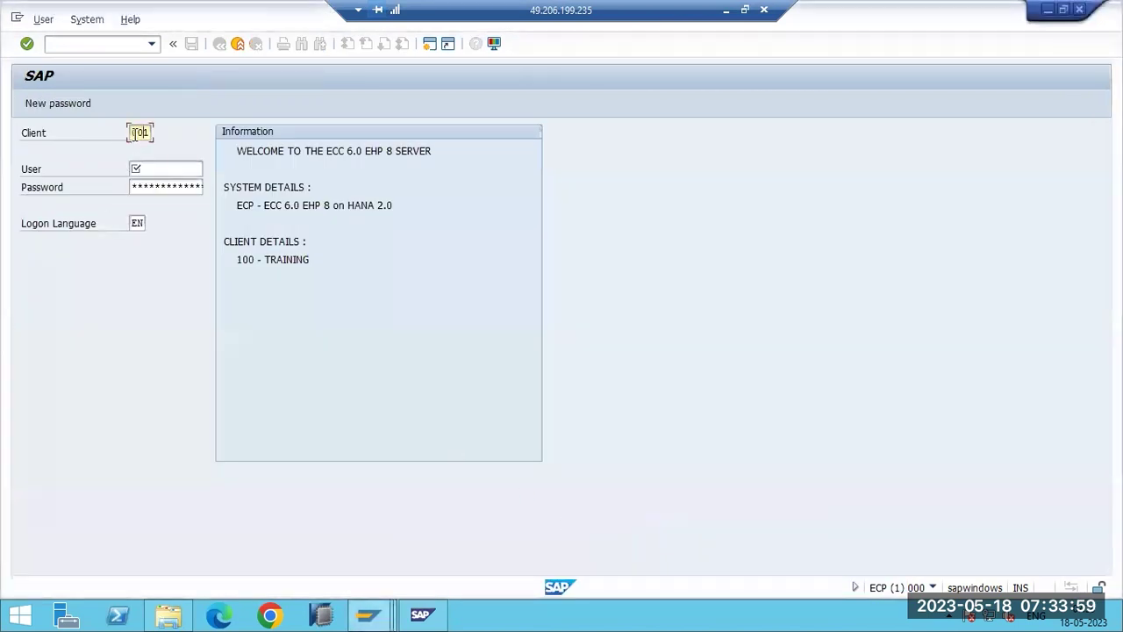
{"action": "double_click", "coordinate": [139, 132]}
{"action": "type", "text": "100"}
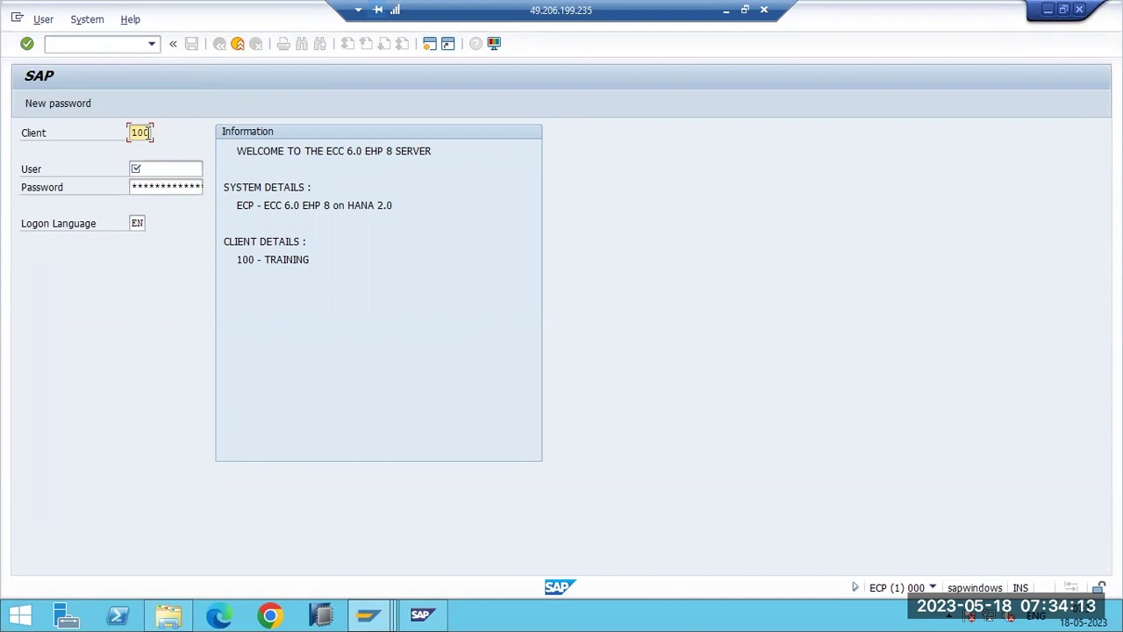
{"action": "key", "text": "BackSpace"}
{"action": "key", "text": "BackSpace"}
{"action": "key", "text": "BackSpace"}
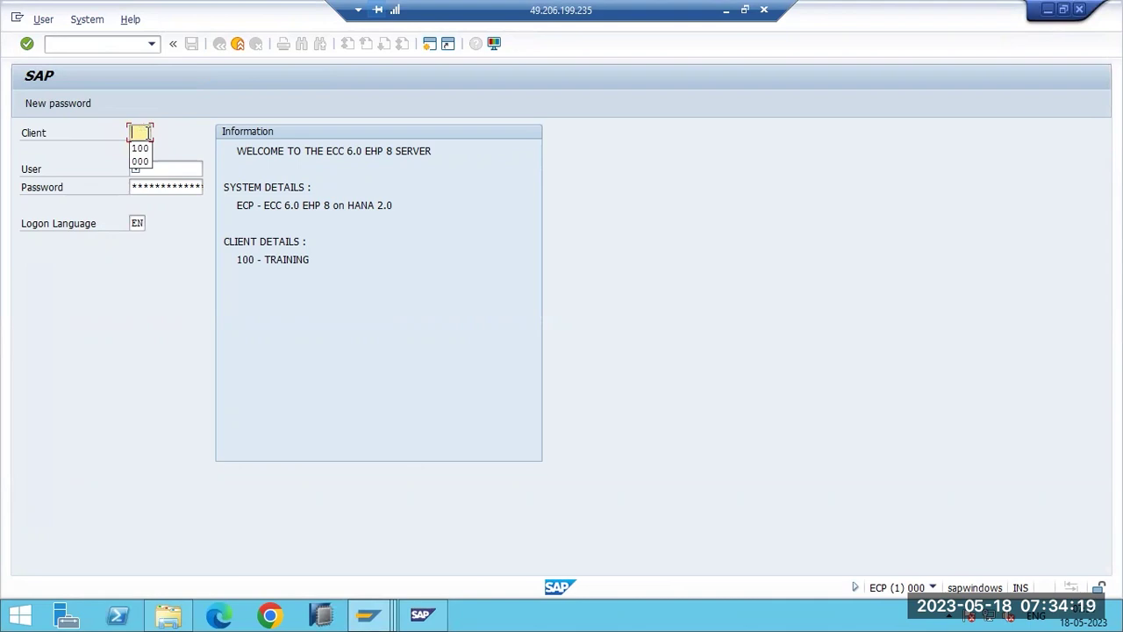
{"action": "left_click", "coordinate": [139, 148]}
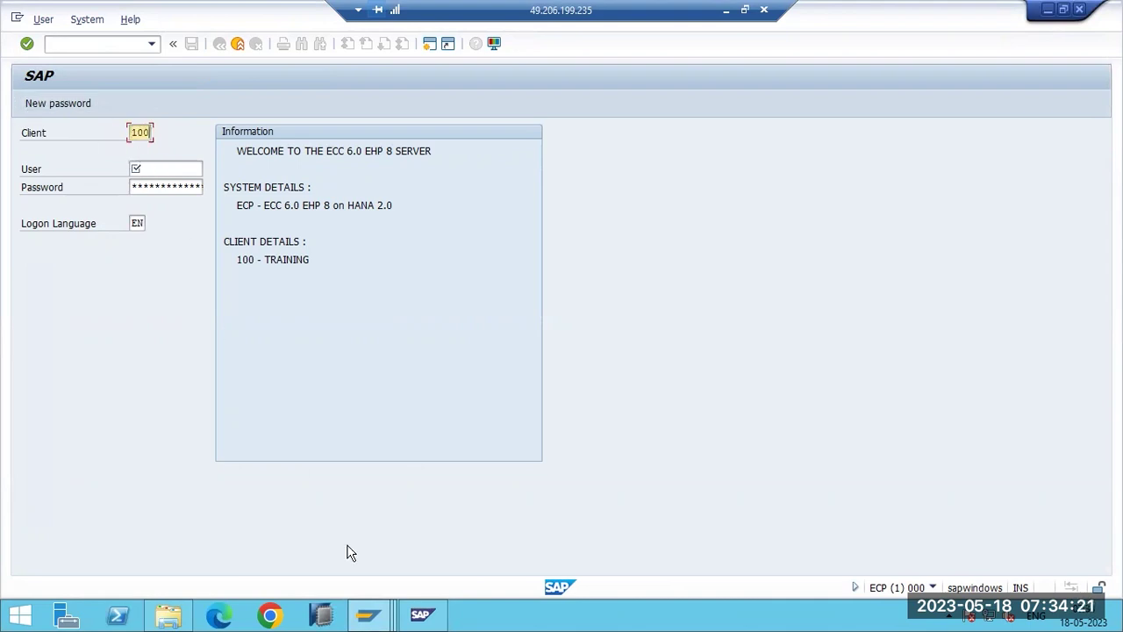
Back in the DEFAULT profile window, run /nrz11 to maintain profile parameters.
{"action": "left_click", "coordinate": [369, 614]}
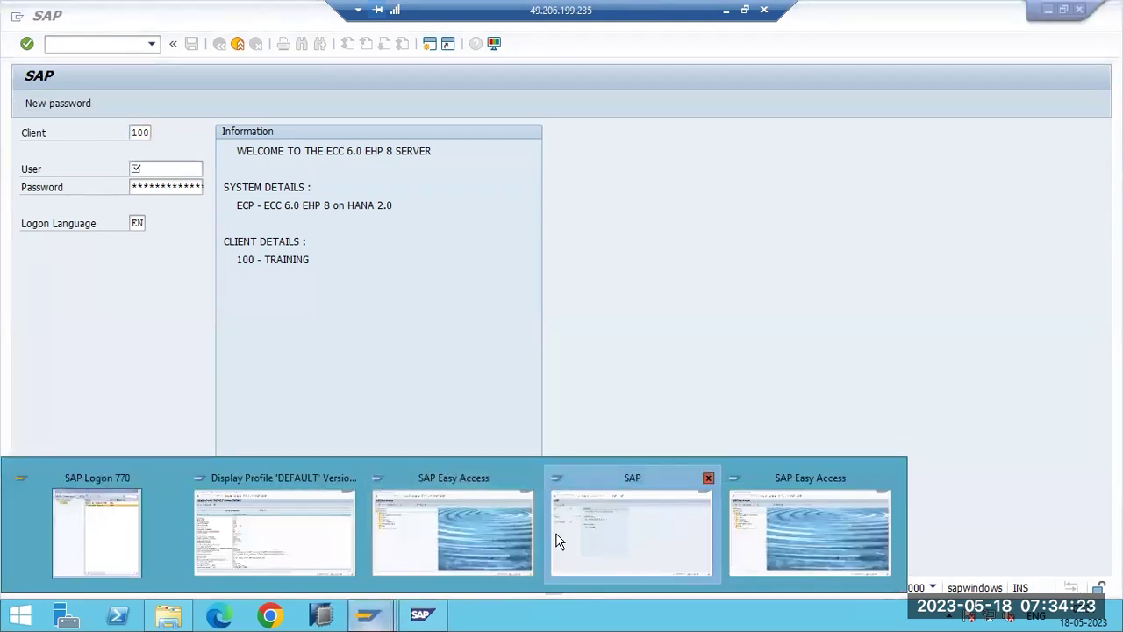
{"action": "left_click", "coordinate": [272, 531]}
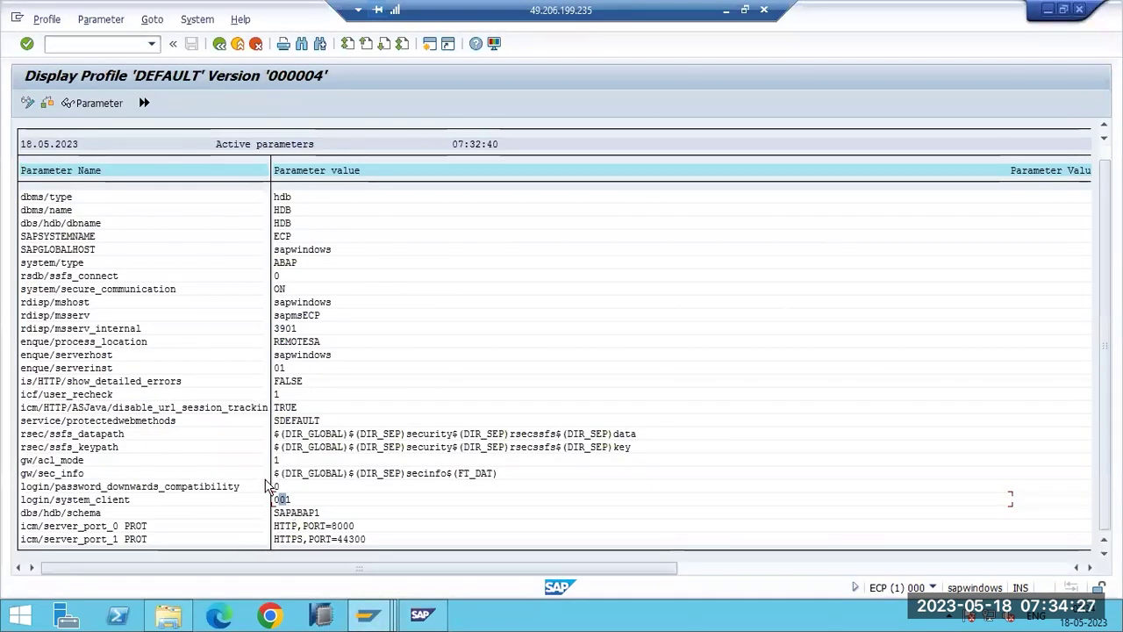
{"action": "left_click", "coordinate": [79, 42]}
{"action": "type", "text": "/nrz1"}
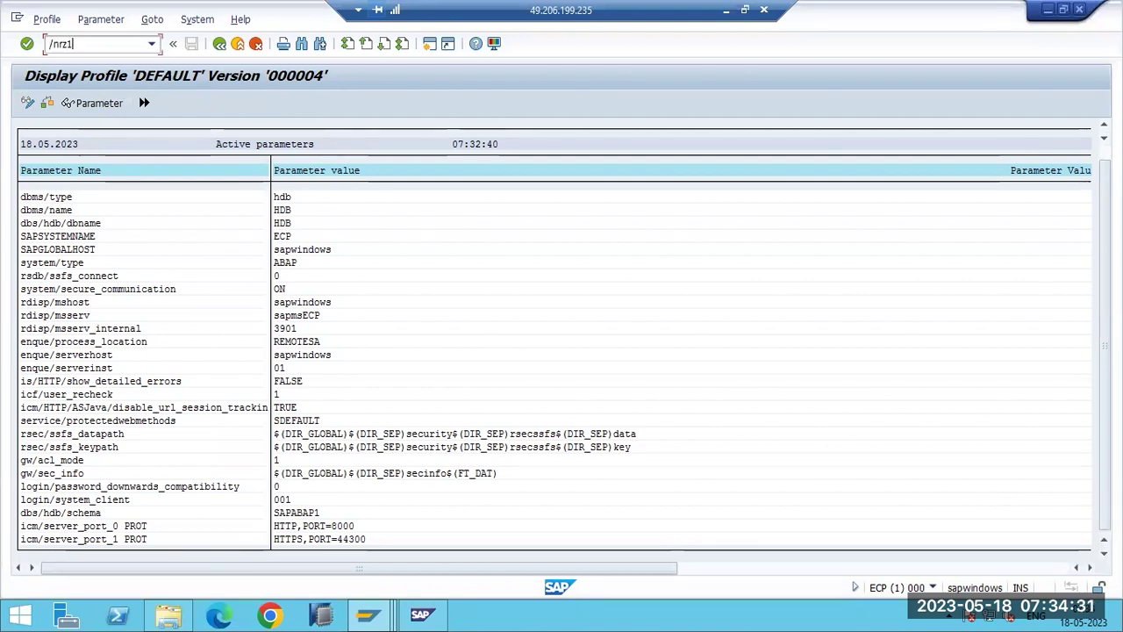
{"action": "type", "text": "1"}
{"action": "key", "text": "Return"}
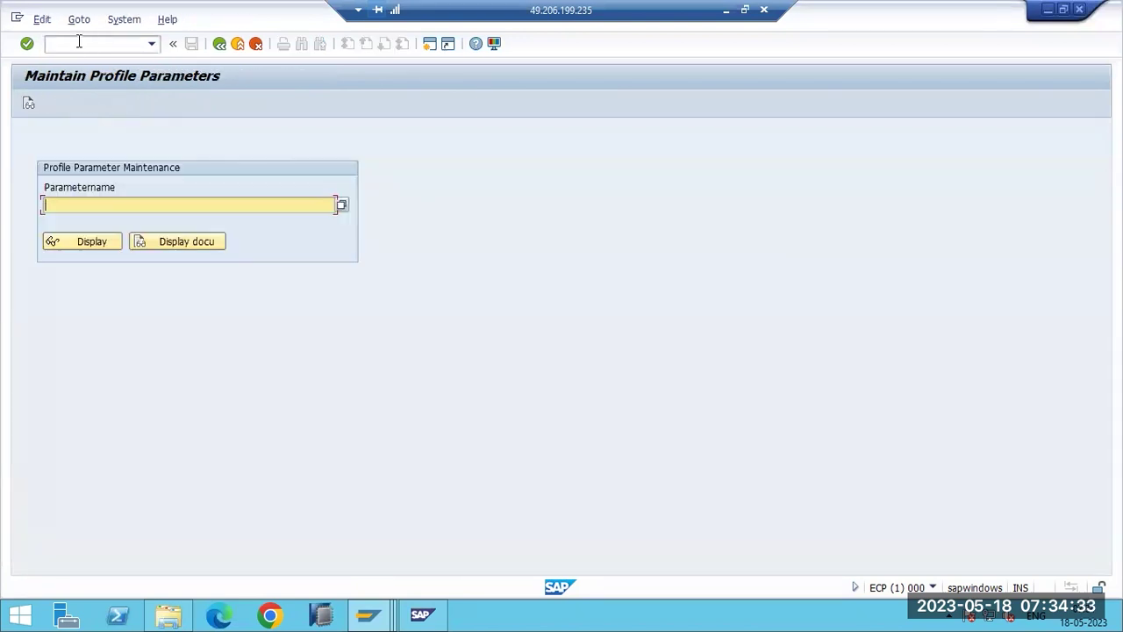
Display login/system_client in RZ11, correcting the typed 'logon' name, and highlight its 001 values.
{"action": "type", "text": "logon/system_client"}
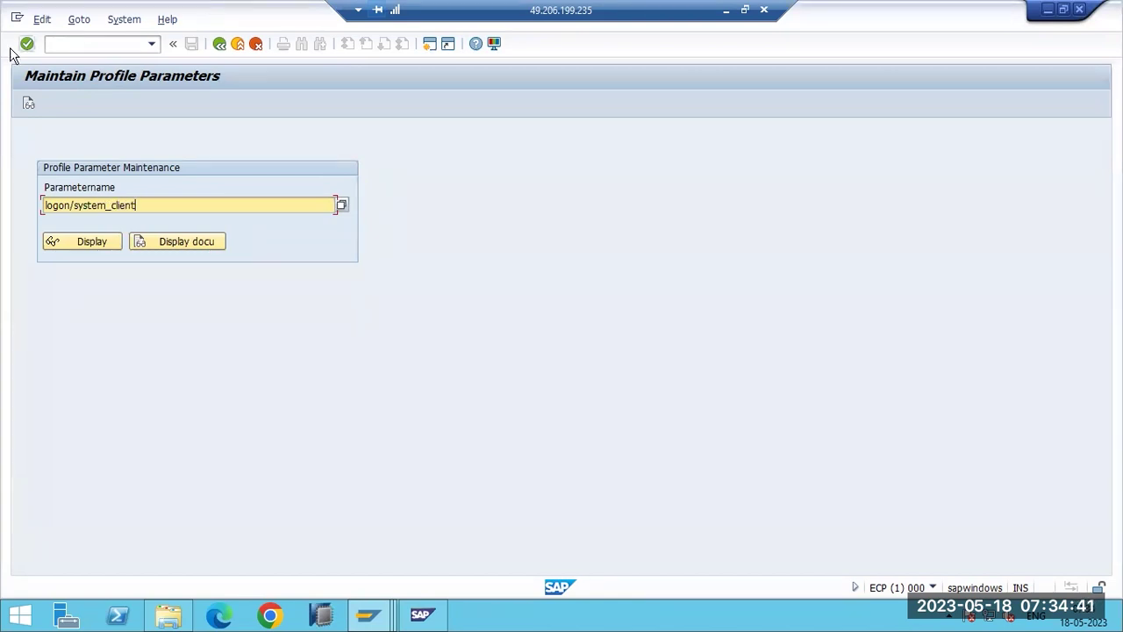
{"action": "left_click", "coordinate": [92, 242]}
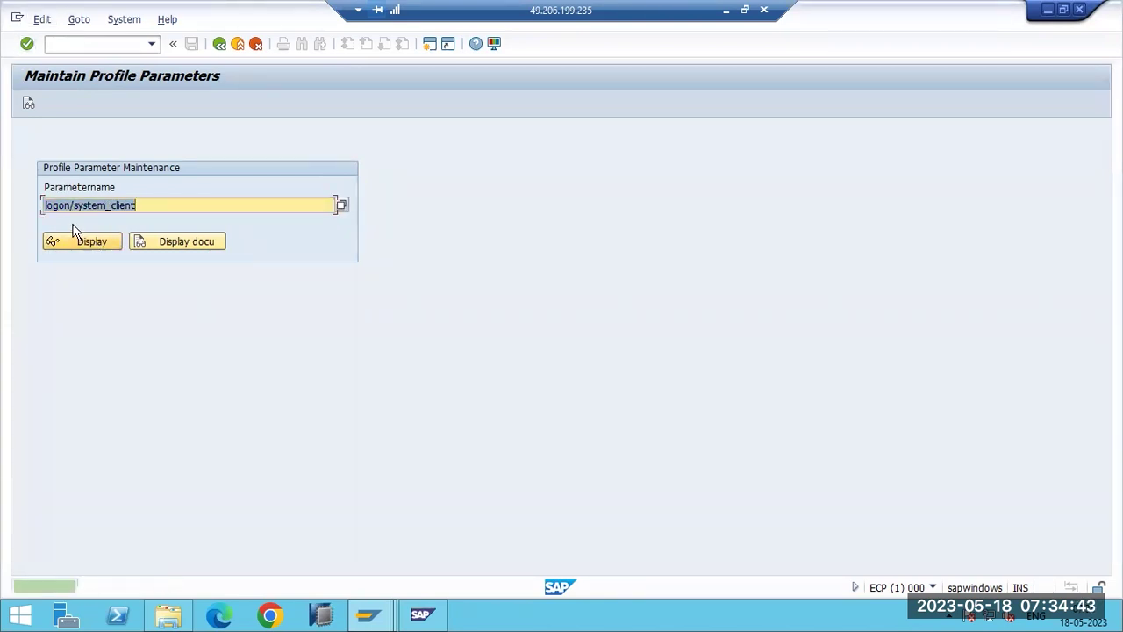
{"action": "left_click", "coordinate": [64, 207]}
{"action": "key", "text": "BackSpace"}
{"action": "type", "text": "i"}
{"action": "left_click", "coordinate": [75, 243]}
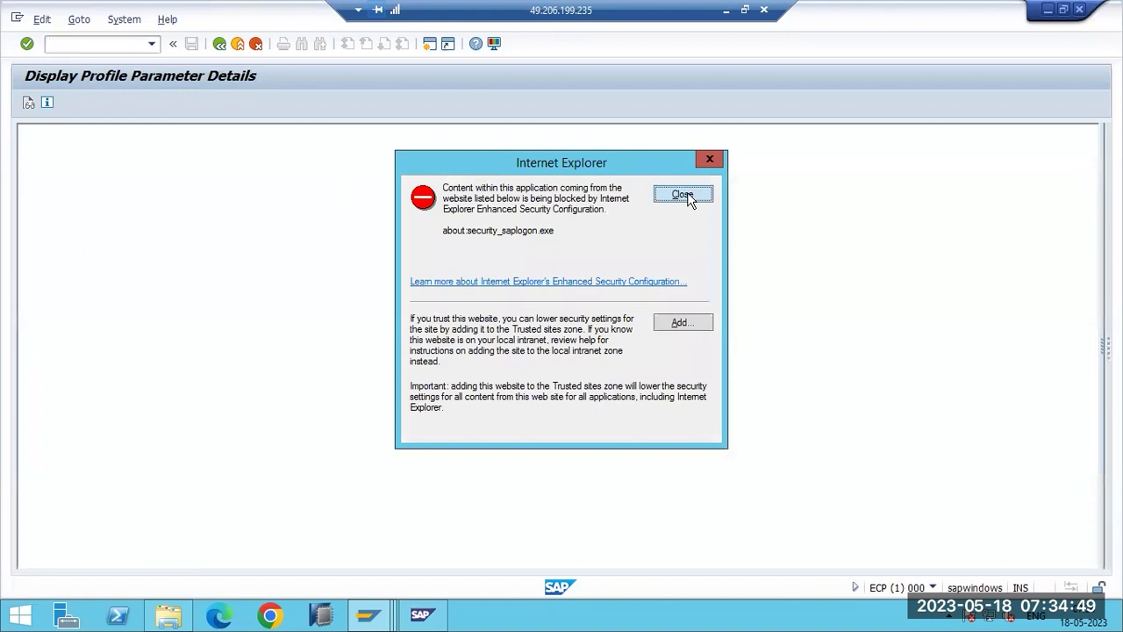
{"action": "left_click", "coordinate": [688, 195]}
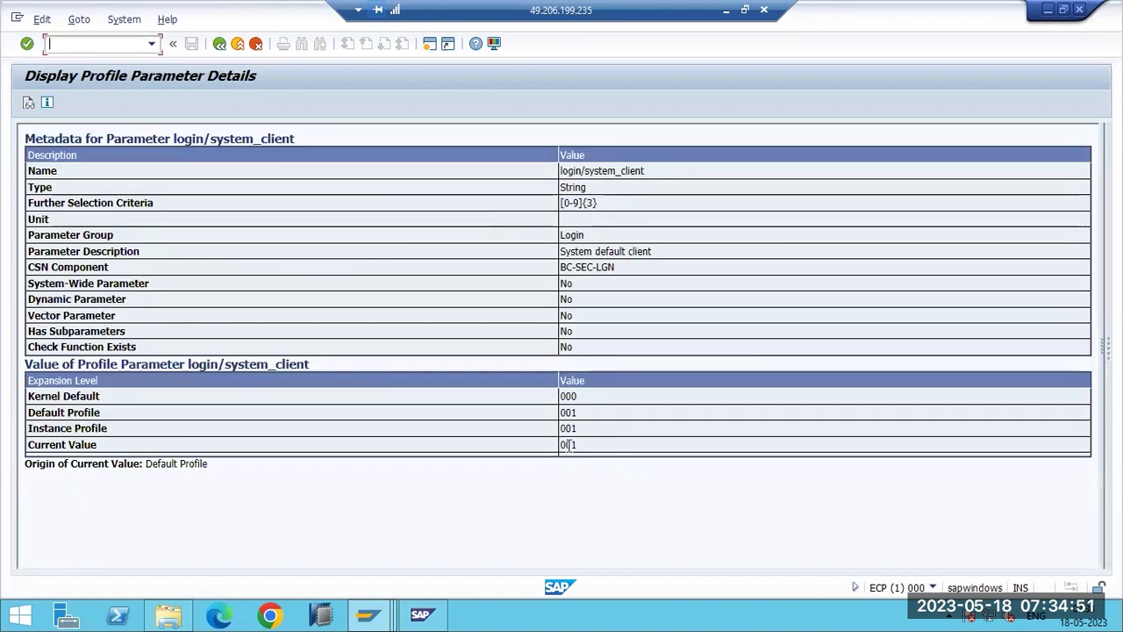
{"action": "left_click_drag", "start_coordinate": [579, 445], "coordinate": [558, 412]}
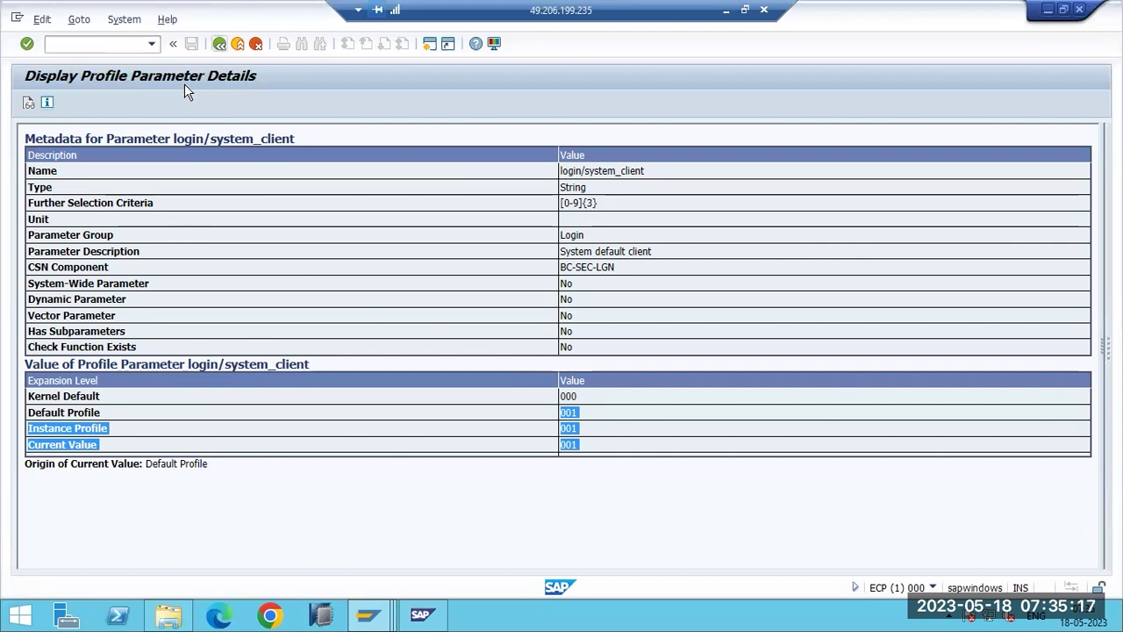
Redisplay the login/system_client details, then return to the parameter name entry.
{"action": "left_click", "coordinate": [219, 43]}
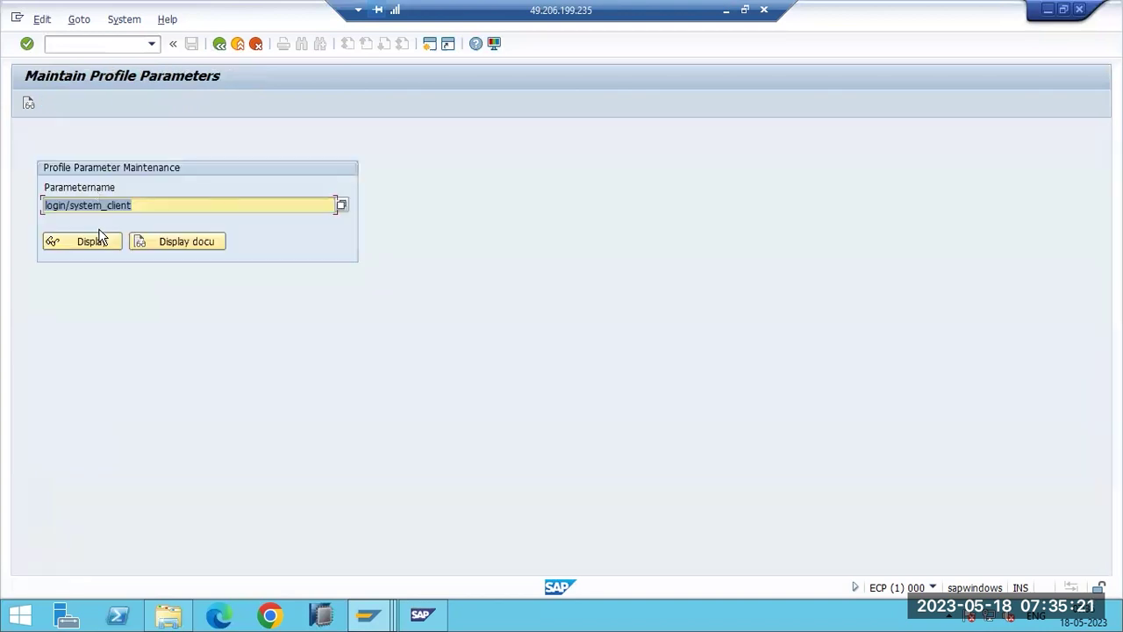
{"action": "left_click", "coordinate": [100, 239]}
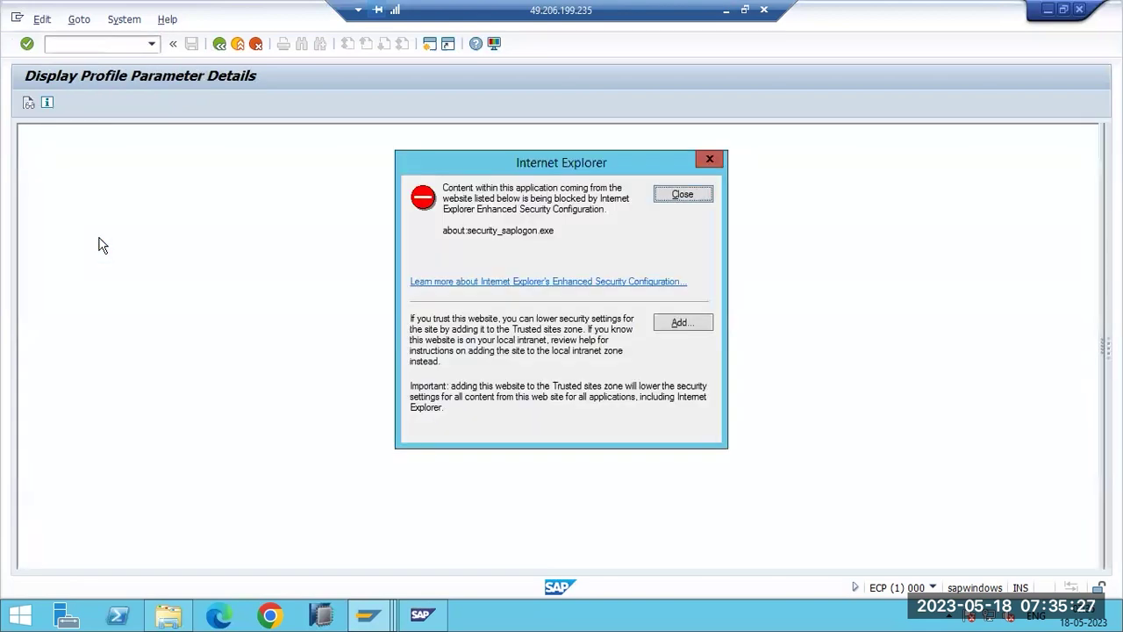
{"action": "left_click", "coordinate": [685, 195]}
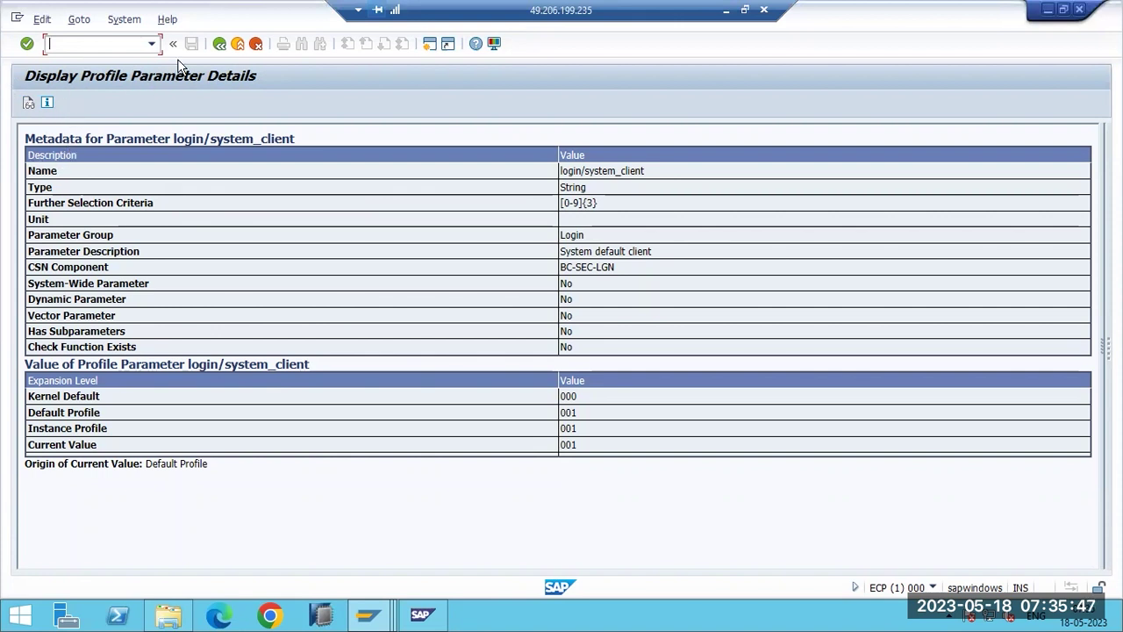
{"action": "left_click", "coordinate": [220, 43]}
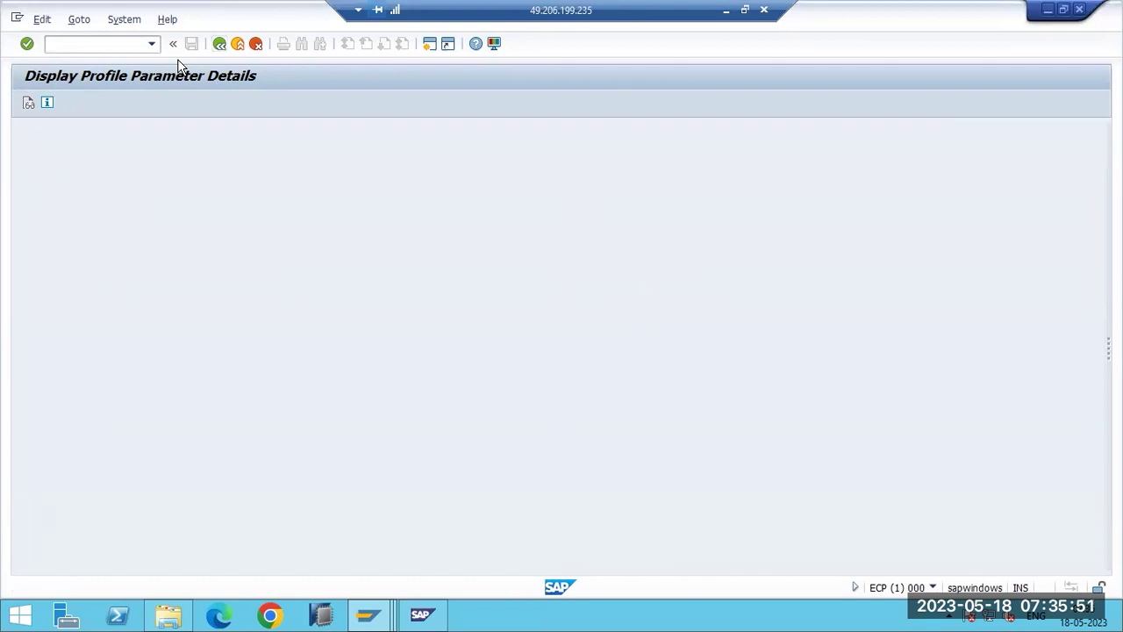
Display gw/sec_info, showing secinfo.DAT from the Default Profile, then erase the parameter name.
{"action": "type", "text": "gw/"}
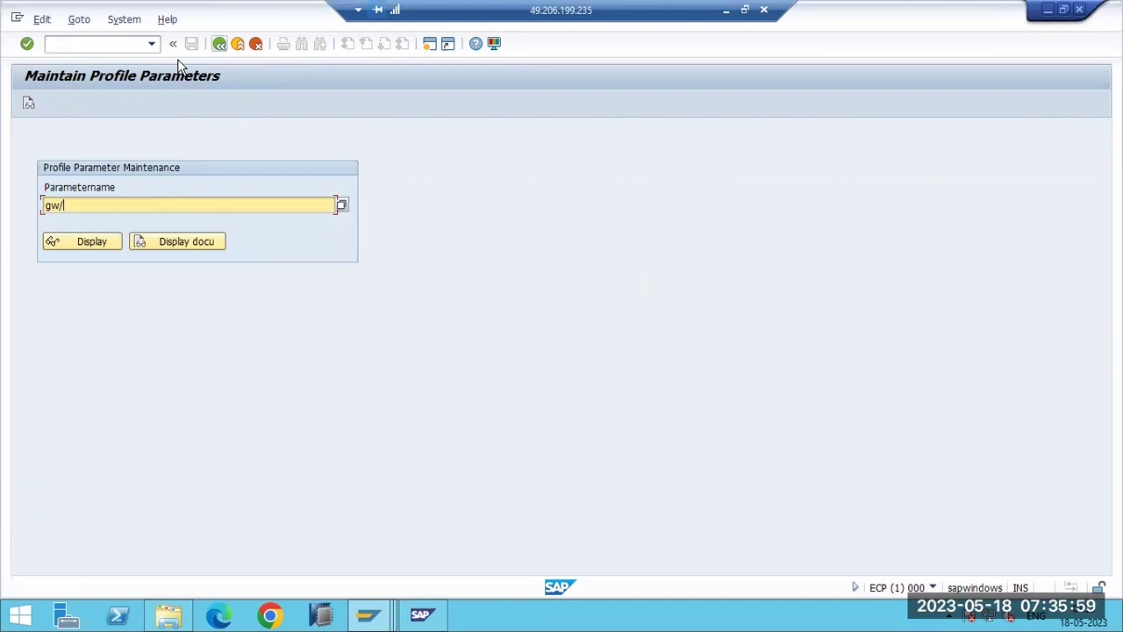
{"action": "type", "text": "sec_info"}
{"action": "left_click", "coordinate": [79, 245]}
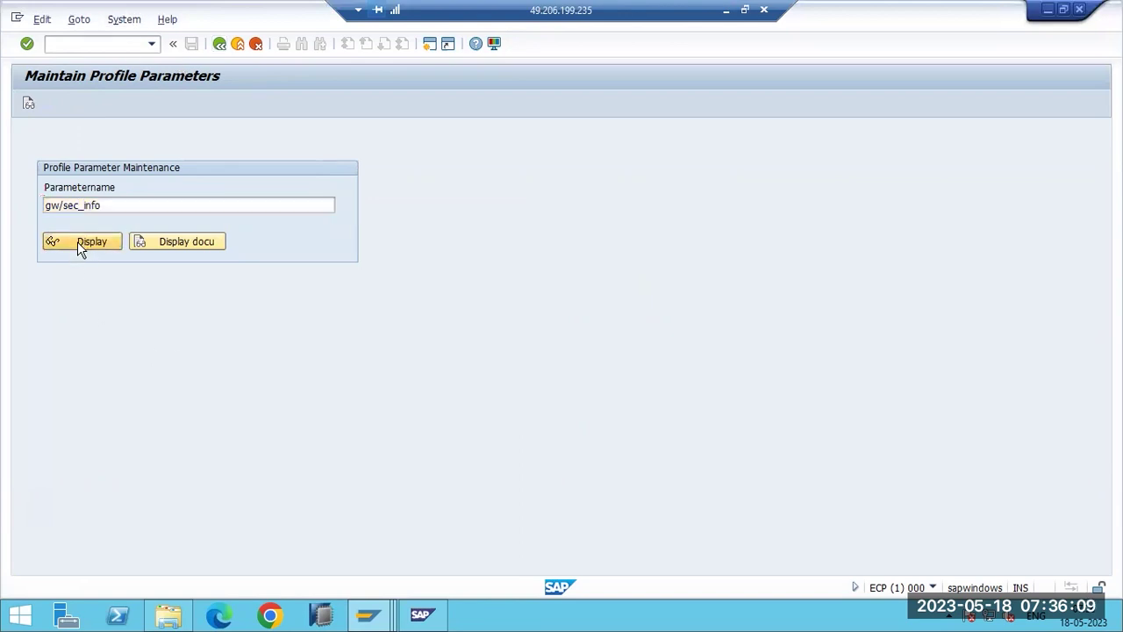
{"action": "left_click", "coordinate": [681, 195]}
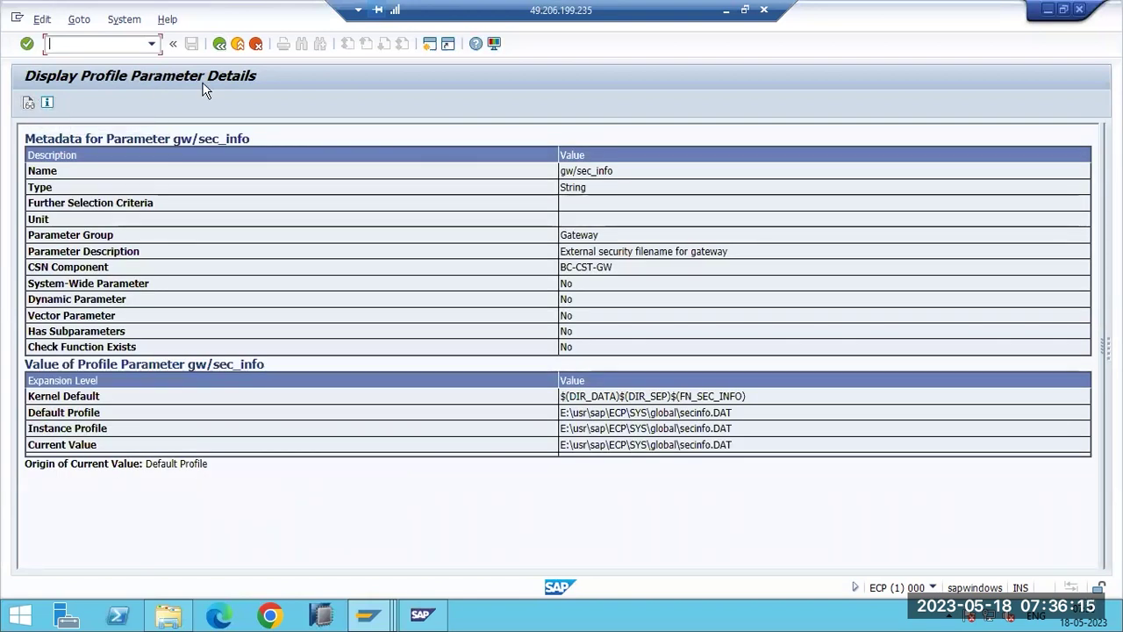
{"action": "key", "text": "F3"}
{"action": "left_click", "coordinate": [117, 206]}
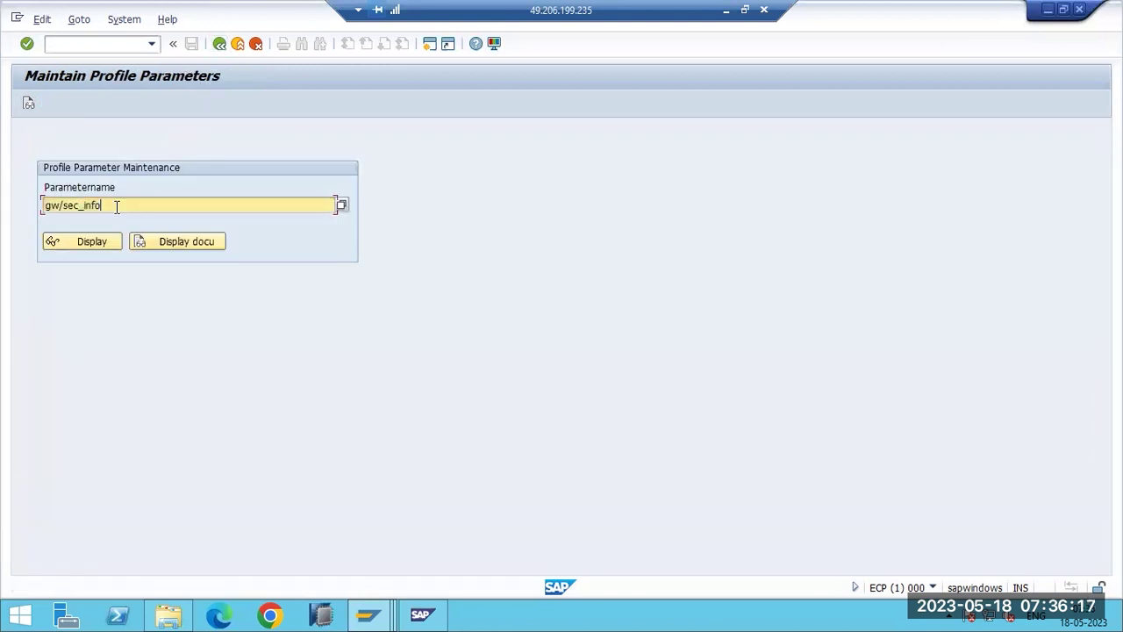
{"action": "key", "text": "BackSpace"}
{"action": "key", "text": "BackSpace"}
{"action": "key", "text": "BackSpace"}
{"action": "key", "text": "BackSpace"}
{"action": "key", "text": "BackSpace"}
{"action": "key", "text": "BackSpace"}
{"action": "key", "text": "BackSpace"}
{"action": "key", "text": "BackSpace"}
{"action": "key", "text": "BackSpace"}
{"action": "key", "text": "BackSpace"}
{"action": "key", "text": "BackSpace"}
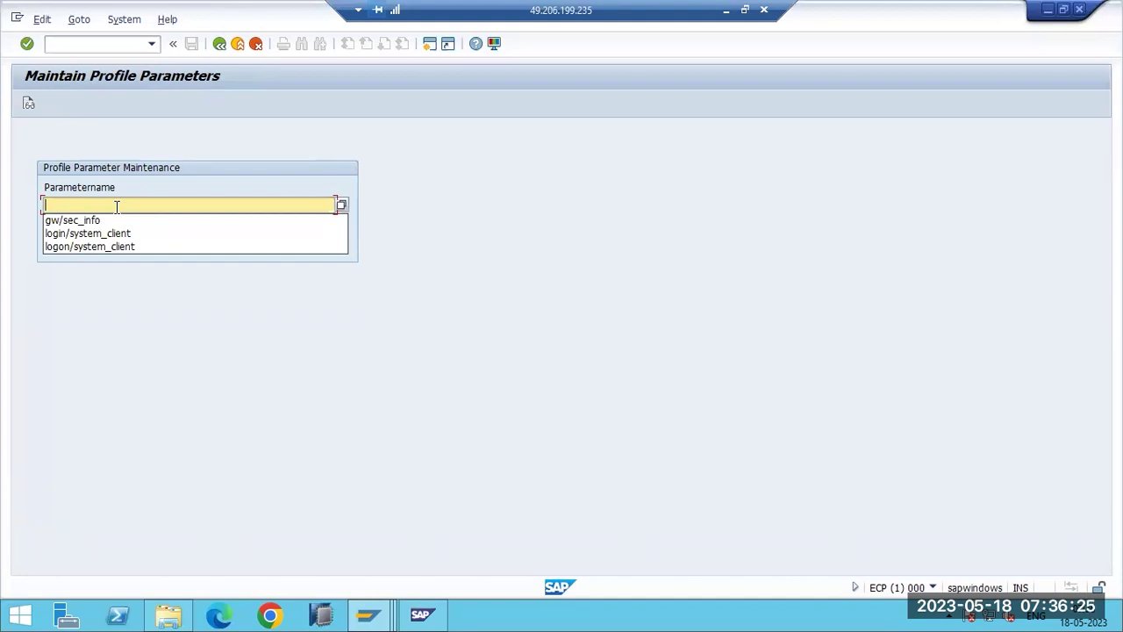
{"action": "type", "text": "gw/"}
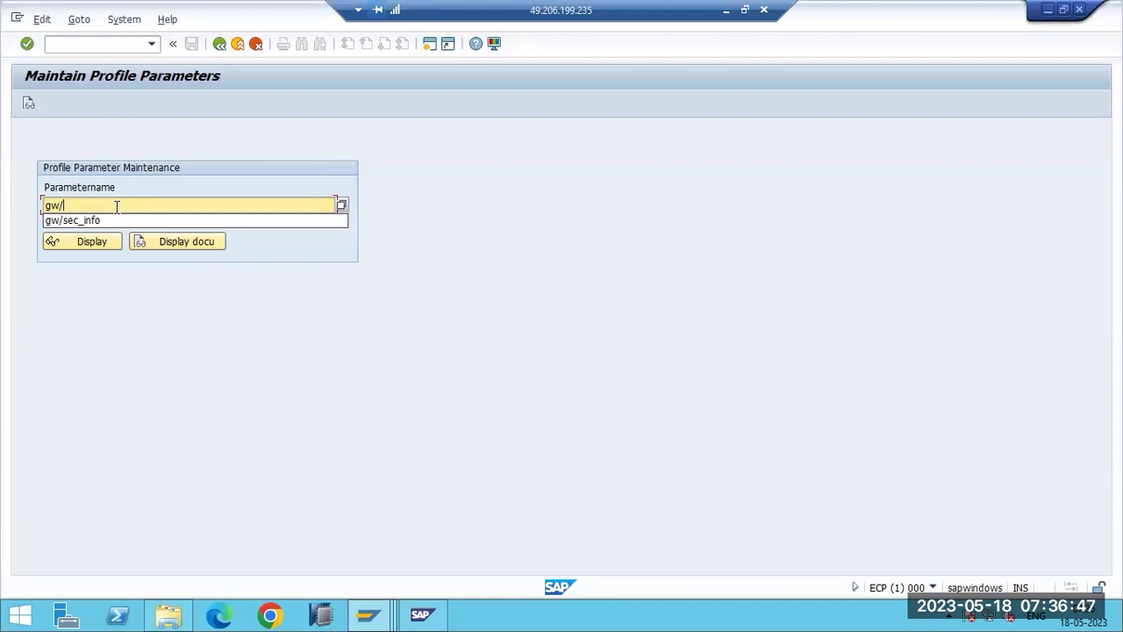
{"action": "key", "text": "BackSpace"}
{"action": "key", "text": "BackSpace"}
{"action": "key", "text": "BackSpace"}
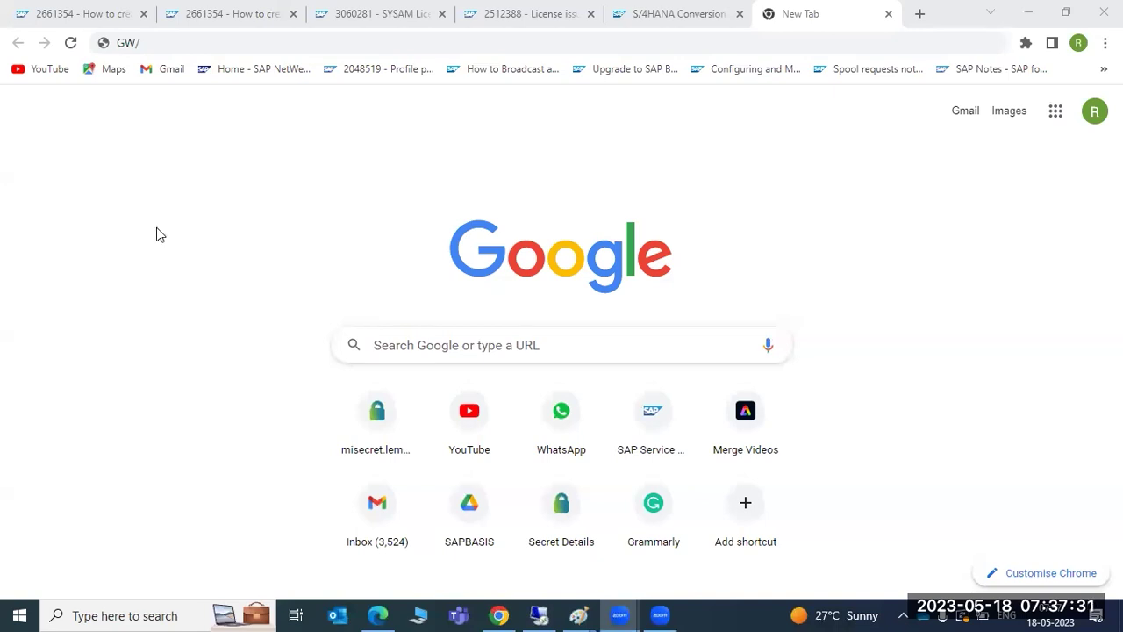
Leave the Chrome tab and bring SAP GUI's RZ11 screen back to the front.
{"action": "left_click", "coordinate": [126, 253]}
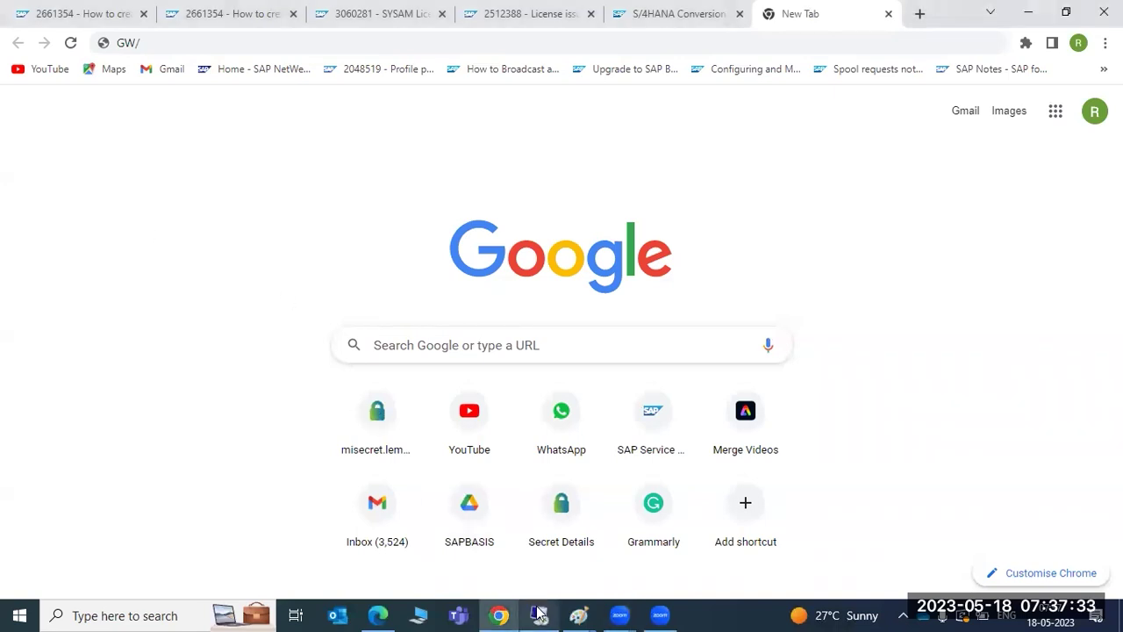
{"action": "left_click", "coordinate": [539, 615]}
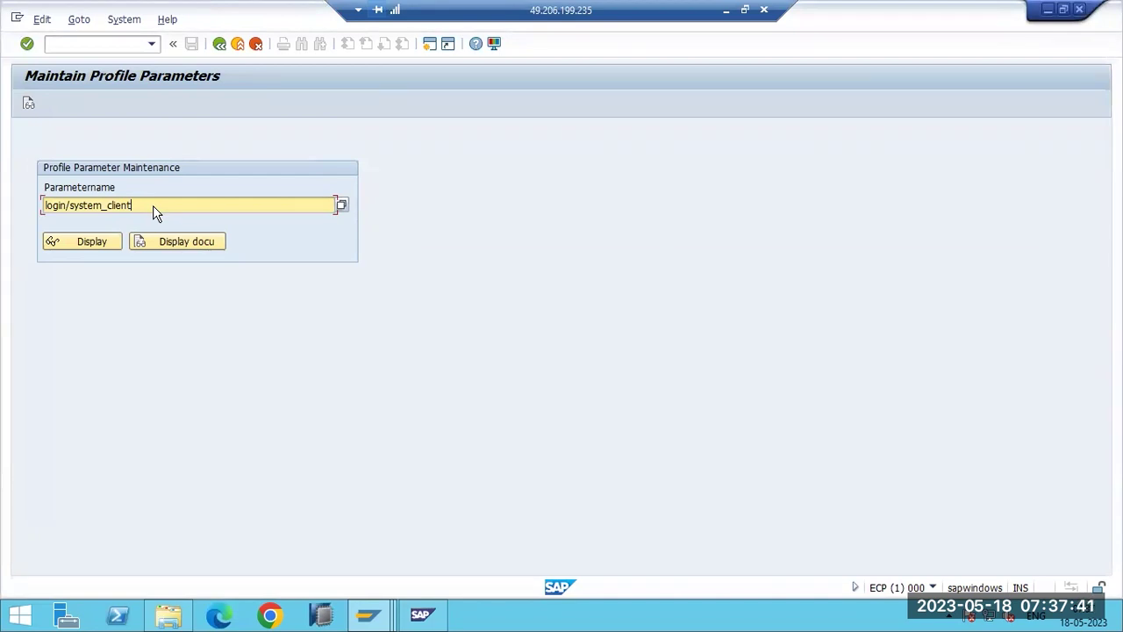
Display gw/sim_mode and change its current value to 1, saving and confirming.
{"action": "key", "text": "BackSpace"}
{"action": "key", "text": "BackSpace"}
{"action": "key", "text": "BackSpace"}
{"action": "key", "text": "BackSpace"}
{"action": "key", "text": "BackSpace"}
{"action": "key", "text": "BackSpace"}
{"action": "key", "text": "BackSpace"}
{"action": "key", "text": "BackSpace"}
{"action": "key", "text": "BackSpace"}
{"action": "key", "text": "BackSpace"}
{"action": "key", "text": "BackSpace"}
{"action": "key", "text": "BackSpace"}
{"action": "key", "text": "BackSpace"}
{"action": "key", "text": "BackSpace"}
{"action": "key", "text": "BackSpace"}
{"action": "key", "text": "BackSpace"}
{"action": "key", "text": "BackSpace"}
{"action": "type", "text": "gw/sim"}
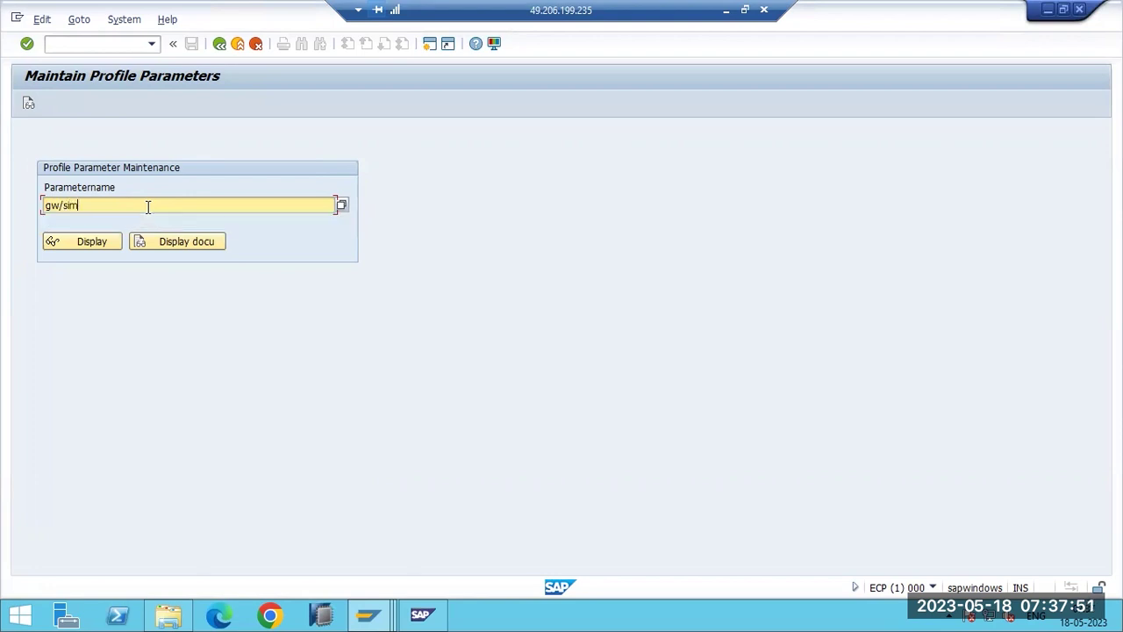
{"action": "type", "text": "_mode"}
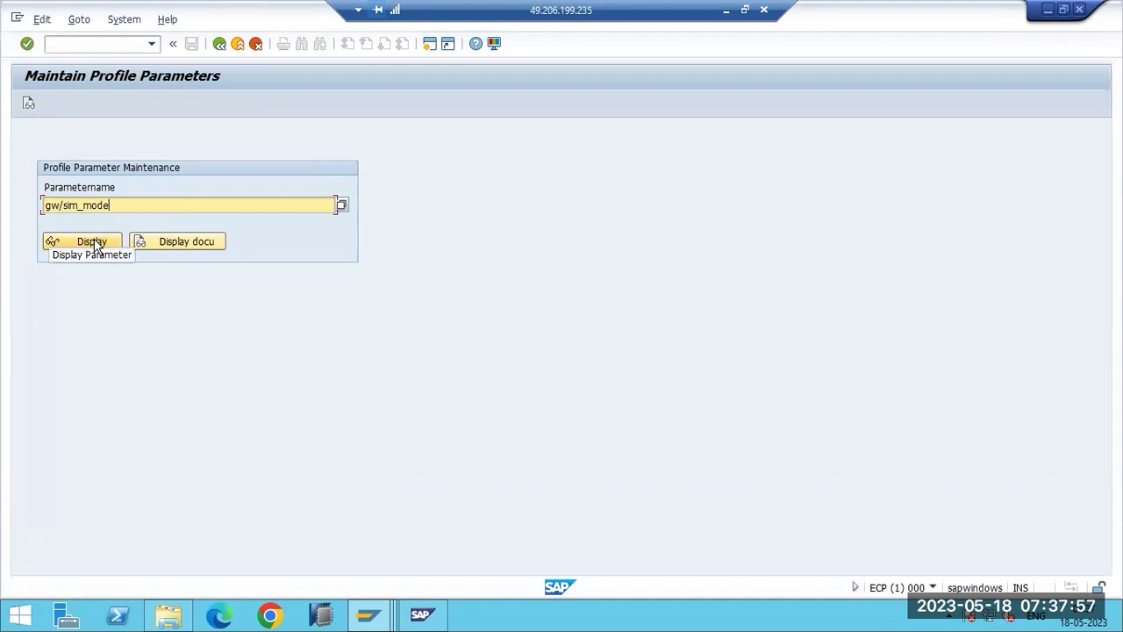
{"action": "left_click", "coordinate": [93, 243]}
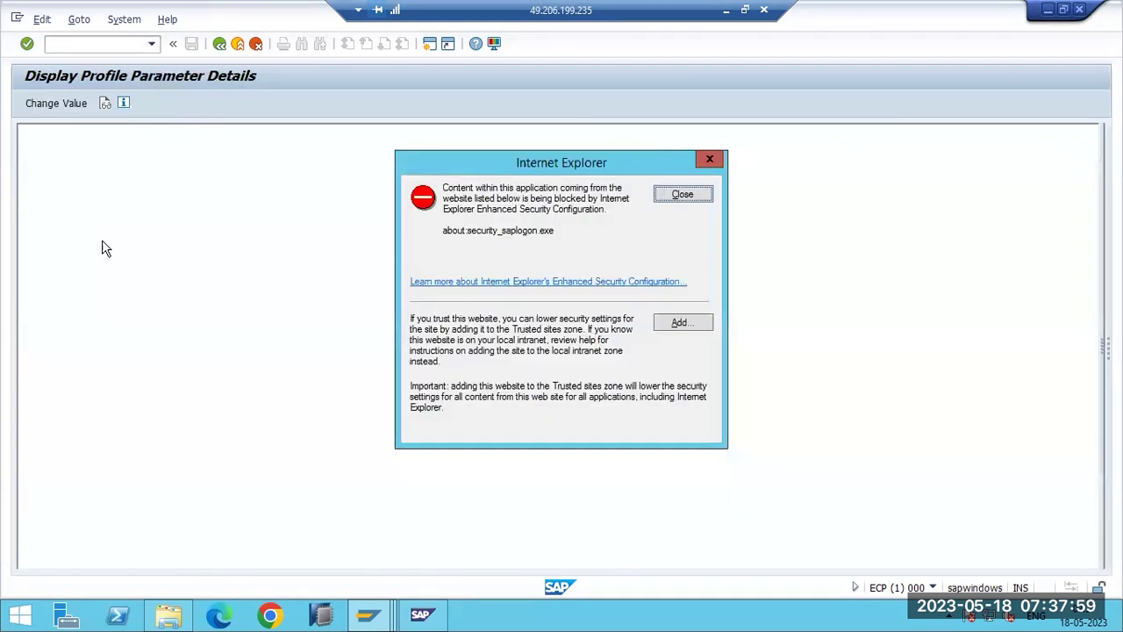
{"action": "left_click", "coordinate": [682, 195]}
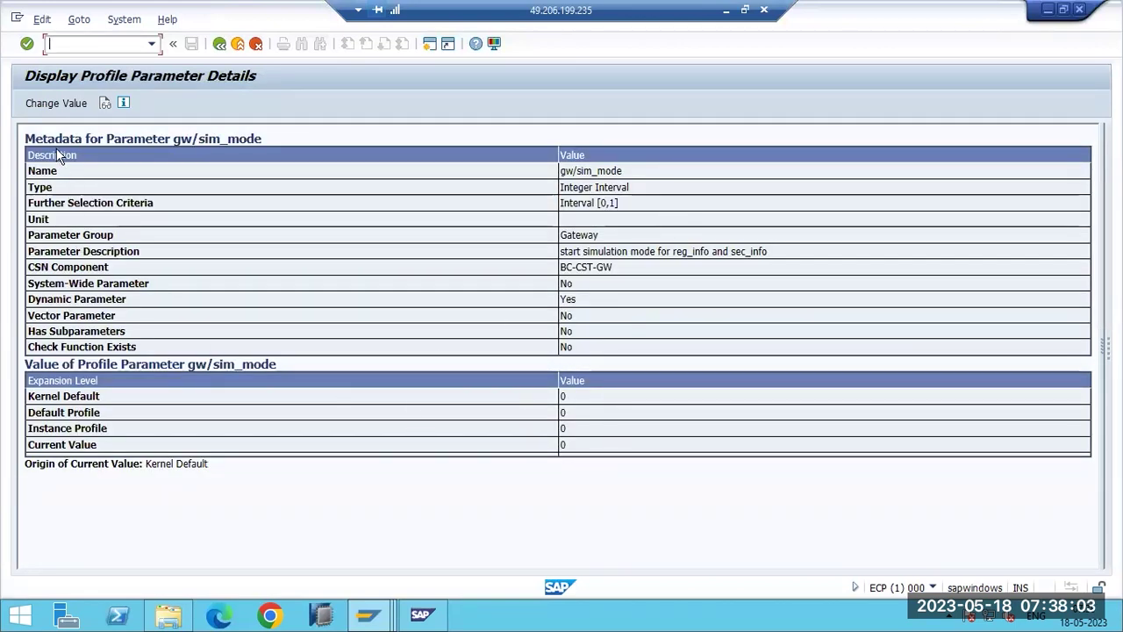
{"action": "left_click", "coordinate": [36, 104]}
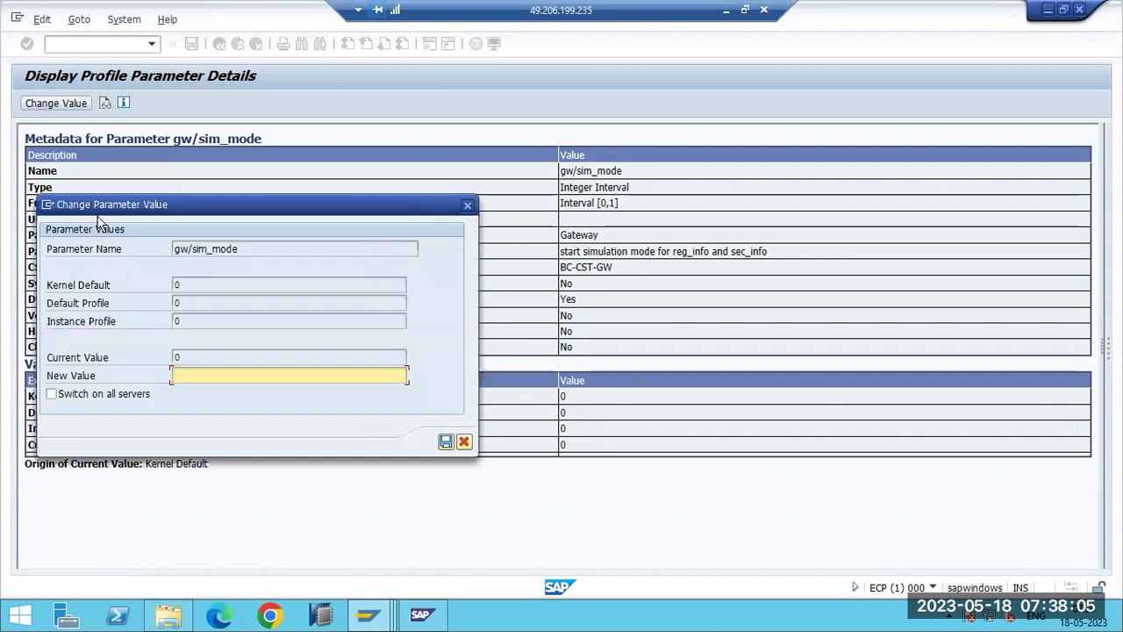
{"action": "type", "text": "1"}
{"action": "left_click", "coordinate": [445, 441]}
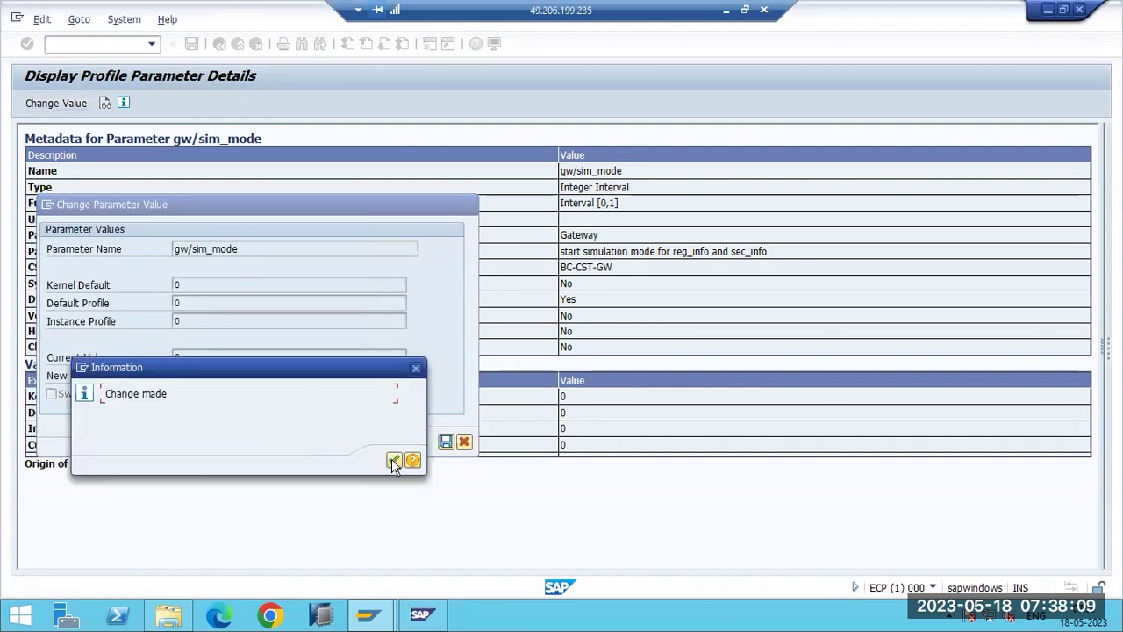
{"action": "left_click", "coordinate": [394, 460]}
{"action": "left_click", "coordinate": [692, 192]}
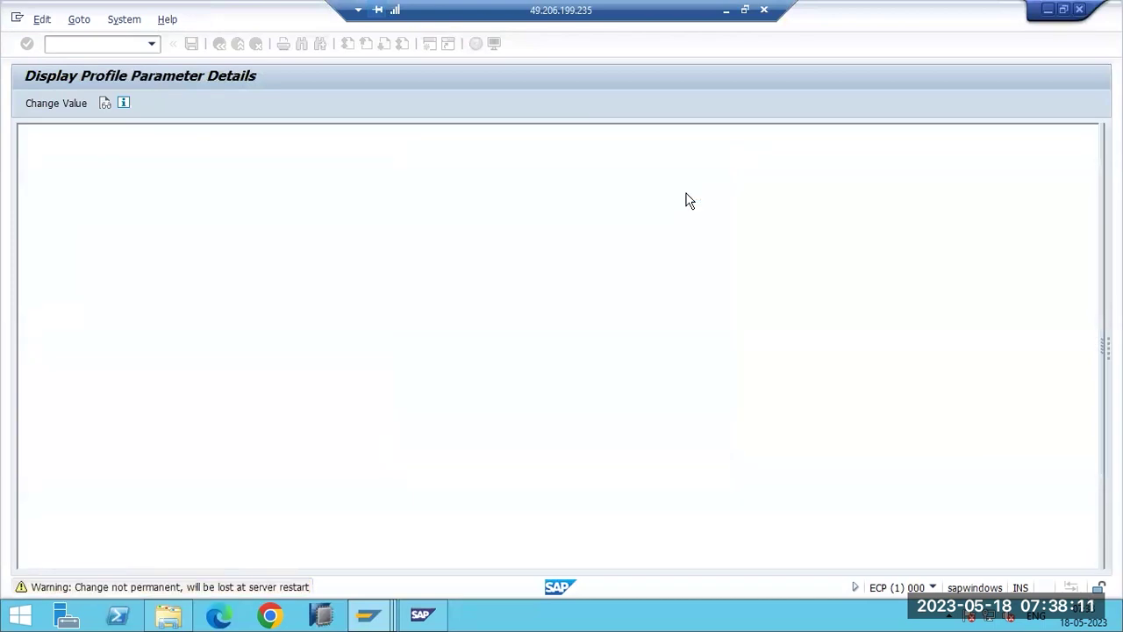
{"action": "double_click", "coordinate": [565, 445]}
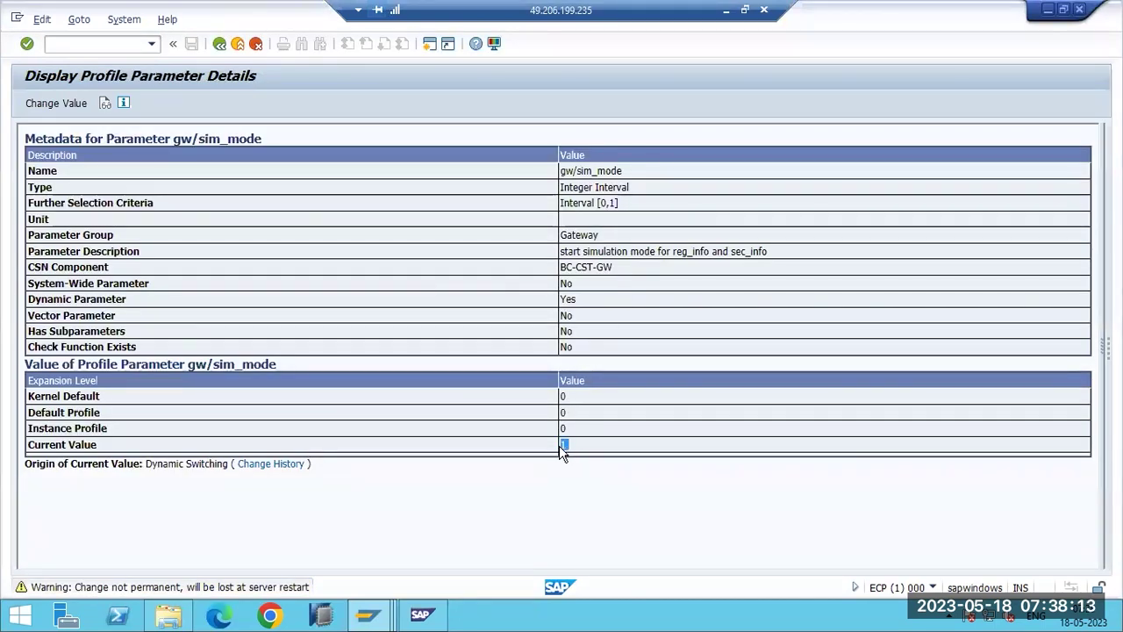
Read the help on the warning that the change is lost at restart, then close it.
{"action": "left_click", "coordinate": [105, 587]}
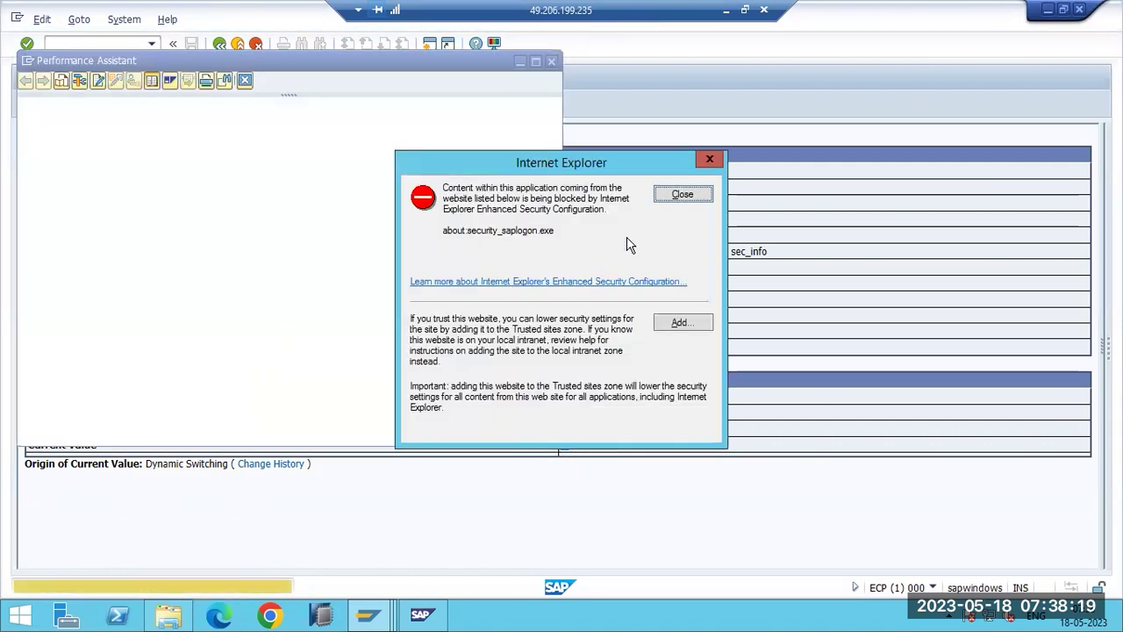
{"action": "left_click", "coordinate": [681, 195]}
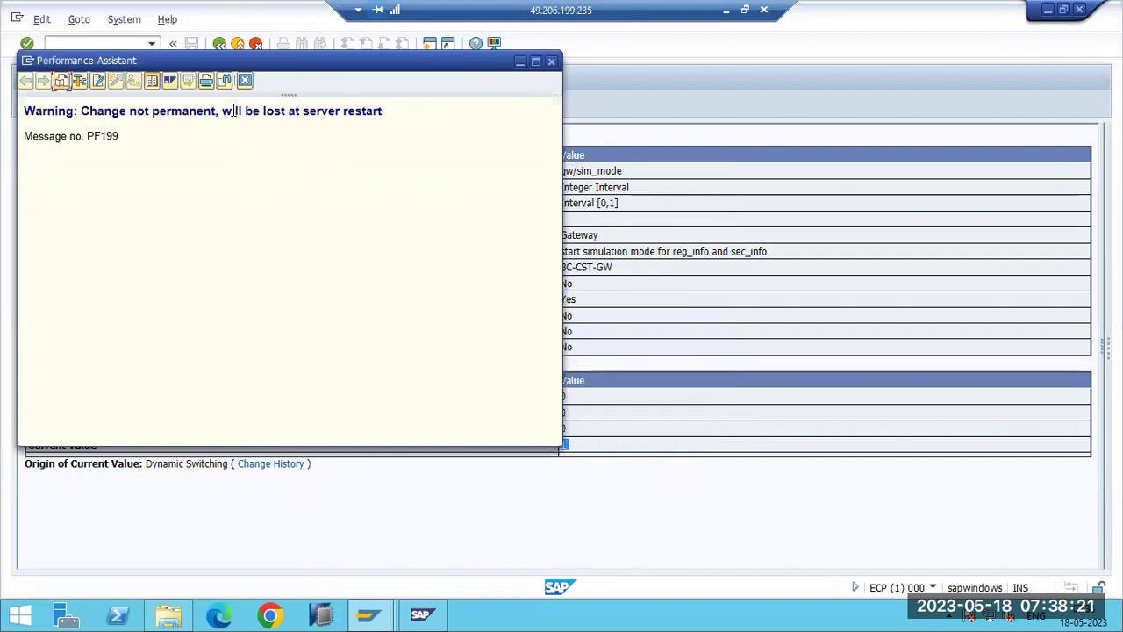
{"action": "left_click_drag", "start_coordinate": [222, 110], "coordinate": [388, 113]}
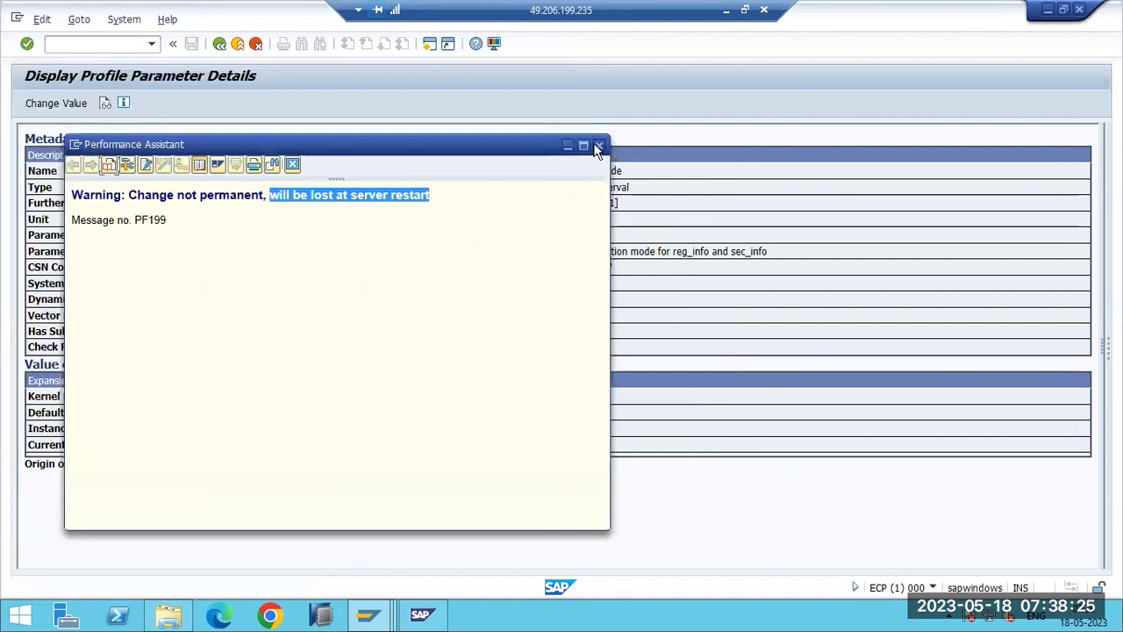
{"action": "left_click", "coordinate": [599, 144]}
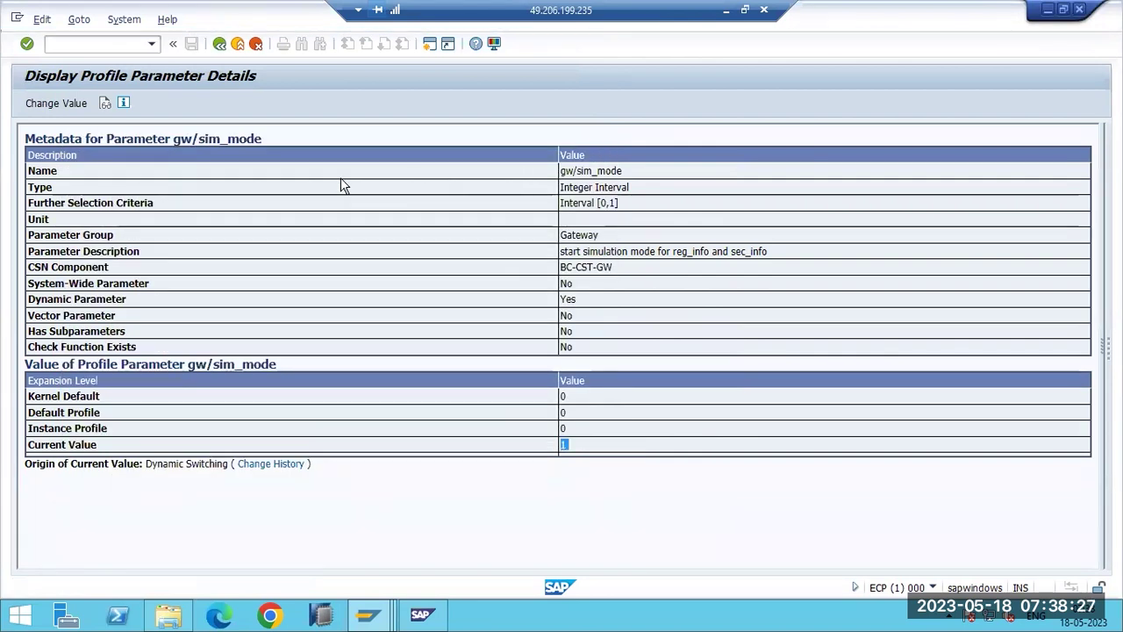
Display gw/acl_mode, open Change Value, then cancel, keeping its value at 1.
{"action": "left_click", "coordinate": [175, 44]}
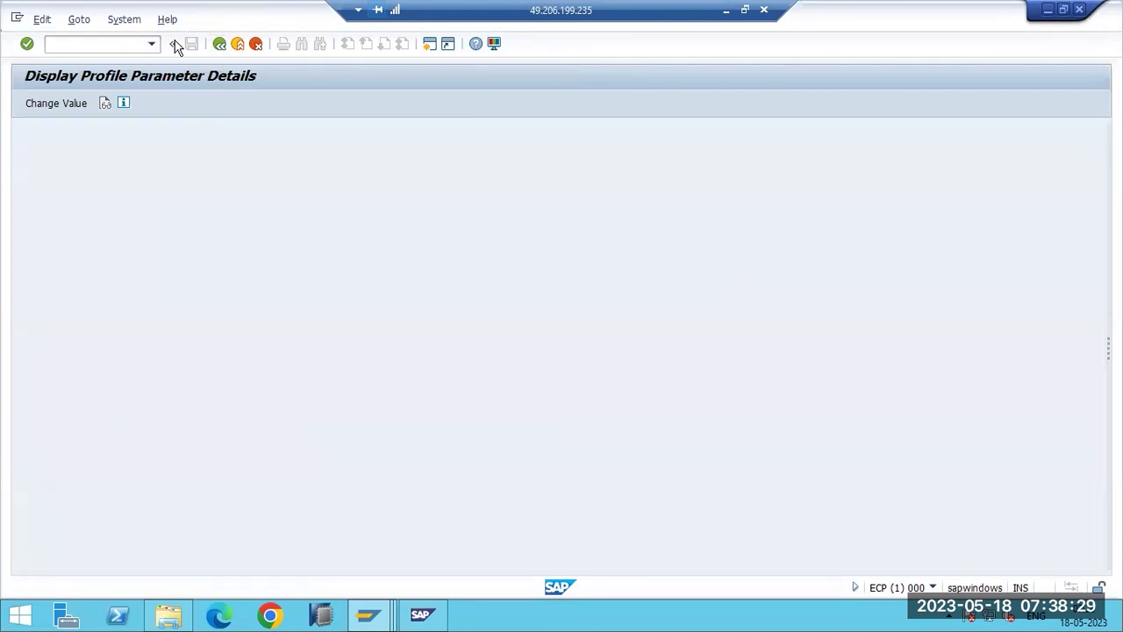
{"action": "left_click", "coordinate": [76, 207]}
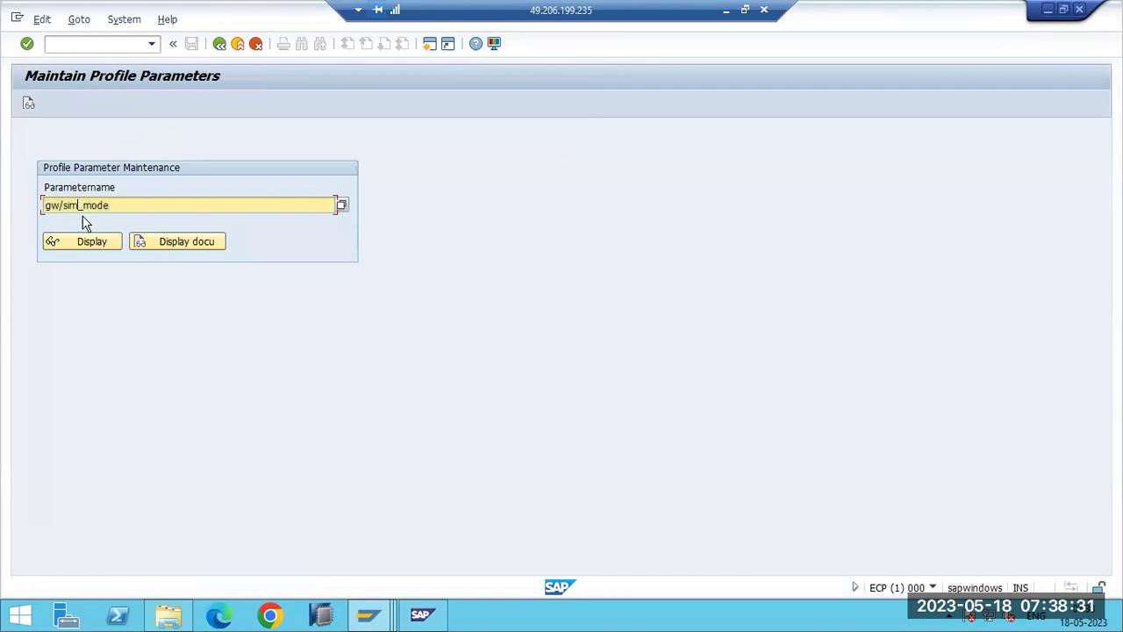
{"action": "key", "text": "BackSpace"}
{"action": "key", "text": "BackSpace"}
{"action": "key", "text": "BackSpace"}
{"action": "type", "text": "ac"}
{"action": "left_click", "coordinate": [92, 241]}
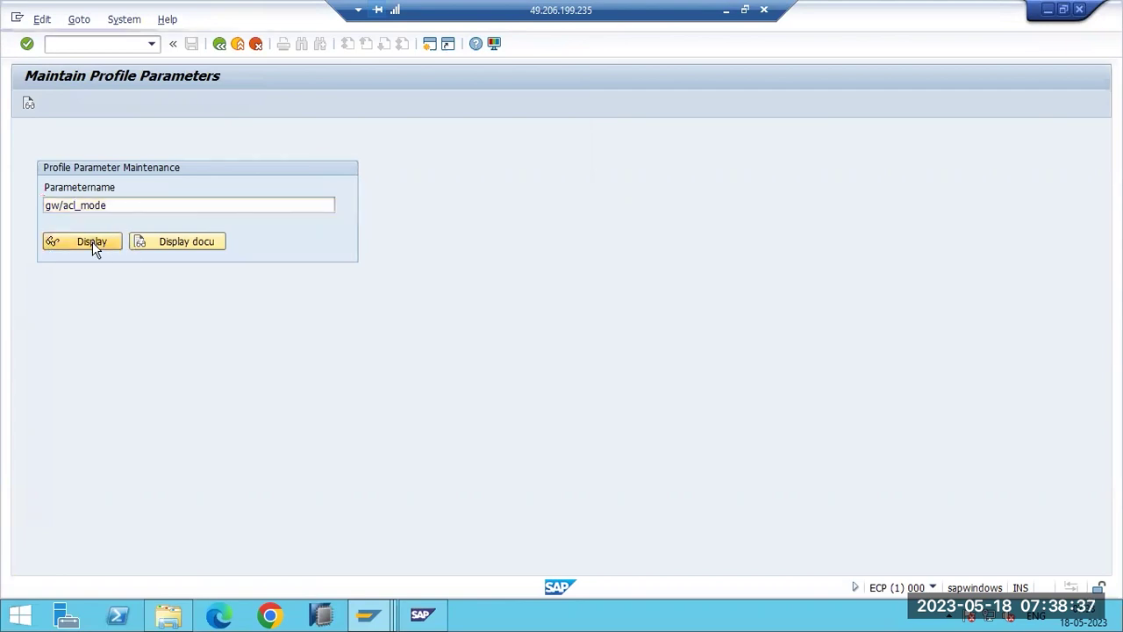
{"action": "left_click", "coordinate": [680, 194]}
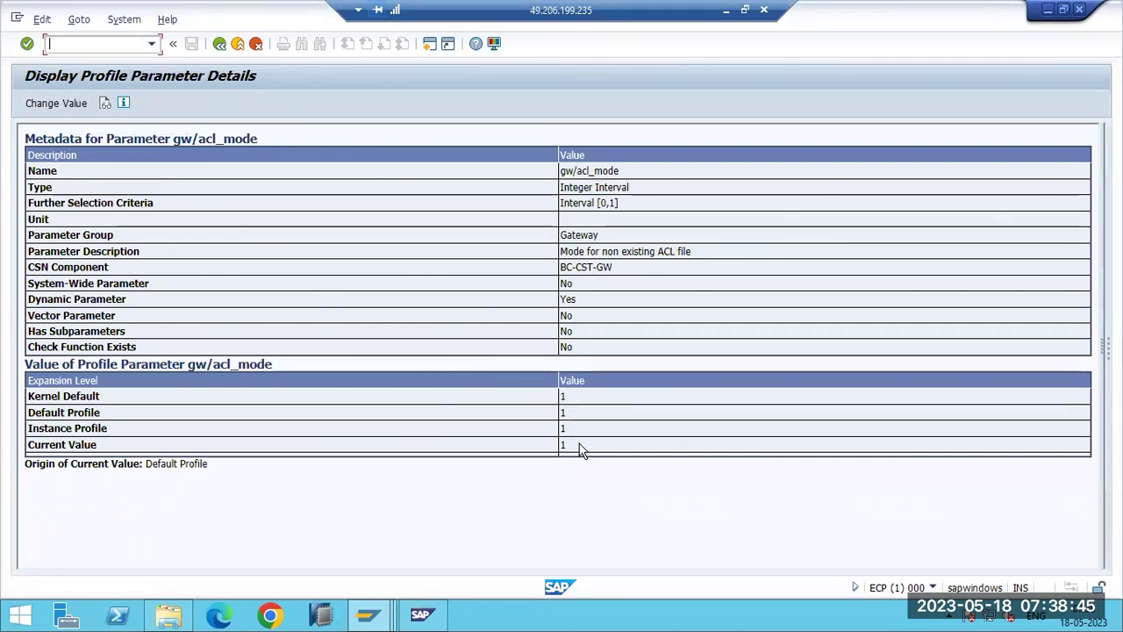
{"action": "left_click", "coordinate": [64, 104]}
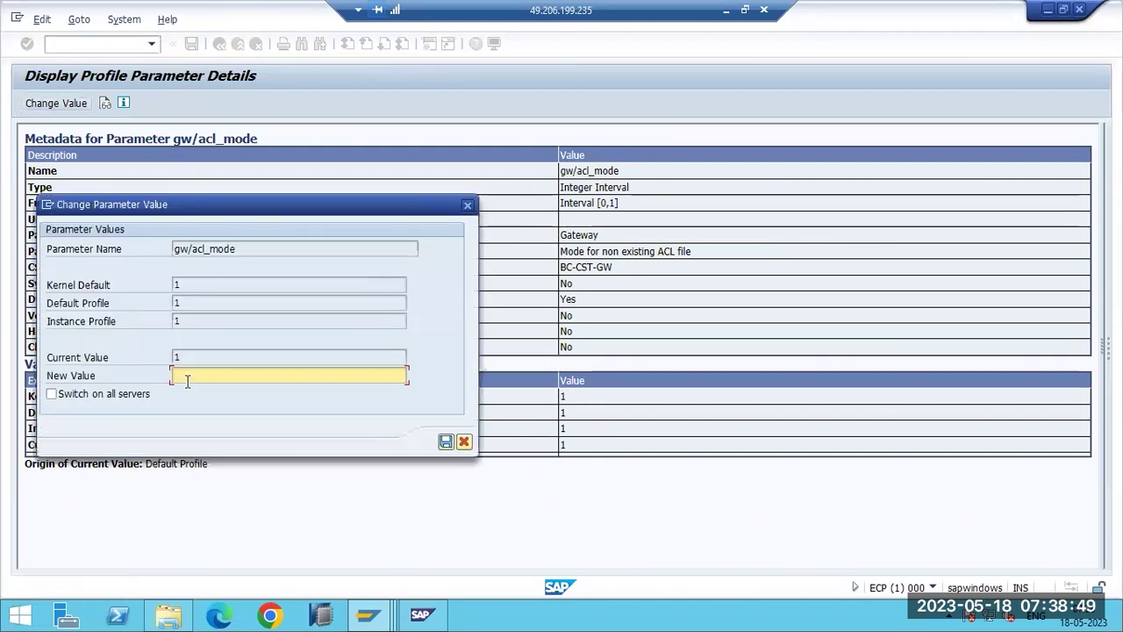
{"action": "left_click", "coordinate": [464, 441]}
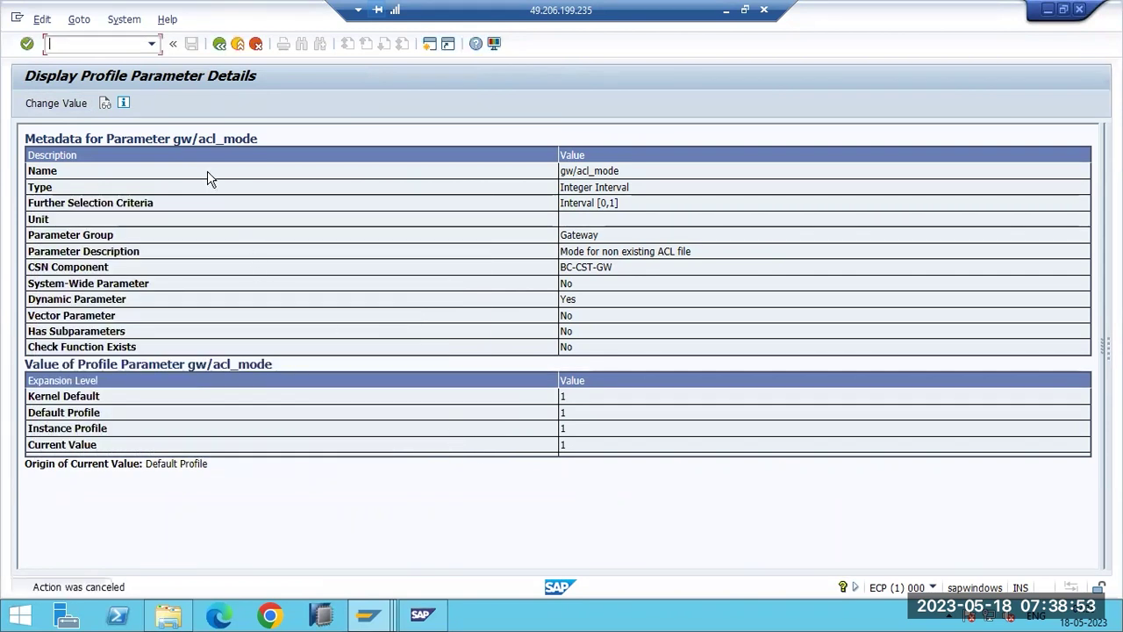
{"action": "key", "text": "F3"}
{"action": "key", "text": "F3"}
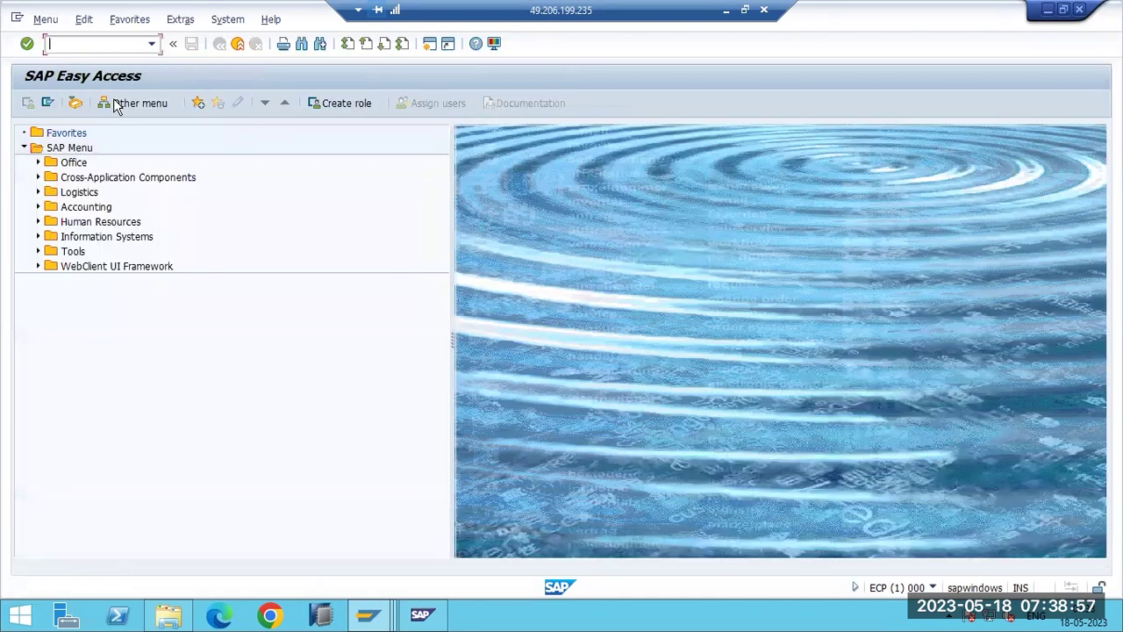
In RZ11, display login/system_client (value 001), then switch to RZ10 with /nrz10.
{"action": "type", "text": "rz11"}
{"action": "key", "text": "Return"}
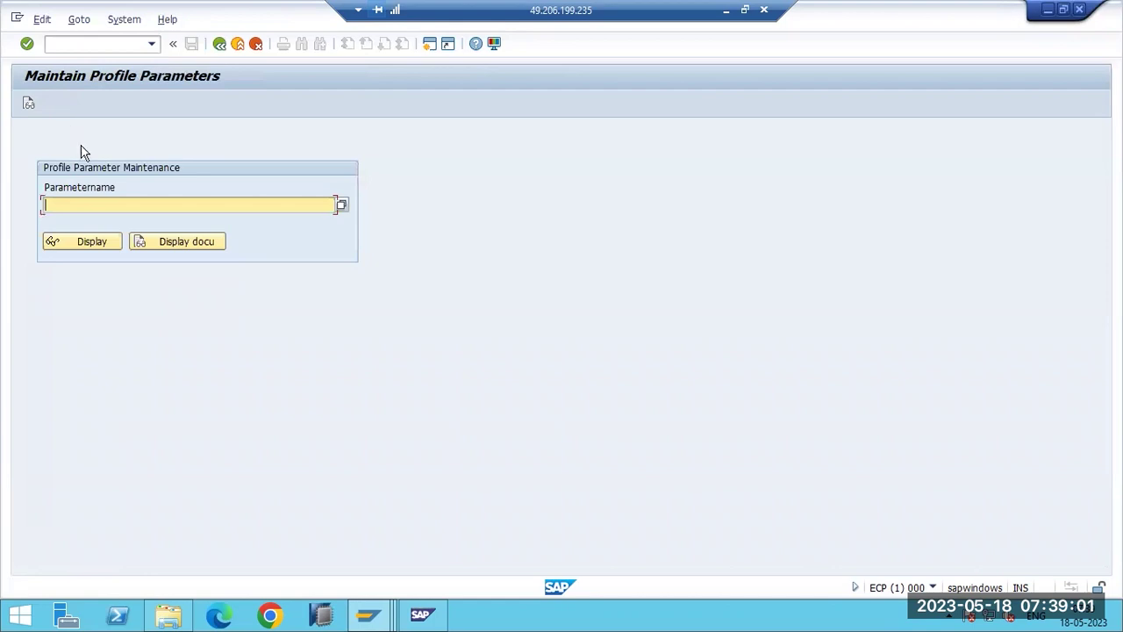
{"action": "left_click", "coordinate": [79, 205]}
{"action": "left_click", "coordinate": [76, 258]}
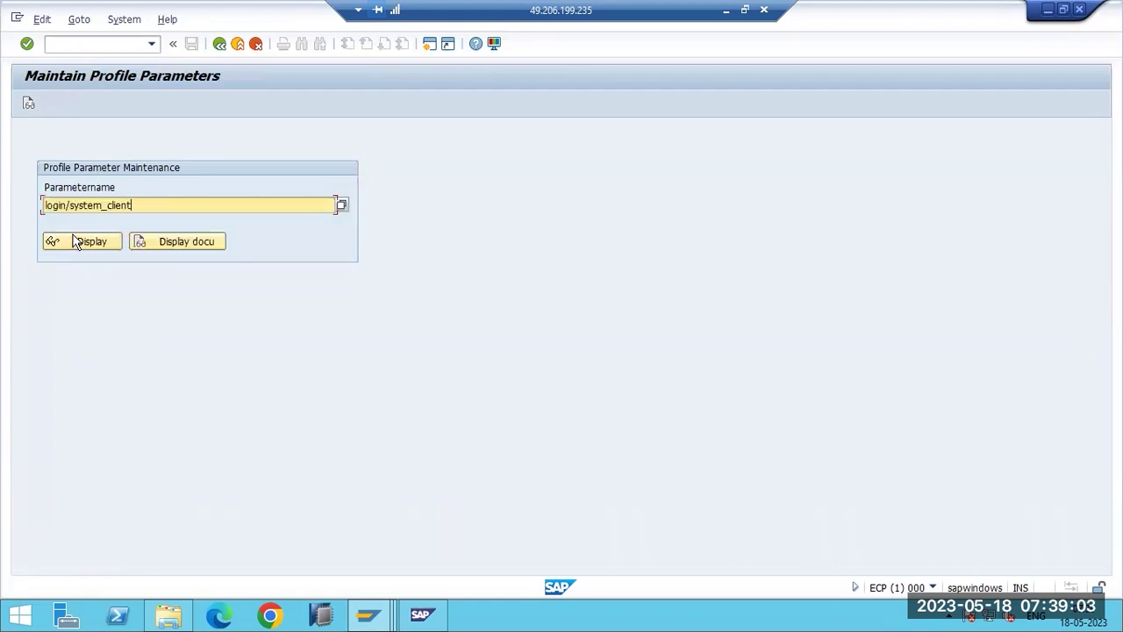
{"action": "left_click", "coordinate": [76, 242]}
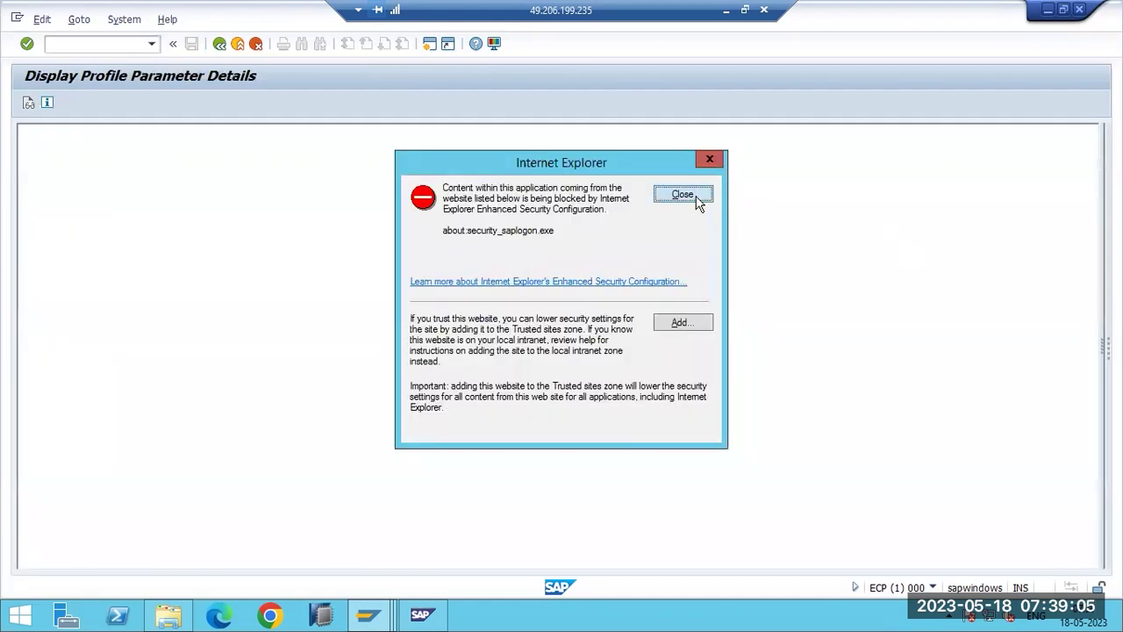
{"action": "left_click", "coordinate": [682, 195]}
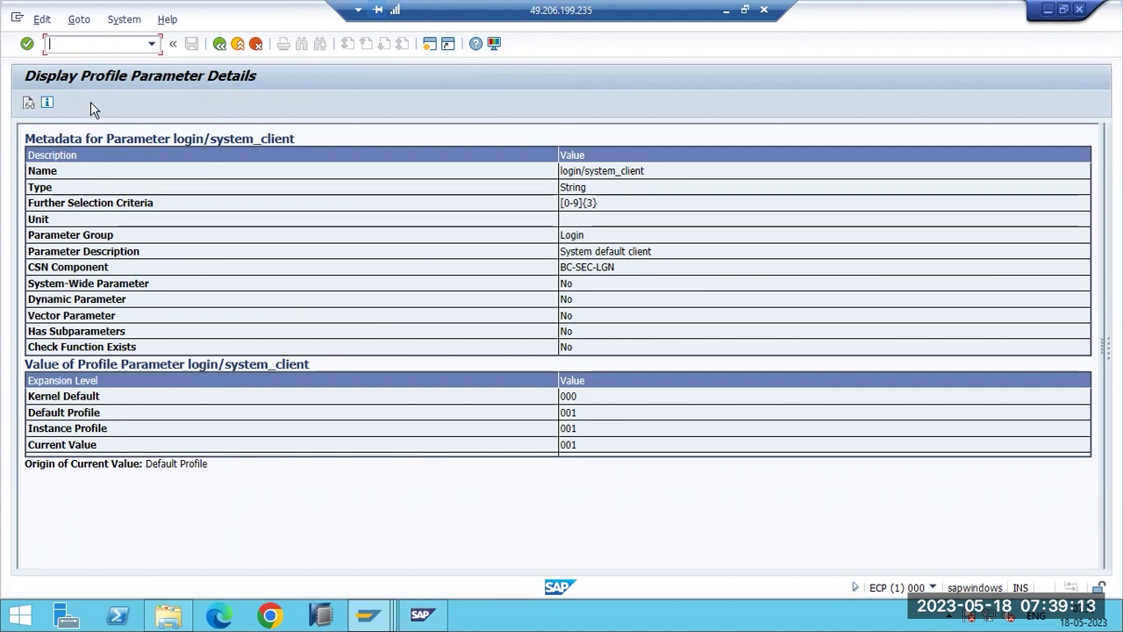
{"action": "type", "text": "/nrz1"}
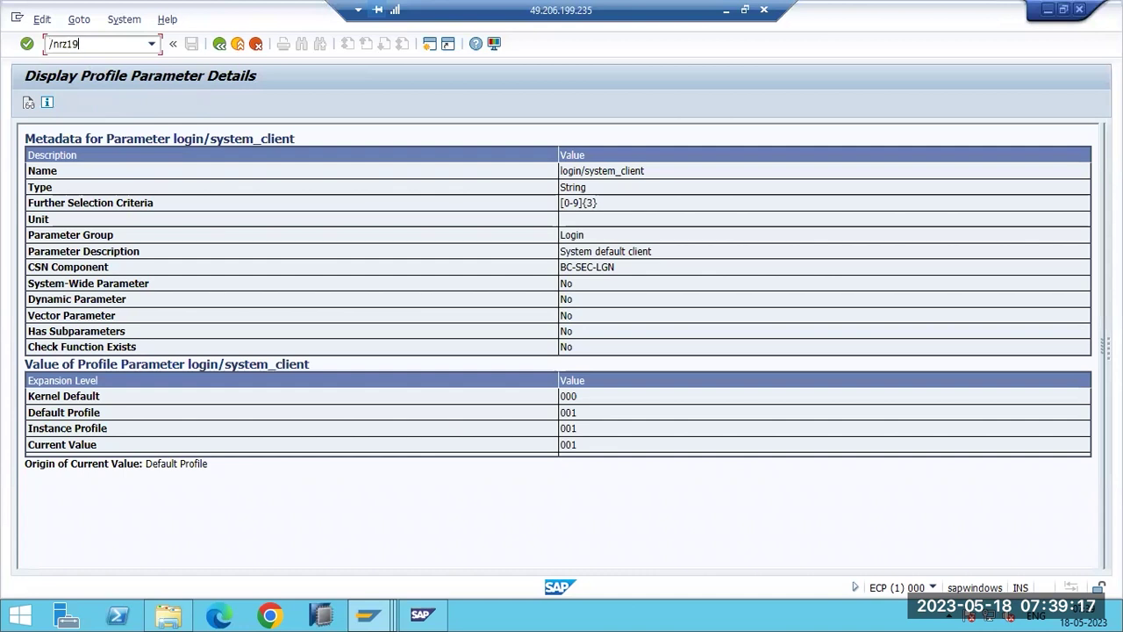
{"action": "type", "text": "0"}
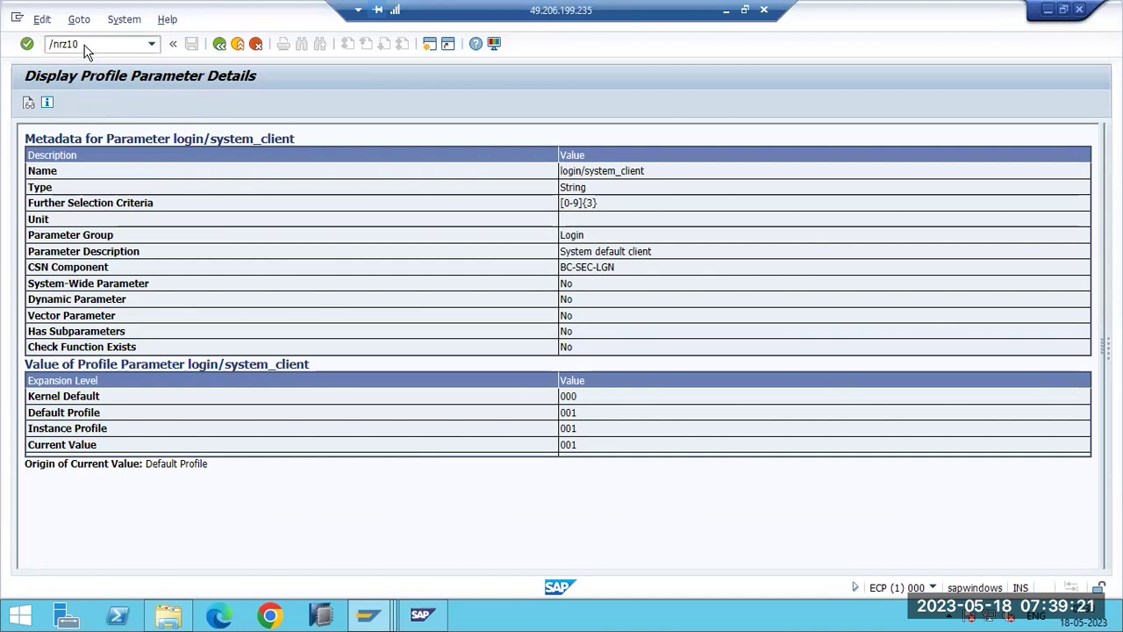
{"action": "key", "text": "Return"}
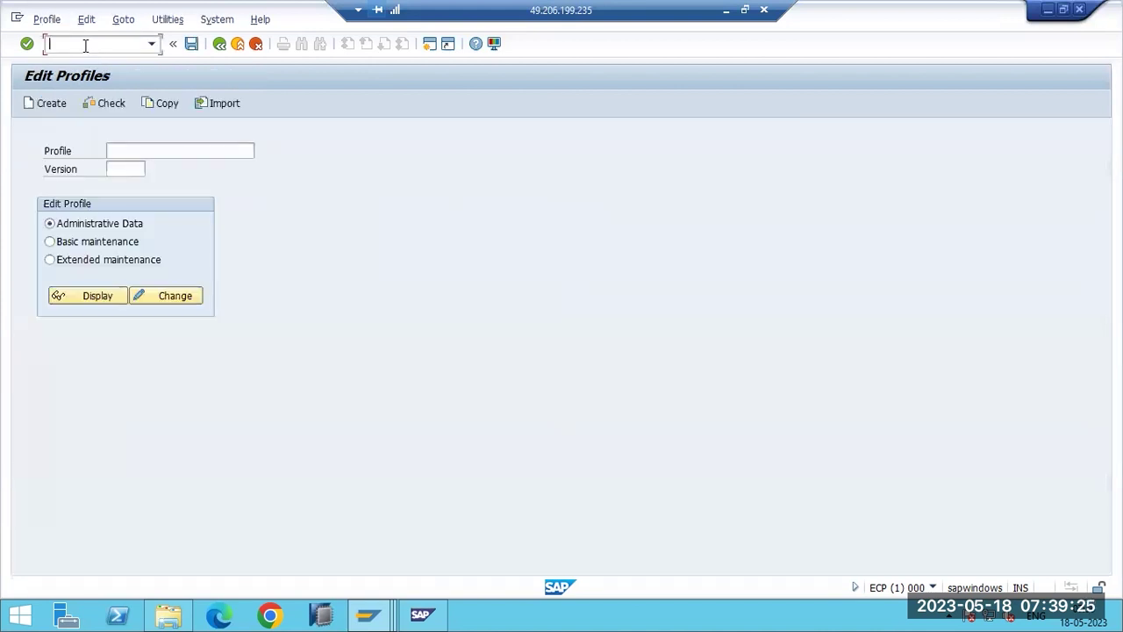
Load the DEFAULT profile, version 000004, from the F4 profile list.
{"action": "left_click", "coordinate": [151, 152]}
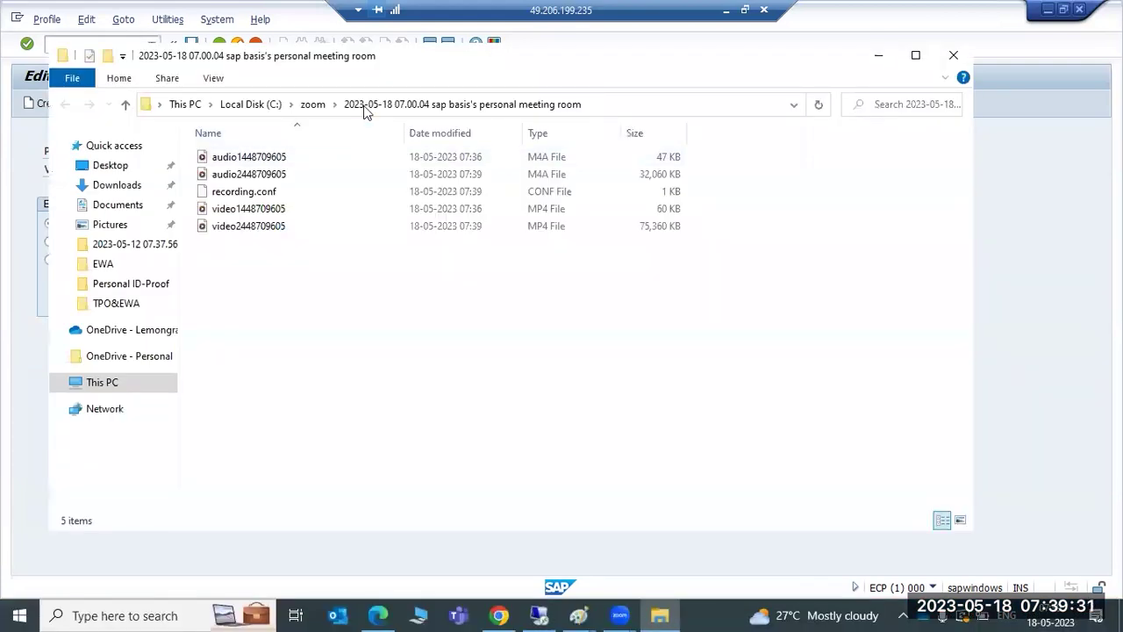
{"action": "left_click", "coordinate": [1016, 174]}
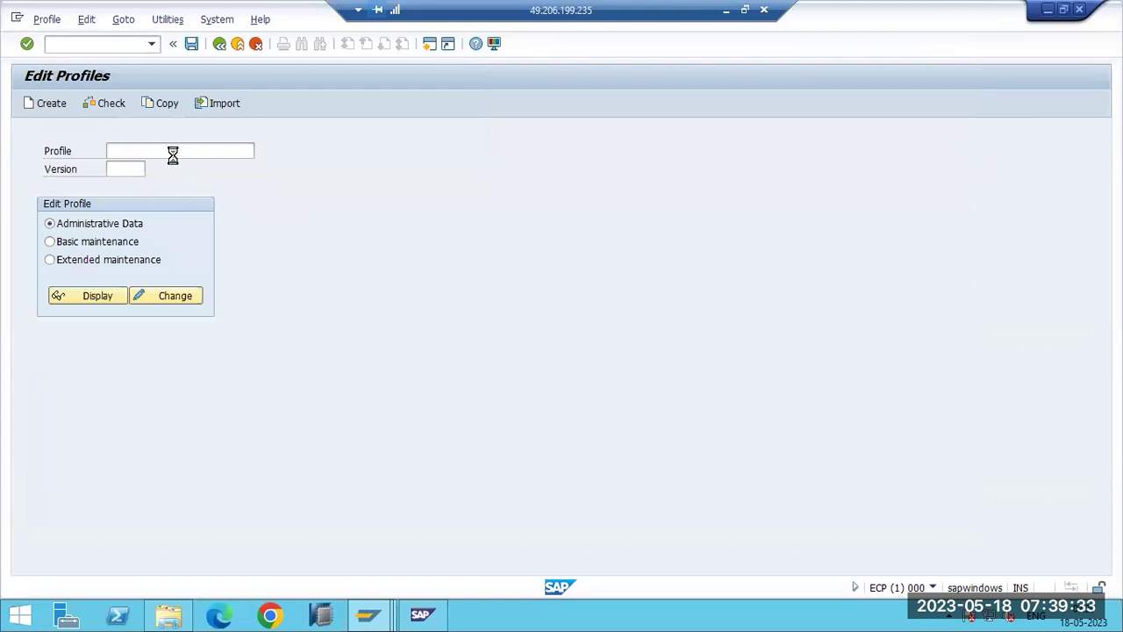
{"action": "key", "text": "F4"}
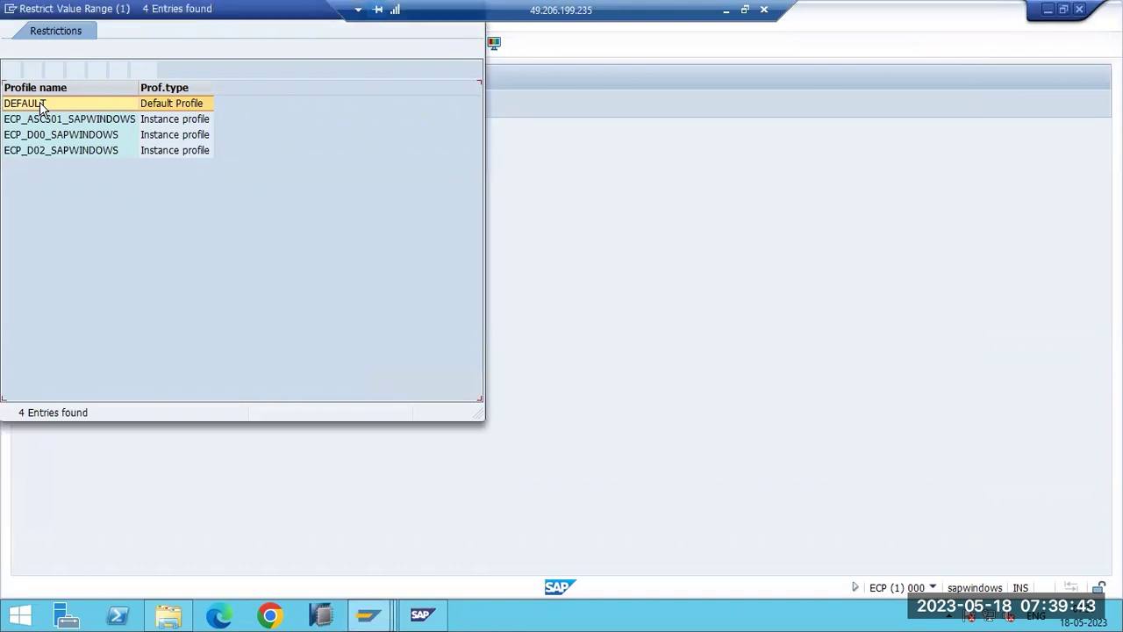
{"action": "left_click", "coordinate": [40, 102]}
{"action": "key", "text": "Escape"}
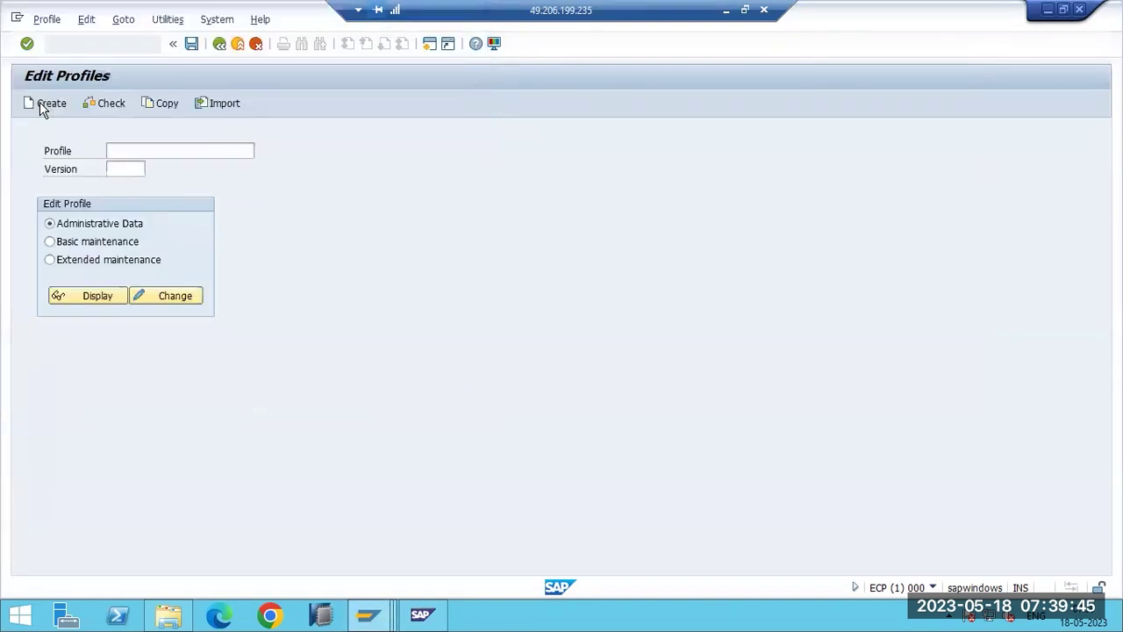
In extended maintenance, set login/system_client to 100 and copy it into the DEFAULT profile.
{"action": "left_click", "coordinate": [87, 268]}
{"action": "left_click", "coordinate": [154, 297]}
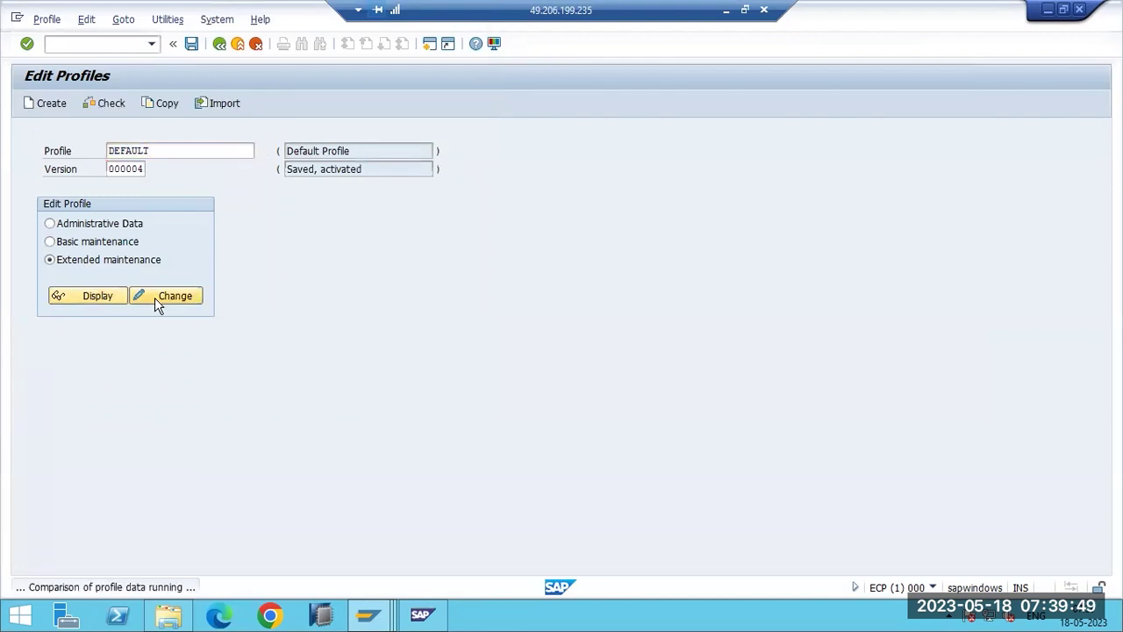
{"action": "left_click", "coordinate": [155, 296]}
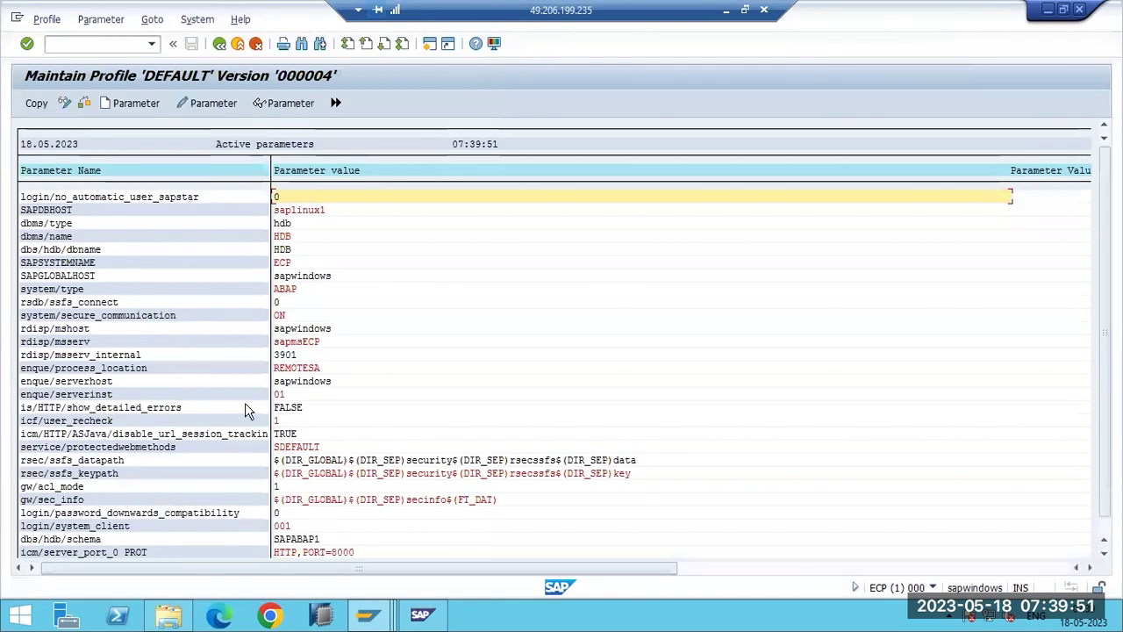
{"action": "scroll", "coordinate": [288, 533], "scroll_direction": "down", "scroll_amount": 1}
{"action": "scroll", "coordinate": [288, 533], "scroll_direction": "down", "scroll_amount": 1}
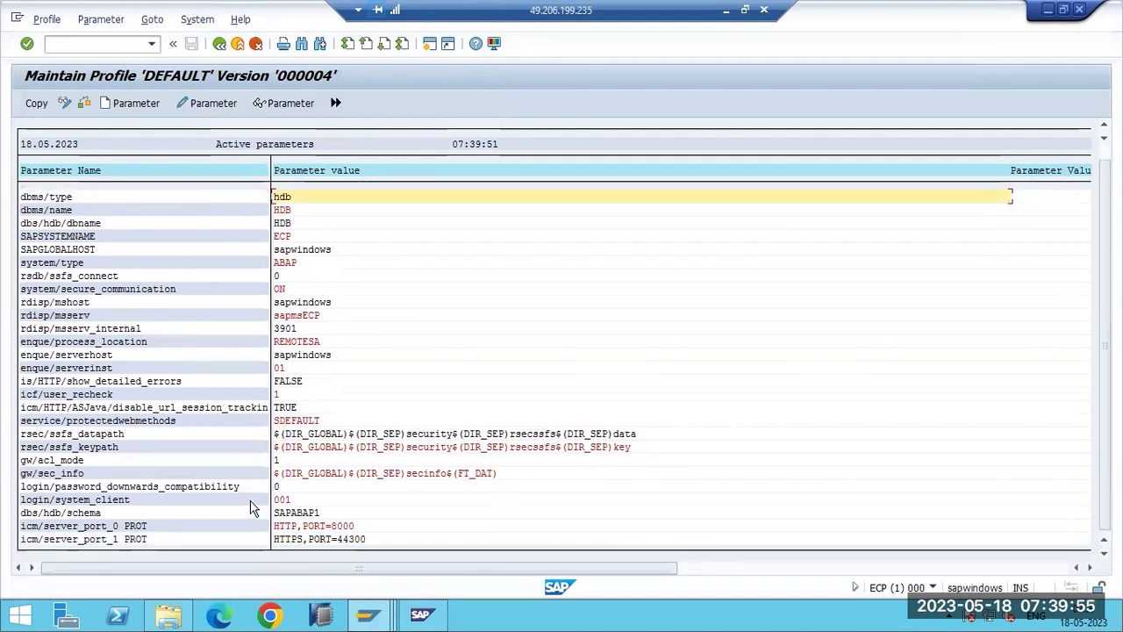
{"action": "double_click", "coordinate": [250, 502]}
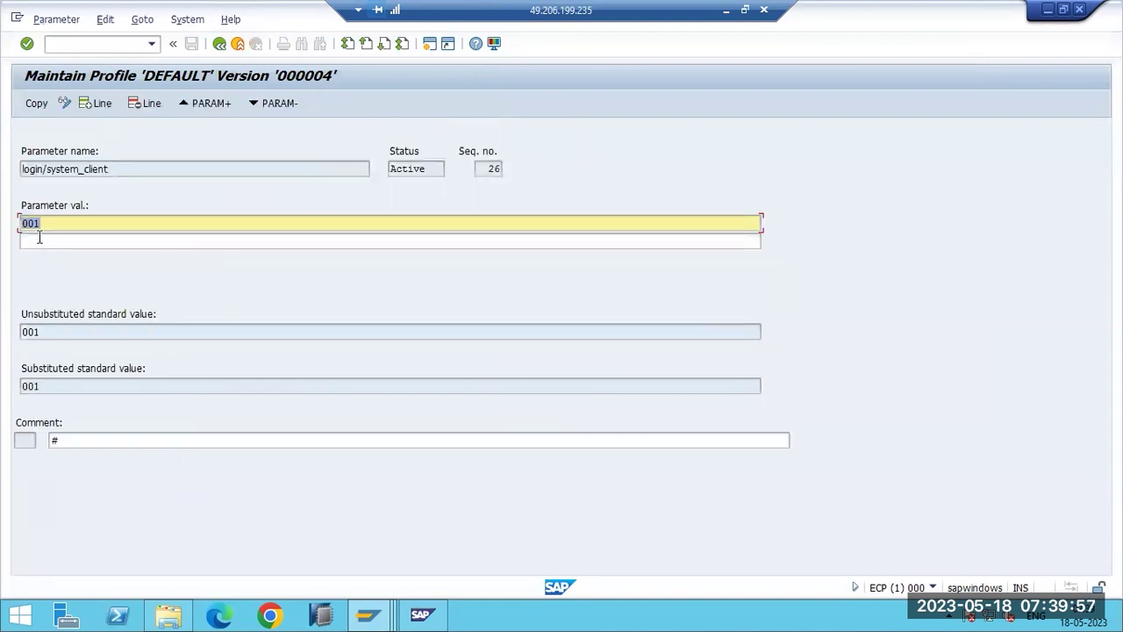
{"action": "type", "text": "100"}
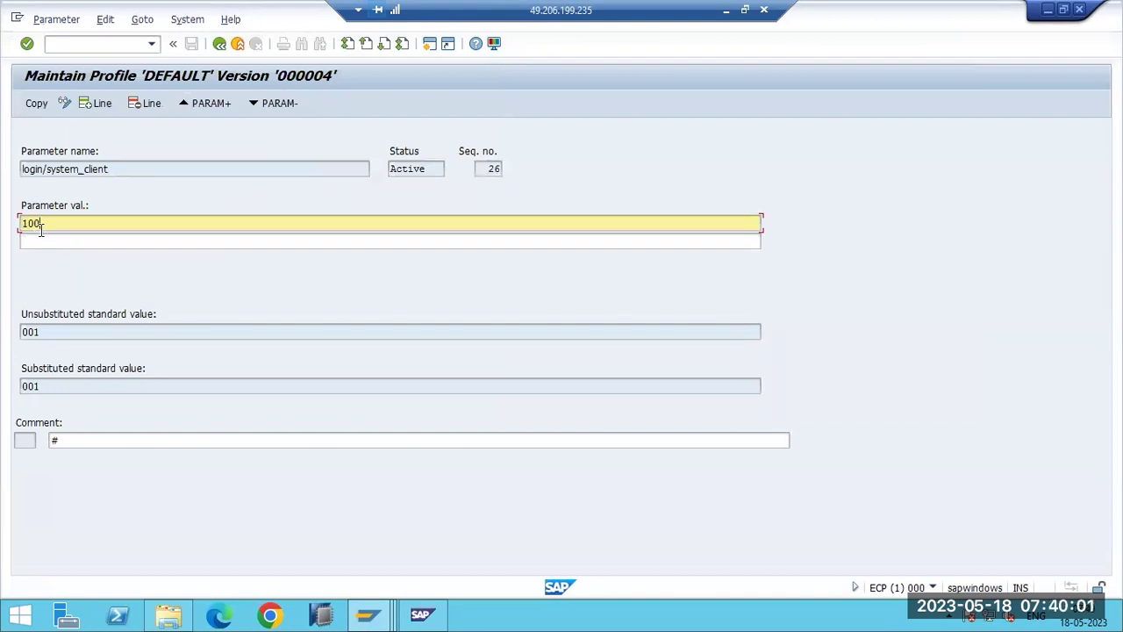
{"action": "left_click", "coordinate": [29, 105]}
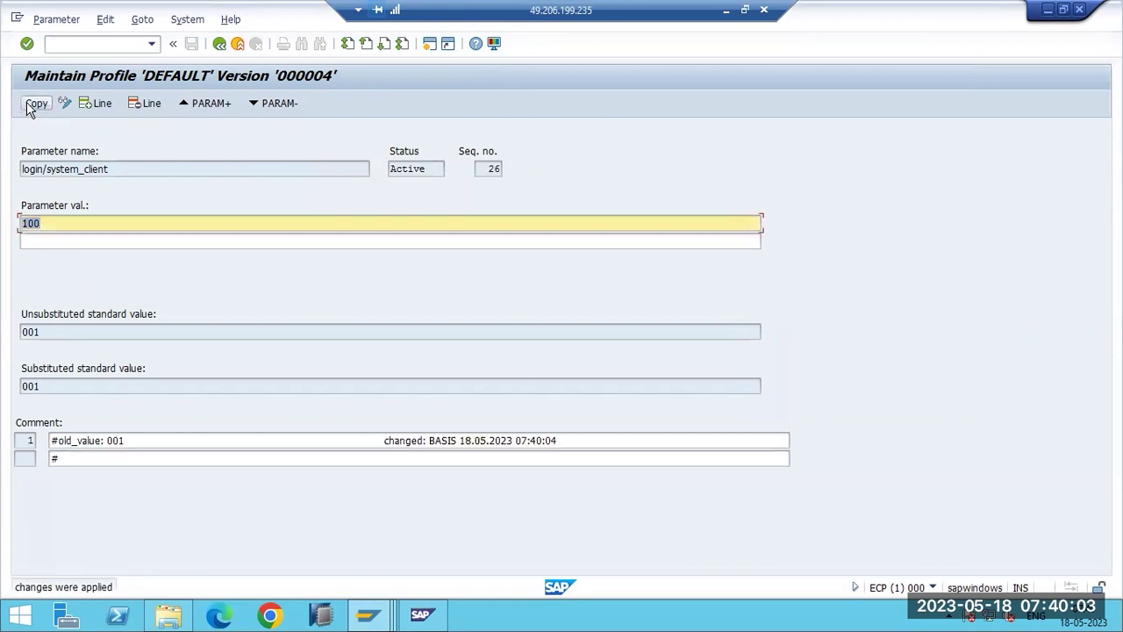
{"action": "key", "text": "F3"}
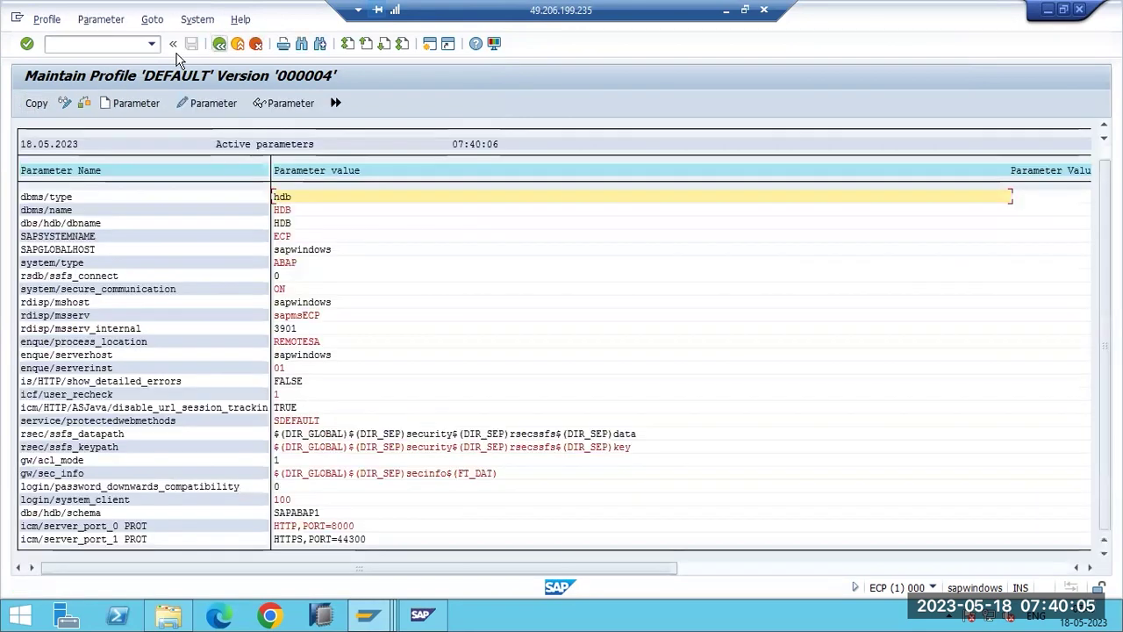
{"action": "left_click", "coordinate": [35, 104]}
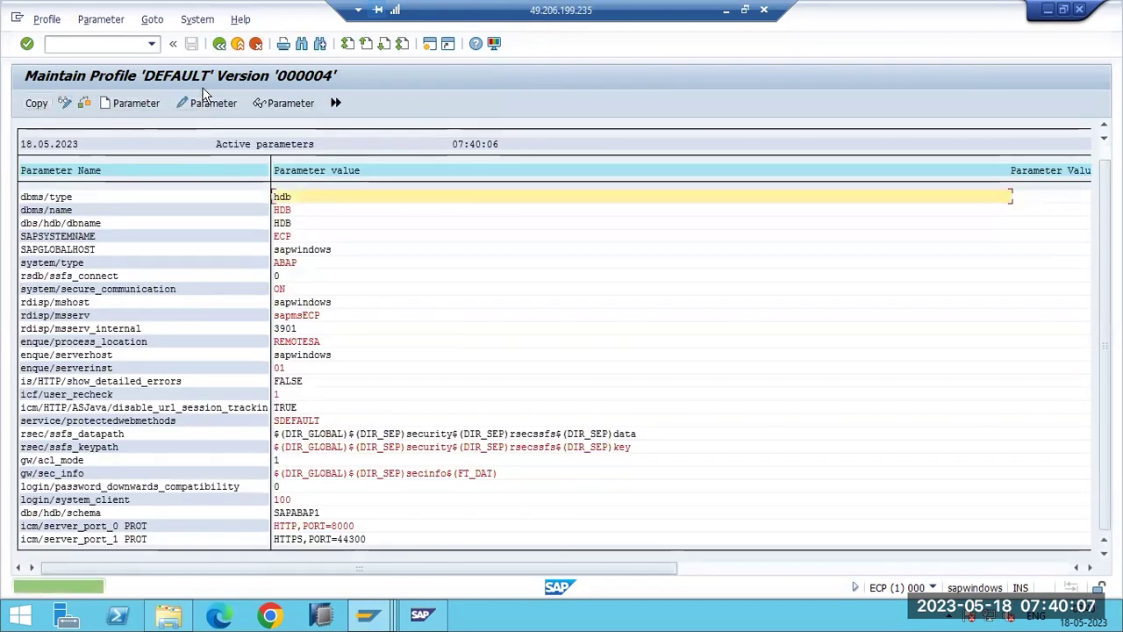
Save the changed DEFAULT profile, reviewing the parameter check warnings.
{"action": "key", "text": "F3"}
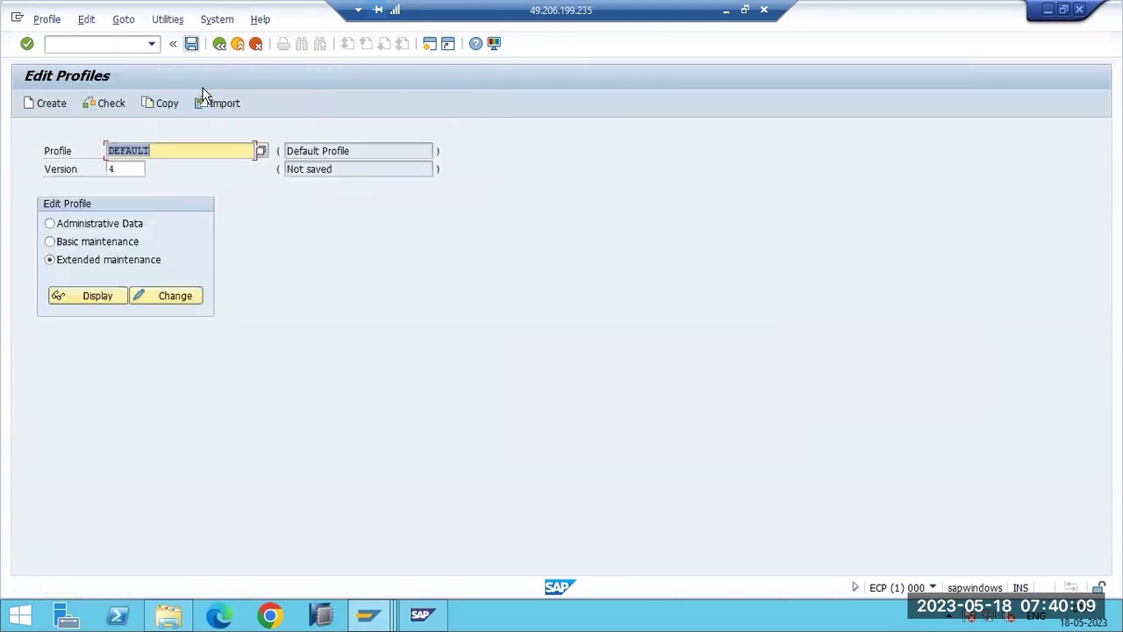
{"action": "key", "text": "ctrl+s"}
{"action": "left_click", "coordinate": [220, 304]}
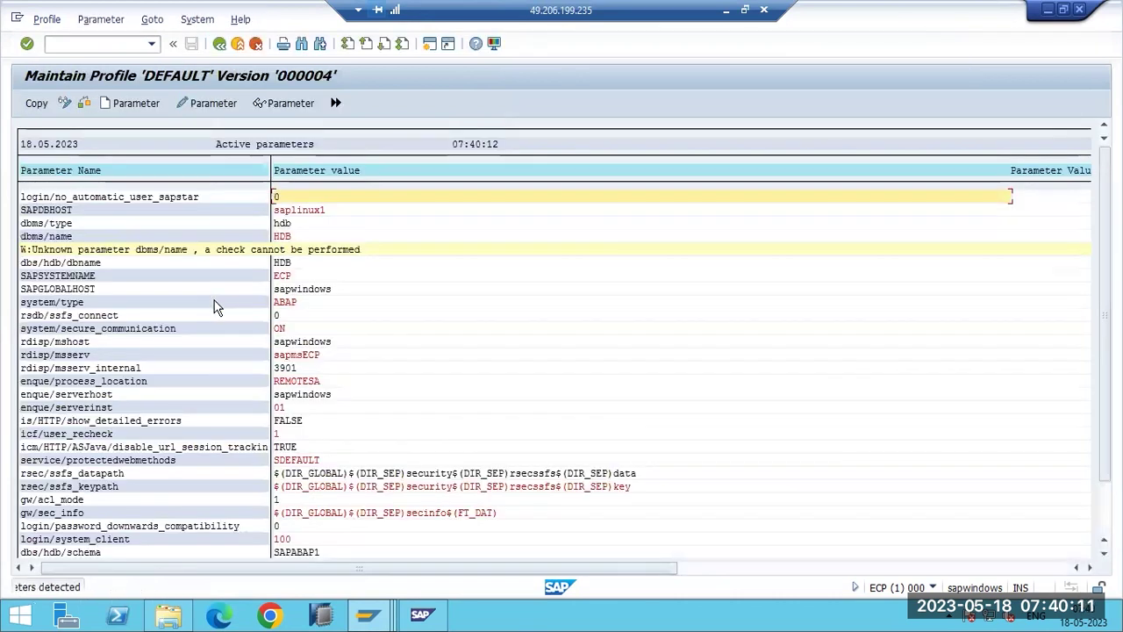
Activate DEFAULT as version 000005, acknowledge the restart notes, and return to Easy Access.
{"action": "key", "text": "F3"}
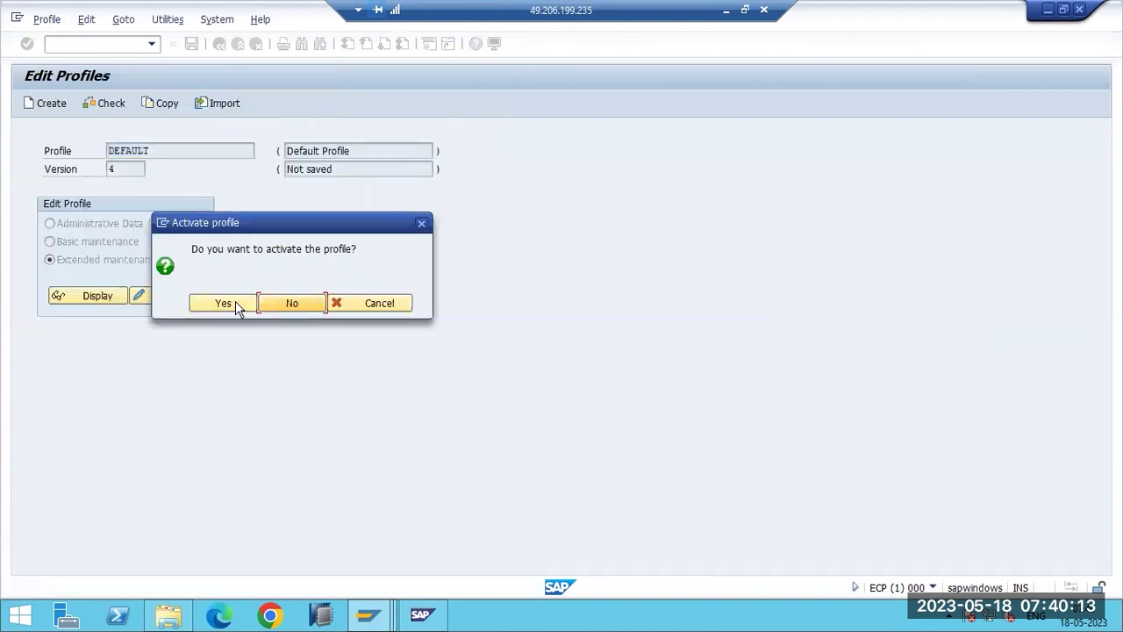
{"action": "left_click", "coordinate": [224, 303]}
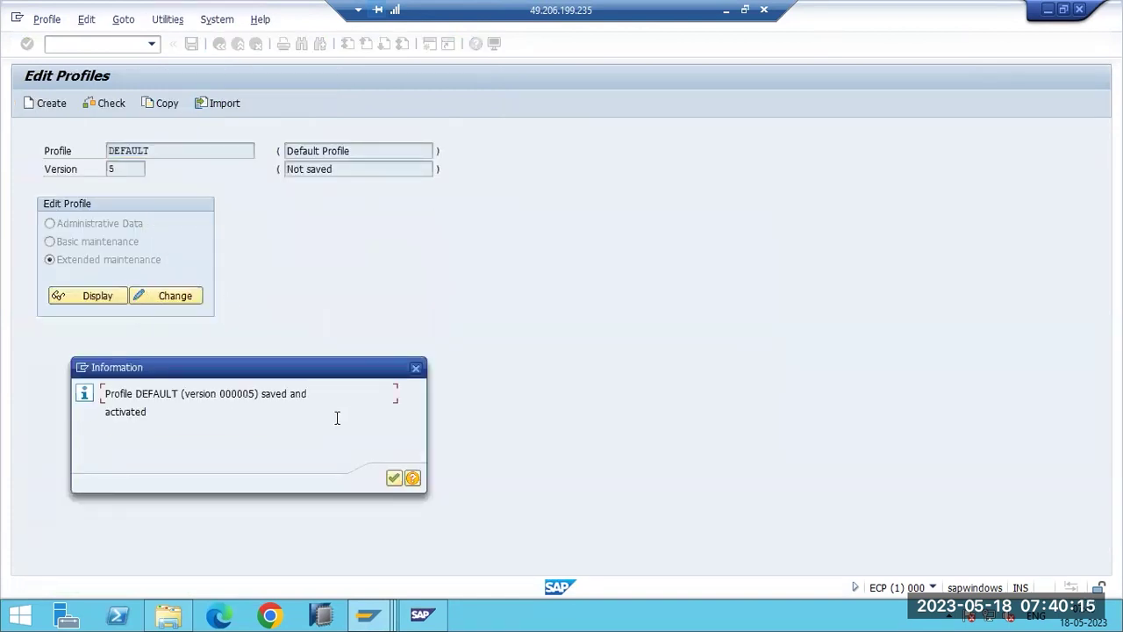
{"action": "left_click", "coordinate": [393, 477]}
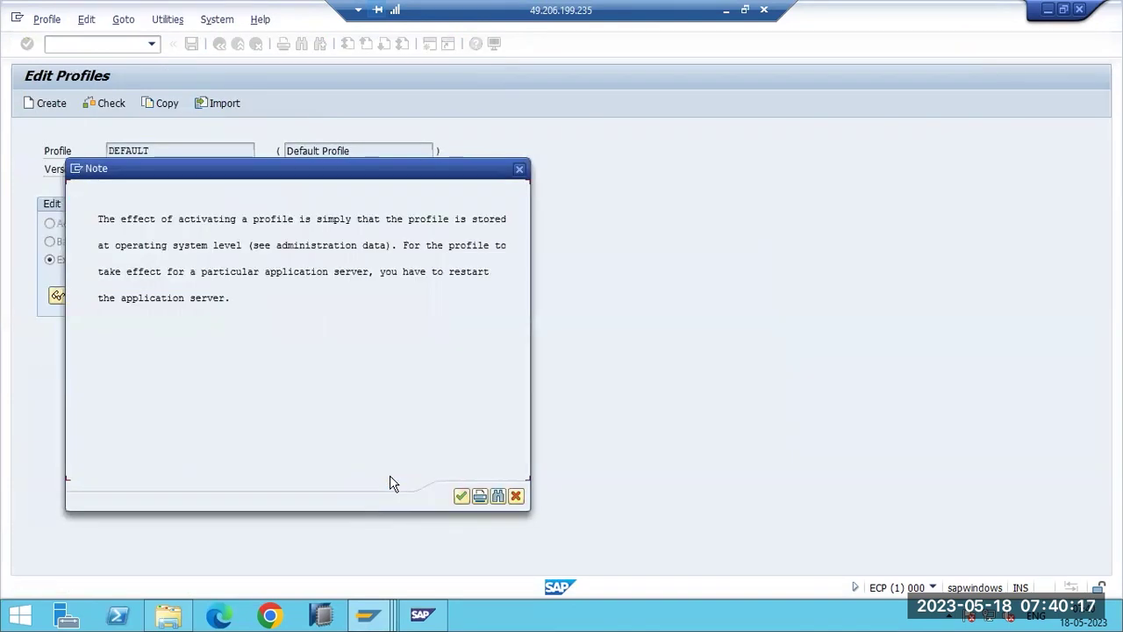
{"action": "left_click", "coordinate": [382, 274]}
{"action": "left_click", "coordinate": [462, 496]}
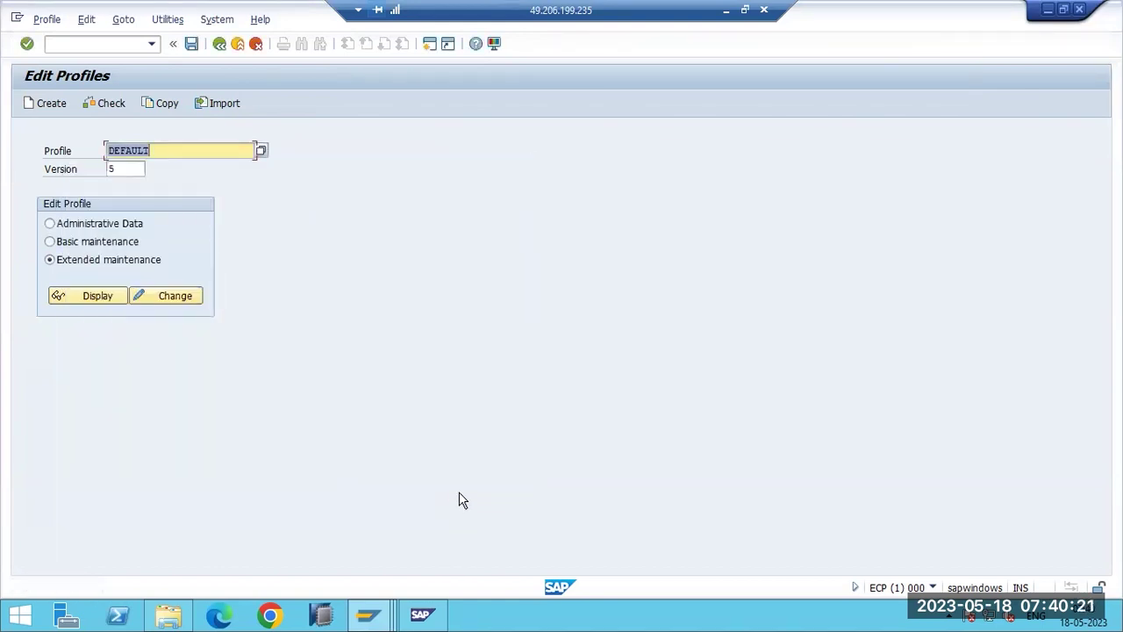
{"action": "left_click", "coordinate": [238, 43]}
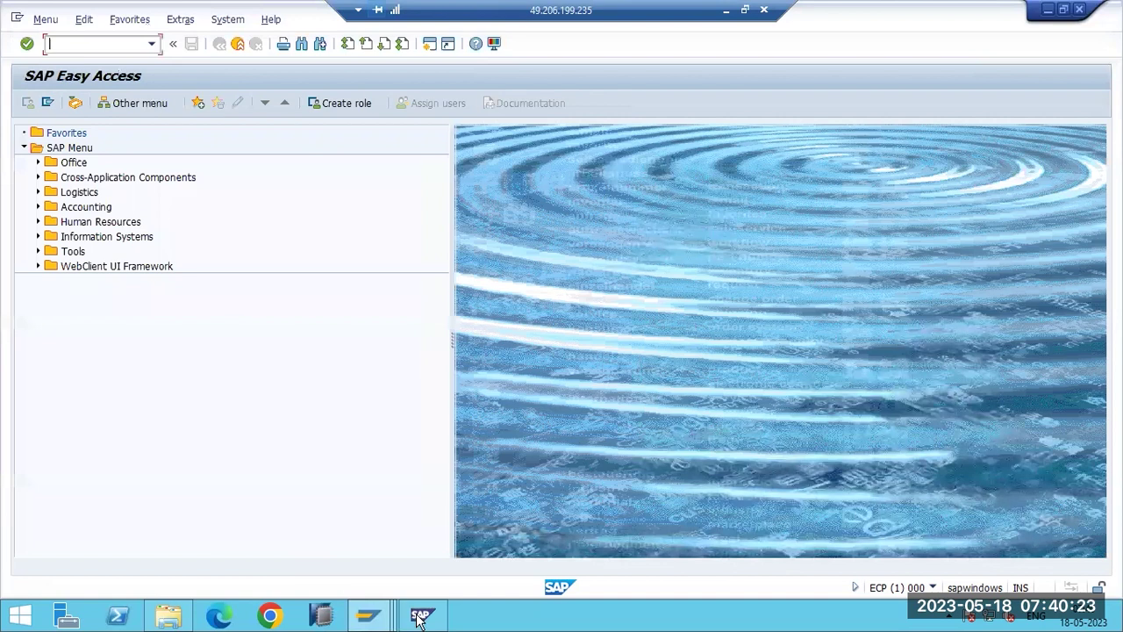
Restart the ECP system via All Tasks > Restart in SAP MMC.
{"action": "key", "text": "alt+Tab"}
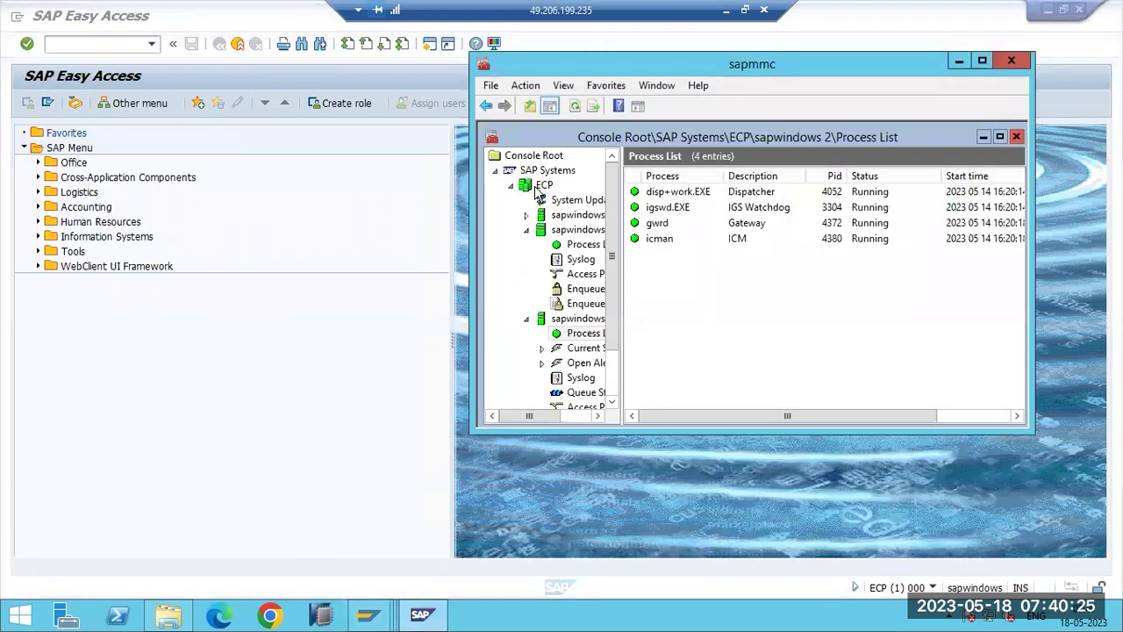
{"action": "right_click", "coordinate": [538, 188]}
{"action": "mouse_move", "coordinate": [659, 275]}
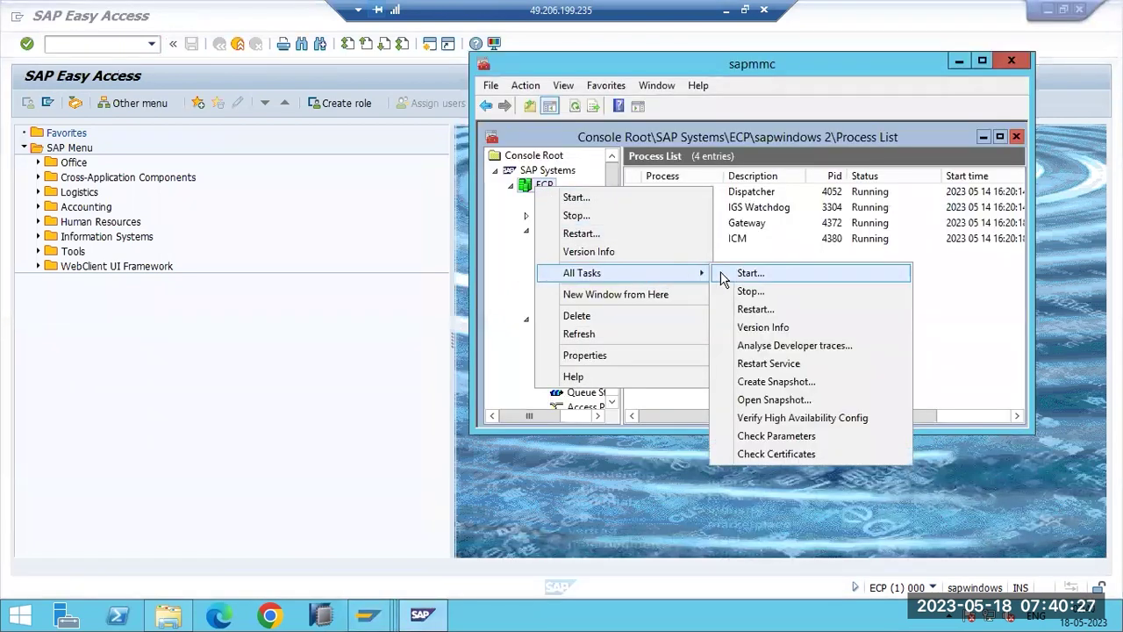
{"action": "left_click", "coordinate": [756, 309]}
{"action": "left_click", "coordinate": [684, 429]}
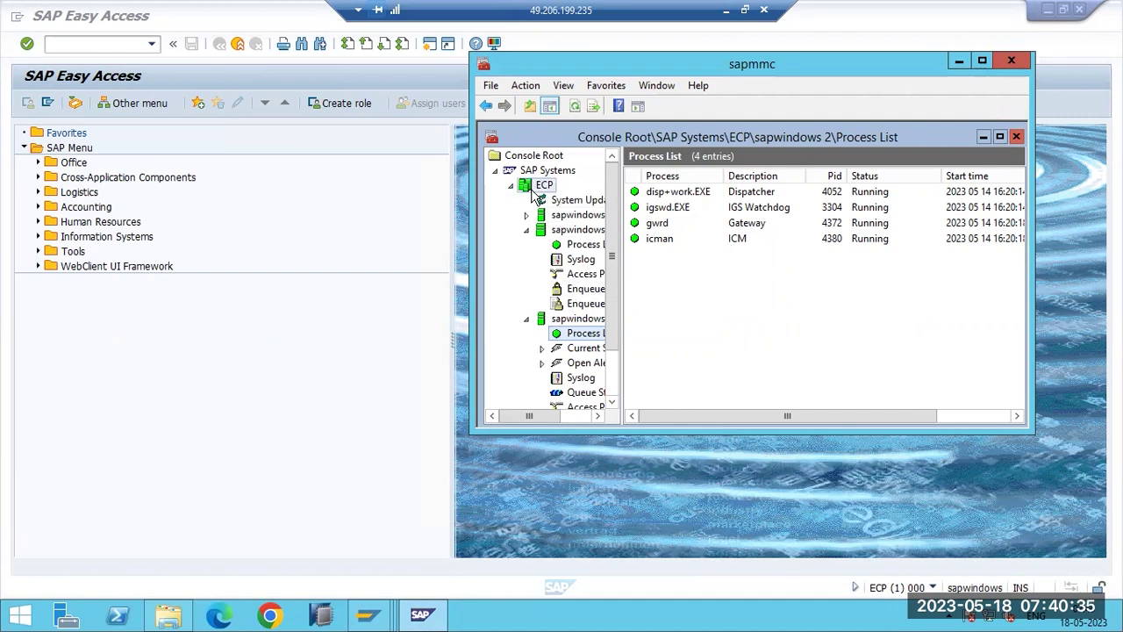
Check the ECP and sapwindows 2 actions, then return to SAP GUI as shutdown begins.
{"action": "right_click", "coordinate": [537, 188]}
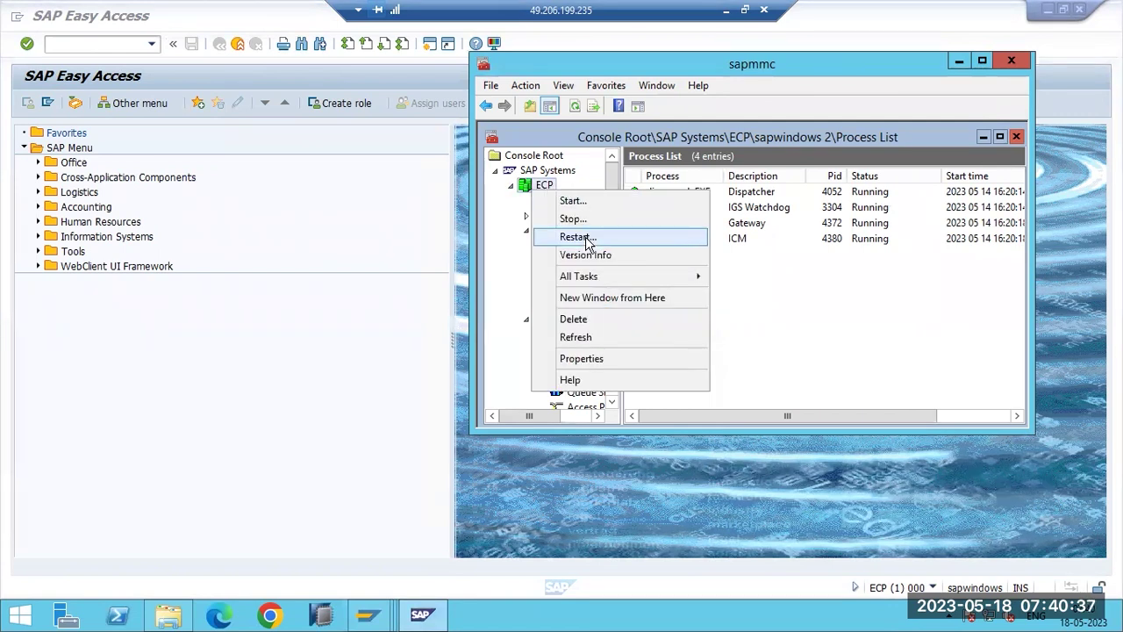
{"action": "left_click", "coordinate": [518, 263]}
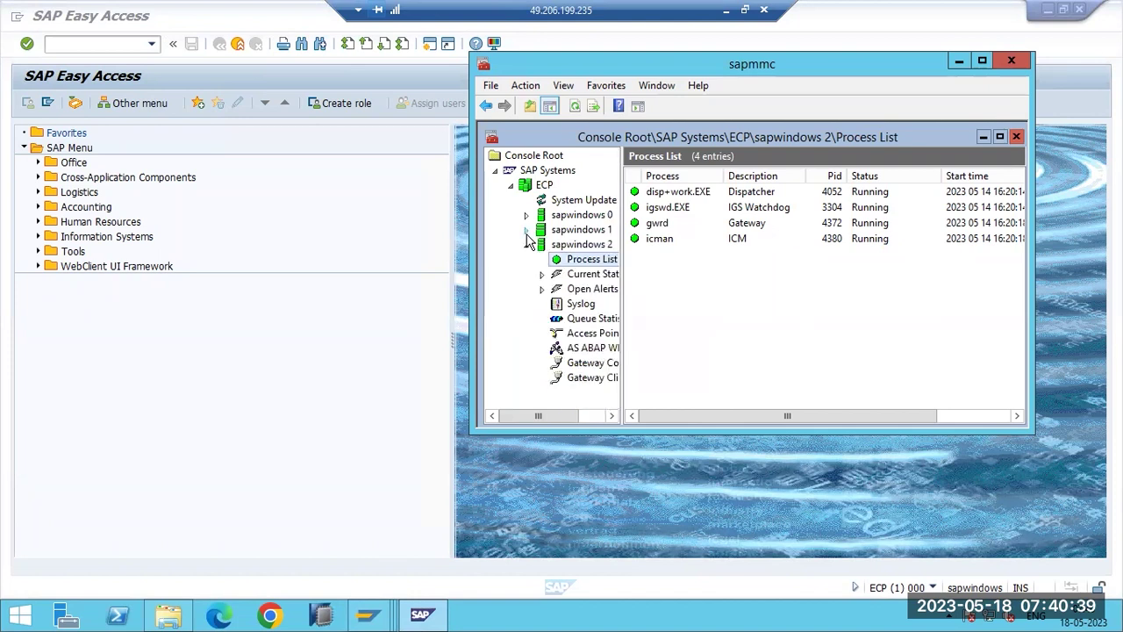
{"action": "right_click", "coordinate": [553, 246]}
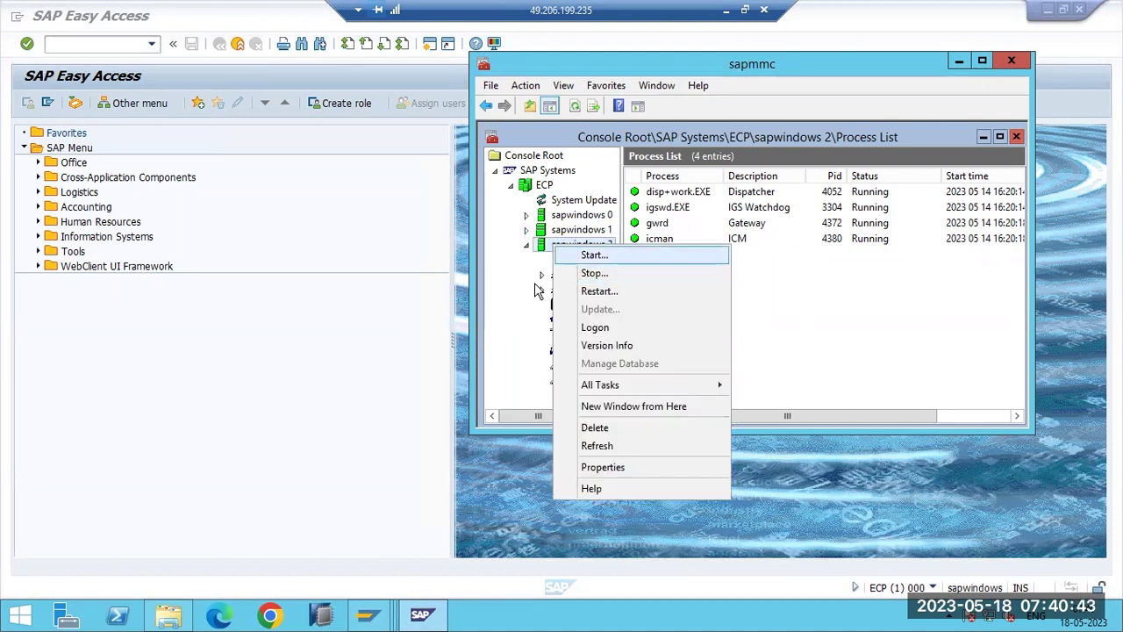
{"action": "left_click", "coordinate": [369, 402]}
{"action": "right_click", "coordinate": [513, 621]}
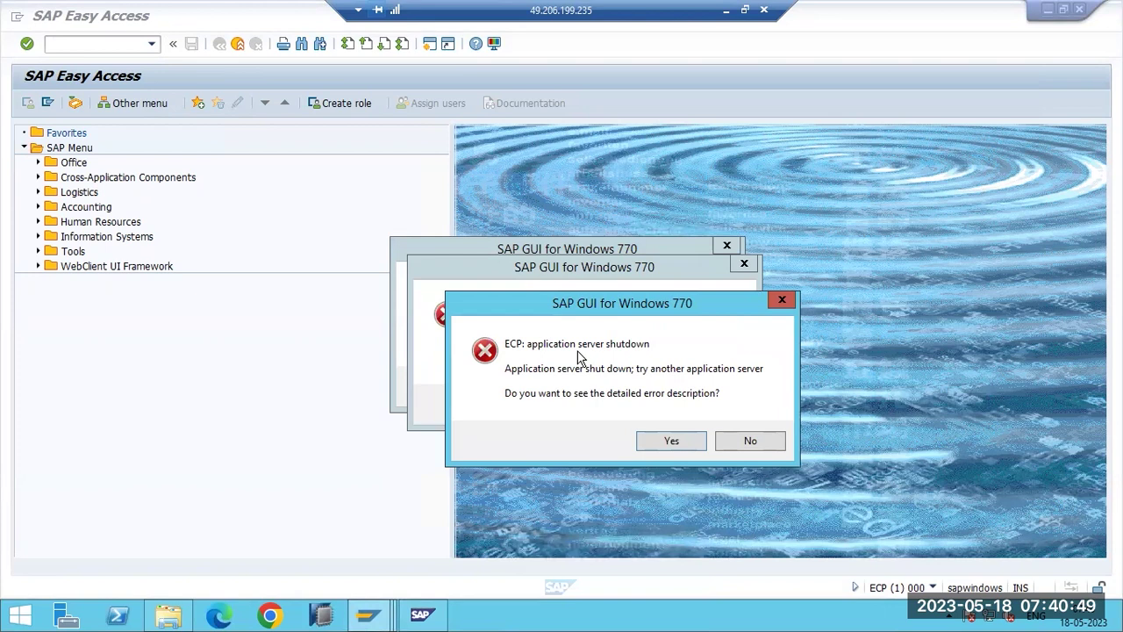
Dismiss the four application server shutdown error dialogs in SAP GUI.
{"action": "left_click", "coordinate": [735, 443]}
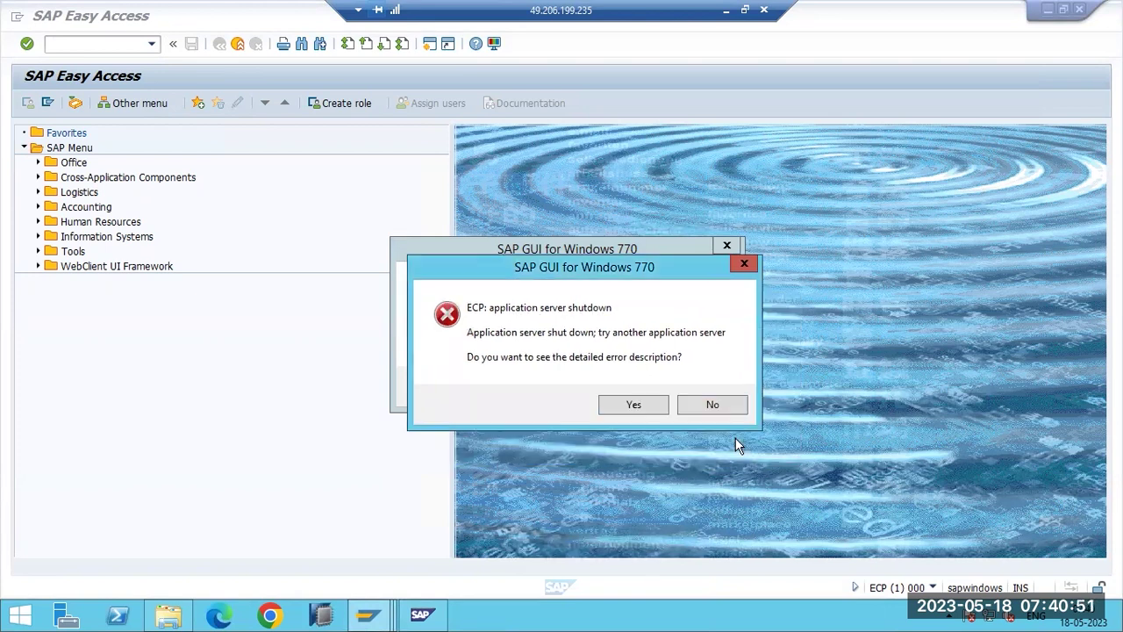
{"action": "left_click", "coordinate": [705, 405]}
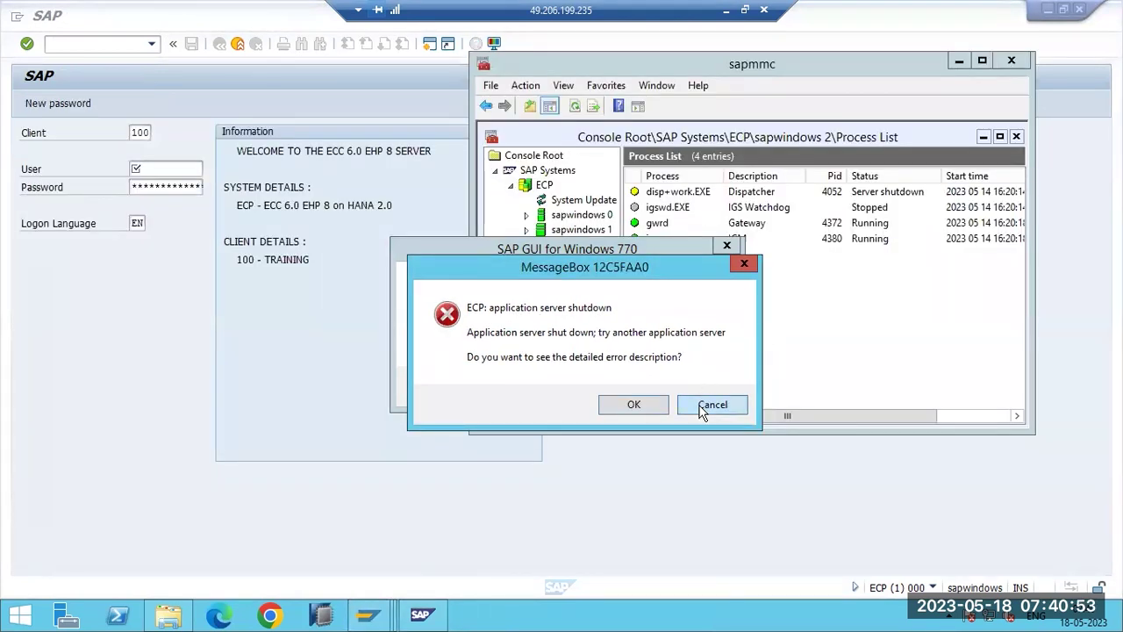
{"action": "left_click", "coordinate": [708, 402]}
{"action": "left_click", "coordinate": [694, 386]}
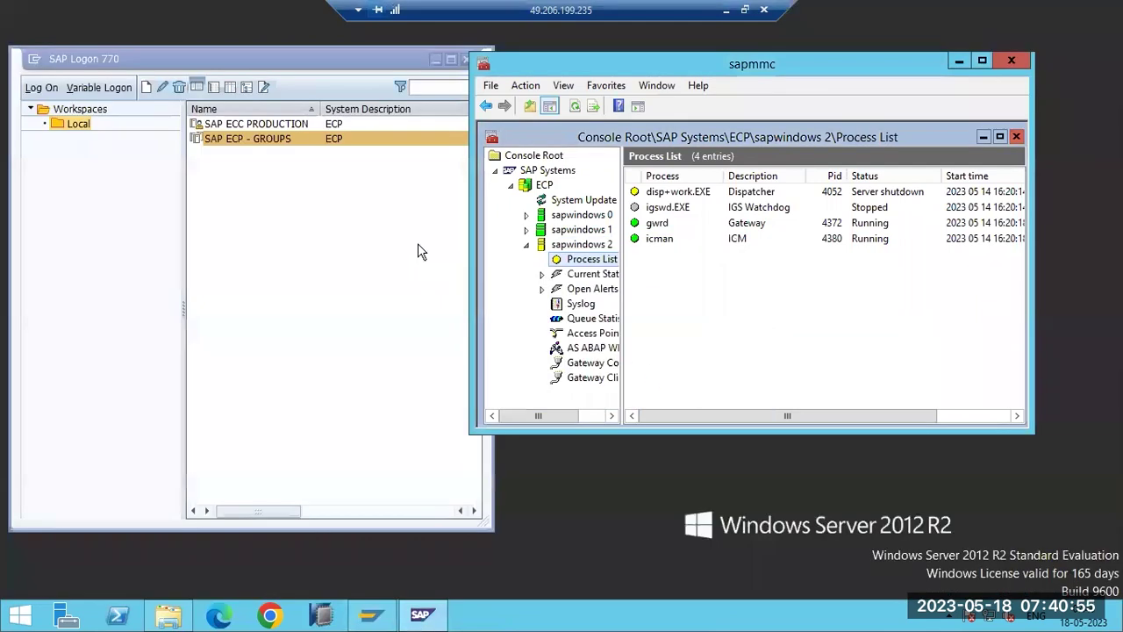
Refresh the sapwindows 2 process list repeatedly until the instance is fully stopped.
{"action": "left_click", "coordinate": [575, 106]}
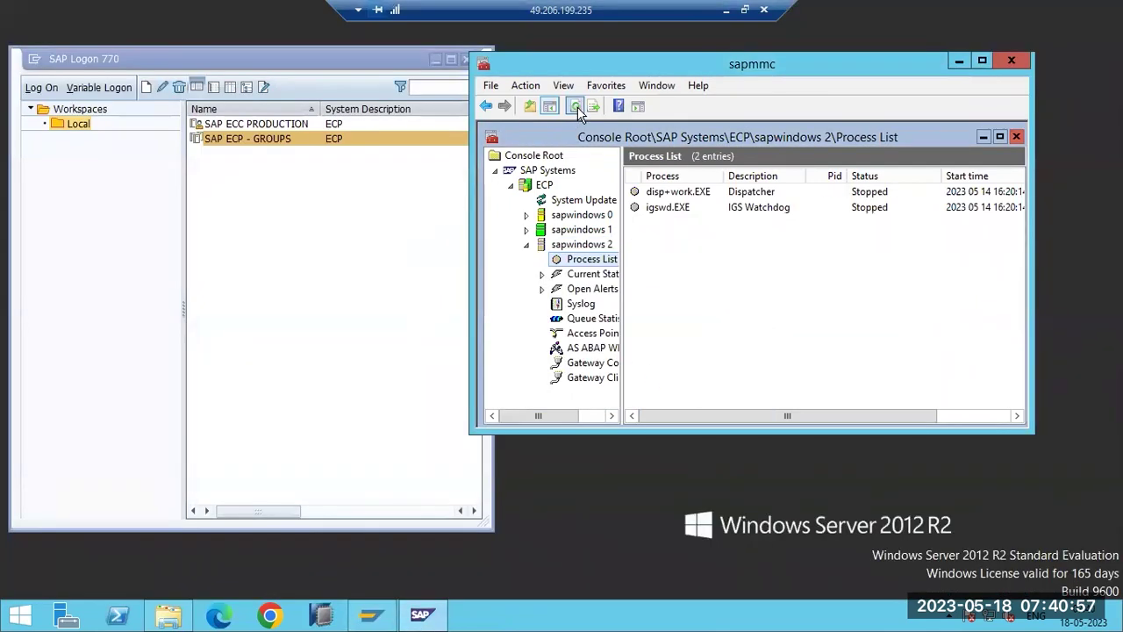
{"action": "left_click", "coordinate": [575, 106]}
{"action": "left_click", "coordinate": [575, 106]}
{"action": "left_click", "coordinate": [576, 106]}
{"action": "left_click", "coordinate": [575, 107]}
{"action": "left_click", "coordinate": [575, 106]}
{"action": "left_click", "coordinate": [576, 106]}
{"action": "left_click", "coordinate": [576, 107]}
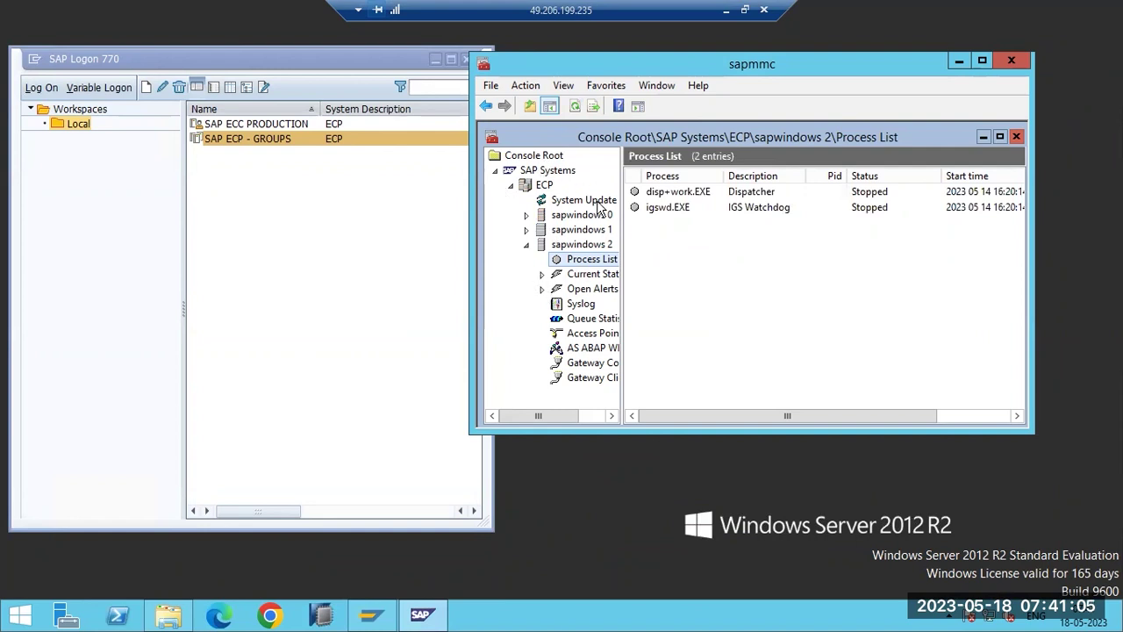
{"action": "left_click", "coordinate": [576, 106]}
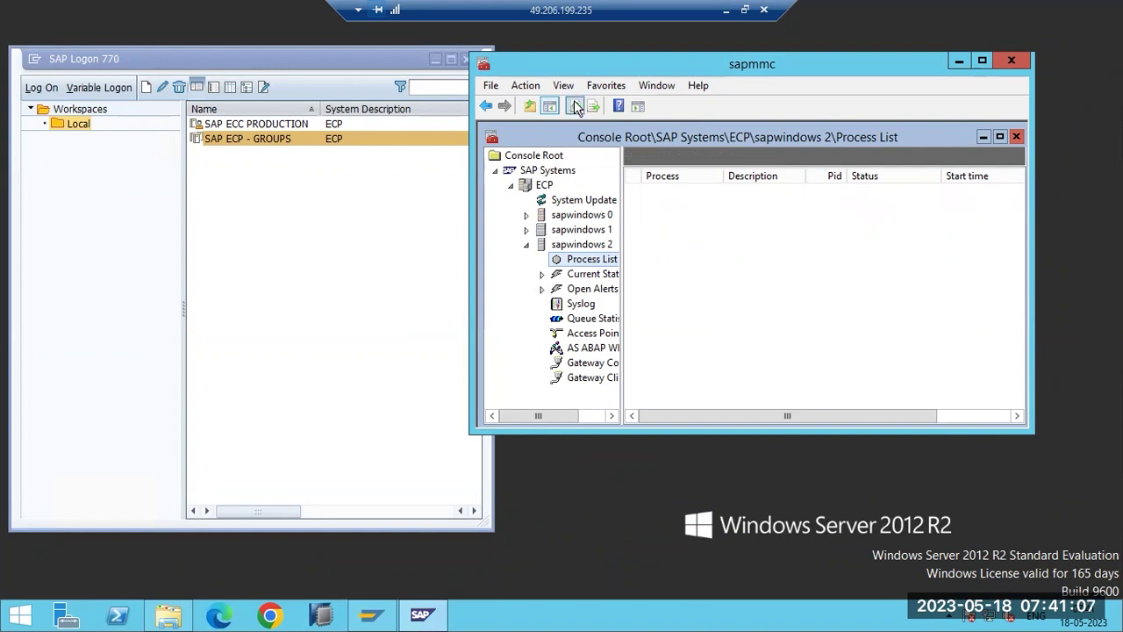
Refresh during startup and view sapwindows 0's process list and AS ABAP work process table.
{"action": "left_click", "coordinate": [576, 106]}
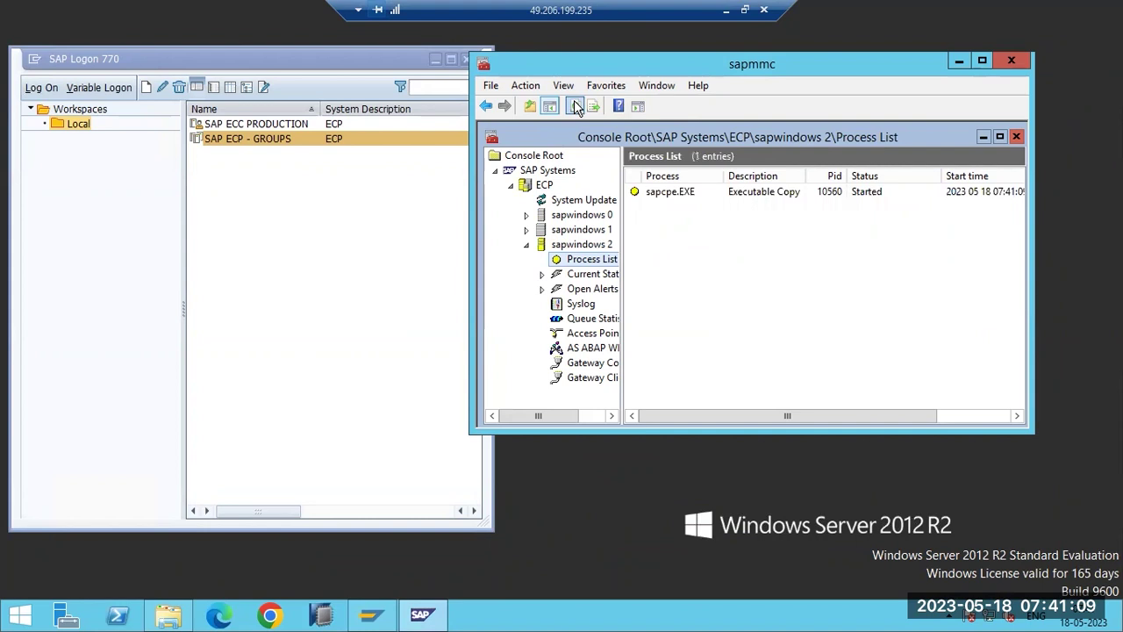
{"action": "left_click", "coordinate": [575, 106]}
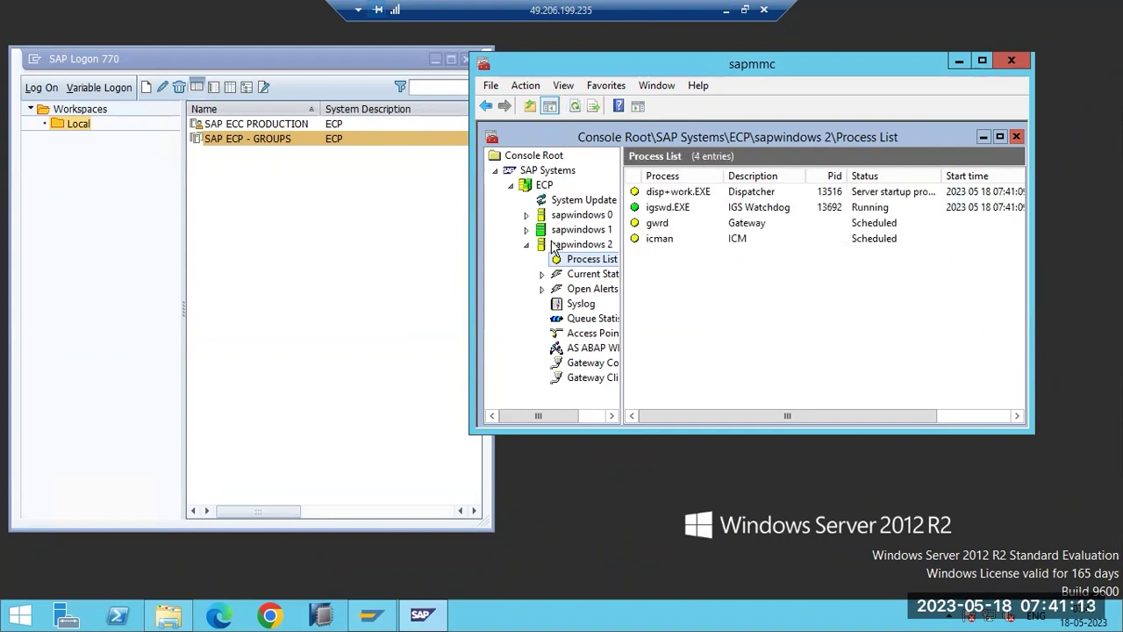
{"action": "left_click", "coordinate": [526, 215]}
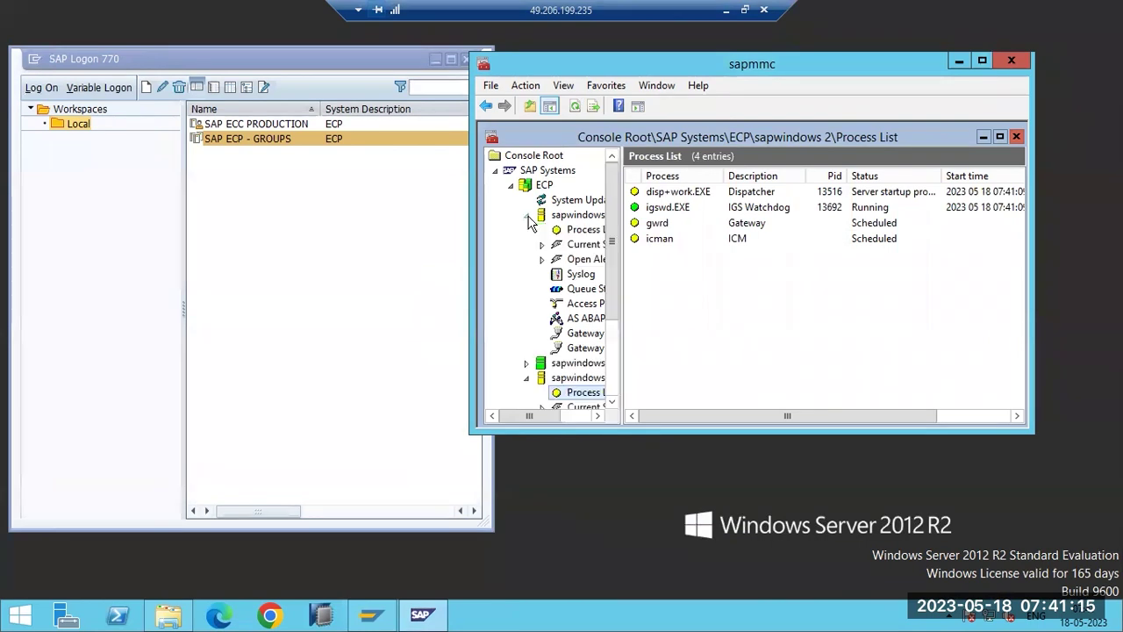
{"action": "left_click", "coordinate": [566, 229]}
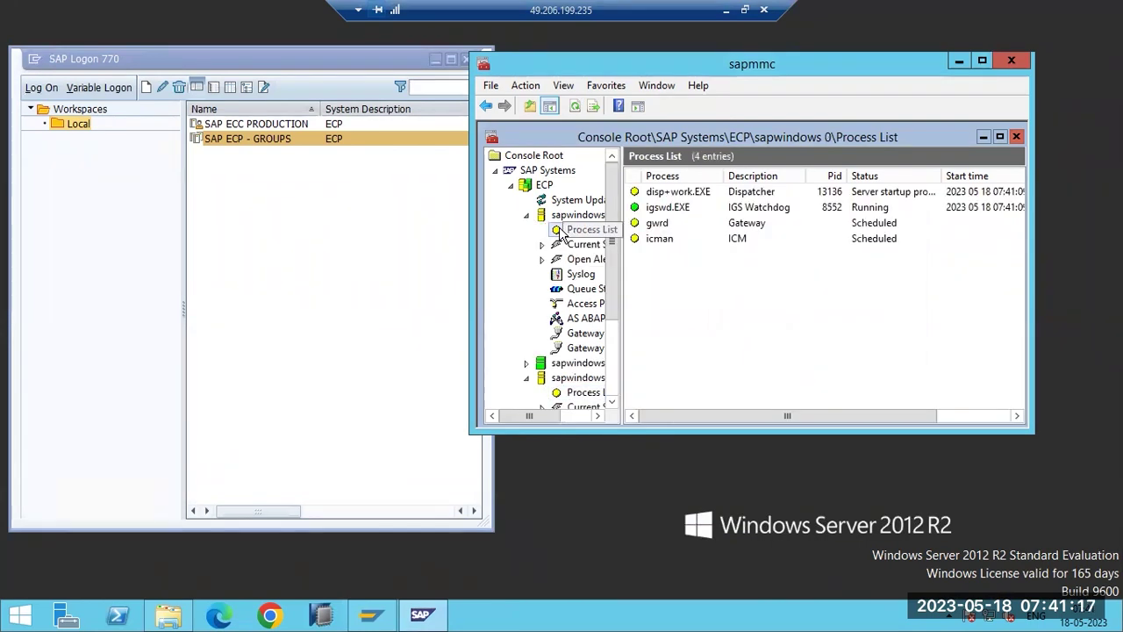
{"action": "left_click", "coordinate": [574, 107]}
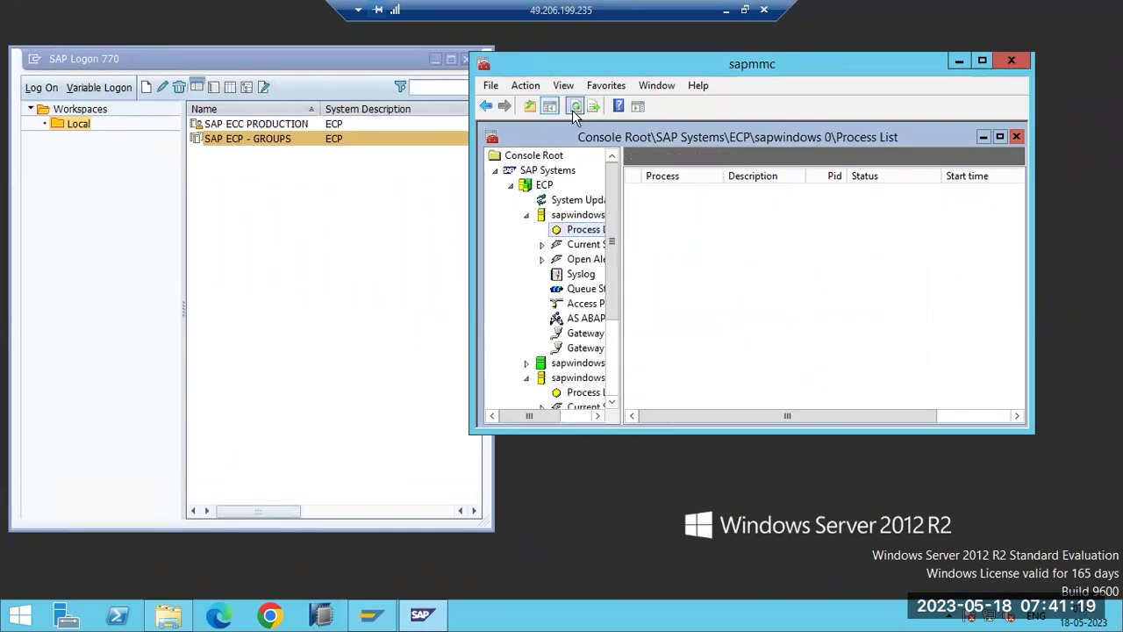
{"action": "left_click", "coordinate": [587, 319]}
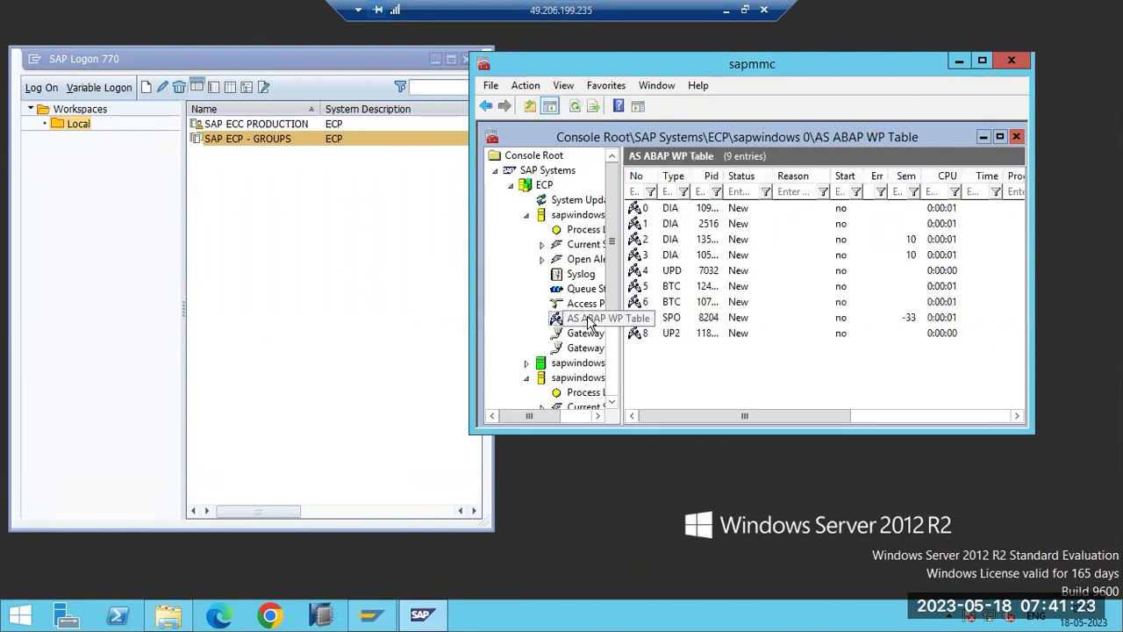
{"action": "left_click", "coordinate": [576, 107]}
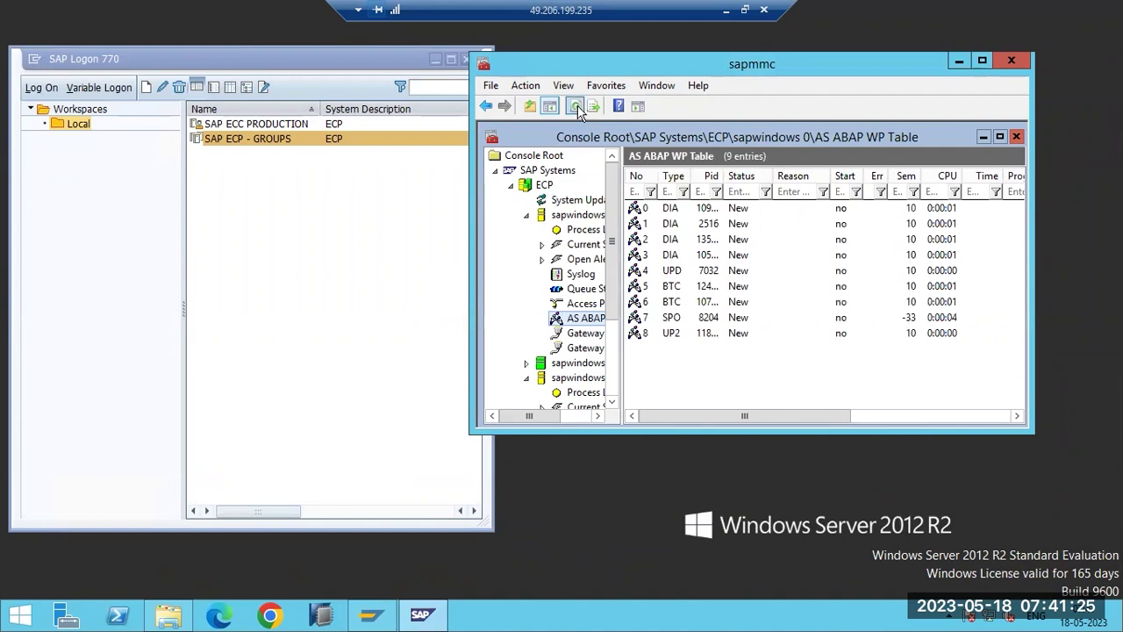
Show sapwindows 2's process list and 11-entry work process table, then bring SAP Logon forward.
{"action": "left_click", "coordinate": [526, 215]}
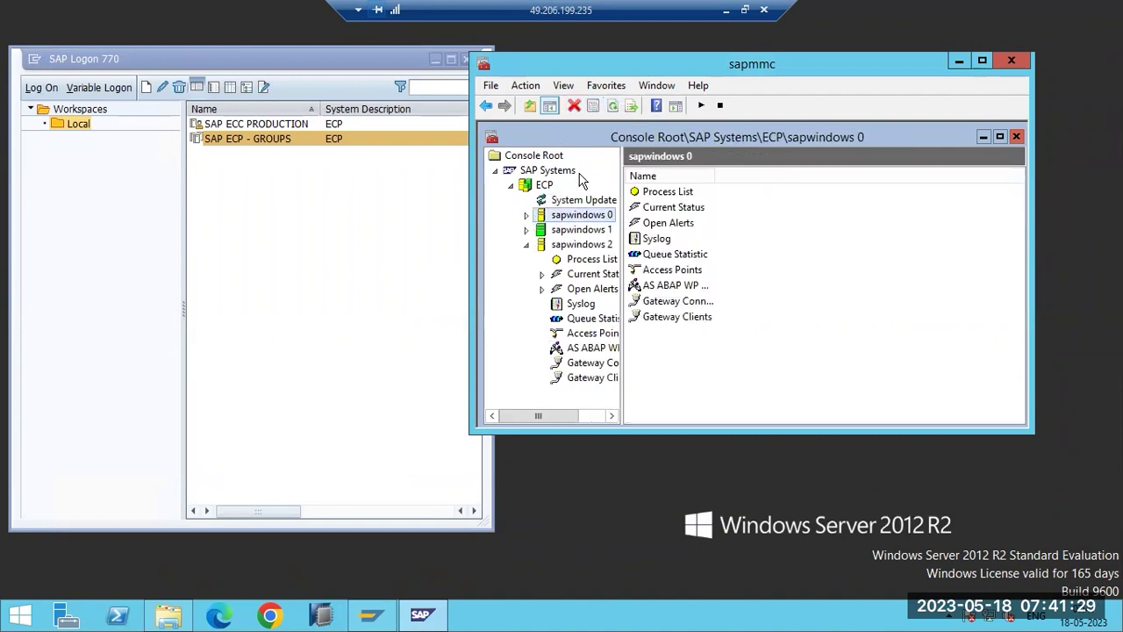
{"action": "left_click", "coordinate": [562, 262]}
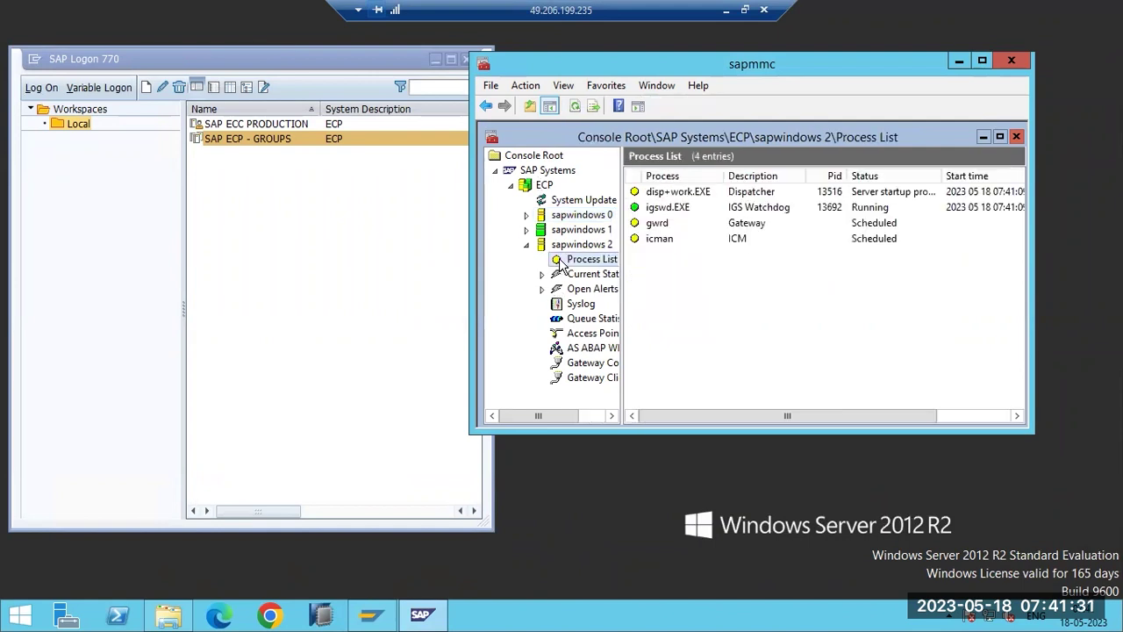
{"action": "left_click", "coordinate": [598, 347]}
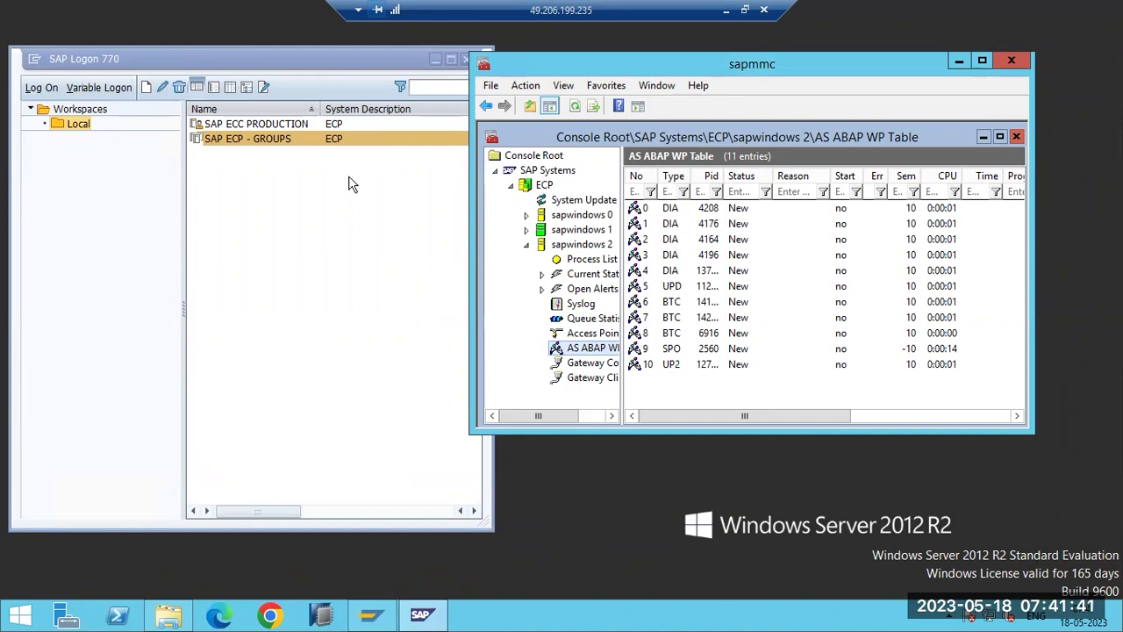
{"action": "left_click", "coordinate": [237, 141]}
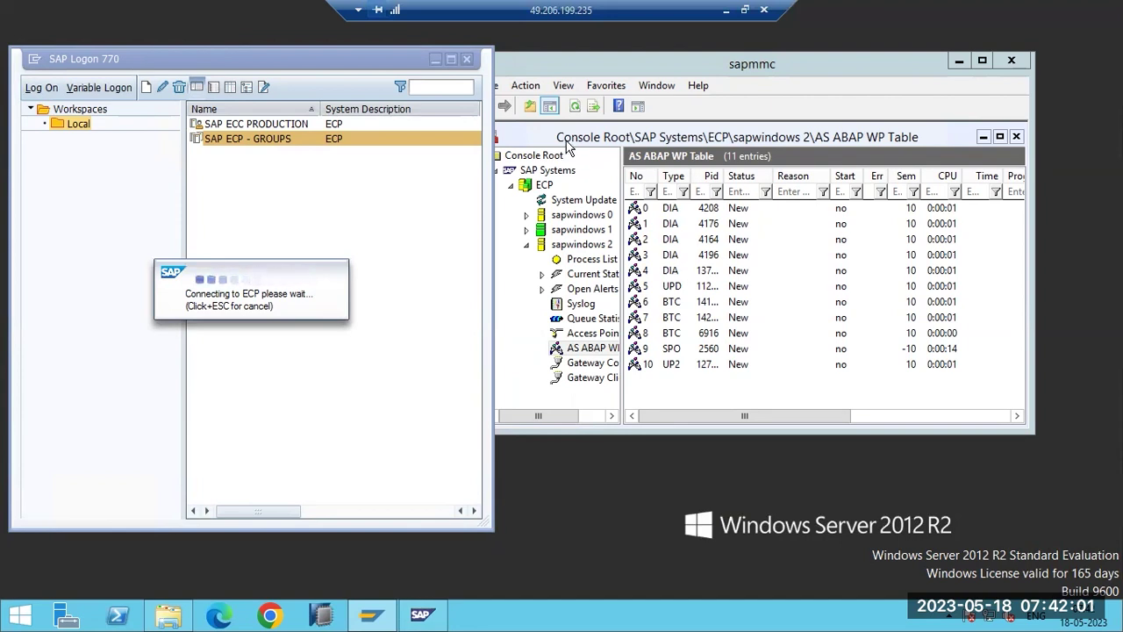
Refresh until all sapwindows 2 processes run, then open sapwindows 0's 9-entry work process table.
{"action": "left_click", "coordinate": [574, 106]}
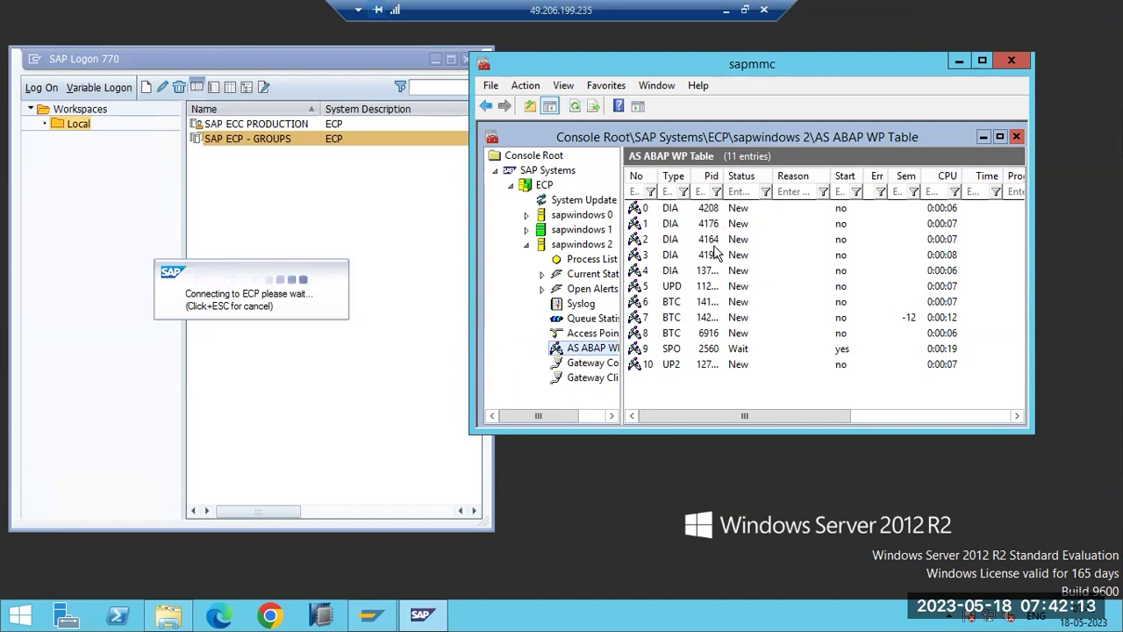
{"action": "left_click", "coordinate": [575, 107]}
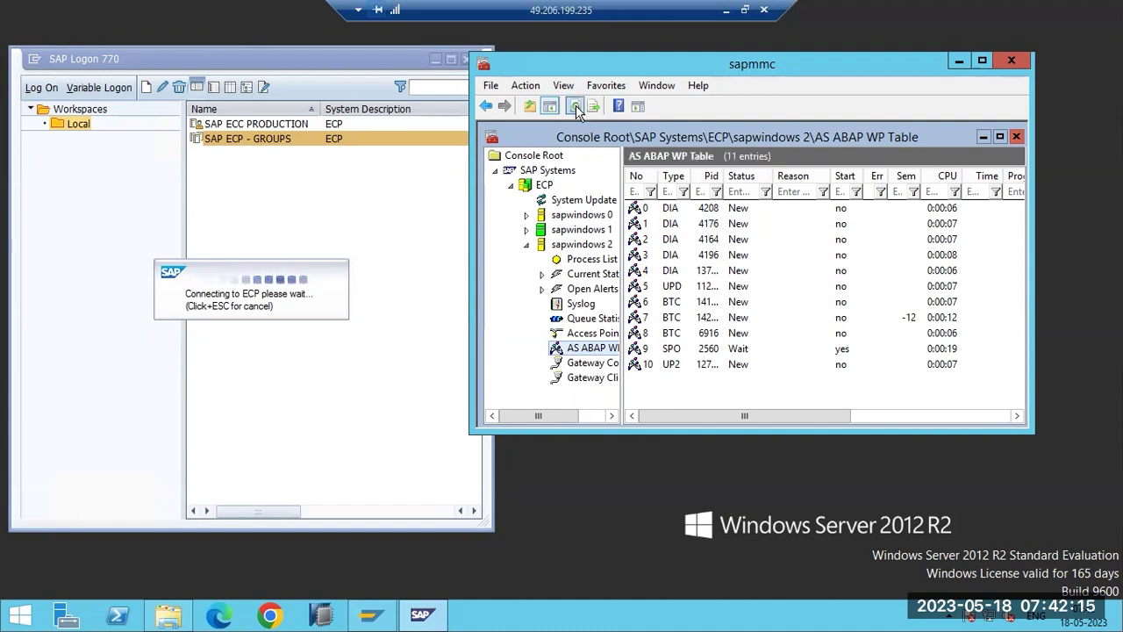
{"action": "left_click", "coordinate": [576, 107]}
{"action": "left_click", "coordinate": [575, 107]}
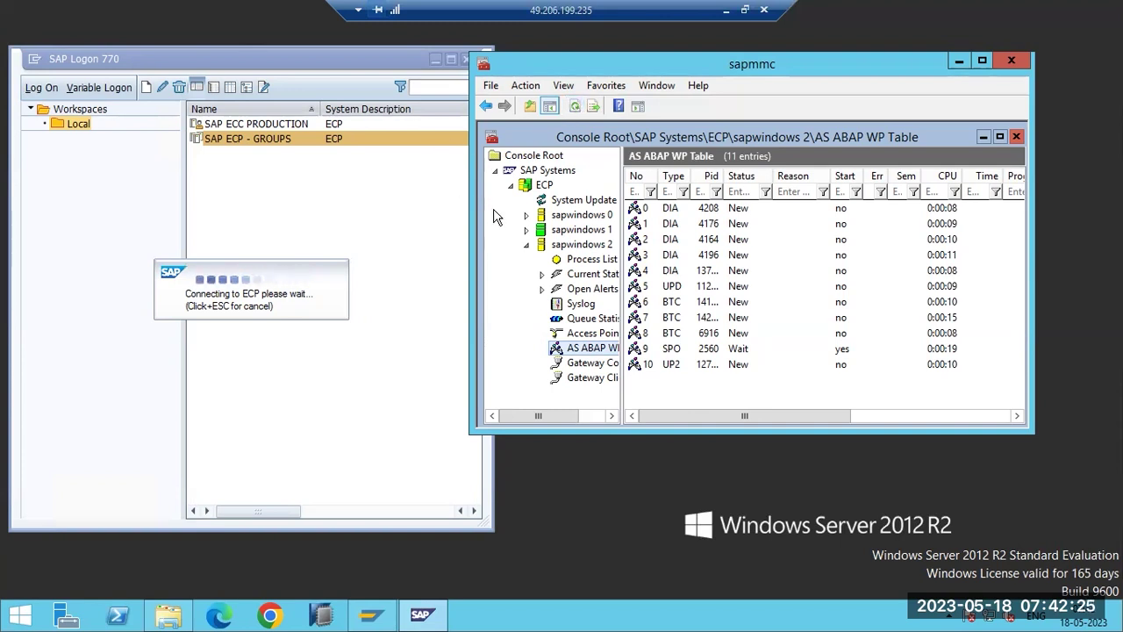
{"action": "left_click", "coordinate": [567, 259]}
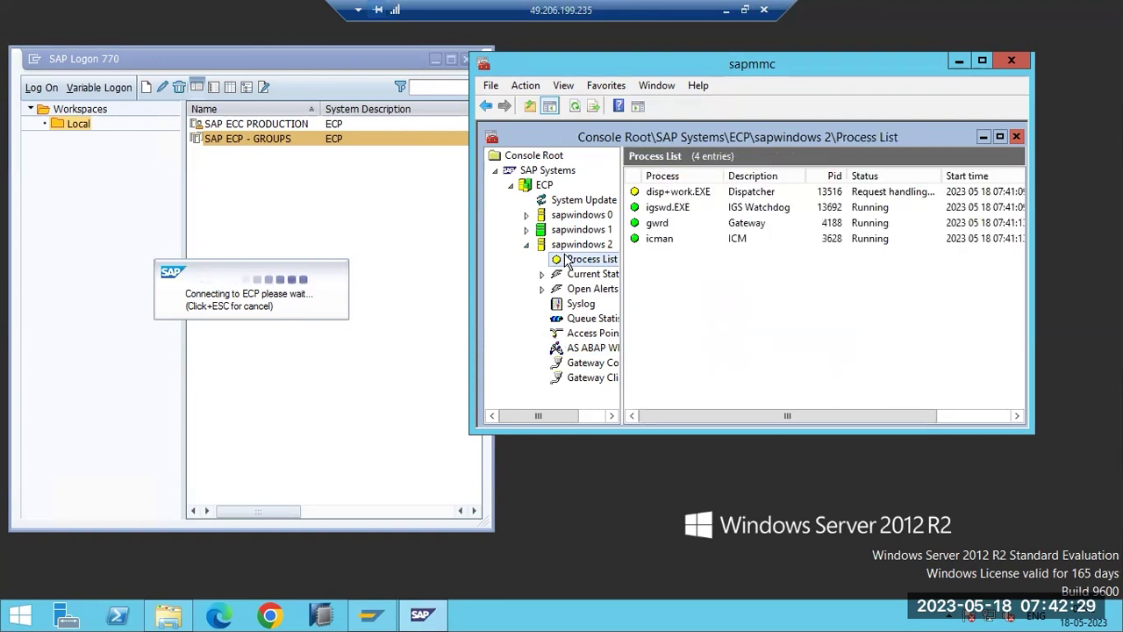
{"action": "left_click", "coordinate": [528, 215]}
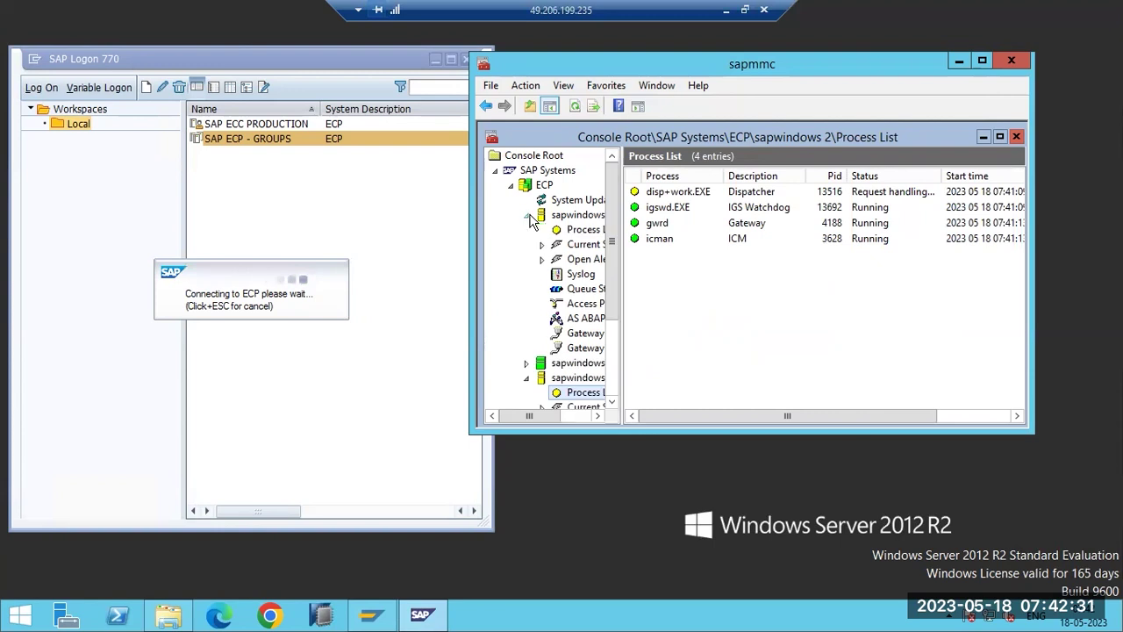
{"action": "left_click", "coordinate": [590, 324]}
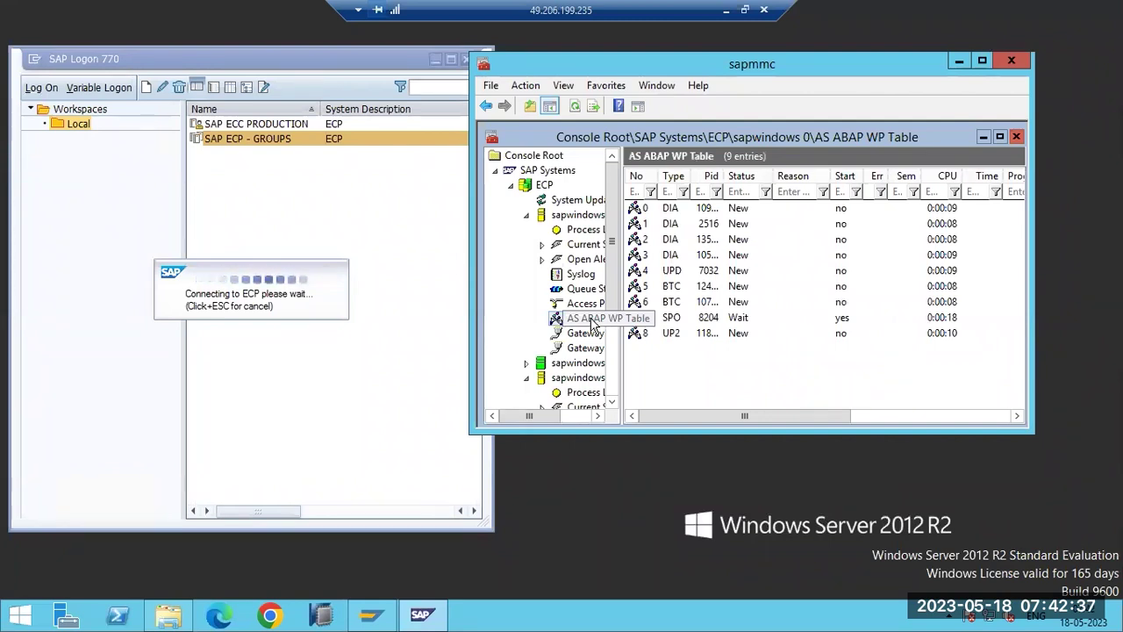
Refresh sapwindows 0's process list and work process table until processes show Run or Wait.
{"action": "left_click", "coordinate": [576, 106]}
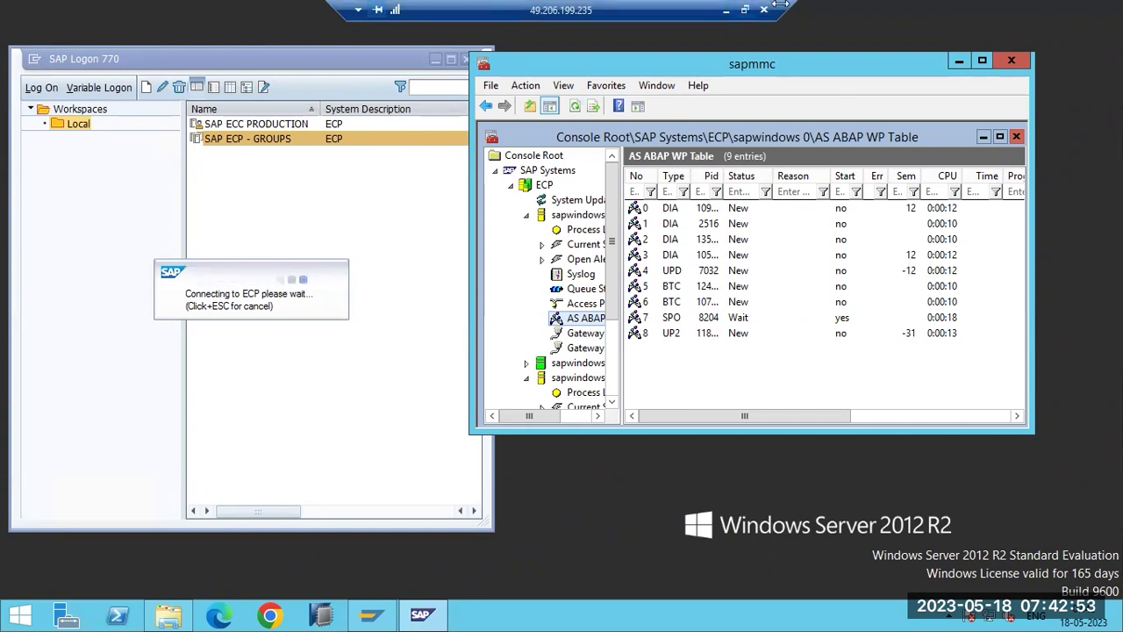
{"action": "left_click", "coordinate": [573, 109]}
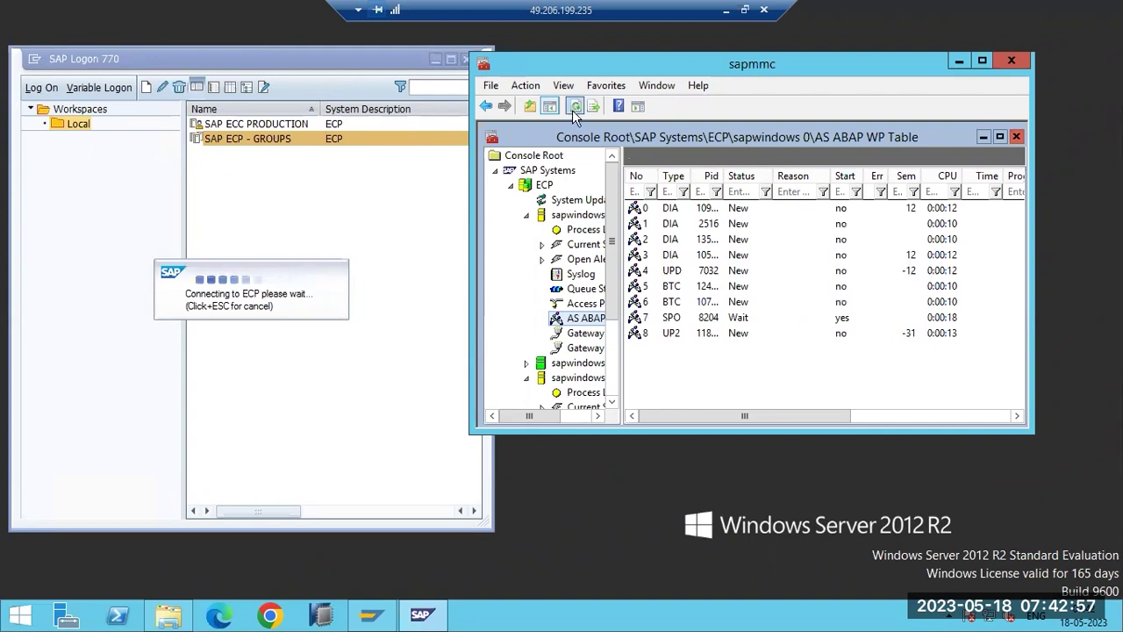
{"action": "left_click_drag", "start_coordinate": [176, 259], "coordinate": [283, 246]}
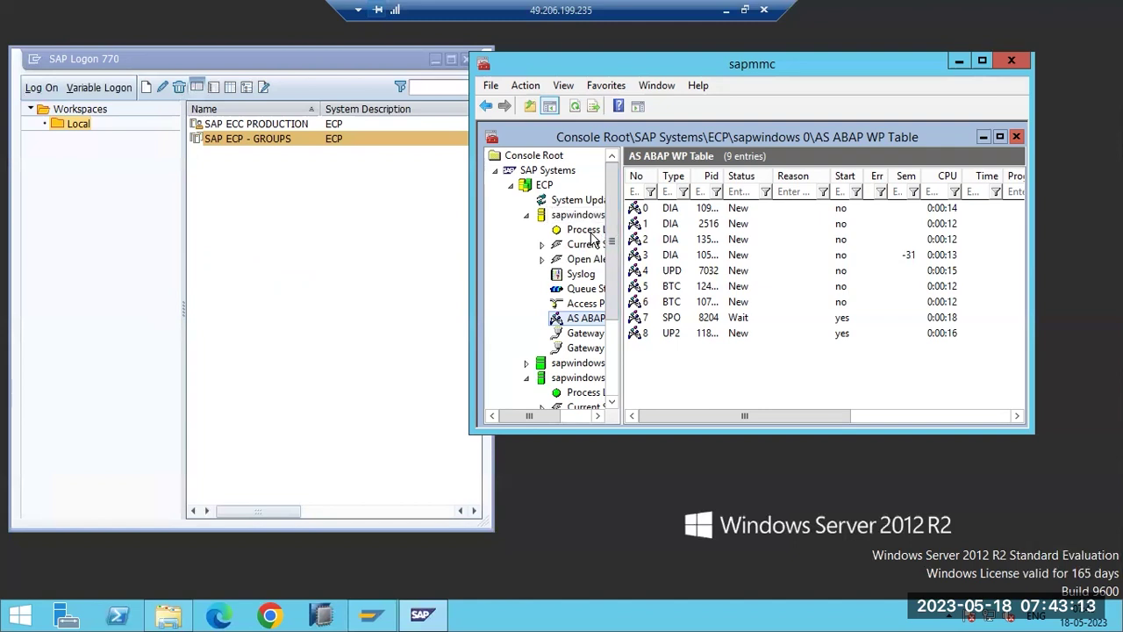
{"action": "left_click", "coordinate": [594, 235]}
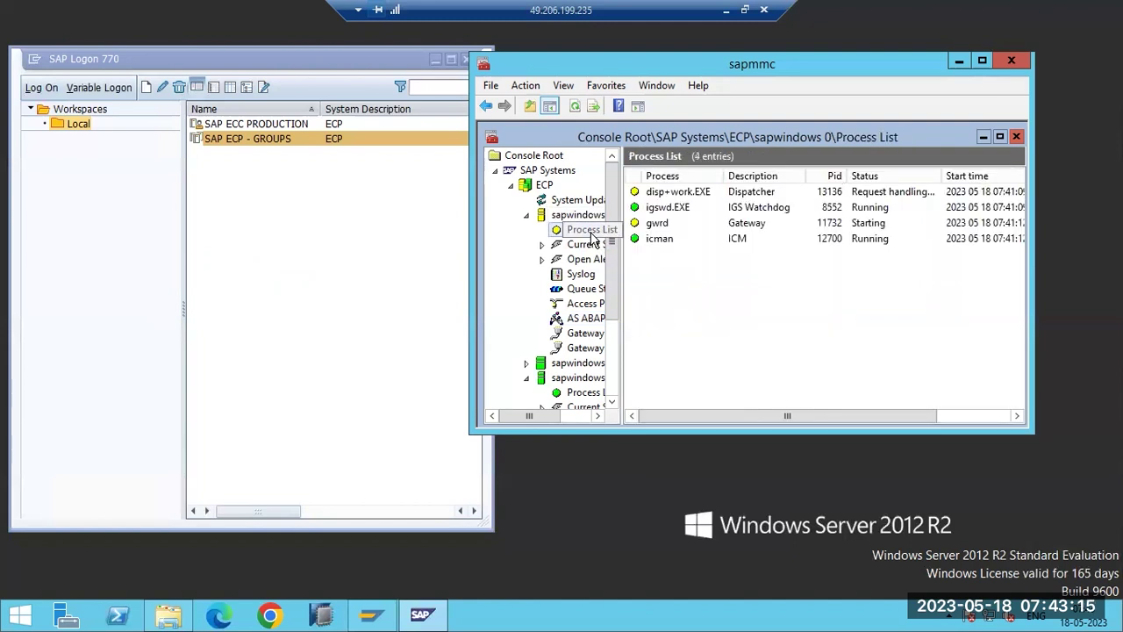
{"action": "left_click", "coordinate": [588, 321]}
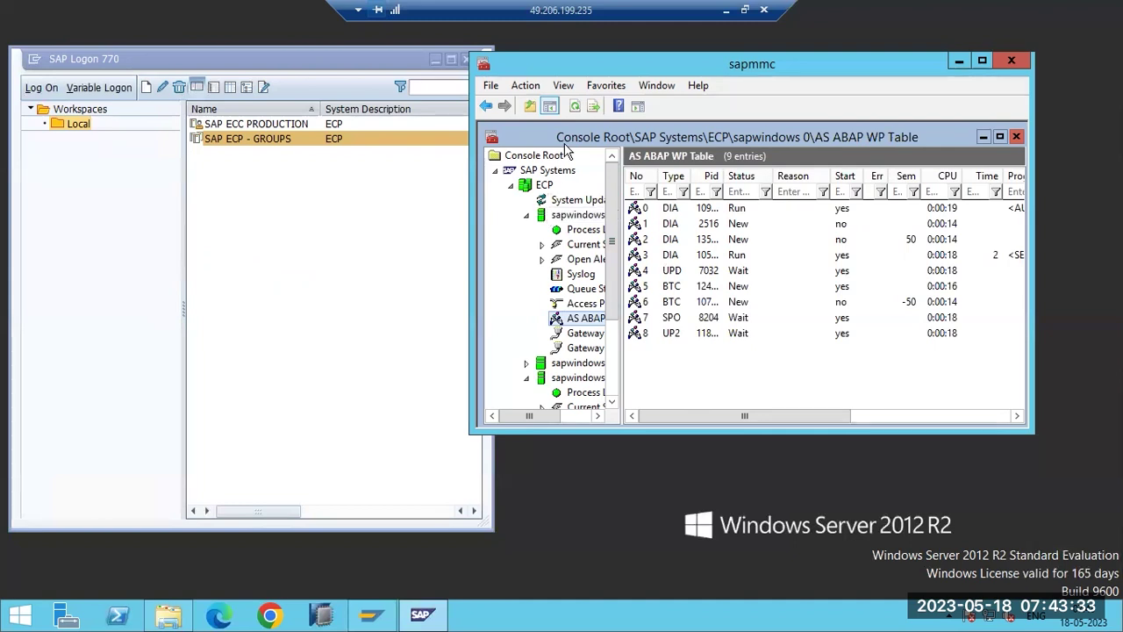
{"action": "left_click", "coordinate": [575, 107]}
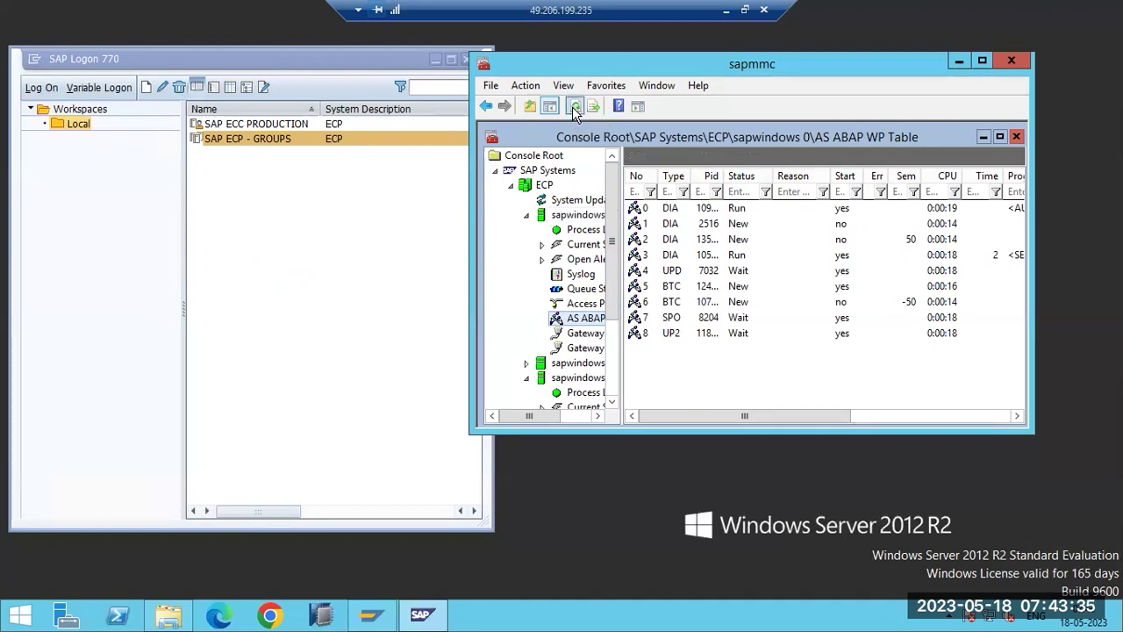
{"action": "left_click", "coordinate": [574, 108]}
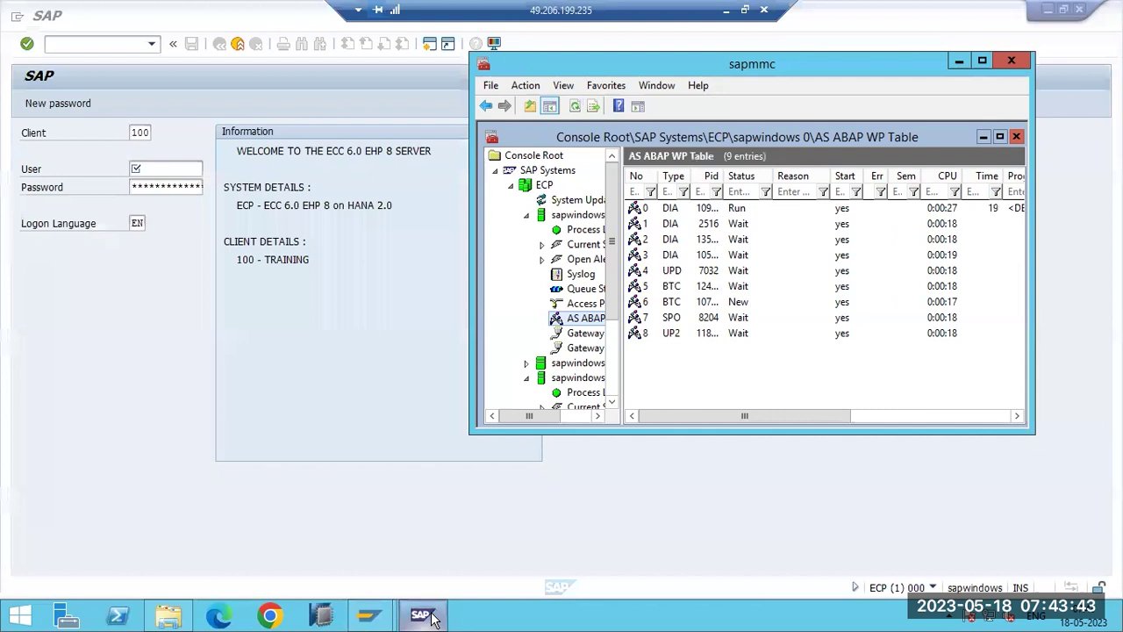
Recheck sapwindows 0's work process table in SAP MMC, then return to the logon screen.
{"action": "left_click", "coordinate": [425, 616]}
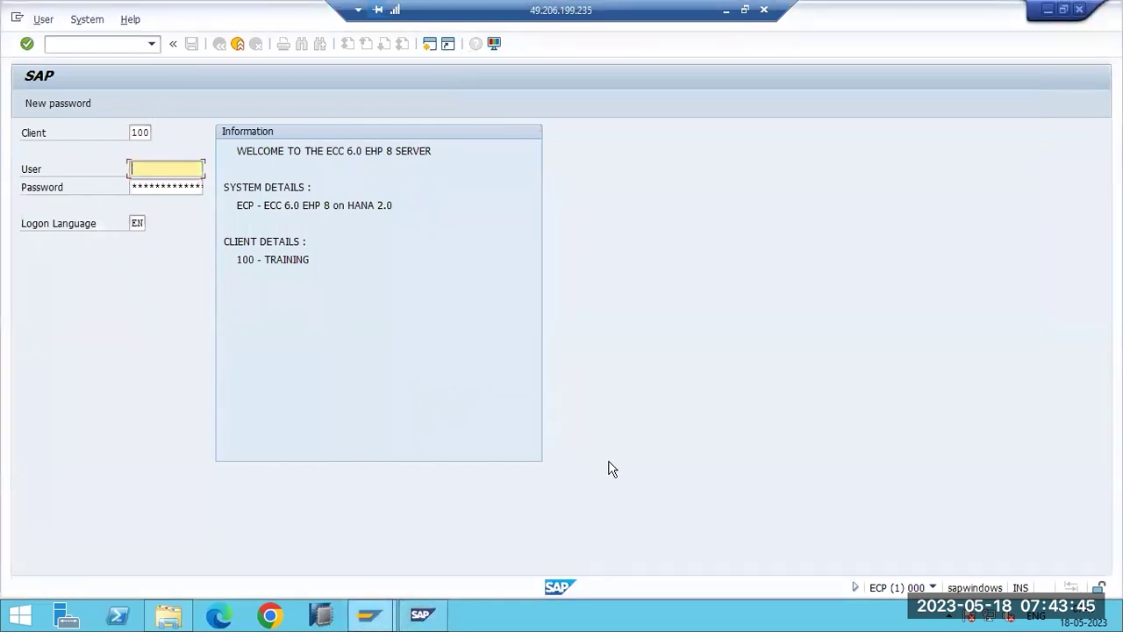
{"action": "left_click", "coordinate": [369, 616]}
{"action": "left_click", "coordinate": [419, 549]}
{"action": "left_click", "coordinate": [430, 620]}
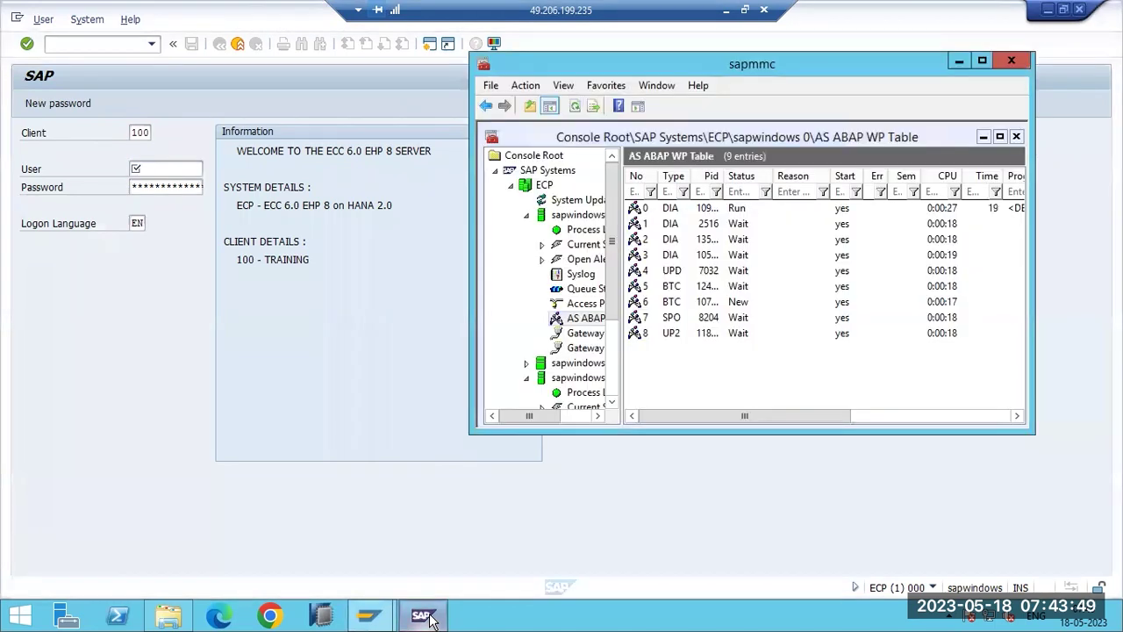
{"action": "left_click", "coordinate": [675, 230]}
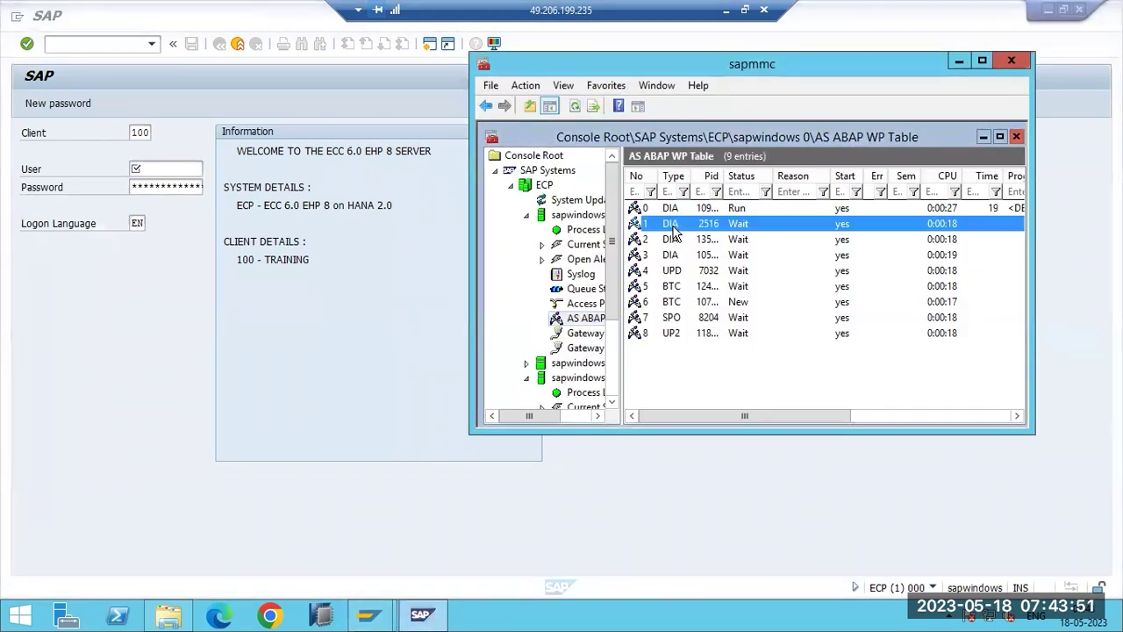
{"action": "left_click", "coordinate": [575, 106]}
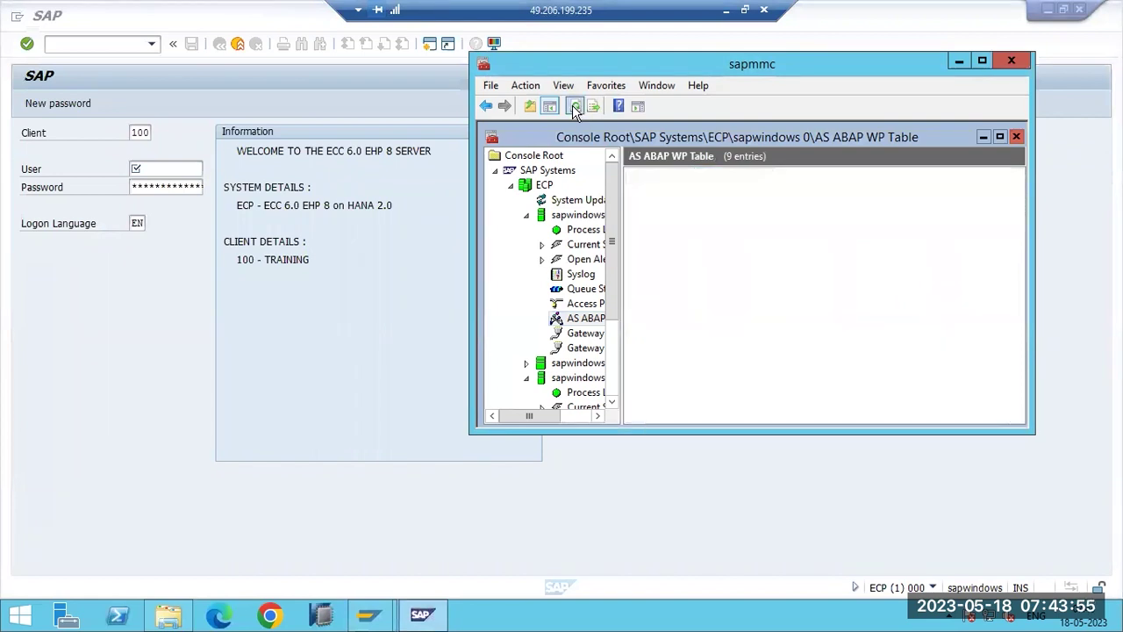
{"action": "left_click", "coordinate": [527, 216]}
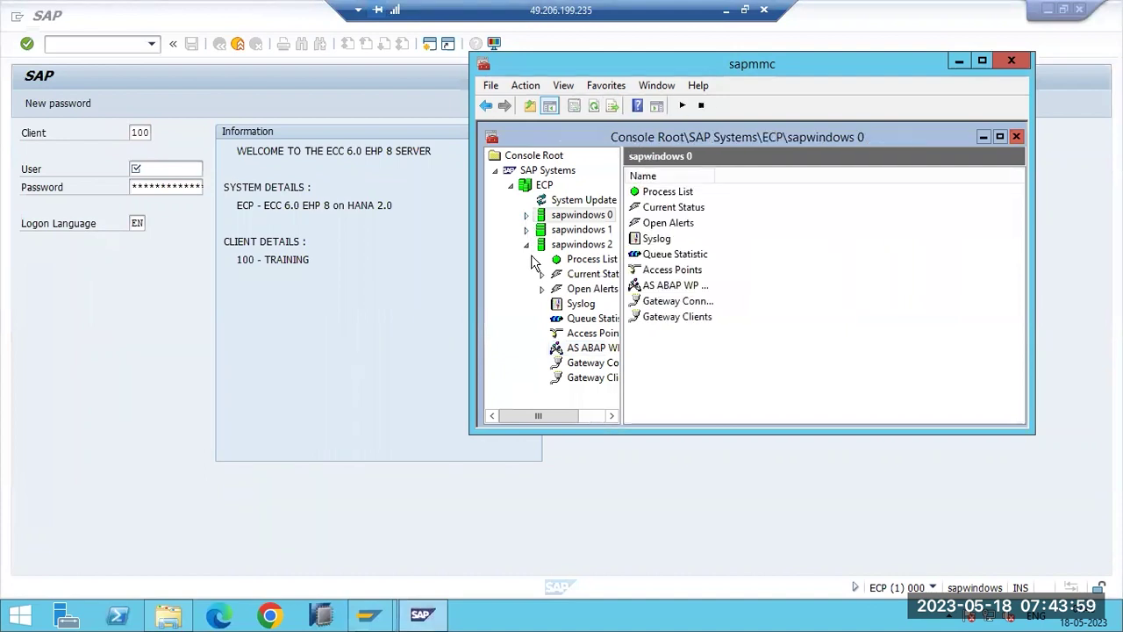
{"action": "left_click", "coordinate": [526, 86]}
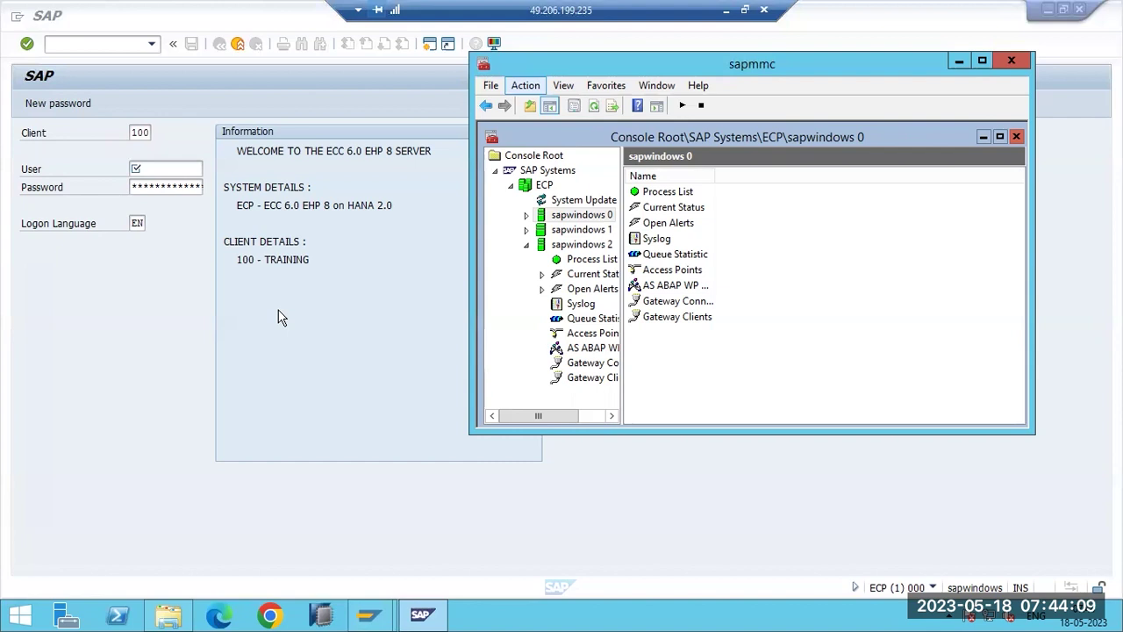
{"action": "left_click", "coordinate": [277, 317]}
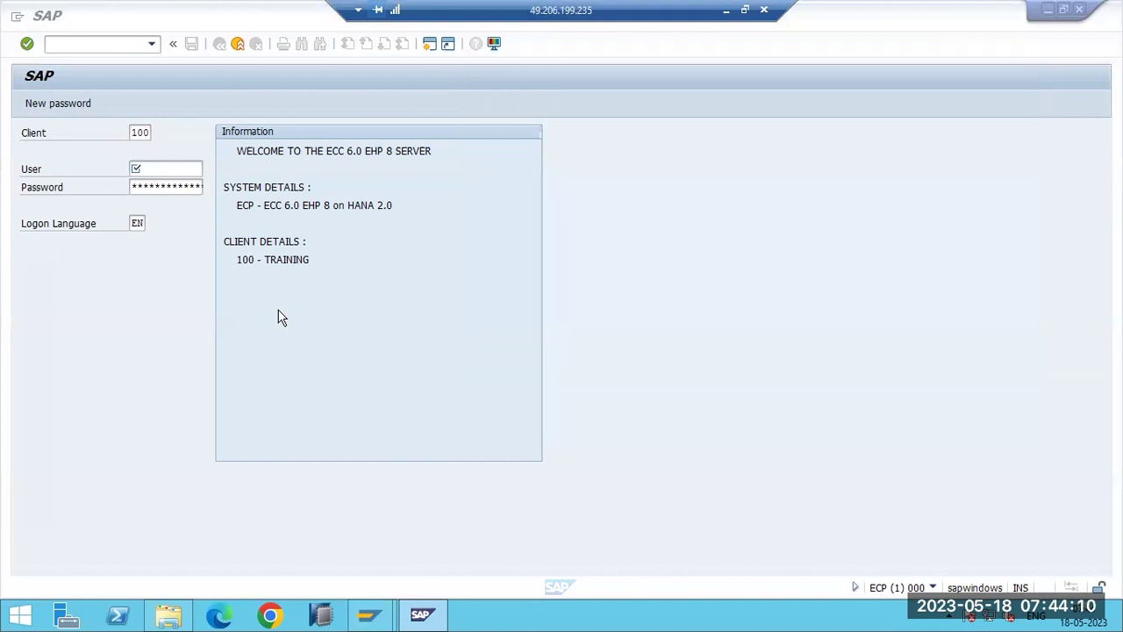
Keep client 100, enter user SAP* and its password, and log on.
{"action": "left_click_drag", "start_coordinate": [134, 132], "coordinate": [153, 132]}
{"action": "left_click", "coordinate": [144, 133]}
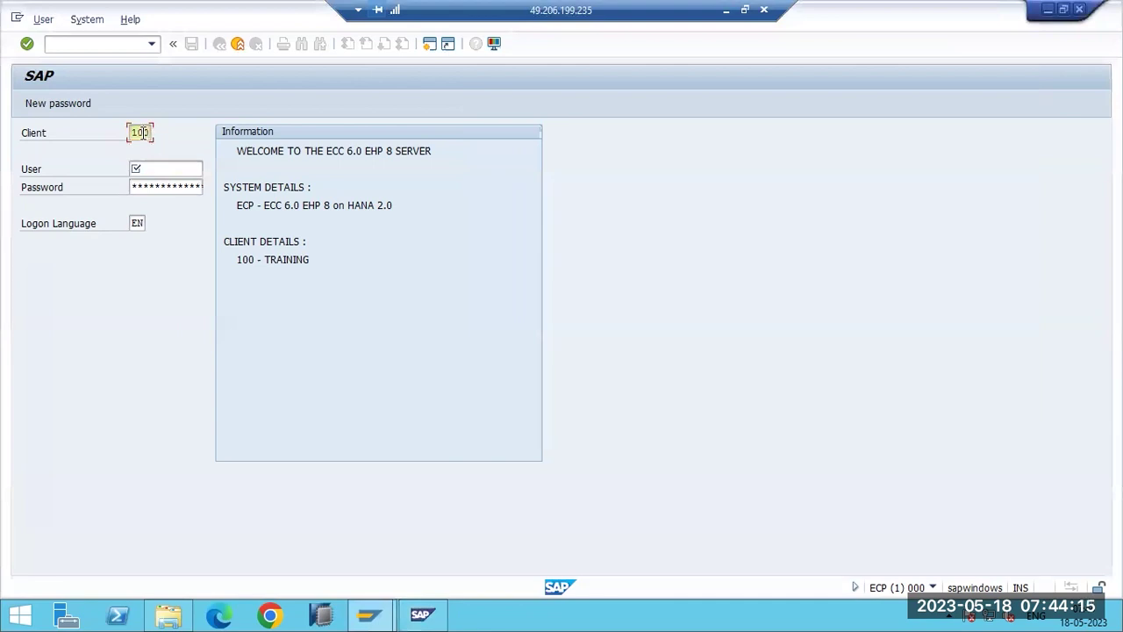
{"action": "double_click", "coordinate": [141, 133]}
{"action": "left_click", "coordinate": [136, 133]}
{"action": "left_click", "coordinate": [128, 133]}
{"action": "left_click_drag", "start_coordinate": [137, 133], "coordinate": [151, 133]}
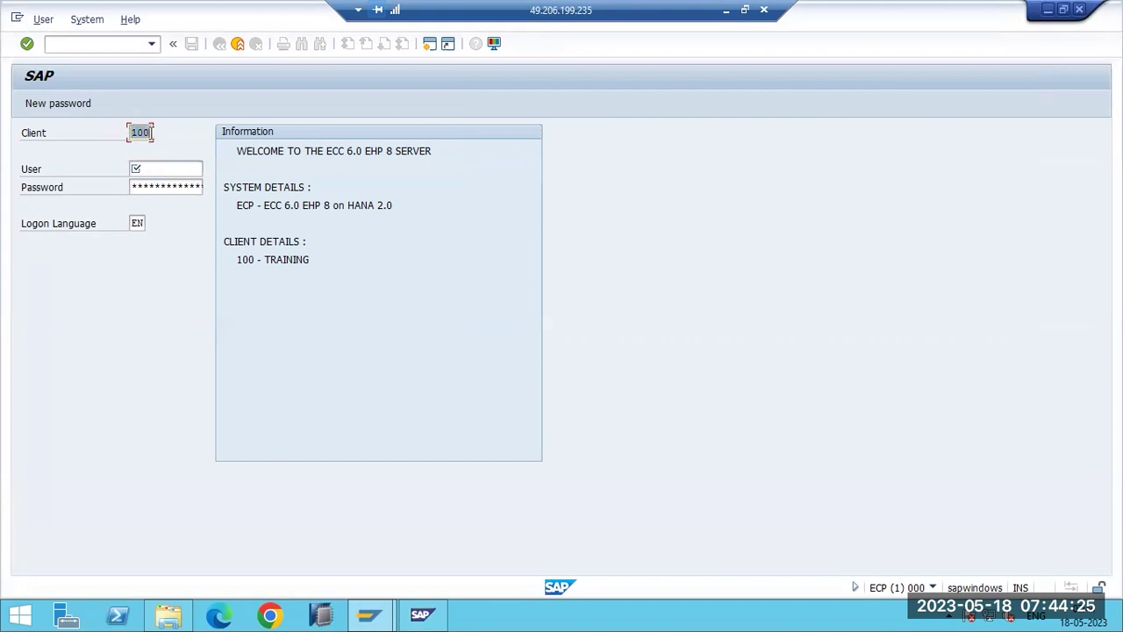
{"action": "left_click", "coordinate": [140, 132]}
{"action": "left_click", "coordinate": [147, 170]}
{"action": "type", "text": "sap"}
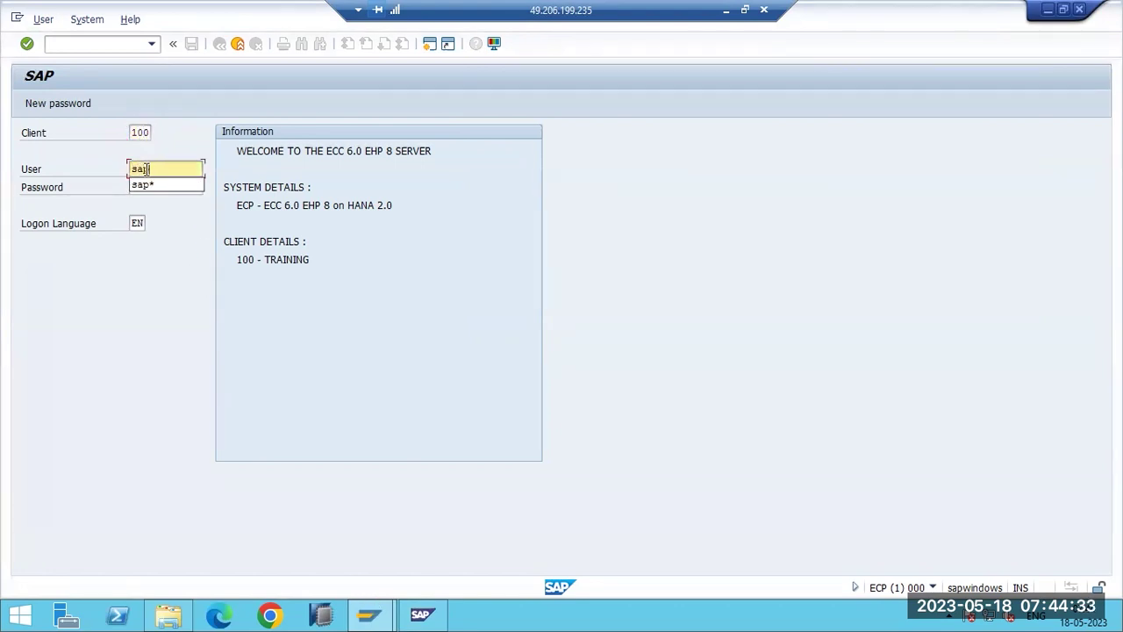
{"action": "type", "text": "*"}
{"action": "key", "text": "Tab"}
{"action": "key", "text": "Return"}
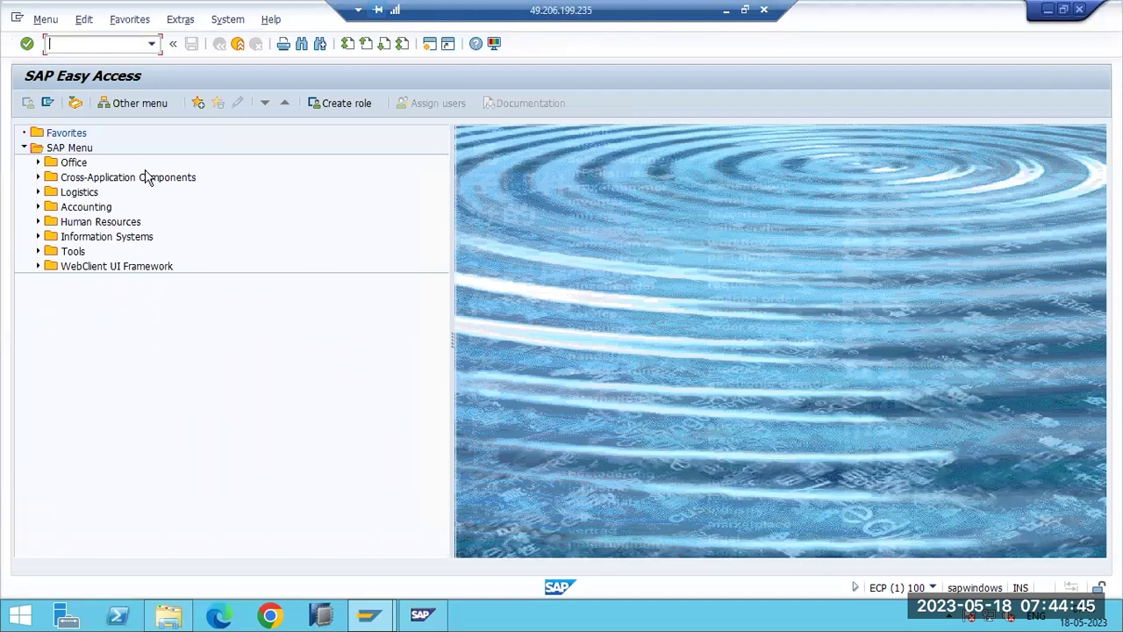
Open instance profile ECP_D02_SAPWINDOWS in extended maintenance change mode and begin a new parameter.
{"action": "key", "text": "Return"}
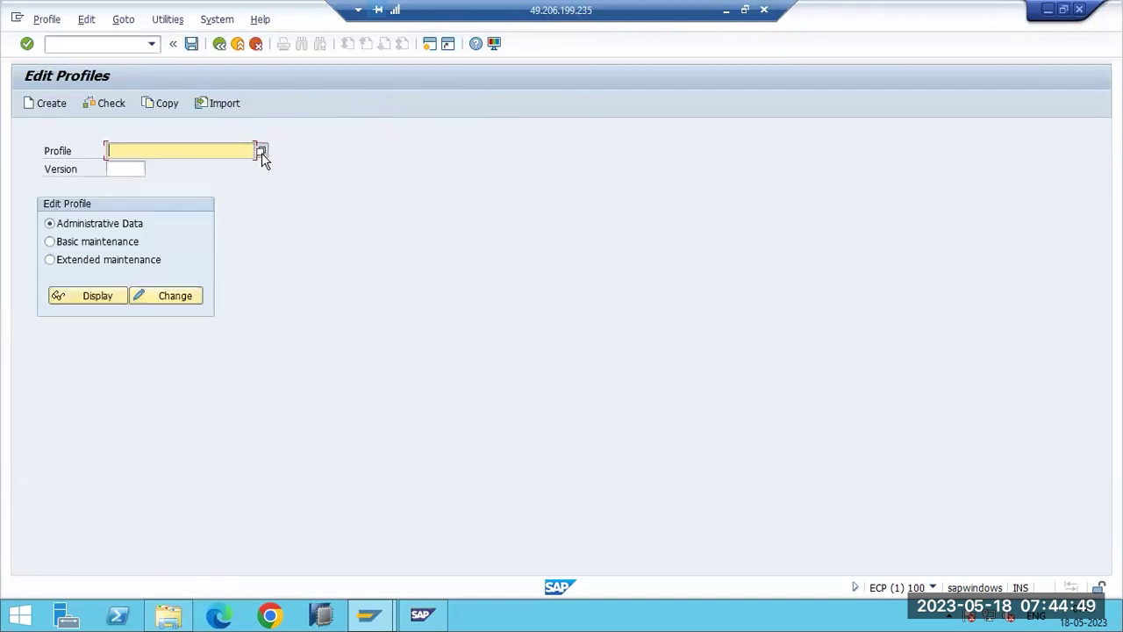
{"action": "left_click", "coordinate": [261, 152]}
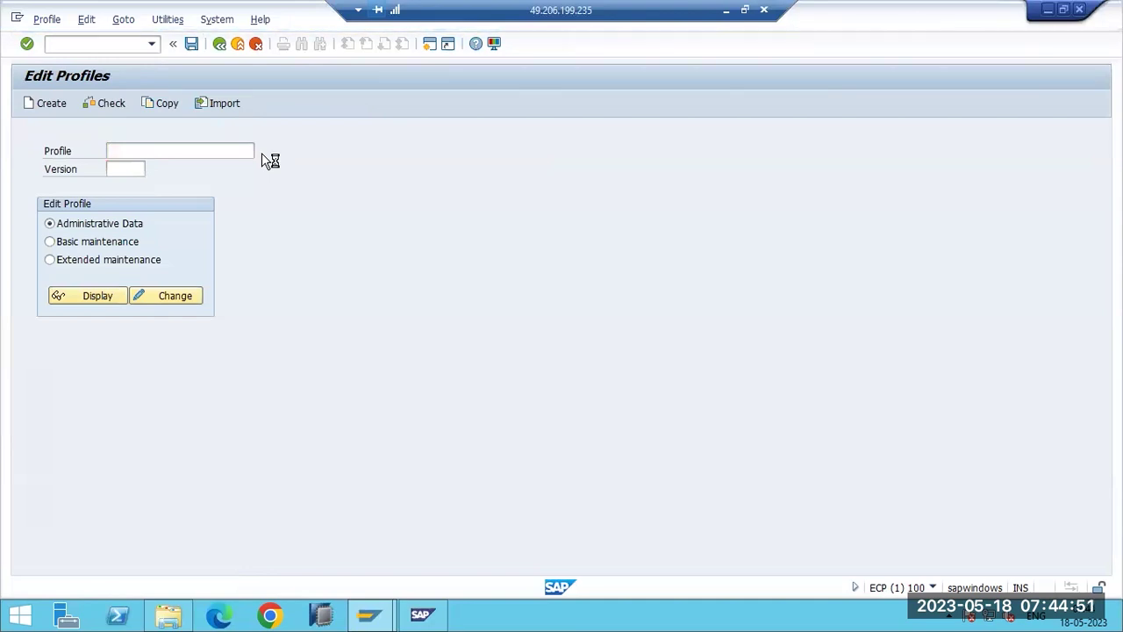
{"action": "double_click", "coordinate": [20, 151]}
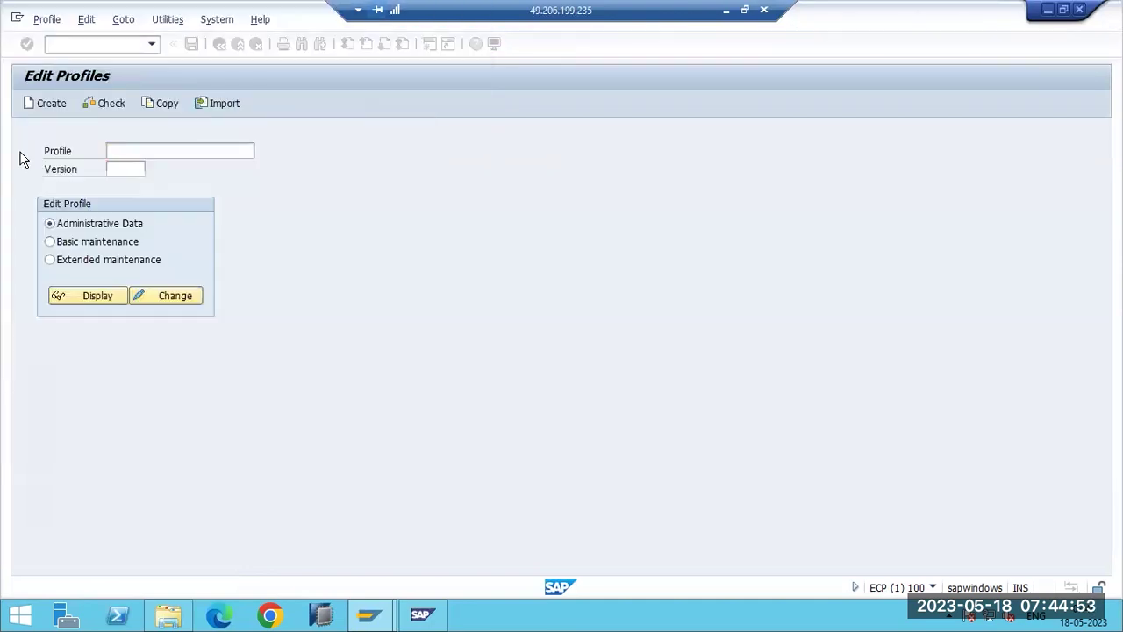
{"action": "left_click", "coordinate": [74, 262]}
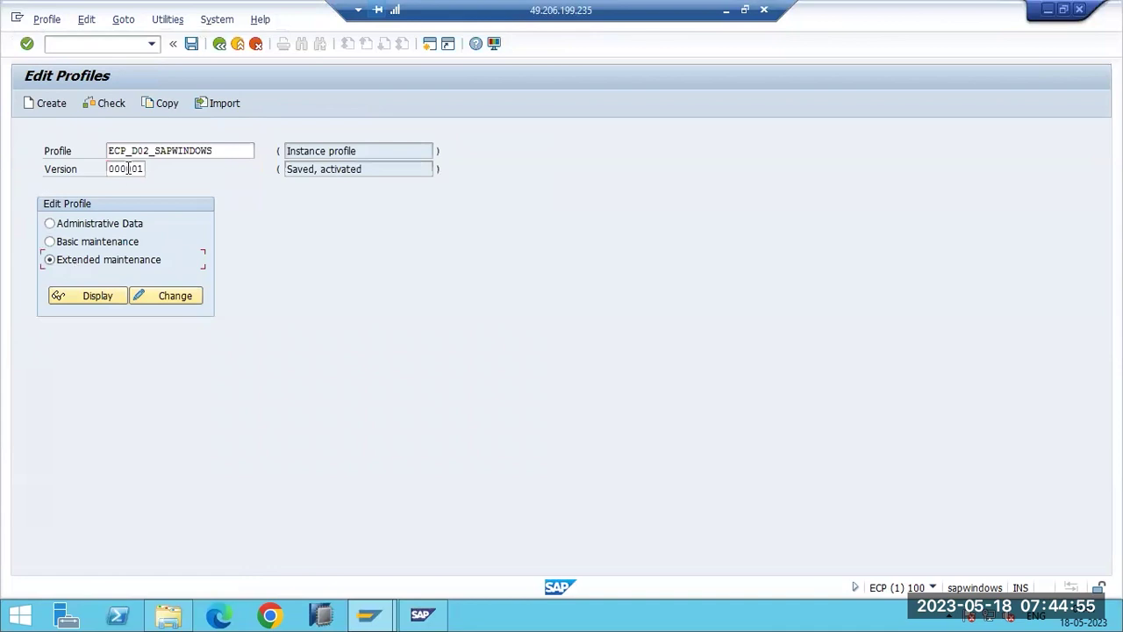
{"action": "left_click", "coordinate": [139, 152]}
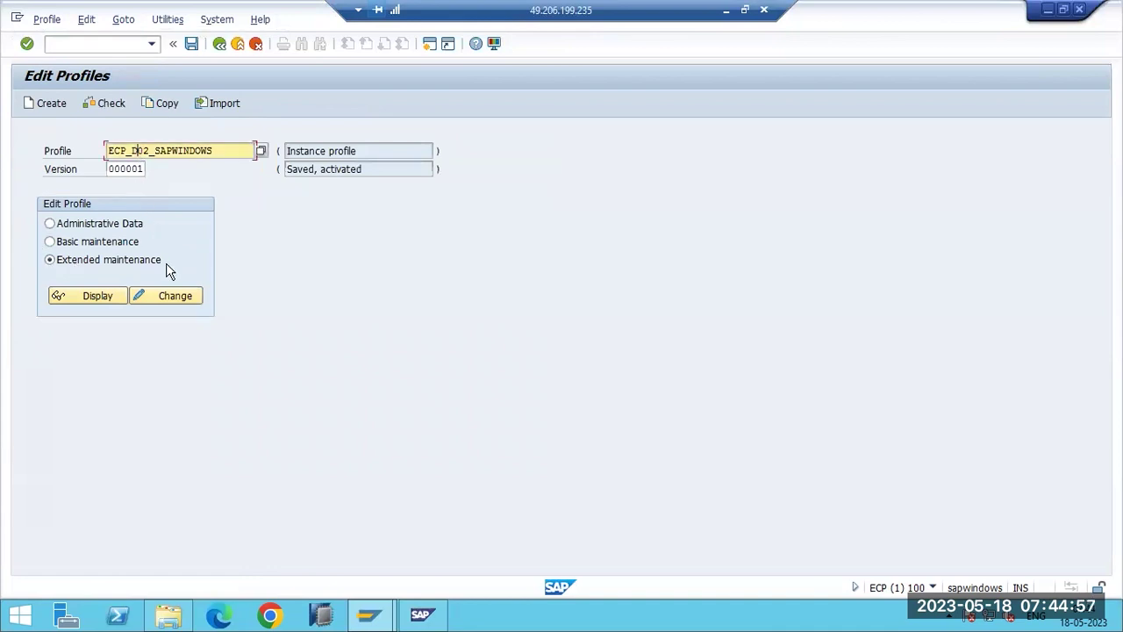
{"action": "left_click", "coordinate": [175, 296]}
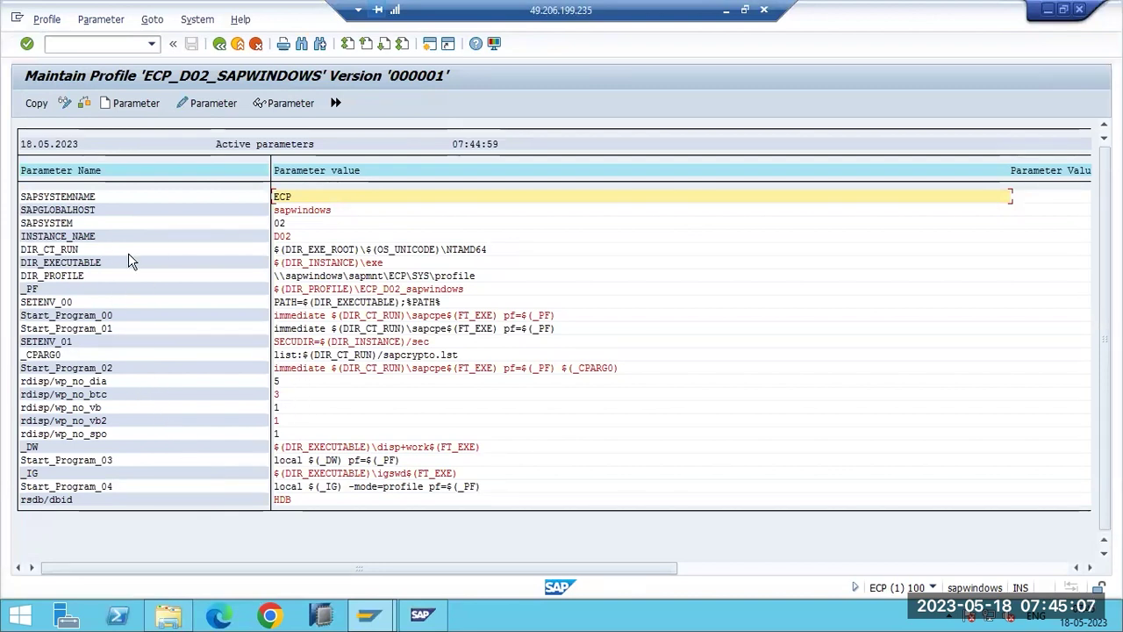
{"action": "left_click", "coordinate": [122, 103]}
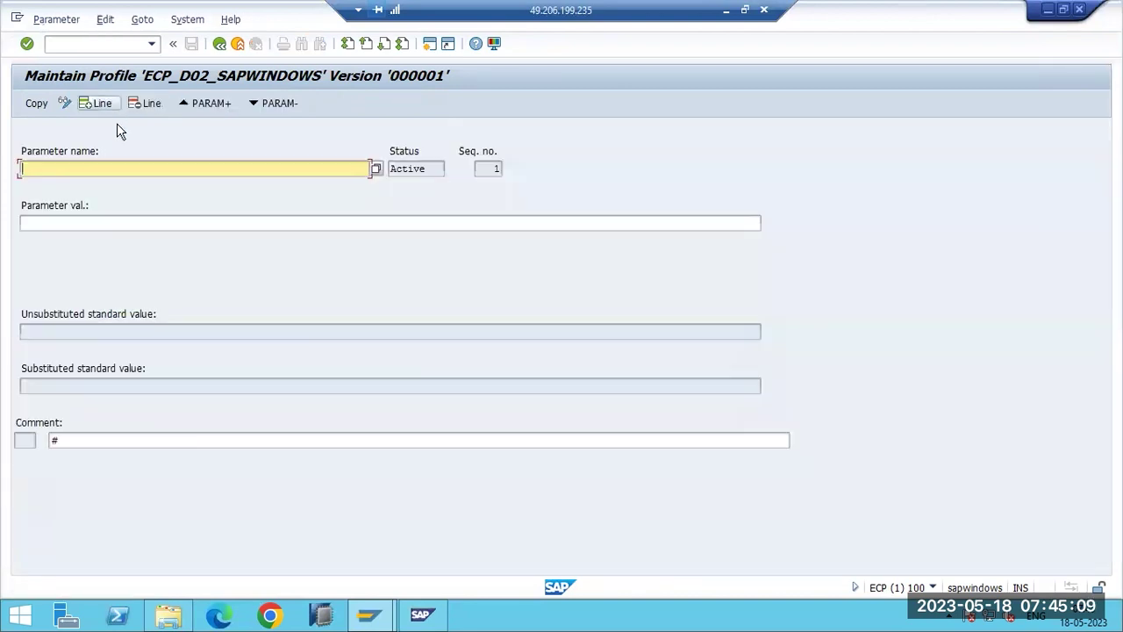
Pick icm/max_conn from the parameter-name value help as the new parameter's name.
{"action": "left_click", "coordinate": [375, 168]}
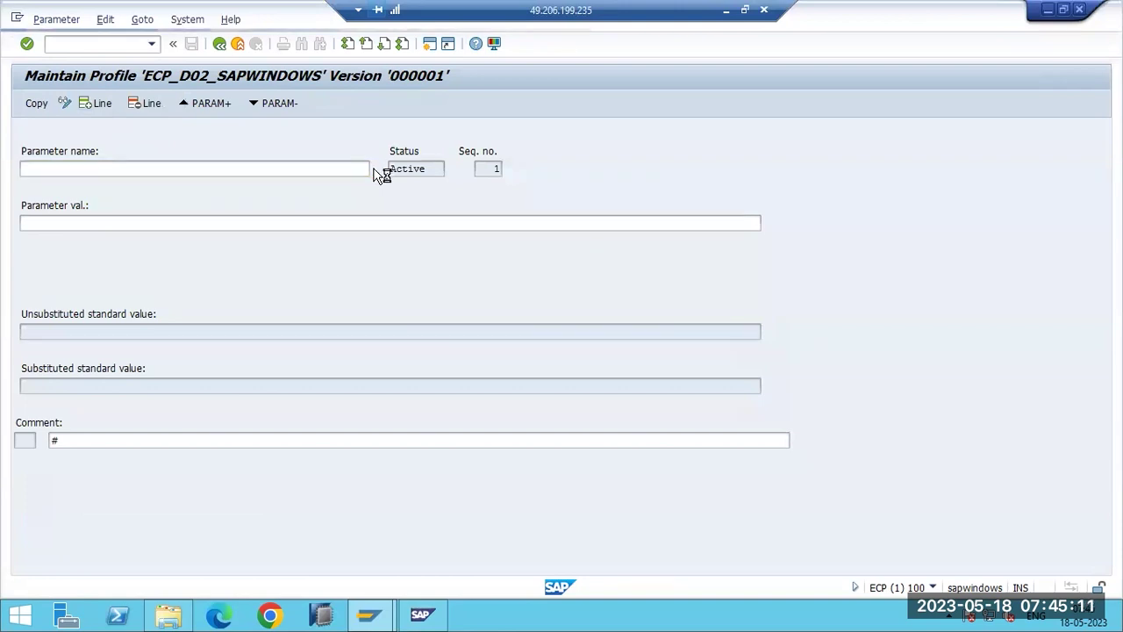
{"action": "scroll", "coordinate": [181, 298], "scroll_direction": "down", "scroll_amount": 12}
{"action": "scroll", "coordinate": [182, 307], "scroll_direction": "down", "scroll_amount": 20}
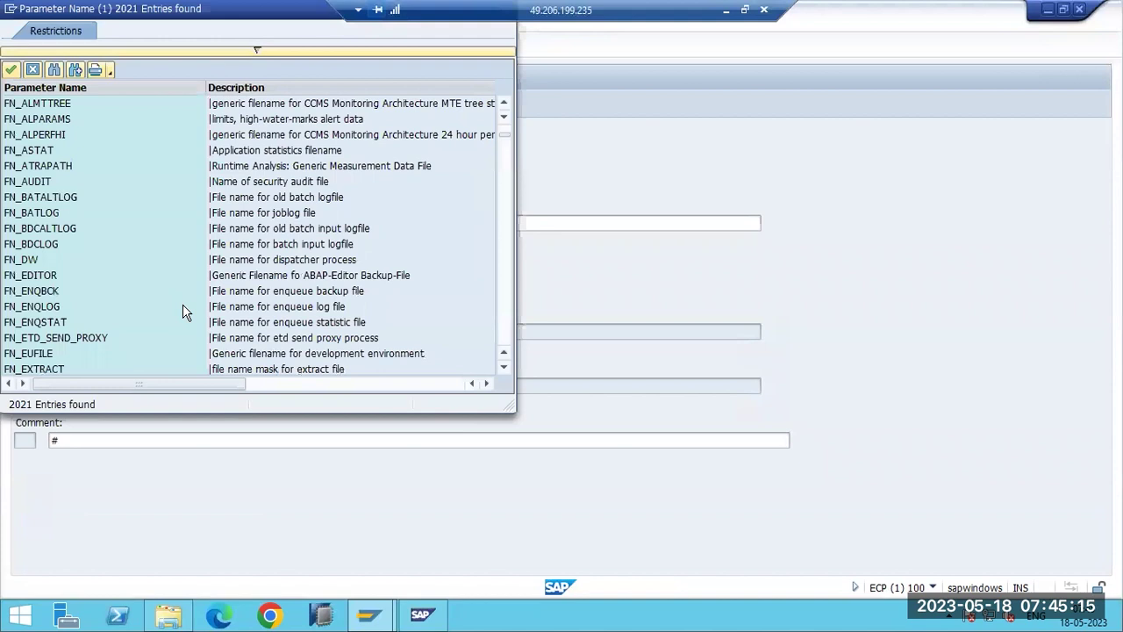
{"action": "scroll", "coordinate": [185, 295], "scroll_direction": "down", "scroll_amount": 6}
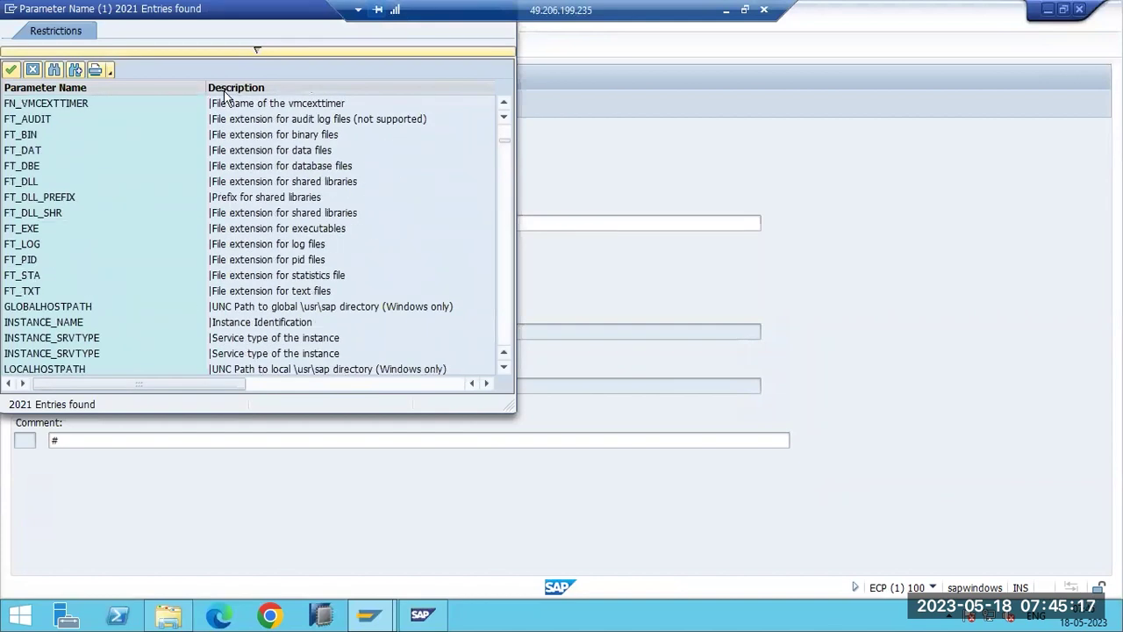
{"action": "left_click_drag", "start_coordinate": [334, 111], "coordinate": [333, 109]}
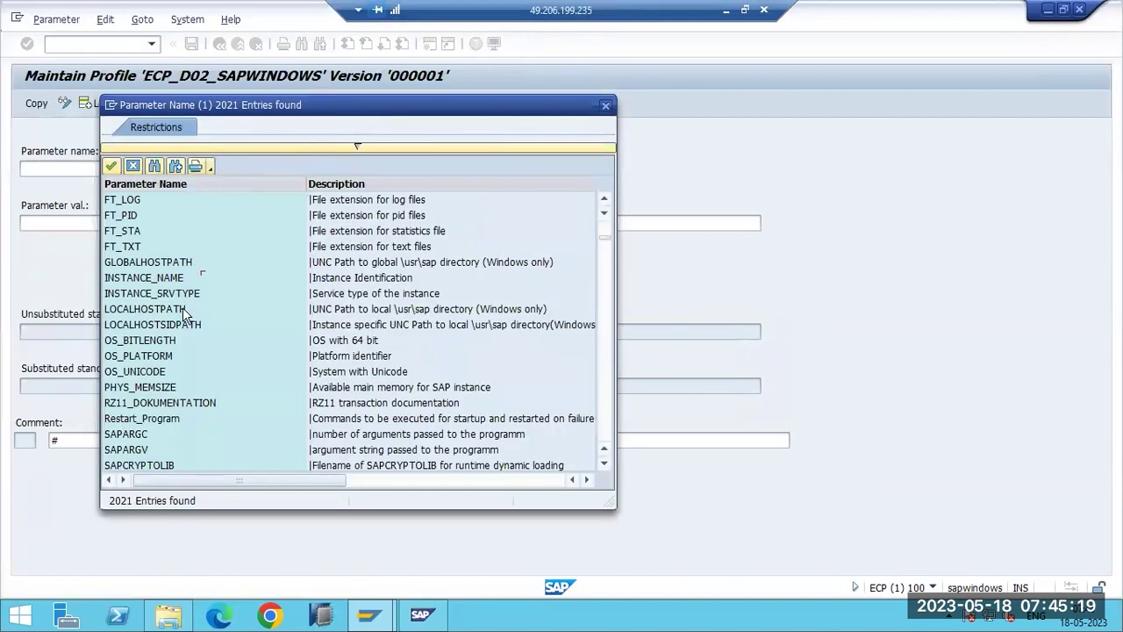
{"action": "scroll", "coordinate": [179, 383], "scroll_direction": "down", "scroll_amount": 9}
{"action": "scroll", "coordinate": [179, 382], "scroll_direction": "down", "scroll_amount": 7}
{"action": "scroll", "coordinate": [181, 382], "scroll_direction": "down", "scroll_amount": 12}
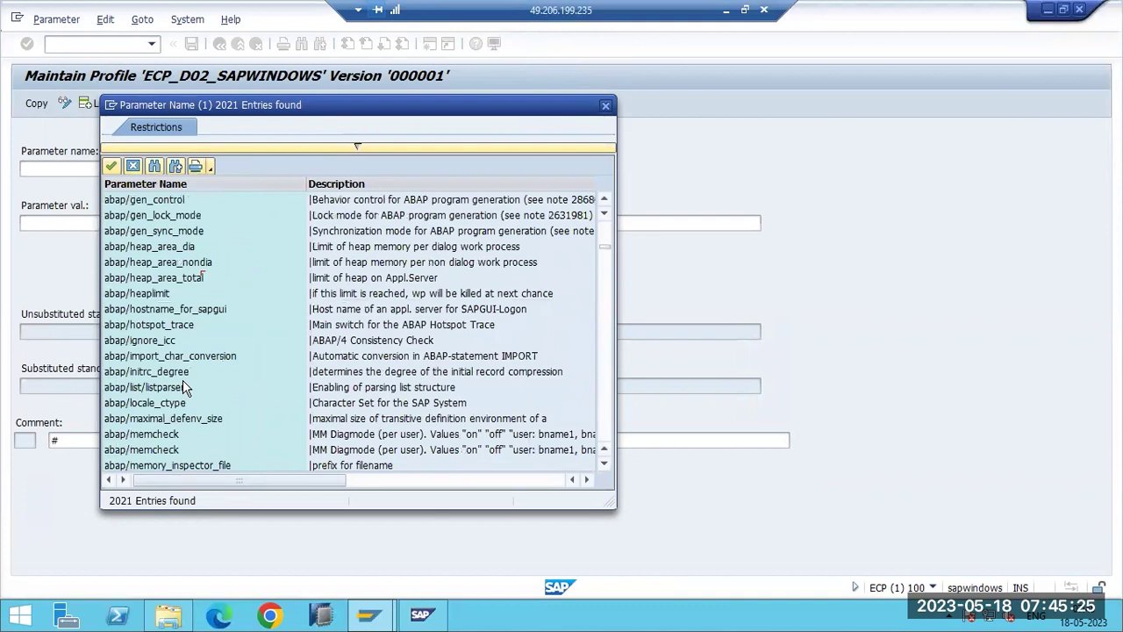
{"action": "scroll", "coordinate": [183, 386], "scroll_direction": "down", "scroll_amount": 3}
{"action": "scroll", "coordinate": [183, 385], "scroll_direction": "down", "scroll_amount": 12}
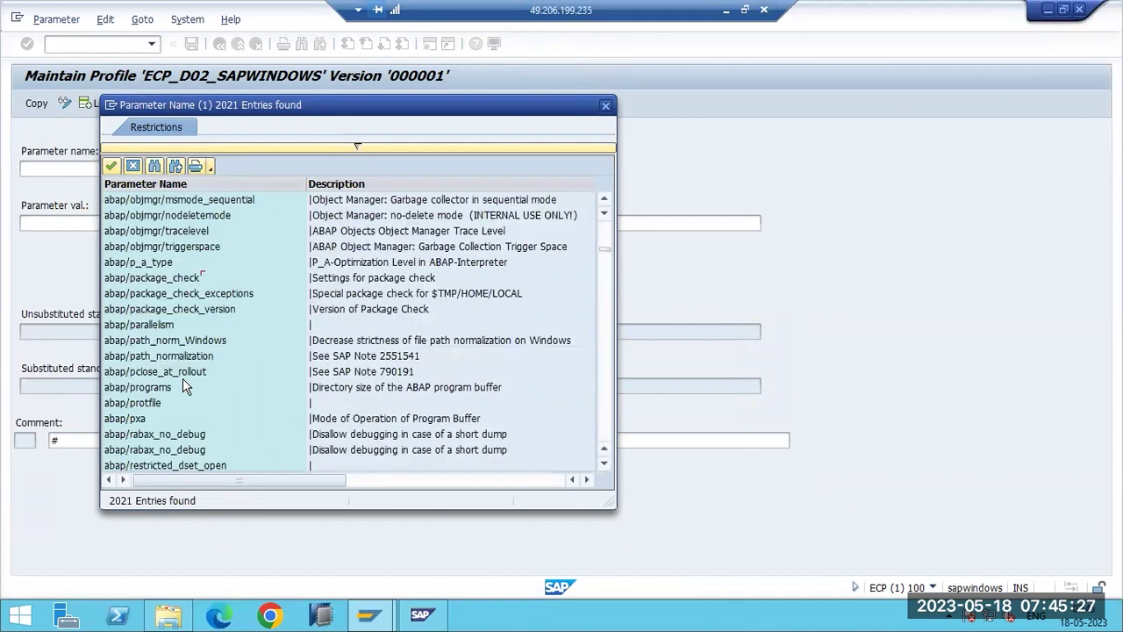
{"action": "scroll", "coordinate": [183, 373], "scroll_direction": "down", "scroll_amount": 8}
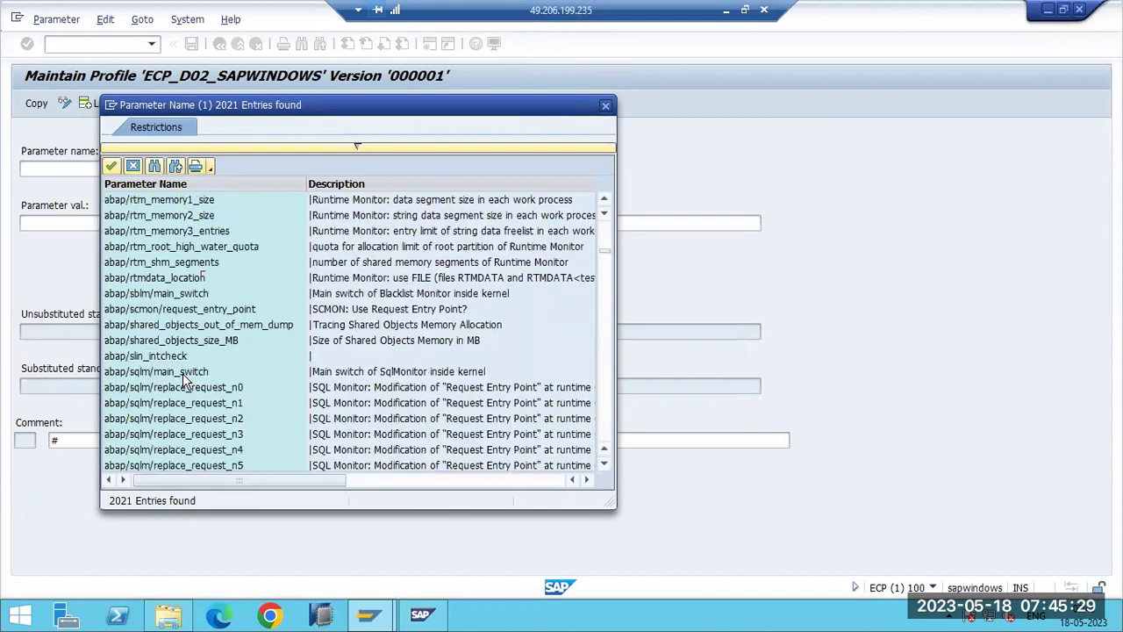
{"action": "scroll", "coordinate": [183, 373], "scroll_direction": "down", "scroll_amount": 9}
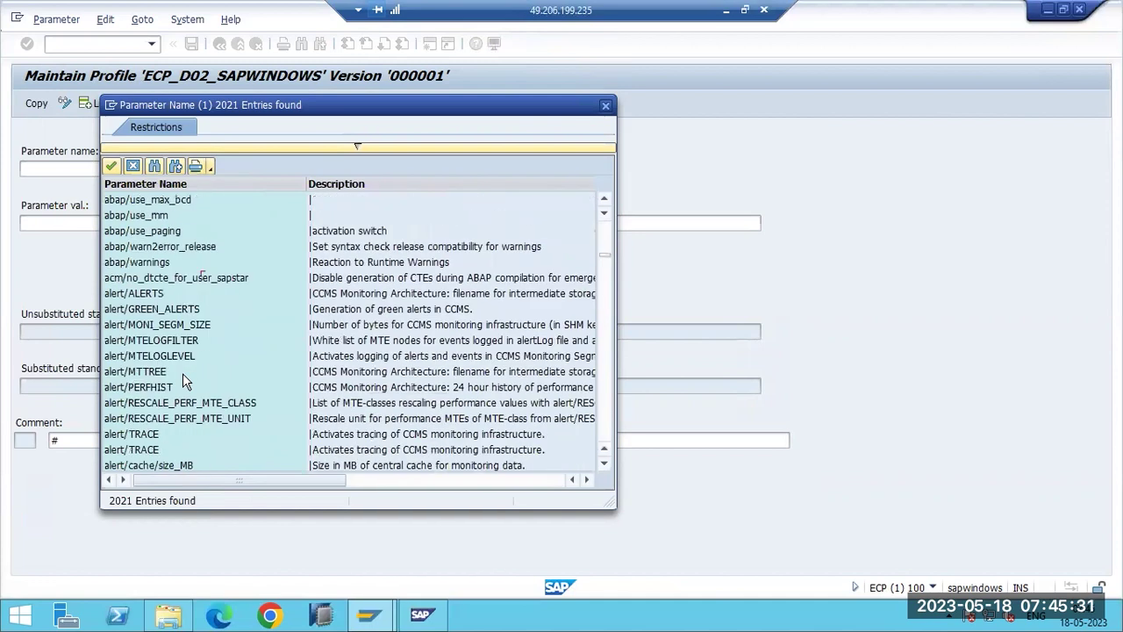
{"action": "scroll", "coordinate": [180, 364], "scroll_direction": "down", "scroll_amount": 1}
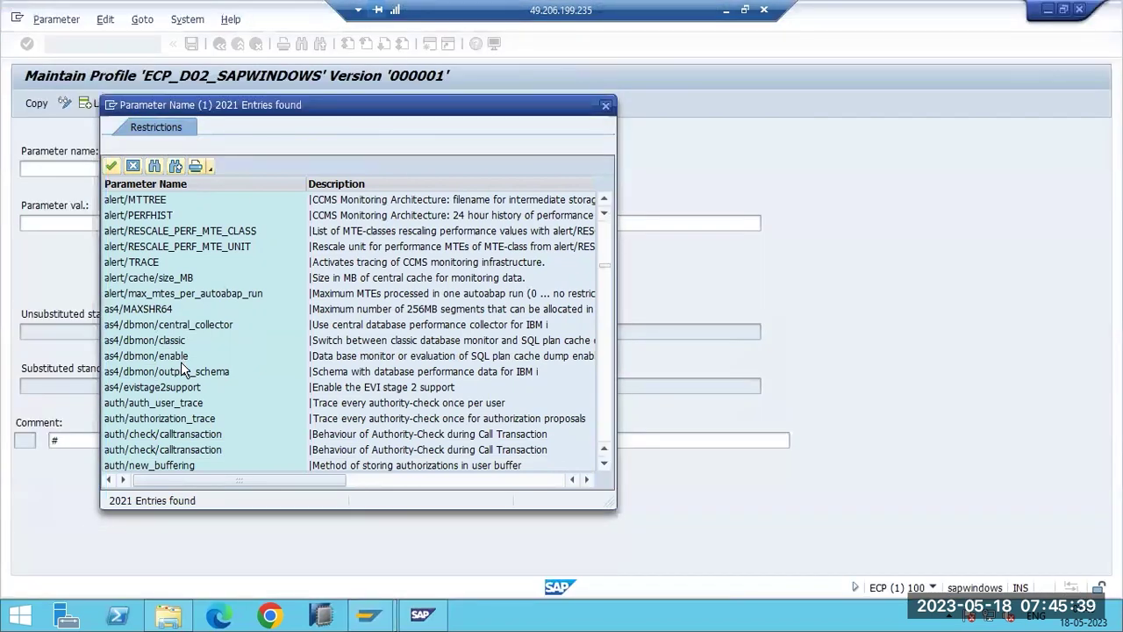
{"action": "scroll", "coordinate": [180, 363], "scroll_direction": "down", "scroll_amount": 20}
{"action": "scroll", "coordinate": [181, 363], "scroll_direction": "down", "scroll_amount": 8}
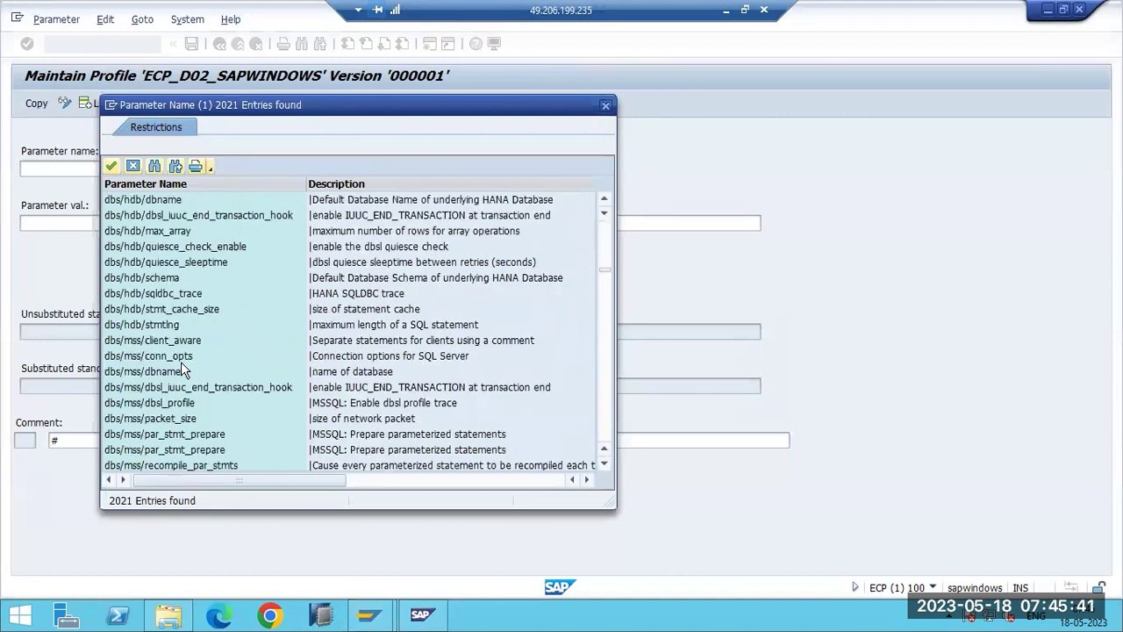
{"action": "scroll", "coordinate": [181, 362], "scroll_direction": "down", "scroll_amount": 20}
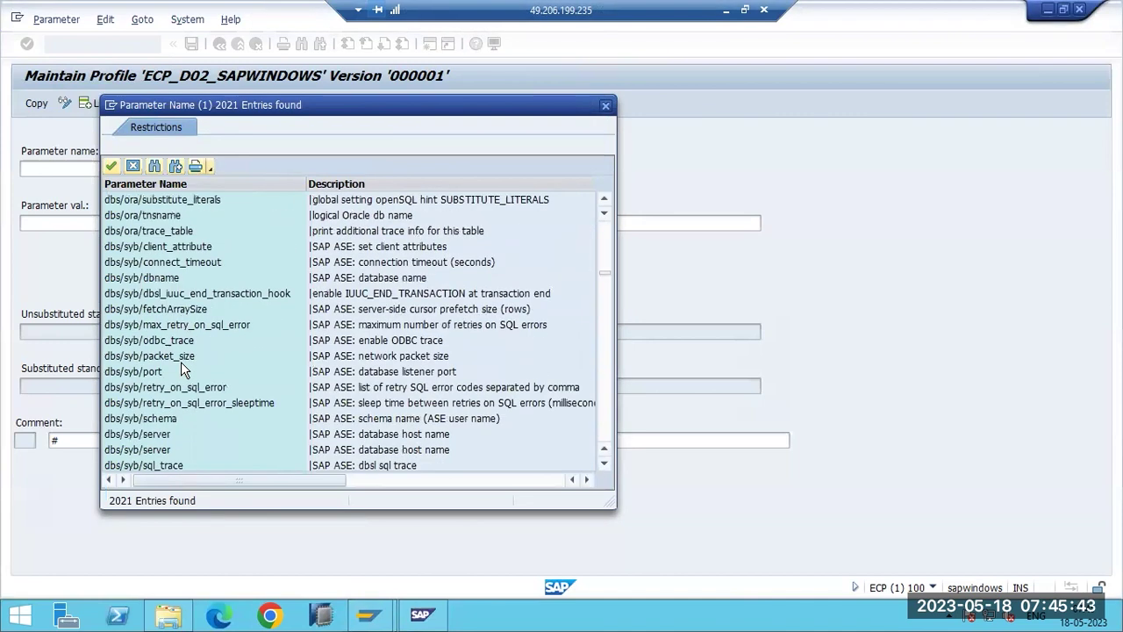
{"action": "scroll", "coordinate": [181, 362], "scroll_direction": "down", "scroll_amount": 19}
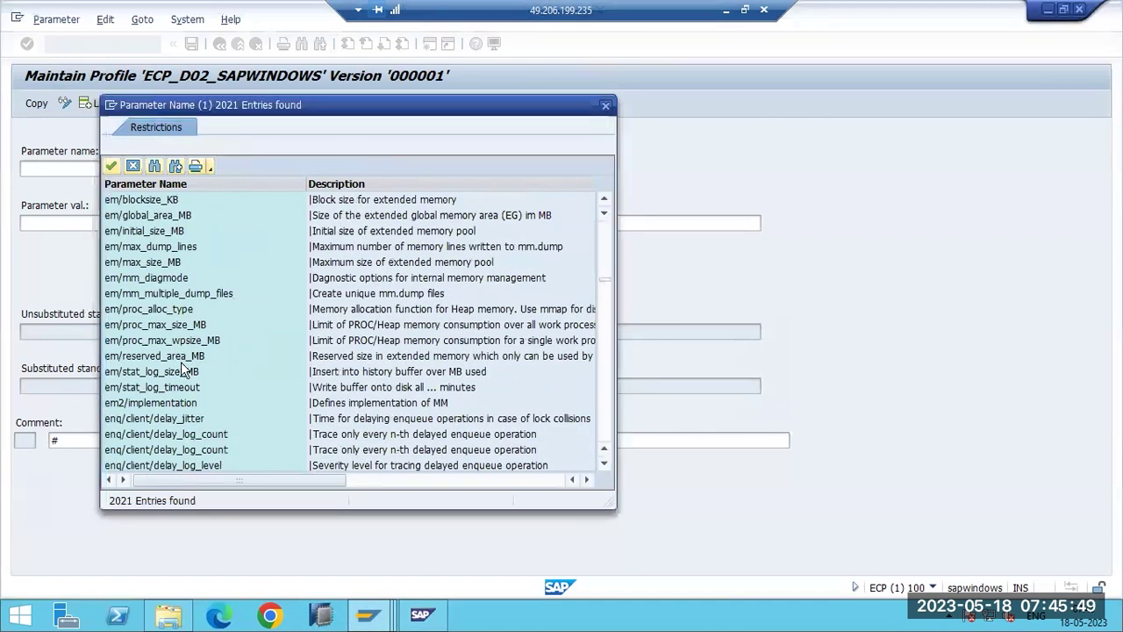
{"action": "scroll", "coordinate": [181, 369], "scroll_direction": "down", "scroll_amount": 15}
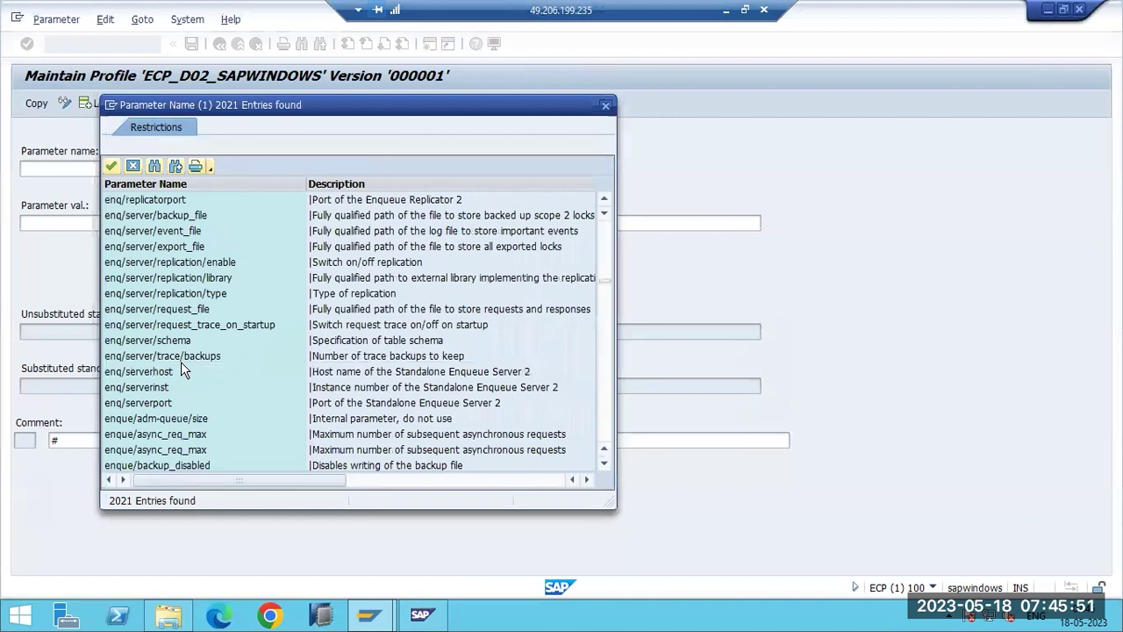
{"action": "scroll", "coordinate": [181, 369], "scroll_direction": "down", "scroll_amount": 15}
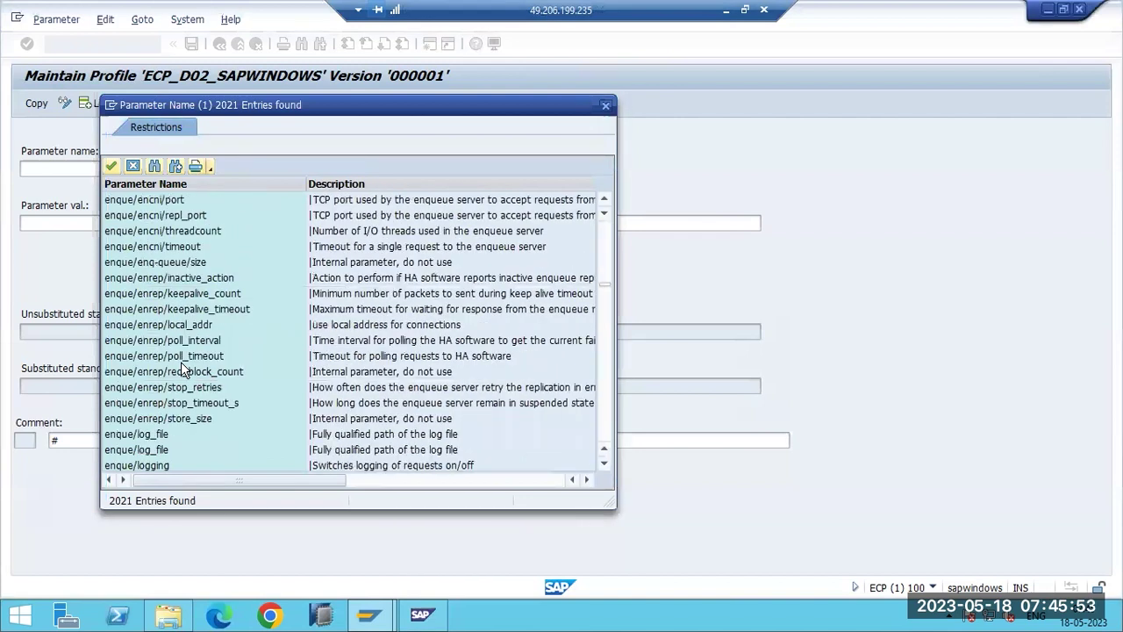
{"action": "scroll", "coordinate": [181, 367], "scroll_direction": "down", "scroll_amount": 10}
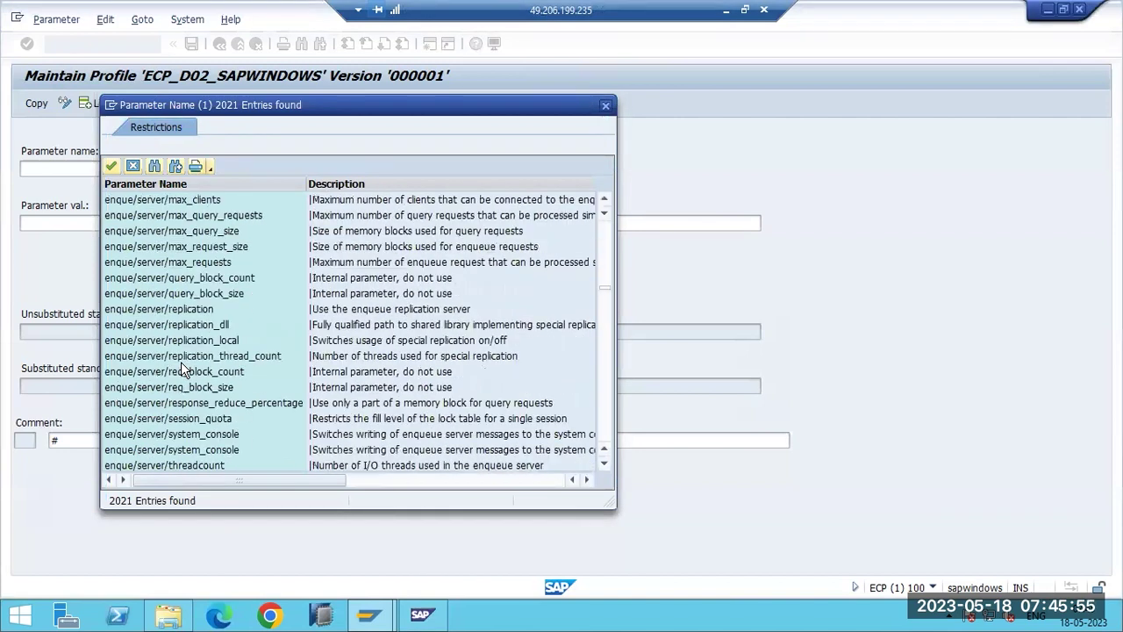
{"action": "scroll", "coordinate": [180, 361], "scroll_direction": "down", "scroll_amount": 8}
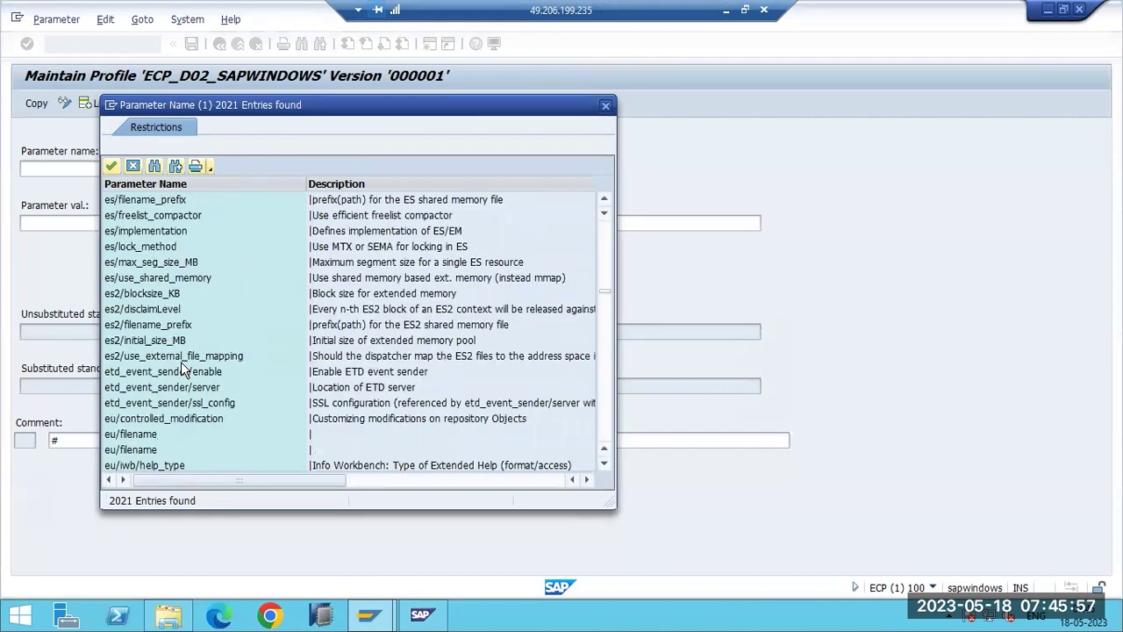
{"action": "scroll", "coordinate": [182, 367], "scroll_direction": "down", "scroll_amount": 13}
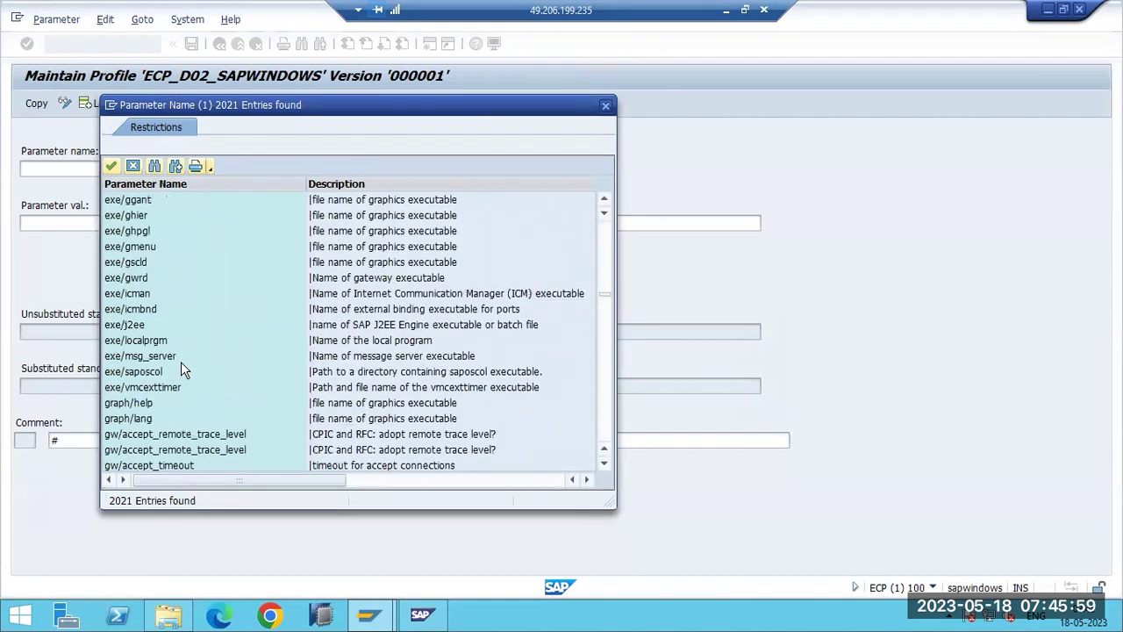
{"action": "scroll", "coordinate": [181, 367], "scroll_direction": "down", "scroll_amount": 13}
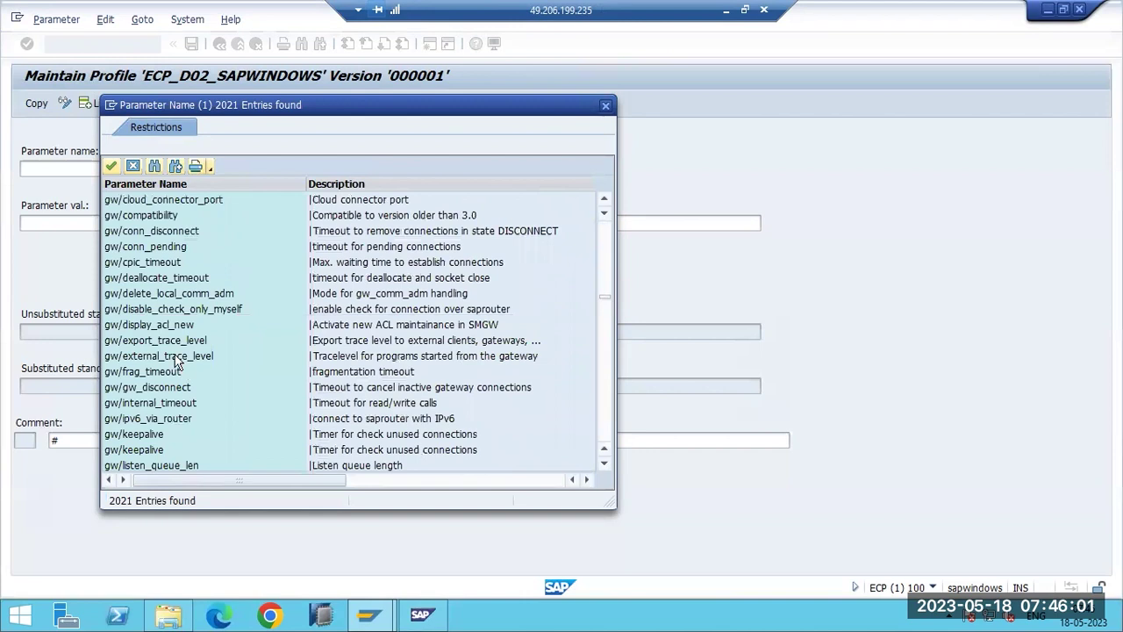
{"action": "scroll", "coordinate": [151, 309], "scroll_direction": "down", "scroll_amount": 12}
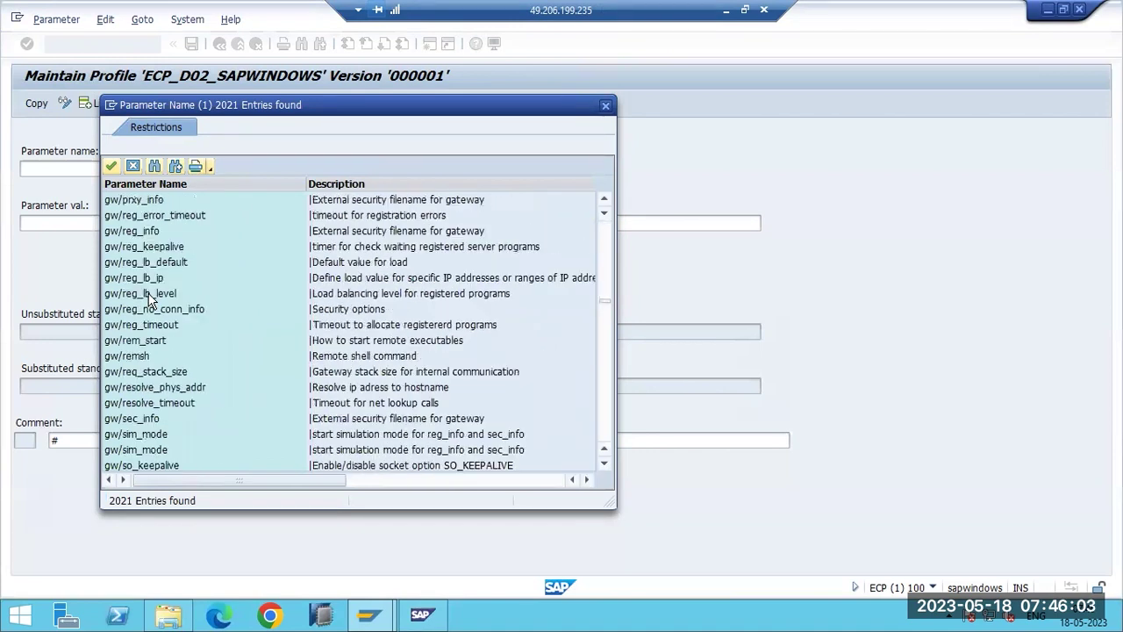
{"action": "scroll", "coordinate": [149, 300], "scroll_direction": "down", "scroll_amount": 10}
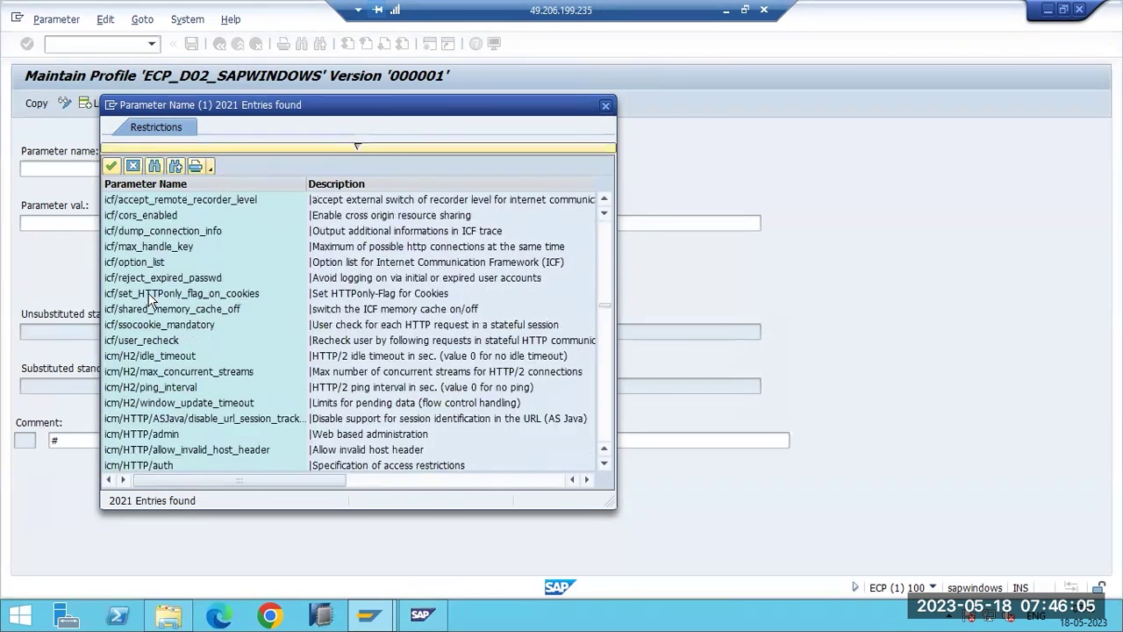
{"action": "scroll", "coordinate": [153, 311], "scroll_direction": "down", "scroll_amount": 2}
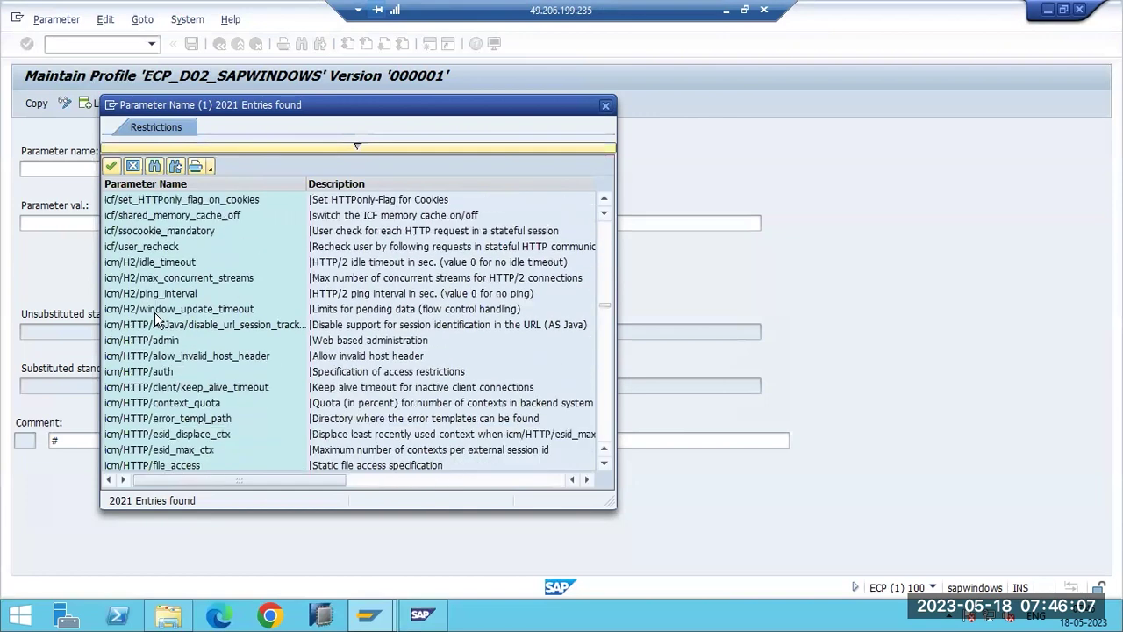
{"action": "scroll", "coordinate": [154, 313], "scroll_direction": "down", "scroll_amount": 13}
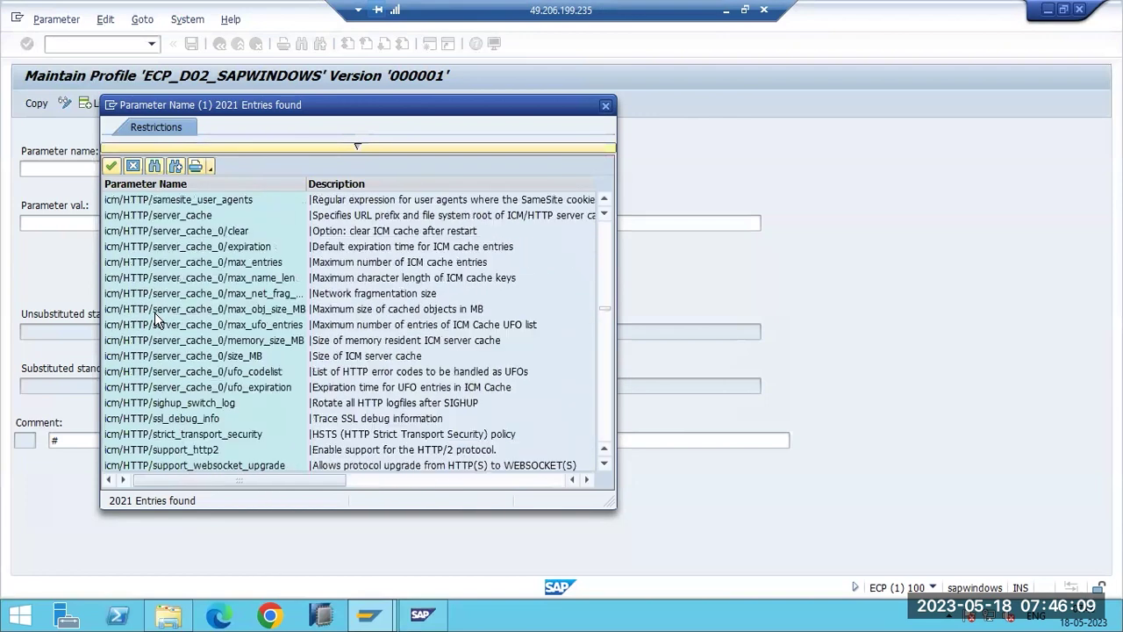
{"action": "scroll", "coordinate": [154, 313], "scroll_direction": "down", "scroll_amount": 15}
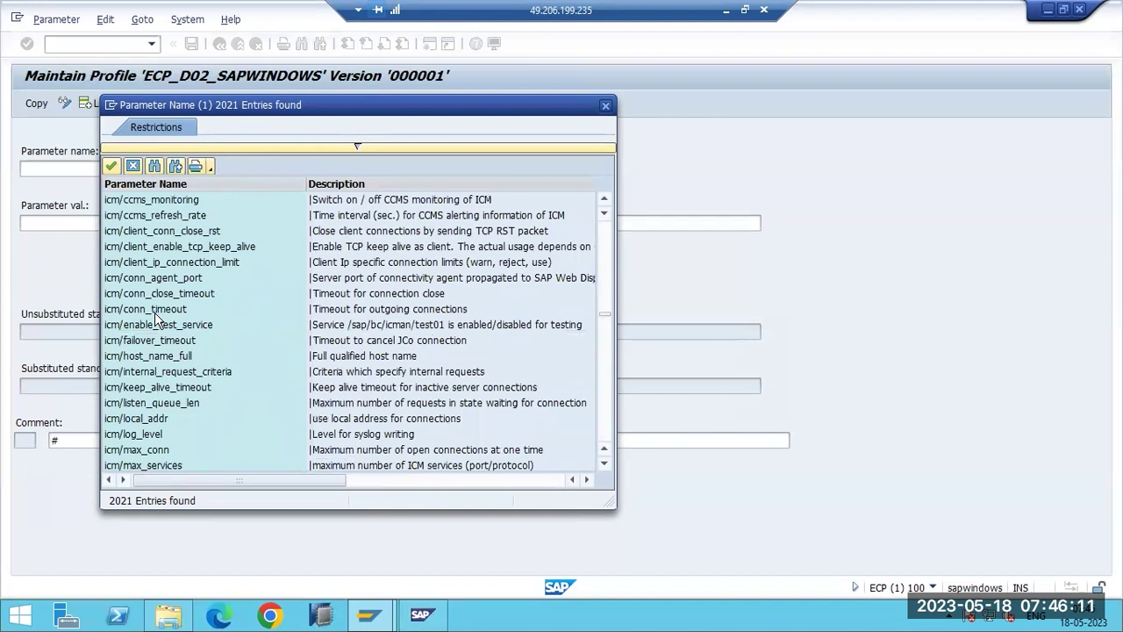
{"action": "scroll", "coordinate": [154, 314], "scroll_direction": "down", "scroll_amount": 2}
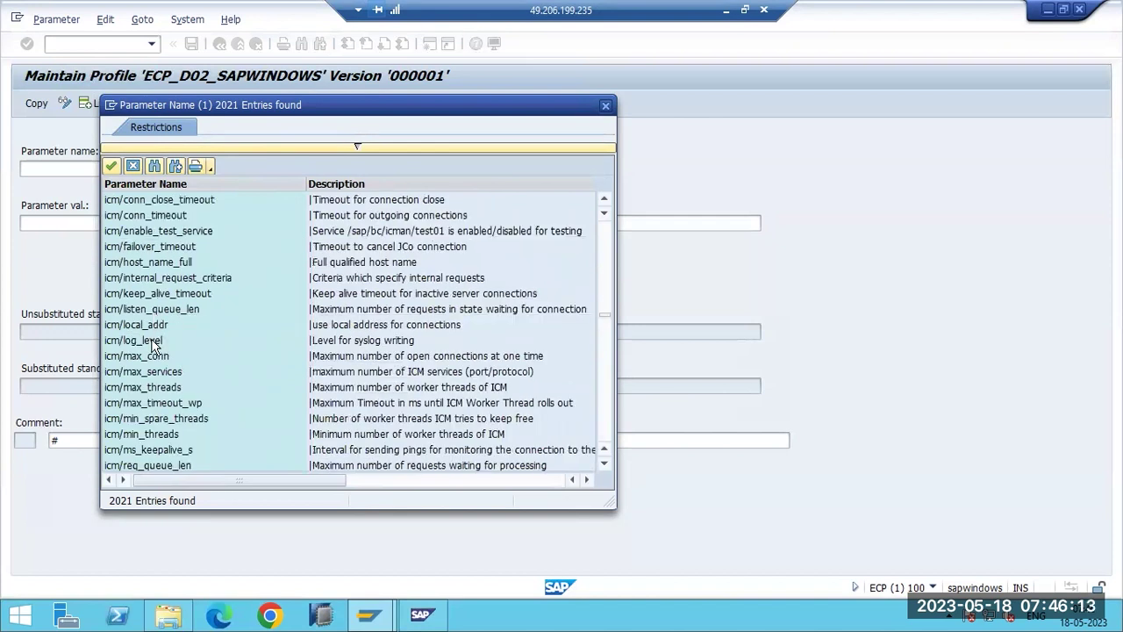
{"action": "double_click", "coordinate": [144, 356]}
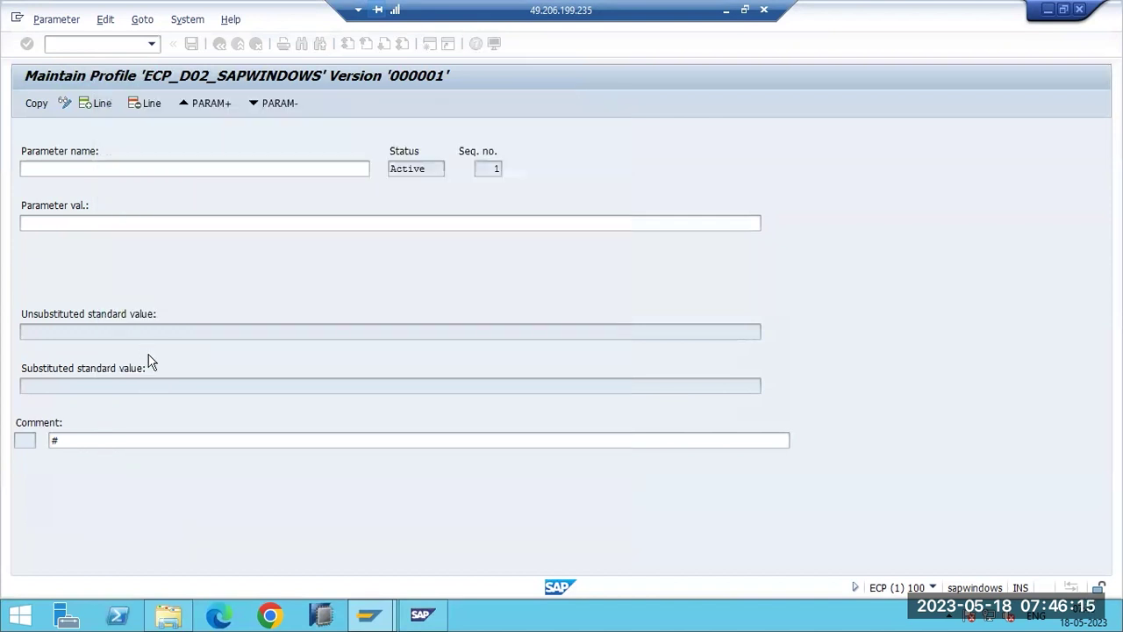
Enter 1500 for icm/max_conn, comparing it with the 2000 standard value, and copy it into the profile.
{"action": "left_click", "coordinate": [39, 222]}
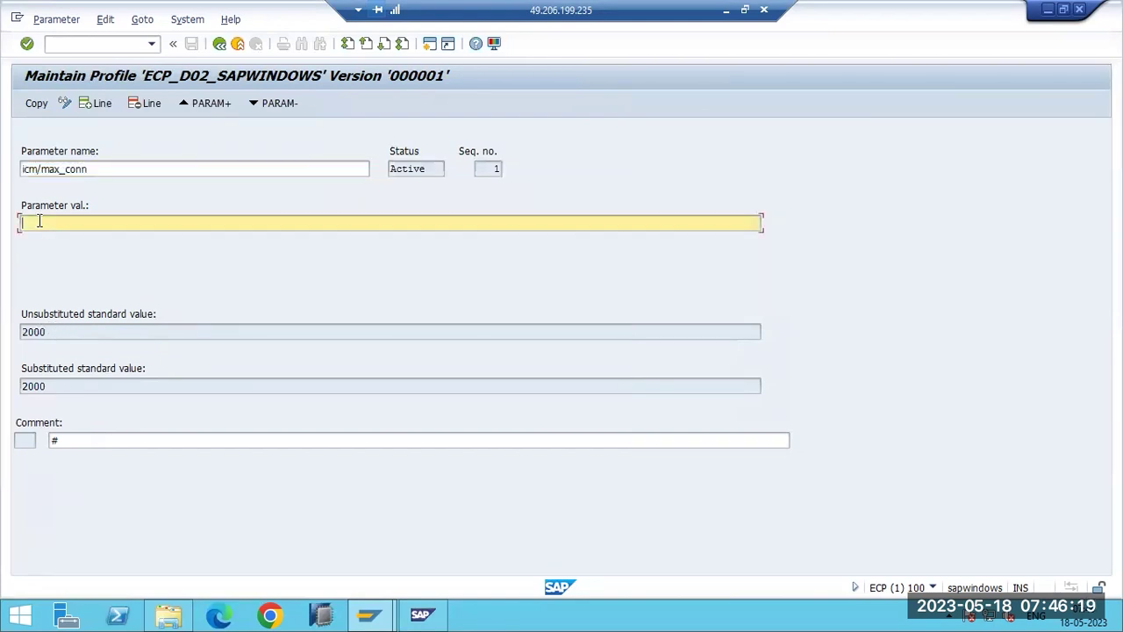
{"action": "type", "text": "1500"}
{"action": "left_click", "coordinate": [49, 331]}
{"action": "left_click_drag", "start_coordinate": [48, 332], "coordinate": [10, 330]}
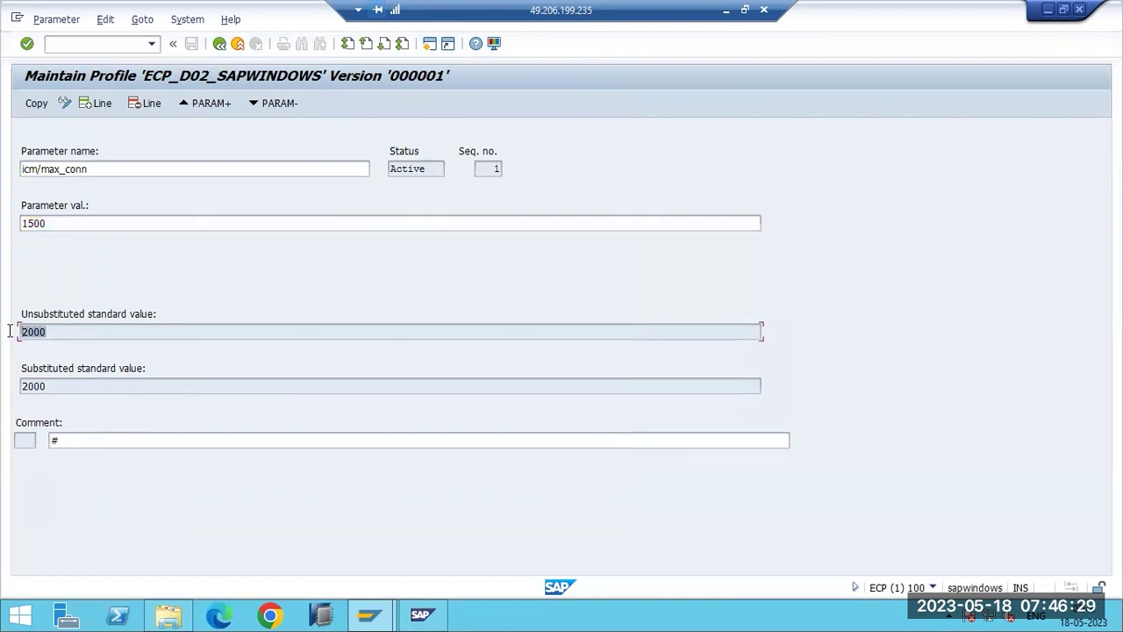
{"action": "left_click_drag", "start_coordinate": [49, 225], "coordinate": [19, 223]}
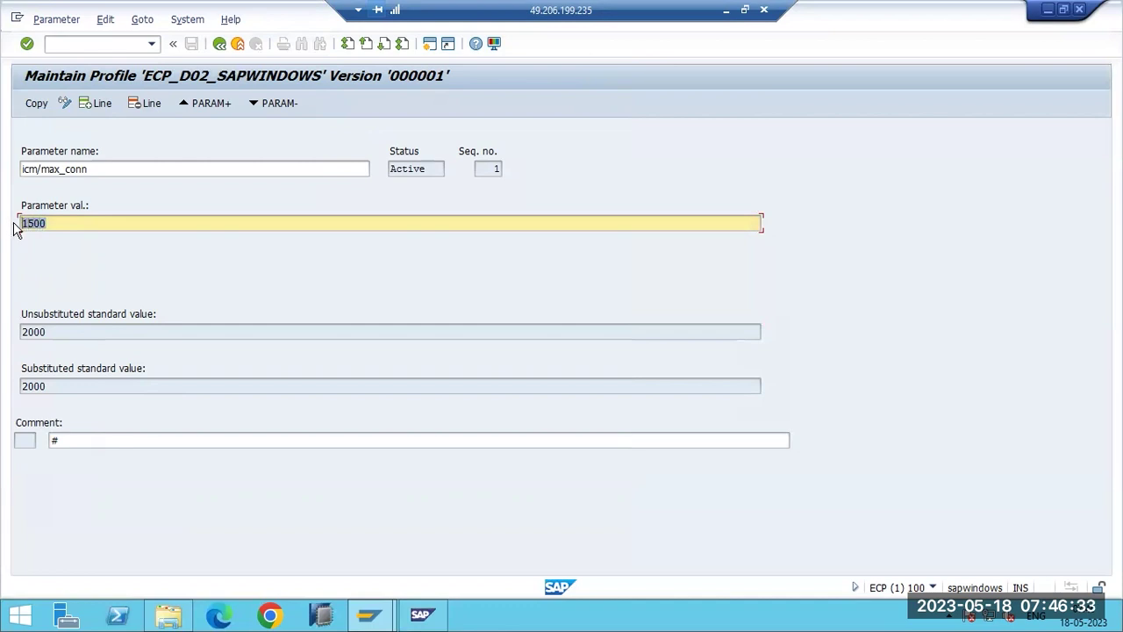
{"action": "left_click", "coordinate": [32, 105]}
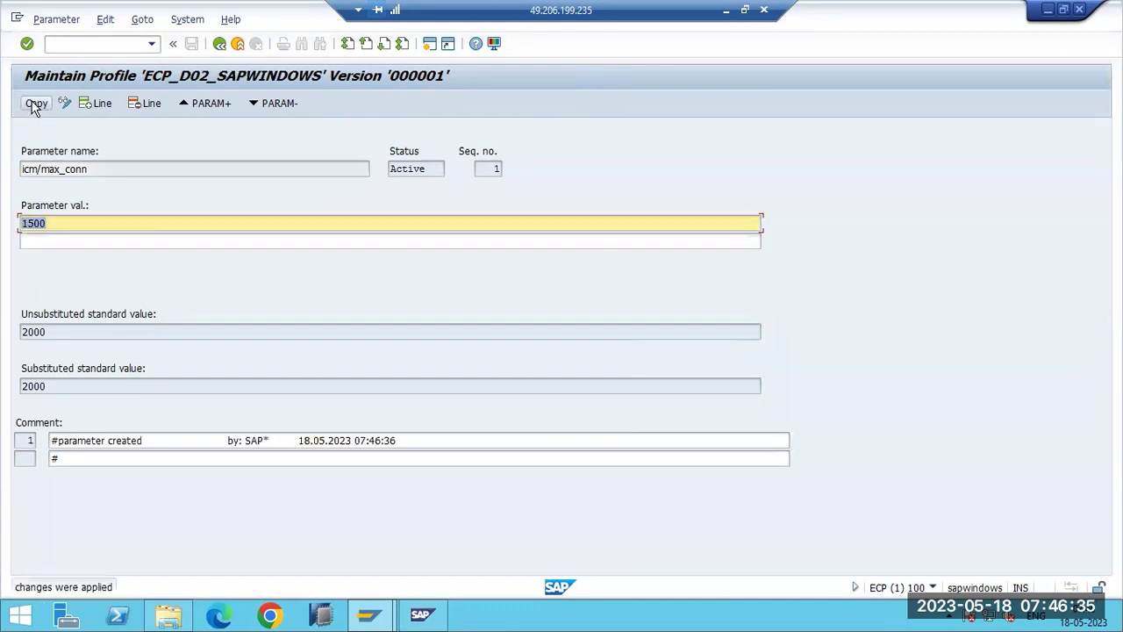
Save and activate the ECP_D02_SAPWINDOWS profile as version 000002, dismissing the info and restart notes.
{"action": "key", "text": "F3"}
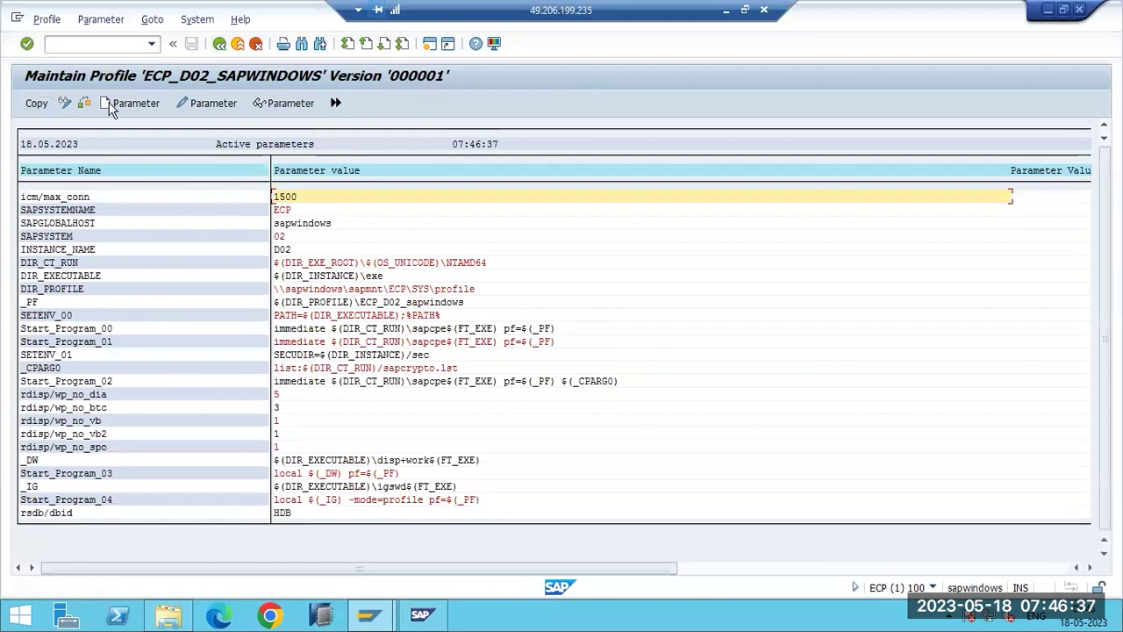
{"action": "key", "text": "F3"}
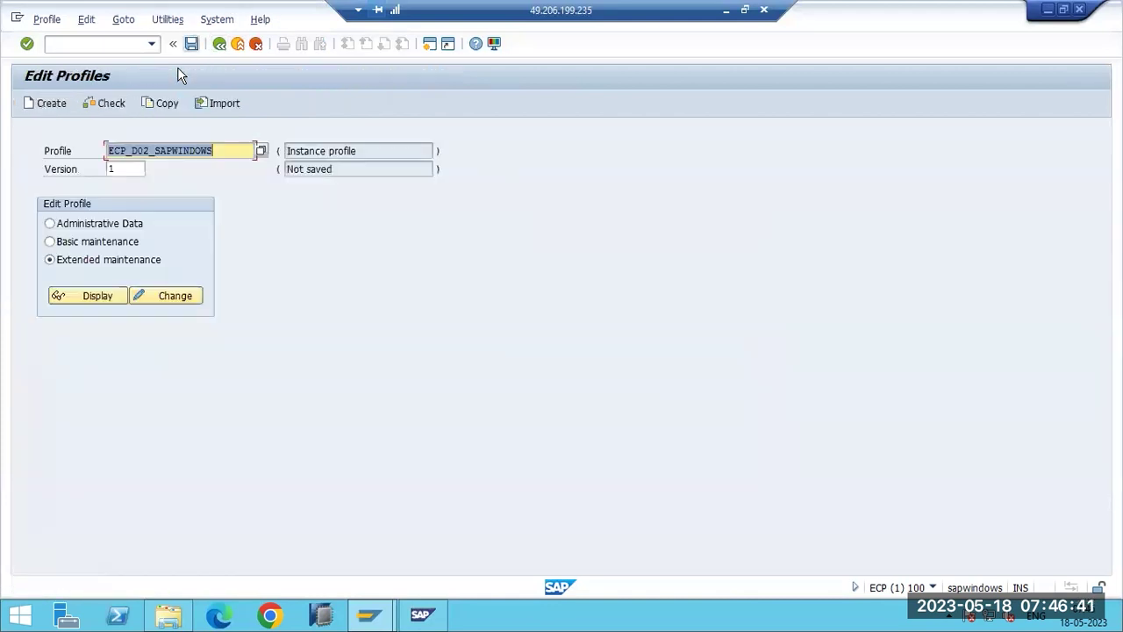
{"action": "key", "text": "ctrl+s"}
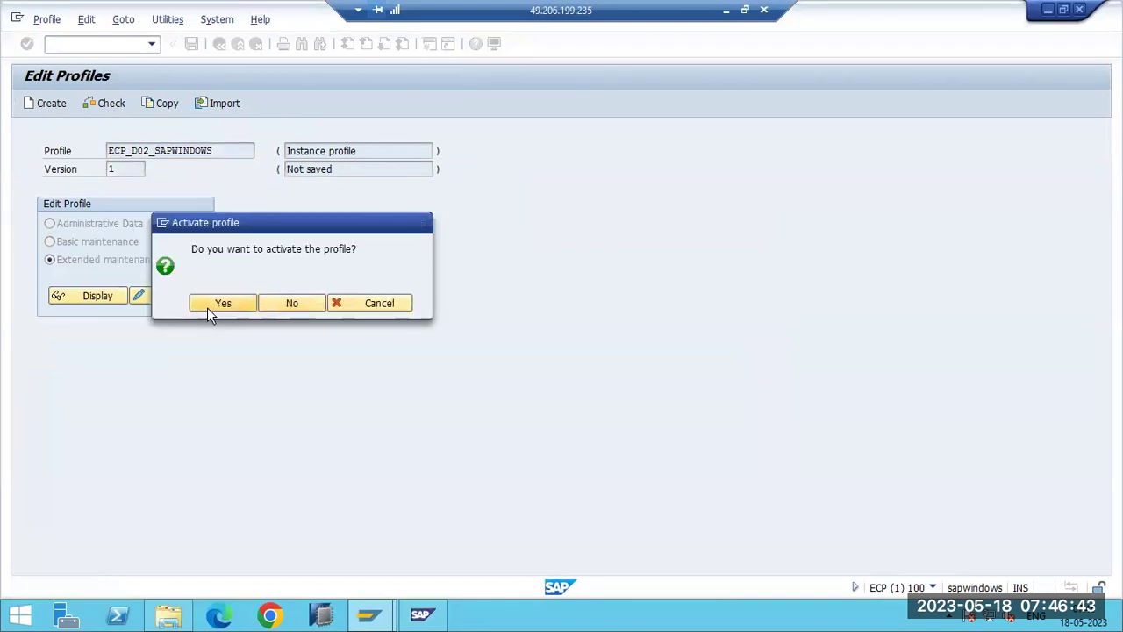
{"action": "left_click", "coordinate": [207, 303]}
{"action": "left_click", "coordinate": [393, 478]}
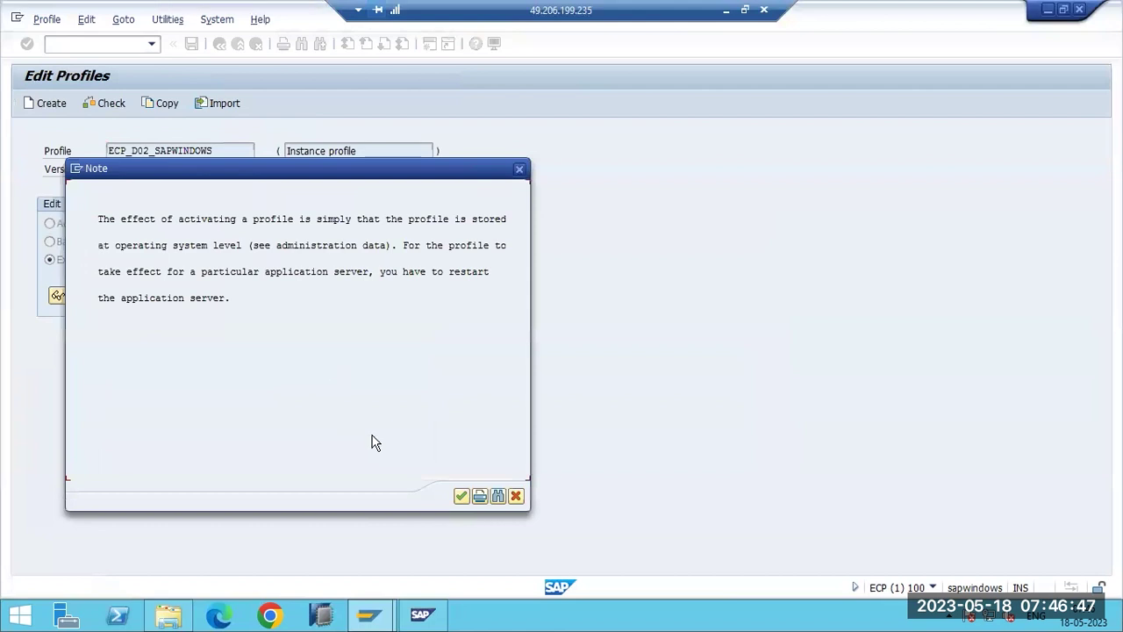
{"action": "left_click", "coordinate": [461, 495]}
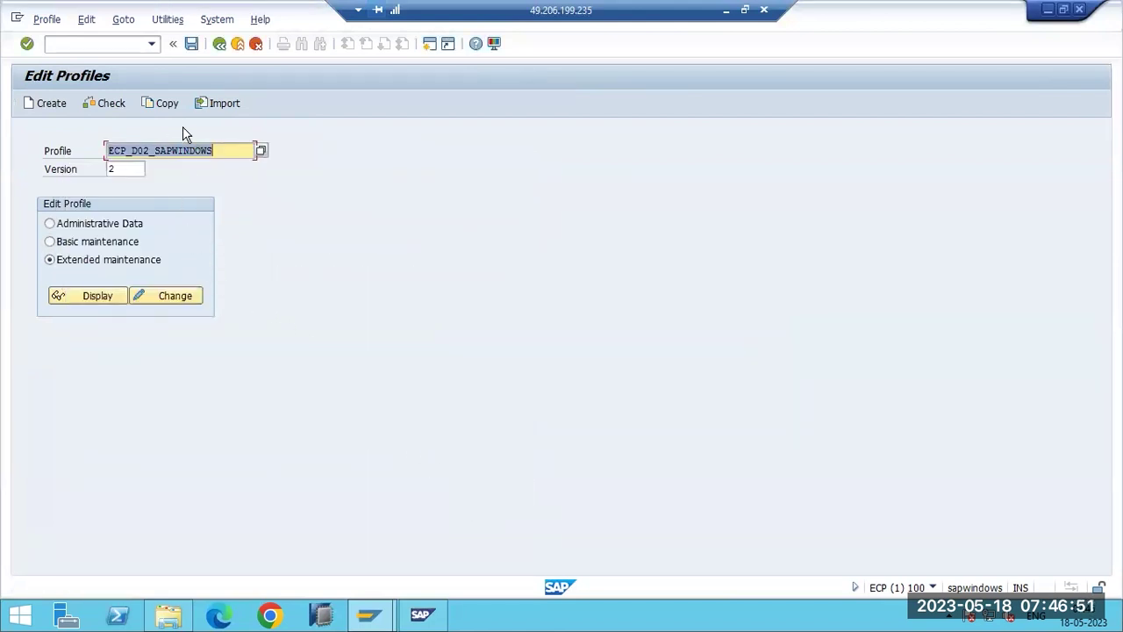
Return to the main menu and open profile parameter maintenance with rz11.
{"action": "key", "text": "F3"}
{"action": "left_click", "coordinate": [47, 43]}
{"action": "type", "text": "rz11"}
{"action": "key", "text": "Return"}
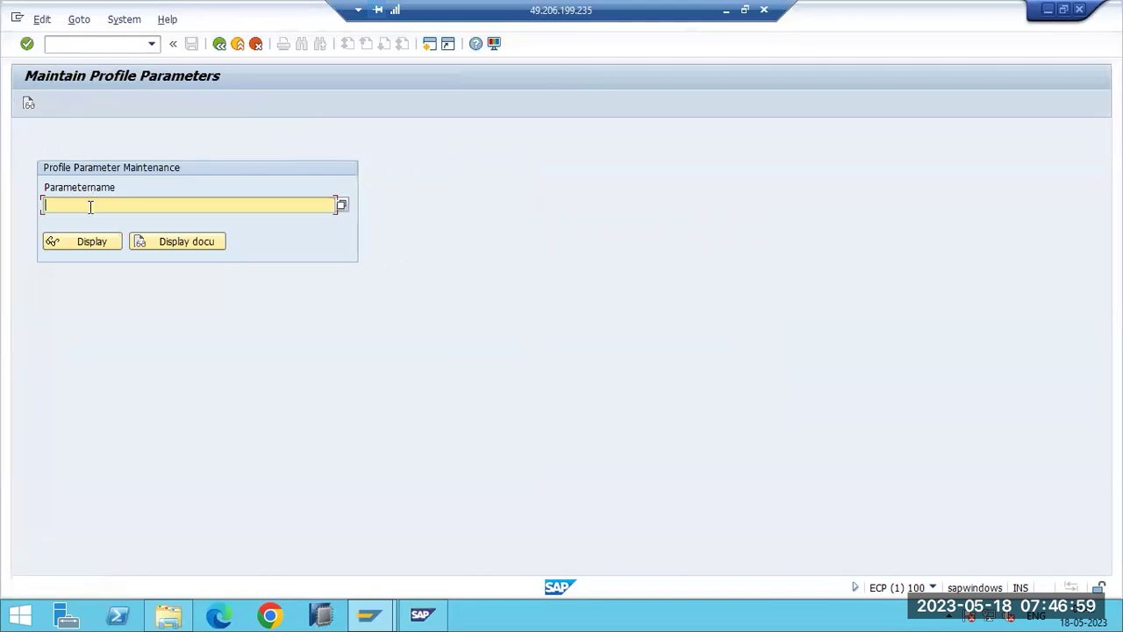
Exit RZ11 to SAP Easy Access and briefly view the recent transaction code history.
{"action": "key", "text": "F3"}
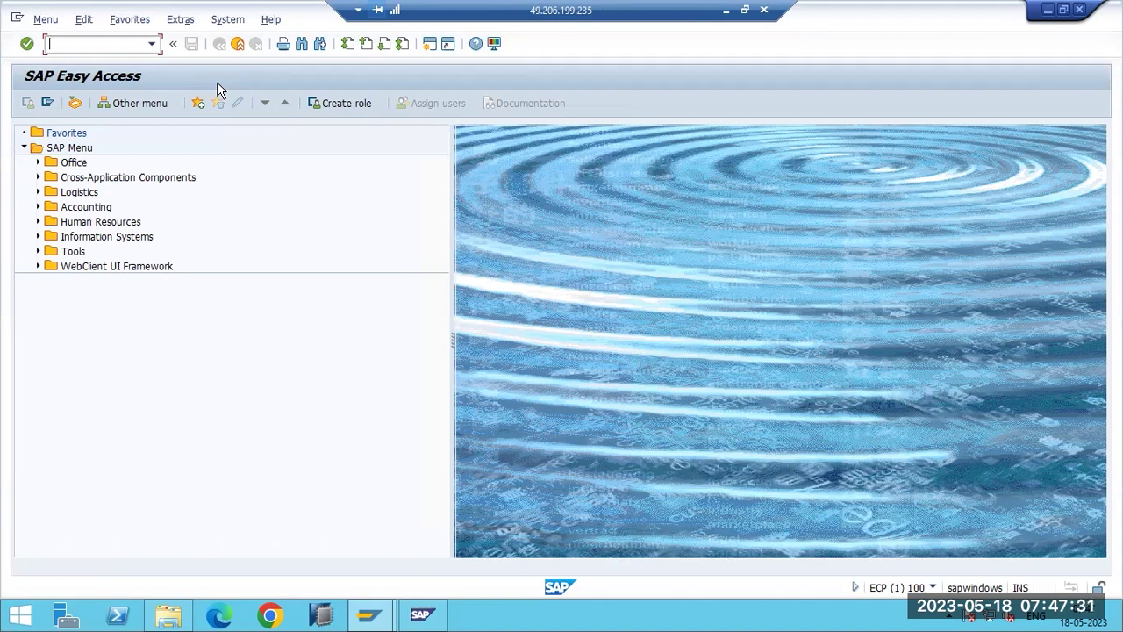
{"action": "left_click", "coordinate": [152, 44]}
{"action": "left_click", "coordinate": [153, 44]}
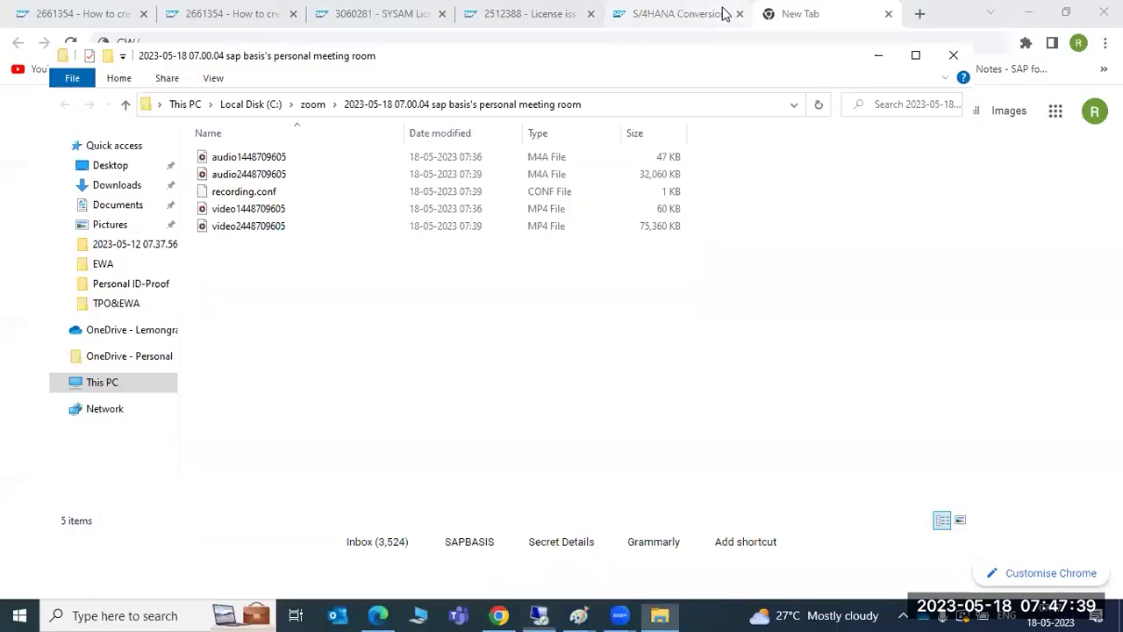
{"action": "left_click", "coordinate": [726, 9]}
{"action": "mouse_move", "coordinate": [579, 615]}
{"action": "left_click", "coordinate": [523, 552]}
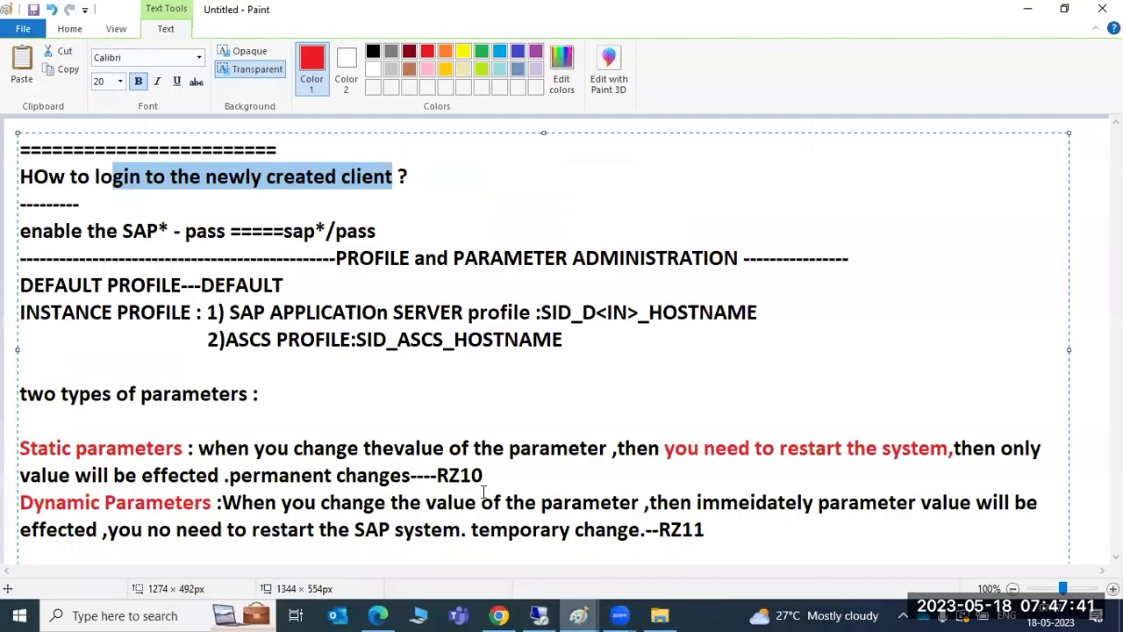
{"action": "left_click_drag", "start_coordinate": [106, 230], "coordinate": [231, 230]}
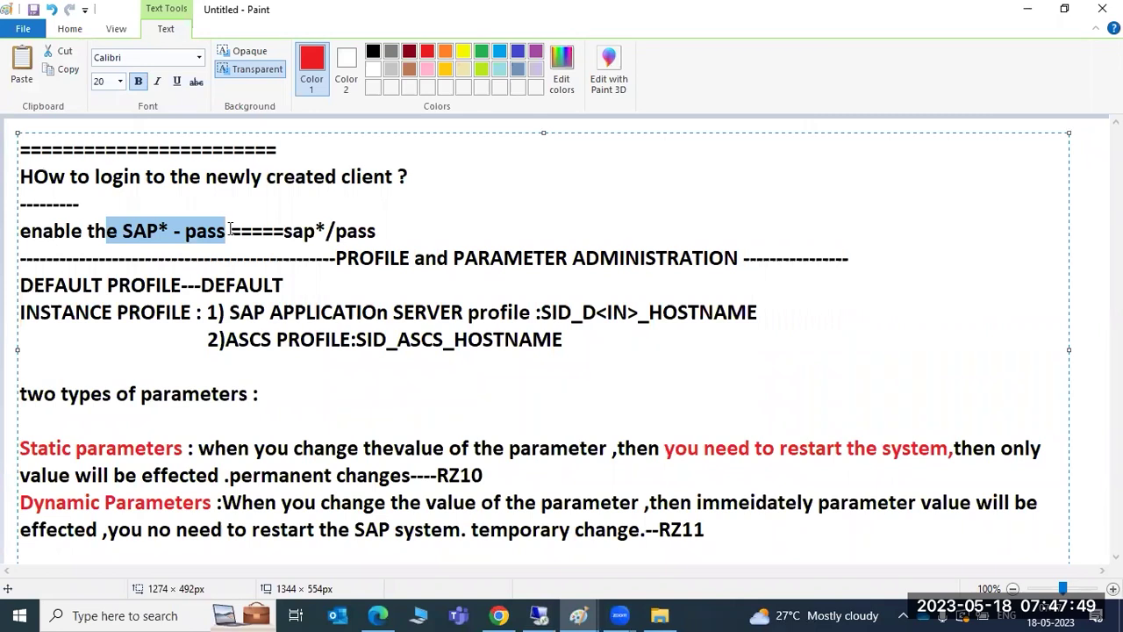
{"action": "left_click_drag", "start_coordinate": [92, 177], "coordinate": [241, 231]}
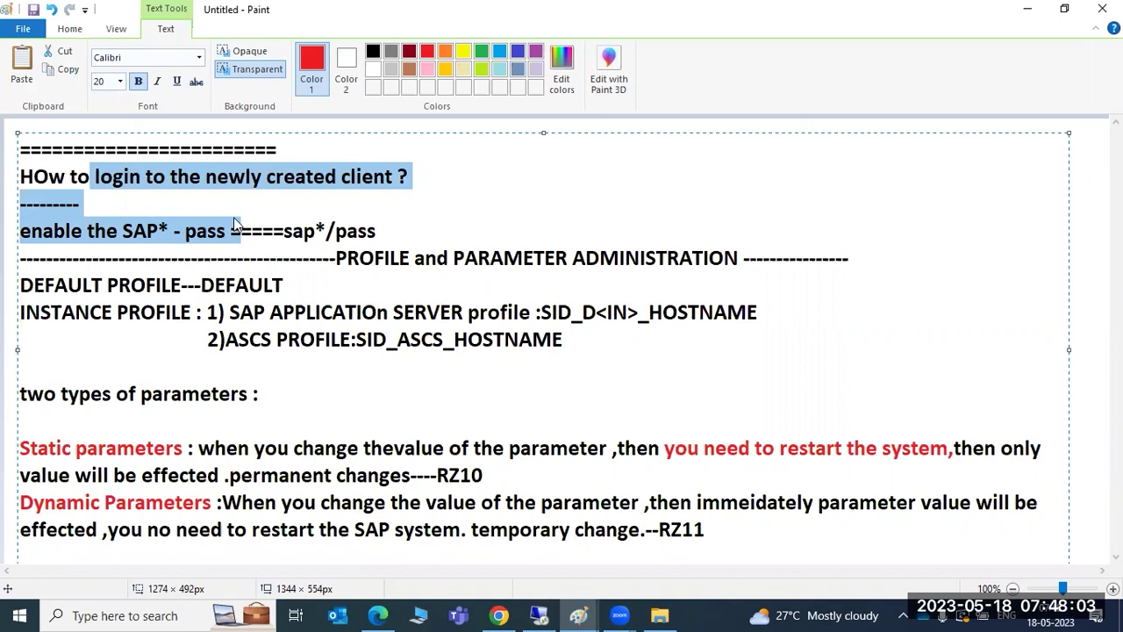
{"action": "left_click", "coordinate": [131, 230]}
{"action": "left_click_drag", "start_coordinate": [184, 231], "coordinate": [223, 241]}
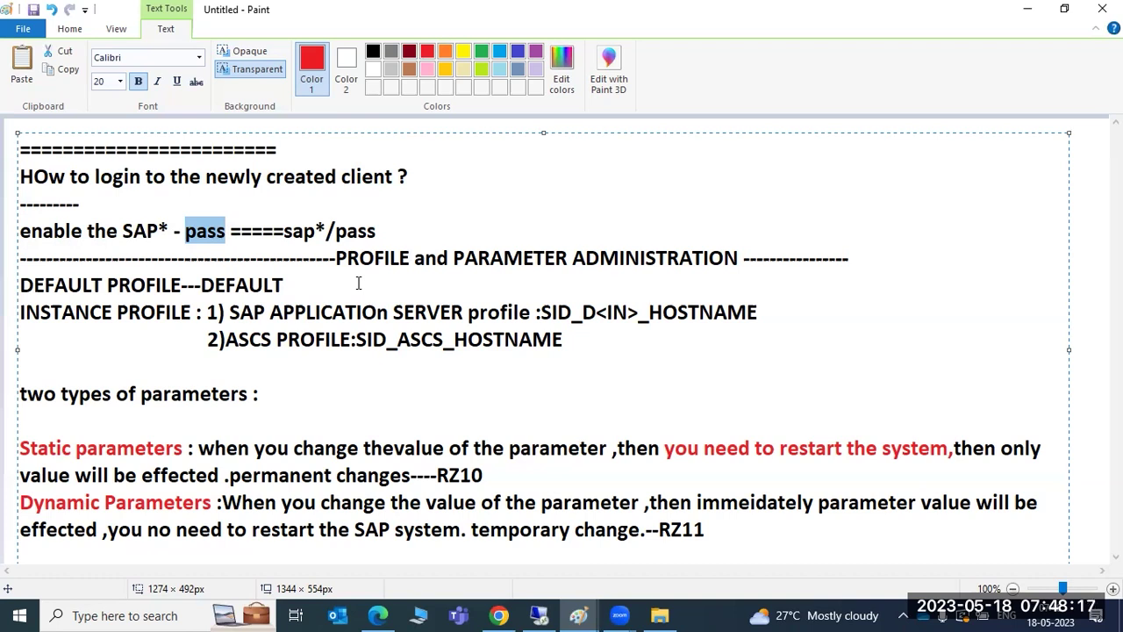
{"action": "left_click", "coordinate": [546, 613]}
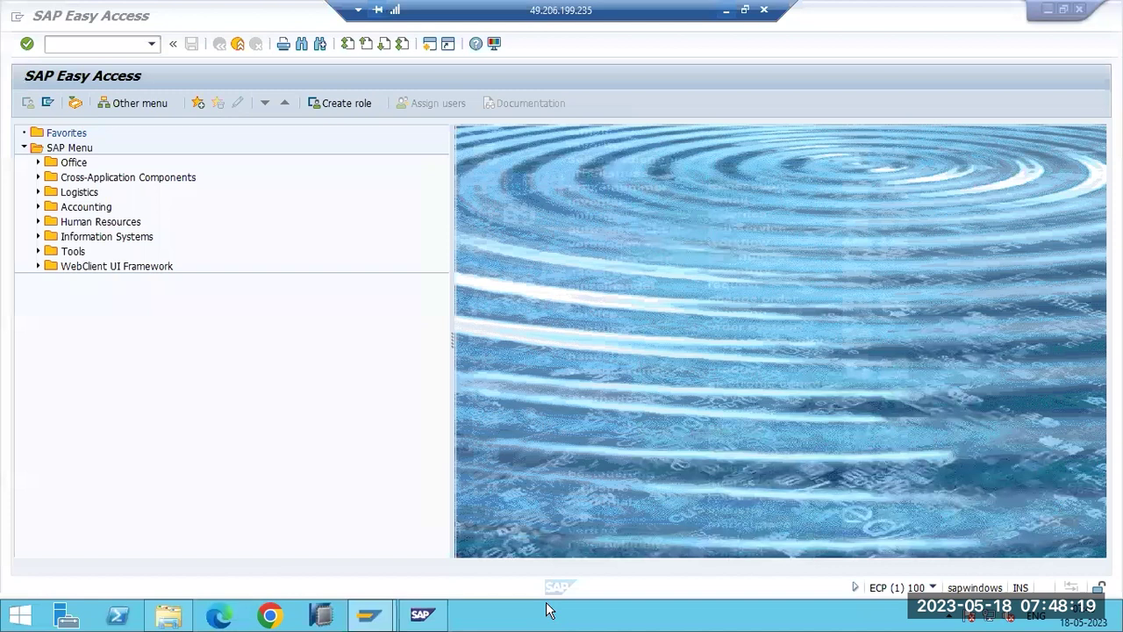
Run rz10 and display the DEFAULT profile's parameters in extended maintenance.
{"action": "left_click", "coordinate": [84, 44]}
{"action": "type", "text": "rz10"}
{"action": "key", "text": "Return"}
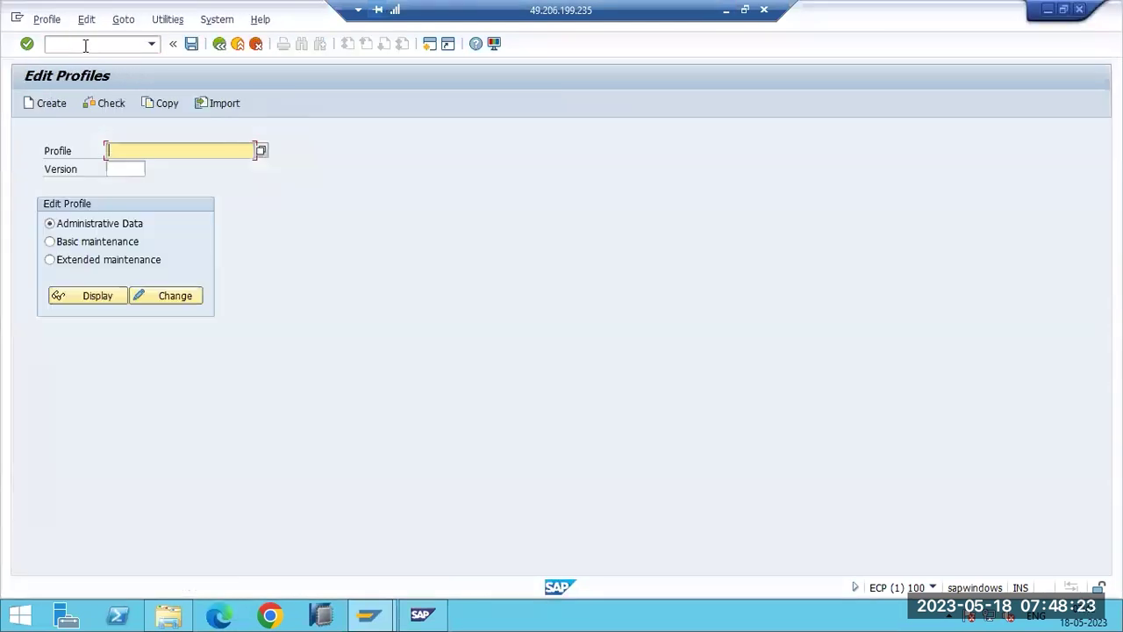
{"action": "left_click", "coordinate": [260, 151]}
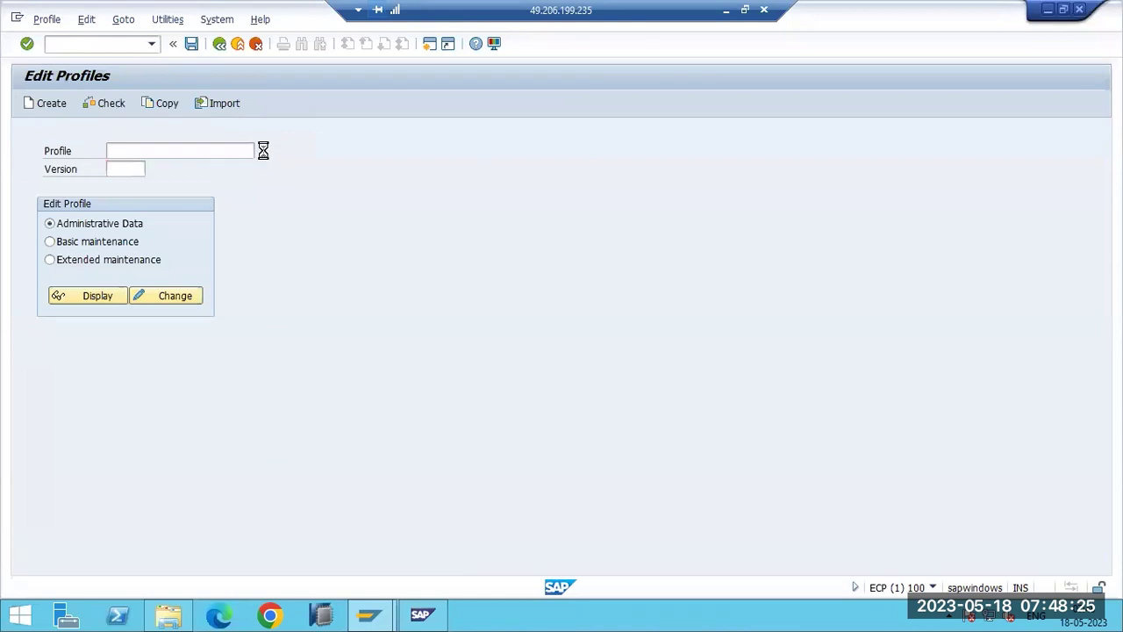
{"action": "double_click", "coordinate": [64, 100]}
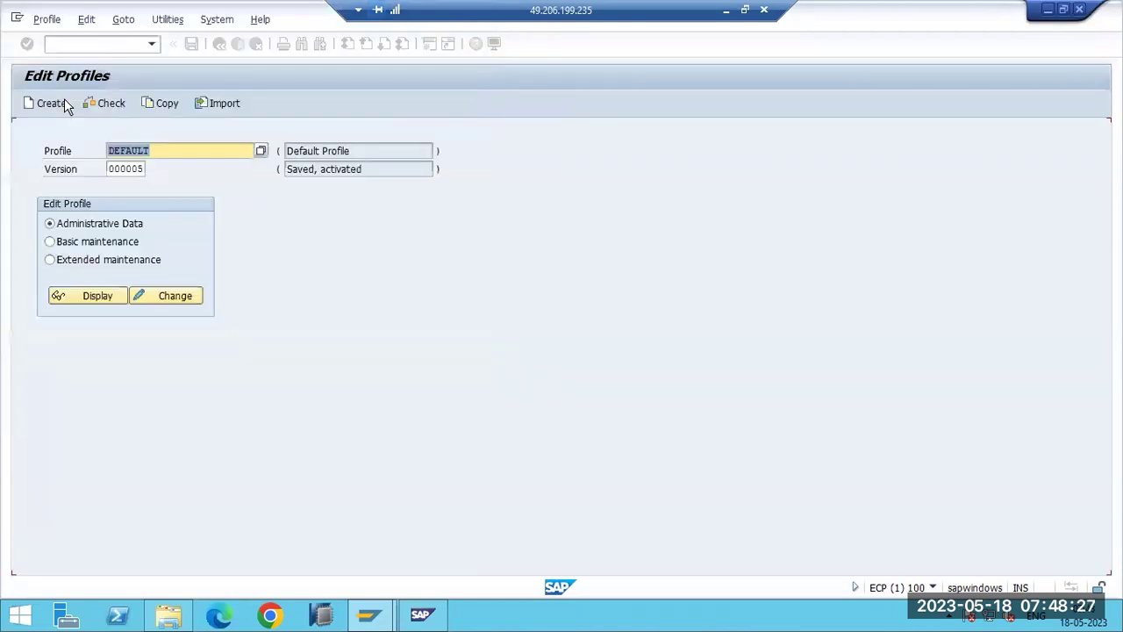
{"action": "left_click", "coordinate": [104, 260]}
{"action": "left_click", "coordinate": [101, 294]}
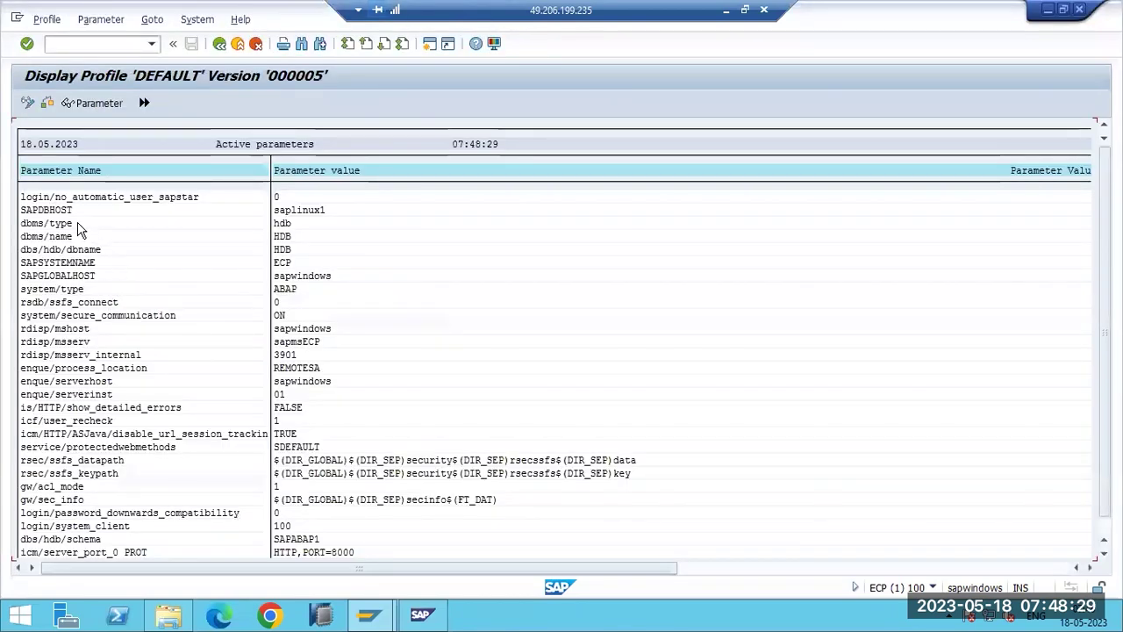
Check that login/no_automatic_user_sapstar has value 0, then go back to the profile screen.
{"action": "double_click", "coordinate": [162, 196]}
{"action": "left_click", "coordinate": [59, 223]}
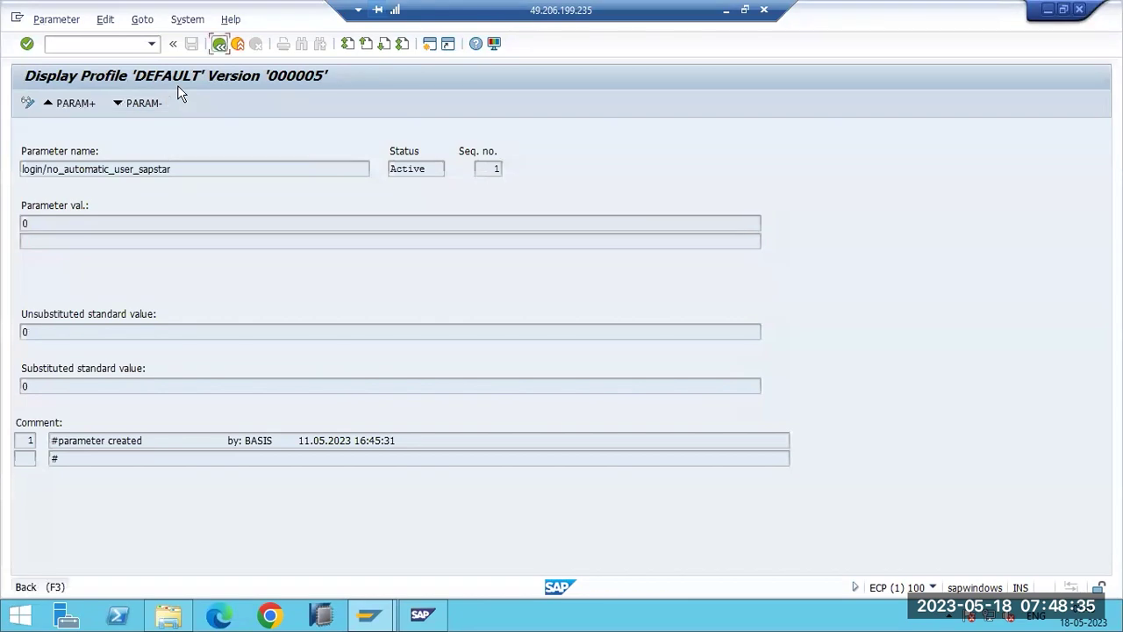
{"action": "key", "text": "F3"}
{"action": "key", "text": "F3"}
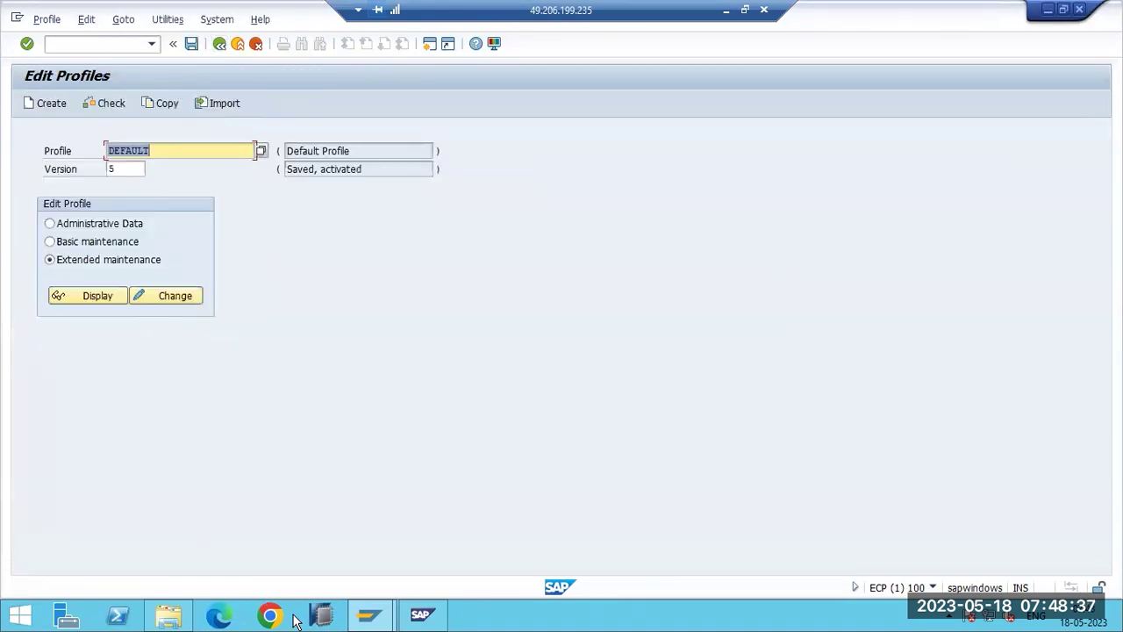
Open the SAP ECP - GROUPS logon and enter client 300 with user SAP*, moving to the password.
{"action": "mouse_move", "coordinate": [369, 614]}
{"action": "left_click", "coordinate": [307, 526]}
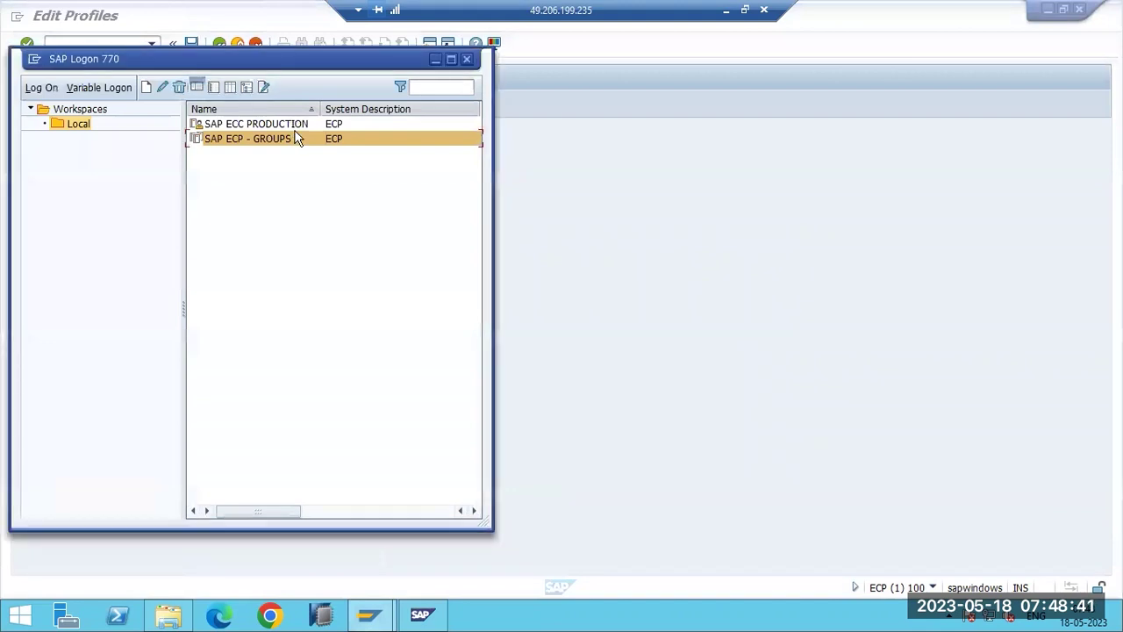
{"action": "double_click", "coordinate": [297, 139]}
{"action": "left_click", "coordinate": [145, 133]}
{"action": "type", "text": "300"}
{"action": "key", "text": "Tab"}
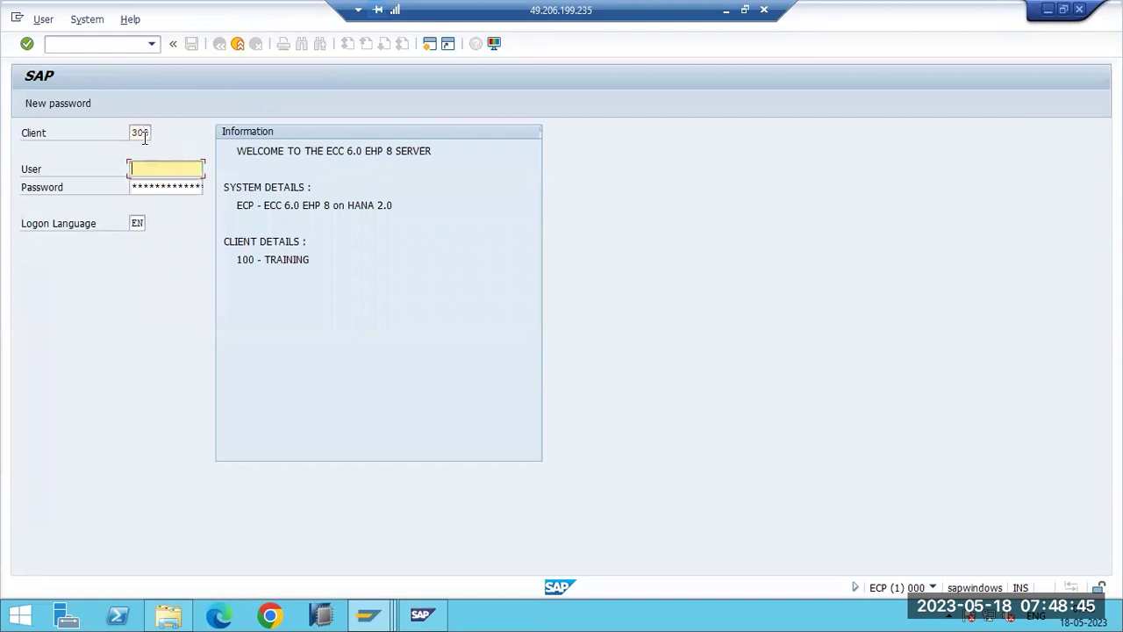
{"action": "type", "text": "sap*"}
{"action": "key", "text": "Tab"}
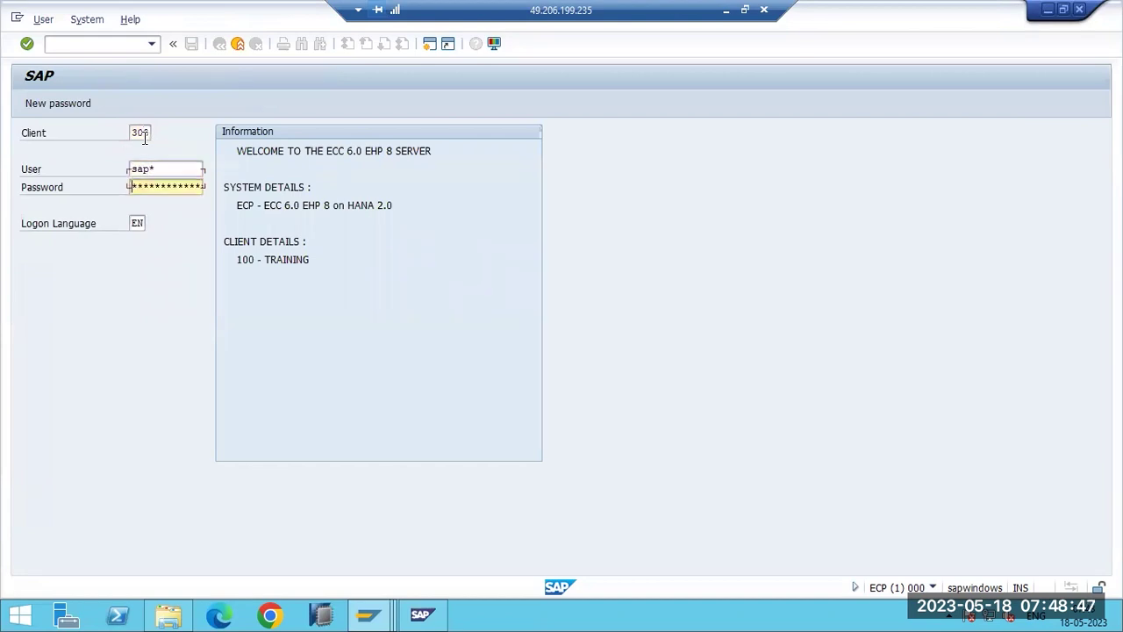
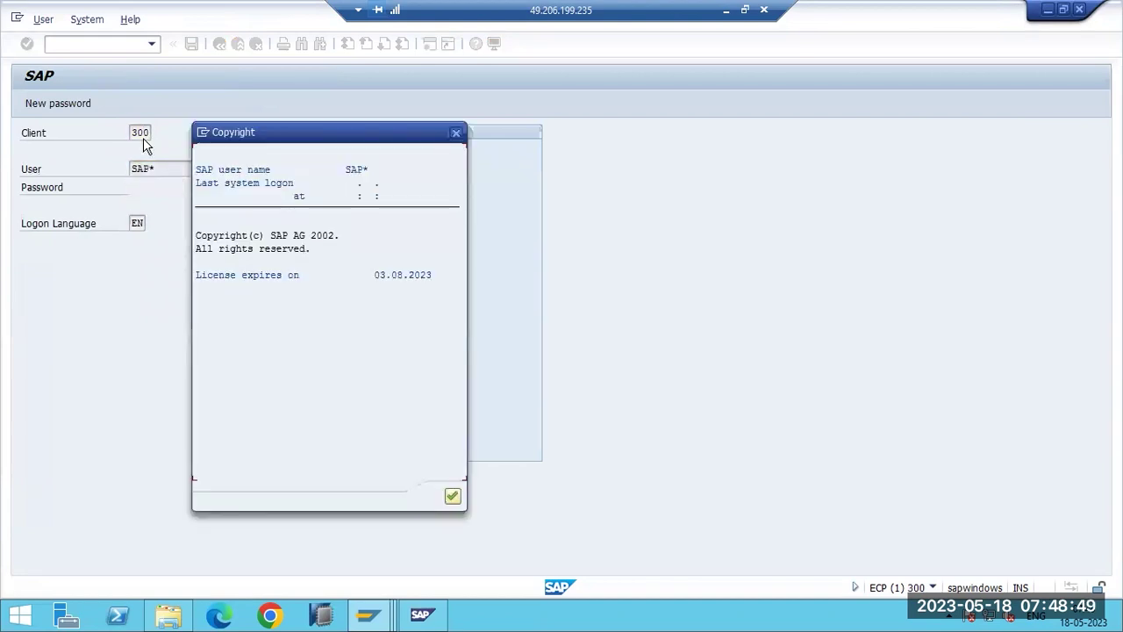
Dismiss the copyright notice, log off the client 300 session and minimise the remote desktop.
{"action": "key", "text": "Return"}
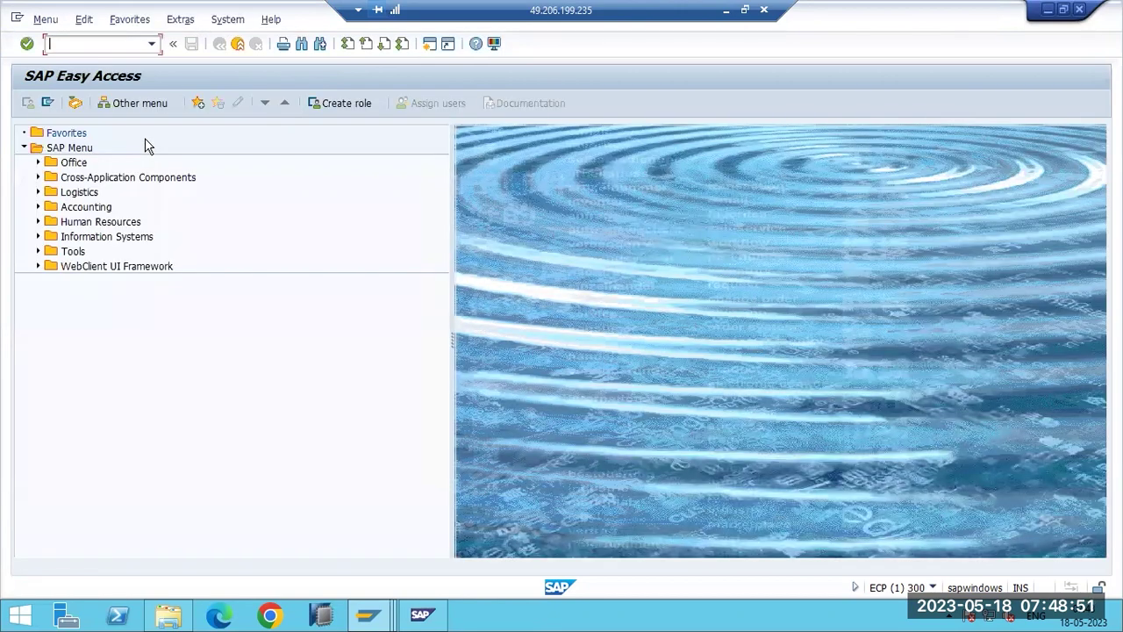
{"action": "left_click", "coordinate": [1080, 11]}
{"action": "left_click", "coordinate": [154, 307]}
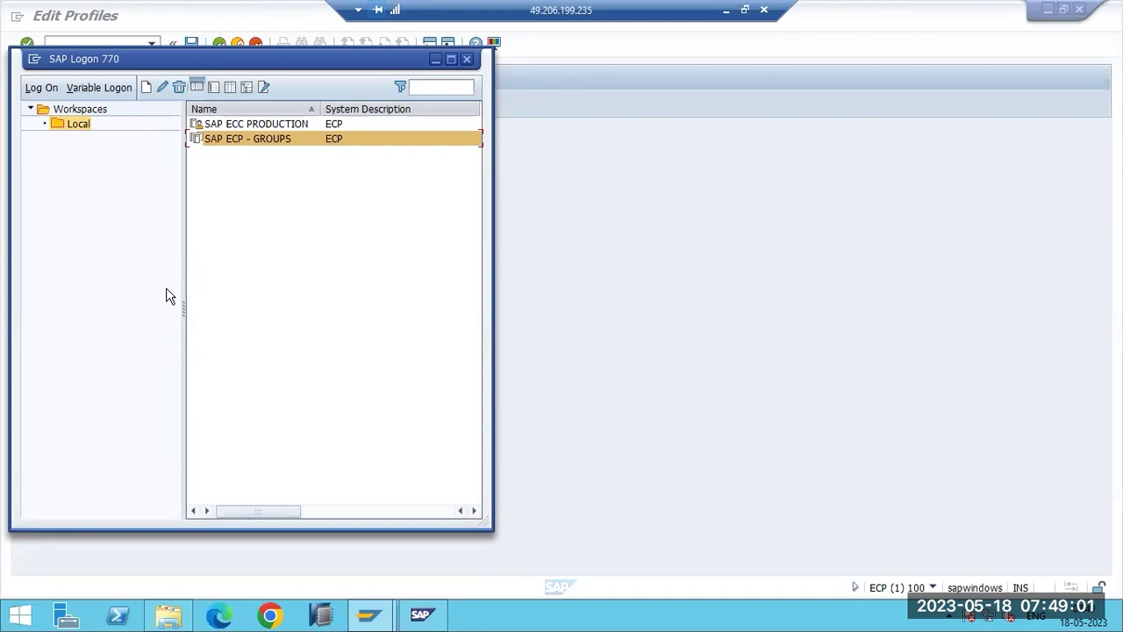
{"action": "left_click", "coordinate": [725, 9]}
Highlight the Profile and Parameter Administration heading, the RZ10 static-parameter line and its red restart warning.
{"action": "left_click", "coordinate": [332, 254]}
{"action": "left_click_drag", "start_coordinate": [331, 254], "coordinate": [746, 255]}
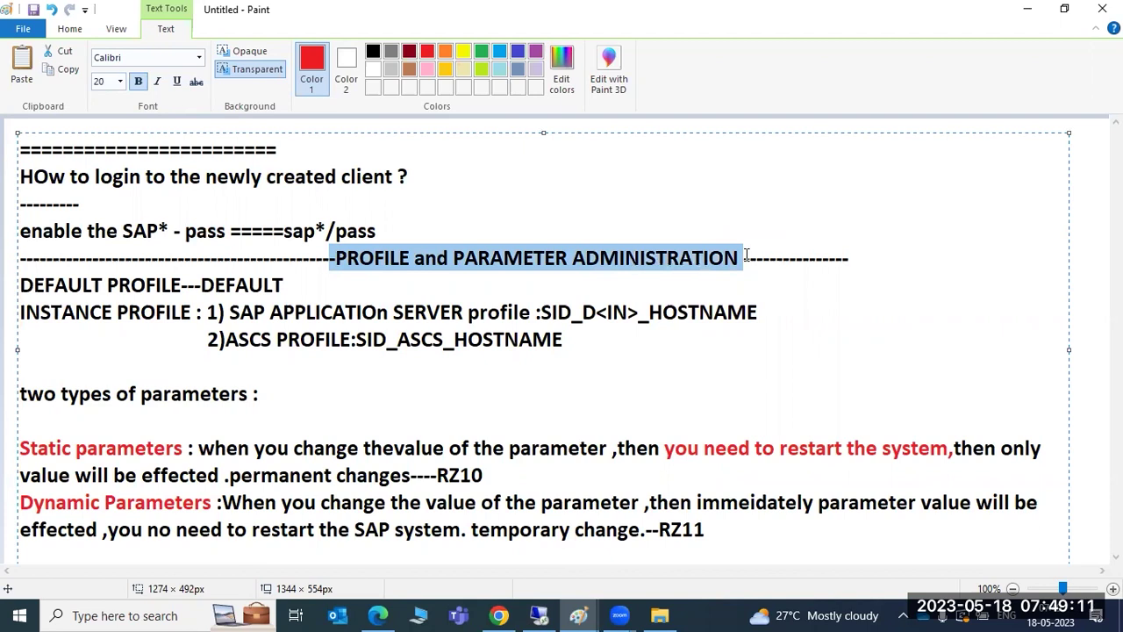
{"action": "left_click_drag", "start_coordinate": [519, 469], "coordinate": [437, 475]}
{"action": "left_click_drag", "start_coordinate": [365, 448], "coordinate": [428, 449]}
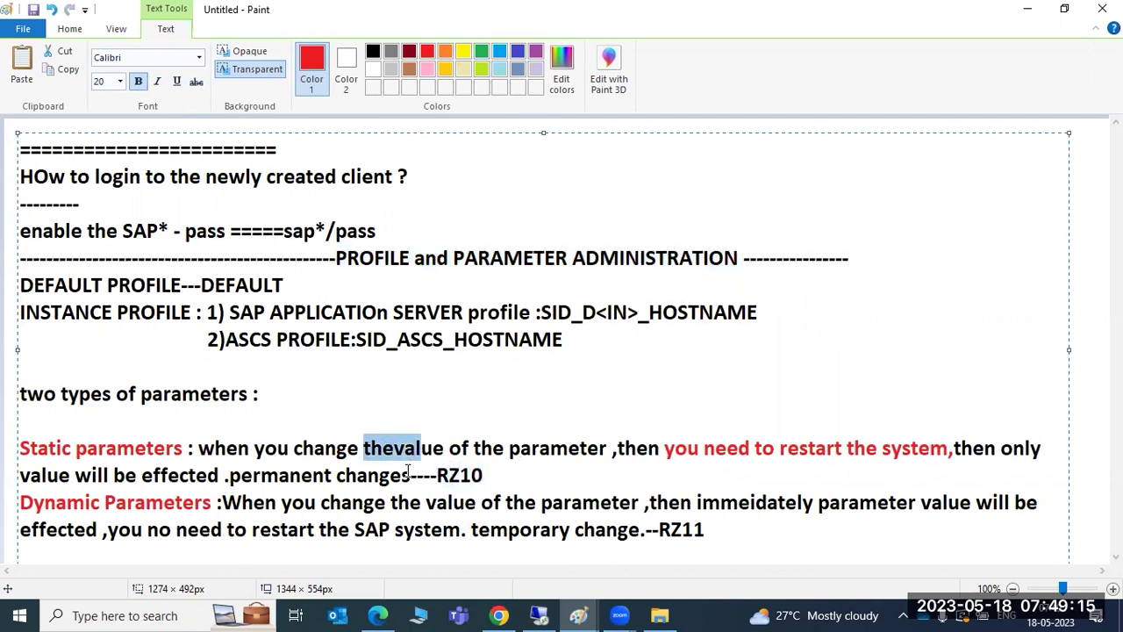
{"action": "left_click", "coordinate": [410, 474]}
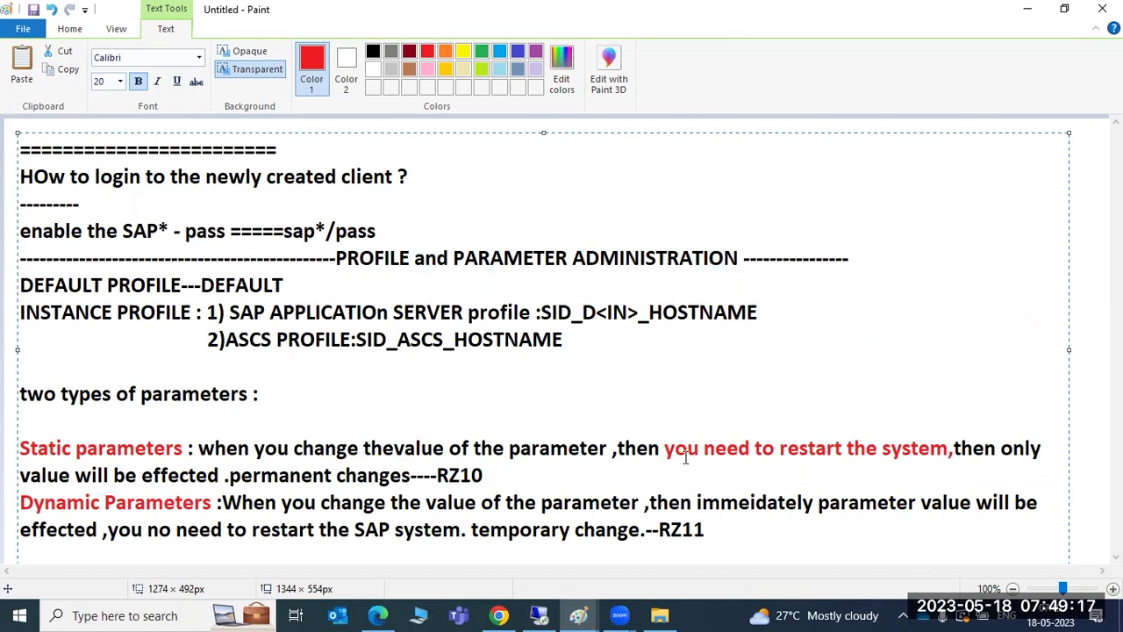
{"action": "left_click_drag", "start_coordinate": [717, 439], "coordinate": [955, 444]}
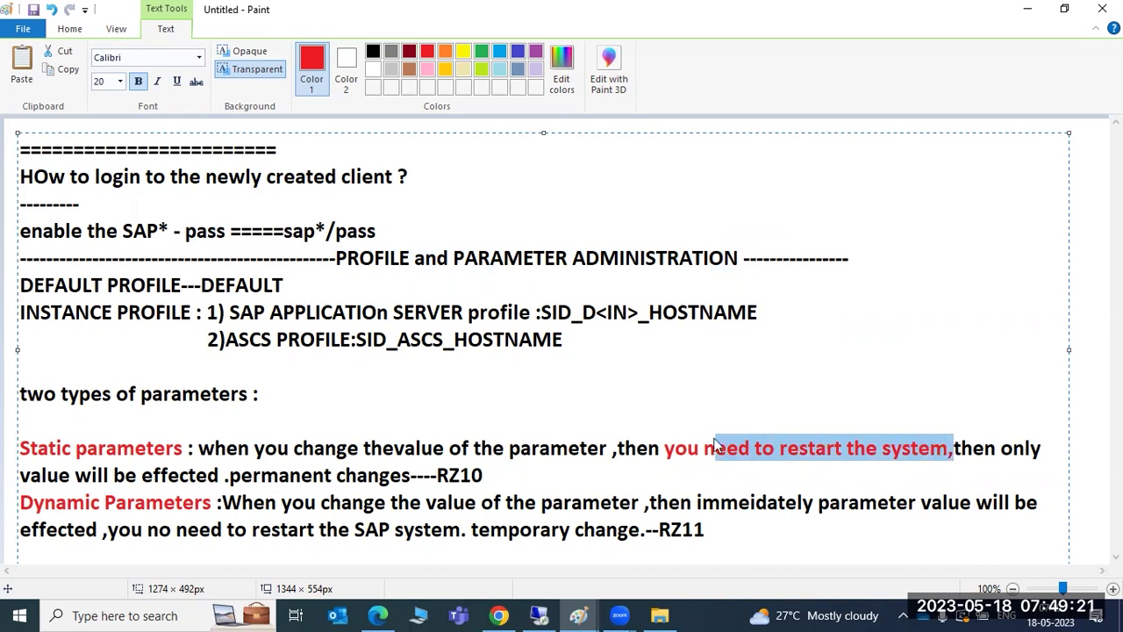
{"action": "left_click_drag", "start_coordinate": [674, 447], "coordinate": [949, 457]}
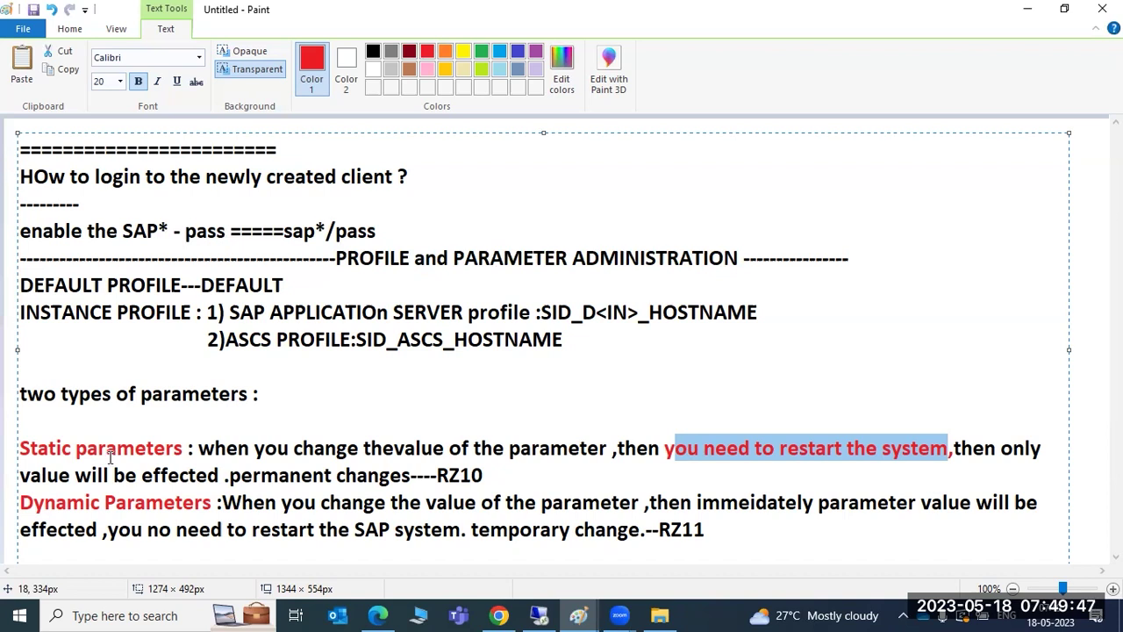
{"action": "left_click_drag", "start_coordinate": [202, 455], "coordinate": [519, 462]}
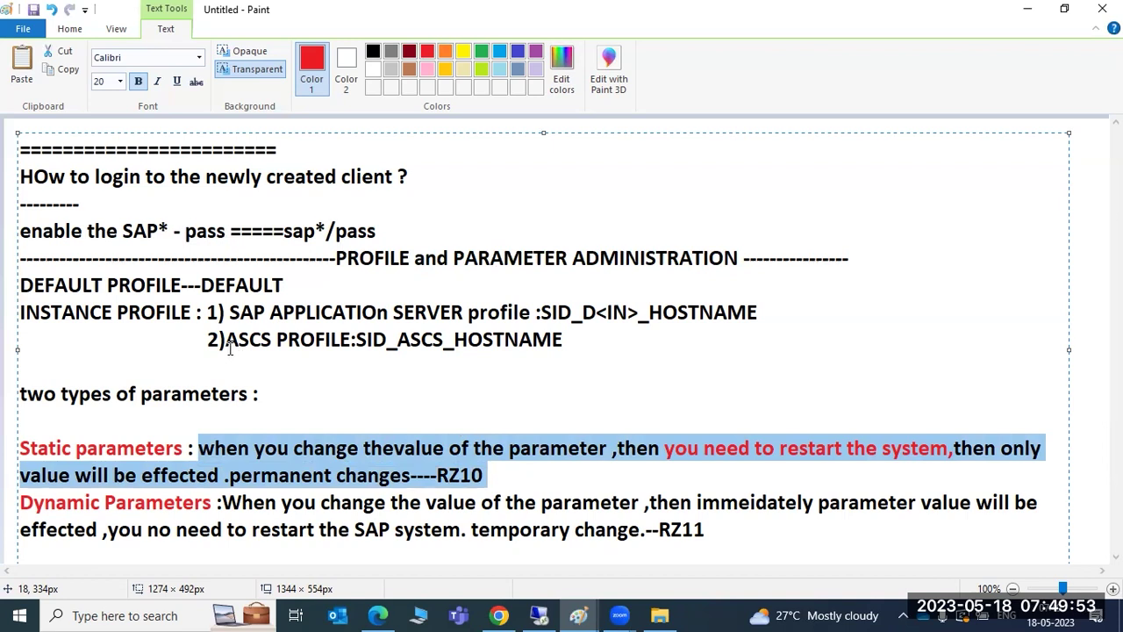
{"action": "left_click", "coordinate": [145, 176]}
{"action": "left_click_drag", "start_coordinate": [335, 259], "coordinate": [739, 268]}
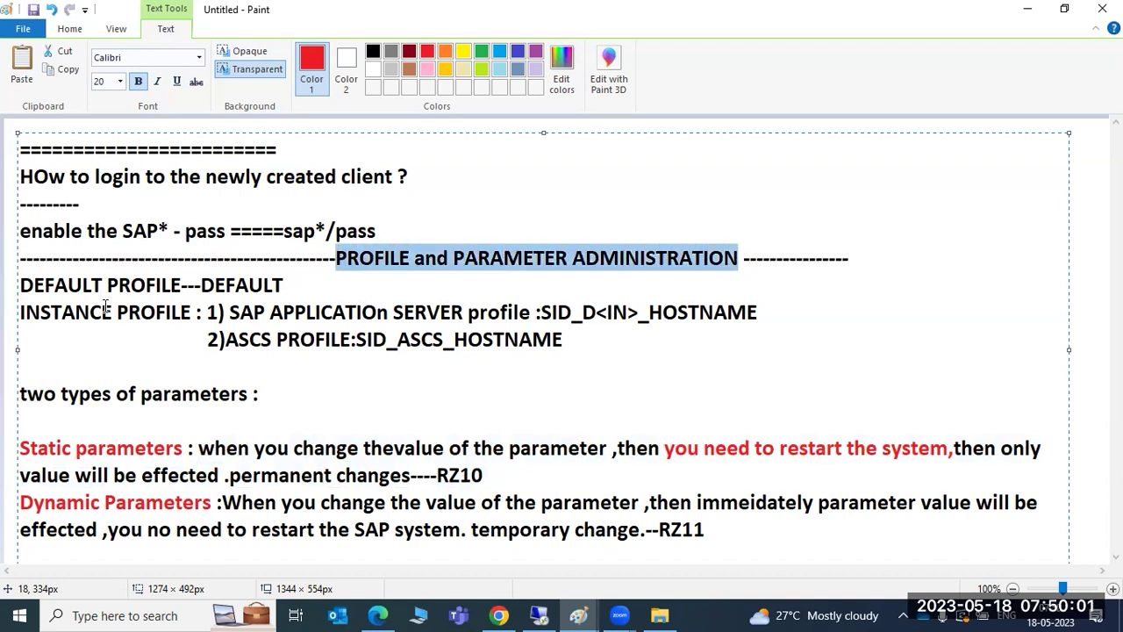
{"action": "left_click_drag", "start_coordinate": [33, 284], "coordinate": [458, 365]}
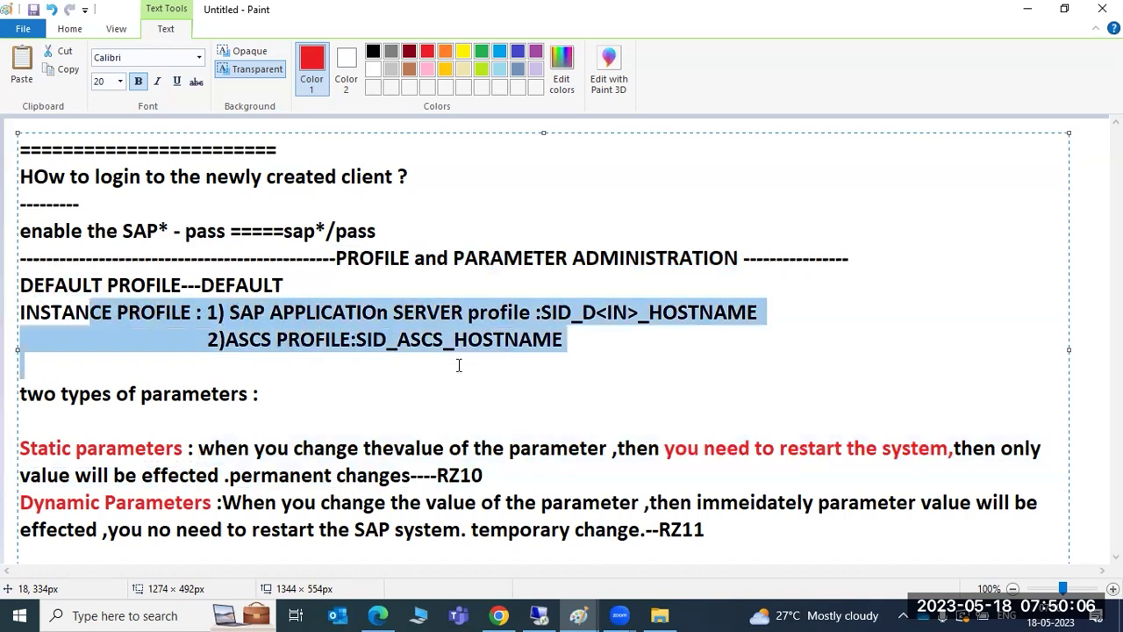
{"action": "left_click", "coordinate": [248, 342]}
{"action": "left_click_drag", "start_coordinate": [225, 341], "coordinate": [354, 340]}
{"action": "left_click_drag", "start_coordinate": [230, 313], "coordinate": [345, 316]}
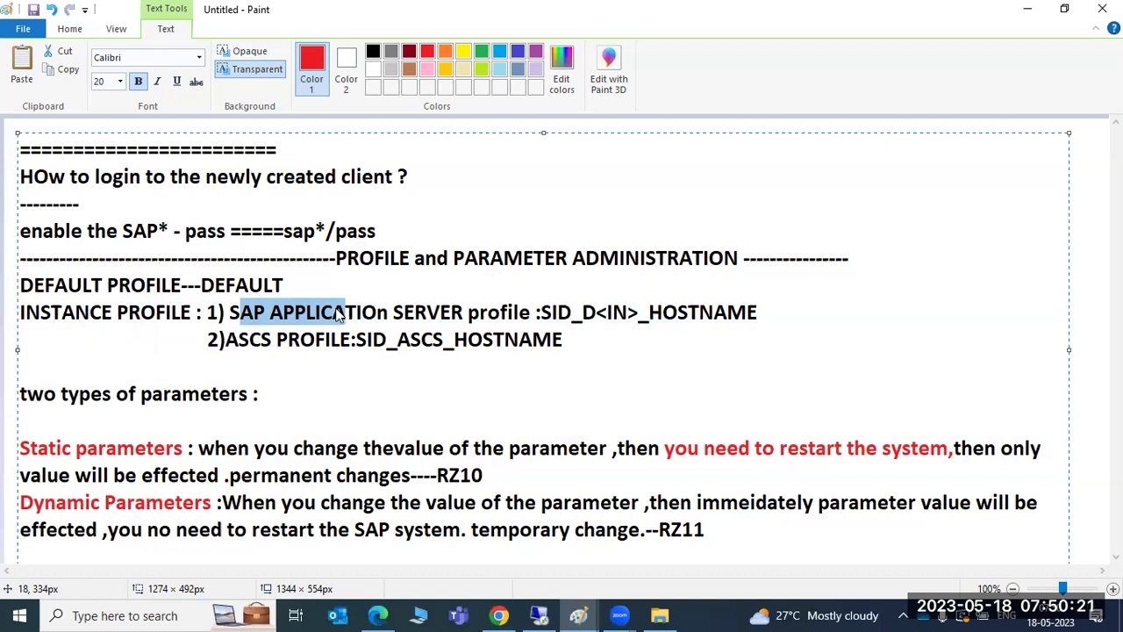
{"action": "left_click", "coordinate": [253, 314]}
{"action": "left_click_drag", "start_coordinate": [230, 313], "coordinate": [551, 320]}
{"action": "left_click_drag", "start_coordinate": [201, 285], "coordinate": [300, 286]}
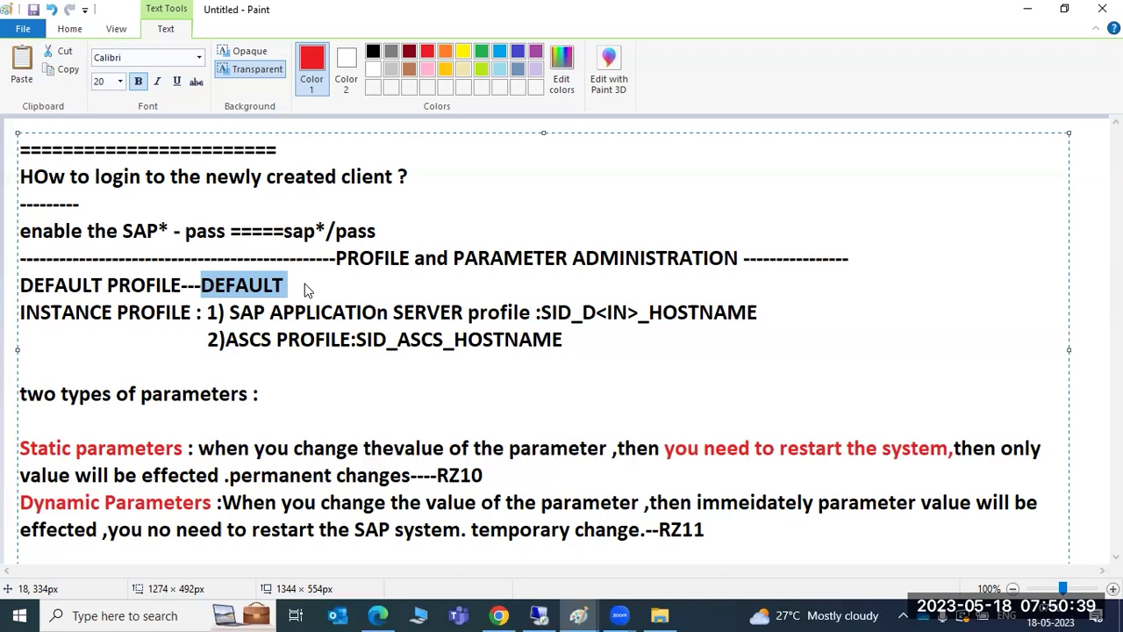
{"action": "left_click_drag", "start_coordinate": [437, 475], "coordinate": [481, 475]}
{"action": "left_click_drag", "start_coordinate": [658, 530], "coordinate": [706, 532]}
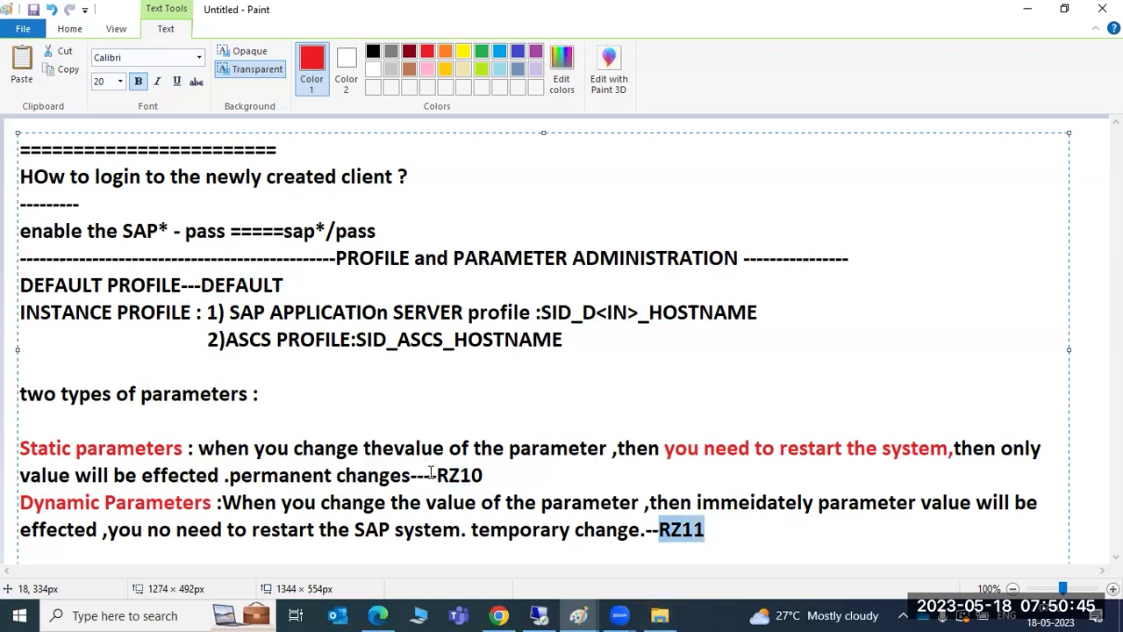
{"action": "left_click_drag", "start_coordinate": [195, 448], "coordinate": [725, 544]}
{"action": "left_click_drag", "start_coordinate": [71, 449], "coordinate": [130, 450]}
{"action": "left_click_drag", "start_coordinate": [103, 502], "coordinate": [147, 502]}
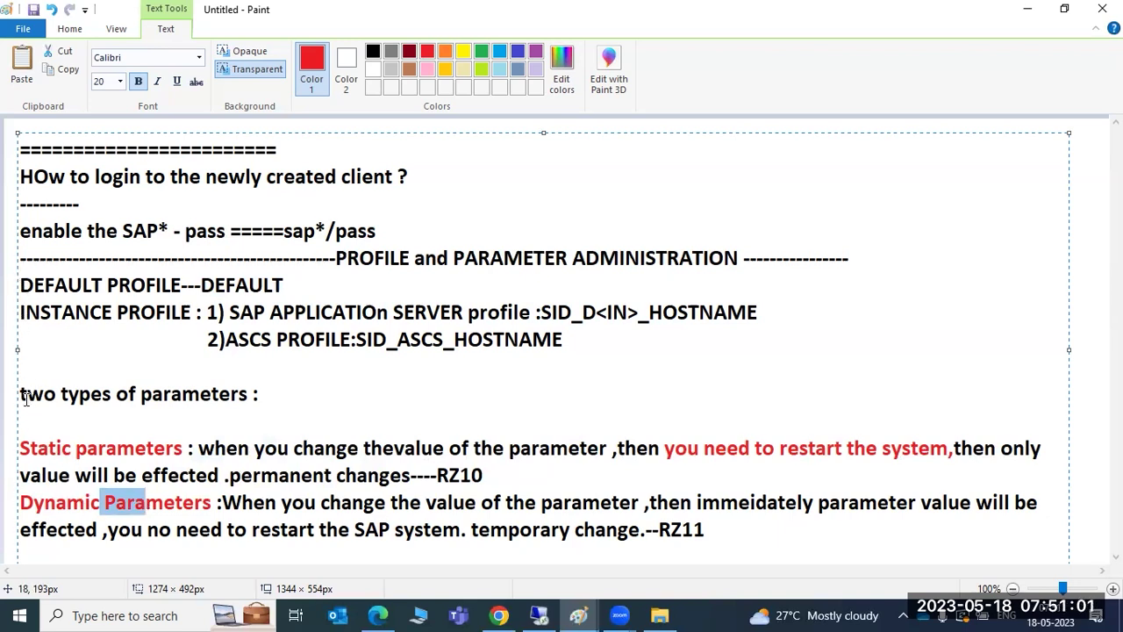
{"action": "left_click_drag", "start_coordinate": [19, 447], "coordinate": [713, 548]}
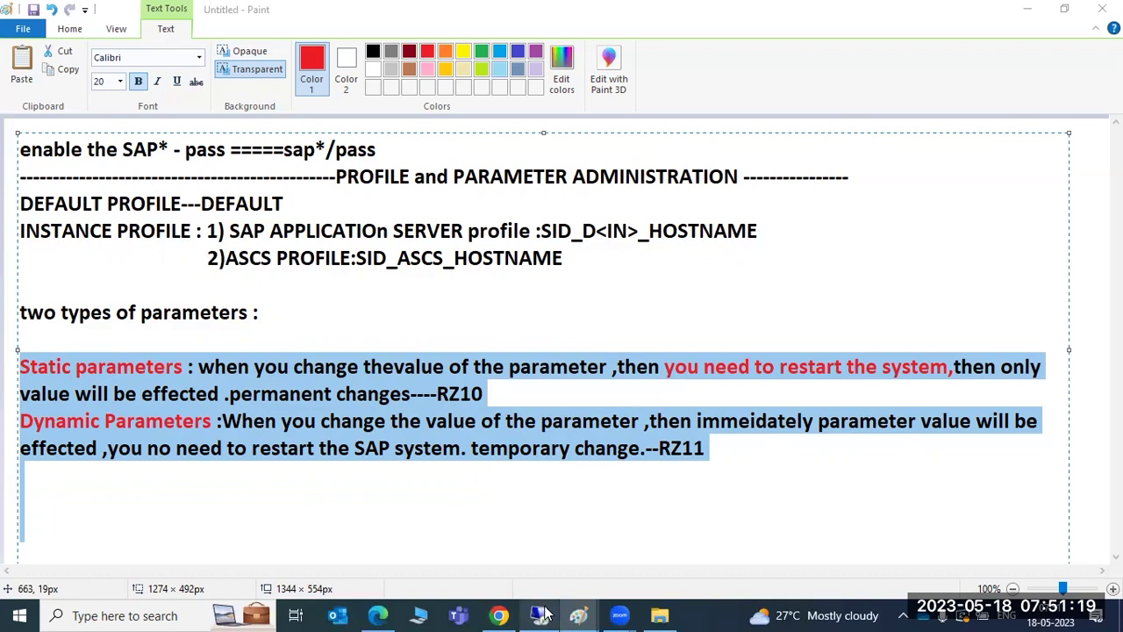
Replace the parameter list with 'How to stop/start the SAP services :', a separator and 'WINDOWS : MMC -->SID --> STOP/start/restart'.
{"action": "mouse_move", "coordinate": [584, 614]}
{"action": "left_click", "coordinate": [654, 526]}
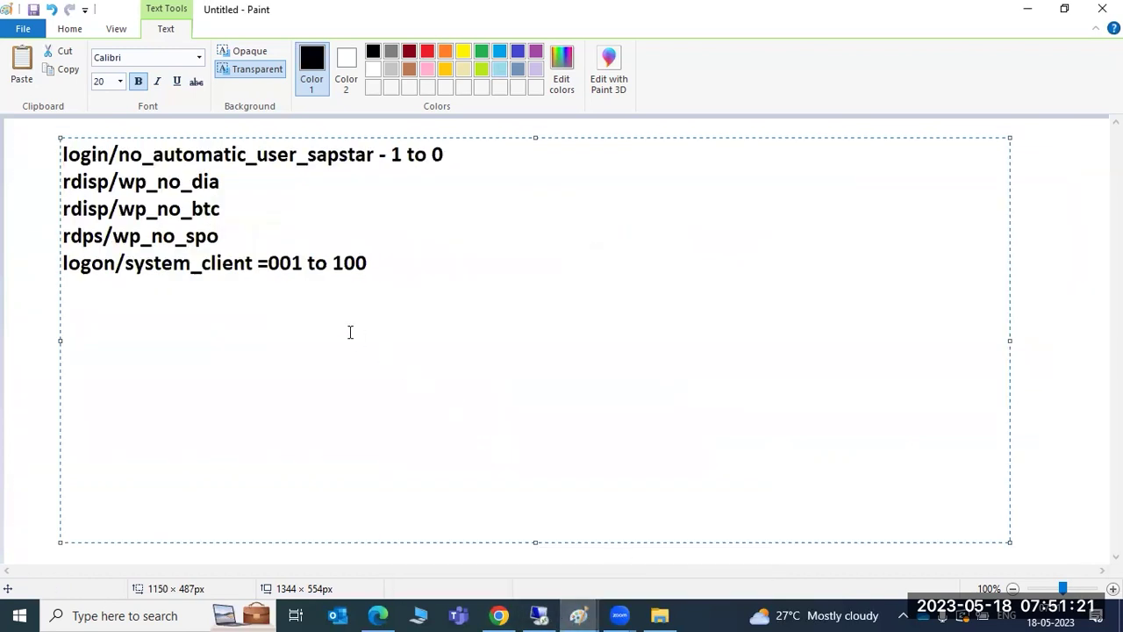
{"action": "mouse_move", "coordinate": [390, 279]}
{"action": "left_mouse_down"}
{"action": "mouse_move", "coordinate": [41, 175]}
{"action": "mouse_move", "coordinate": [23, 141]}
{"action": "mouse_move", "coordinate": [37, 134]}
{"action": "left_mouse_up"}
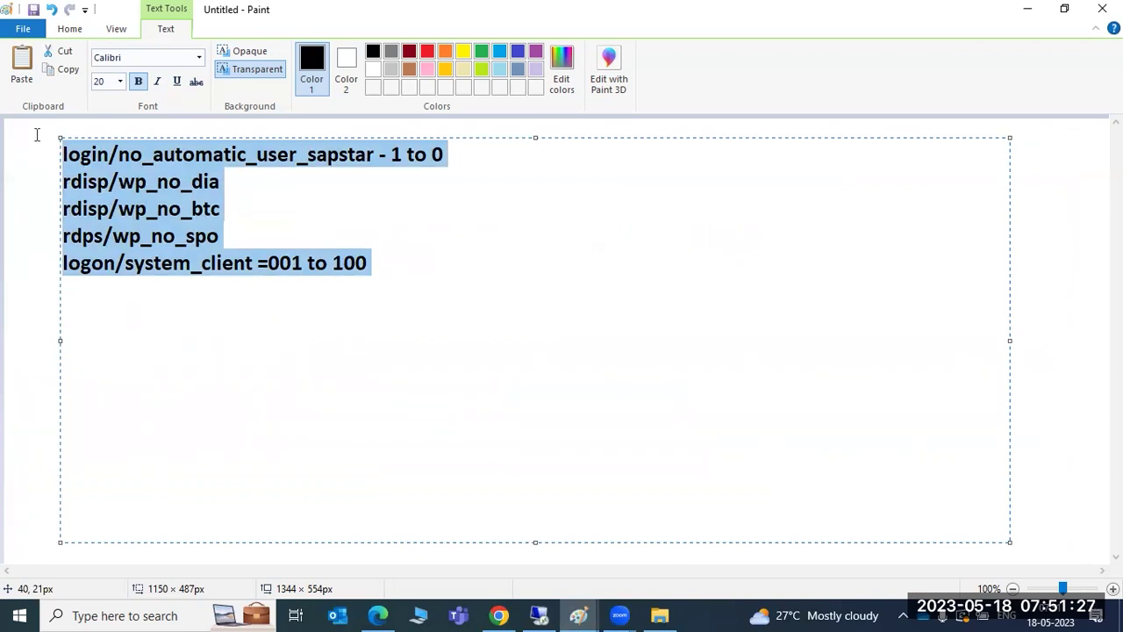
{"action": "type", "text": "How to stop/start the SAP services :"}
{"action": "key", "text": "Return"}
{"action": "type", "text": "============================="}
{"action": "key", "text": "Return"}
{"action": "type", "text": "WINDO"}
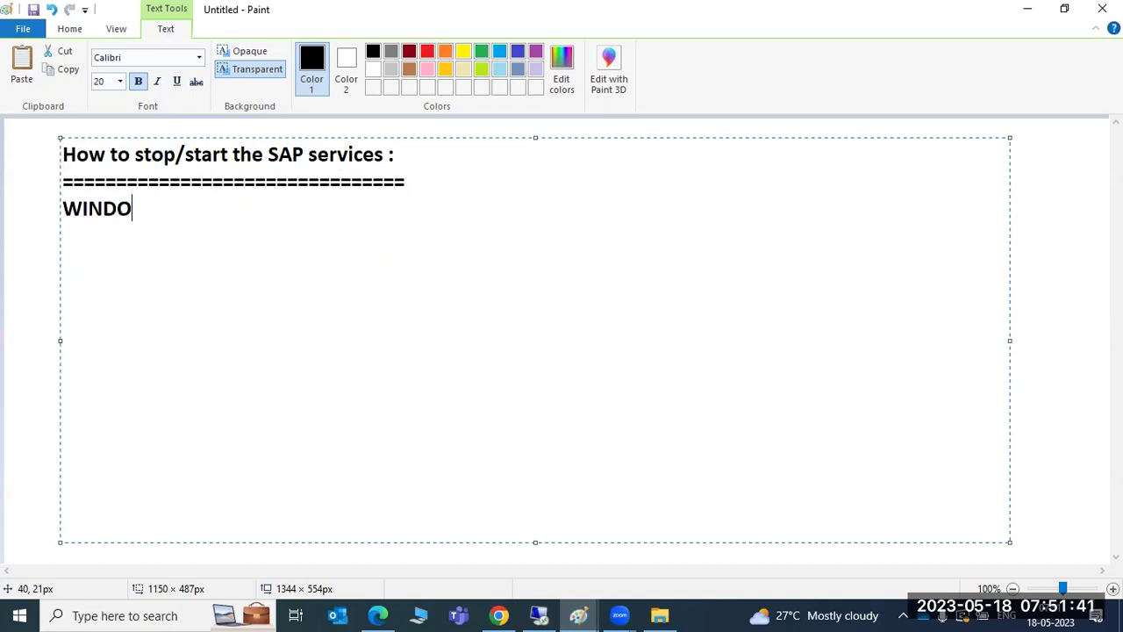
{"action": "type", "text": "WS : MMC -->"}
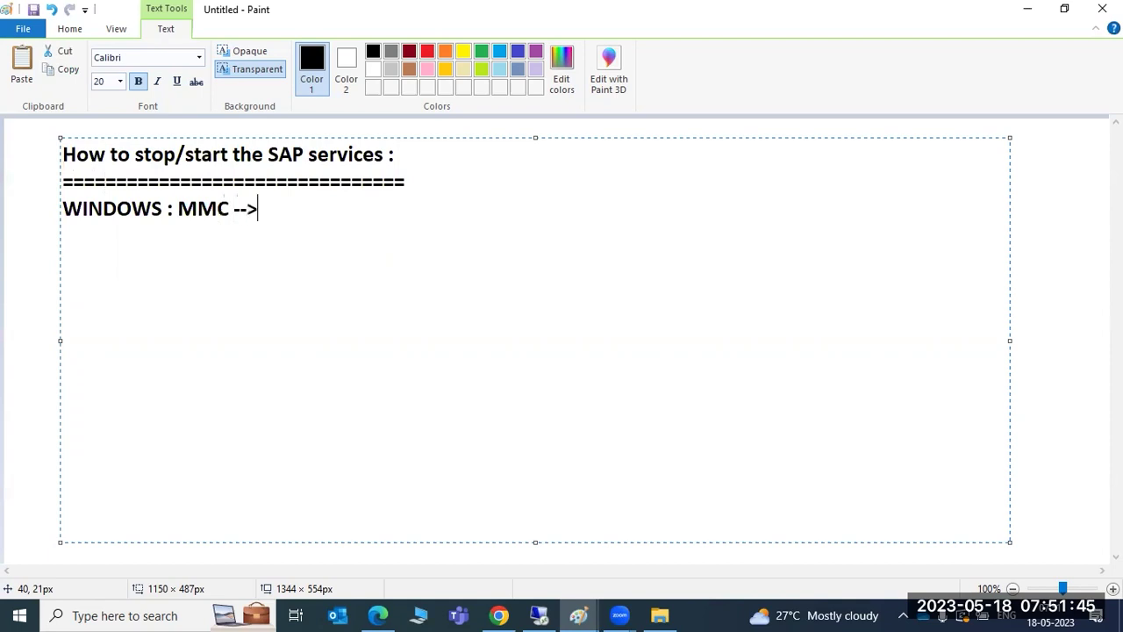
{"action": "type", "text": "SID --> STOP"}
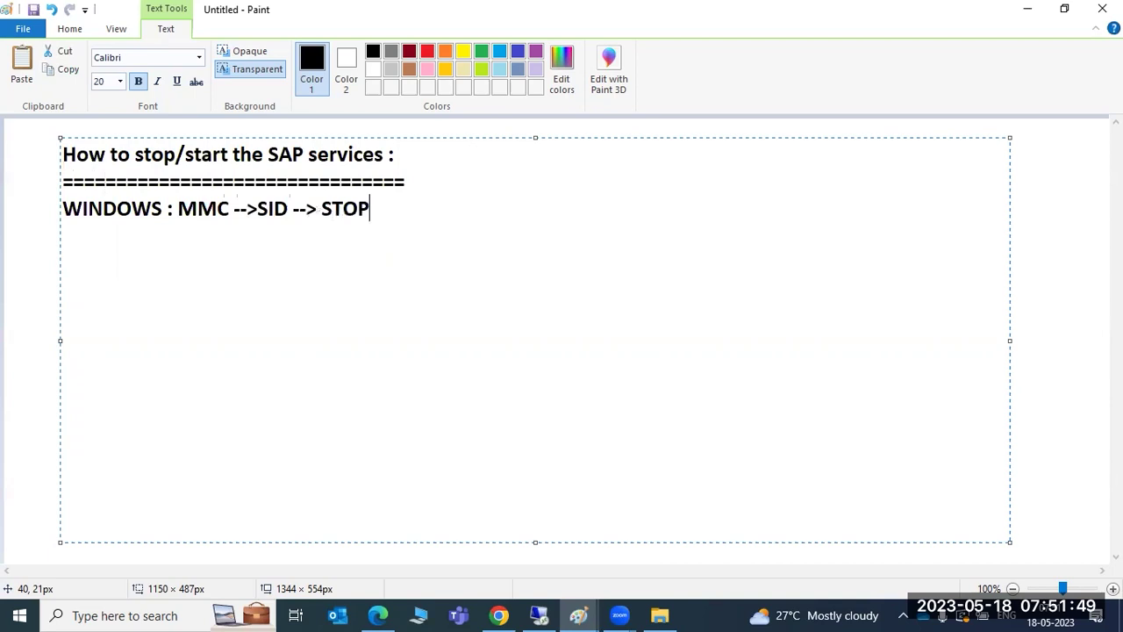
{"action": "type", "text": "/start/"}
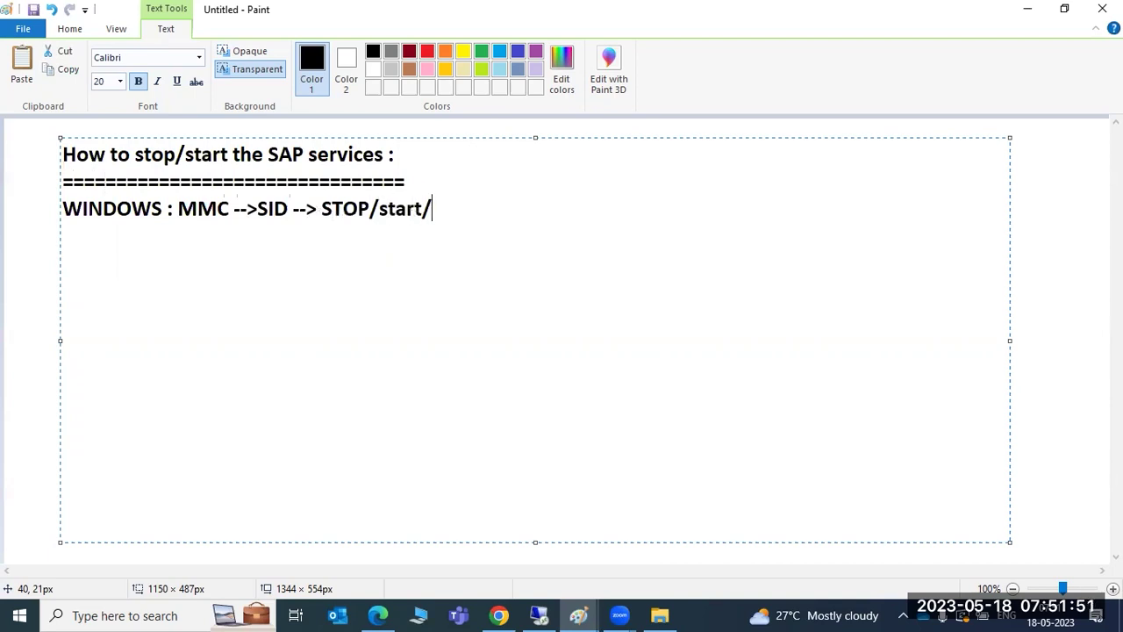
{"action": "type", "text": "restart"}
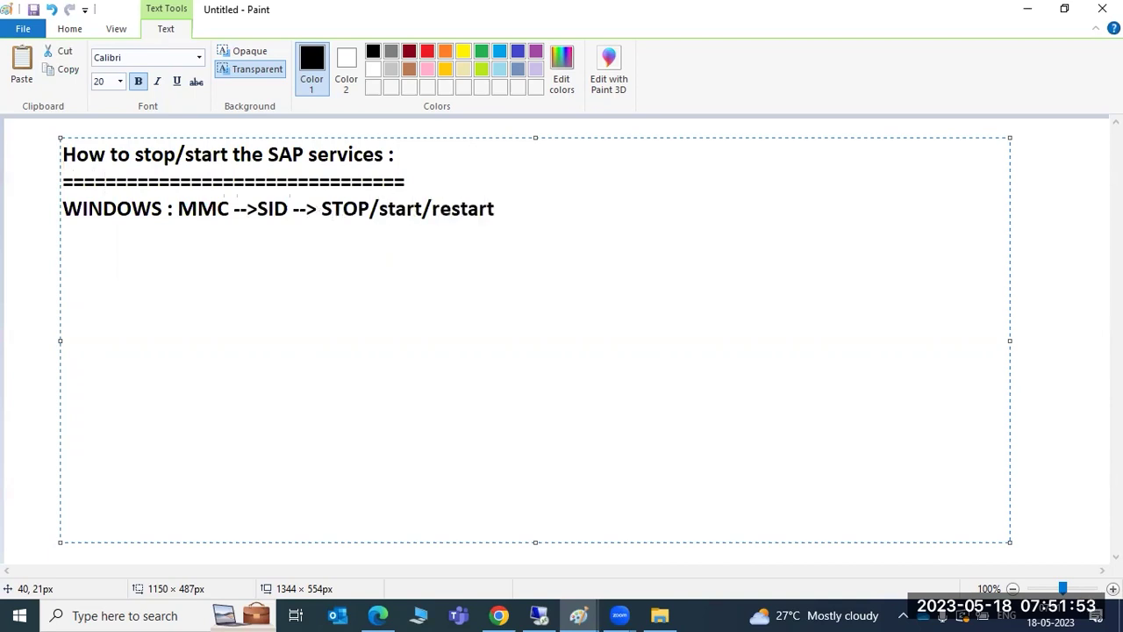
Add the Linux line reading 'LINUX : stopsap all or startsap all'.
{"action": "key", "text": "Return"}
{"action": "key", "text": "Return"}
{"action": "type", "text": "LINUX : "}
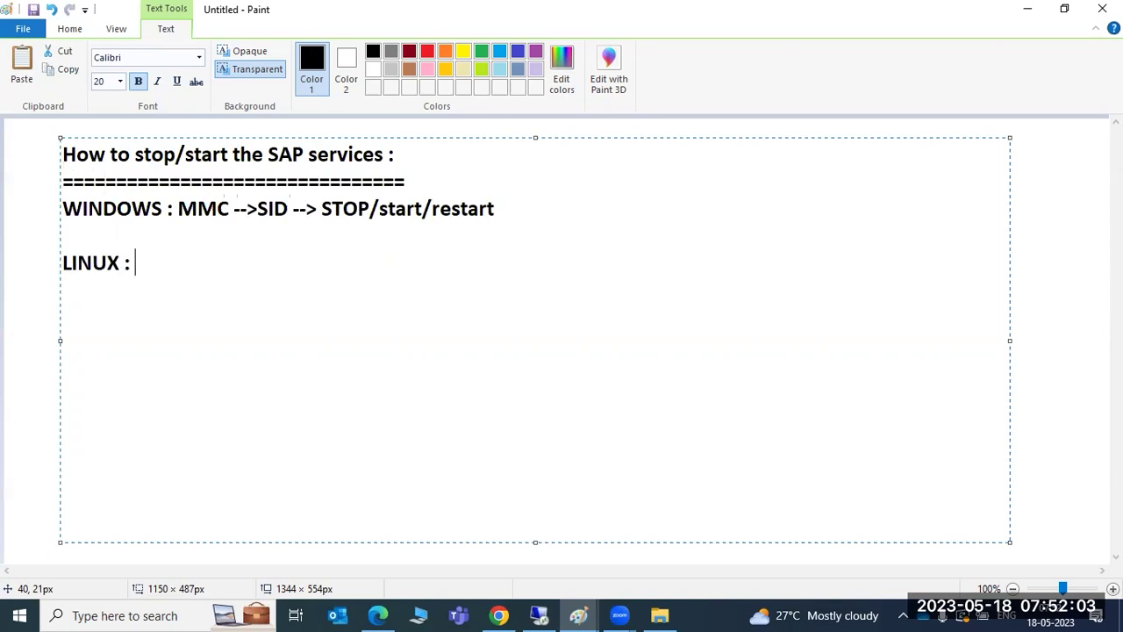
{"action": "type", "text": "switch"}
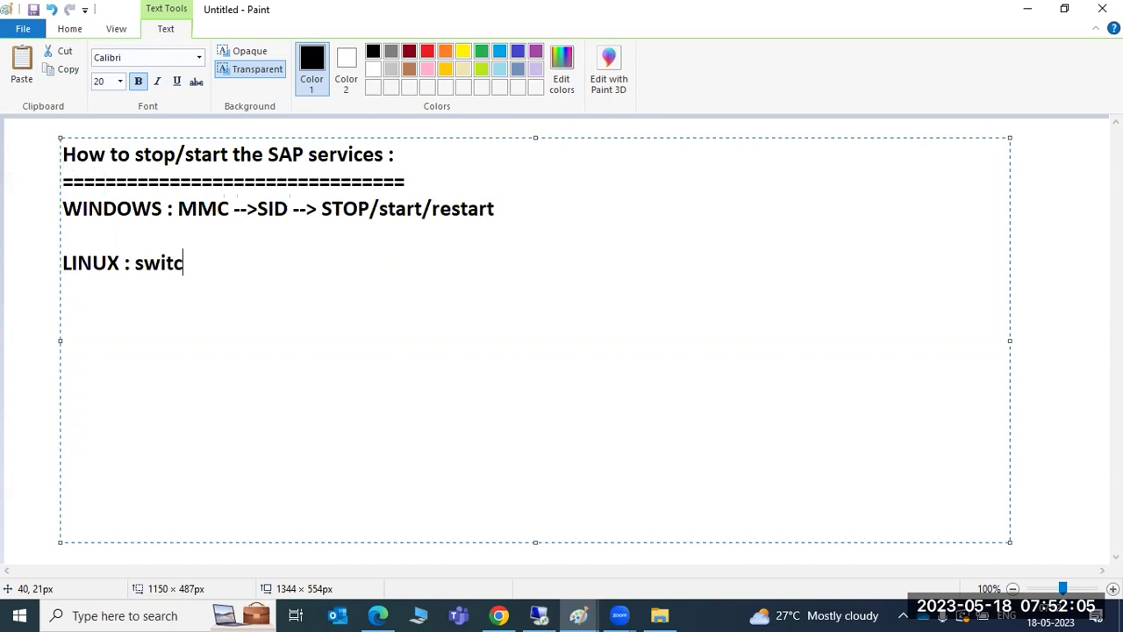
{"action": "key", "text": "BackSpace"}
{"action": "key", "text": "BackSpace"}
{"action": "key", "text": "BackSpace"}
{"action": "key", "text": "BackSpace"}
{"action": "key", "text": "BackSpace"}
{"action": "key", "text": "BackSpace"}
{"action": "type", "text": "stopsap all"}
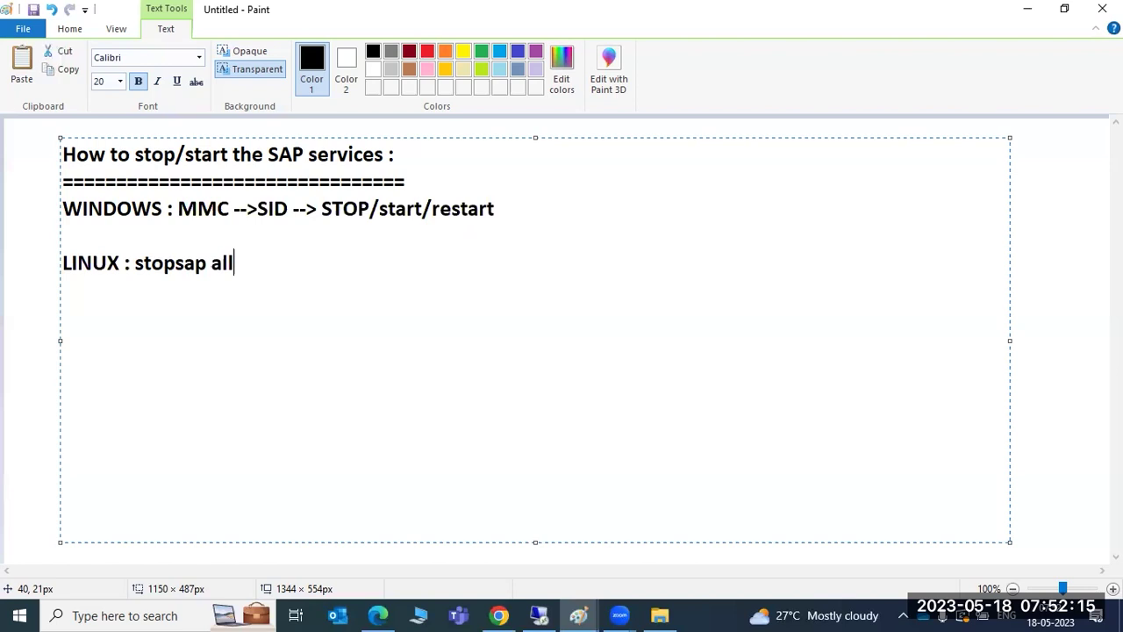
{"action": "type", "text": " or startsap all"}
{"action": "key", "text": "Return"}
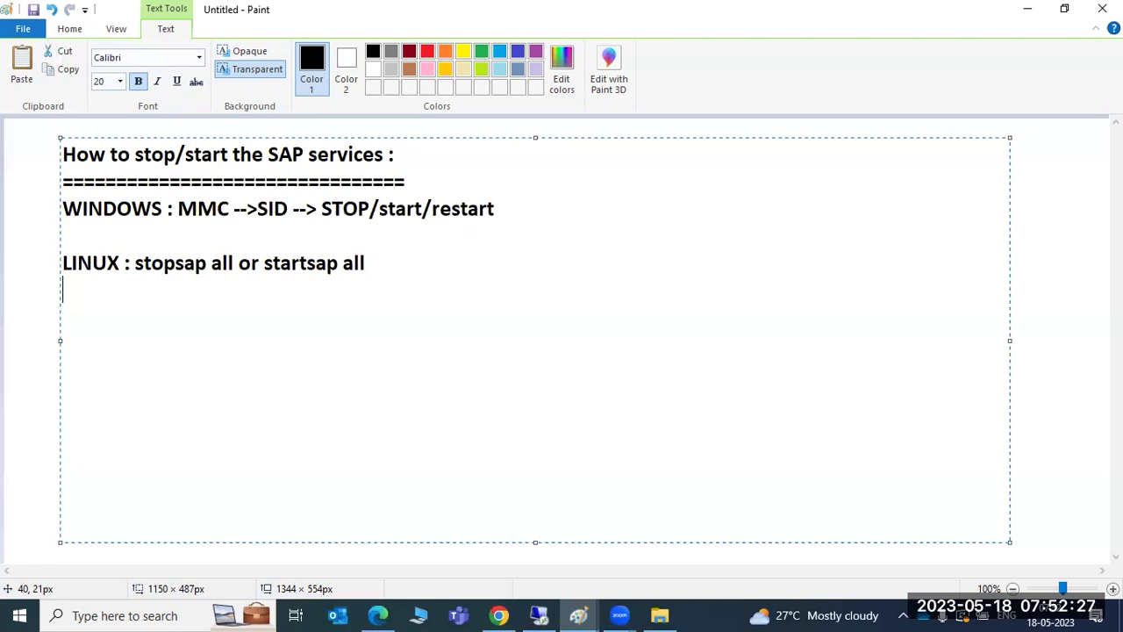
Add the commands 'stopsap D00', 'startsap D02' and 'stopsap all' on separate lines.
{"action": "key", "text": "Return"}
{"action": "type", "text": "stopsap D00"}
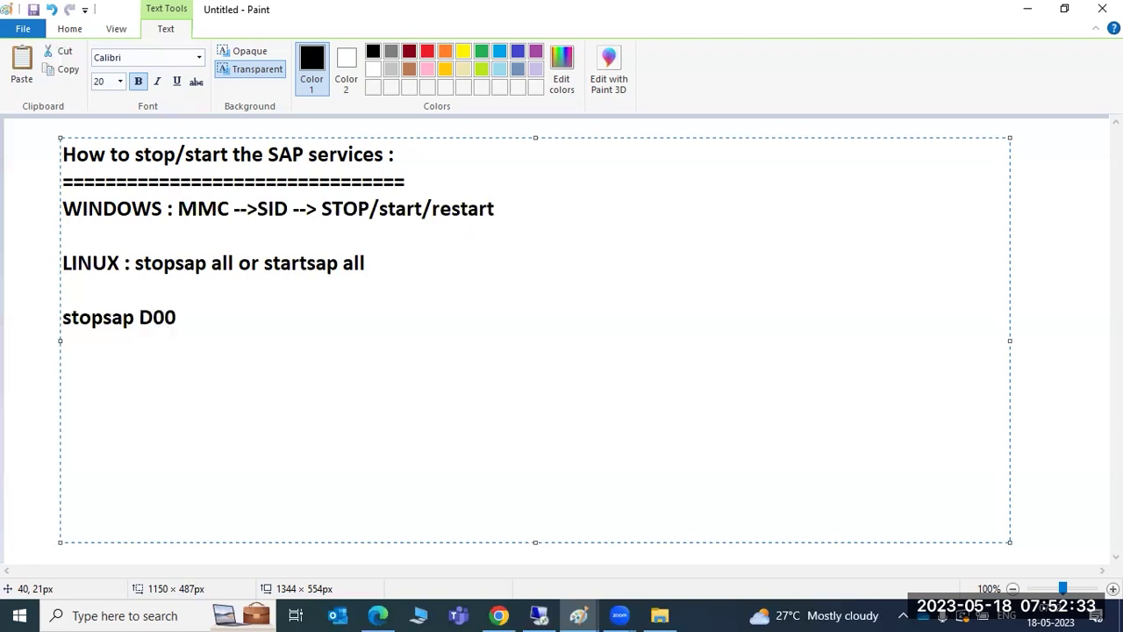
{"action": "key", "text": "Return"}
{"action": "type", "text": "startsap"}
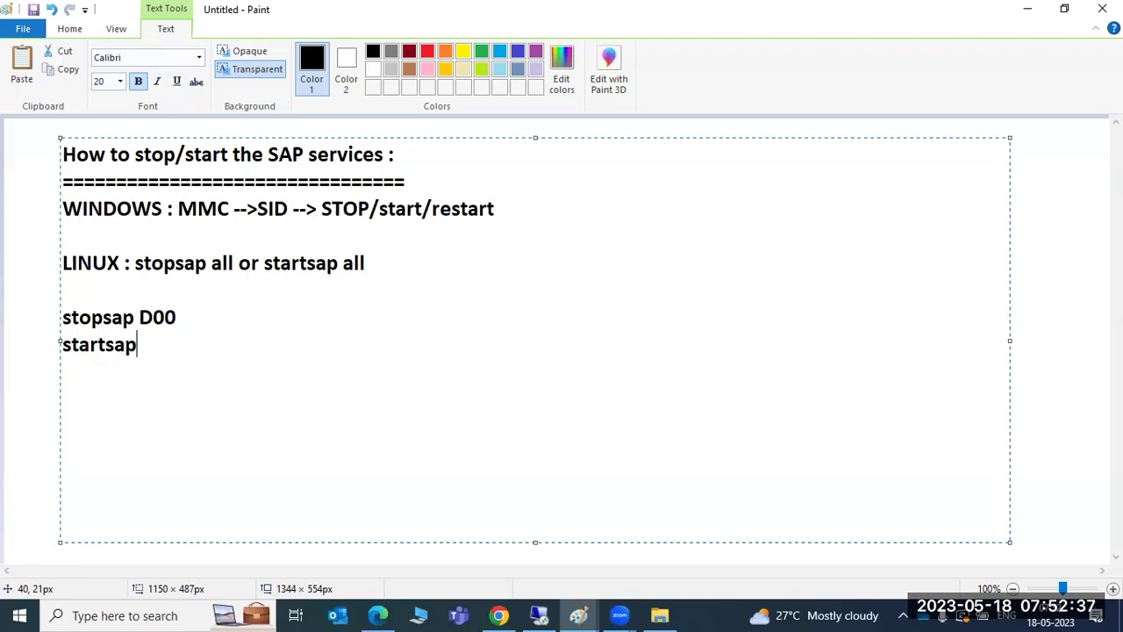
{"action": "type", "text": " D02"}
{"action": "key", "text": "Return"}
{"action": "key", "text": "Return"}
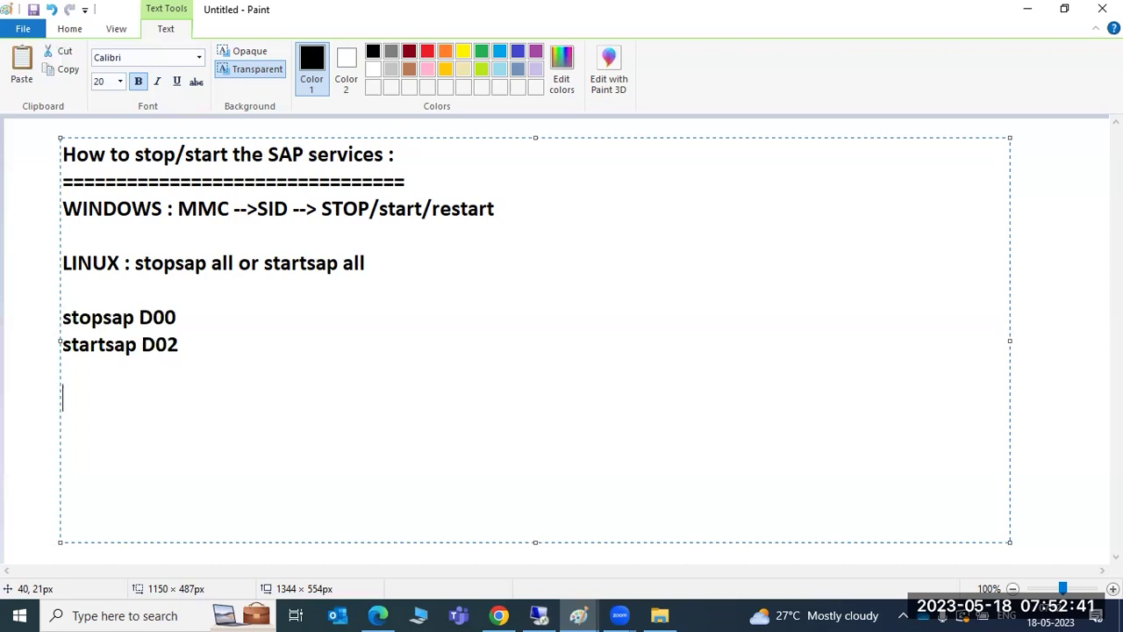
{"action": "type", "text": "stopsap ASCS"}
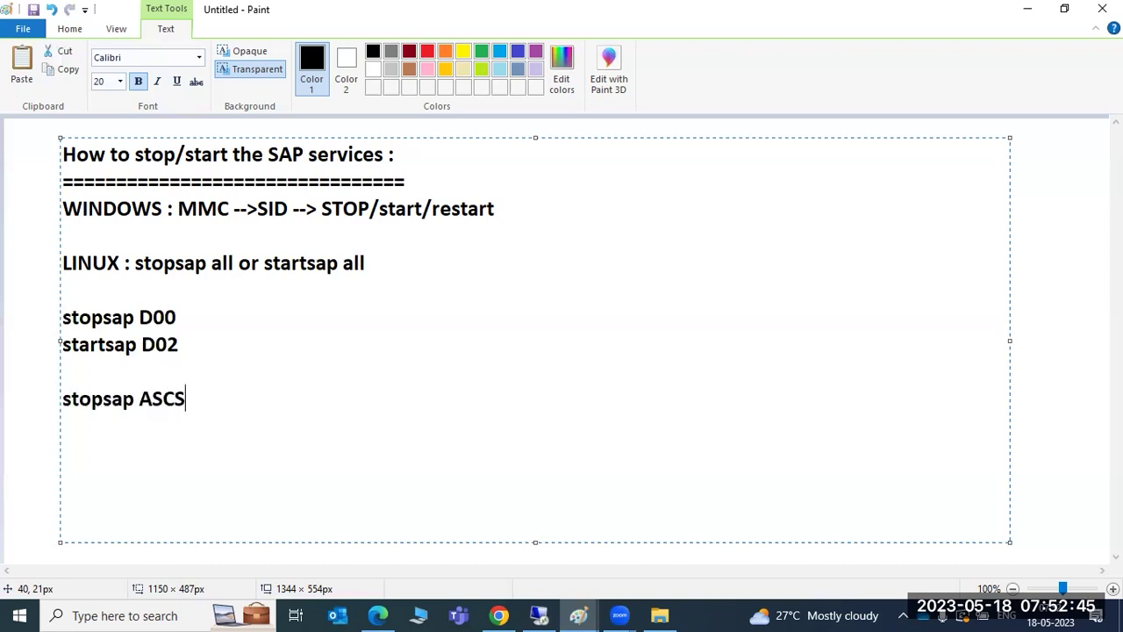
{"action": "type", "text": "01"}
{"action": "key", "text": "BackSpace"}
{"action": "key", "text": "BackSpace"}
{"action": "key", "text": "BackSpace"}
{"action": "key", "text": "BackSpace"}
{"action": "key", "text": "BackSpace"}
{"action": "key", "text": "BackSpace"}
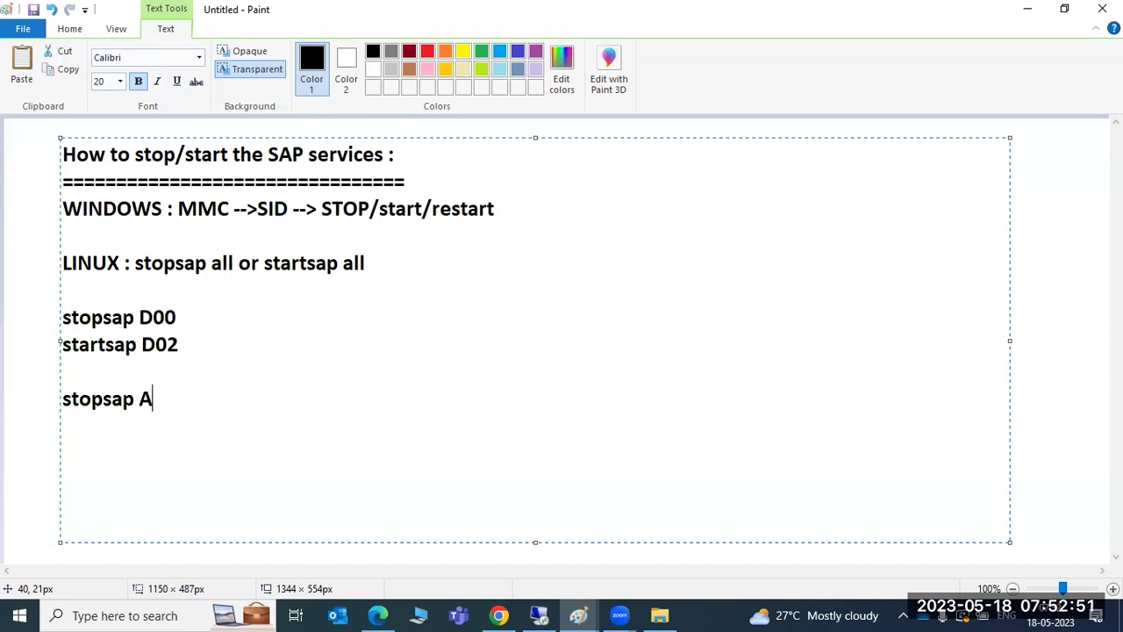
{"action": "type", "text": "all"}
Add a row of '=' under stopsap all, discarding the sapcontrol StartSystem line, and select the notes.
{"action": "key", "text": "Return"}
{"action": "type", "text": "=========="}
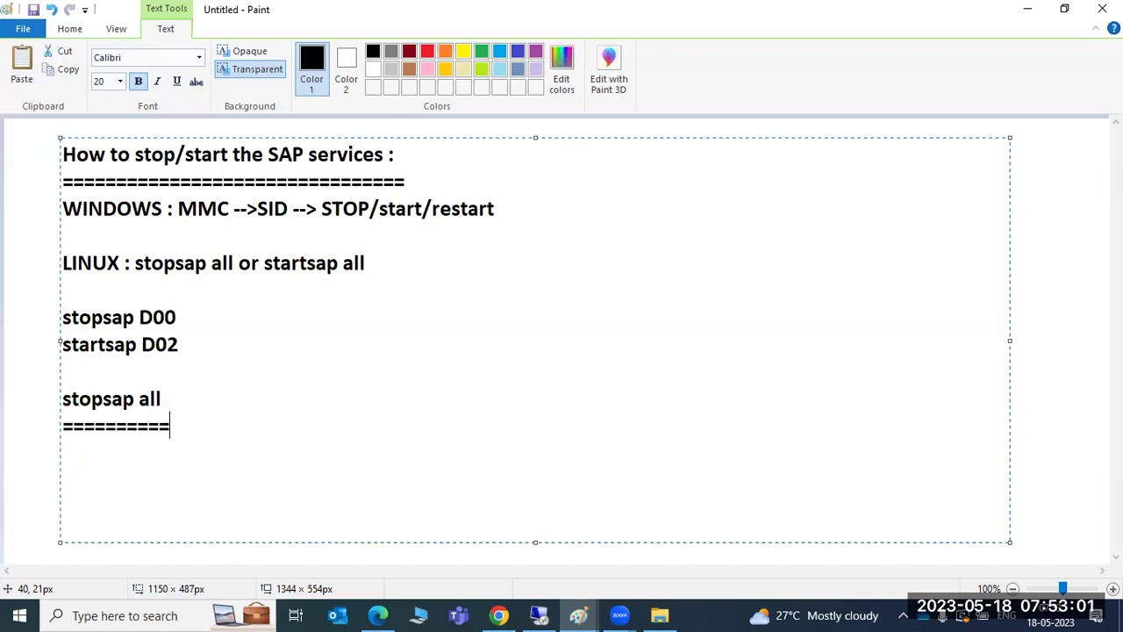
{"action": "type", "text": "=========="}
{"action": "key", "text": "Return"}
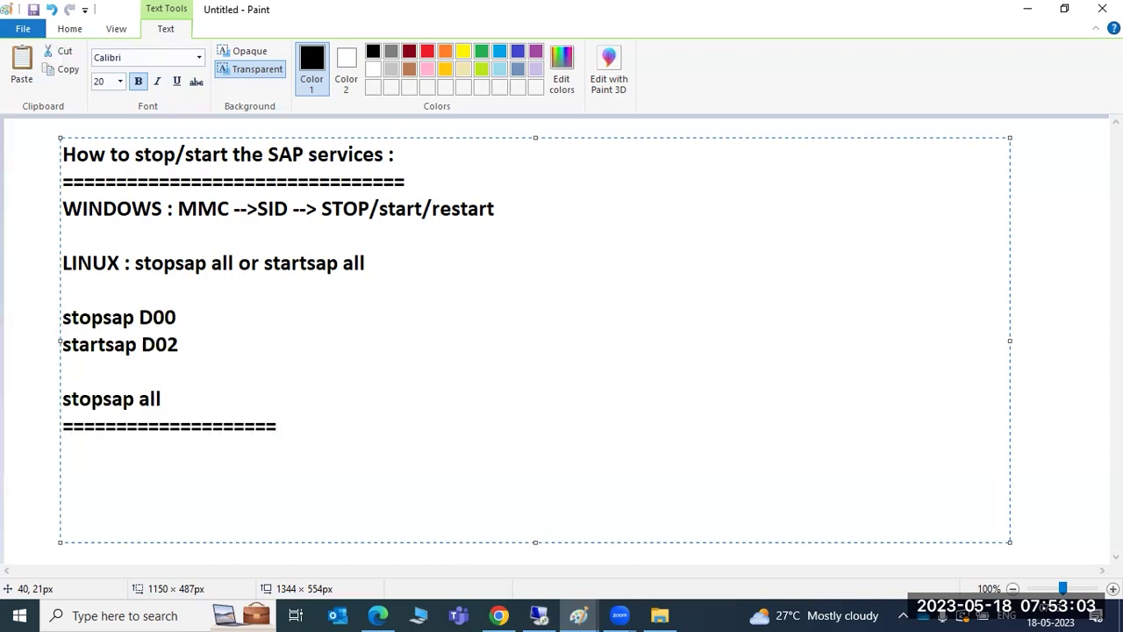
{"action": "type", "text": "sapcontrol -"}
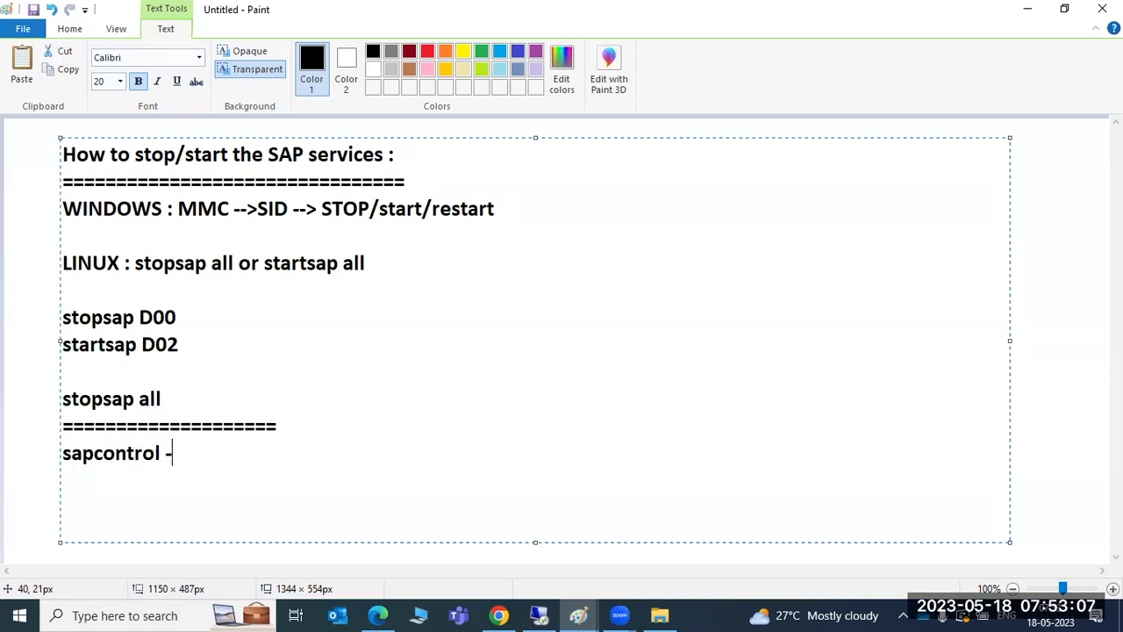
{"action": "type", "text": "nr IN -f"}
{"action": "type", "text": "cti"}
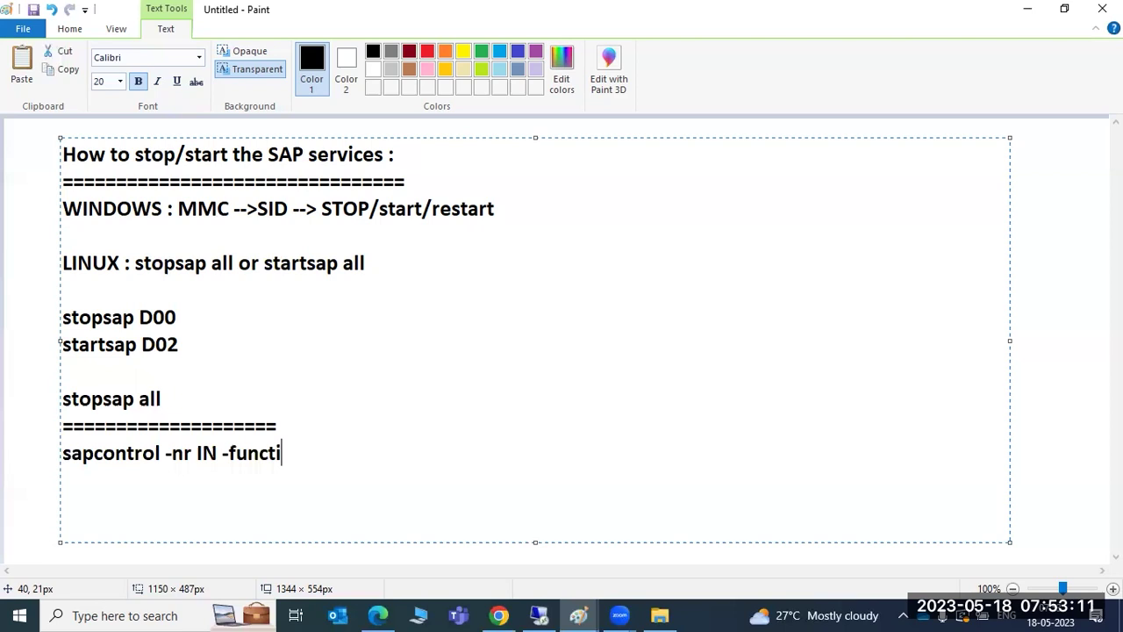
{"action": "type", "text": "on StartSystem"}
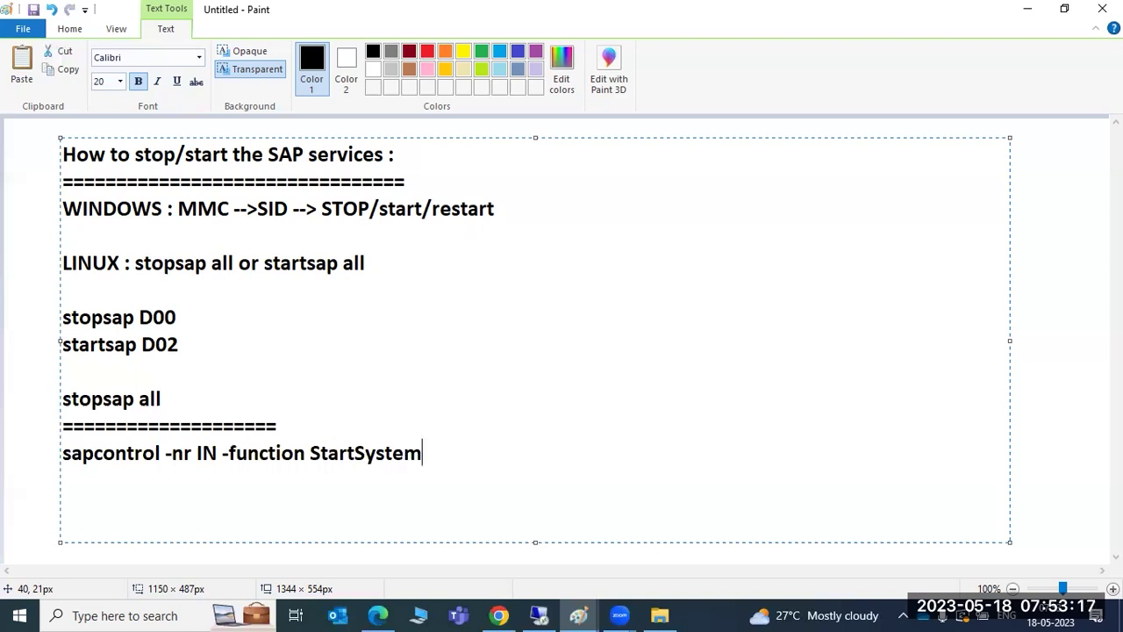
{"action": "type", "text": " SID"}
{"action": "key", "text": "BackSpace"}
{"action": "key", "text": "BackSpace"}
{"action": "key", "text": "BackSpace"}
{"action": "key", "text": "BackSpace"}
{"action": "key", "text": "BackSpace"}
{"action": "key", "text": "BackSpace"}
{"action": "key", "text": "BackSpace"}
{"action": "key", "text": "BackSpace"}
{"action": "key", "text": "BackSpace"}
{"action": "key", "text": "BackSpace"}
{"action": "key", "text": "BackSpace"}
{"action": "key", "text": "BackSpace"}
{"action": "key", "text": "BackSpace"}
{"action": "key", "text": "BackSpace"}
{"action": "key", "text": "BackSpace"}
{"action": "key", "text": "BackSpace"}
{"action": "key", "text": "BackSpace"}
{"action": "key", "text": "BackSpace"}
{"action": "key", "text": "BackSpace"}
{"action": "key", "text": "BackSpace"}
{"action": "key", "text": "BackSpace"}
{"action": "key", "text": "BackSpace"}
{"action": "key", "text": "BackSpace"}
{"action": "key", "text": "BackSpace"}
{"action": "key", "text": "BackSpace"}
{"action": "key", "text": "BackSpace"}
{"action": "key", "text": "BackSpace"}
{"action": "key", "text": "BackSpace"}
{"action": "key", "text": "BackSpace"}
{"action": "key", "text": "BackSpace"}
{"action": "key", "text": "BackSpace"}
{"action": "key", "text": "BackSpace"}
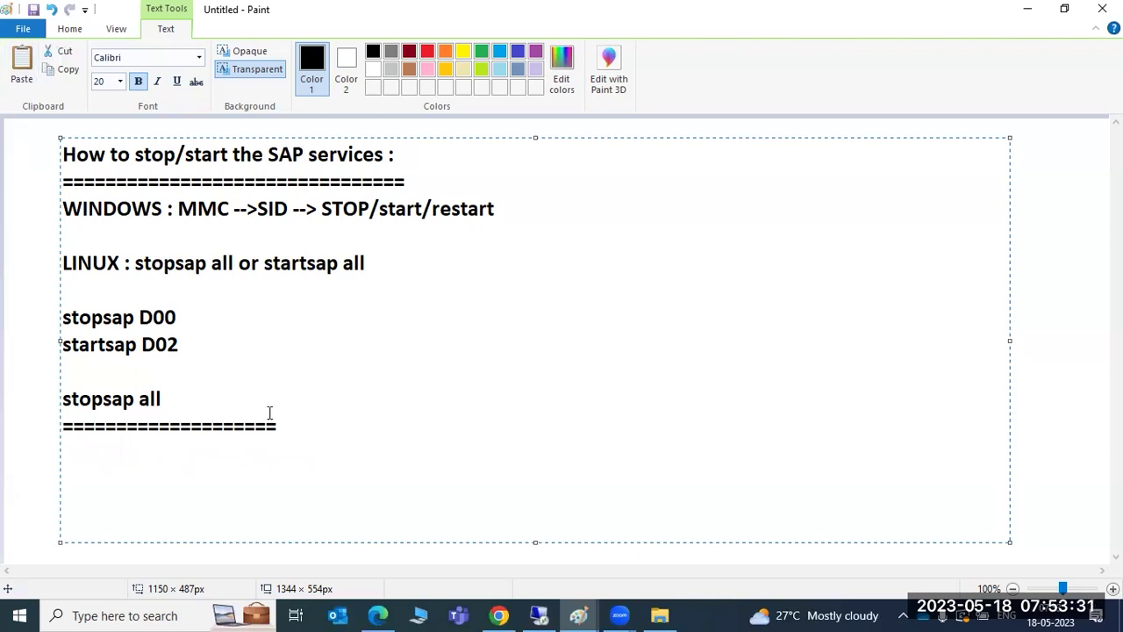
{"action": "left_click_drag", "start_coordinate": [281, 419], "coordinate": [62, 181]}
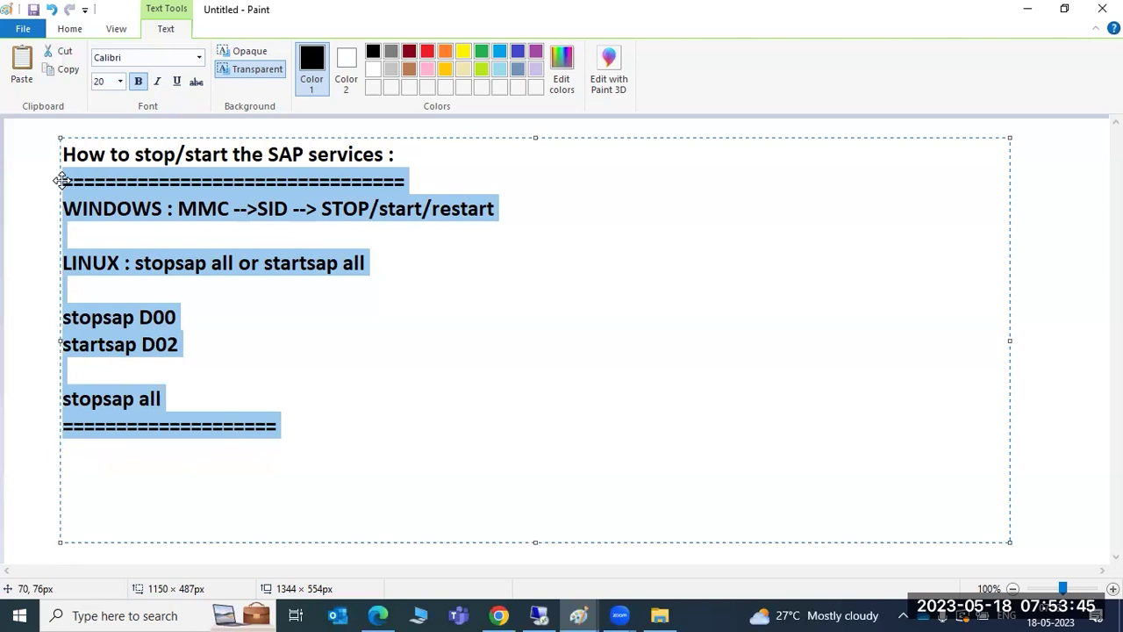
Close the sapmmc console on the remote server without saving its settings.
{"action": "left_click", "coordinate": [538, 615]}
{"action": "left_click", "coordinate": [421, 614]}
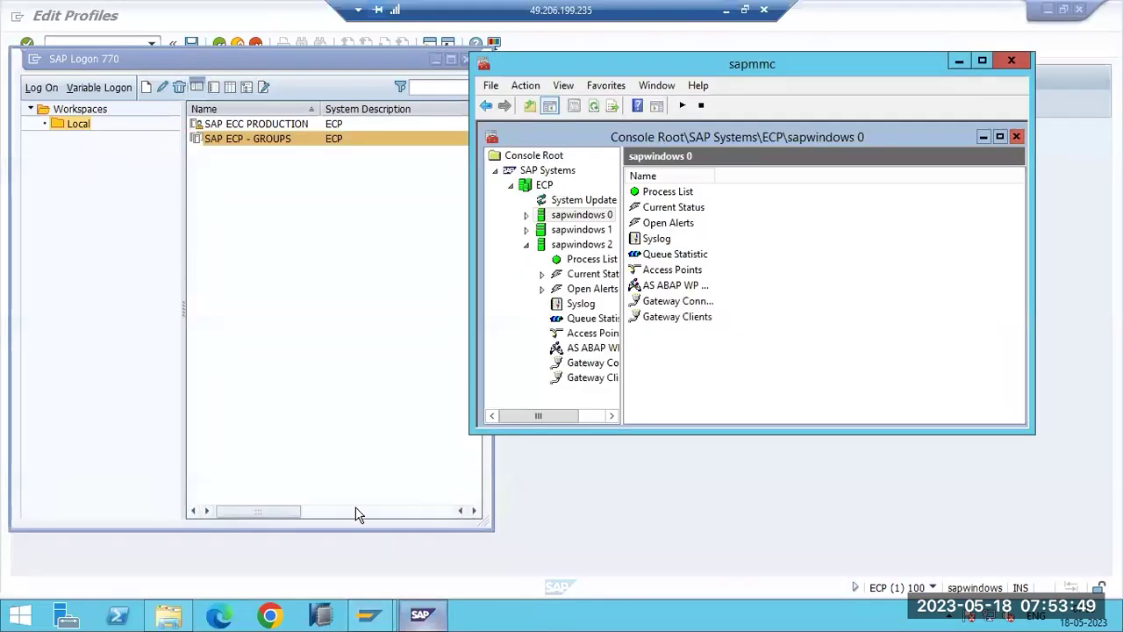
{"action": "left_click", "coordinate": [527, 245]}
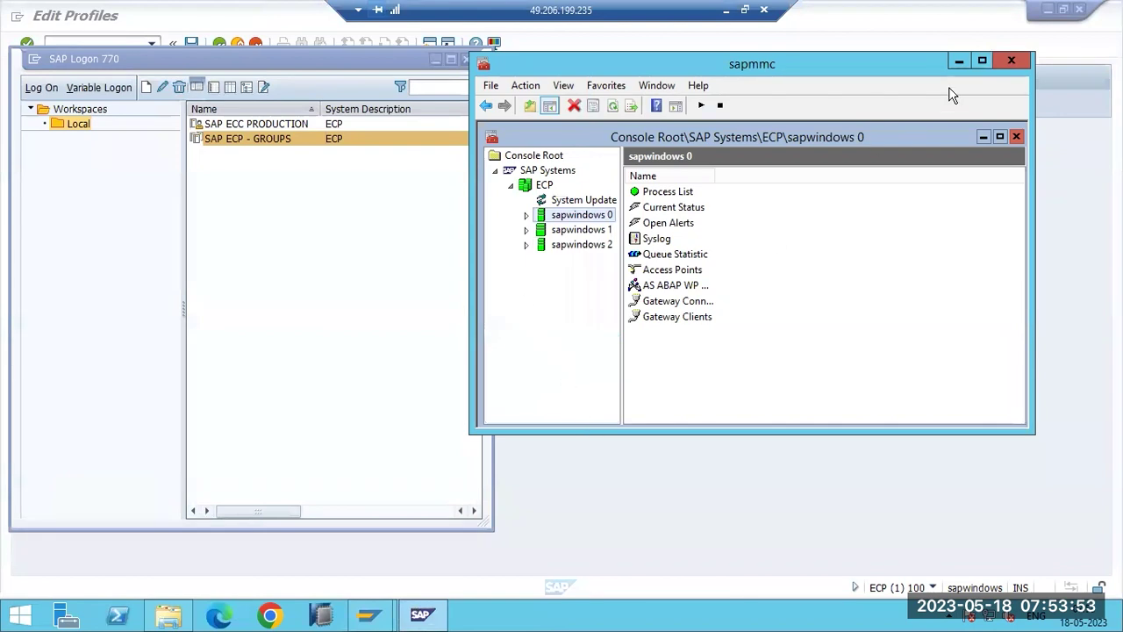
{"action": "left_click", "coordinate": [1020, 64]}
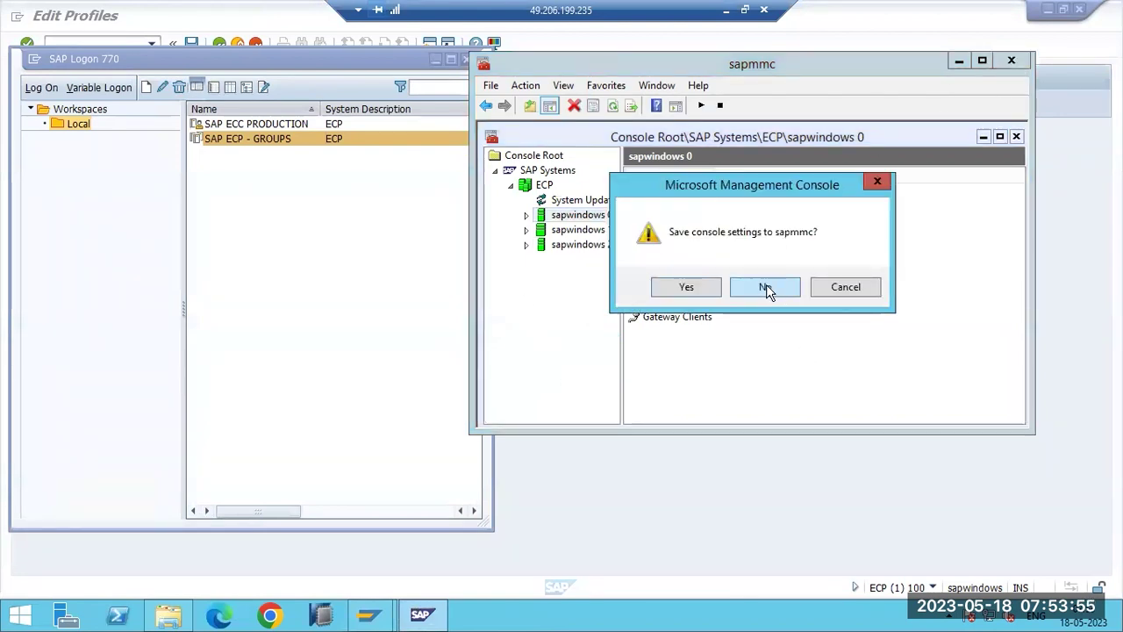
{"action": "left_click", "coordinate": [766, 289]}
Close the SAP Logon window and go back to the SAP Easy Access menu.
{"action": "left_click_drag", "start_coordinate": [397, 91], "coordinate": [439, 123]}
{"action": "left_click", "coordinate": [518, 110]}
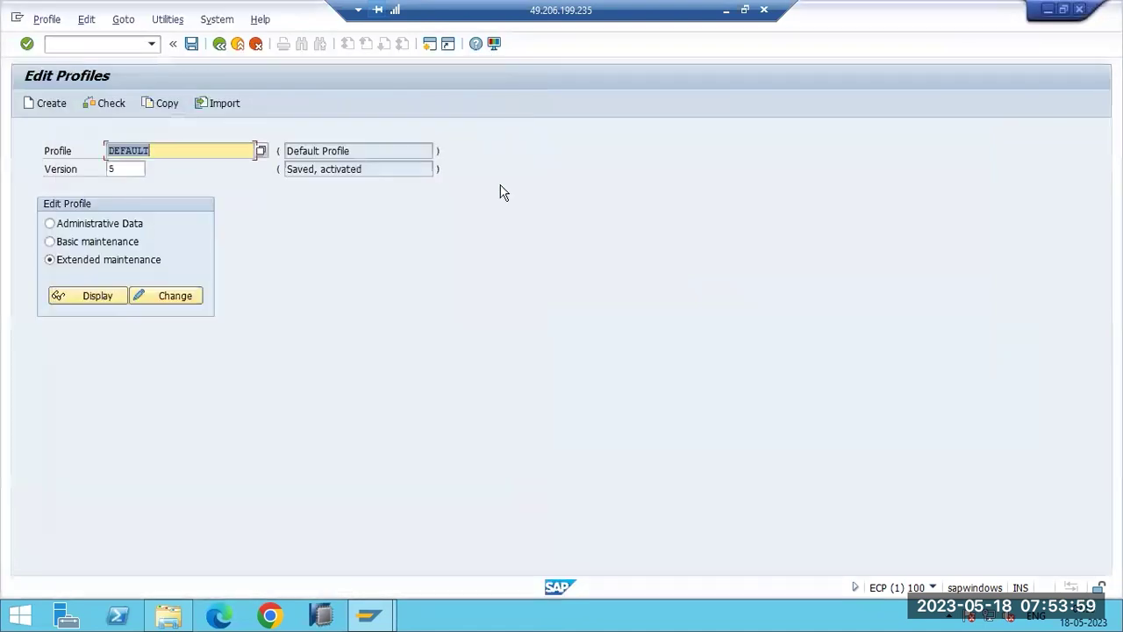
{"action": "key", "text": "F3"}
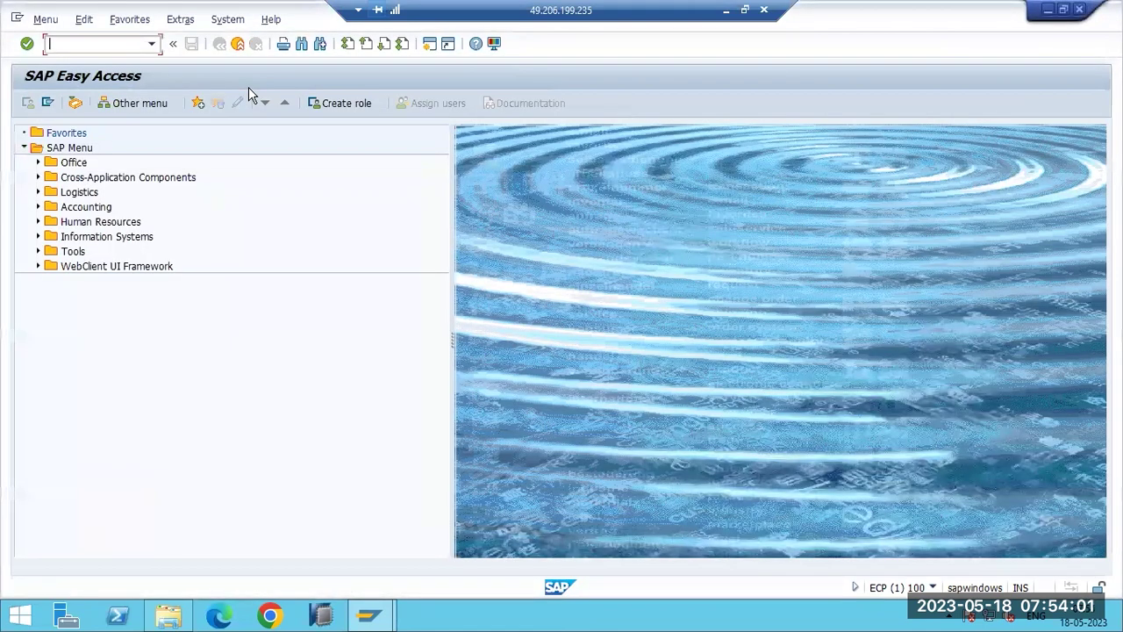
{"action": "right_click", "coordinate": [484, 616]}
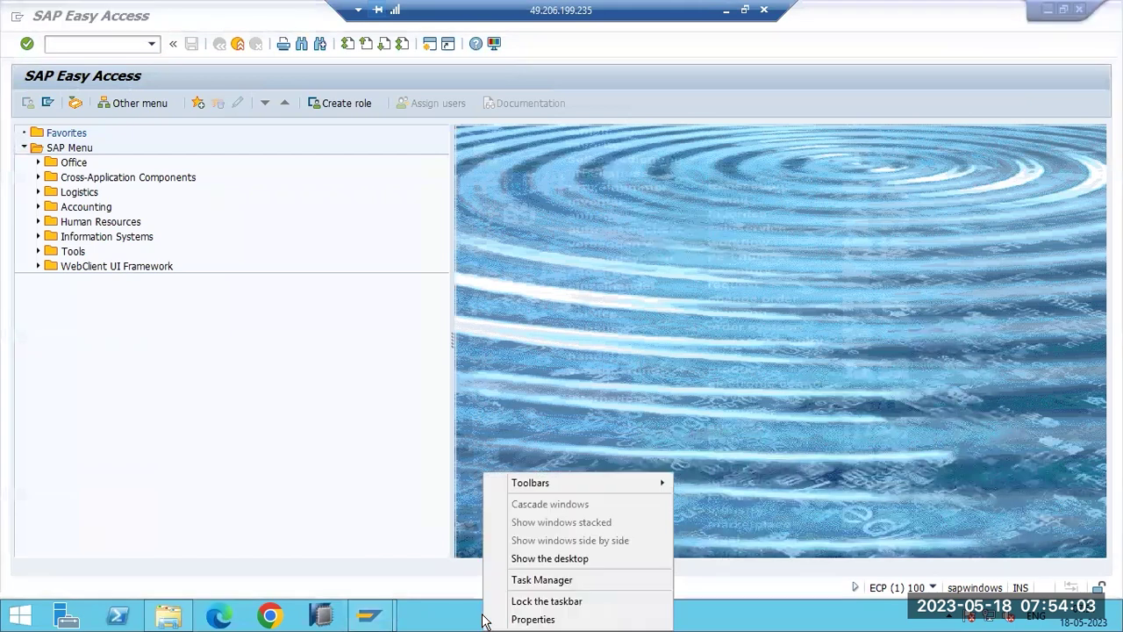
{"action": "left_click", "coordinate": [515, 581]}
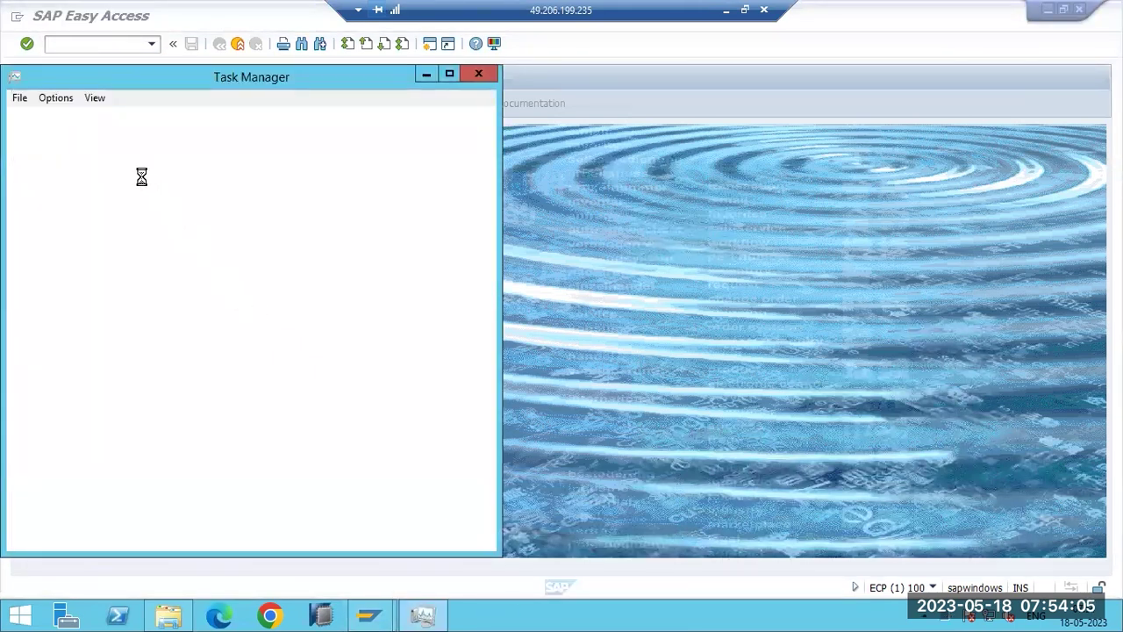
{"action": "left_click_drag", "start_coordinate": [235, 81], "coordinate": [290, 121]}
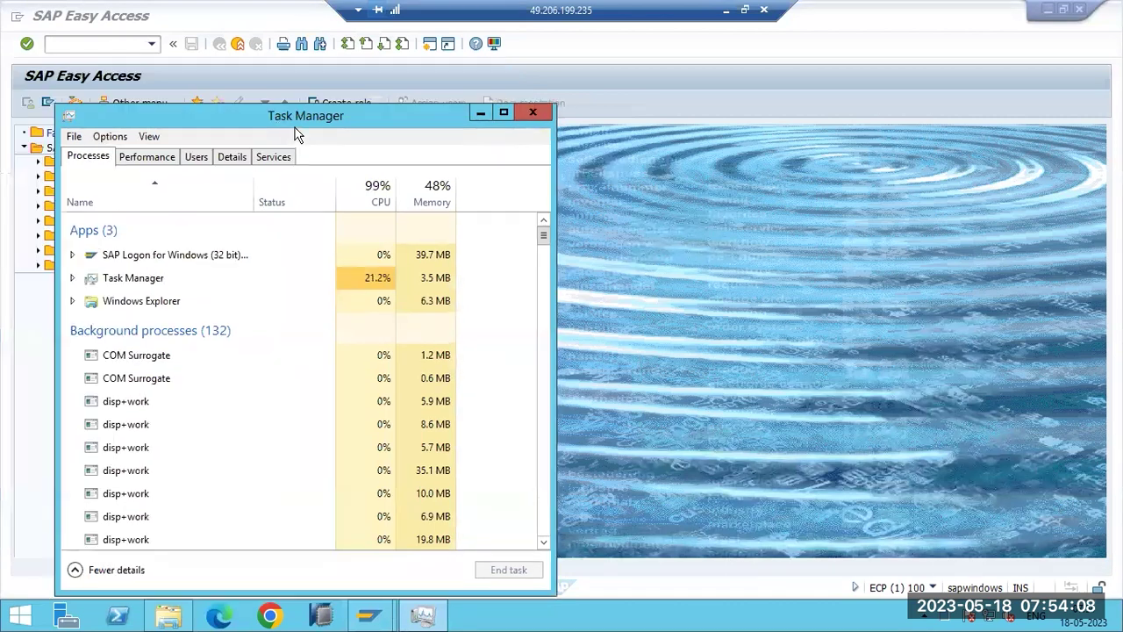
{"action": "left_click", "coordinate": [197, 158]}
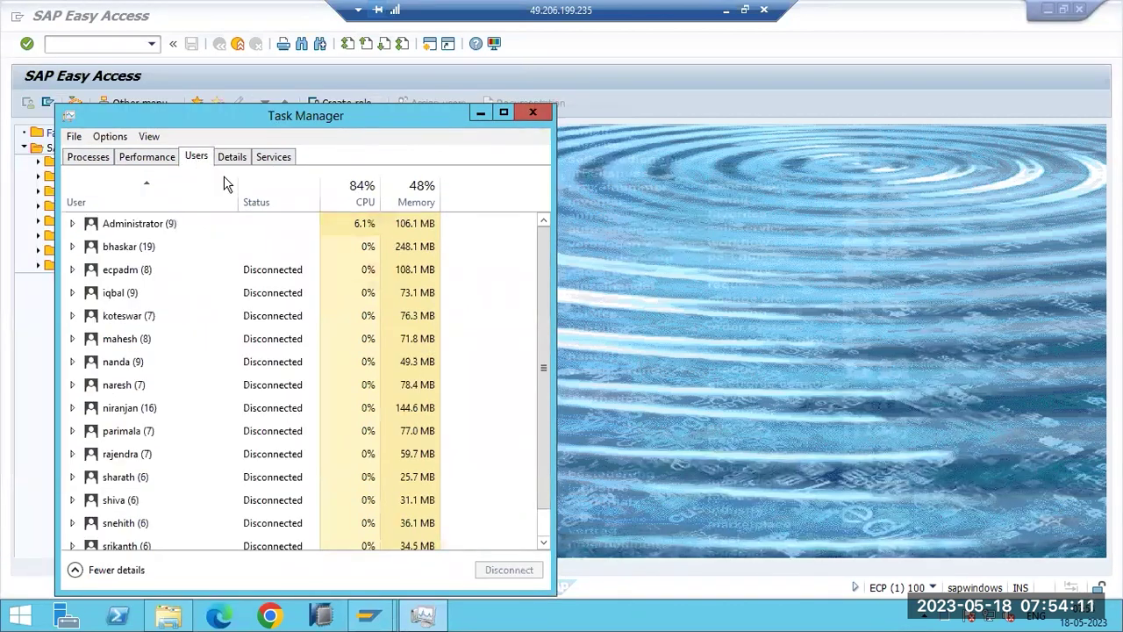
{"action": "scroll", "coordinate": [313, 478], "scroll_direction": "down", "scroll_amount": 1}
{"action": "scroll", "coordinate": [316, 503], "scroll_direction": "up", "scroll_amount": 1}
{"action": "left_click", "coordinate": [530, 115]}
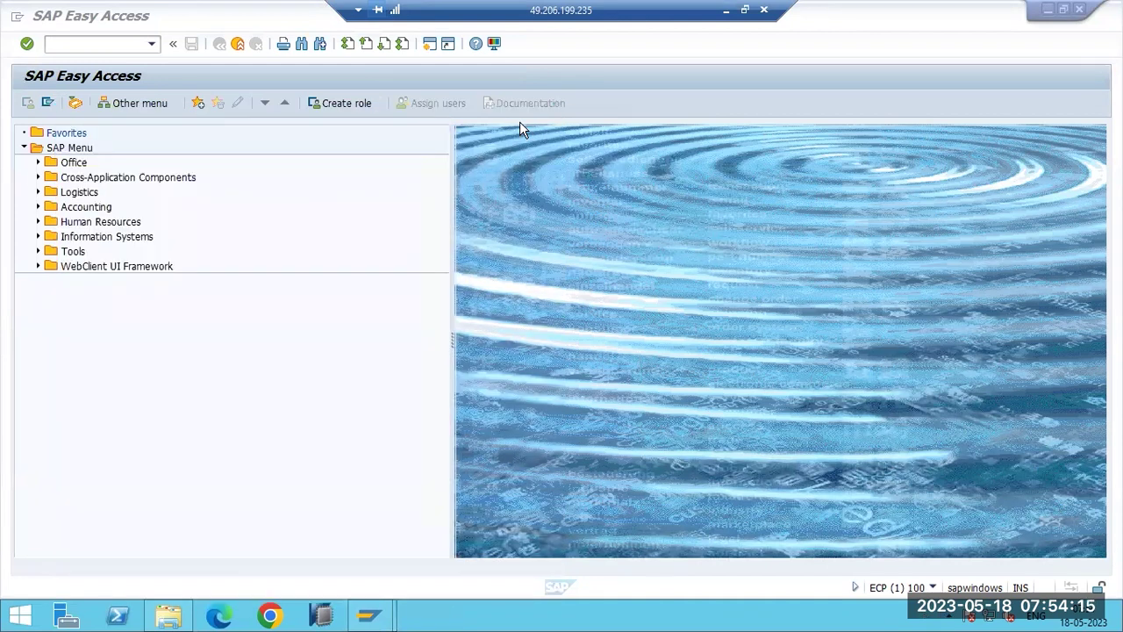